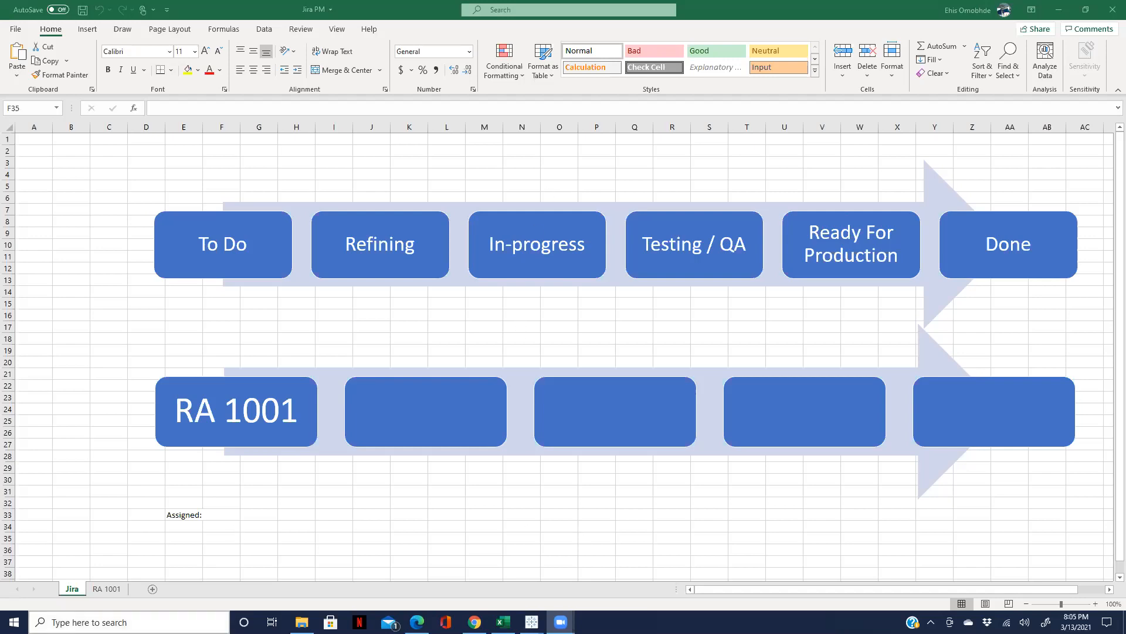
Step: Open Word and create a new blank document
{"action": "left_click", "coordinate": [69, 622]}
{"action": "type", "text": "wor"}
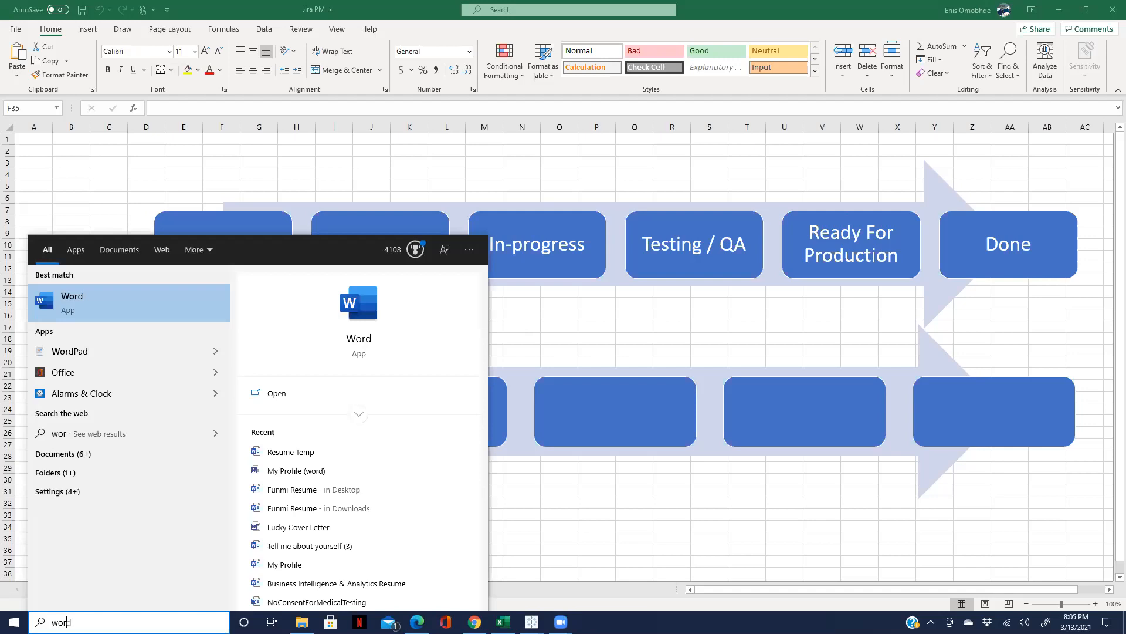
{"action": "left_click", "coordinate": [106, 293]}
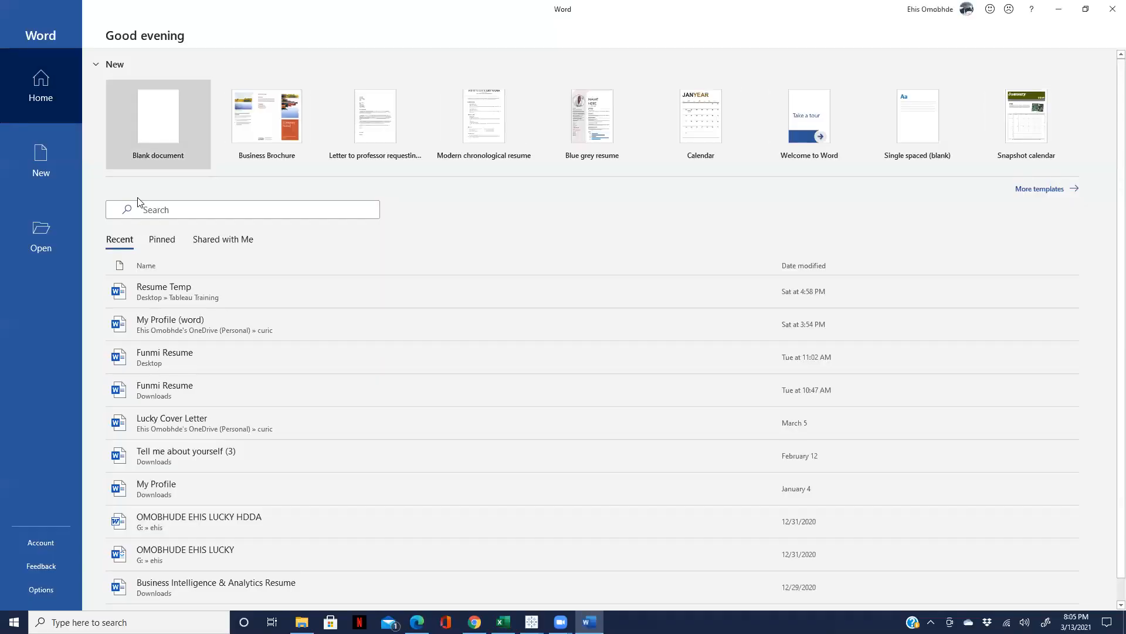
{"action": "left_click", "coordinate": [142, 108]}
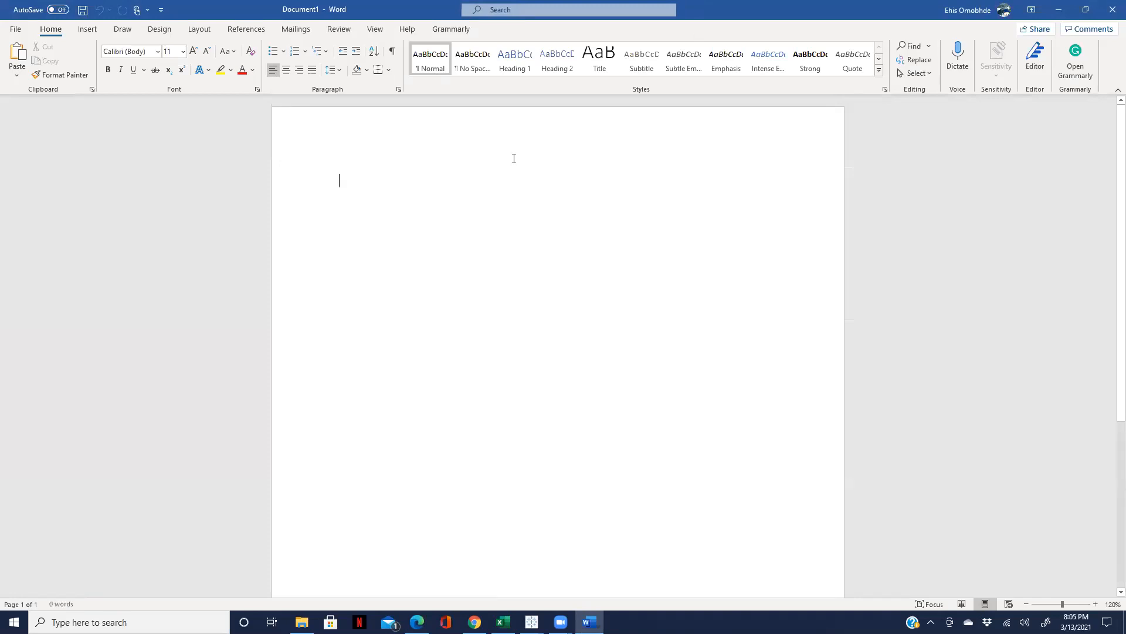
Step: Write the first line "Tell about your most complex development , most challenging report", correcting the misspelled "challenging"
{"action": "type", "text": "whe"}
{"action": "key", "text": "BackSpace"}
{"action": "key", "text": "BackSpace"}
{"action": "key", "text": "BackSpace"}
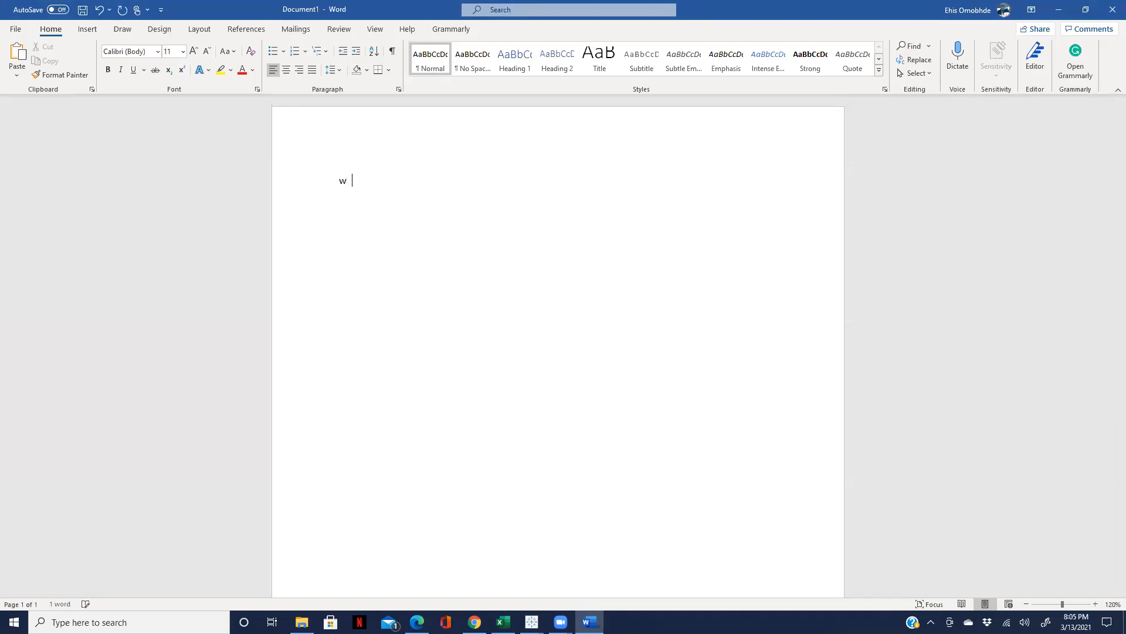
{"action": "type", "text": "Tell about your most compl"}
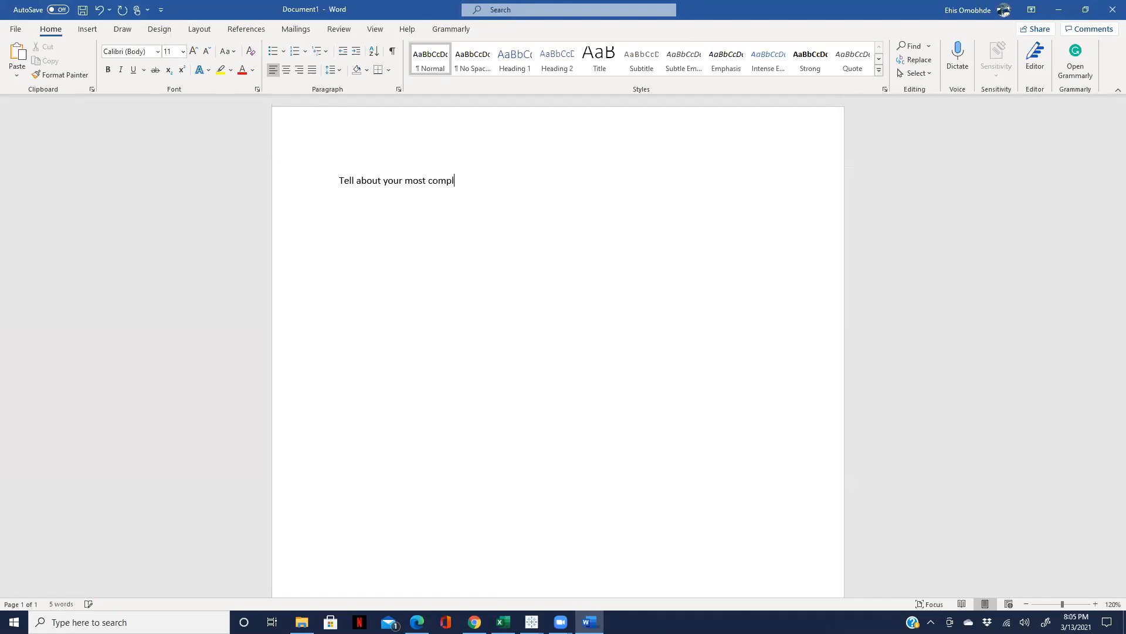
{"action": "type", "text": "ex development , most challeginging report"}
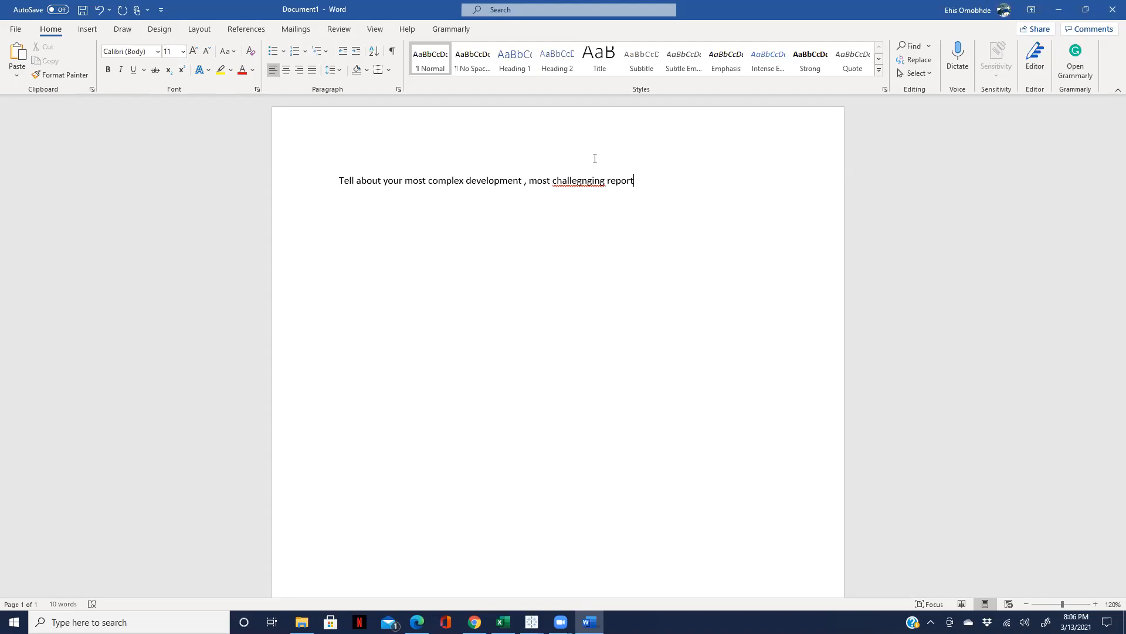
{"action": "right_click", "coordinate": [584, 184]}
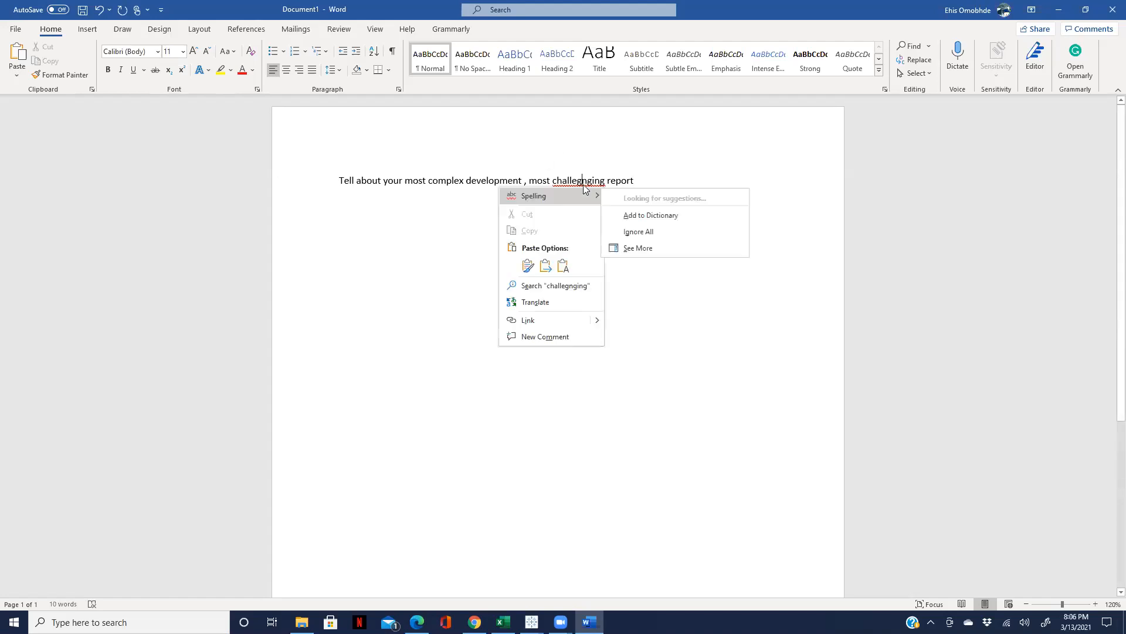
{"action": "left_click", "coordinate": [655, 200]}
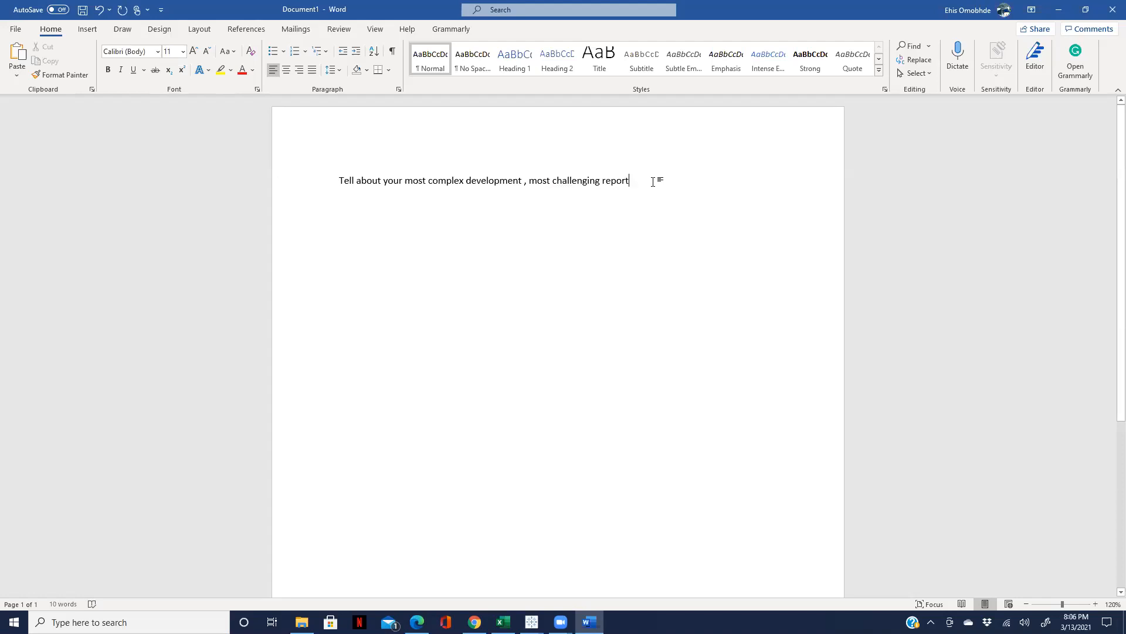
Step: Add a second line reading "Tell what you have done the part"
{"action": "key", "text": "Return"}
{"action": "type", "text": "o"}
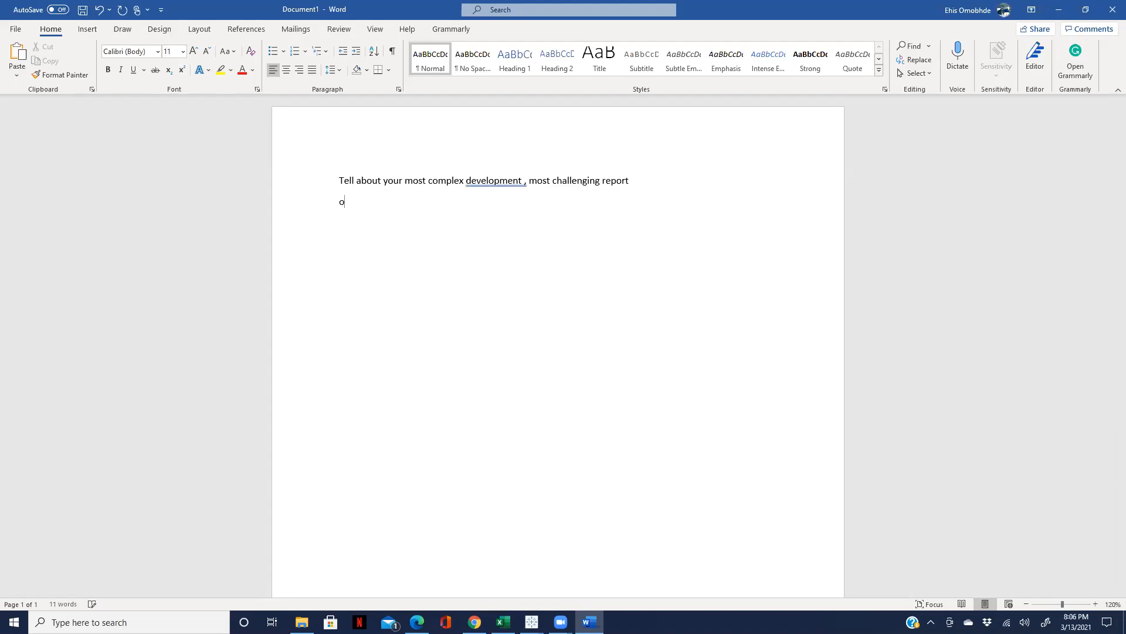
{"action": "key", "text": "BackSpace"}
{"action": "key", "text": "BackSpace"}
{"action": "type", "text": "tell"}
{"action": "key", "text": "BackSpace"}
{"action": "key", "text": "BackSpace"}
{"action": "key", "text": "BackSpace"}
{"action": "key", "text": "BackSpace"}
{"action": "key", "text": "Return"}
{"action": "type", "text": "tell what you have done the part"}
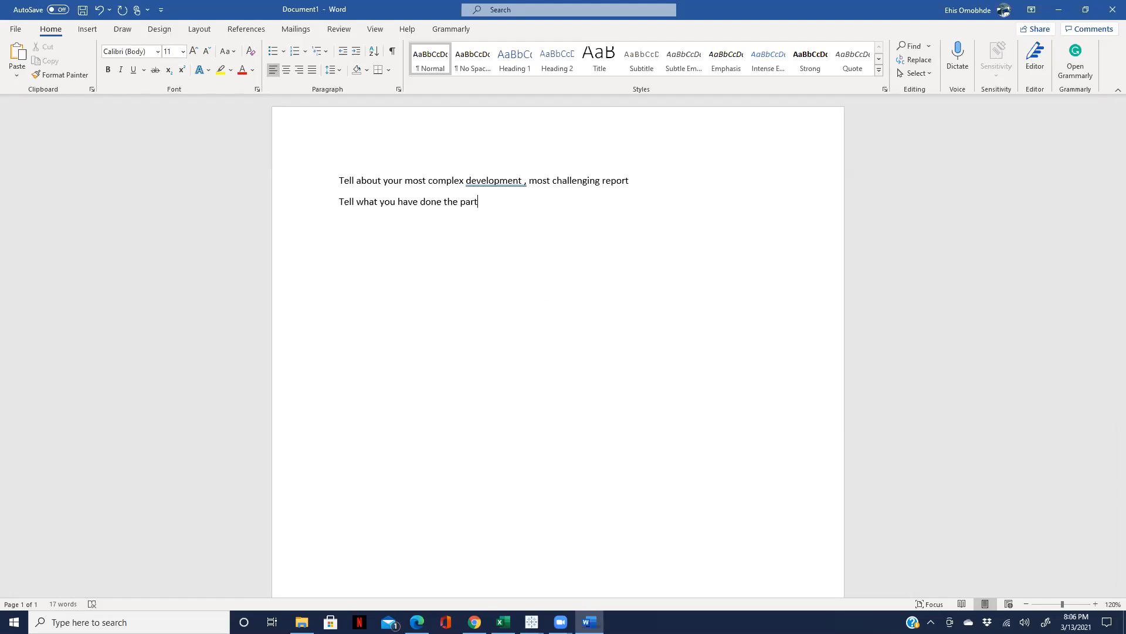
Step: Add a third line reading "Or can take on journey of you done in the part"
{"action": "key", "text": "Return"}
{"action": "type", "text": "Or can take on journey of you "}
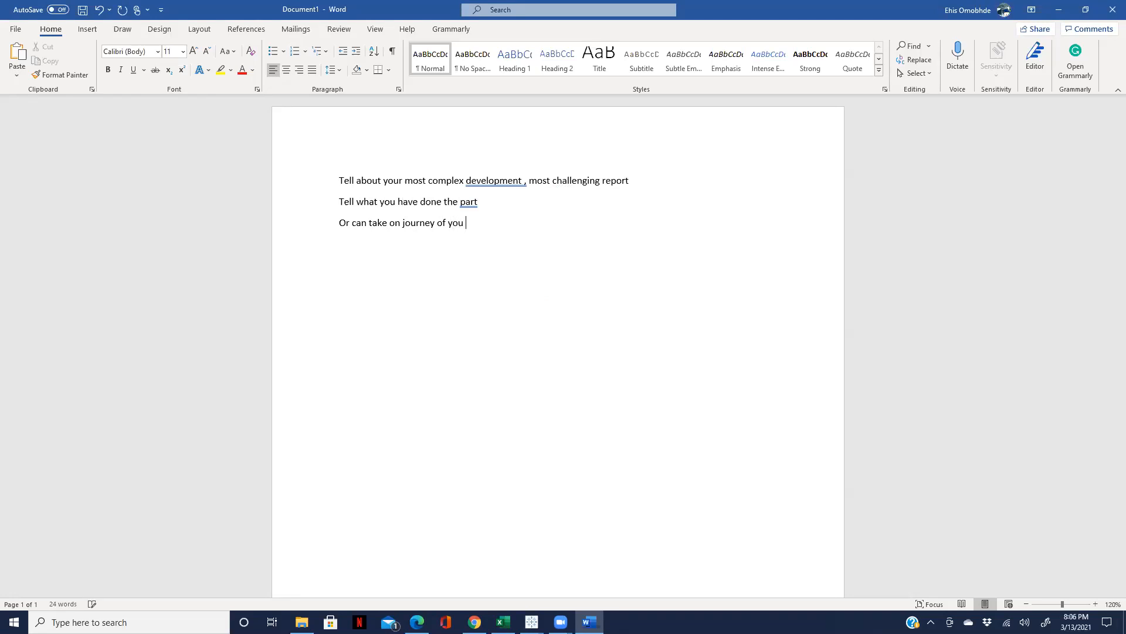
{"action": "type", "text": "done in the part"}
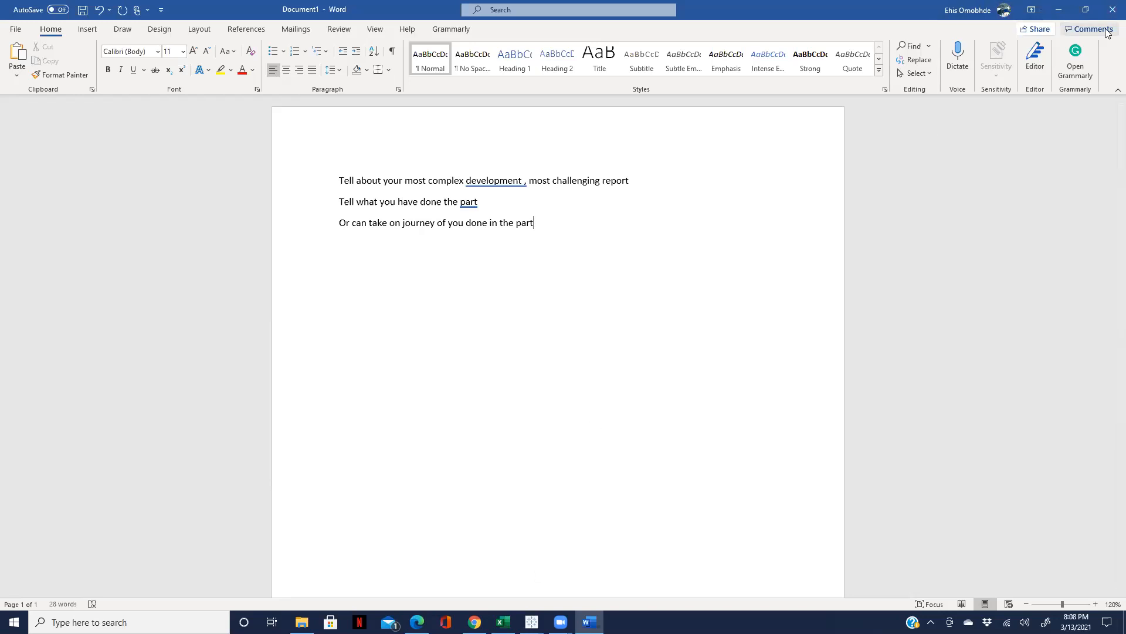
Step: Switch to the Jira PM workbook in Excel, look over the RA 1001 sheet's requirements and return to the Jira sheet
{"action": "left_click", "coordinate": [1059, 10]}
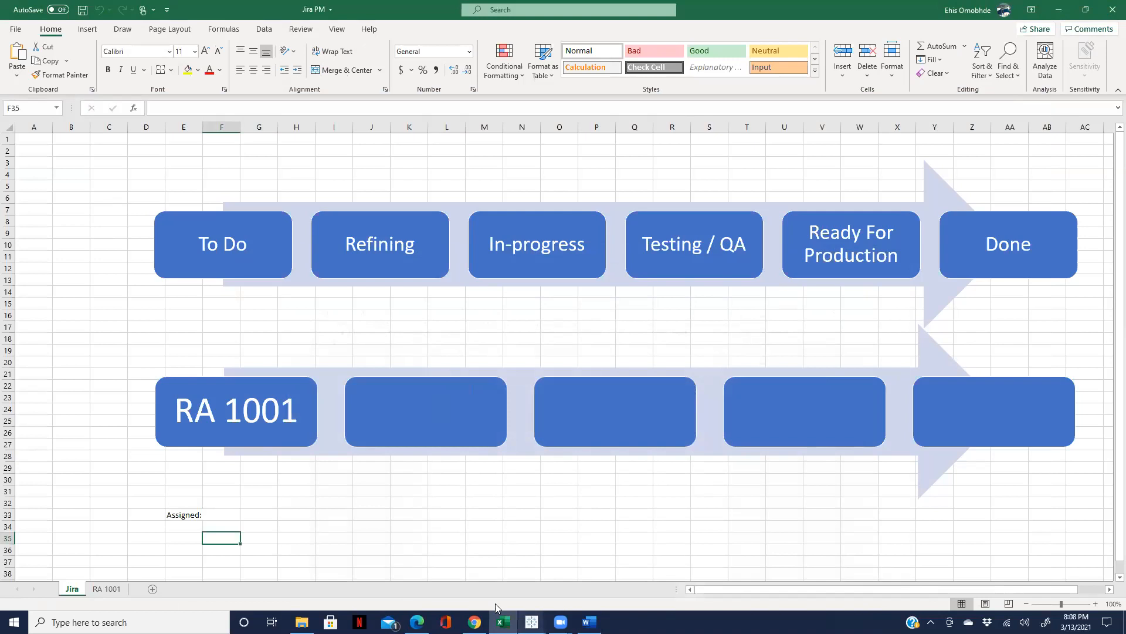
{"action": "left_click", "coordinate": [105, 589]}
{"action": "scroll", "coordinate": [565, 232], "scroll_direction": "down", "scroll_amount": 3}
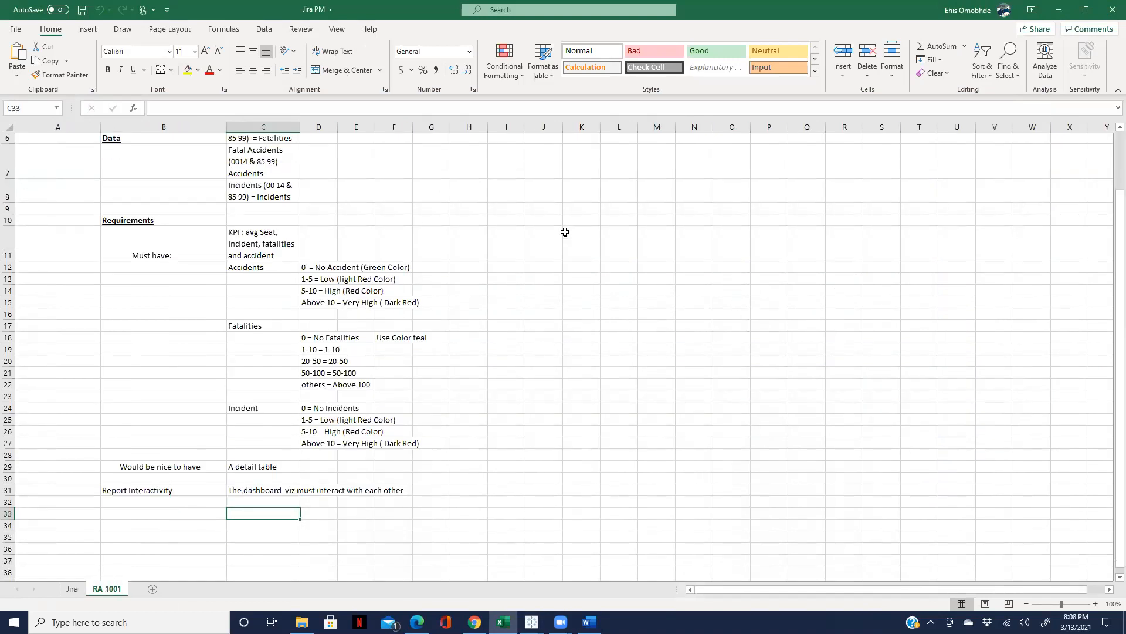
{"action": "scroll", "coordinate": [565, 231], "scroll_direction": "up", "scroll_amount": 5}
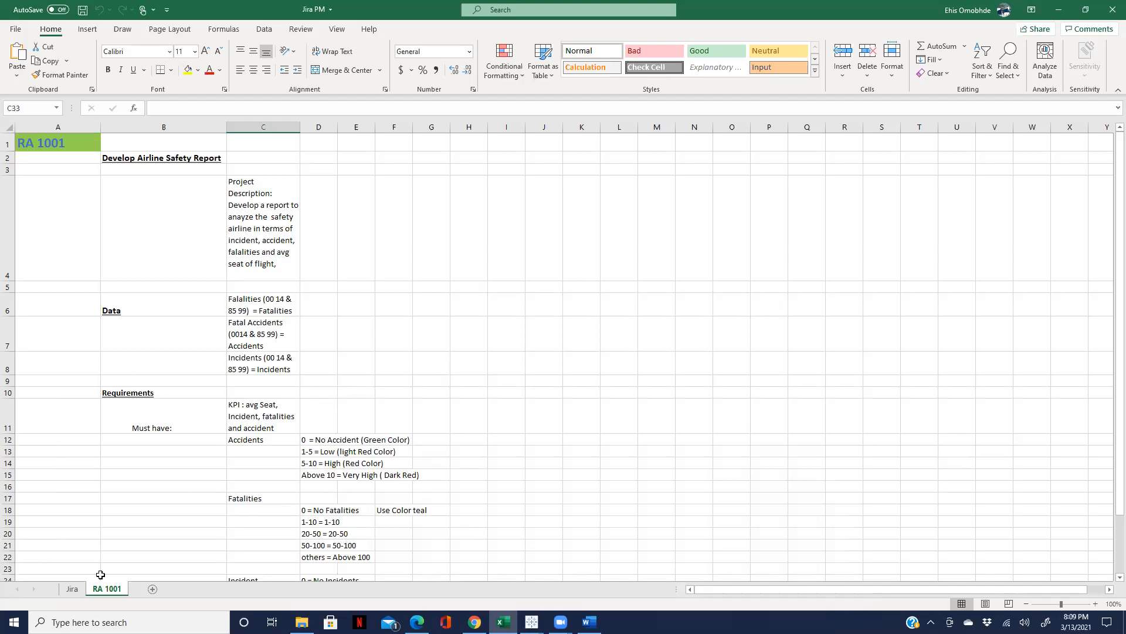
{"action": "left_click", "coordinate": [71, 590]}
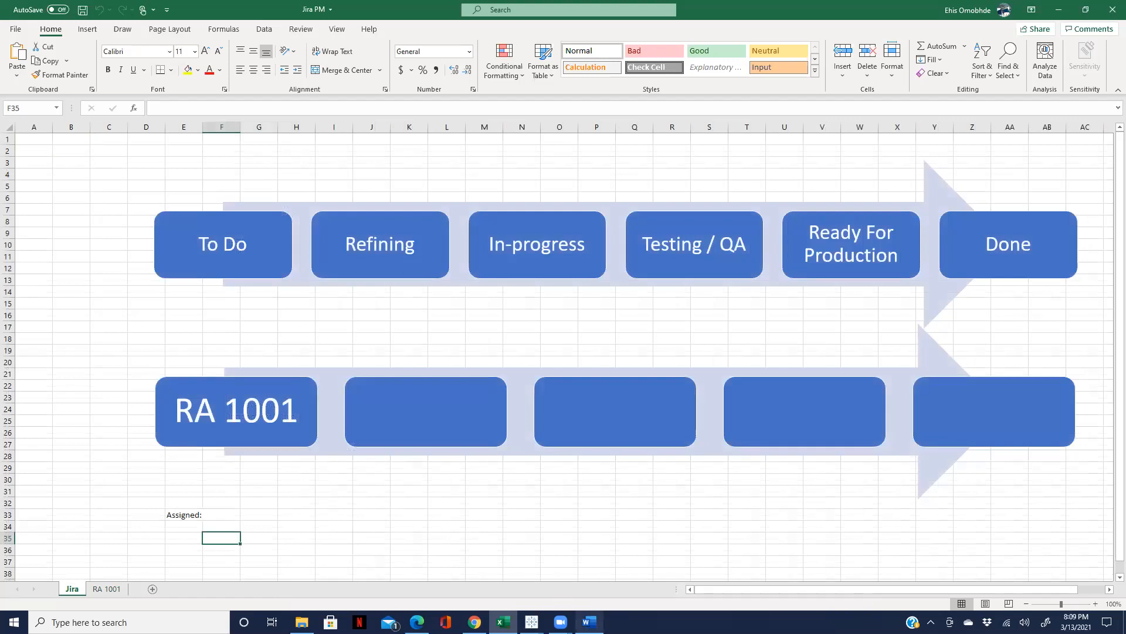
Step: Switch to the Word document and replace the comma after "development" with a line break, putting "most challenging report" on its own line
{"action": "mouse_move", "coordinate": [589, 620]}
{"action": "left_click", "coordinate": [591, 572]}
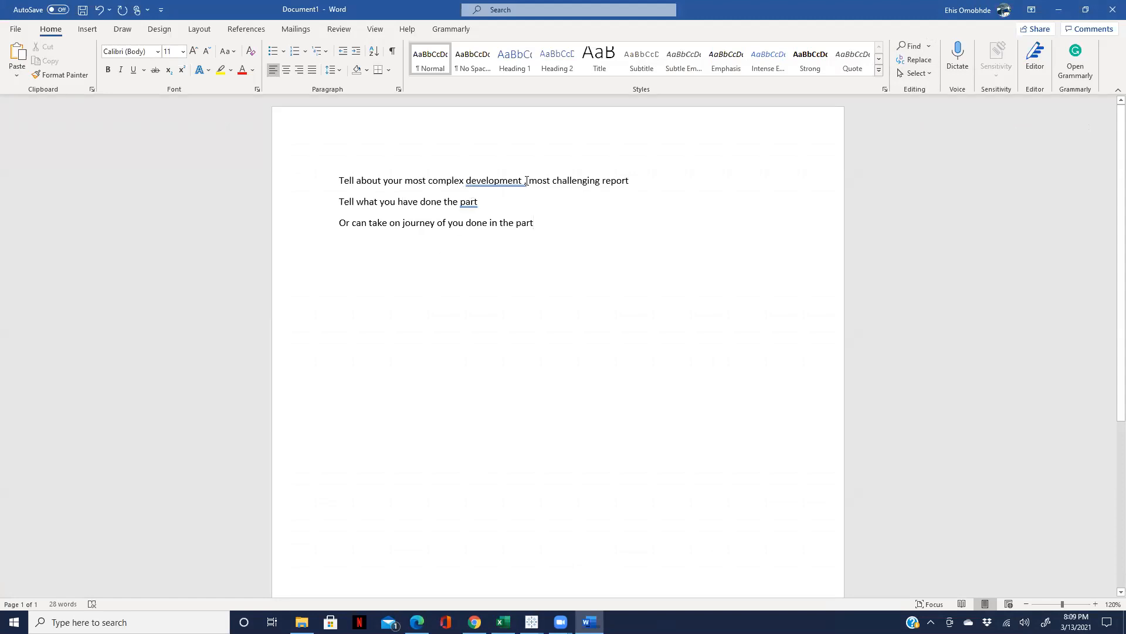
{"action": "key", "text": "BackSpace"}
{"action": "key", "text": "Return"}
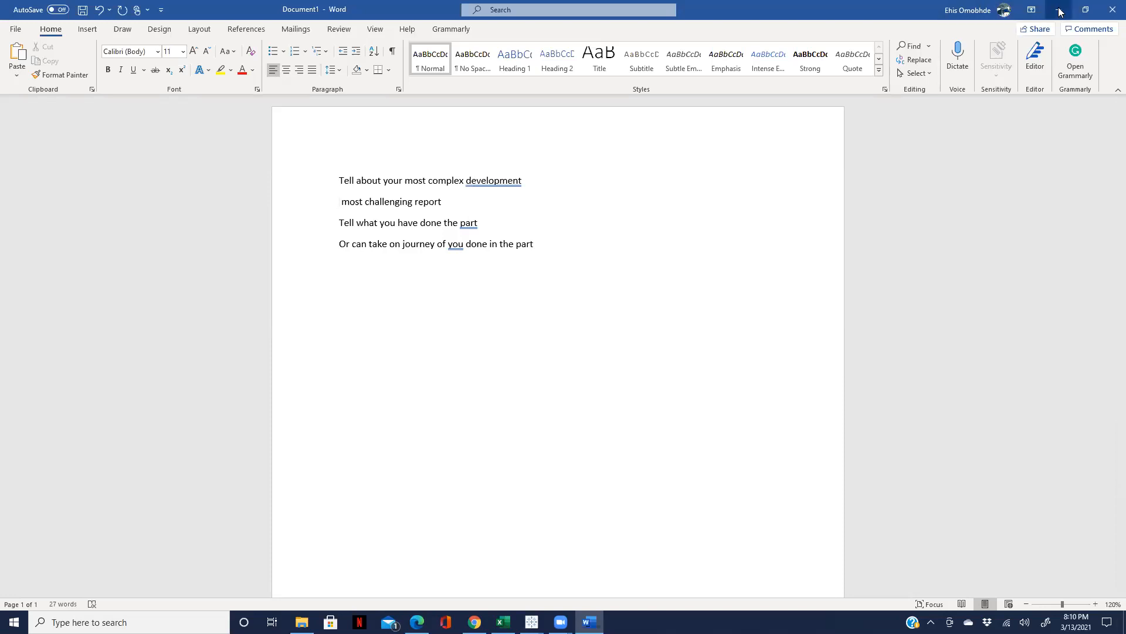
Step: Switch to the Jira PM workbook in Excel and enter the assignee's first name in cell F33, beside "Assigned:"
{"action": "key", "text": "alt+Tab"}
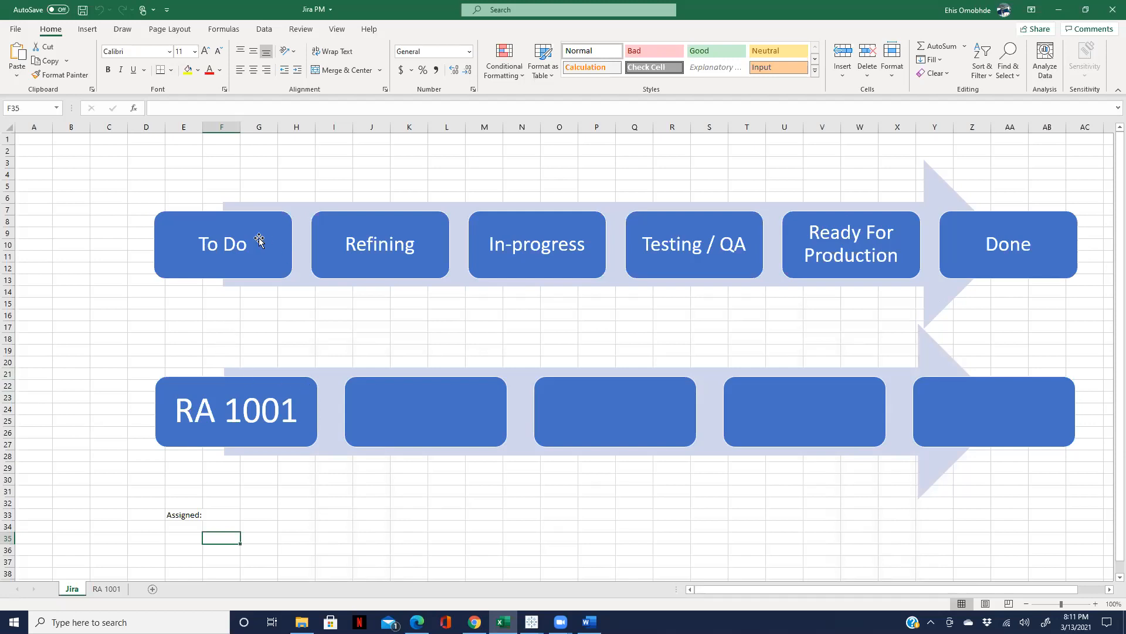
{"action": "left_click", "coordinate": [159, 233]}
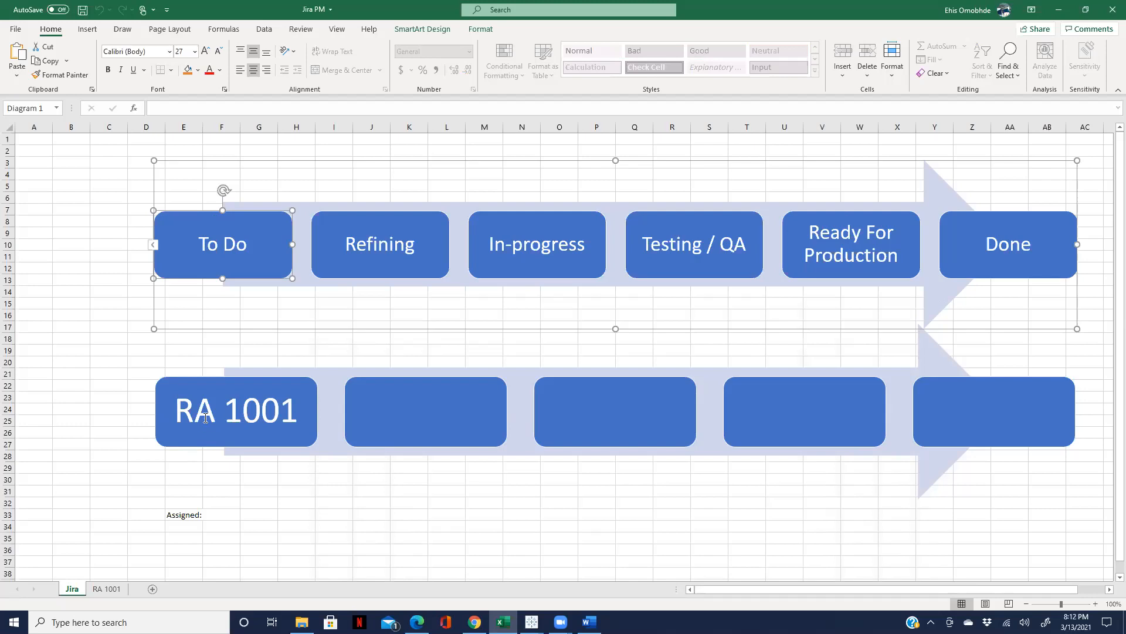
{"action": "left_click", "coordinate": [297, 413]}
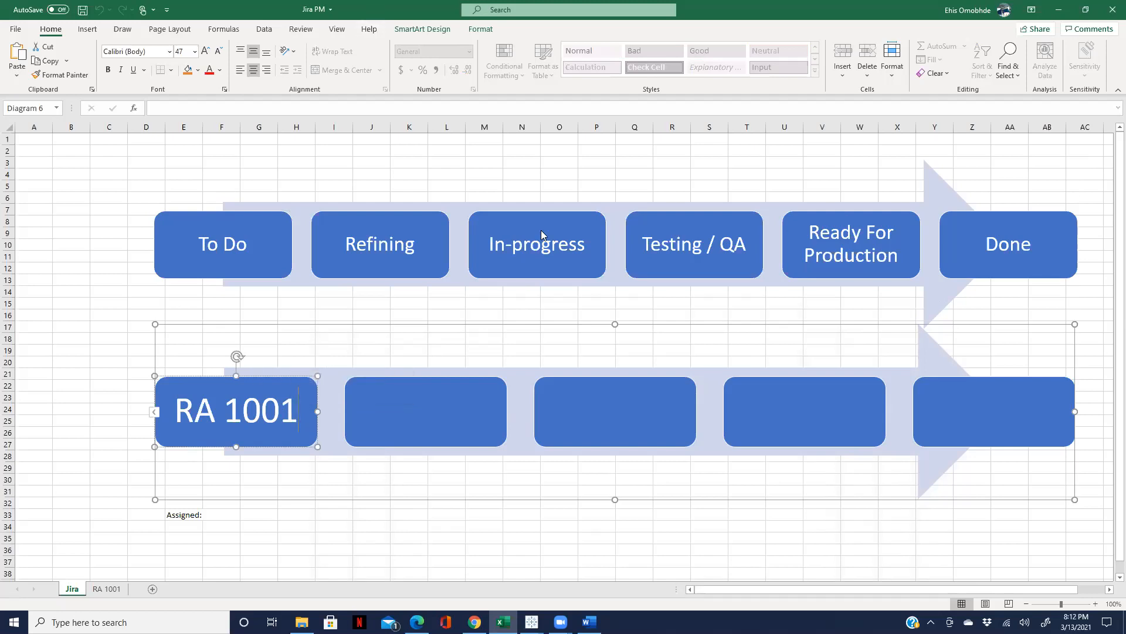
{"action": "left_click", "coordinate": [223, 517]}
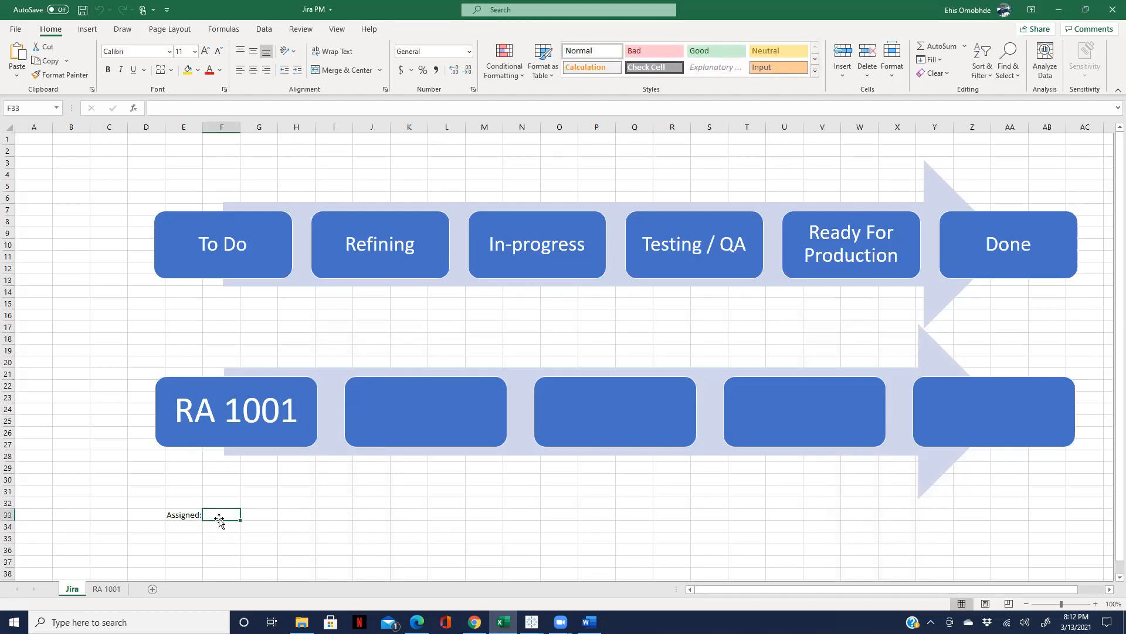
{"action": "type", "text": "Lucvky"}
{"action": "key", "text": "BackSpace"}
{"action": "key", "text": "BackSpace"}
{"action": "key", "text": "BackSpace"}
{"action": "type", "text": "cky"}
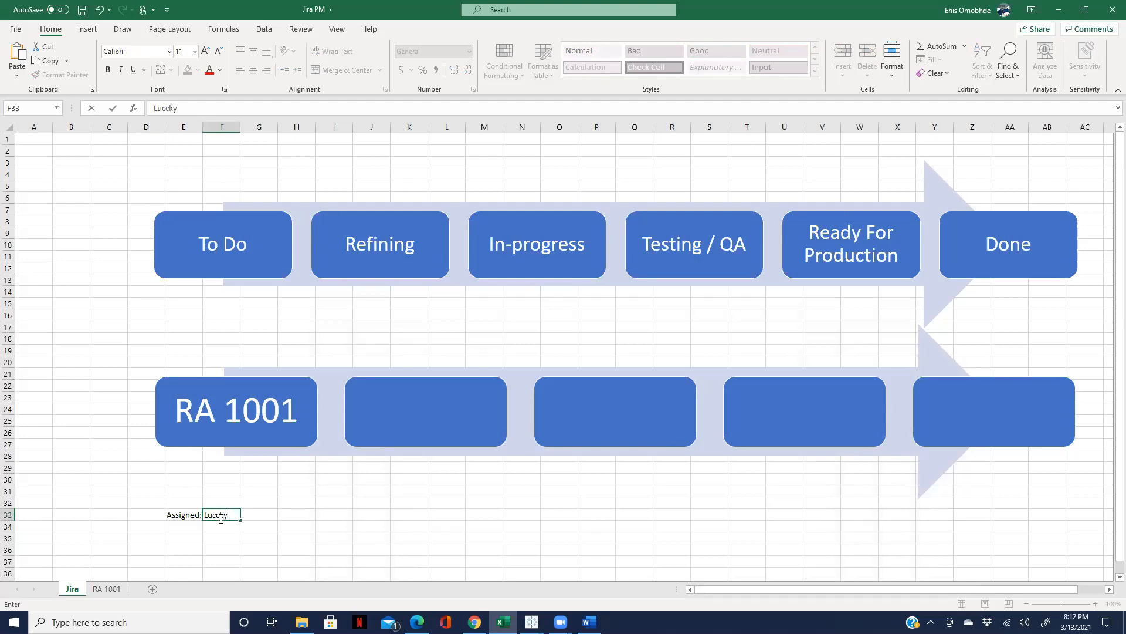
{"action": "key", "text": "BackSpace"}
{"action": "key", "text": "BackSpace"}
{"action": "key", "text": "BackSpace"}
{"action": "type", "text": "ky"}
{"action": "left_click", "coordinate": [416, 536]}
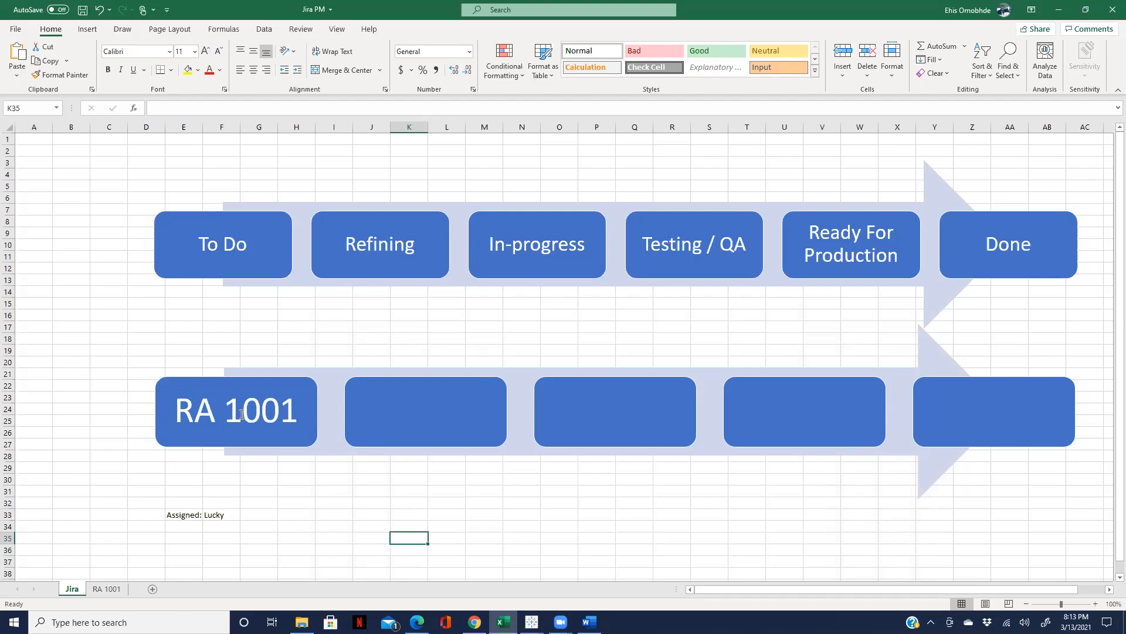
Step: Open the RA 1001 sheet and read through its title, project description and requirements
{"action": "left_click", "coordinate": [241, 414]}
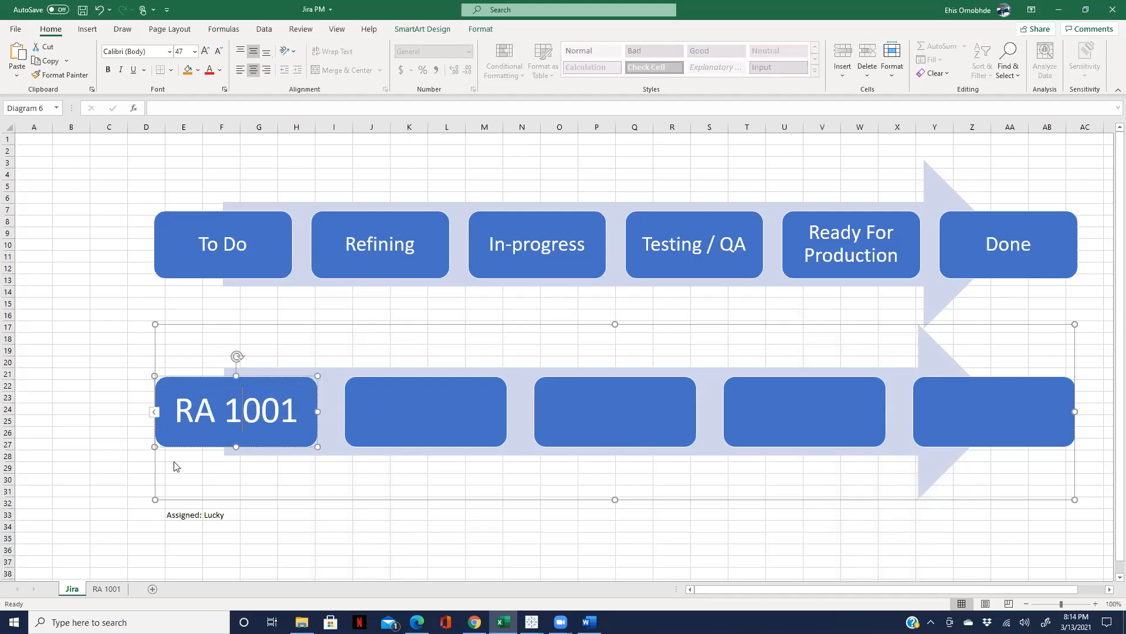
{"action": "left_click", "coordinate": [107, 589]}
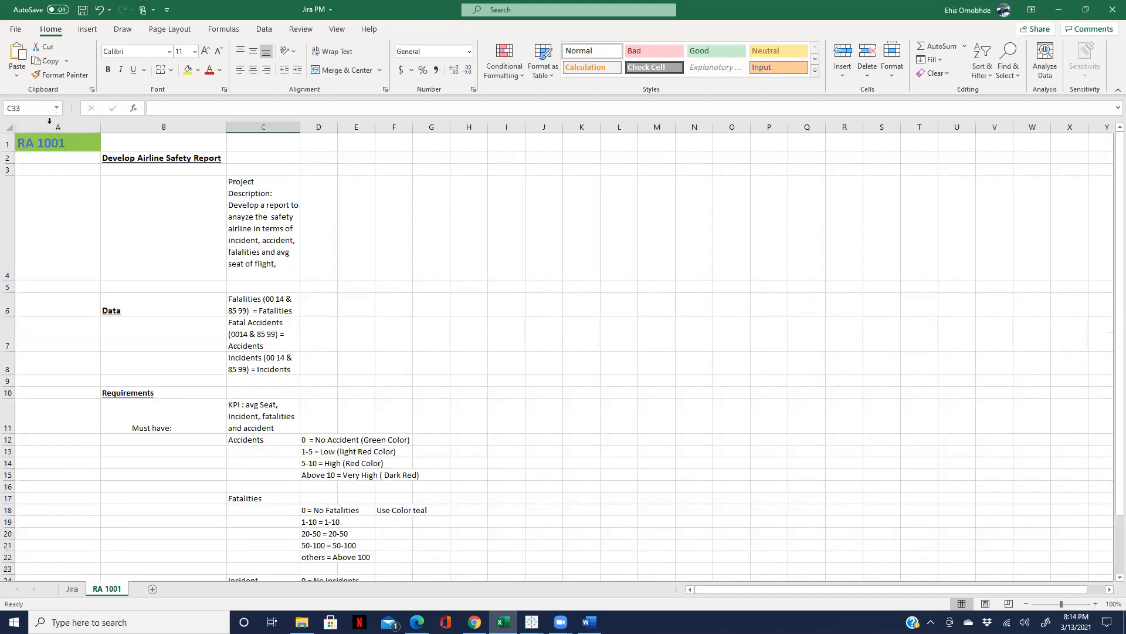
{"action": "left_click", "coordinate": [49, 144]}
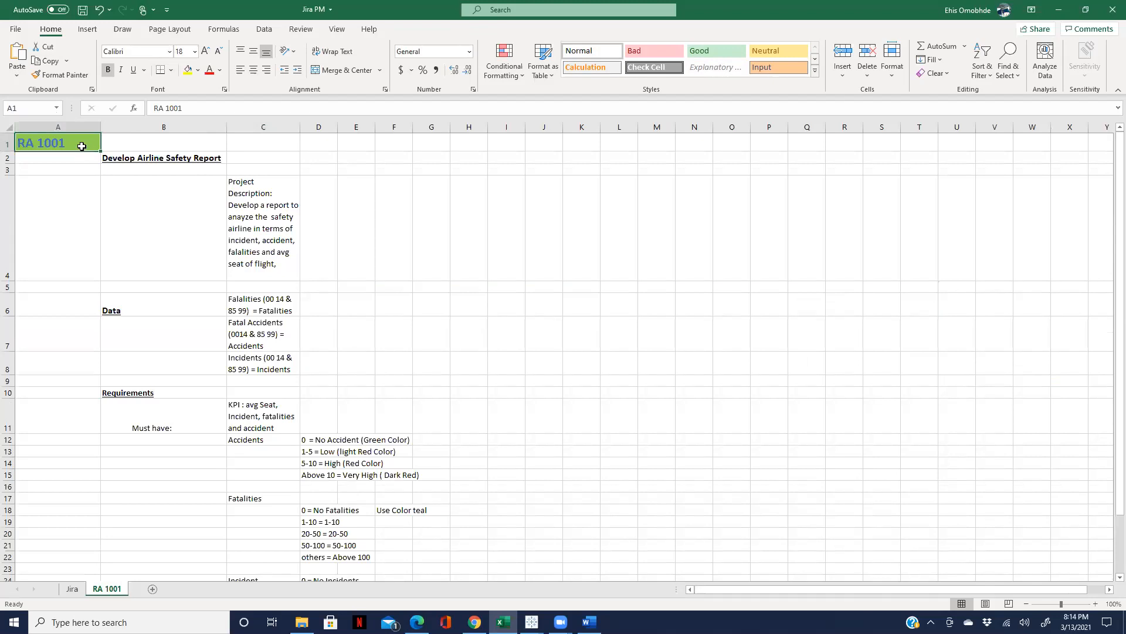
{"action": "scroll", "coordinate": [365, 247], "scroll_direction": "down", "scroll_amount": 5}
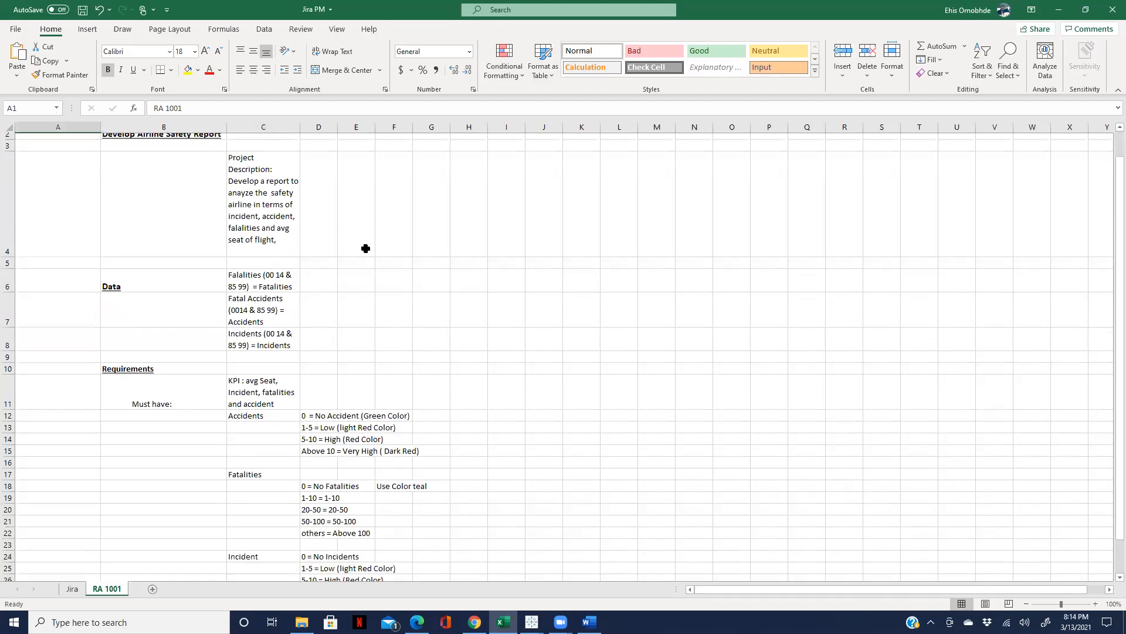
{"action": "scroll", "coordinate": [365, 247], "scroll_direction": "up", "scroll_amount": 5}
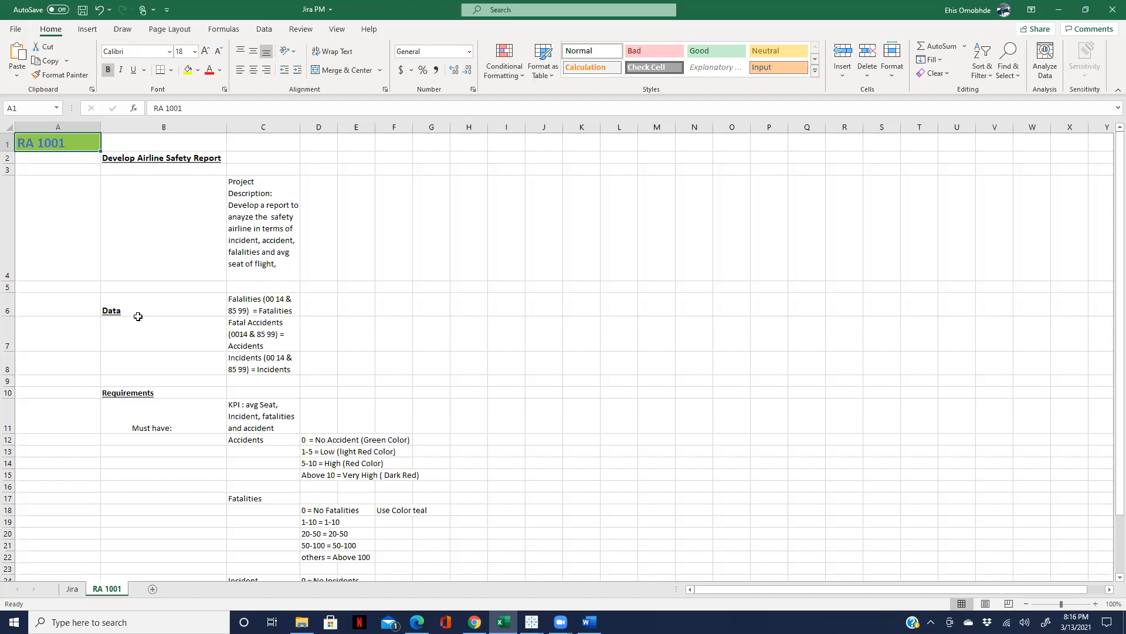
Step: Examine the Data section's definitions of fatalities, fatal accidents and incidents in cells C6 to C8
{"action": "left_click", "coordinate": [106, 306]}
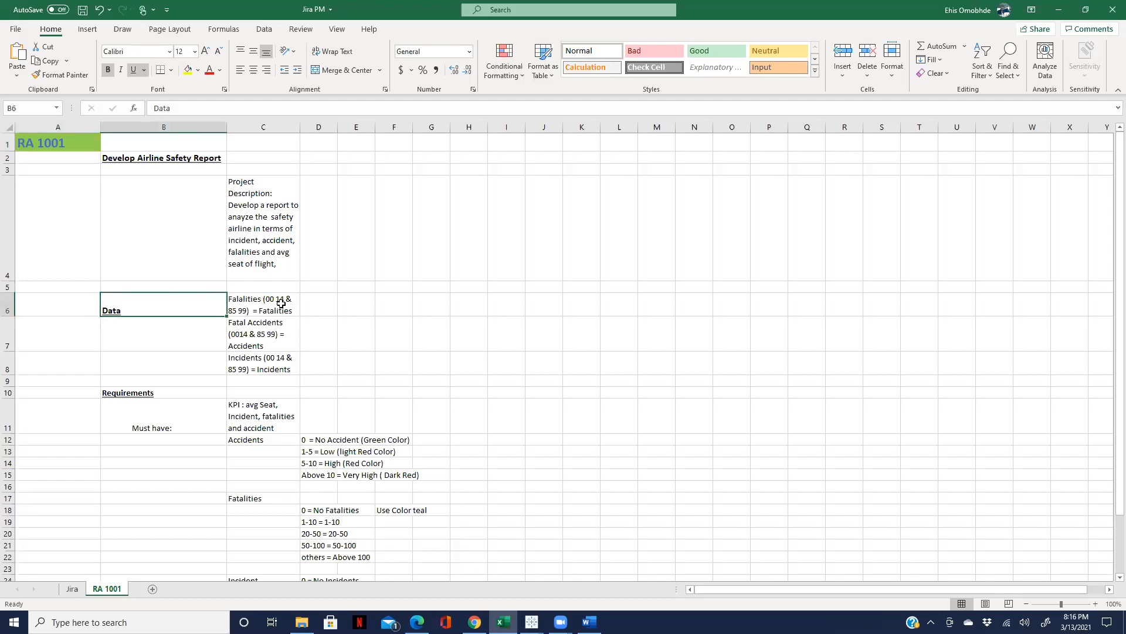
{"action": "left_click", "coordinate": [256, 324]}
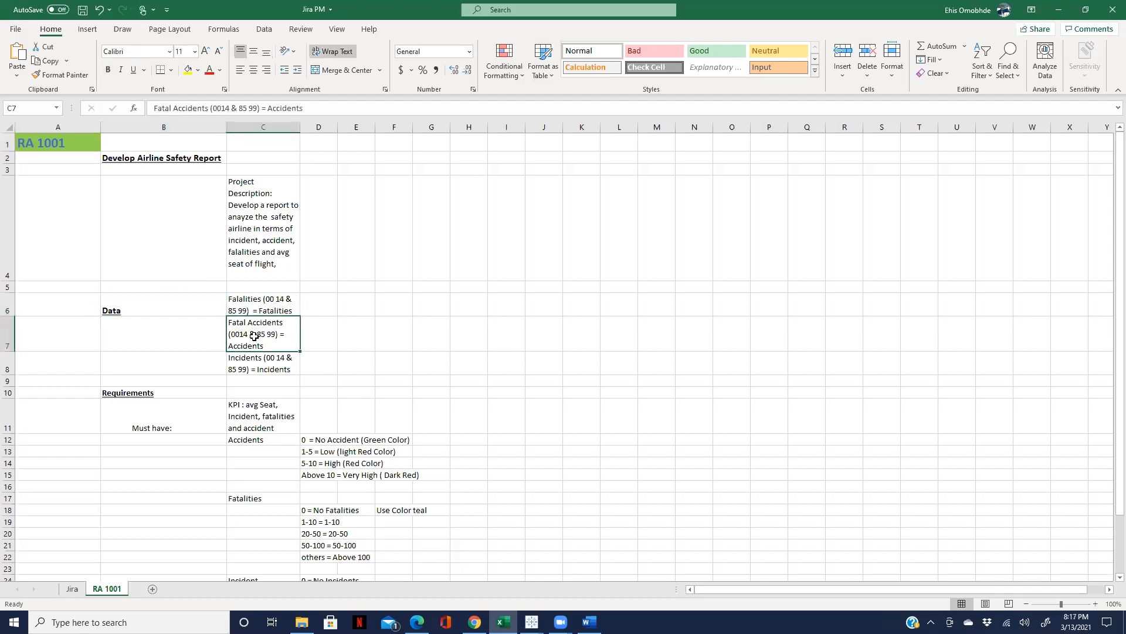
{"action": "left_click", "coordinate": [267, 370]}
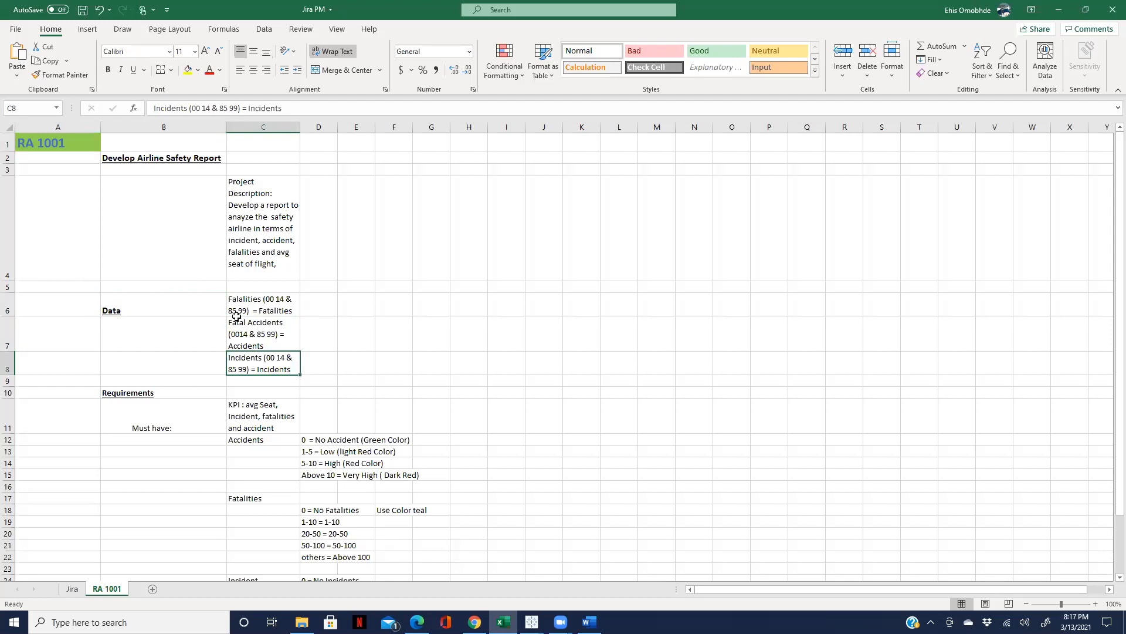
{"action": "left_click", "coordinate": [104, 301]}
{"action": "mouse_move", "coordinate": [104, 301]}
{"action": "left_mouse_down"}
{"action": "mouse_move", "coordinate": [130, 344]}
{"action": "mouse_move", "coordinate": [287, 361]}
{"action": "left_mouse_up"}
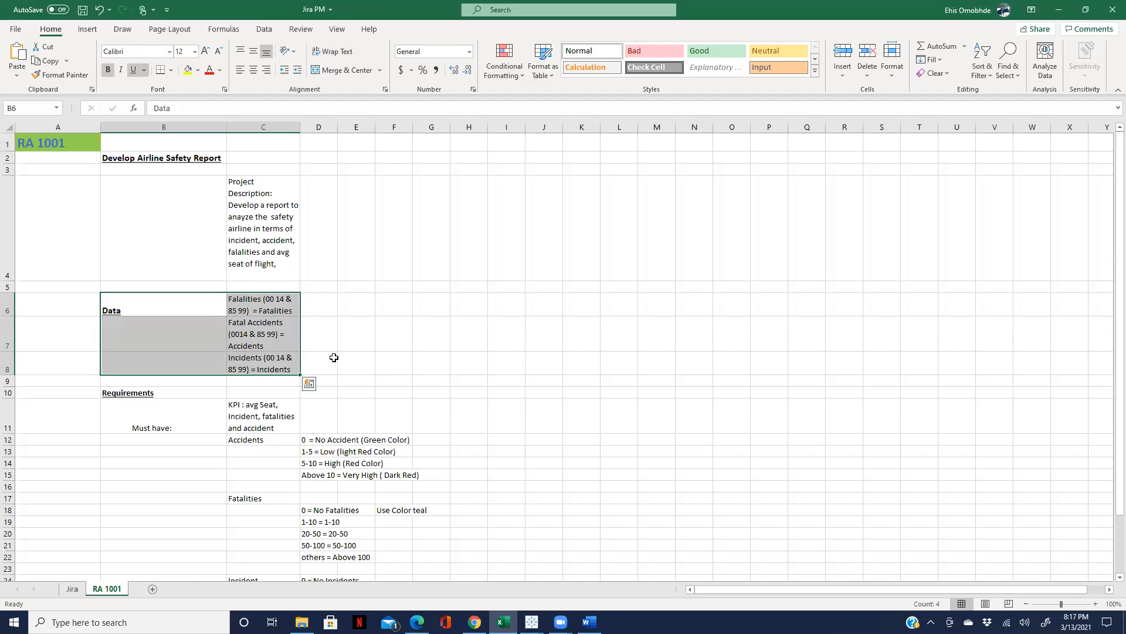
{"action": "left_click", "coordinate": [318, 305]}
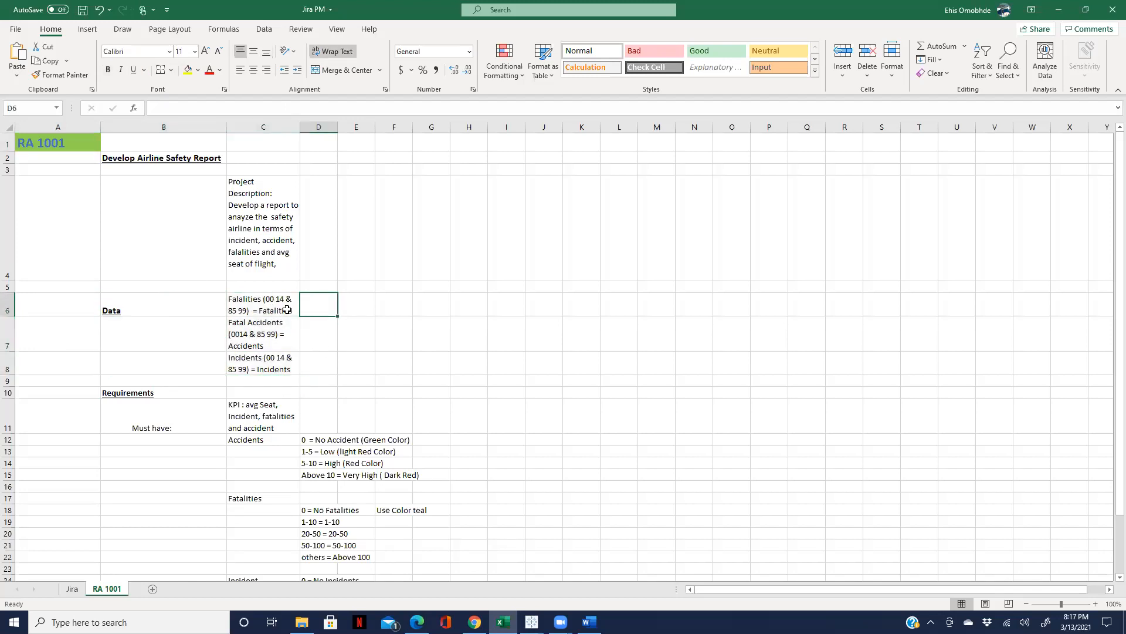
{"action": "left_click", "coordinate": [287, 310]}
{"action": "left_click", "coordinate": [261, 340]}
{"action": "left_click", "coordinate": [267, 362]}
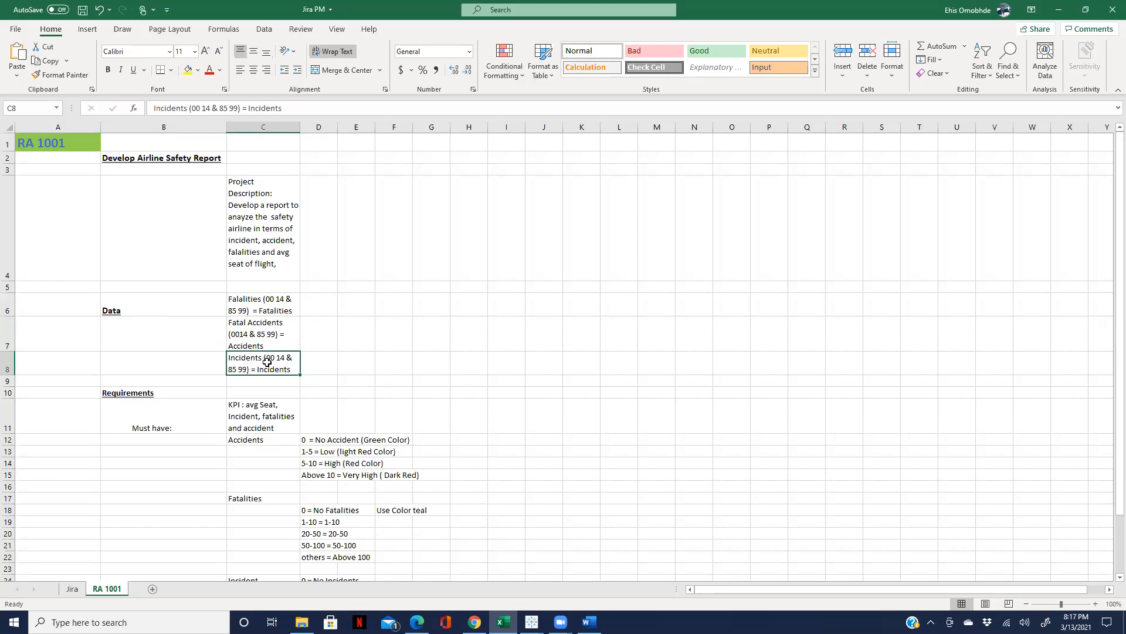
Step: Review the definitions in C6 to C8 and enter "Data evaluate" in cell B7, beneath the Data heading
{"action": "left_click", "coordinate": [242, 305]}
{"action": "left_click", "coordinate": [251, 344]}
{"action": "left_click", "coordinate": [253, 368]}
{"action": "left_click", "coordinate": [120, 327]}
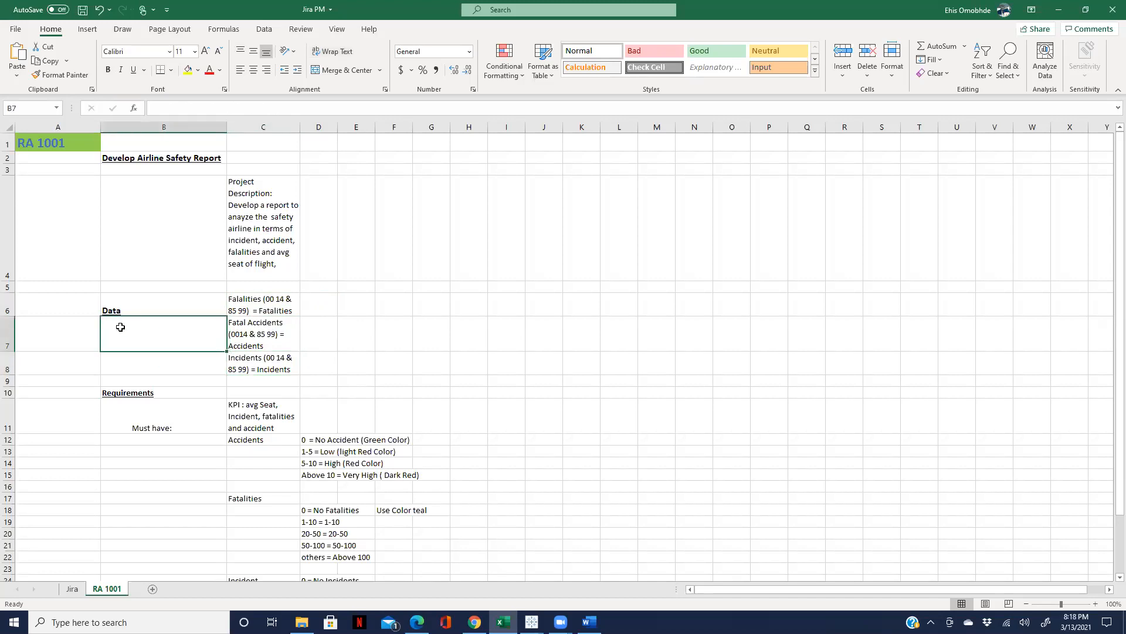
{"action": "type", "text": "Data "}
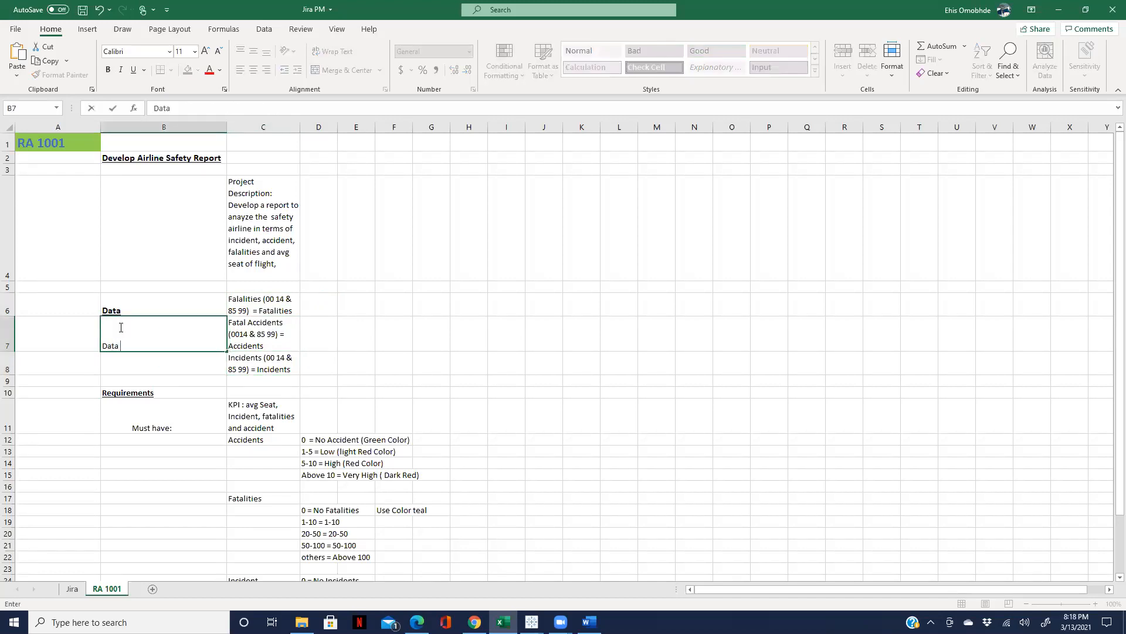
{"action": "type", "text": "evaluate"}
Step: Try to open the airline safety workbook from the Tableau Training folder in File Explorer
{"action": "left_click", "coordinate": [302, 622]}
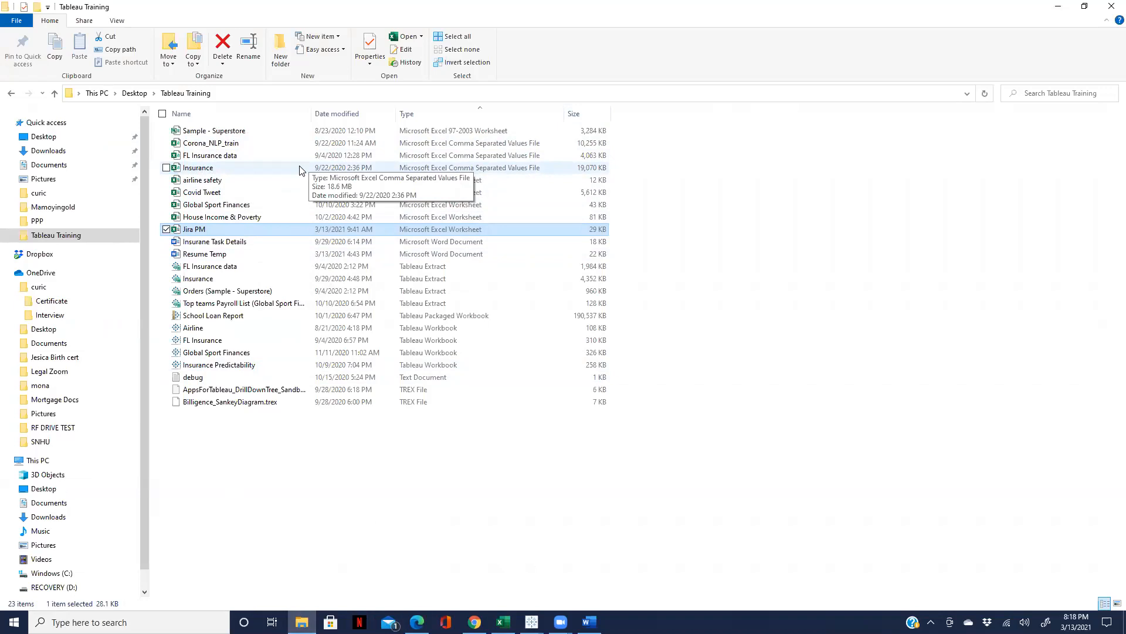
{"action": "left_click", "coordinate": [214, 182]}
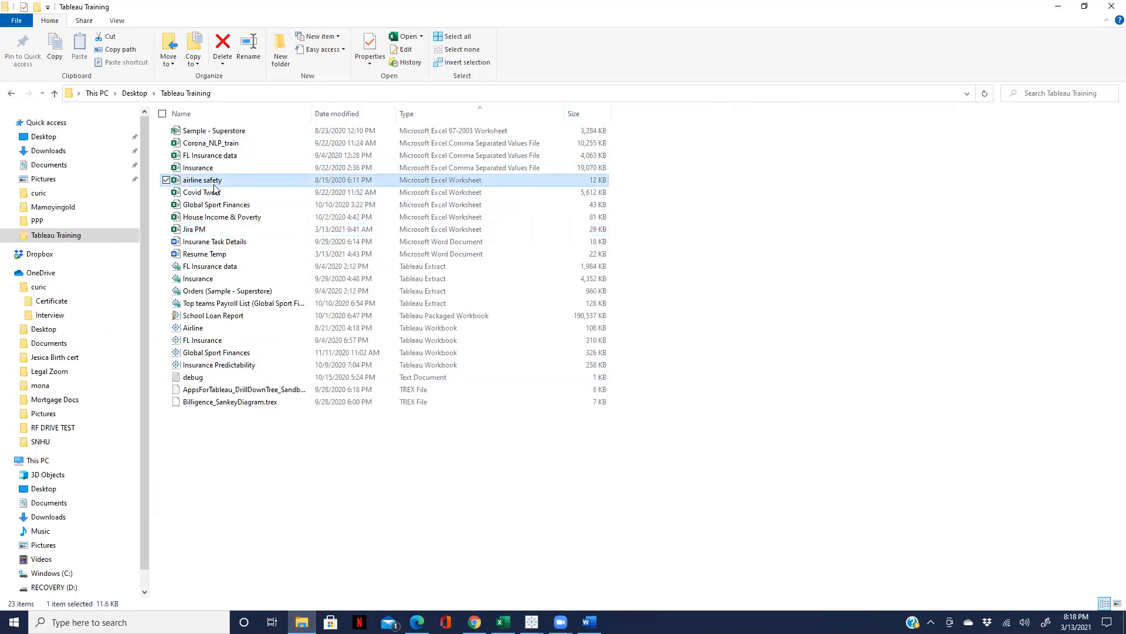
{"action": "key", "text": "alt+Tab"}
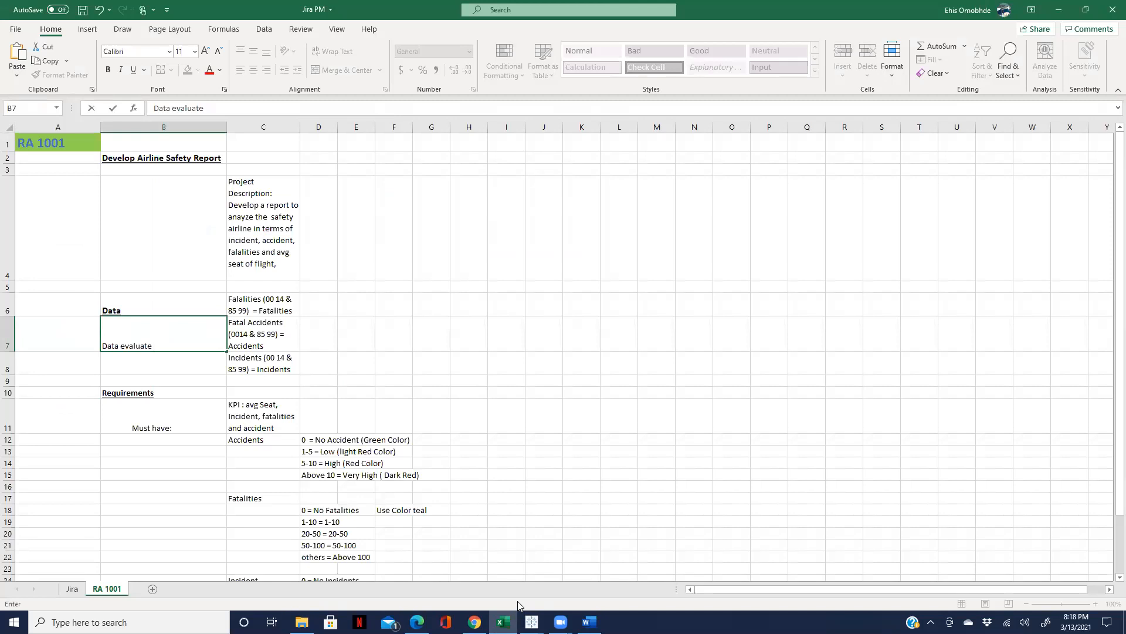
{"action": "left_click", "coordinate": [301, 622]}
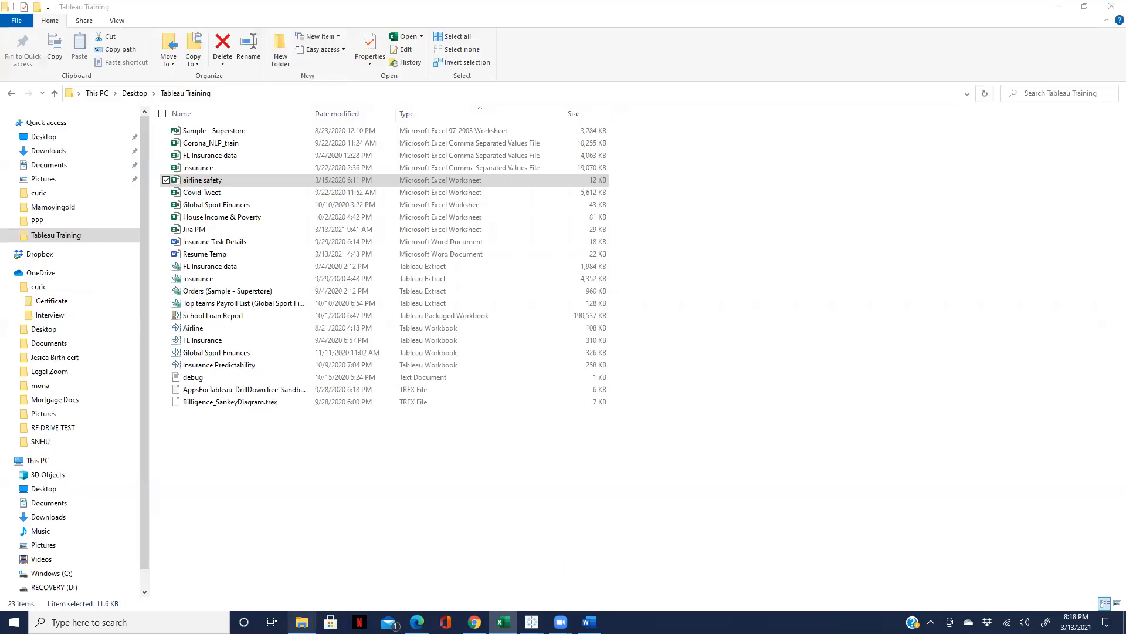
{"action": "left_click", "coordinate": [225, 181]}
{"action": "key", "text": "Escape"}
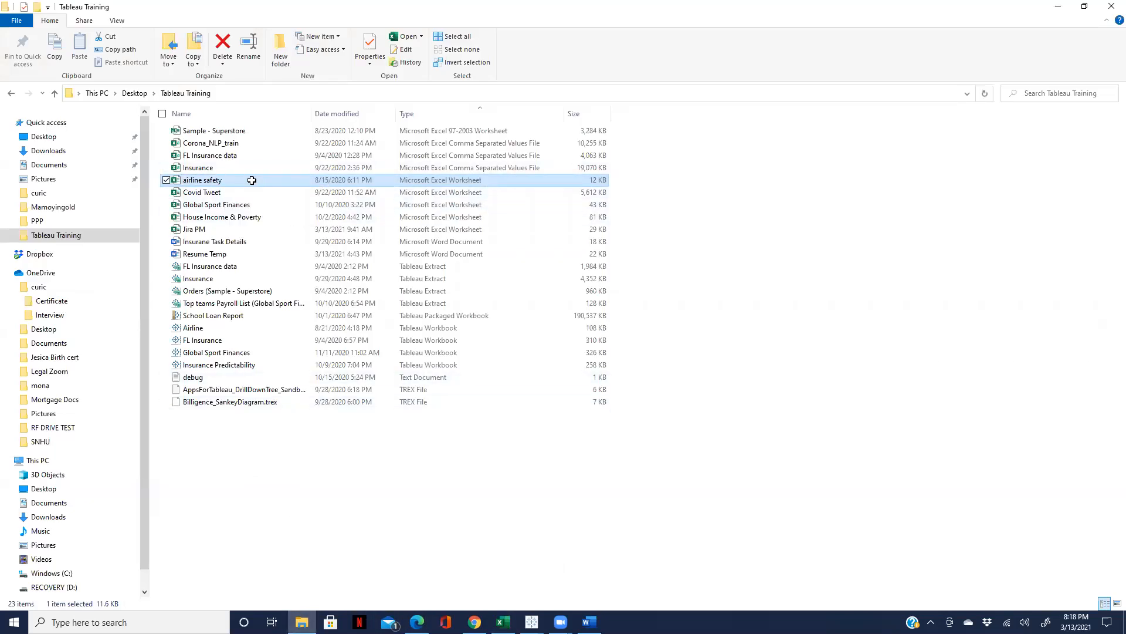
{"action": "key", "text": "alt+Tab"}
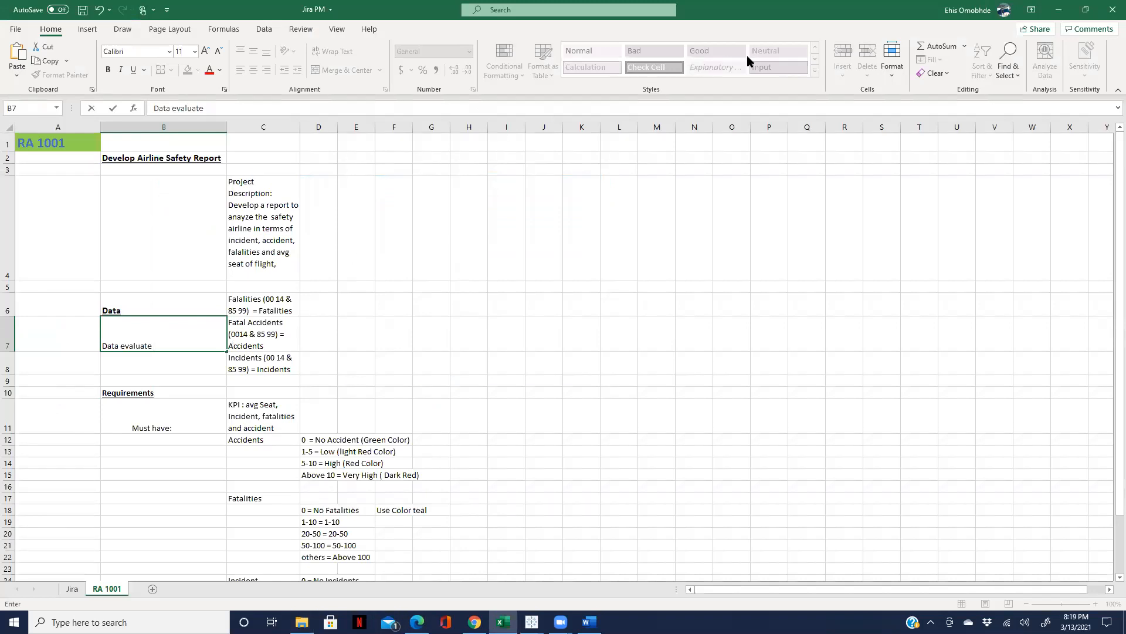
Step: Minimize the open windows to check for the airline safety workbook and try opening it again from the Tableau Training folder
{"action": "left_click", "coordinate": [1059, 9]}
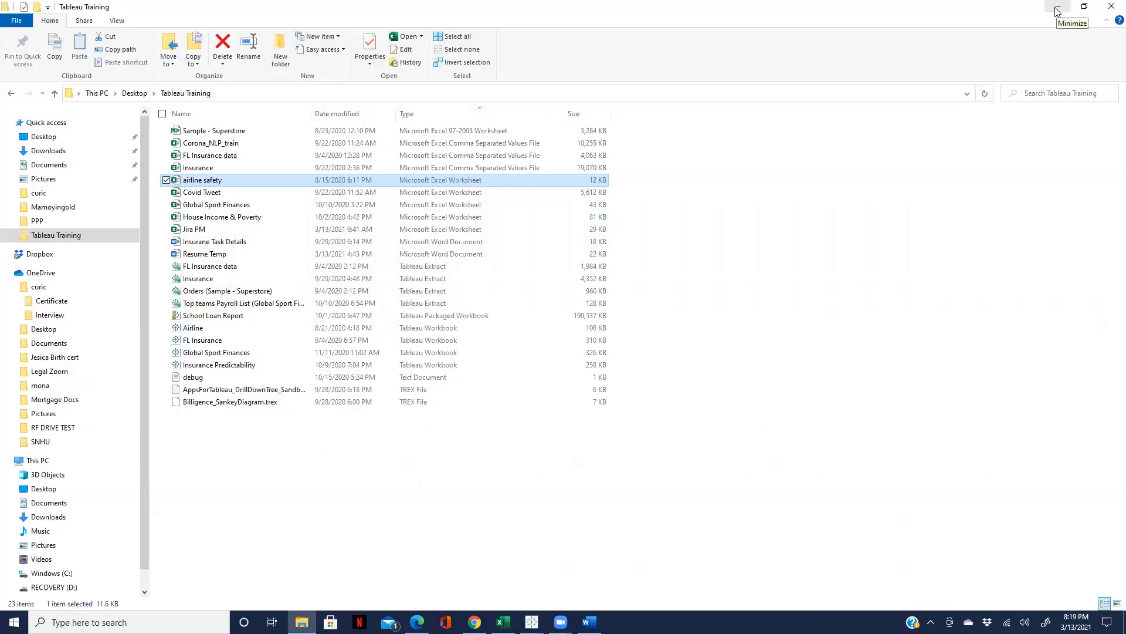
{"action": "left_click", "coordinate": [1058, 11]}
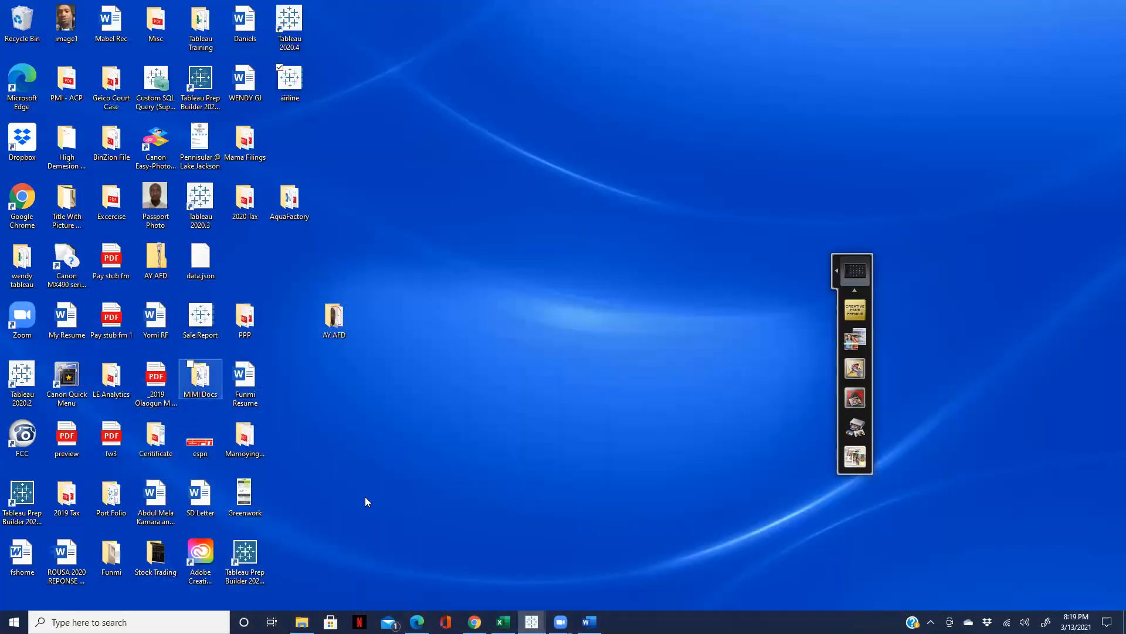
{"action": "left_click", "coordinate": [503, 622]}
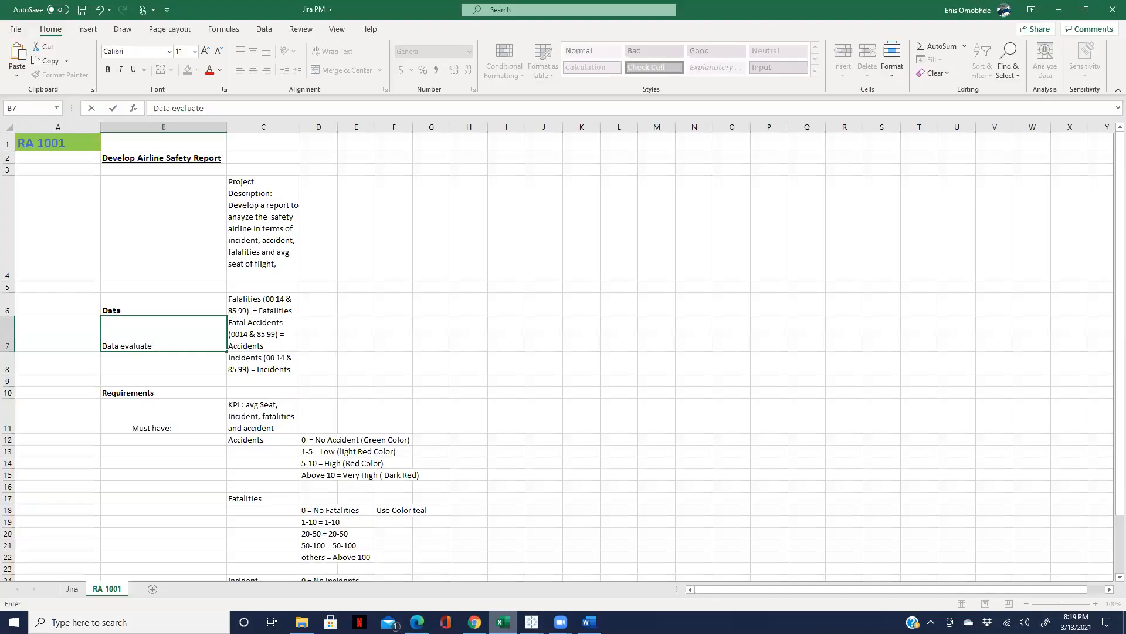
{"action": "left_click", "coordinate": [502, 622]}
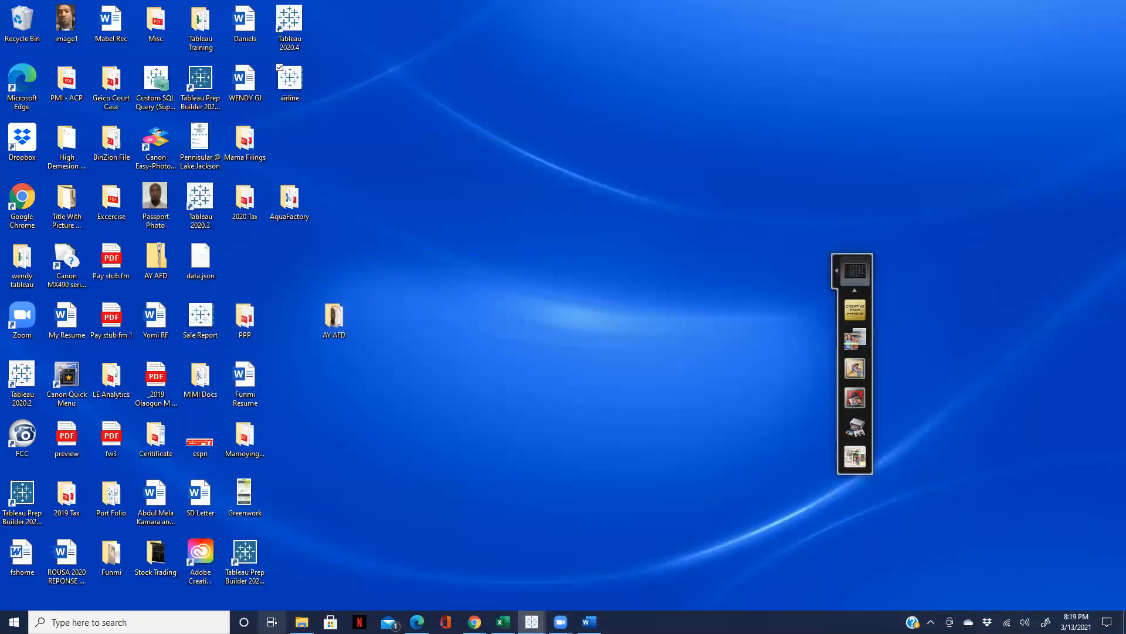
{"action": "left_click", "coordinate": [301, 622]}
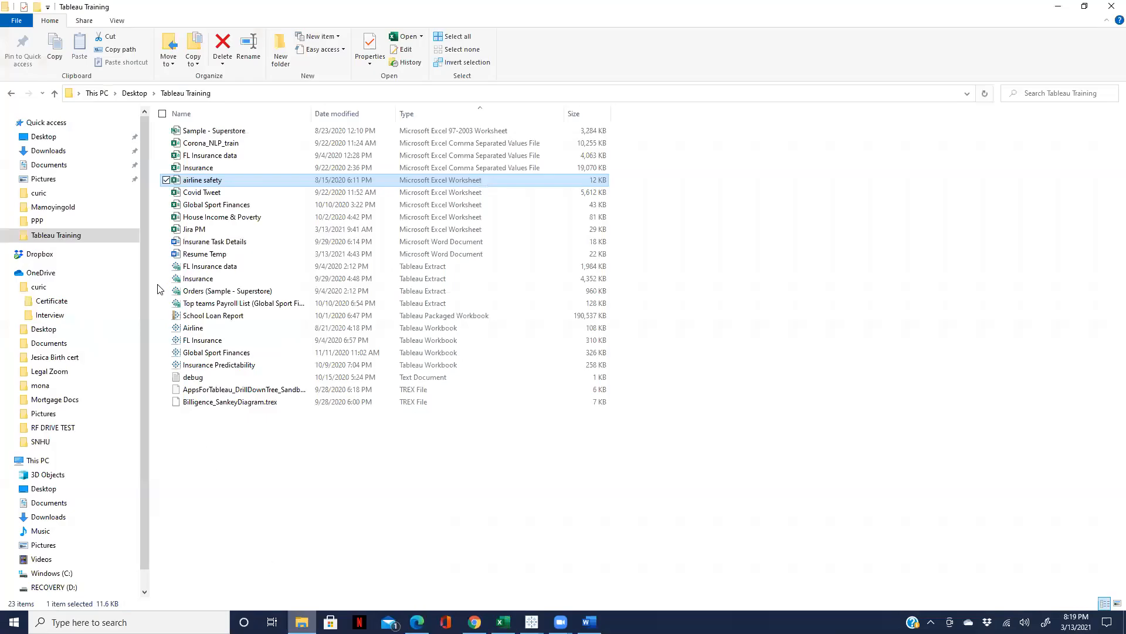
{"action": "double_click", "coordinate": [249, 183]}
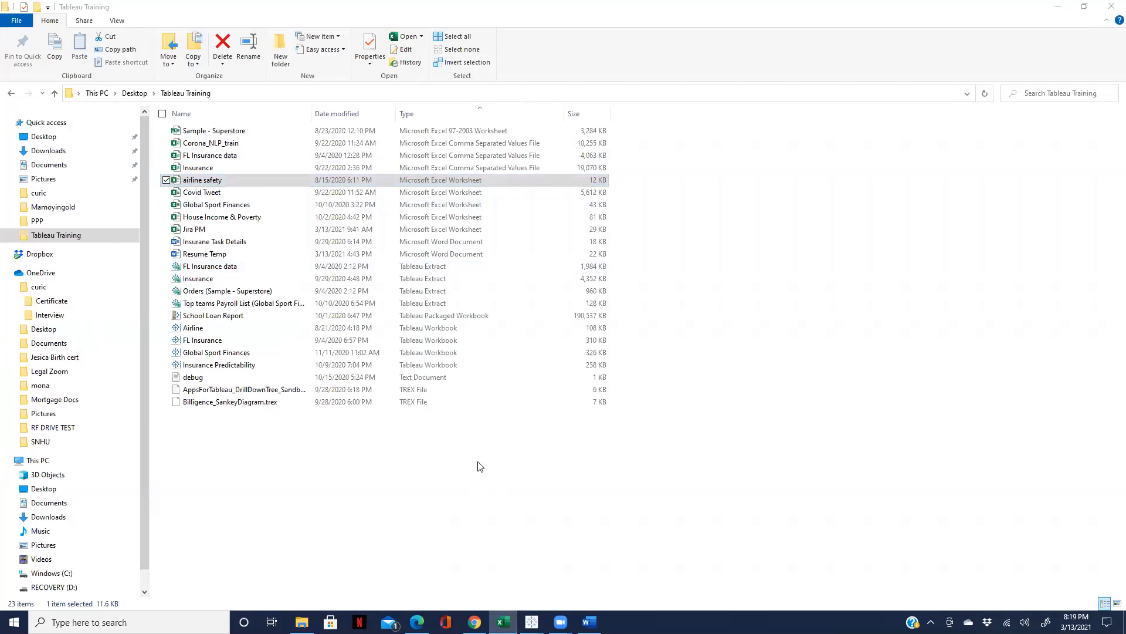
{"action": "left_click", "coordinate": [260, 183]}
Step: Switch to the mail.com page in the browser and preview the airline safety attachment of the sent "Fw: BI Training Materials" e-mail
{"action": "left_click", "coordinate": [420, 615]}
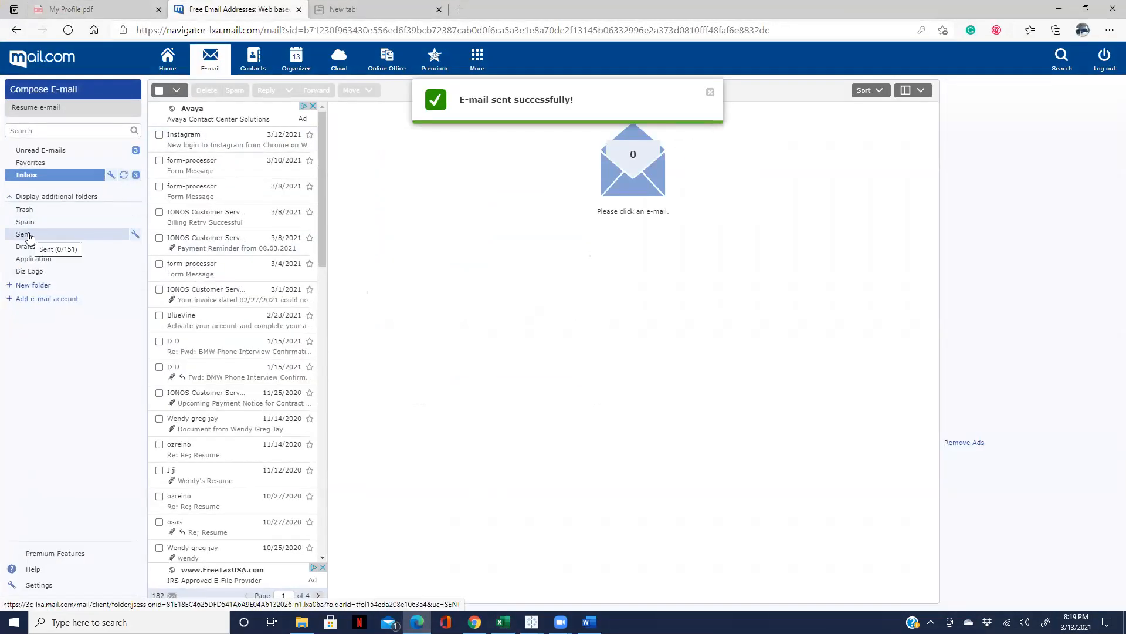
{"action": "left_click", "coordinate": [23, 234]}
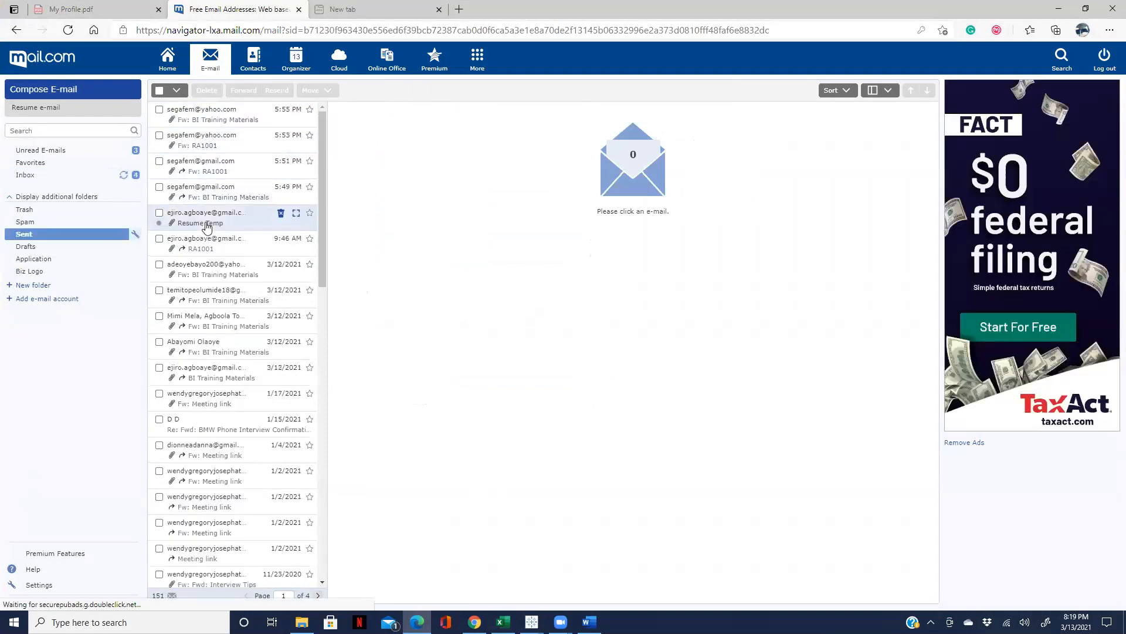
{"action": "left_click", "coordinate": [207, 199]}
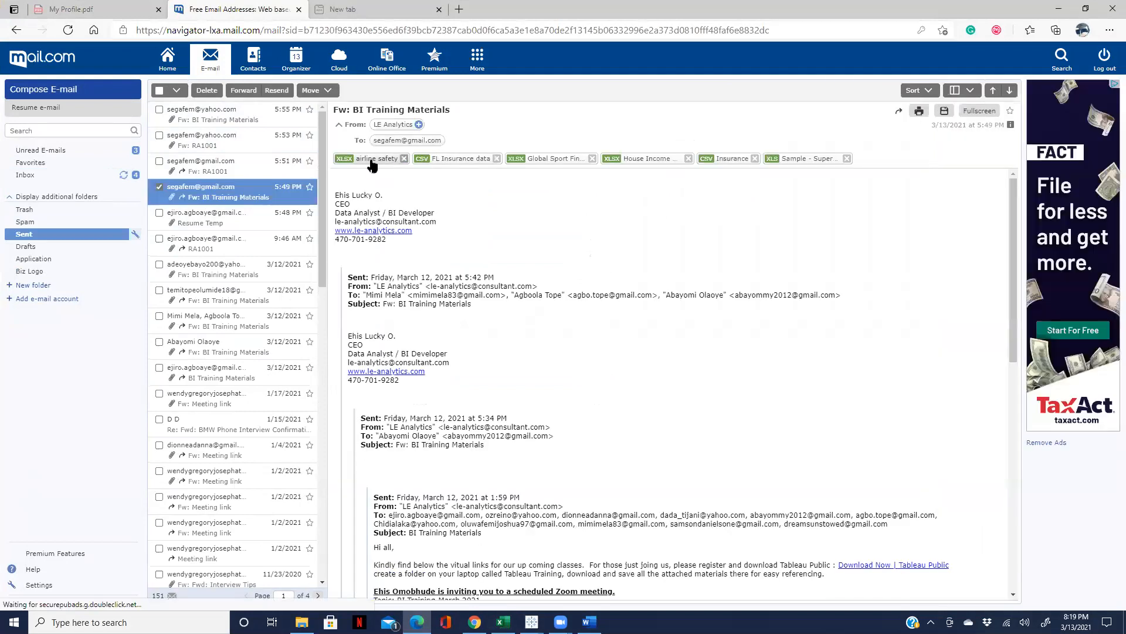
{"action": "left_click", "coordinate": [366, 169]}
{"action": "left_click", "coordinate": [358, 199]}
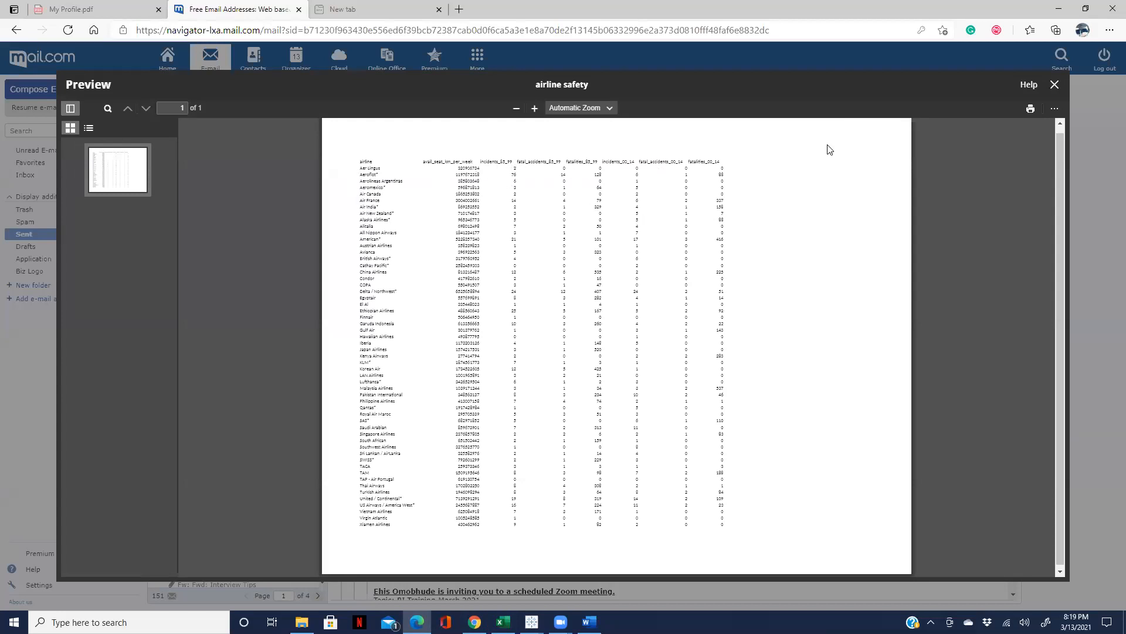
Step: Enlarge the airline safety preview to 130% and examine the incident and fatal accident column headings for 85_99 and 00_14
{"action": "left_click", "coordinate": [599, 109]}
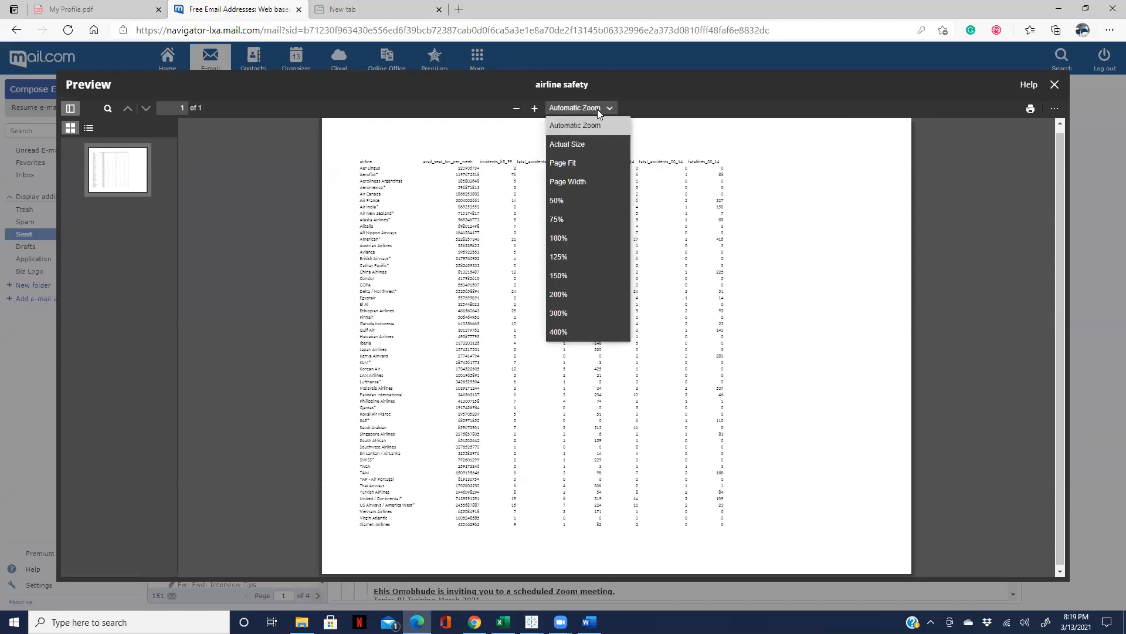
{"action": "left_click", "coordinate": [534, 108]}
{"action": "left_click", "coordinate": [535, 108]}
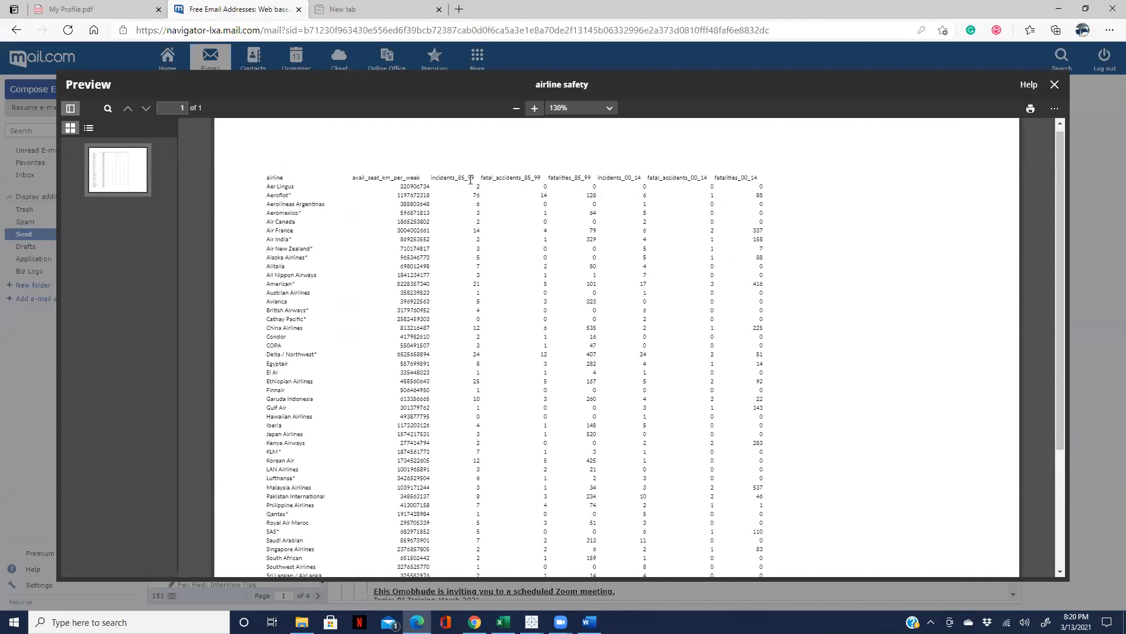
{"action": "left_click_drag", "start_coordinate": [473, 178], "coordinate": [442, 176]}
{"action": "left_click_drag", "start_coordinate": [642, 177], "coordinate": [610, 176]}
{"action": "left_click_drag", "start_coordinate": [684, 177], "coordinate": [699, 175]}
{"action": "left_click", "coordinate": [708, 178]}
{"action": "left_click_drag", "start_coordinate": [495, 178], "coordinate": [535, 175]}
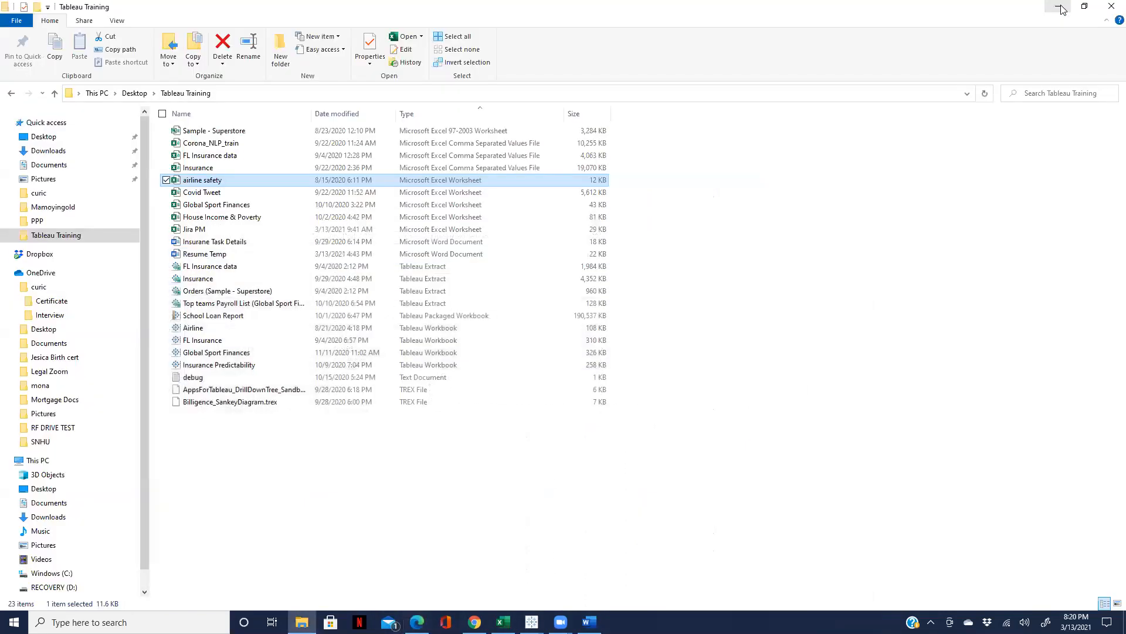
Step: Return to the Jira PM workbook and complete the entry in cell B7, moving to the fatalities definition in C6
{"action": "left_click", "coordinate": [1058, 9]}
{"action": "left_click", "coordinate": [1058, 8]}
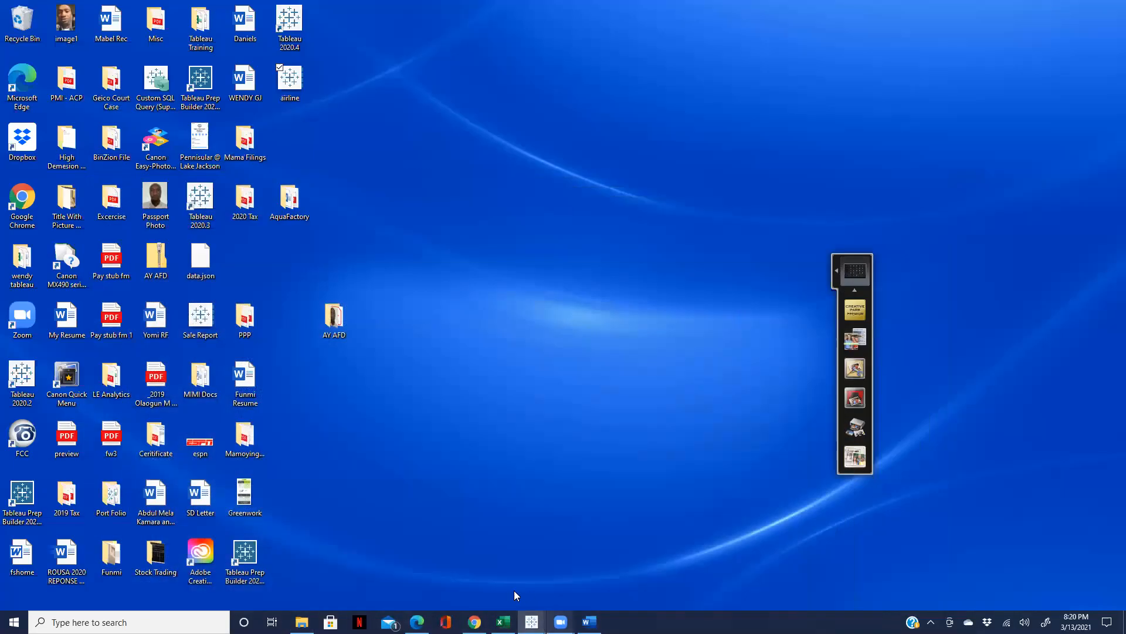
{"action": "left_click", "coordinate": [503, 622]}
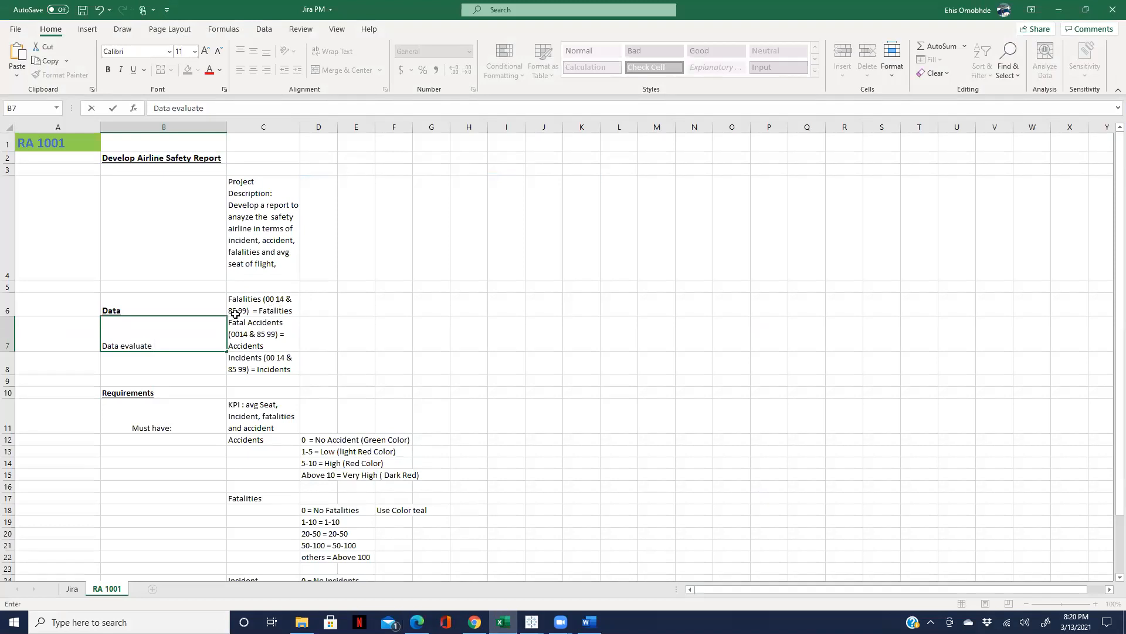
{"action": "left_click", "coordinate": [274, 309]}
Step: View the airline safety workbook, minimize it, and highlight the data definitions in C6:C8 of the RA 1001 sheet
{"action": "key", "text": "alt+Tab"}
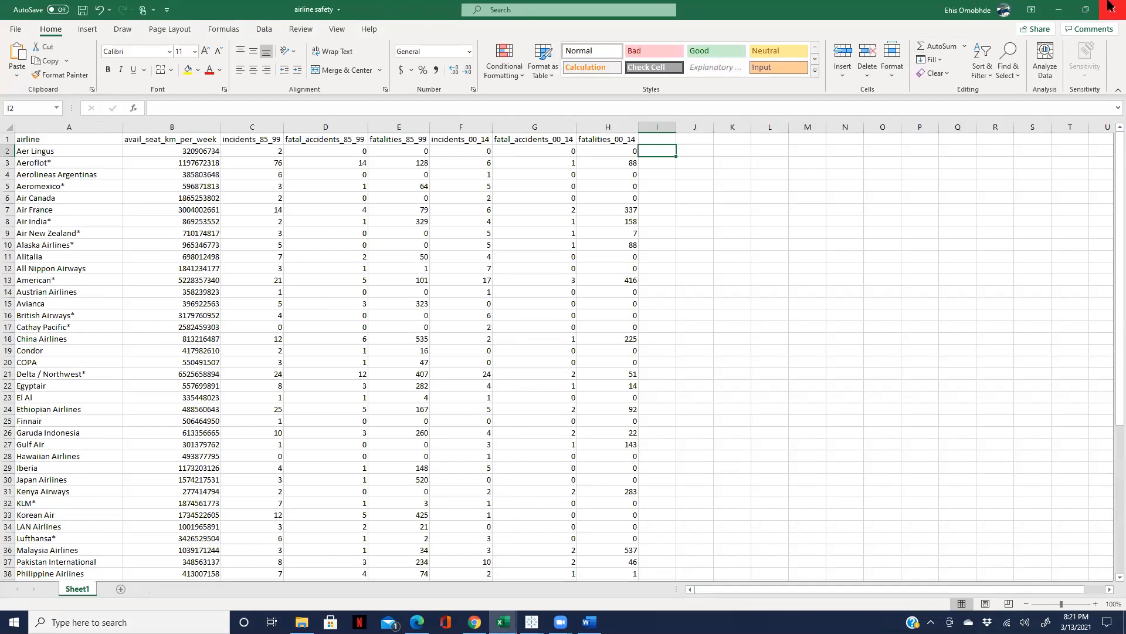
{"action": "left_click", "coordinate": [1056, 13]}
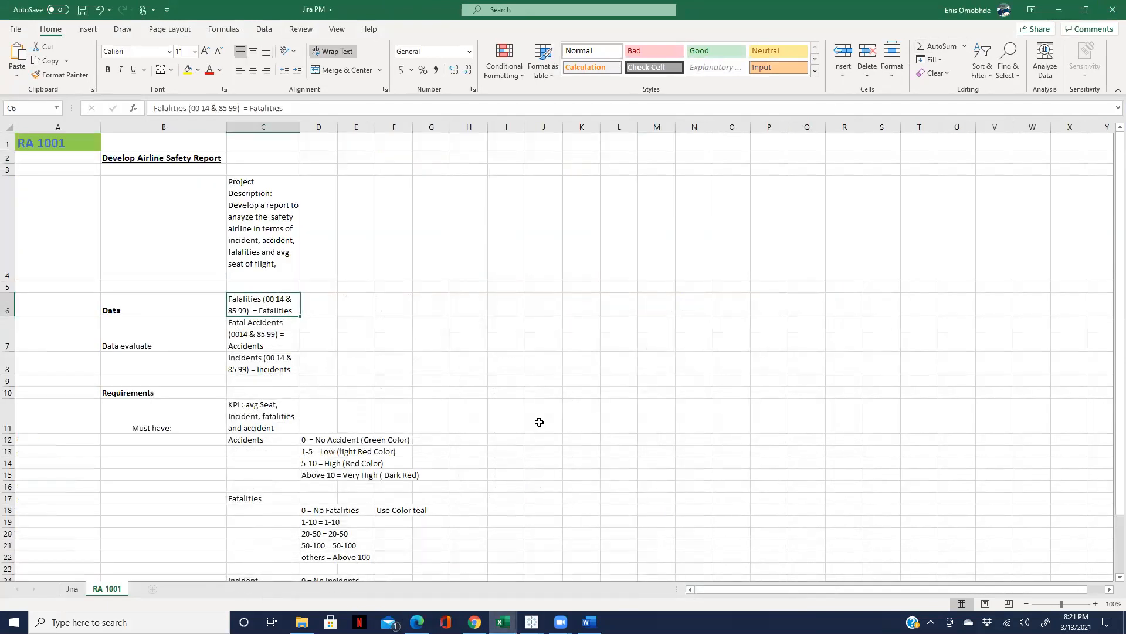
{"action": "left_click_drag", "start_coordinate": [286, 371], "coordinate": [262, 305]}
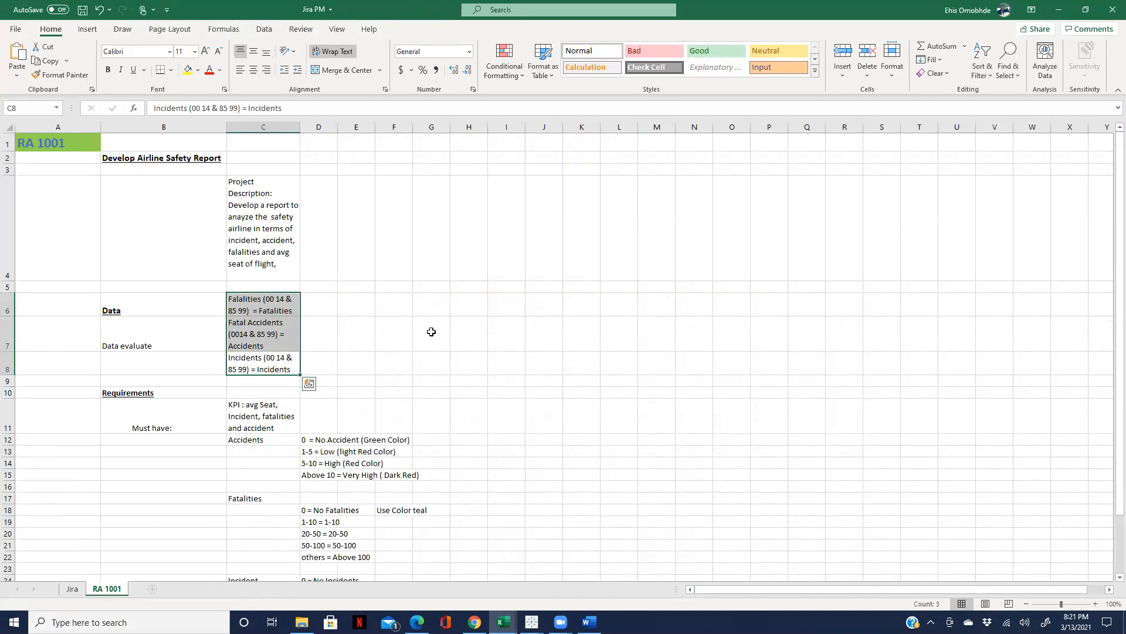
Step: Switch to the airline safety workbook and widen the fatalities_85_99 and fatalities_00_14 columns
{"action": "left_click", "coordinate": [504, 622]}
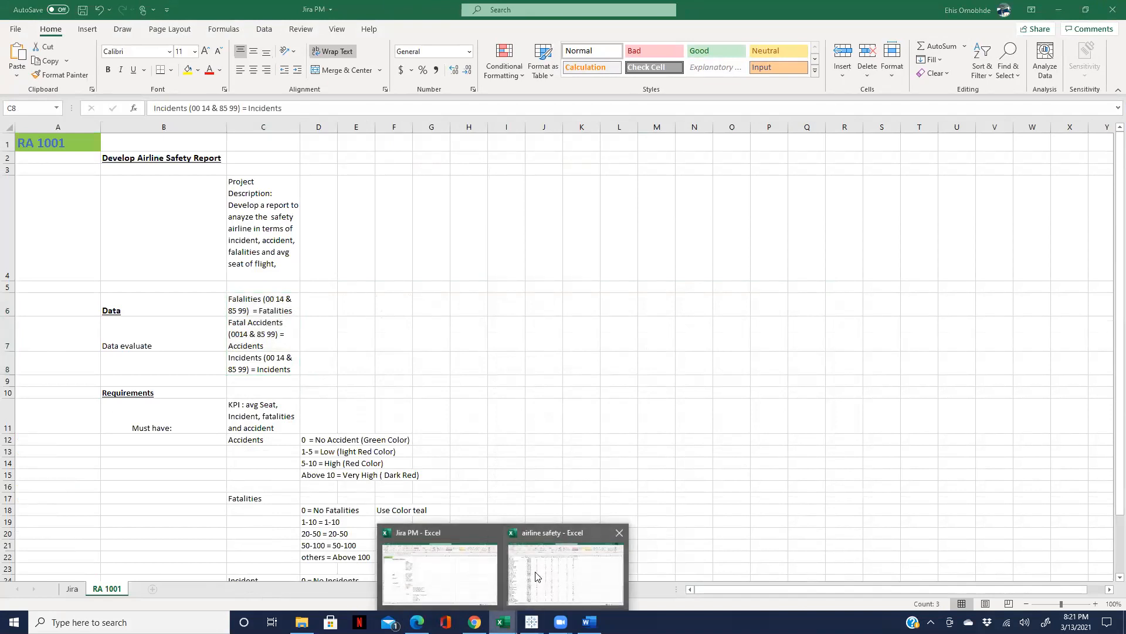
{"action": "left_click", "coordinate": [535, 576]}
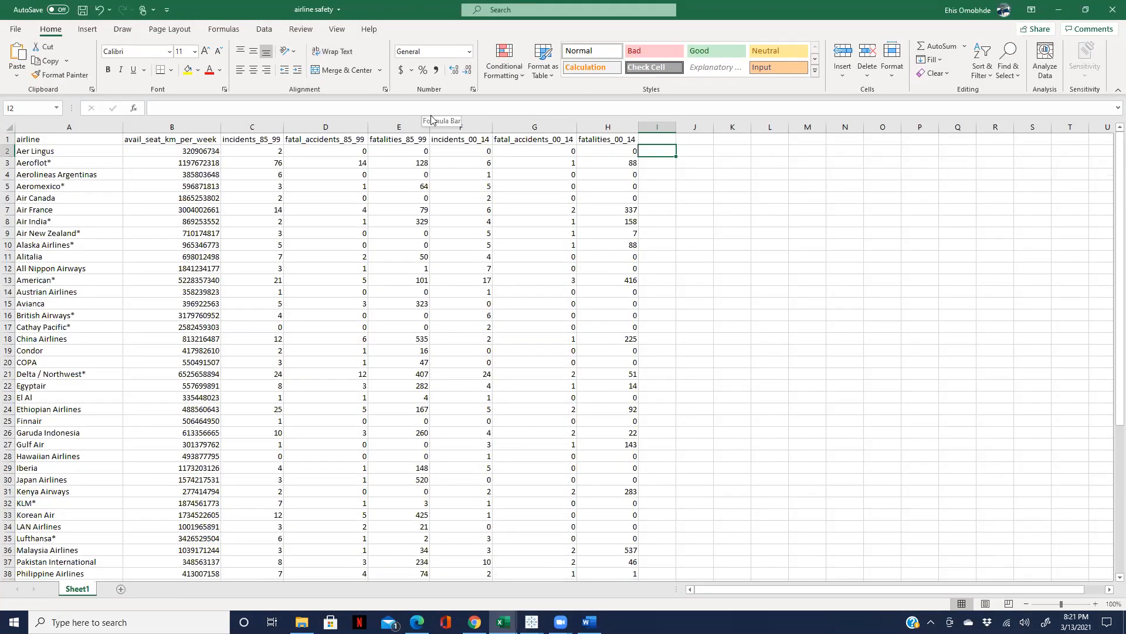
{"action": "left_click_drag", "start_coordinate": [430, 128], "coordinate": [473, 128]}
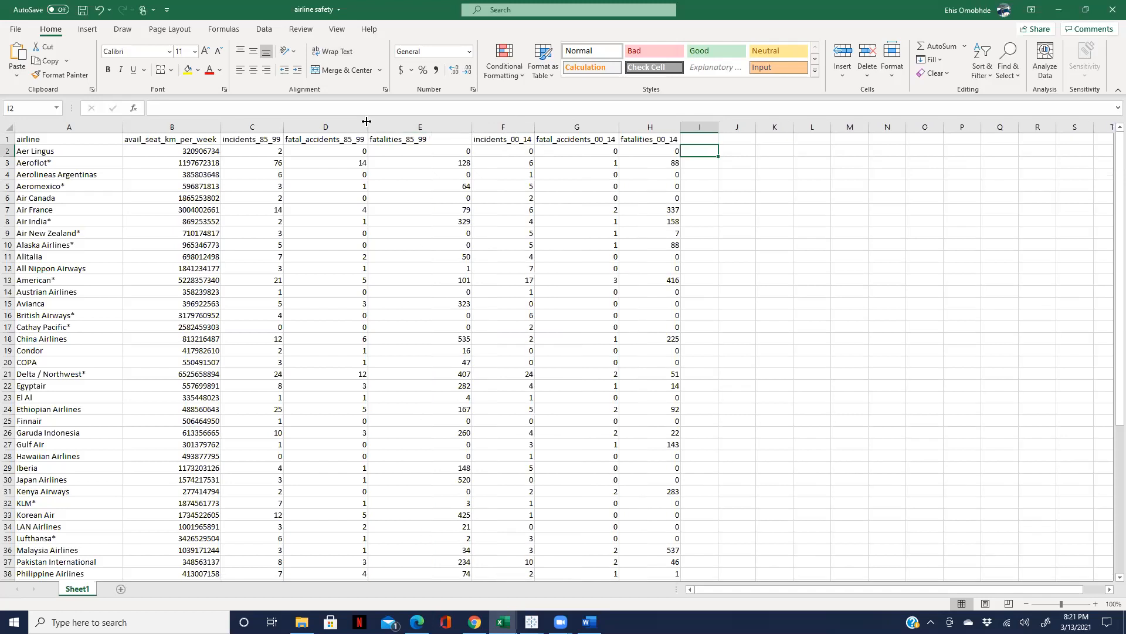
{"action": "left_click_drag", "start_coordinate": [681, 127], "coordinate": [704, 126]}
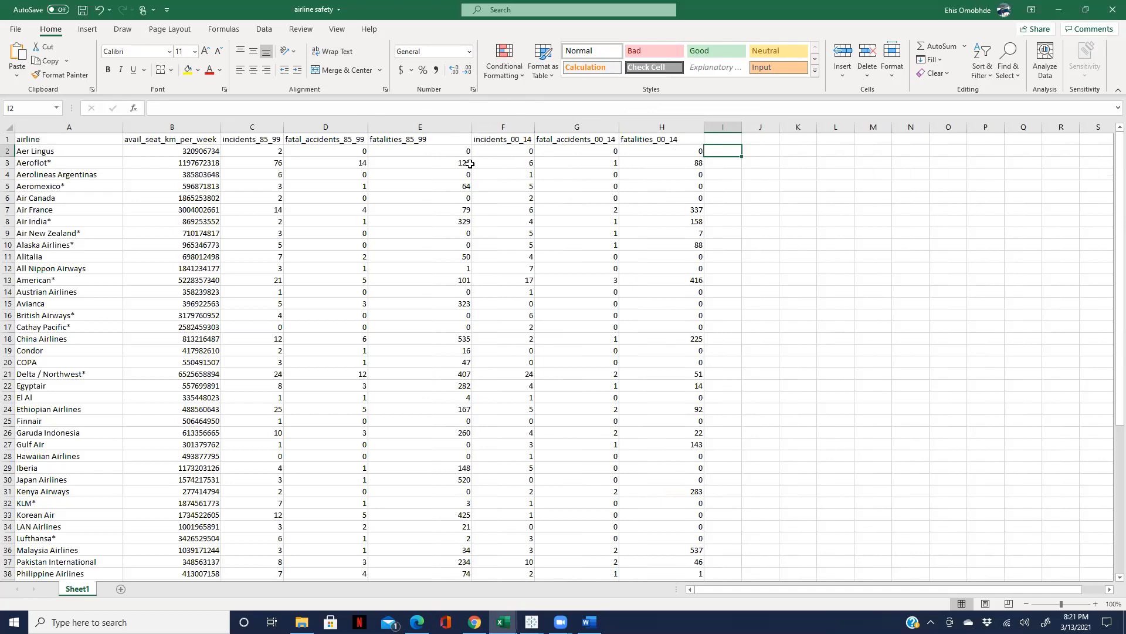
Step: Return to the RA 1001 sheet and examine the must-have requirements in C11:C27, including the Accidents color ranges
{"action": "key", "text": "alt+Tab"}
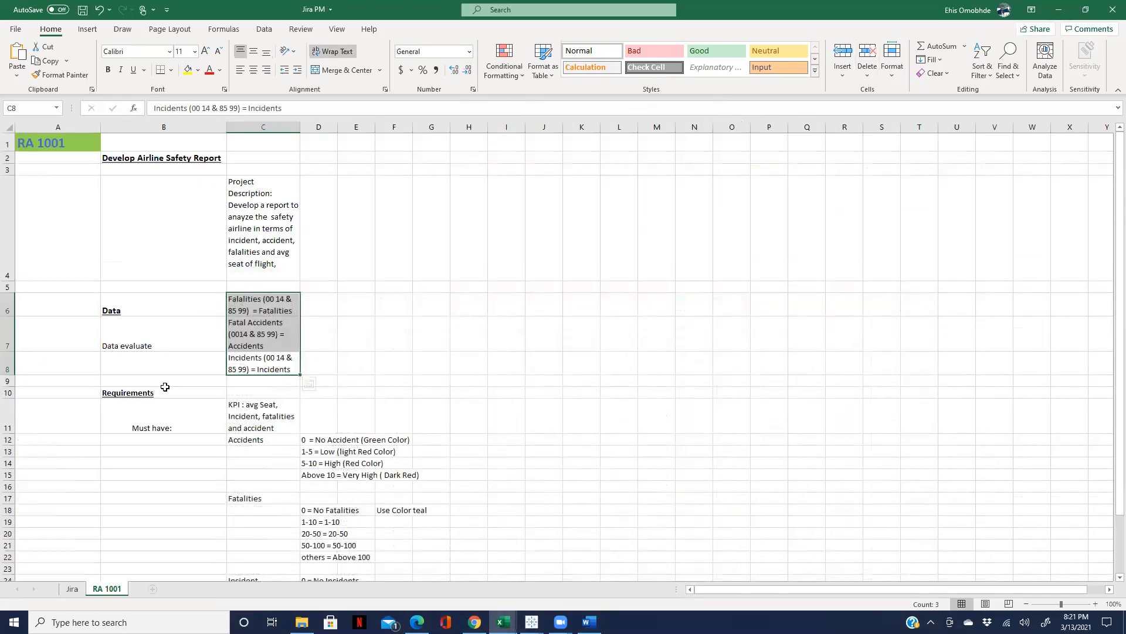
{"action": "scroll", "coordinate": [167, 385], "scroll_direction": "down", "scroll_amount": 2}
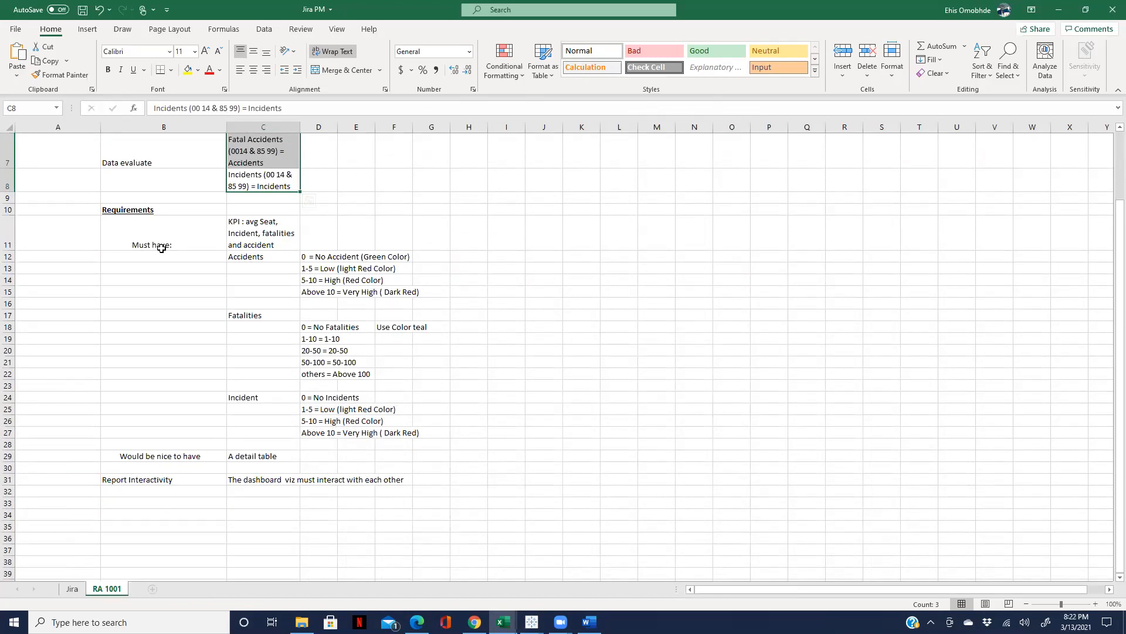
{"action": "left_click_drag", "start_coordinate": [254, 223], "coordinate": [260, 437]}
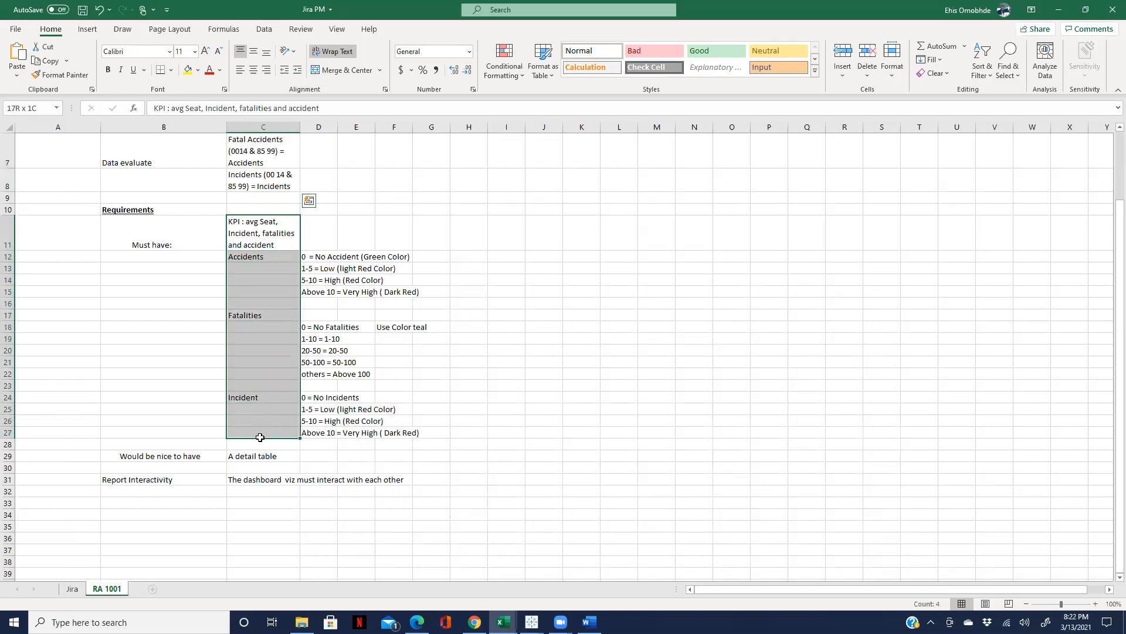
{"action": "left_click", "coordinate": [157, 290]}
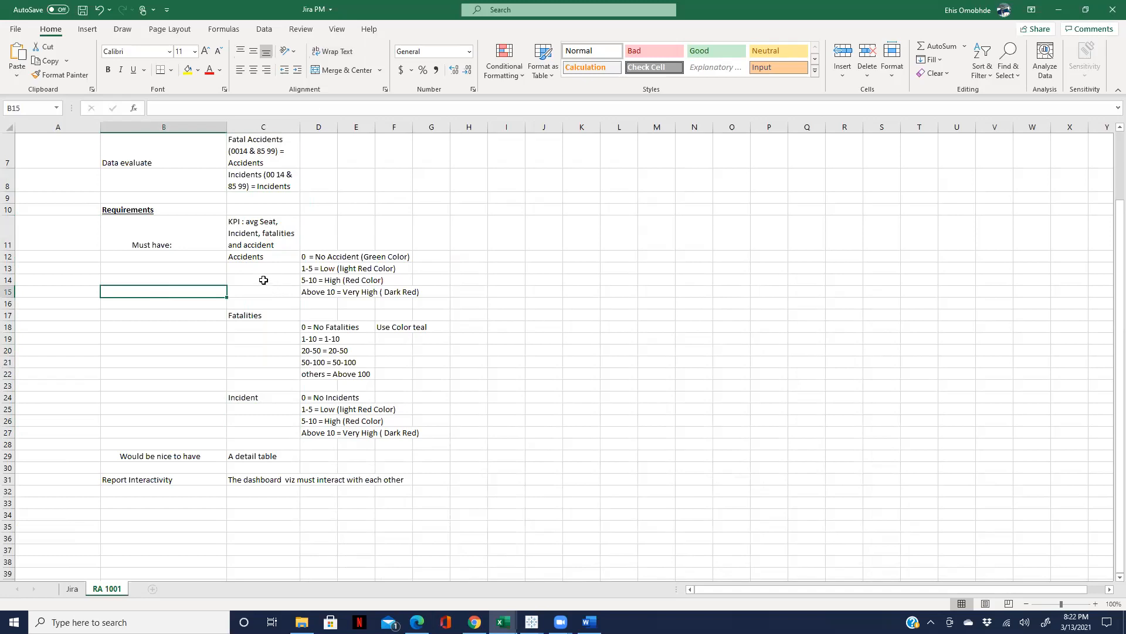
{"action": "left_click", "coordinate": [241, 259]}
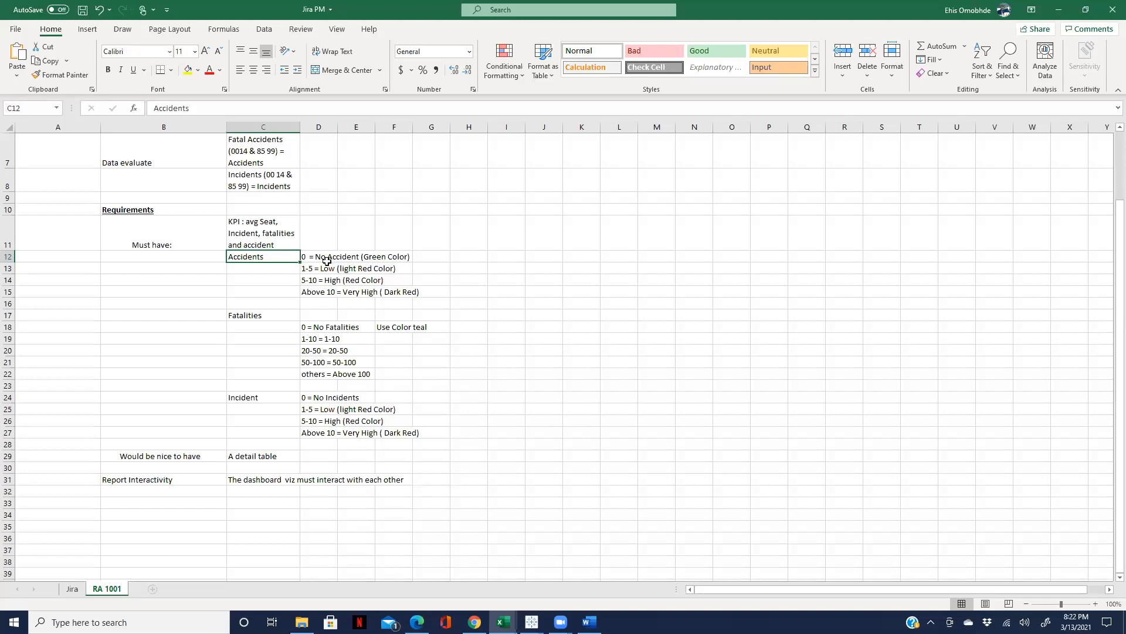
Step: Compare the Accidents requirement in row 12 with the fatal_accidents_85_99 values in the airline safety workbook, and return to RA 1001
{"action": "left_click", "coordinate": [383, 258]}
{"action": "left_click", "coordinate": [367, 258]}
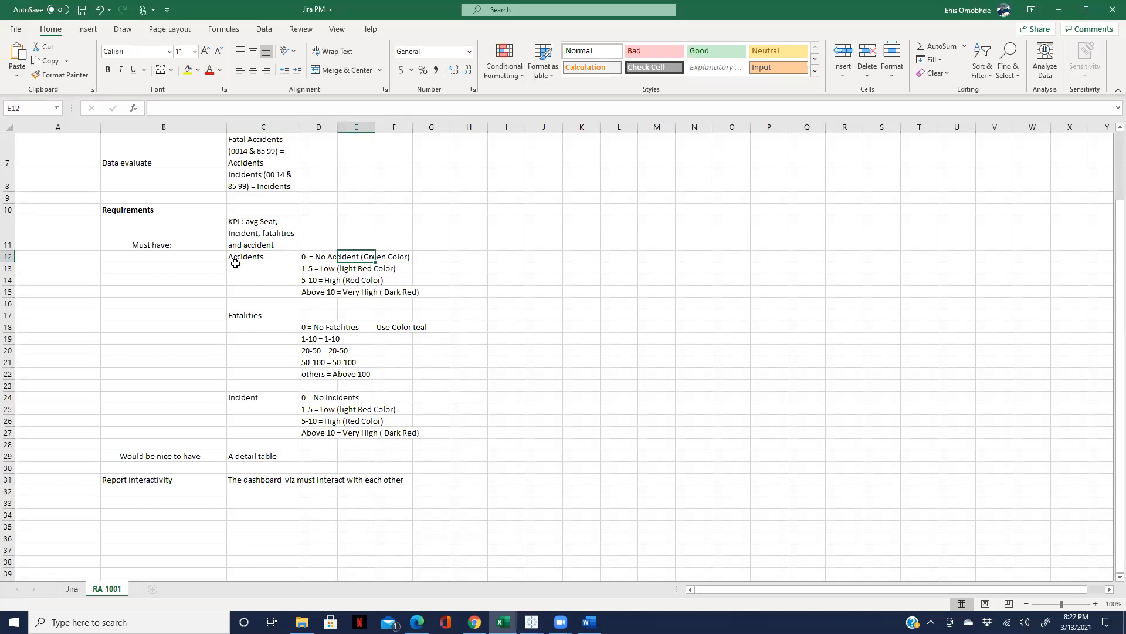
{"action": "left_click", "coordinate": [532, 622]}
{"action": "mouse_move", "coordinate": [503, 622]}
{"action": "left_click", "coordinate": [563, 581]}
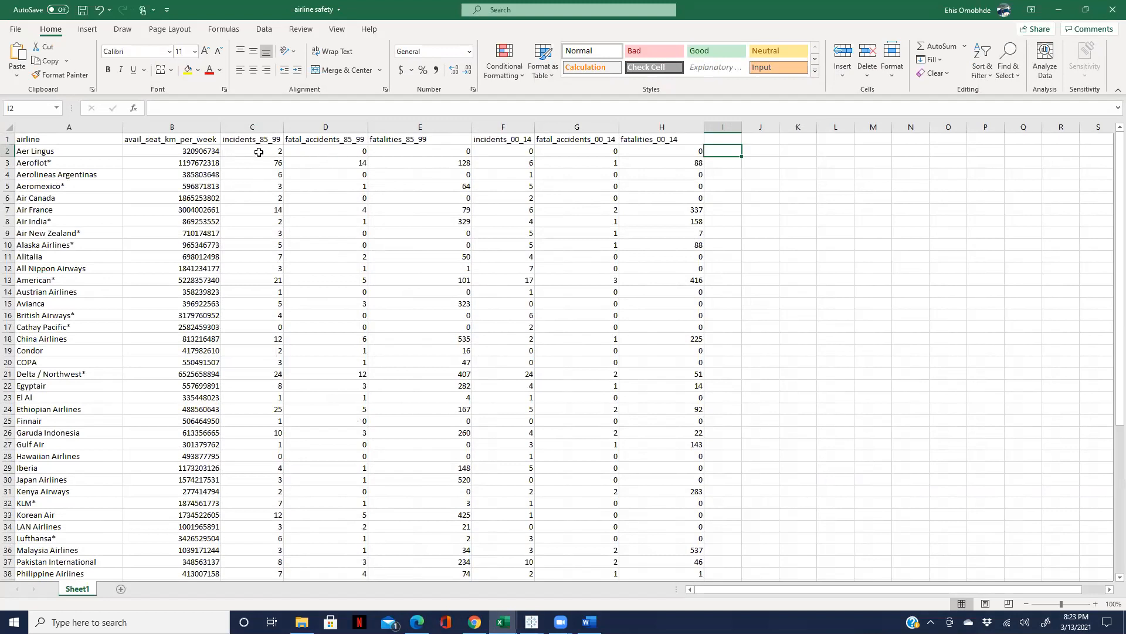
{"action": "left_click", "coordinate": [349, 152]}
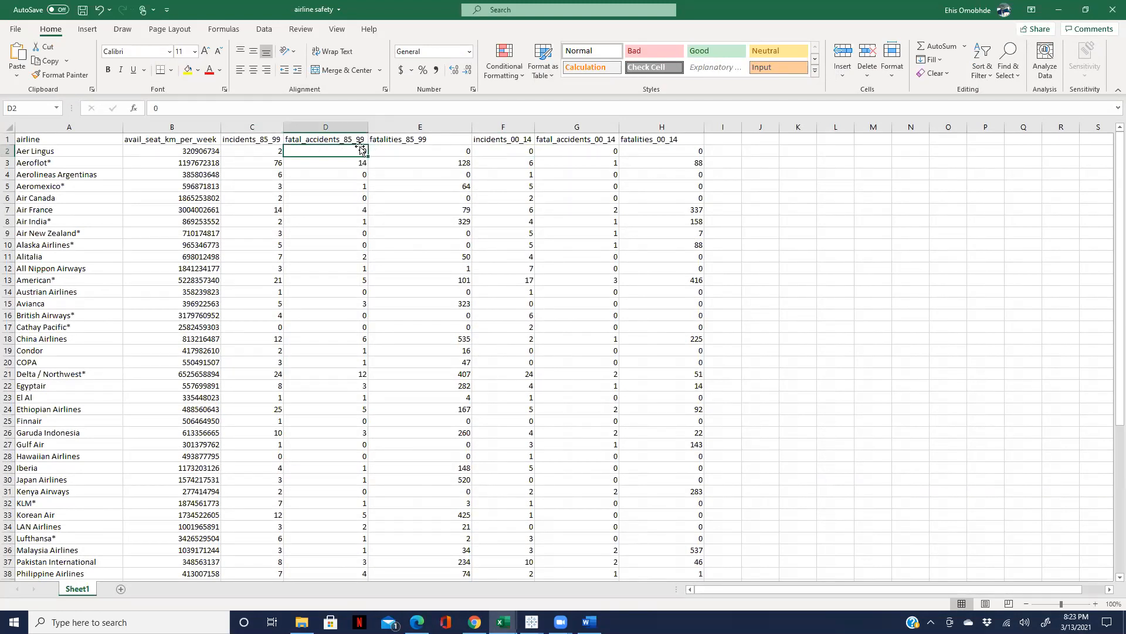
{"action": "left_click", "coordinate": [1059, 15]}
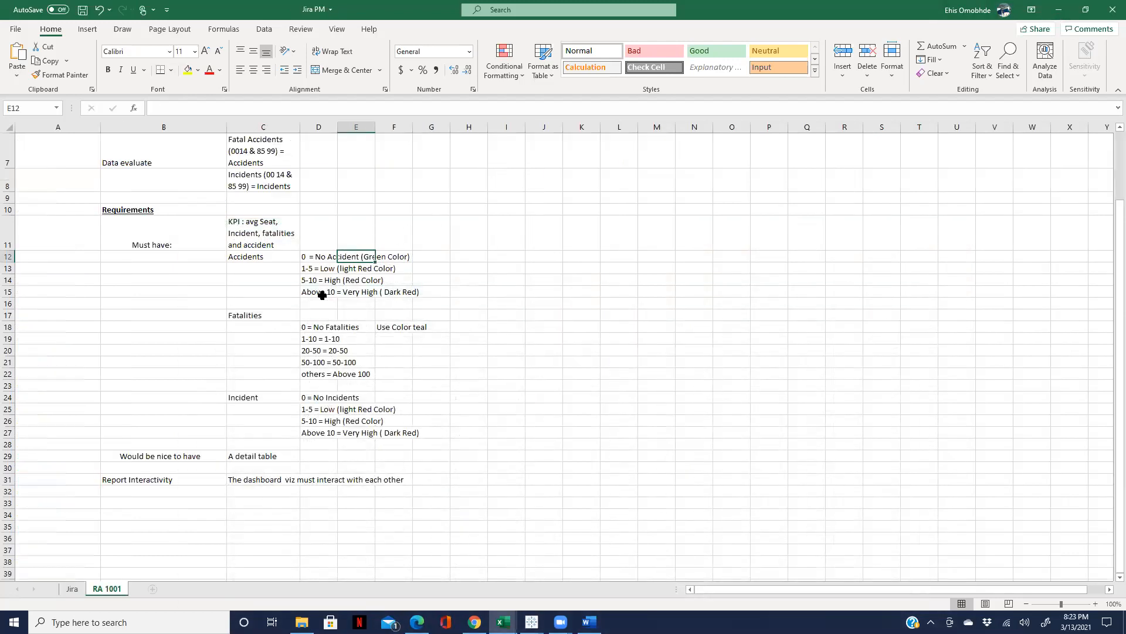
Step: Examine the Fatalities ranges, the nice-to-have detail table and the report interactivity requirement on the RA 1001 sheet
{"action": "left_click", "coordinate": [240, 319]}
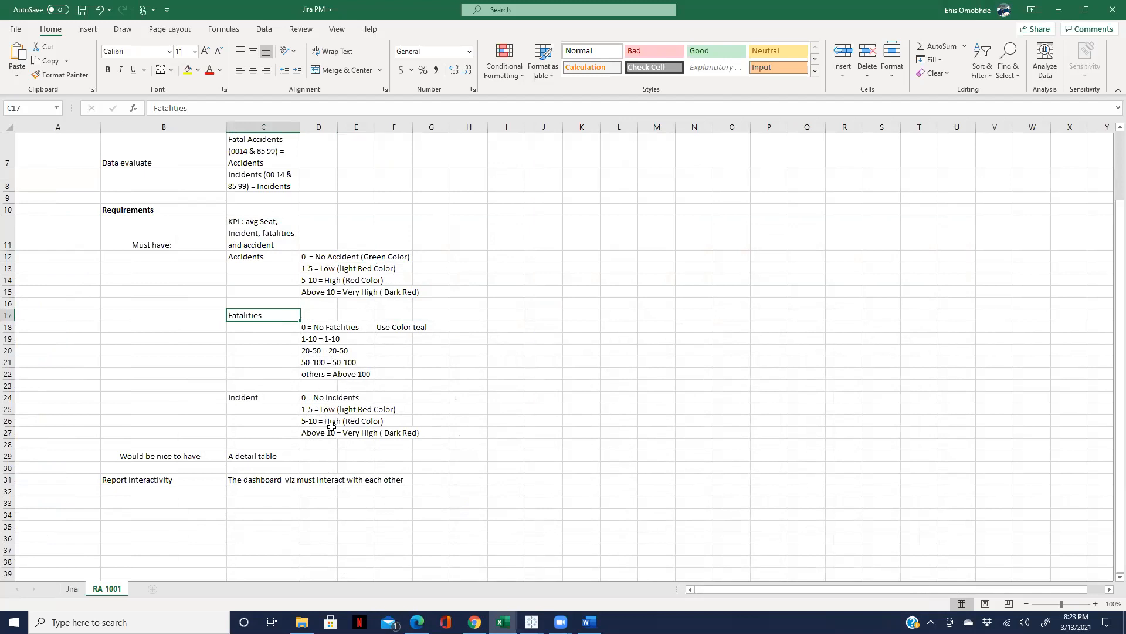
{"action": "left_click", "coordinate": [154, 457]}
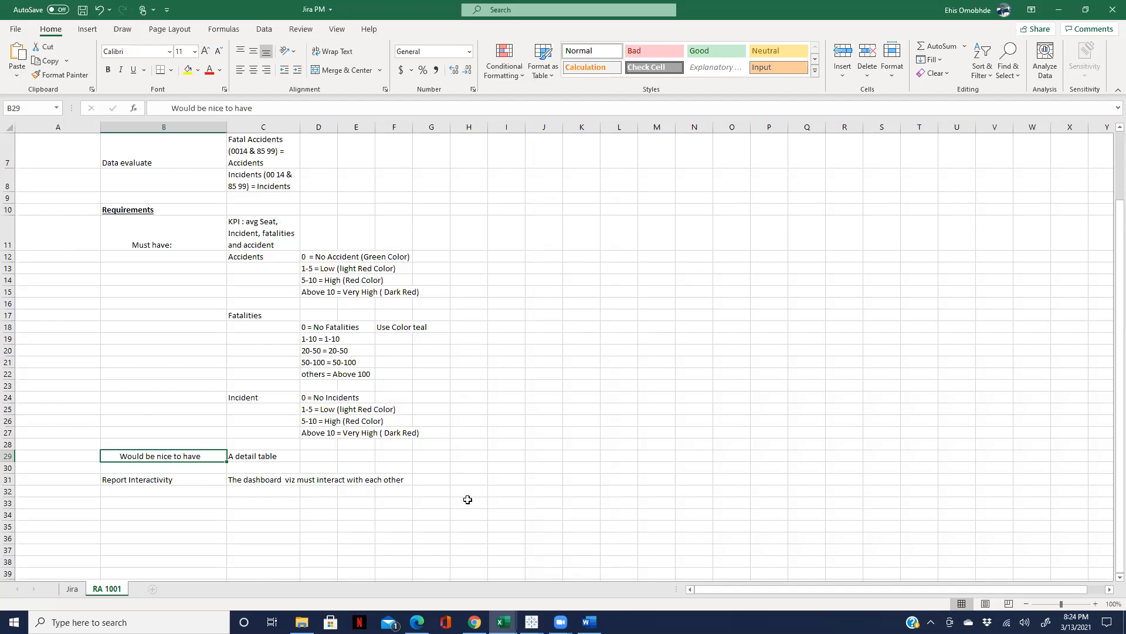
{"action": "scroll", "coordinate": [477, 485], "scroll_direction": "up", "scroll_amount": 2}
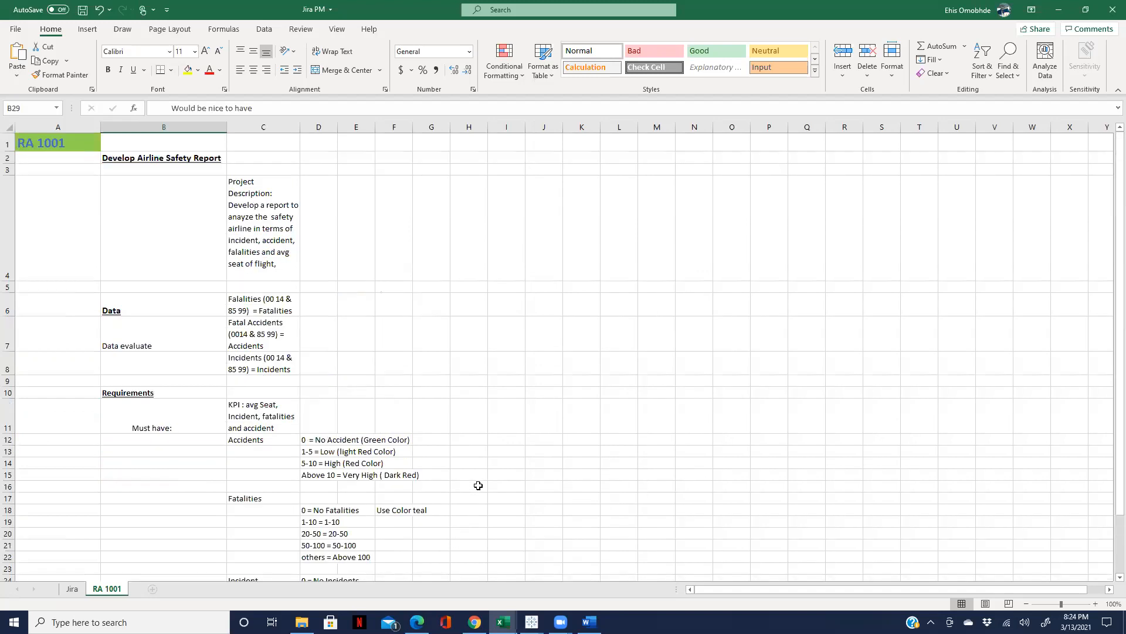
{"action": "scroll", "coordinate": [480, 371], "scroll_direction": "down", "scroll_amount": 1}
{"action": "scroll", "coordinate": [481, 371], "scroll_direction": "down", "scroll_amount": 6}
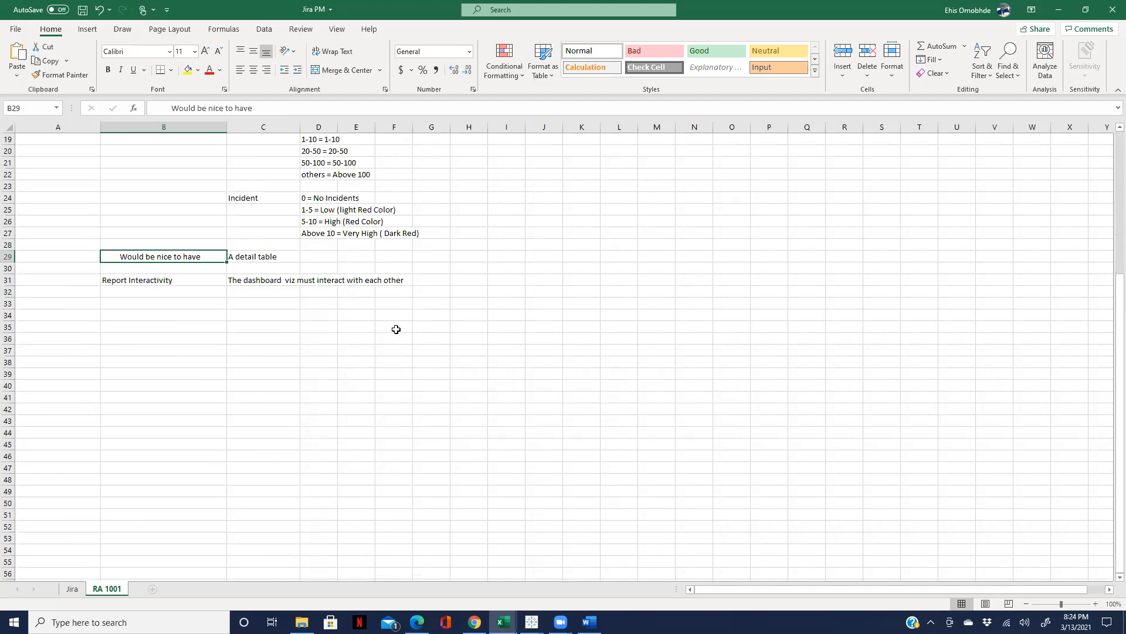
{"action": "scroll", "coordinate": [489, 380], "scroll_direction": "up", "scroll_amount": 5}
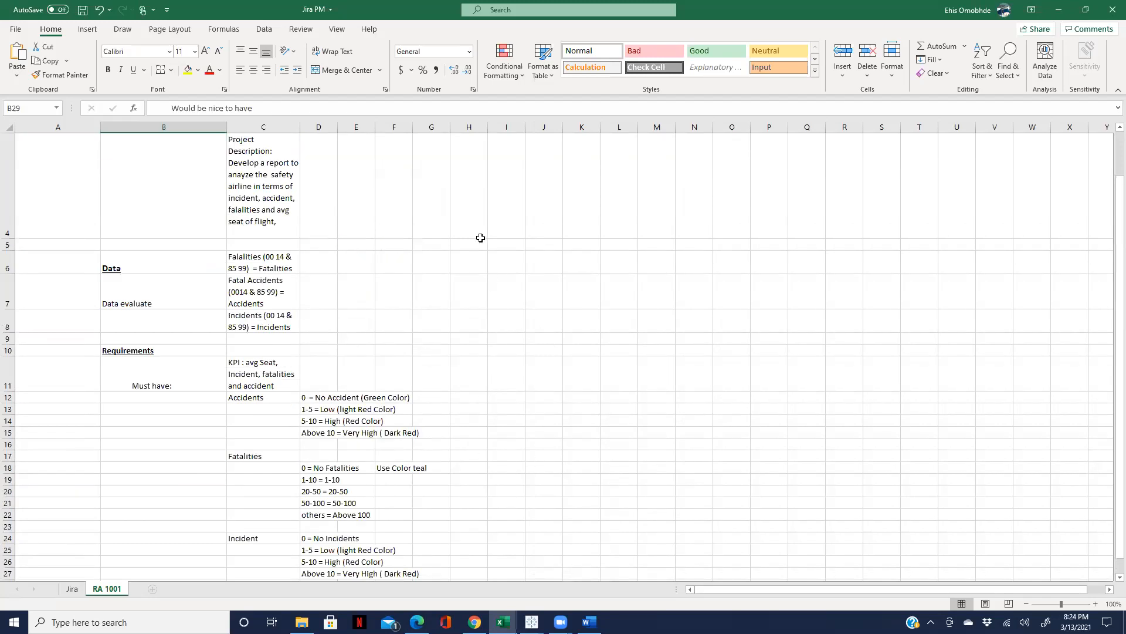
{"action": "scroll", "coordinate": [621, 338], "scroll_direction": "down", "scroll_amount": 5}
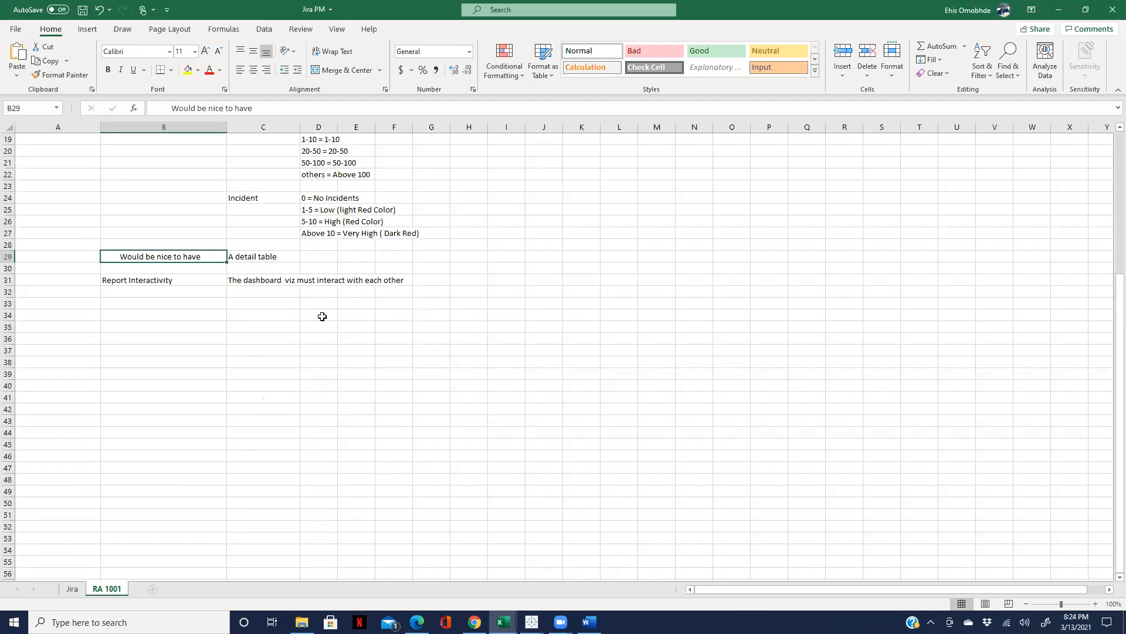
Step: Enter "Successs Claeef" in cell B34 below Report Interactivity and delete the entry
{"action": "left_click", "coordinate": [129, 318]}
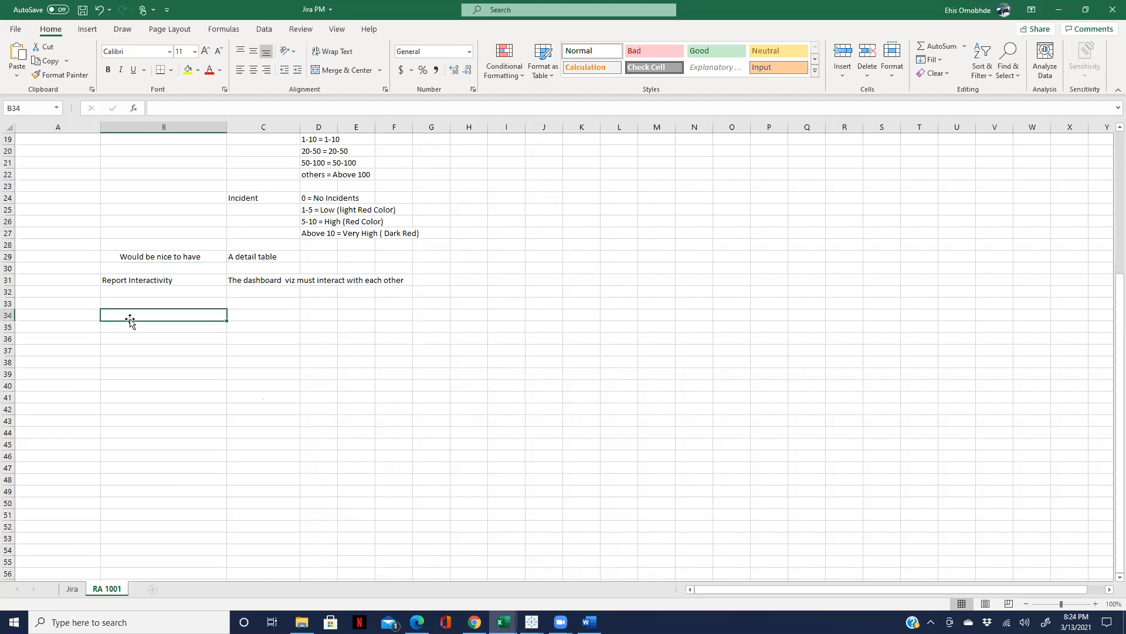
{"action": "type", "text": "Suc"}
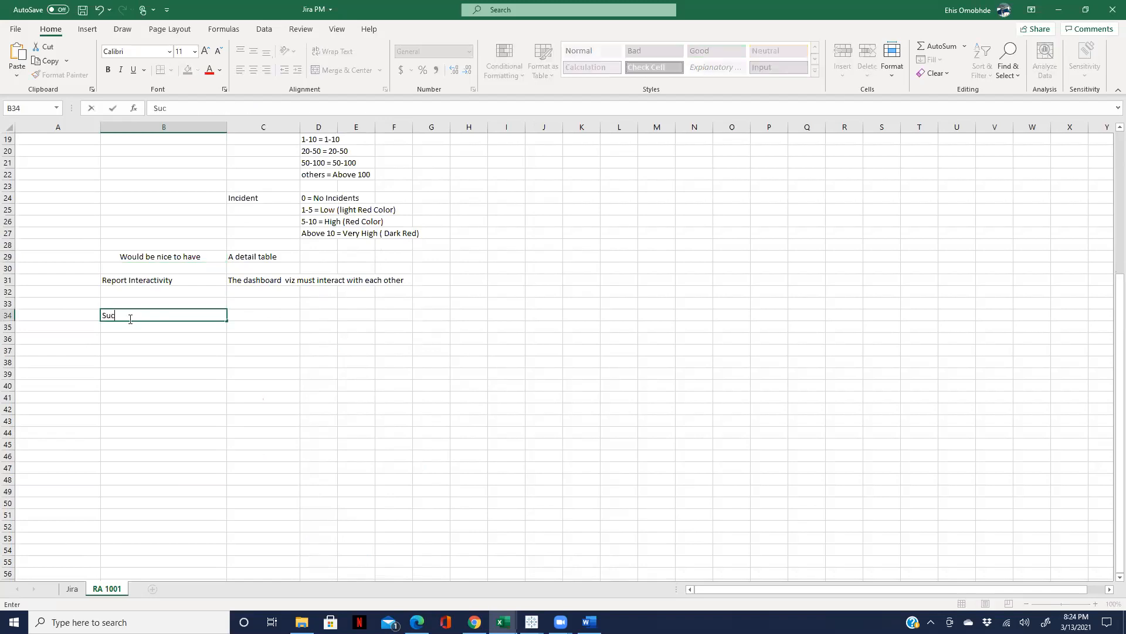
{"action": "type", "text": "cesss Claeef"}
{"action": "left_click", "coordinate": [255, 317]}
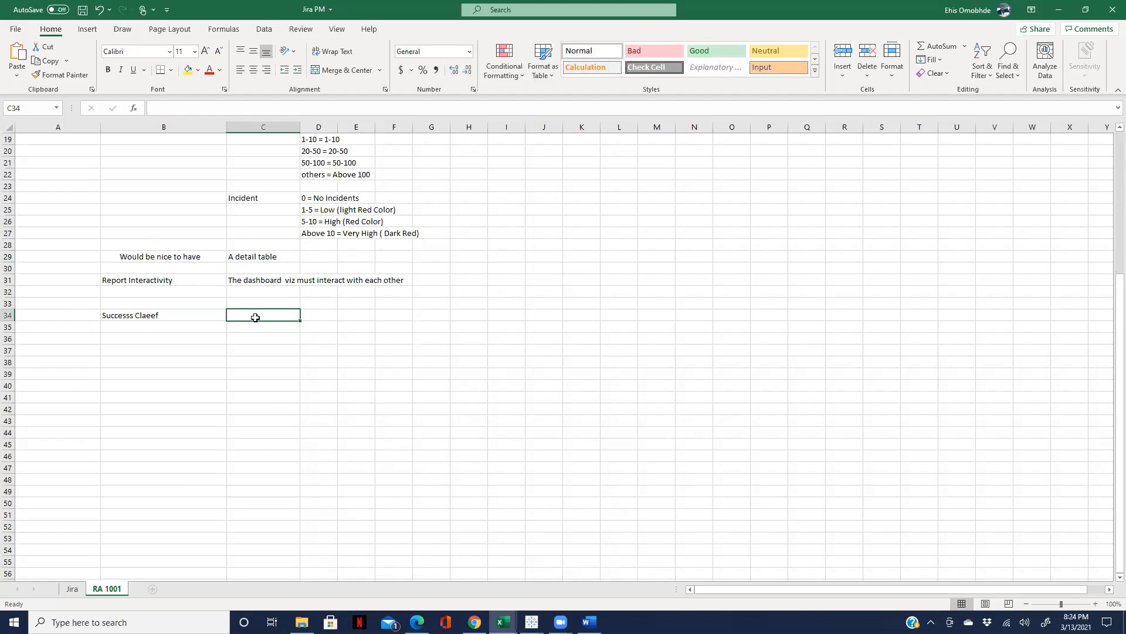
{"action": "left_click", "coordinate": [134, 318]}
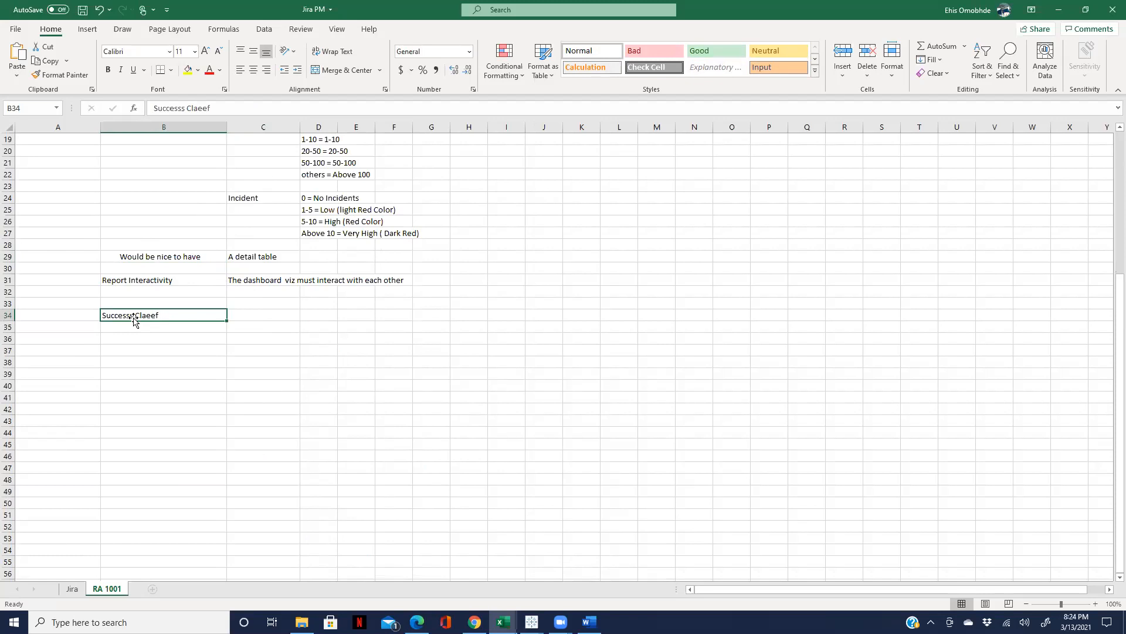
{"action": "key", "text": "Delete"}
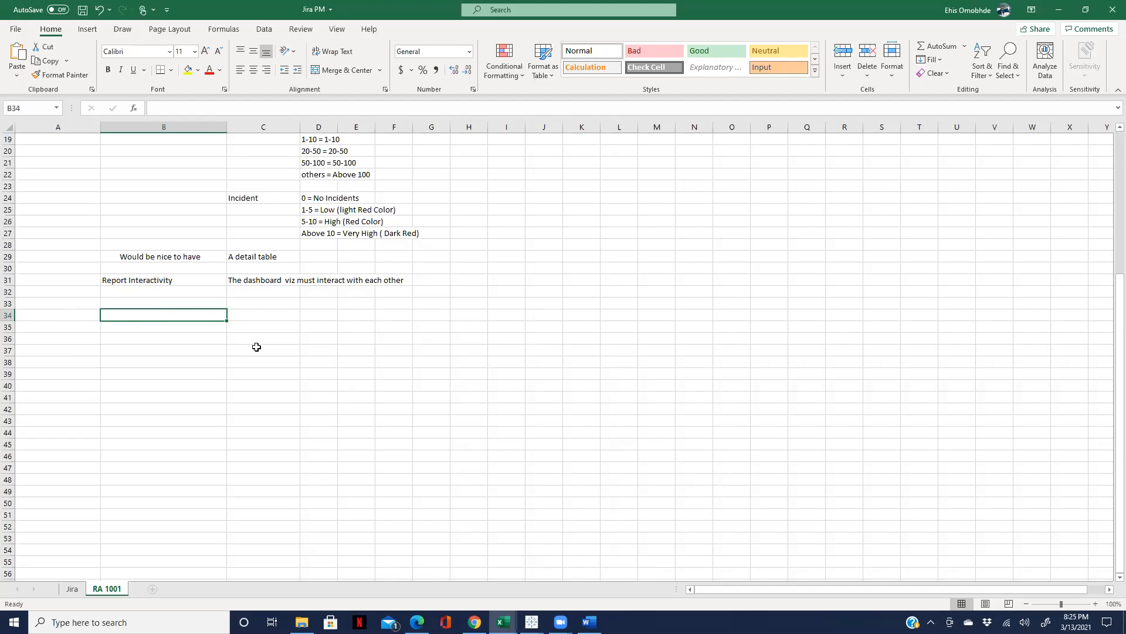
Step: Review the full RA 1001 ticket from description to requirements, ending at the KPI entry in C11 and Accidents in C12
{"action": "scroll", "coordinate": [256, 347], "scroll_direction": "up", "scroll_amount": 5}
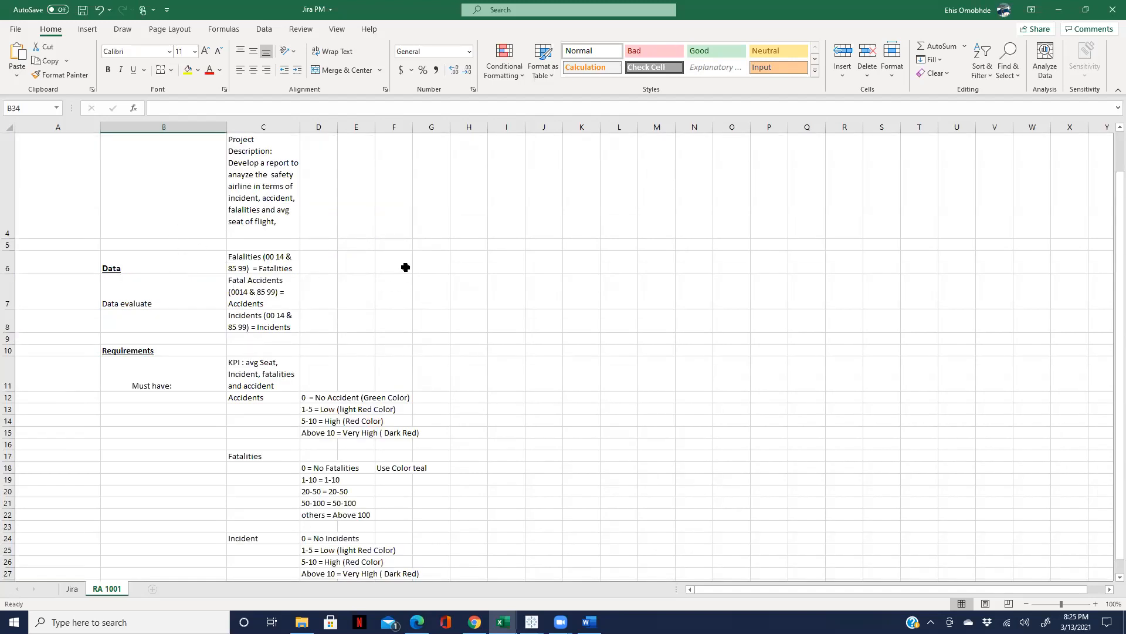
{"action": "scroll", "coordinate": [406, 267], "scroll_direction": "down", "scroll_amount": 6}
{"action": "scroll", "coordinate": [406, 267], "scroll_direction": "up", "scroll_amount": 6}
{"action": "scroll", "coordinate": [406, 267], "scroll_direction": "up", "scroll_amount": 2}
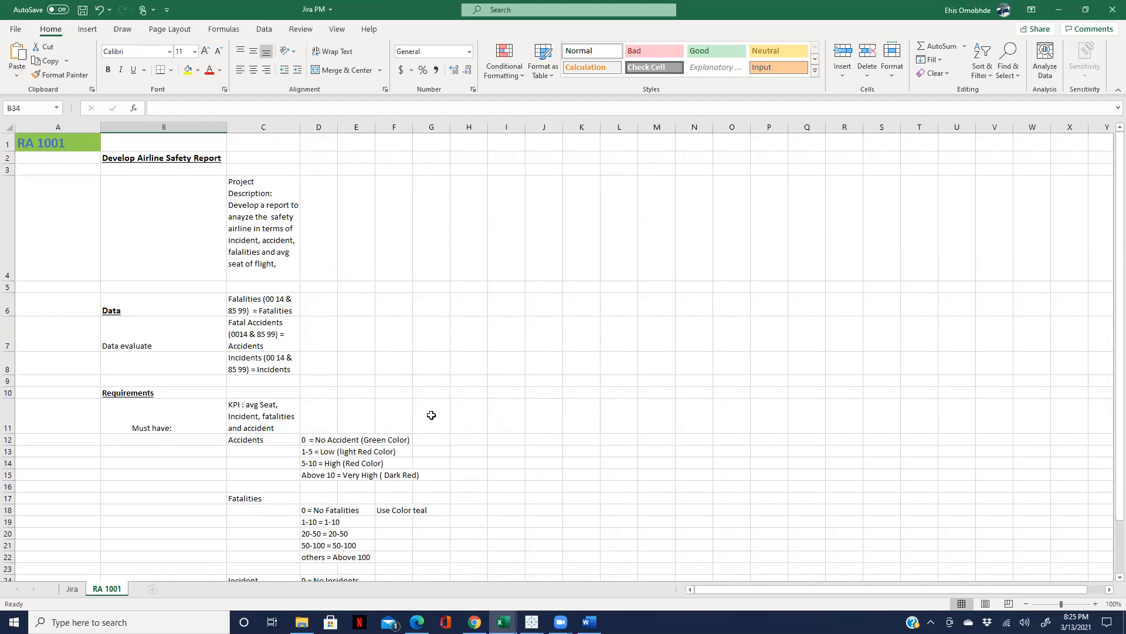
{"action": "scroll", "coordinate": [414, 379], "scroll_direction": "down", "scroll_amount": 4}
{"action": "scroll", "coordinate": [433, 402], "scroll_direction": "up", "scroll_amount": 4}
{"action": "left_click", "coordinate": [240, 407]}
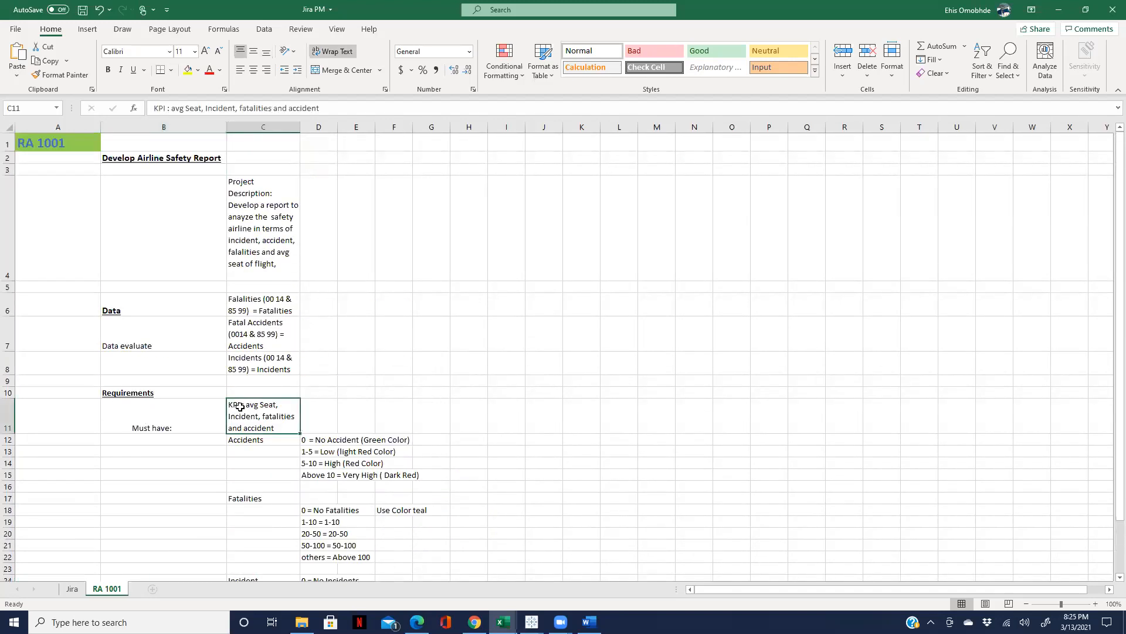
{"action": "left_click", "coordinate": [250, 440]}
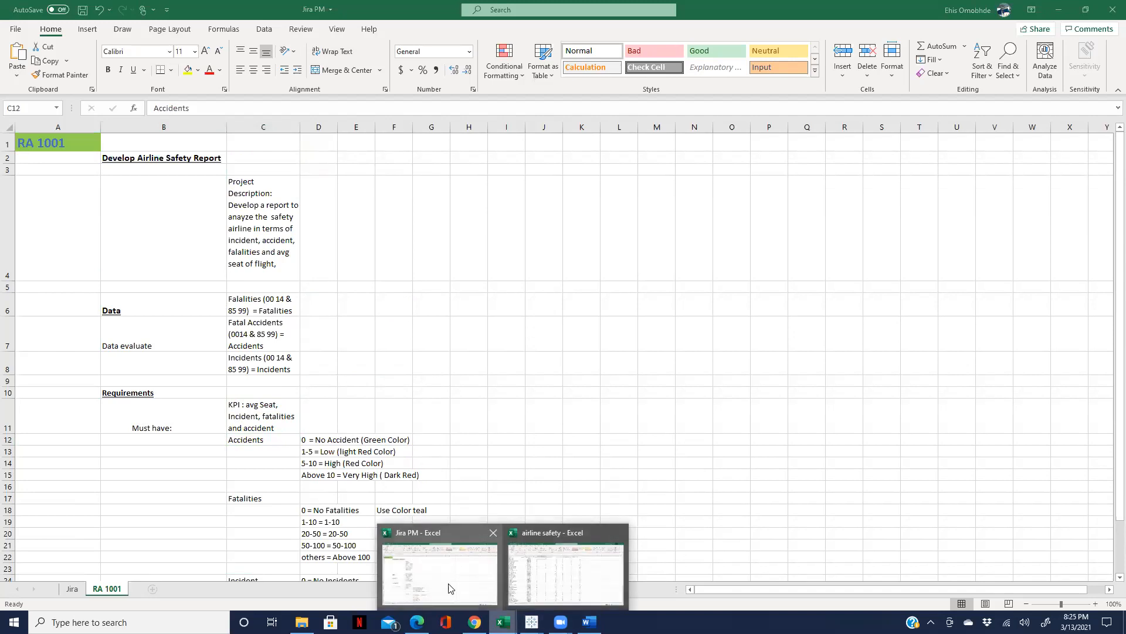
Step: Switch to the Jira sheet and enter "Agile" in cell E35 beneath the assignee line
{"action": "left_click", "coordinate": [72, 588]}
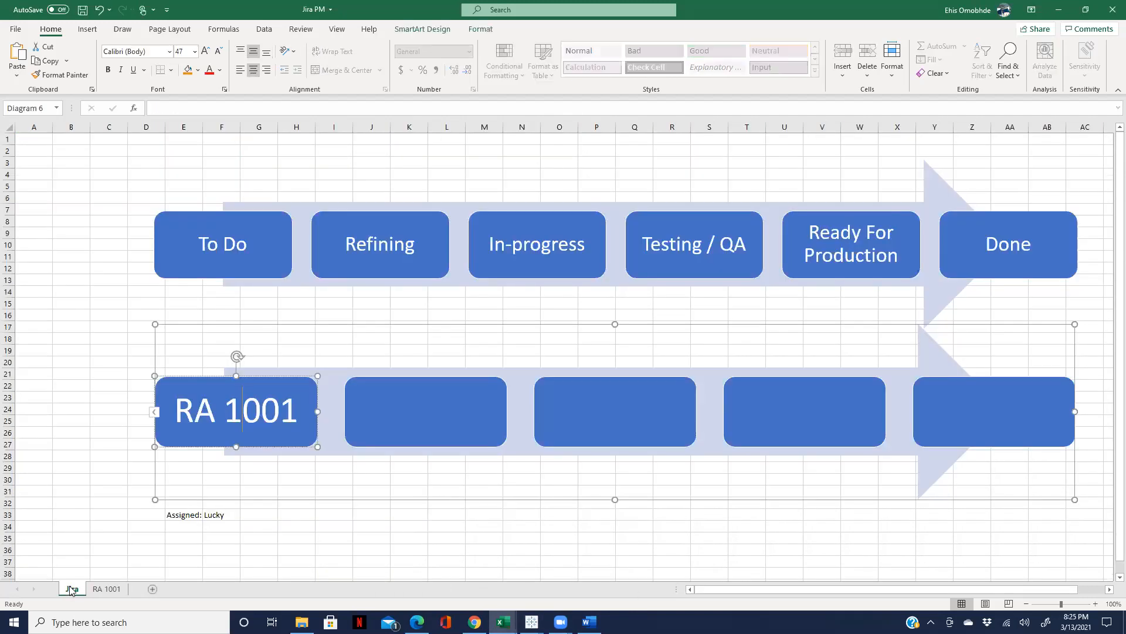
{"action": "left_click", "coordinate": [189, 538]}
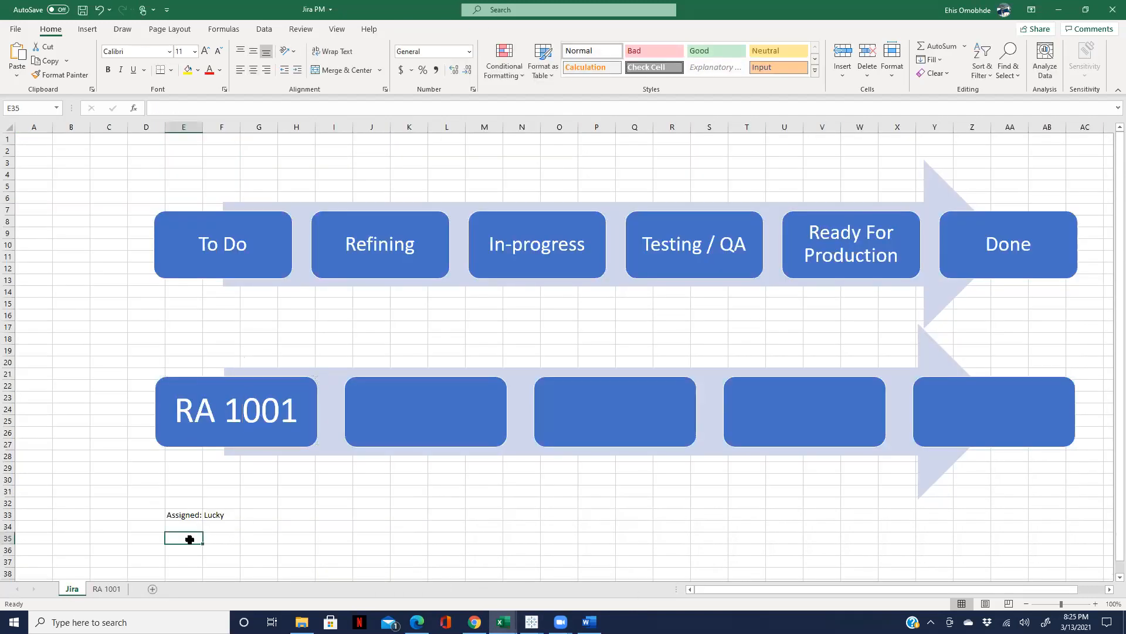
{"action": "type", "text": "Agile"}
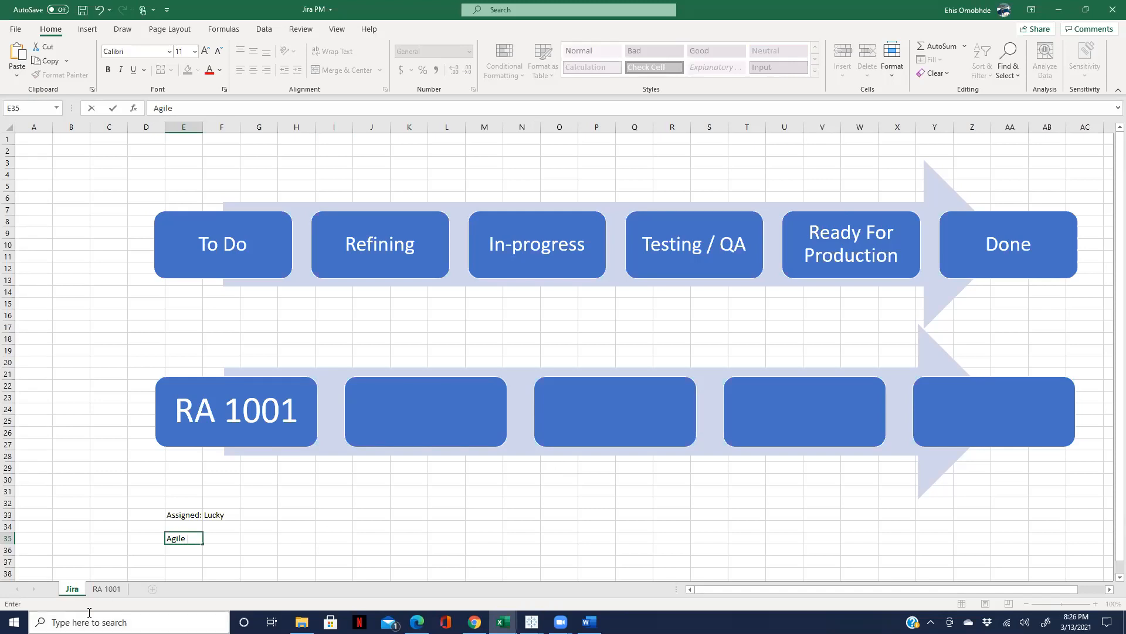
Step: Return to the RA 1001 sheet and review the KPI requirement in C11 and the highest accident range in D15
{"action": "left_click", "coordinate": [99, 590]}
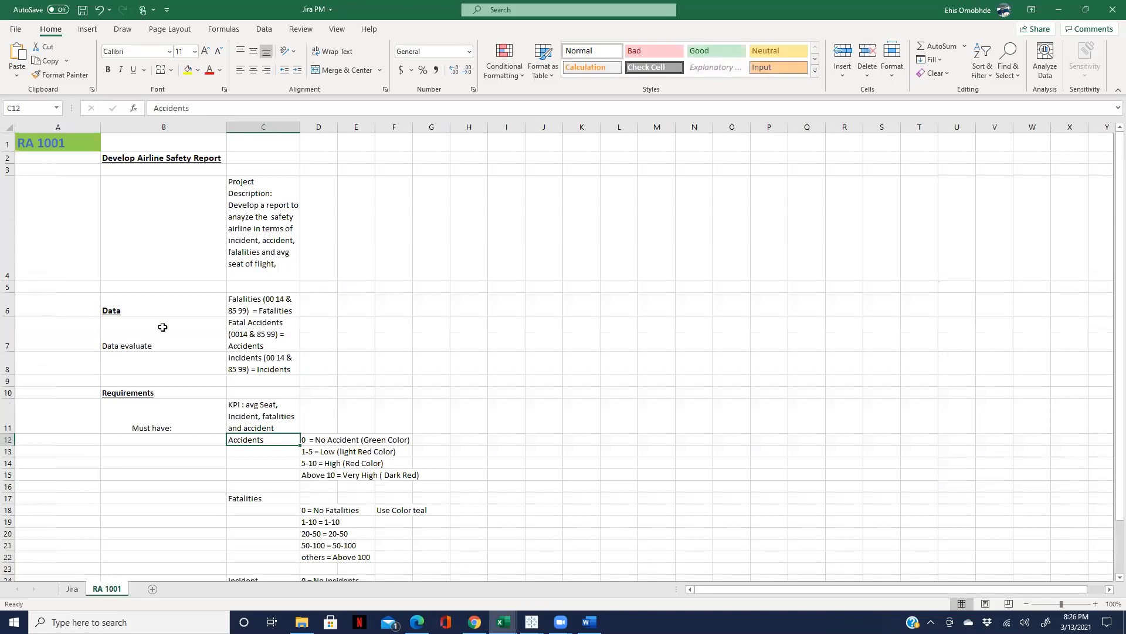
{"action": "left_click", "coordinate": [242, 402]}
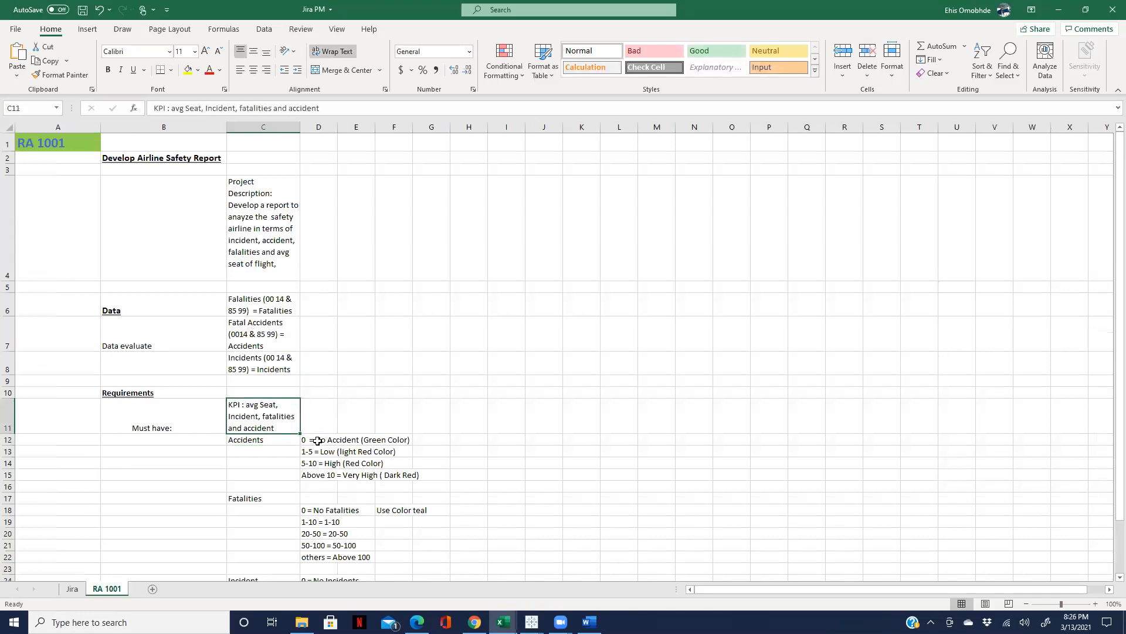
{"action": "left_click", "coordinate": [319, 474]}
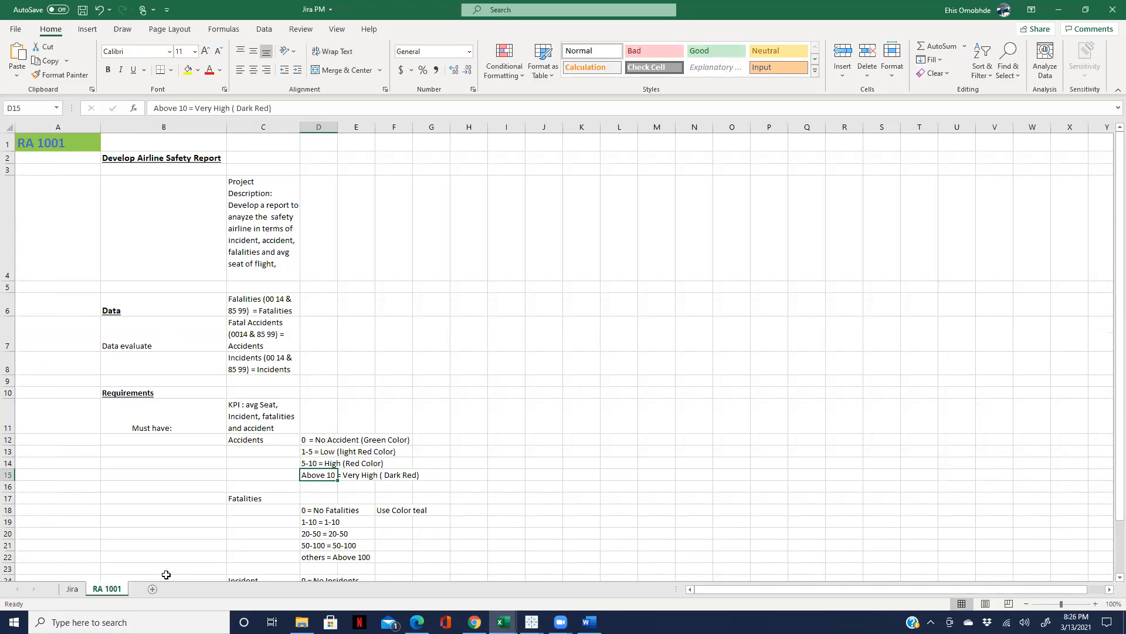
Step: Try to move the Jira sheet's RA 1001 box onto the empty box beside it, undo the move, and return to RA 1001
{"action": "left_click", "coordinate": [72, 588]}
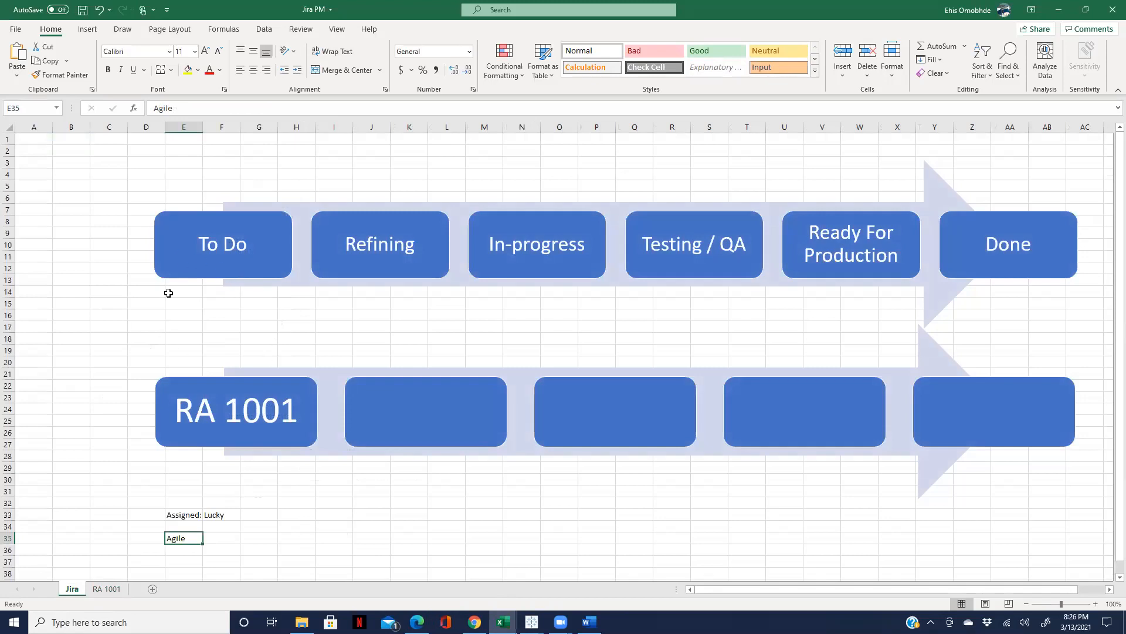
{"action": "left_click", "coordinate": [213, 388]}
{"action": "left_click_drag", "start_coordinate": [213, 388], "coordinate": [409, 392]}
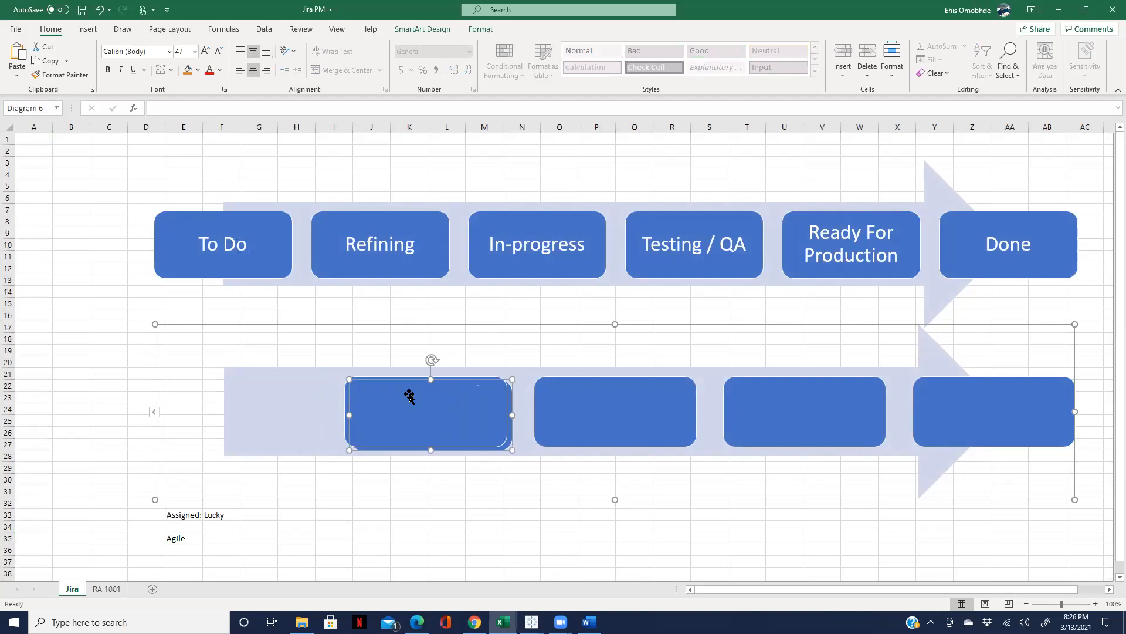
{"action": "key", "text": "ctrl+z"}
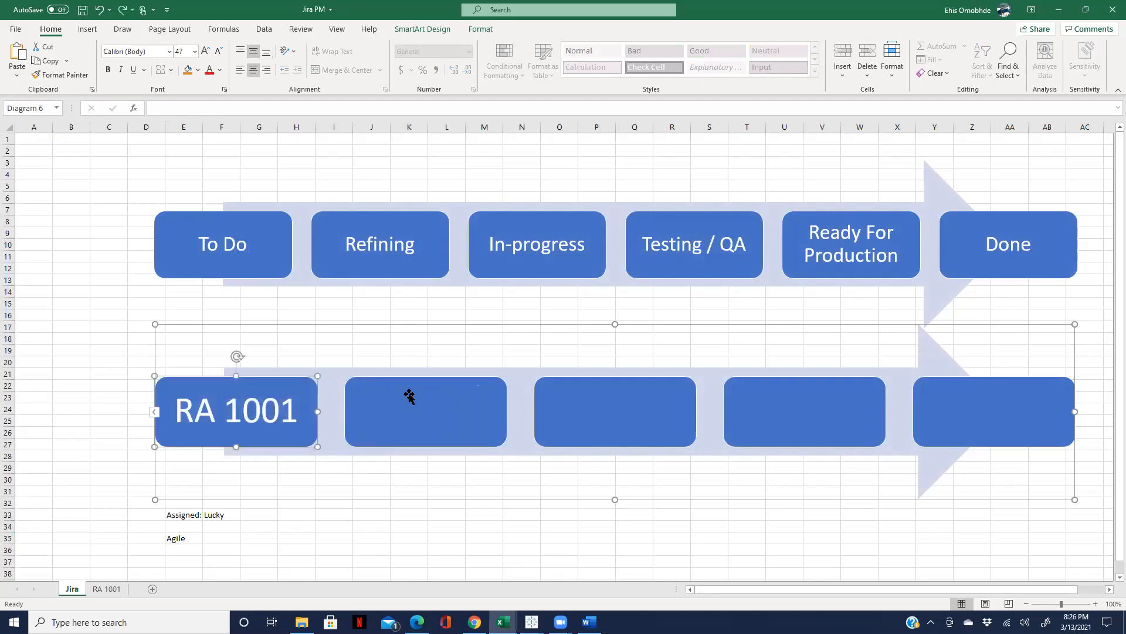
{"action": "key", "text": "shift+End"}
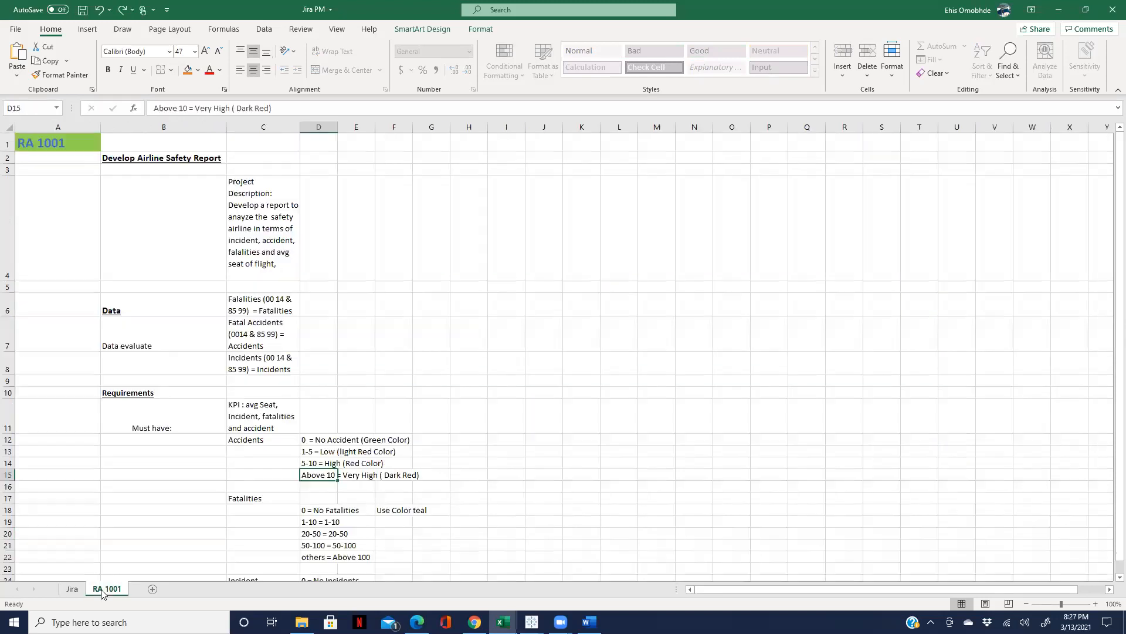
{"action": "left_click", "coordinate": [104, 589]}
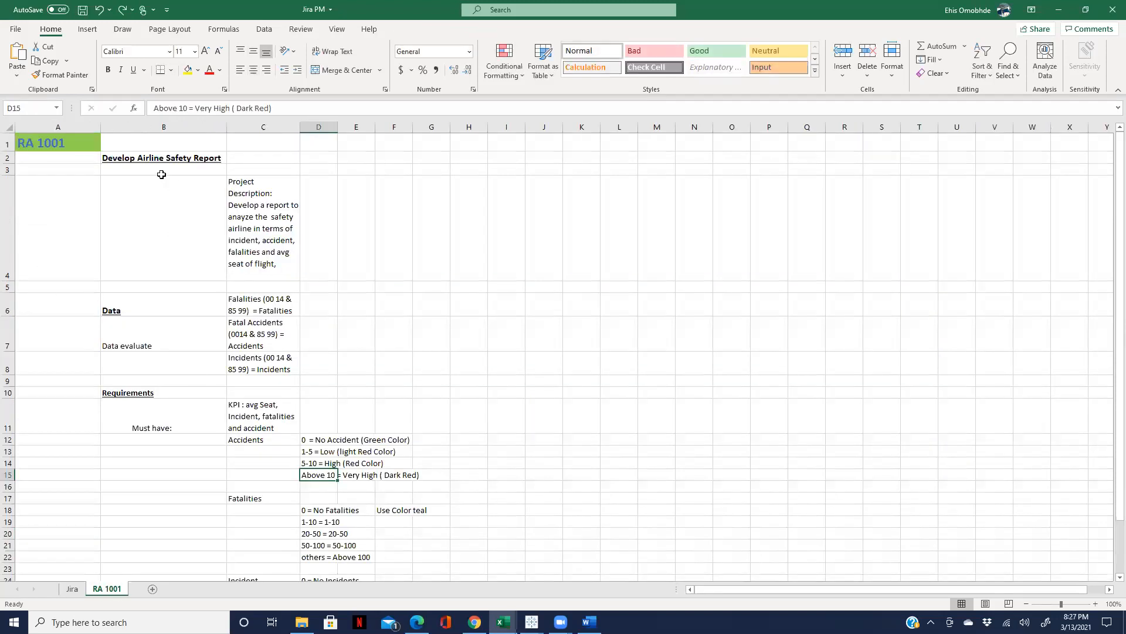
Step: Switch to the Jira sheet and enter "RA 1001" in the second box of the lower process diagram
{"action": "left_click", "coordinate": [76, 591]}
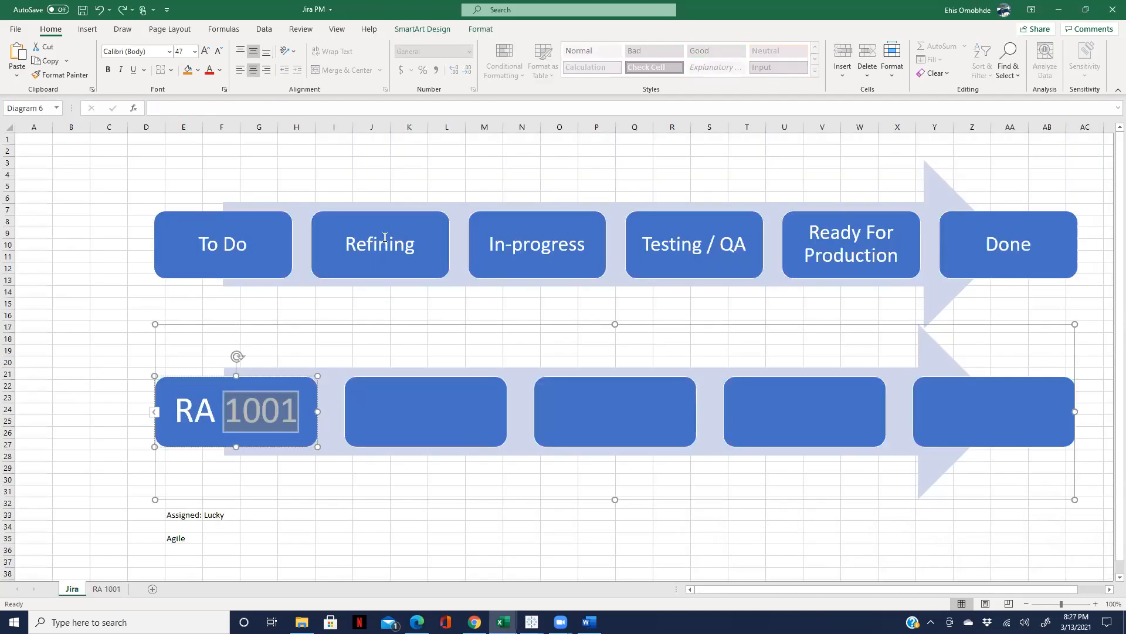
{"action": "left_click", "coordinate": [417, 407]}
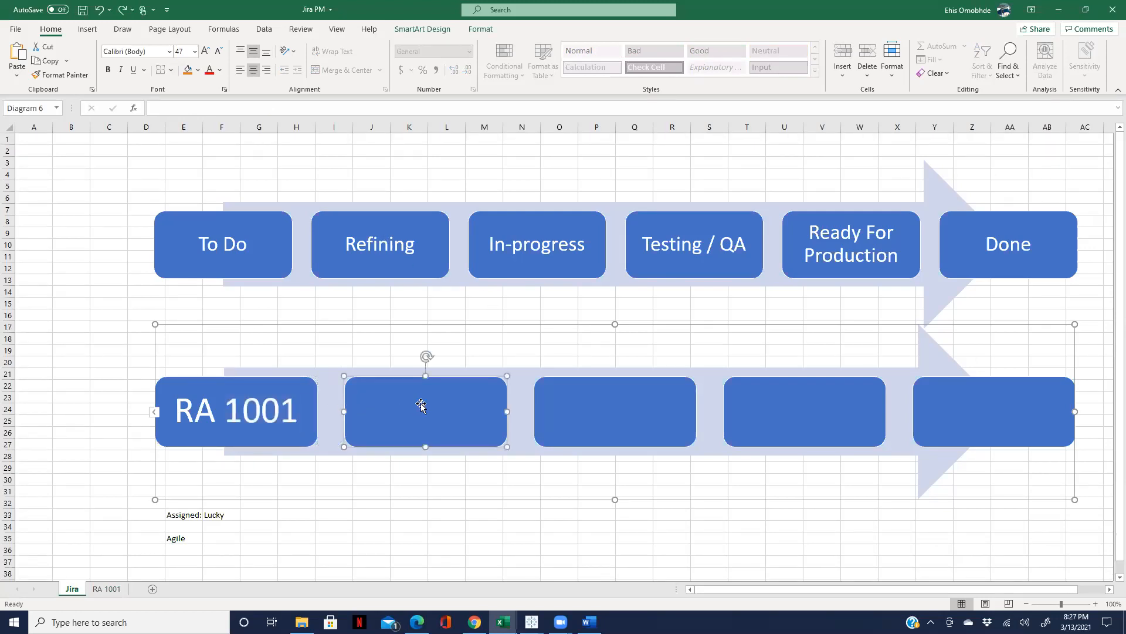
{"action": "right_click", "coordinate": [352, 404]}
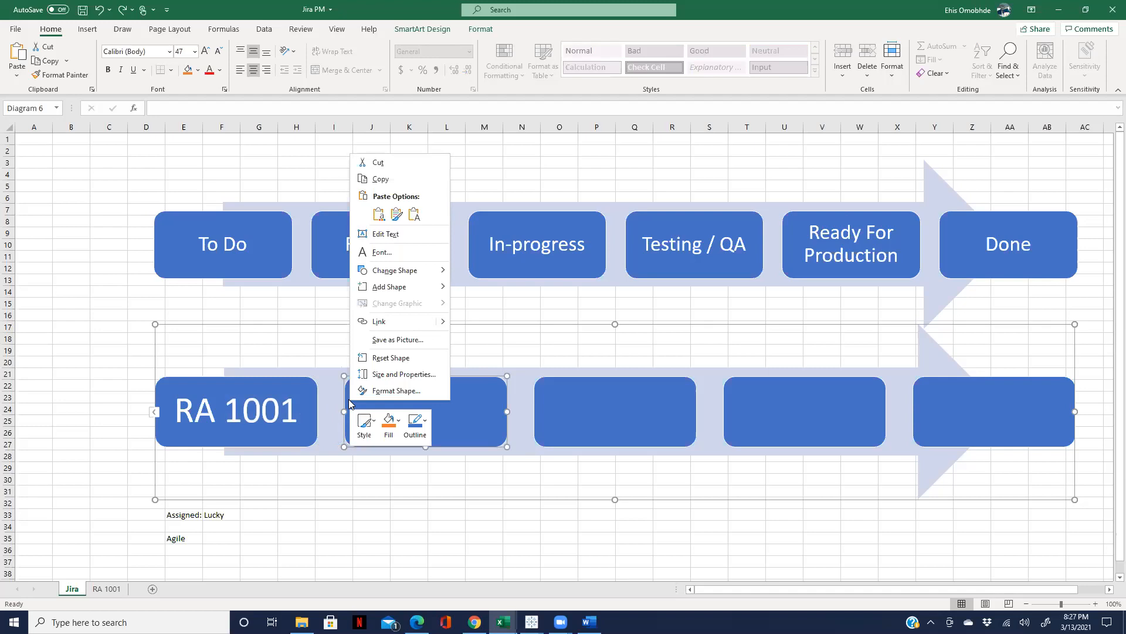
{"action": "left_click", "coordinate": [415, 234]}
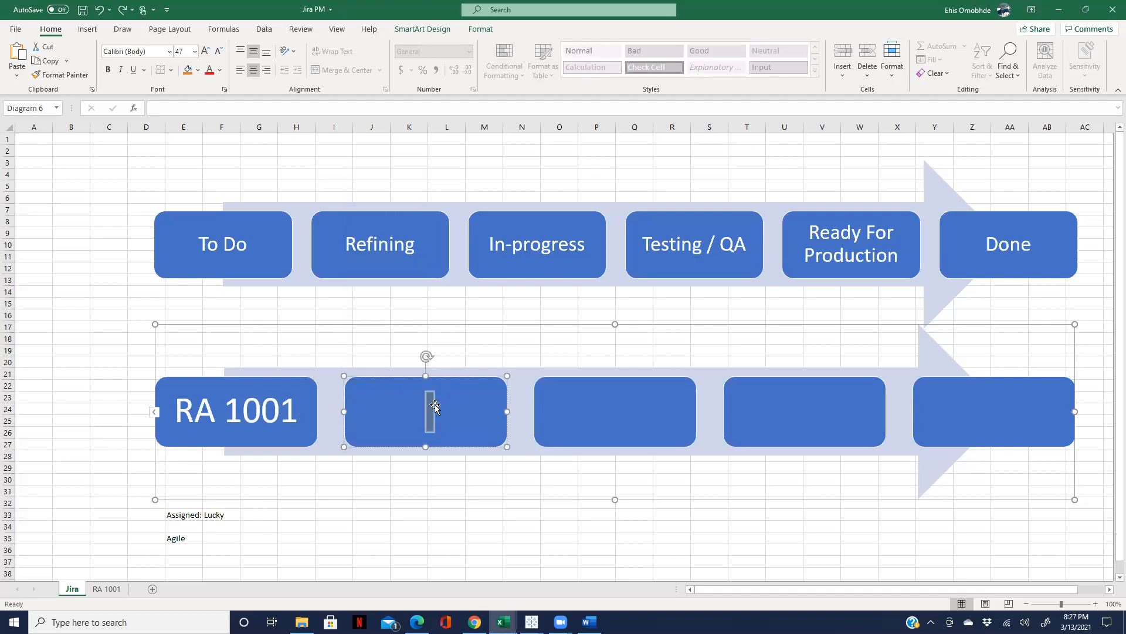
{"action": "type", "text": "Ra100"}
{"action": "key", "text": "BackSpace"}
{"action": "key", "text": "BackSpace"}
{"action": "key", "text": "BackSpace"}
{"action": "key", "text": "BackSpace"}
{"action": "type", "text": "A"}
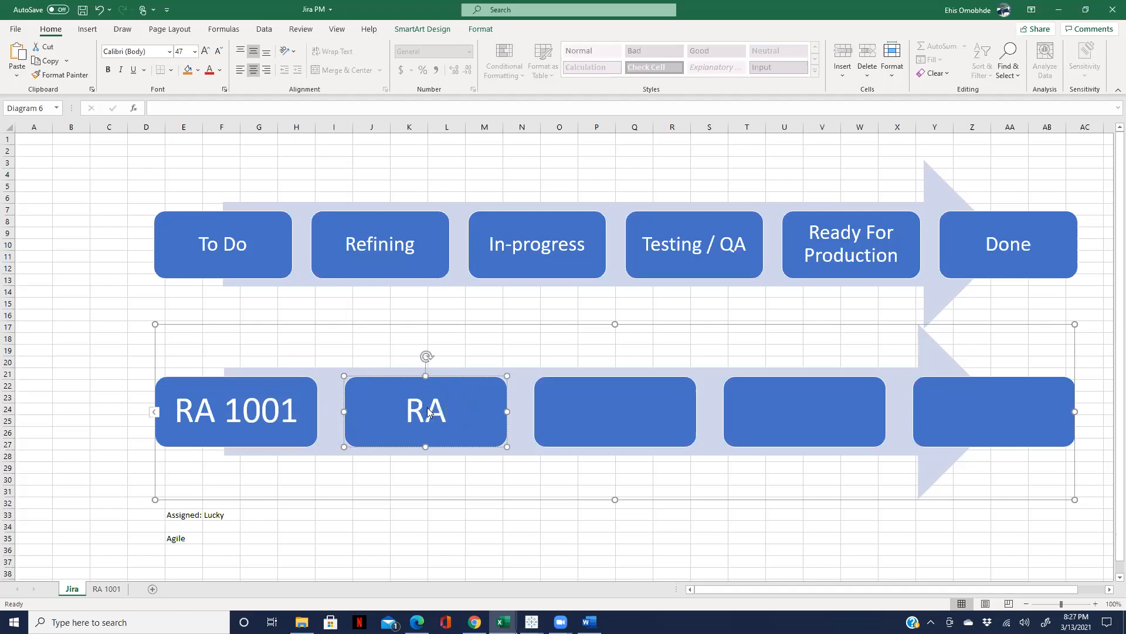
{"action": "type", "text": " 1001"}
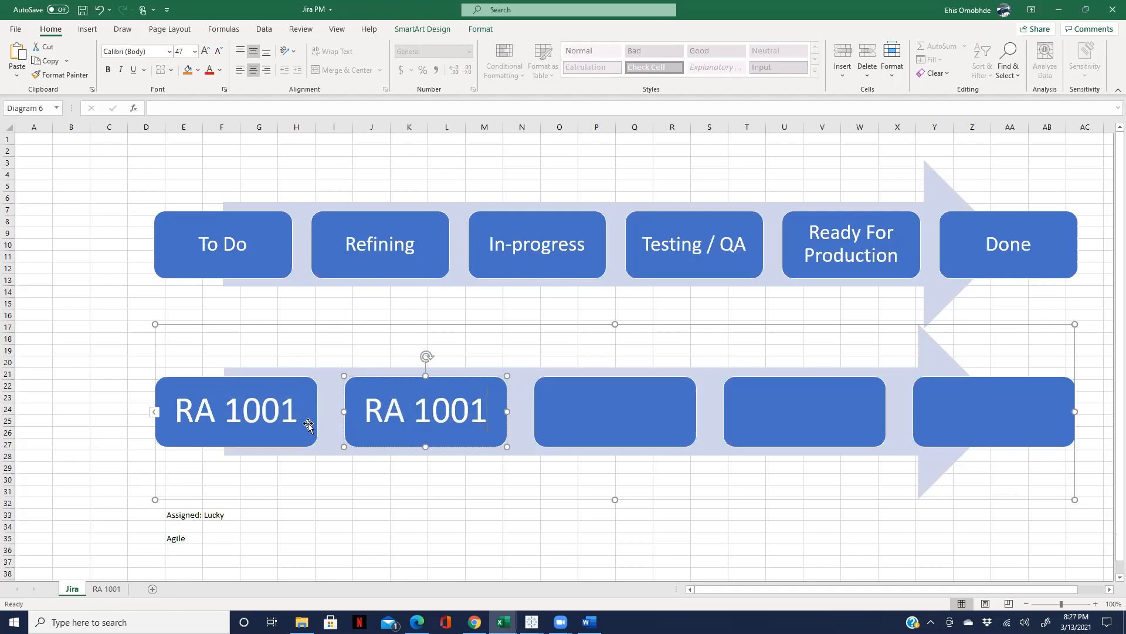
Step: Clear the RA 1001 text from the first box of the lower diagram
{"action": "double_click", "coordinate": [277, 413]}
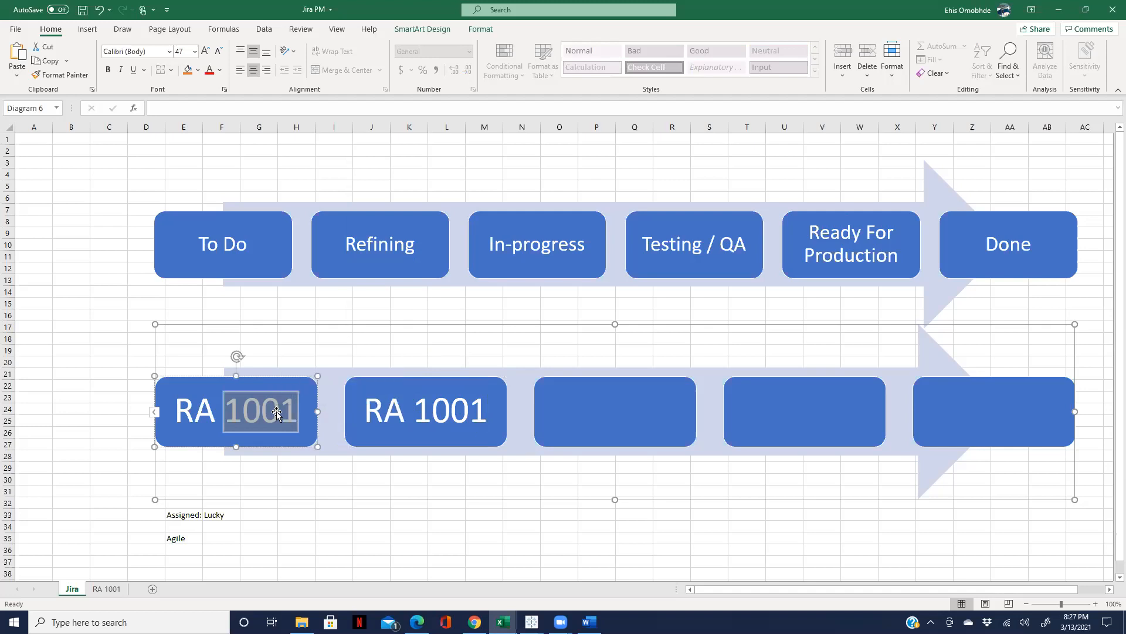
{"action": "key", "text": "BackSpace"}
{"action": "key", "text": "BackSpace"}
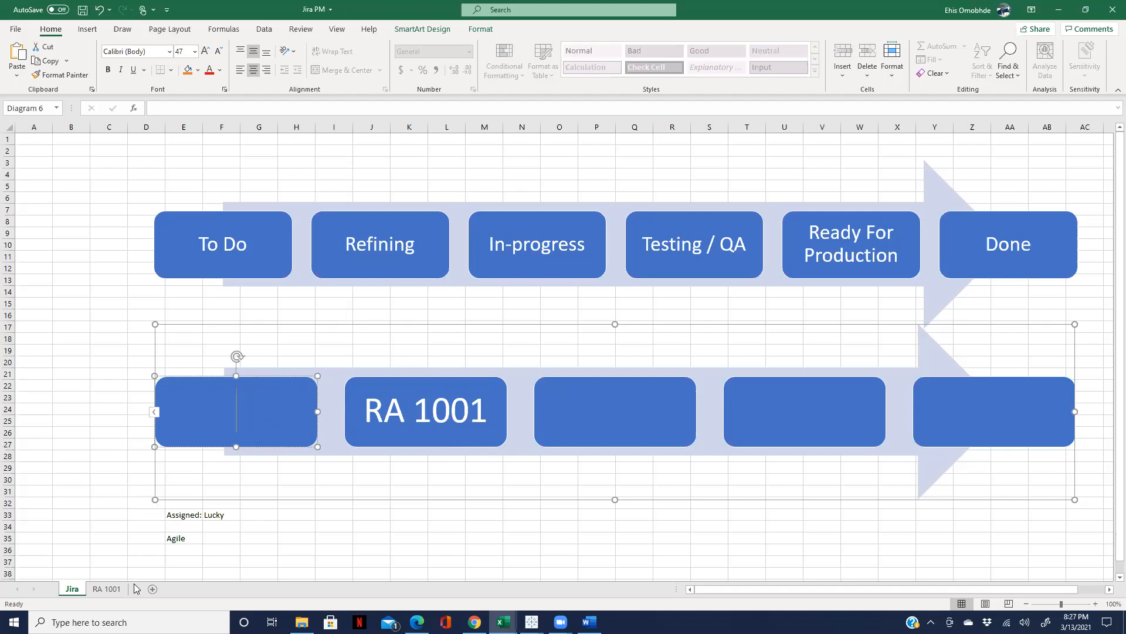
Step: Check the RA 1001 sheet, return to the Jira sheet, and enter "RA 1001" in the lower diagram's third box
{"action": "left_click", "coordinate": [108, 589]}
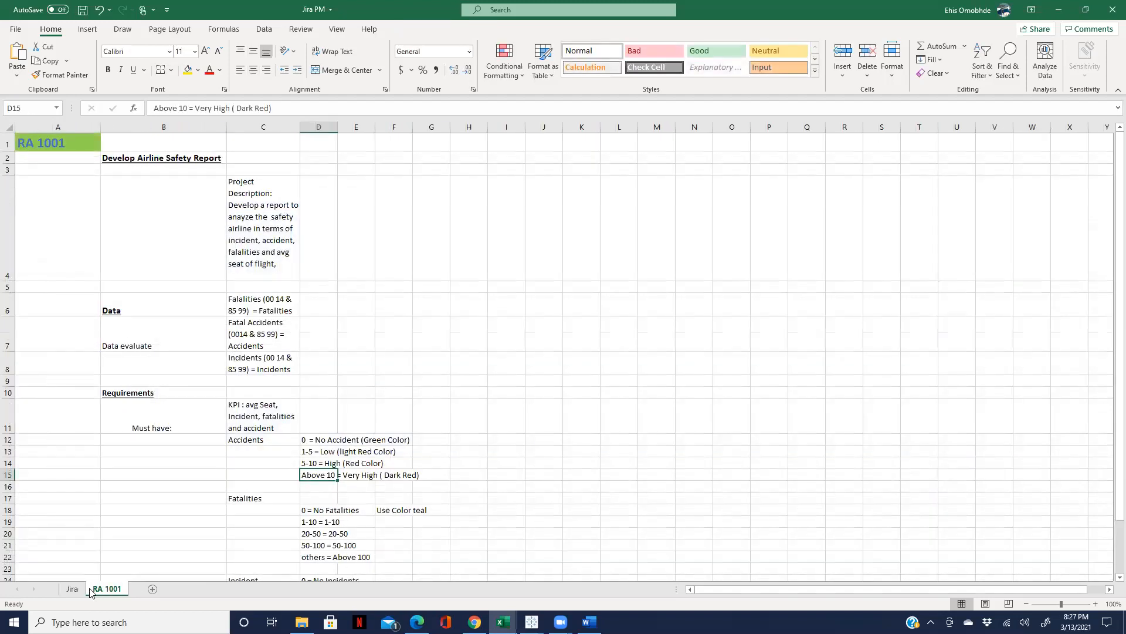
{"action": "left_click", "coordinate": [67, 590]}
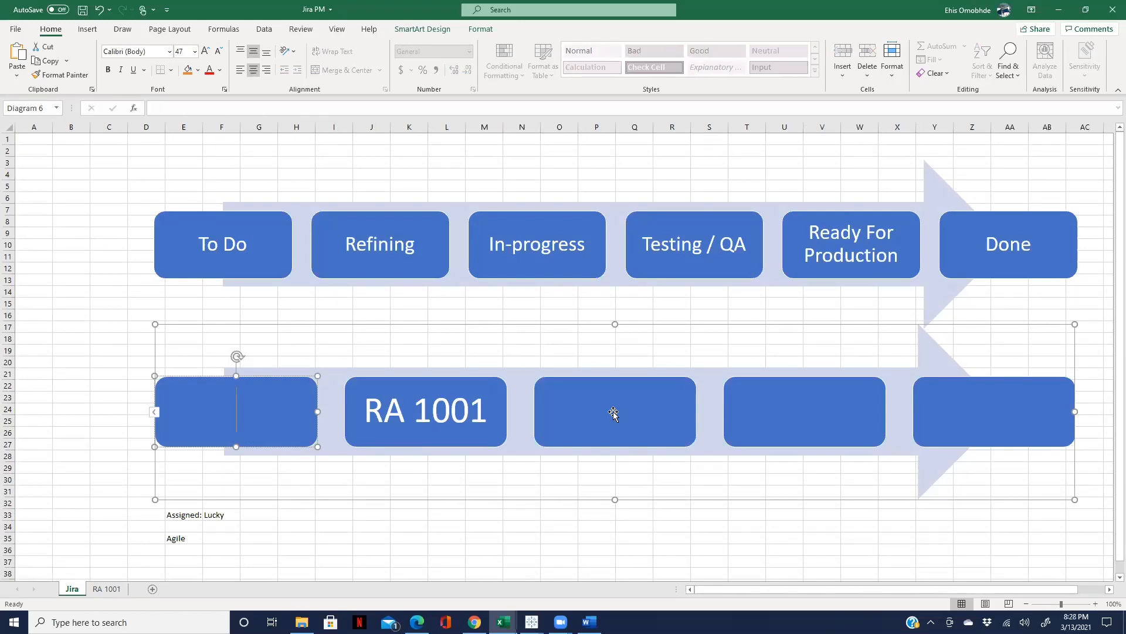
{"action": "left_click", "coordinate": [576, 404]}
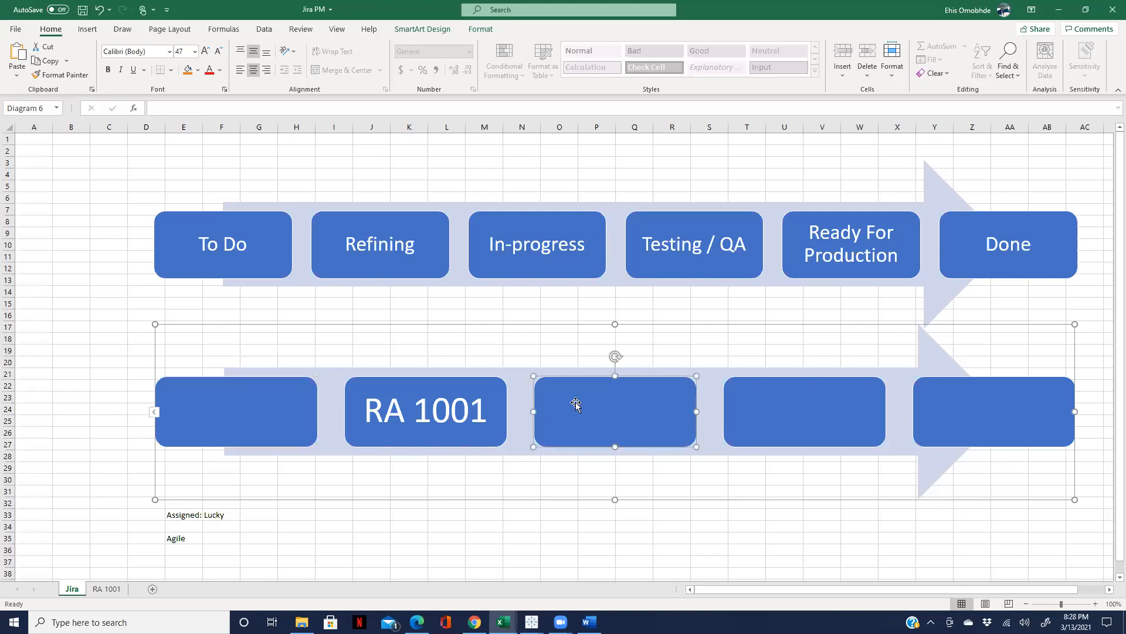
{"action": "right_click", "coordinate": [577, 406]}
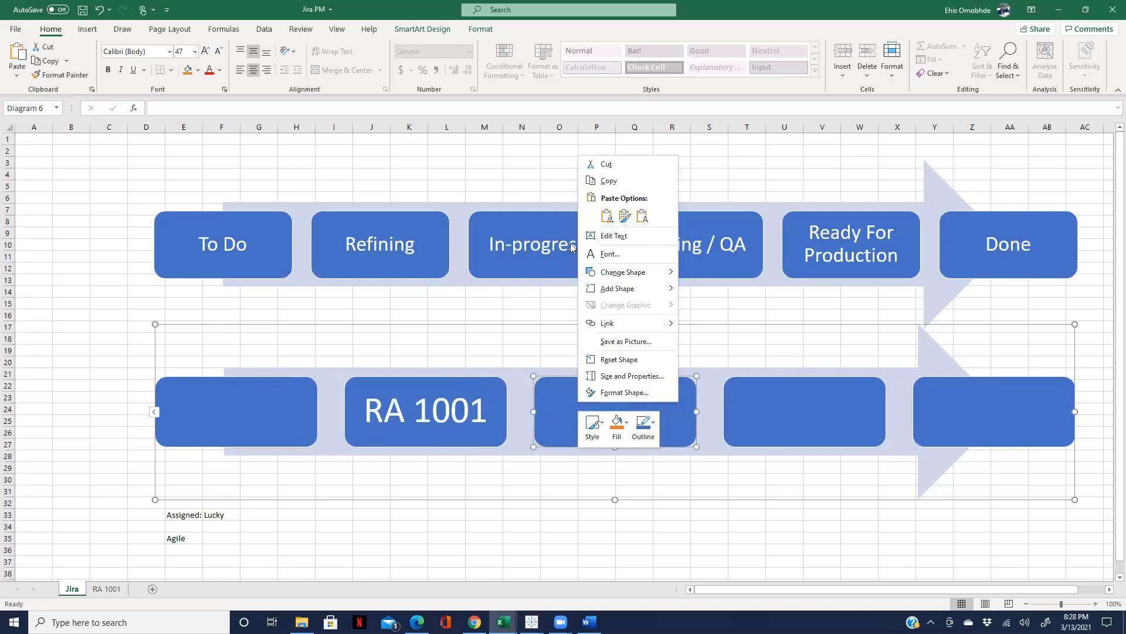
{"action": "left_click", "coordinate": [599, 235]}
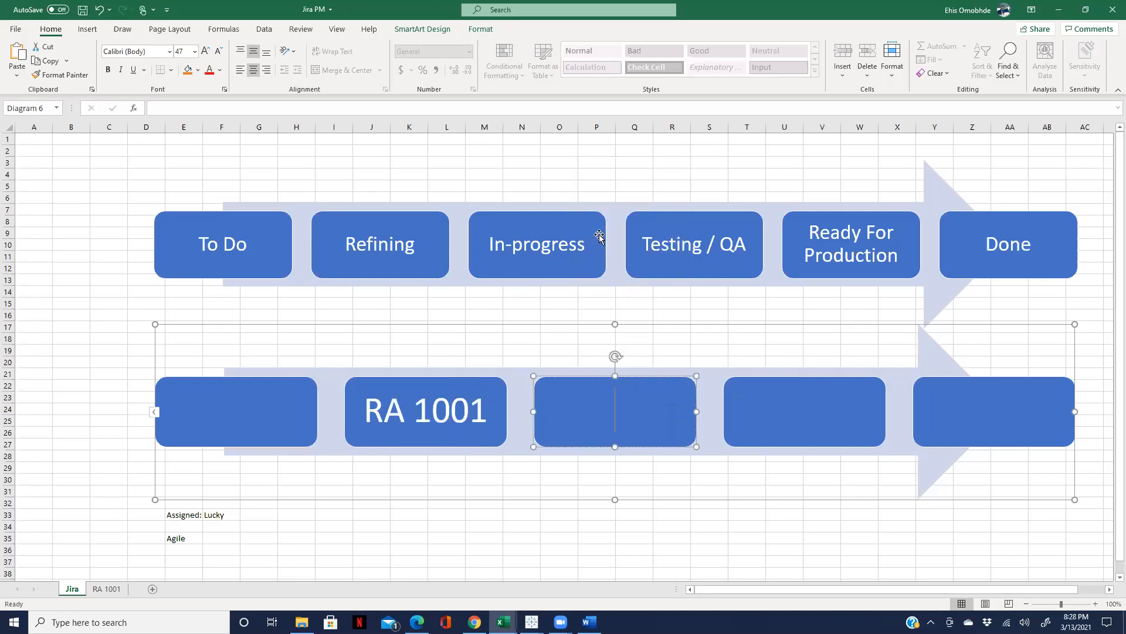
{"action": "type", "text": "RA 1001"}
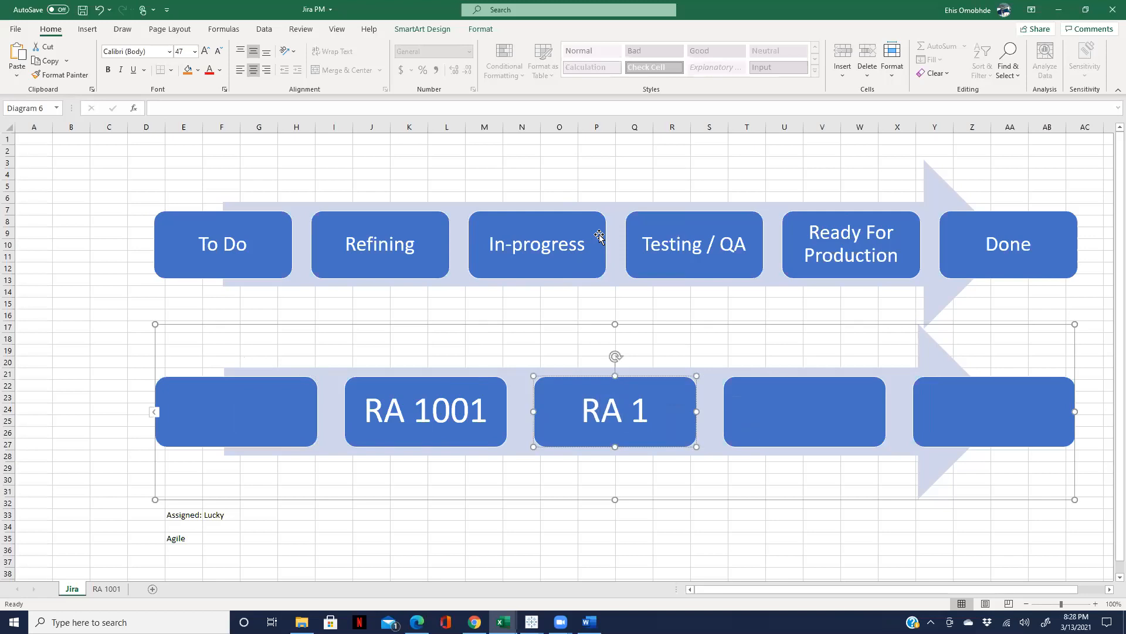
Step: Clear the RA 1001 text from the second box of the lower diagram
{"action": "left_click", "coordinate": [422, 409]}
{"action": "left_click", "coordinate": [481, 413]}
{"action": "key", "text": "BackSpace"}
{"action": "key", "text": "BackSpace"}
{"action": "key", "text": "BackSpace"}
{"action": "key", "text": "BackSpace"}
{"action": "key", "text": "BackSpace"}
{"action": "key", "text": "BackSpace"}
{"action": "key", "text": "BackSpace"}
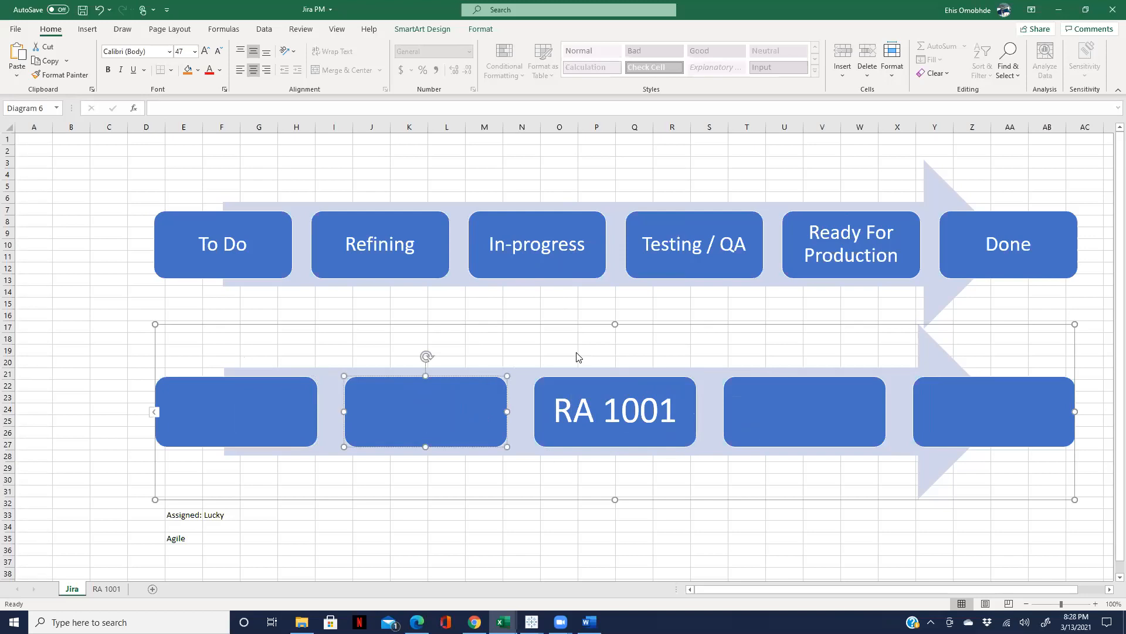
Step: Switch to the blank Tableau workbook Book1 for a look, and return to the Jira sheet's workflow diagrams
{"action": "left_click", "coordinate": [532, 622]}
{"action": "left_click", "coordinate": [579, 592]}
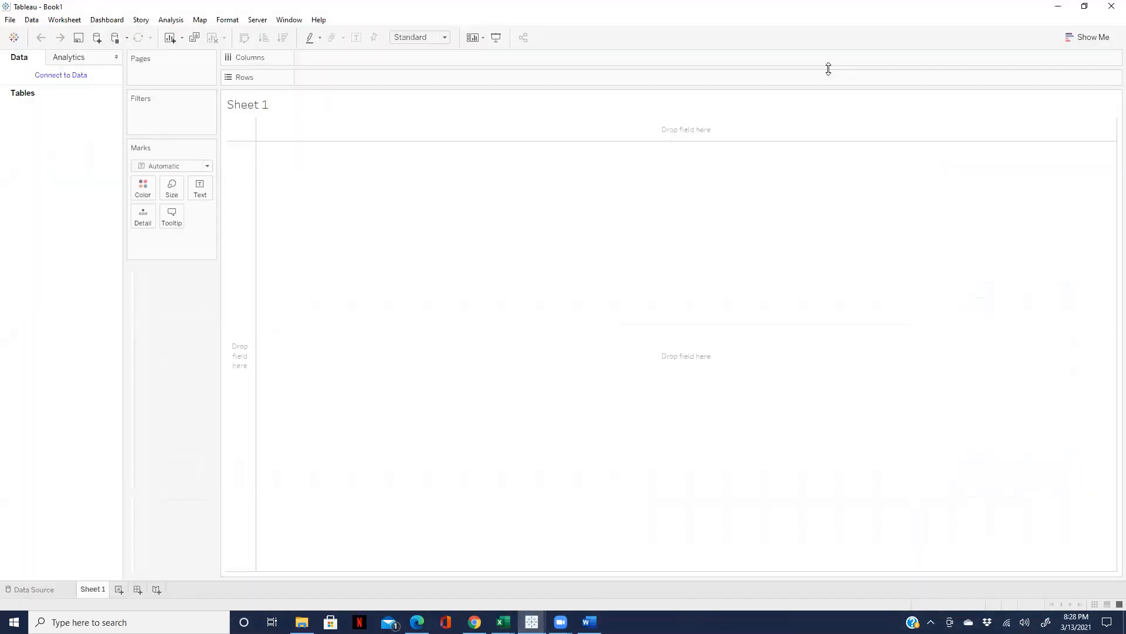
{"action": "left_click", "coordinate": [1057, 7]}
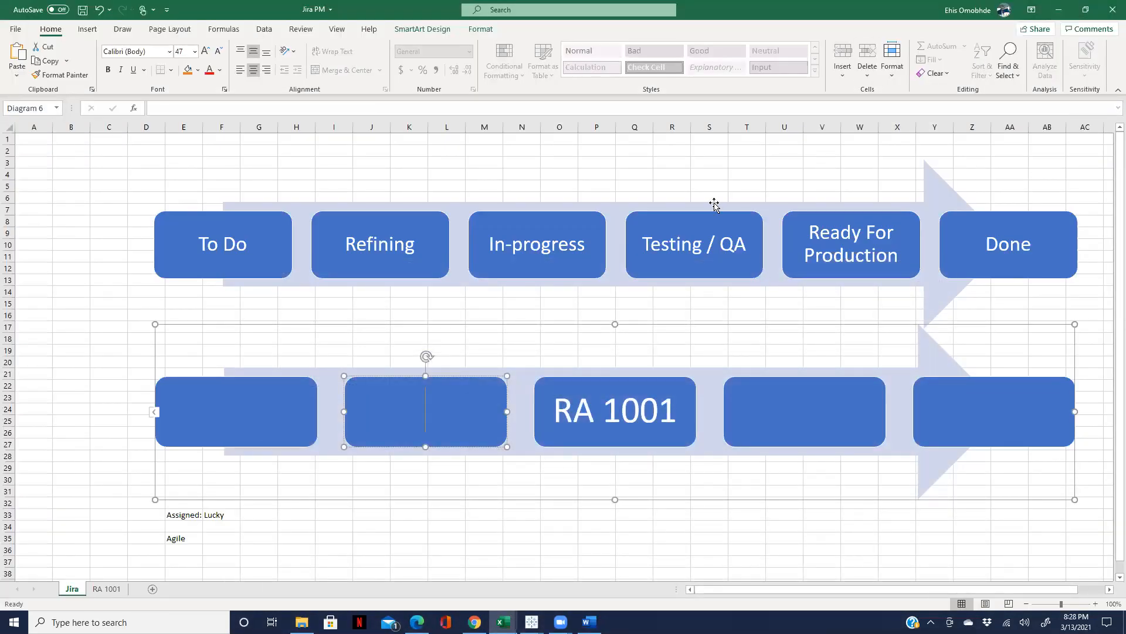
{"action": "left_click", "coordinate": [484, 542]}
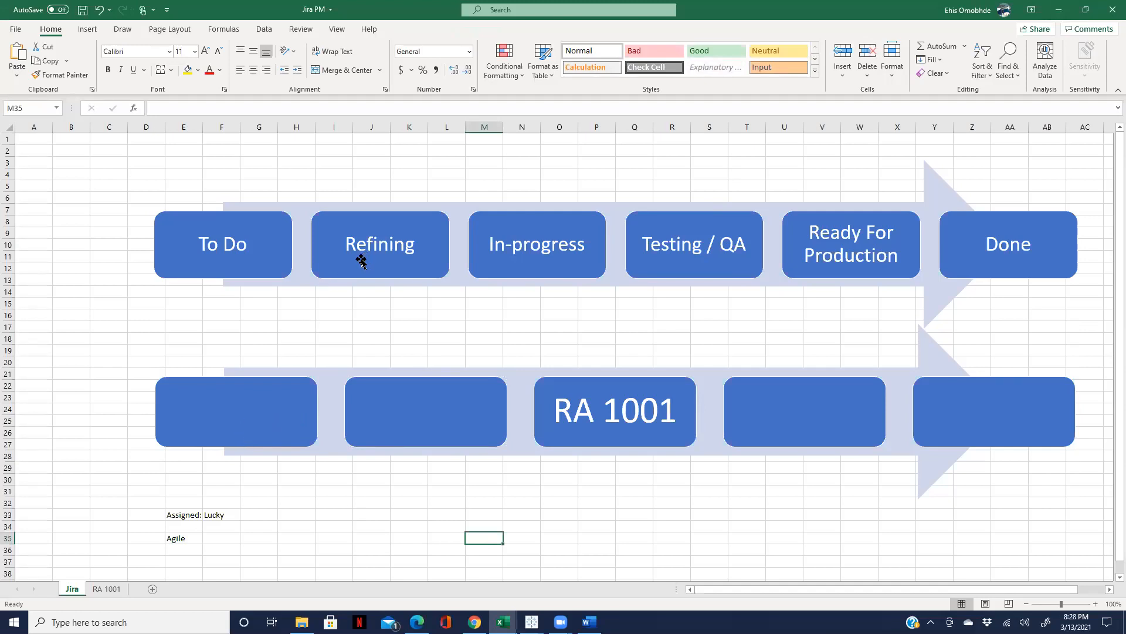
Step: Review the RA 1001 sheet's requirements alongside the Jira sheet's workflow stages, ending on the RA 1001 sheet
{"action": "left_click", "coordinate": [112, 588]}
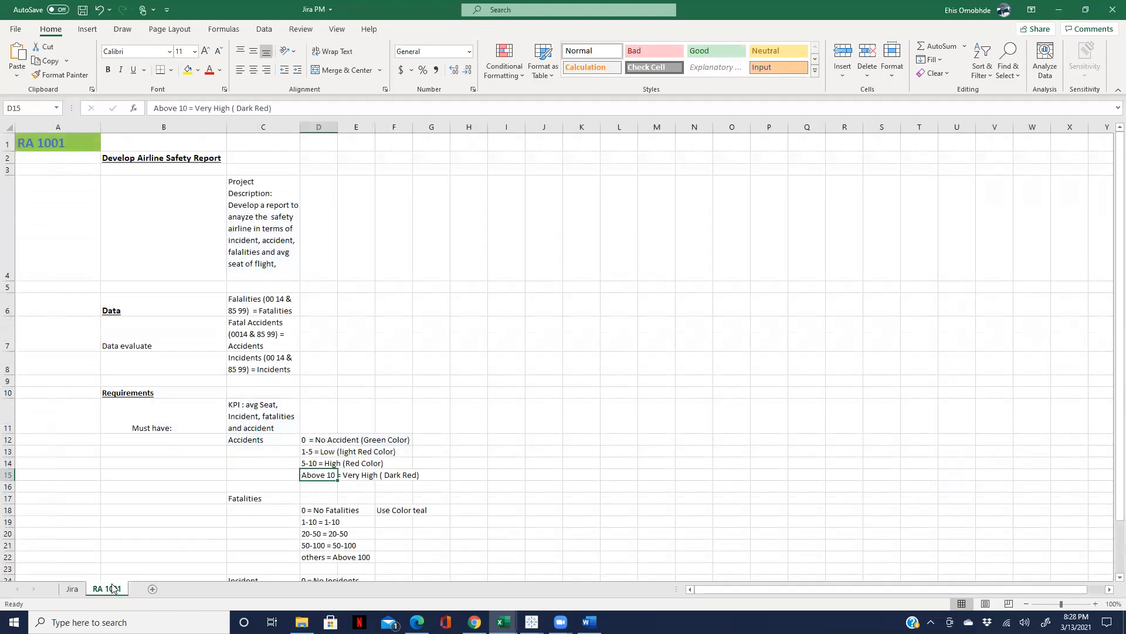
{"action": "left_click", "coordinate": [72, 589]}
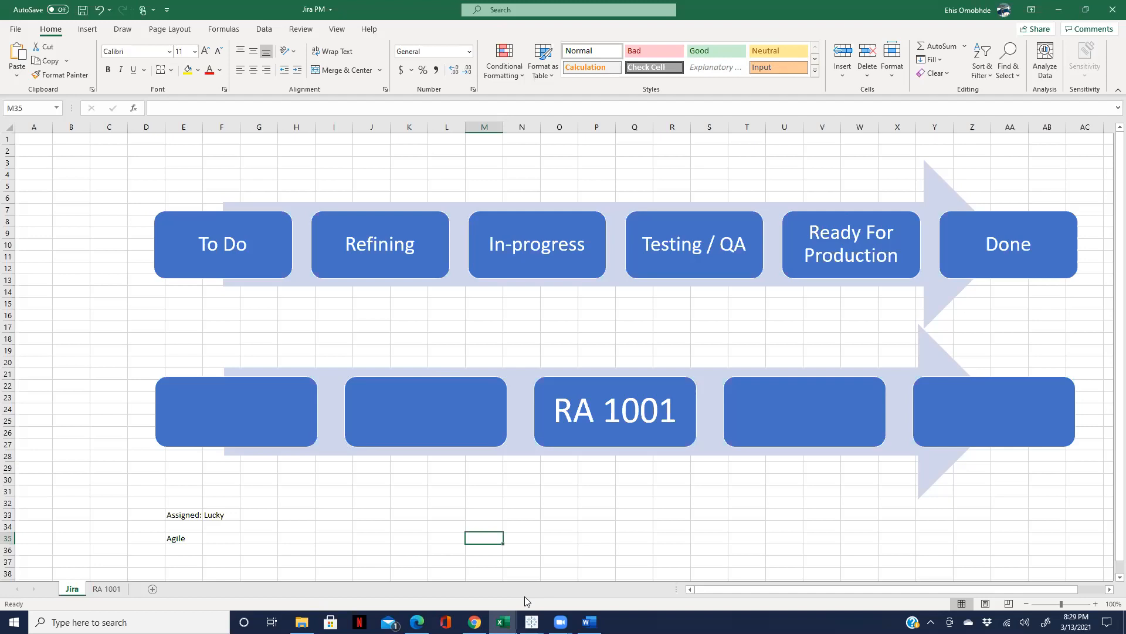
{"action": "left_click", "coordinate": [113, 589]}
Step: Switch to the Tableau workbook Book1 and open its data source connection page
{"action": "mouse_move", "coordinate": [532, 622]}
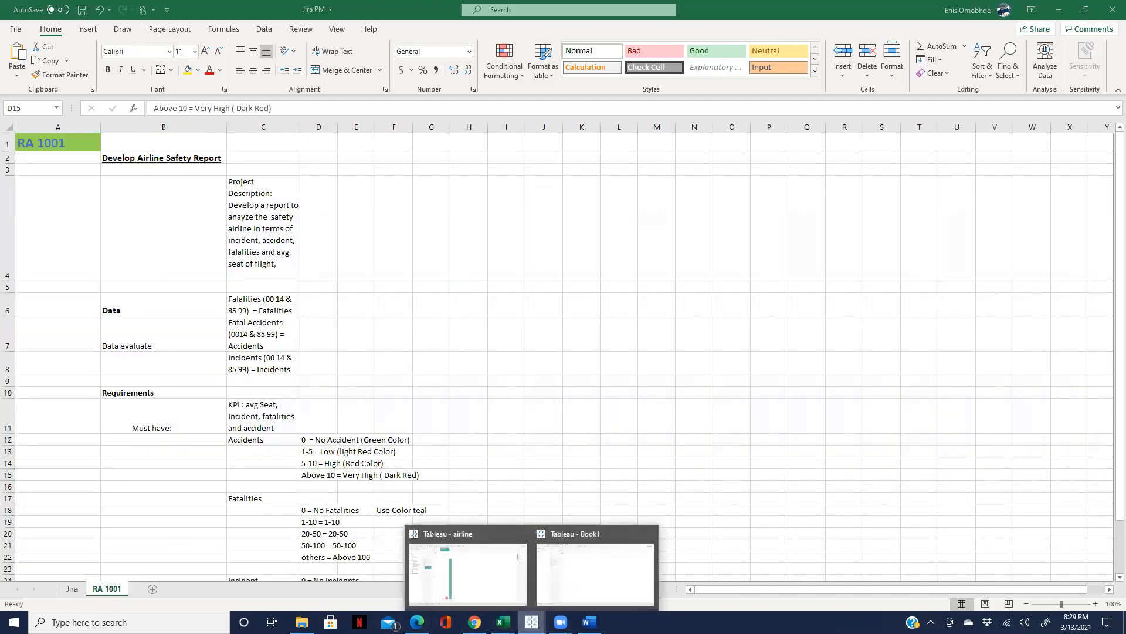
{"action": "left_click", "coordinate": [588, 598]}
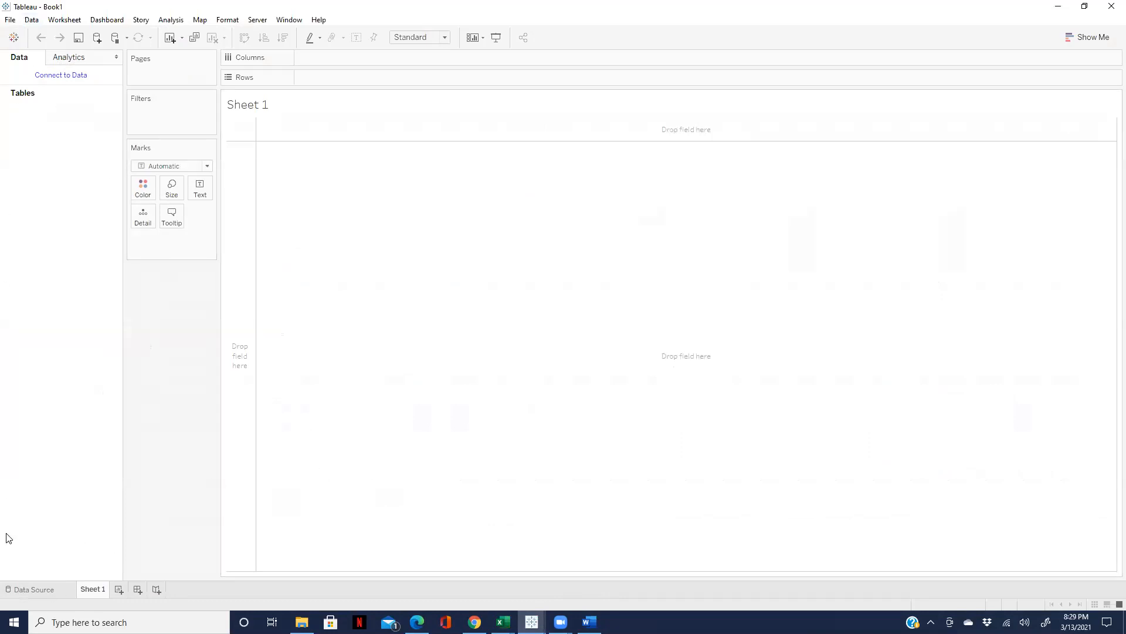
{"action": "left_click", "coordinate": [41, 589]}
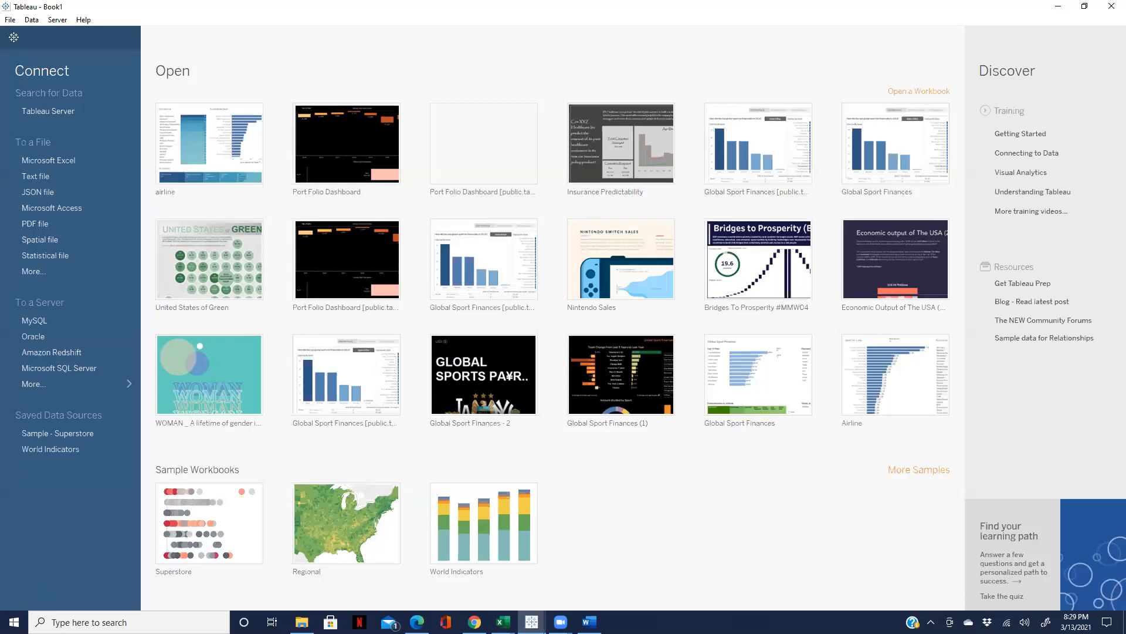
Step: View the airline safety workbook in Excel, and return to Tableau's connection page
{"action": "left_click", "coordinate": [503, 622]}
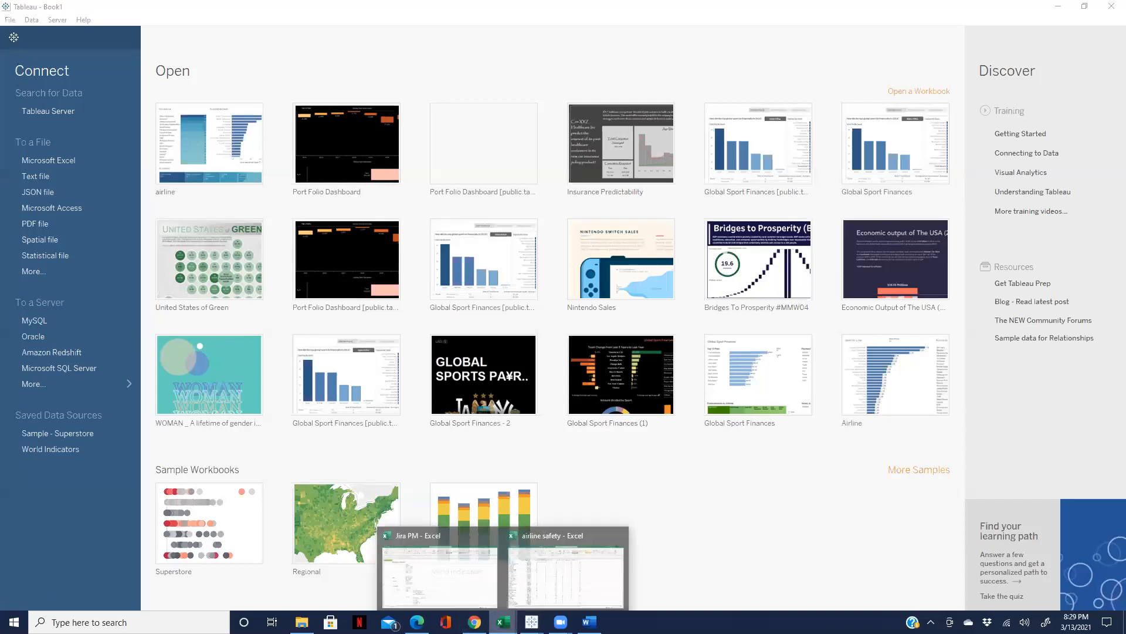
{"action": "left_click", "coordinate": [558, 556]}
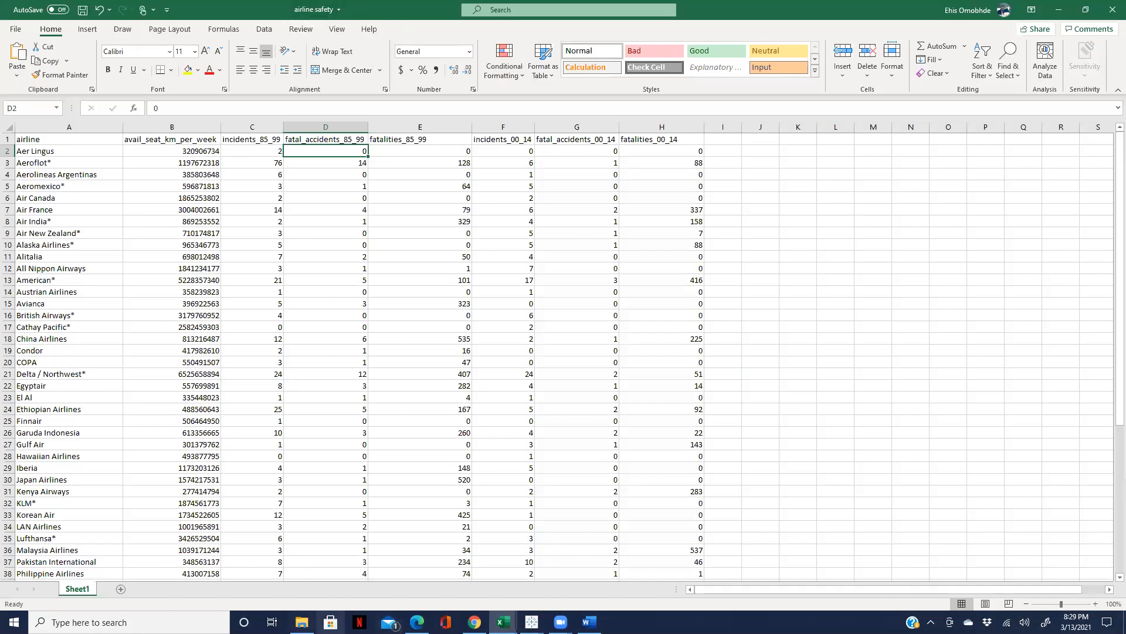
{"action": "left_click", "coordinate": [301, 622]}
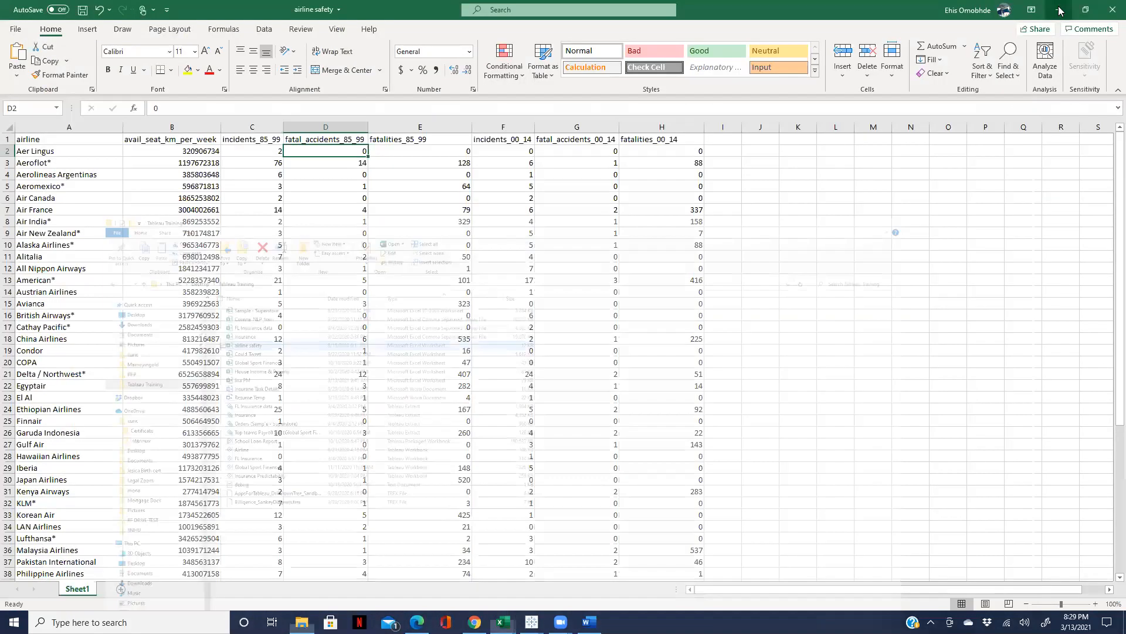
{"action": "left_click", "coordinate": [1057, 7]}
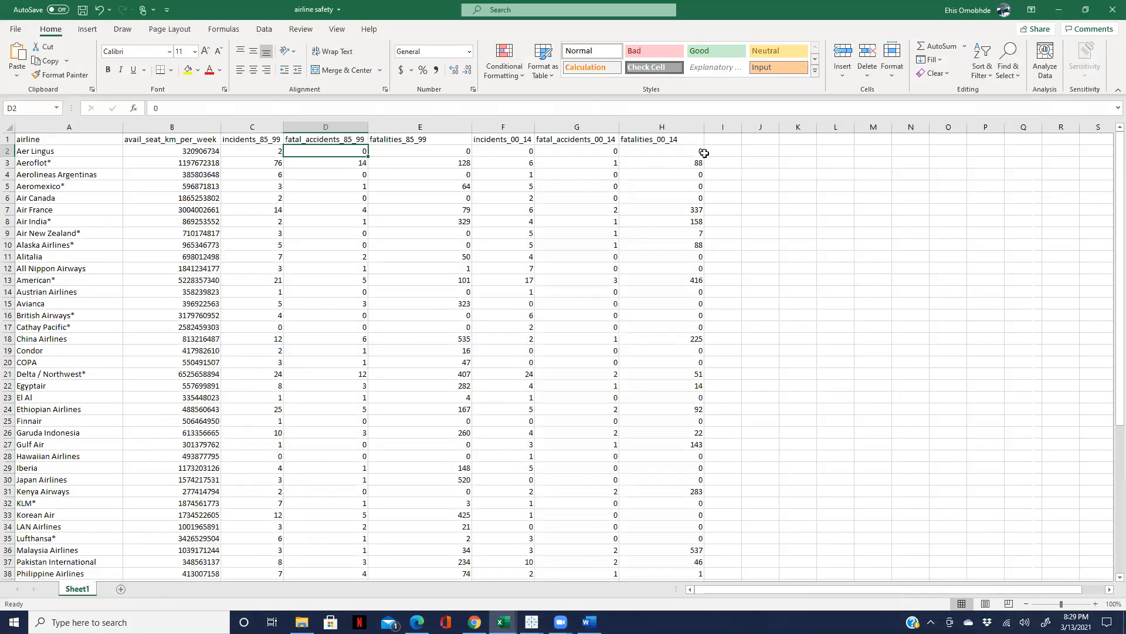
{"action": "left_click", "coordinate": [1058, 9]}
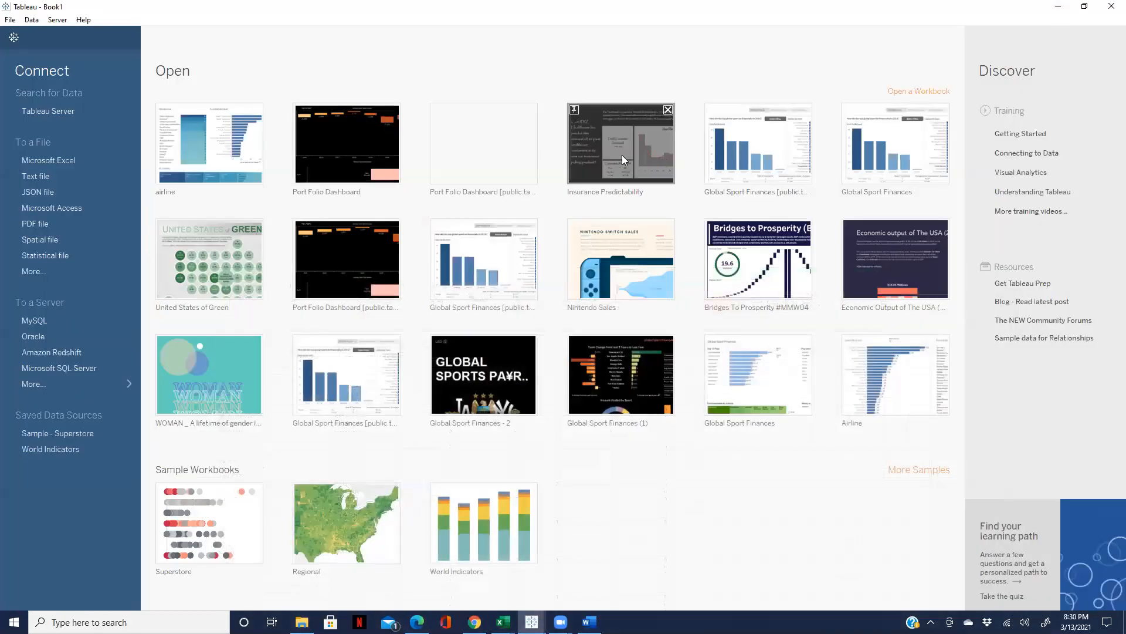
Step: Connect to the airline safety Excel workbook as the data source and open the Sheet 1 worksheet
{"action": "left_click", "coordinate": [46, 158]}
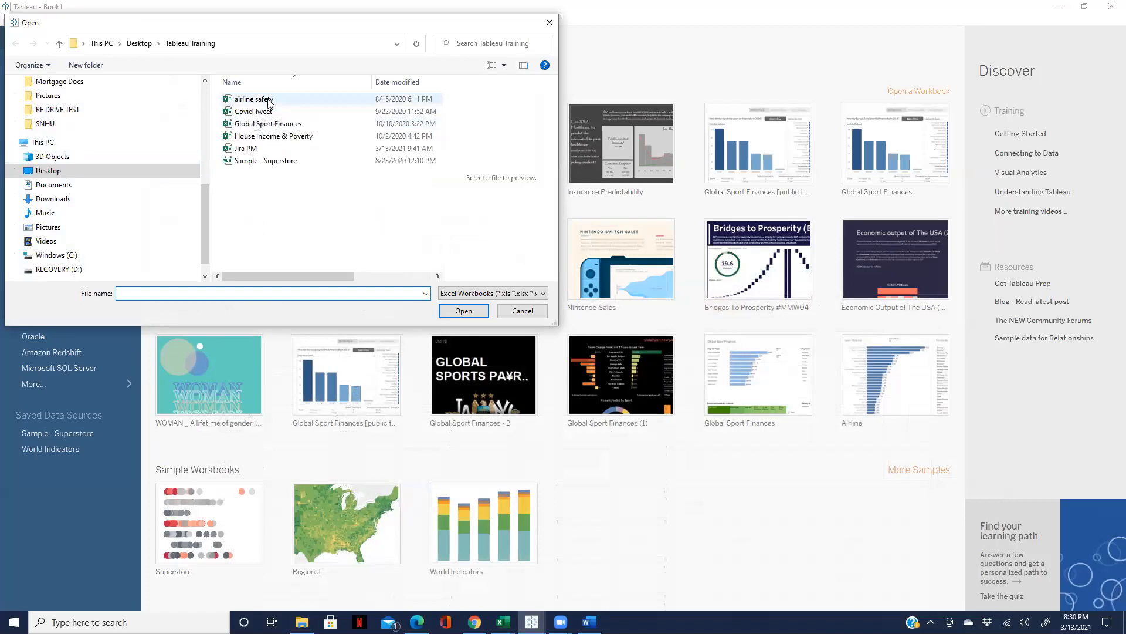
{"action": "left_click", "coordinate": [269, 101]}
{"action": "left_click", "coordinate": [460, 310]}
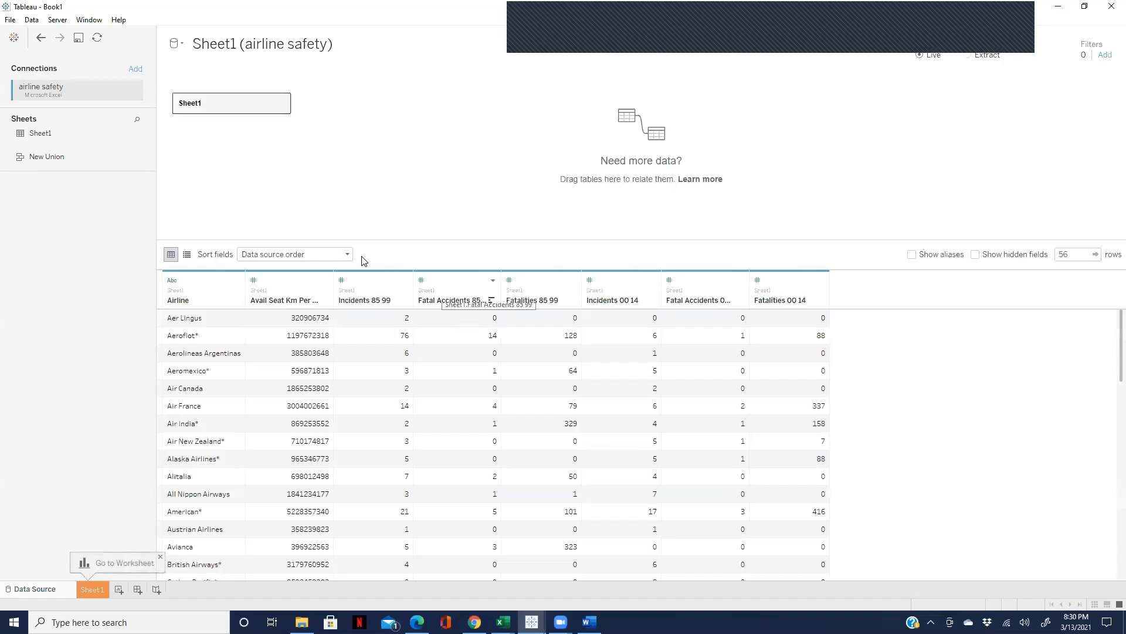
{"action": "left_click", "coordinate": [95, 590]}
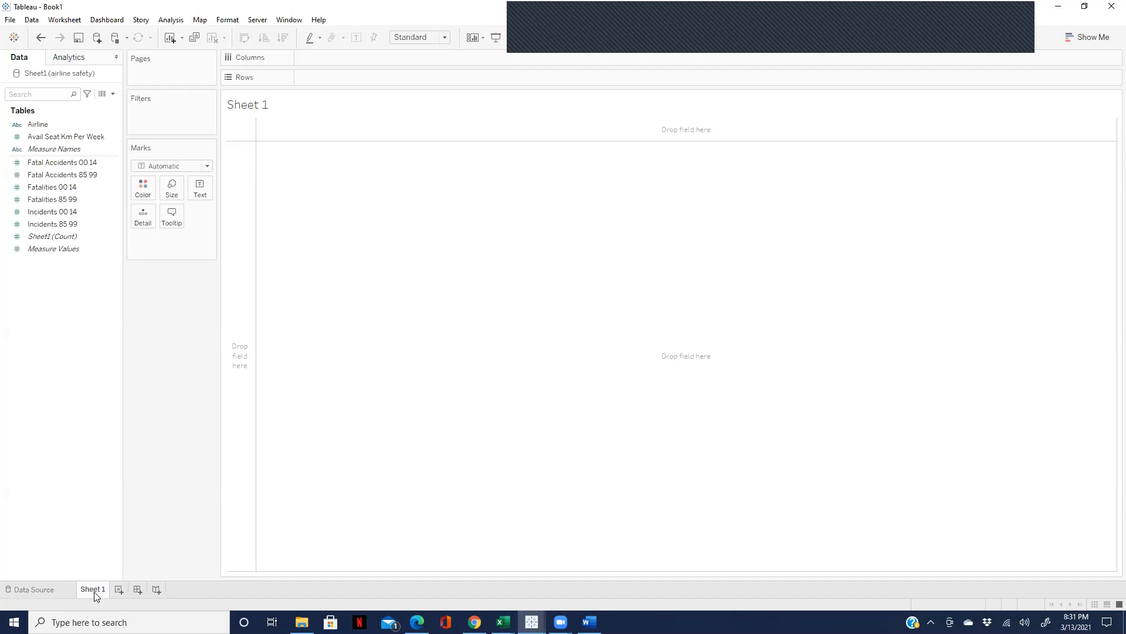
{"action": "mouse_move", "coordinate": [96, 595]}
{"action": "left_click", "coordinate": [735, 15]}
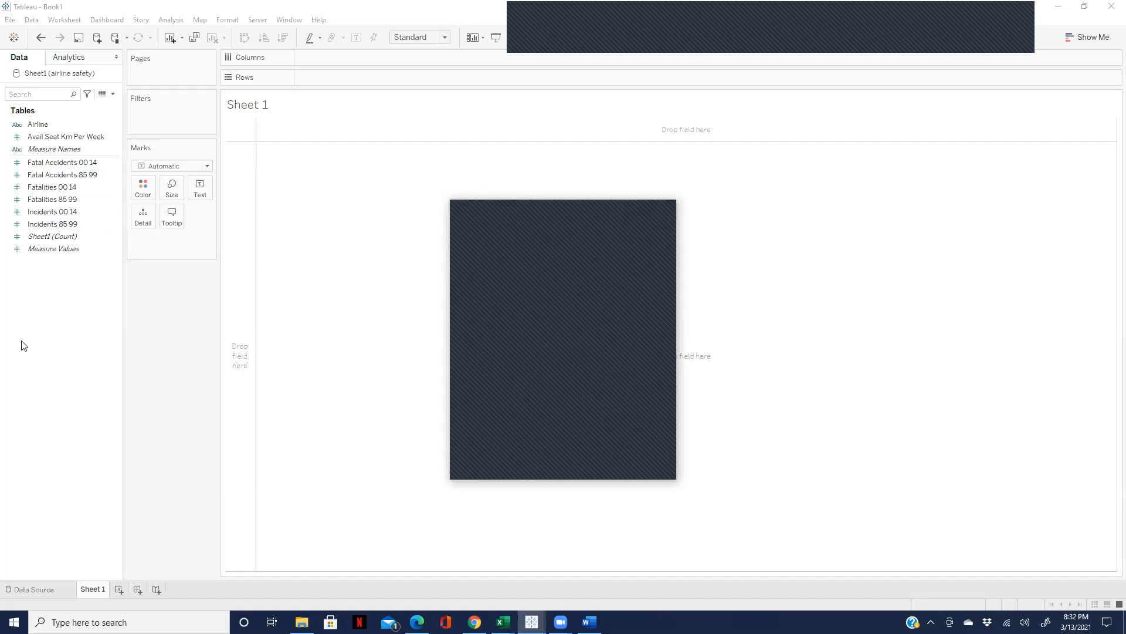
{"action": "left_click", "coordinate": [607, 205]}
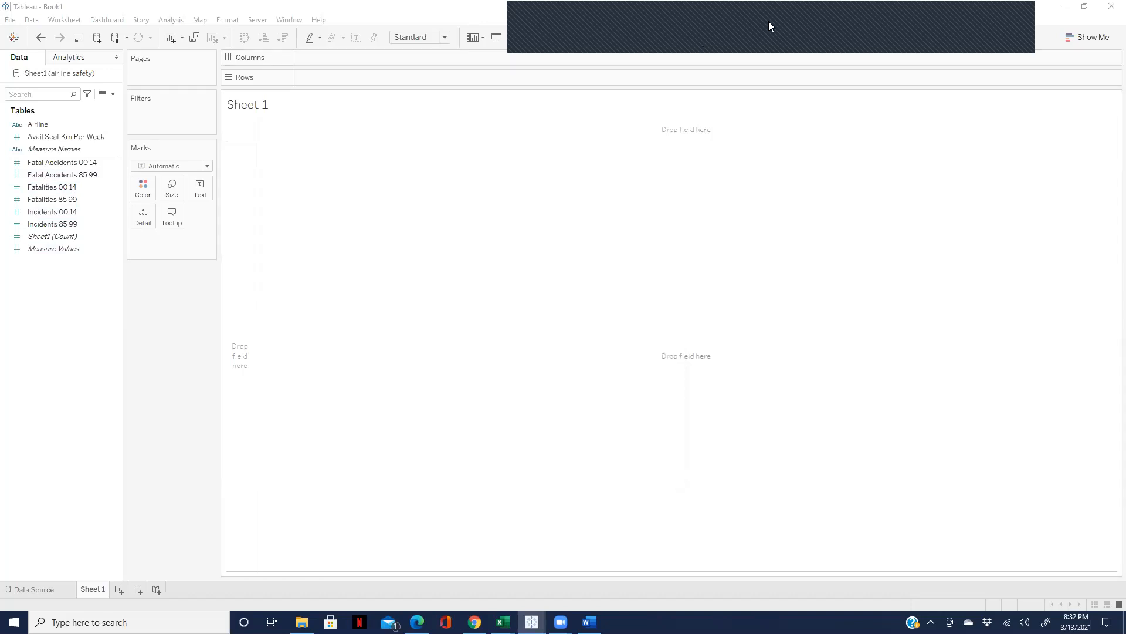
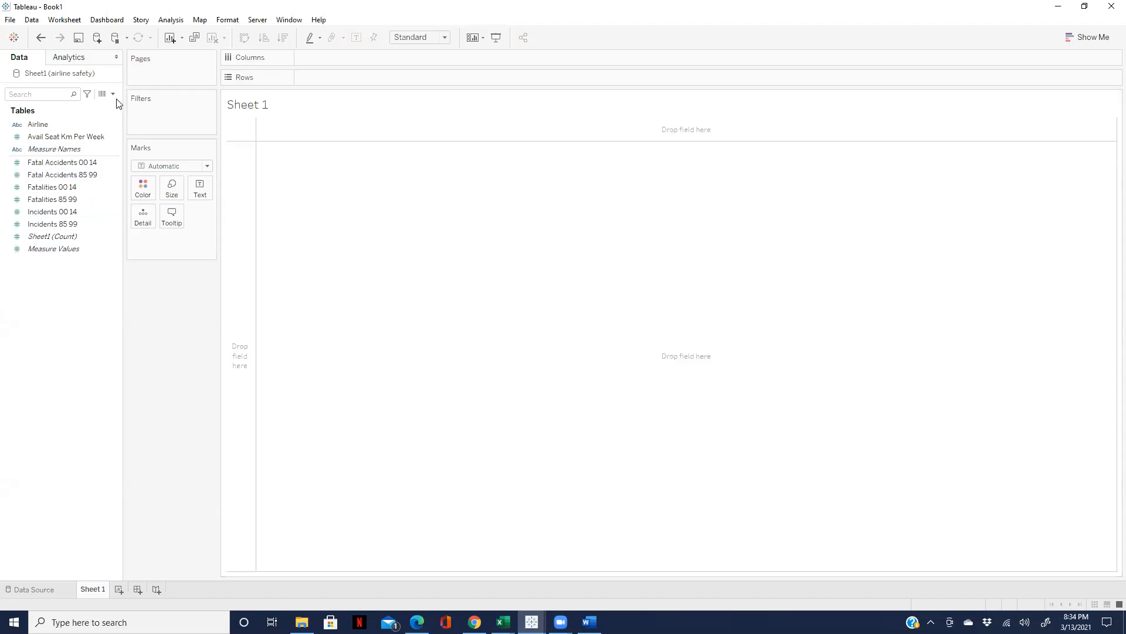
Step: Check the two Fatal Accidents fields against the RA 1001 requirements in the Jira PM workbook, and return to Tableau
{"action": "left_click", "coordinate": [65, 165]}
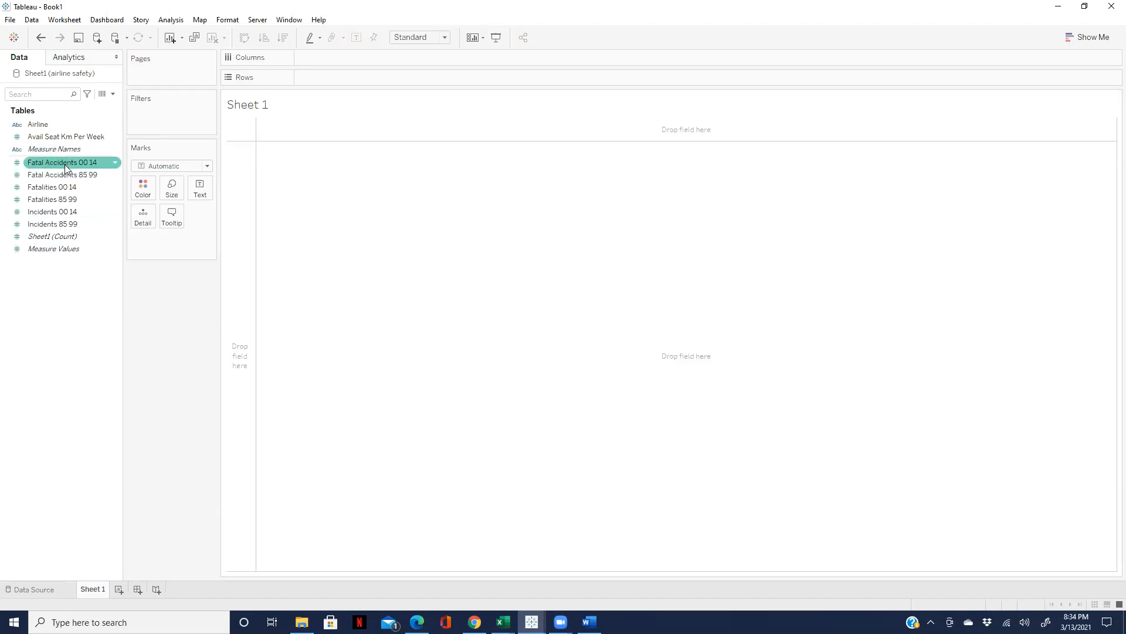
{"action": "left_click", "coordinate": [66, 176]}
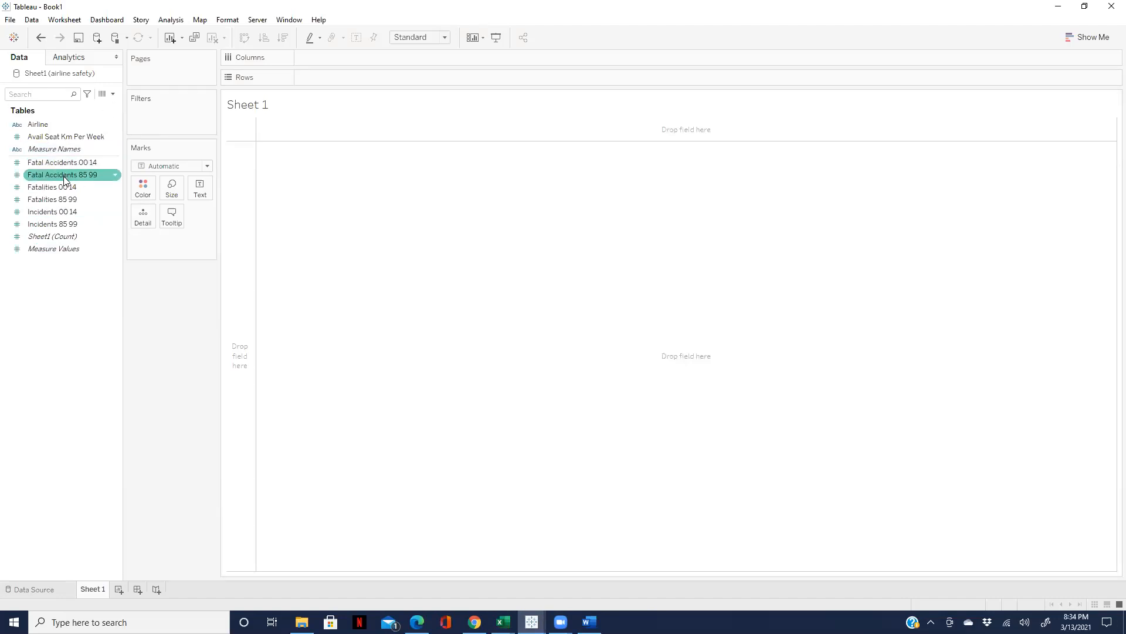
{"action": "left_click", "coordinate": [503, 622]}
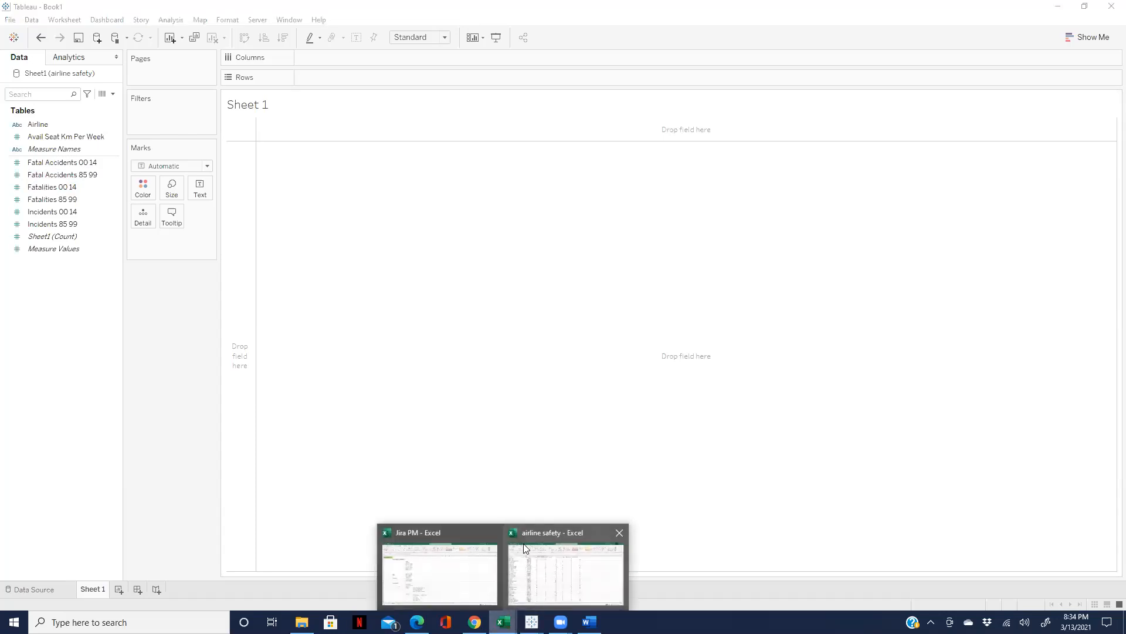
{"action": "left_click", "coordinate": [456, 581]}
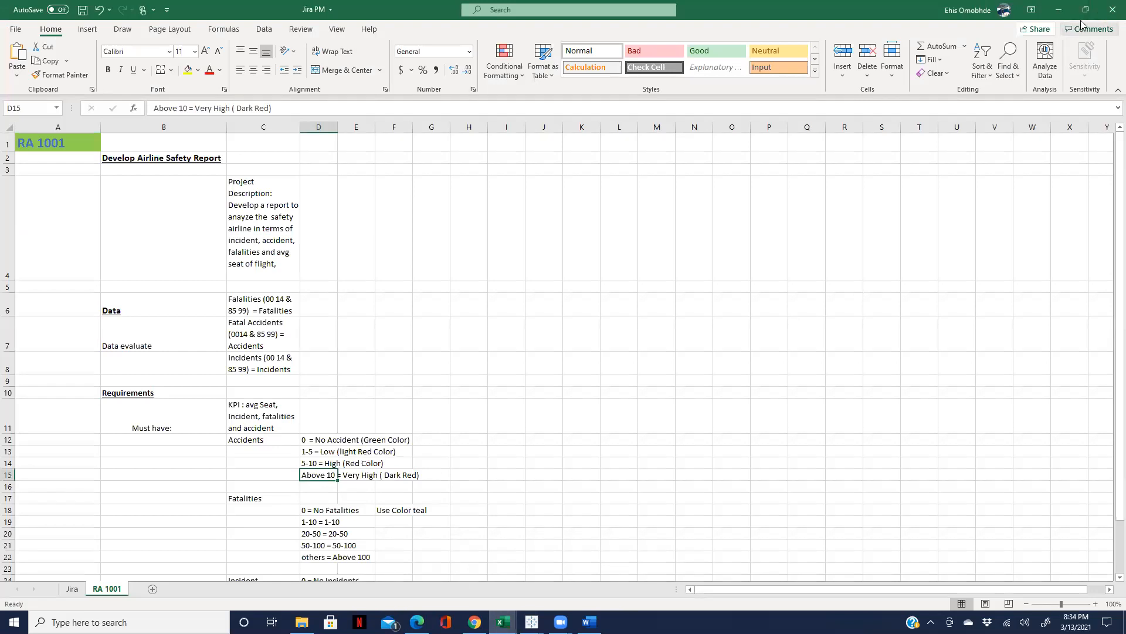
{"action": "left_click", "coordinate": [1058, 10]}
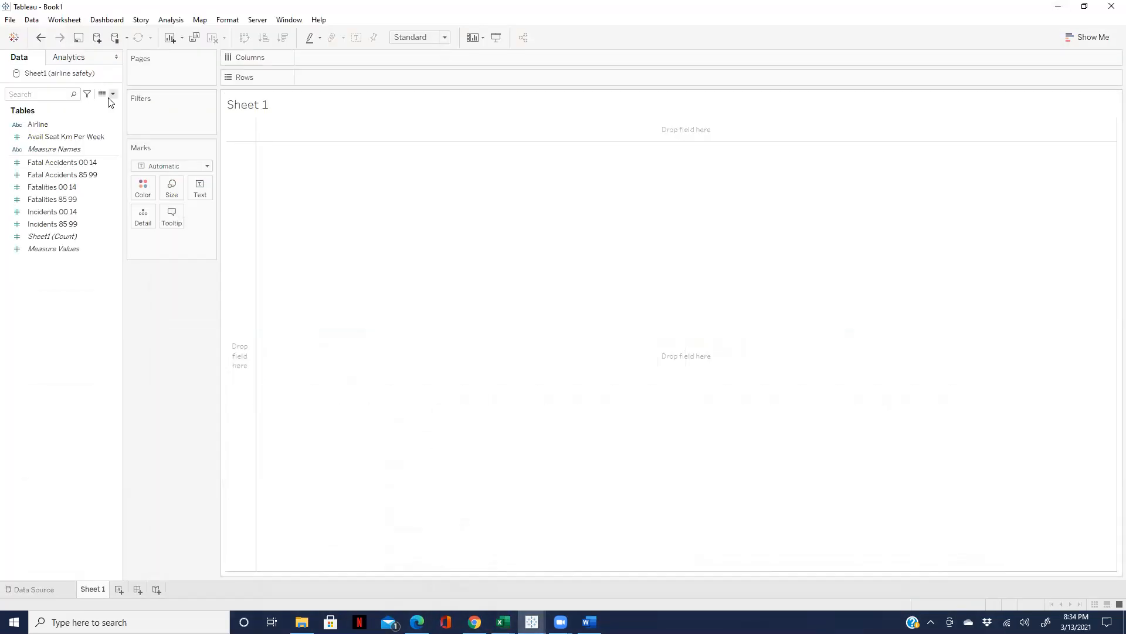
{"action": "left_click", "coordinate": [112, 94]}
{"action": "left_click", "coordinate": [191, 327]}
{"action": "right_click", "coordinate": [37, 446]}
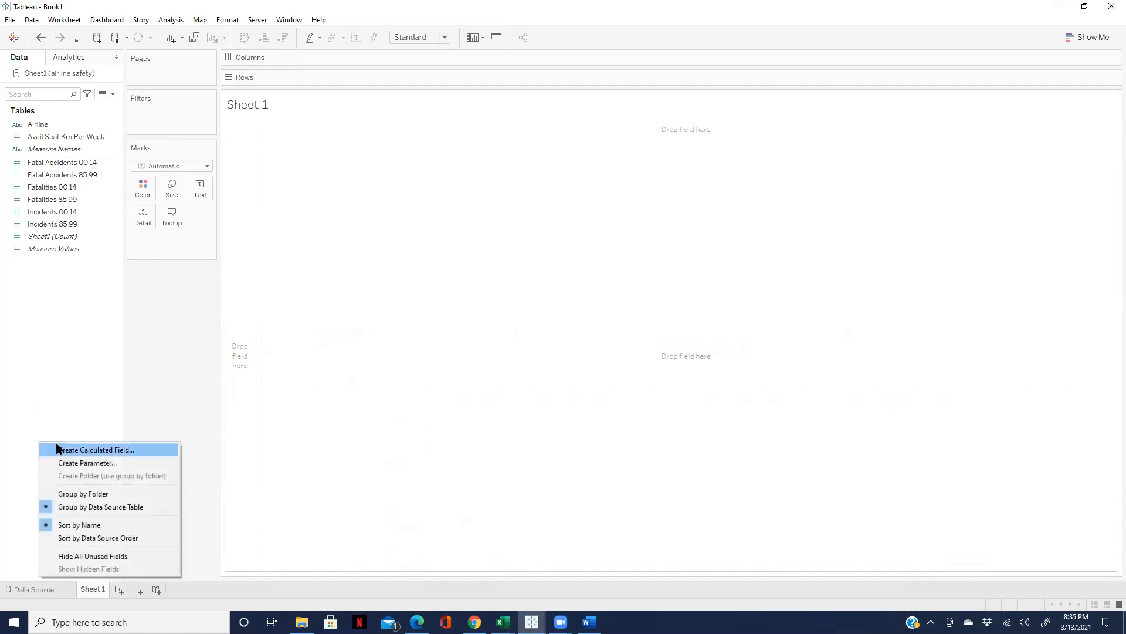
{"action": "left_click", "coordinate": [87, 449]}
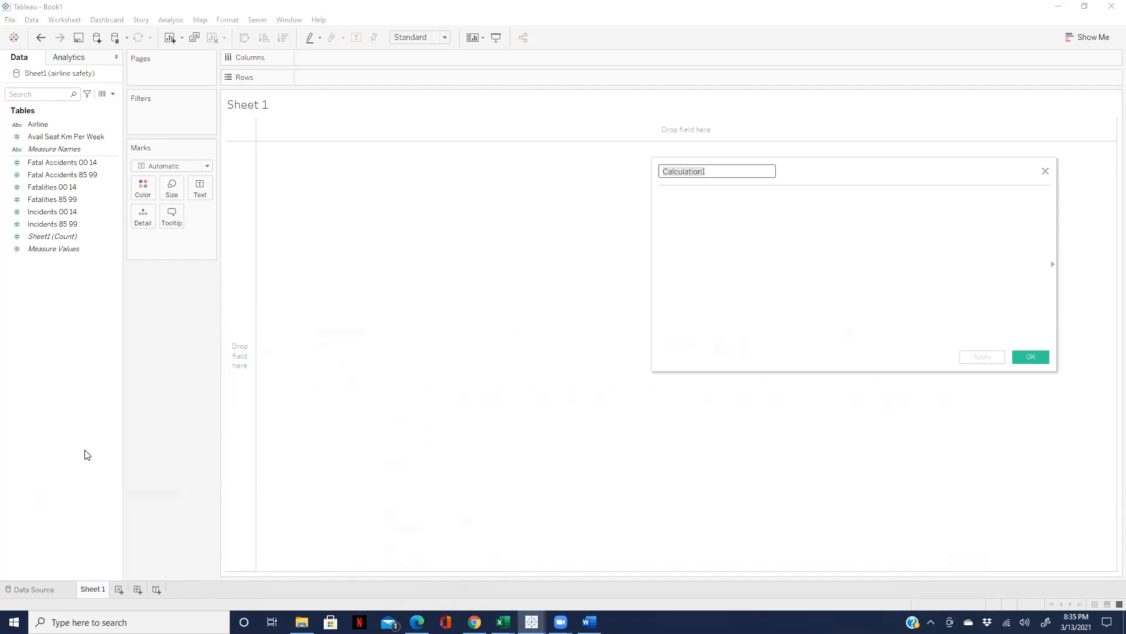
{"action": "left_click", "coordinate": [1045, 171]}
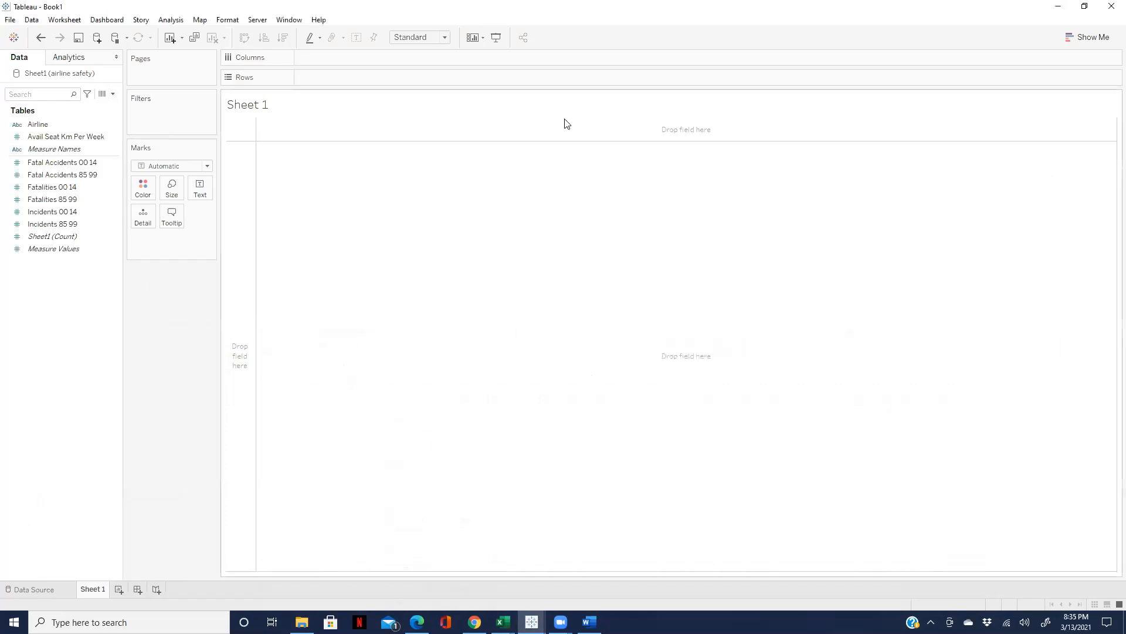
{"action": "left_click", "coordinate": [112, 92]}
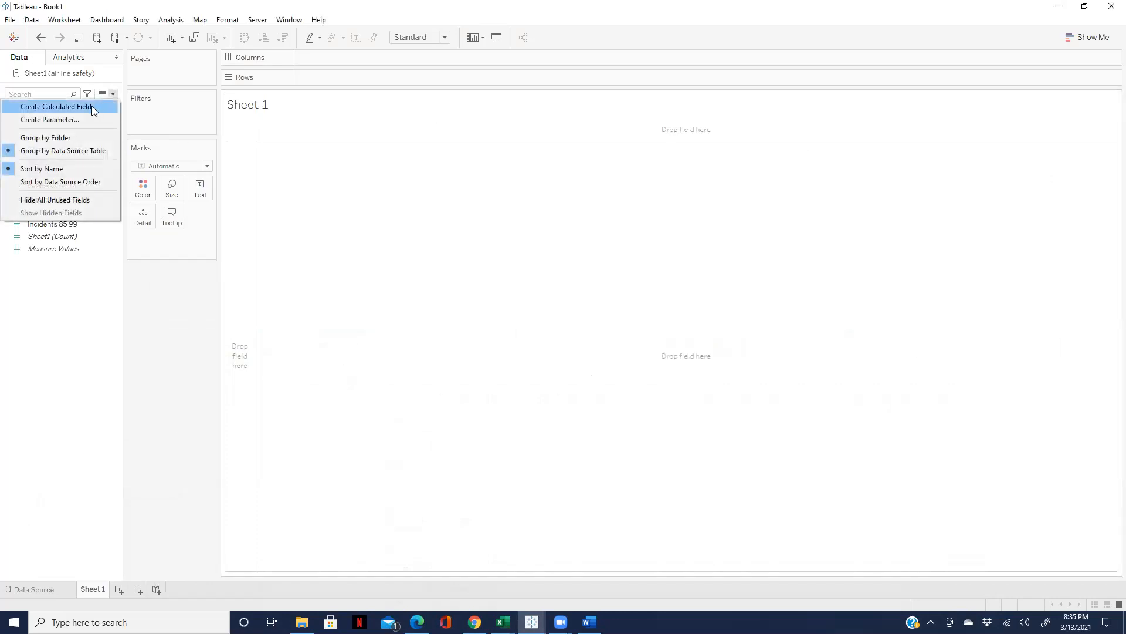
{"action": "left_click", "coordinate": [92, 106]}
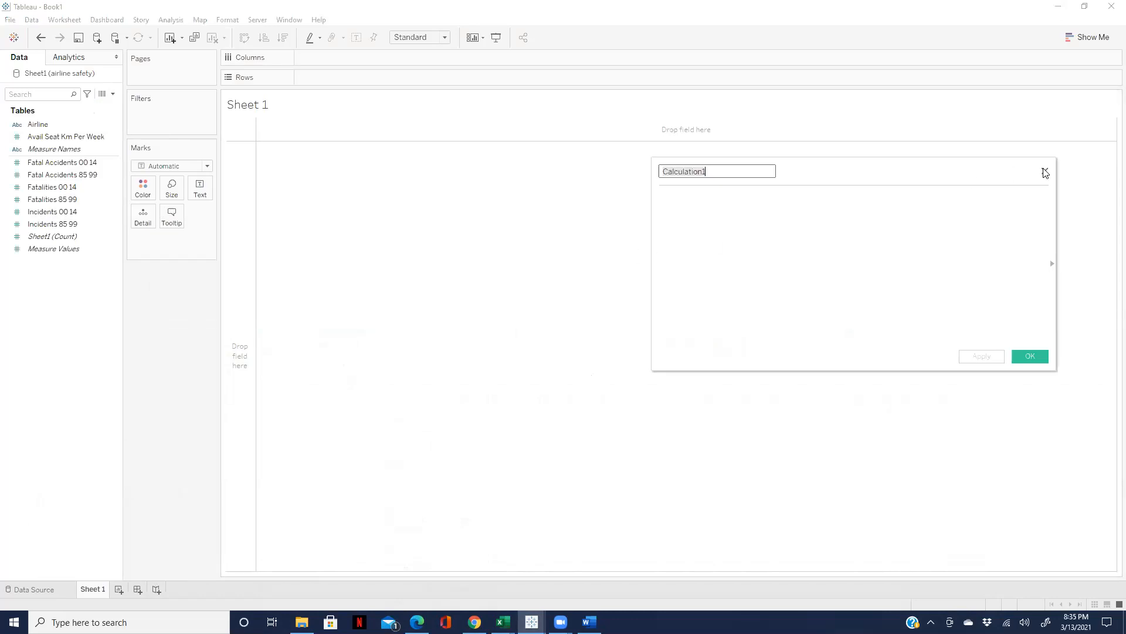
{"action": "left_click", "coordinate": [1045, 171]}
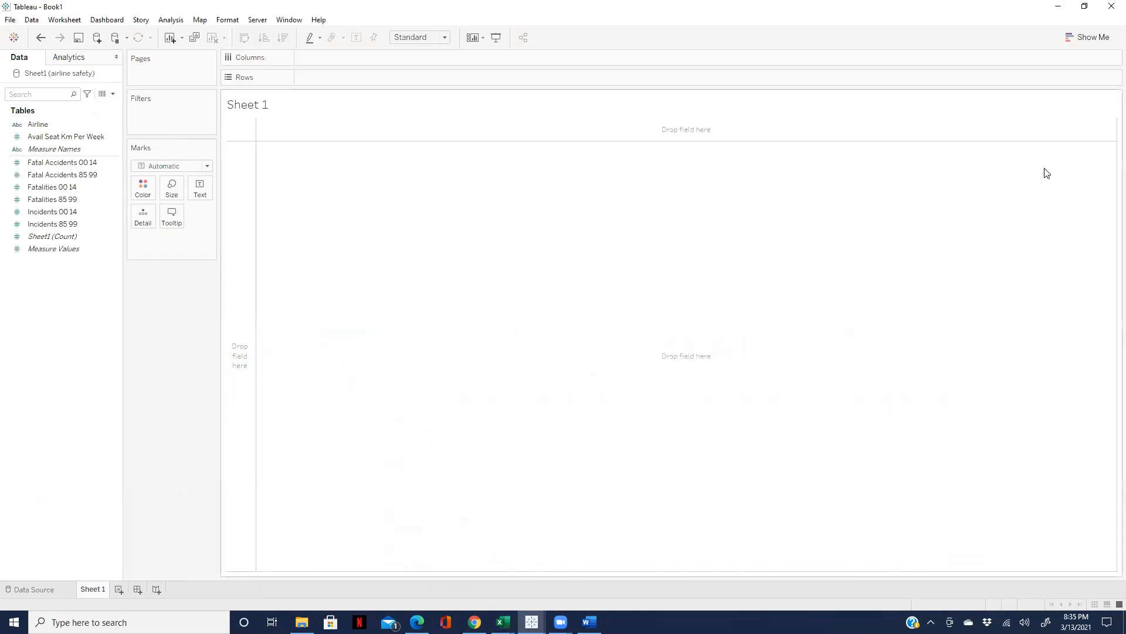
Step: Start a calculated field named Accident with the formula [Fatal Accidents 00 14] + [Fatal Accidents 85 99]
{"action": "left_click", "coordinate": [171, 20]}
{"action": "left_click", "coordinate": [226, 248]}
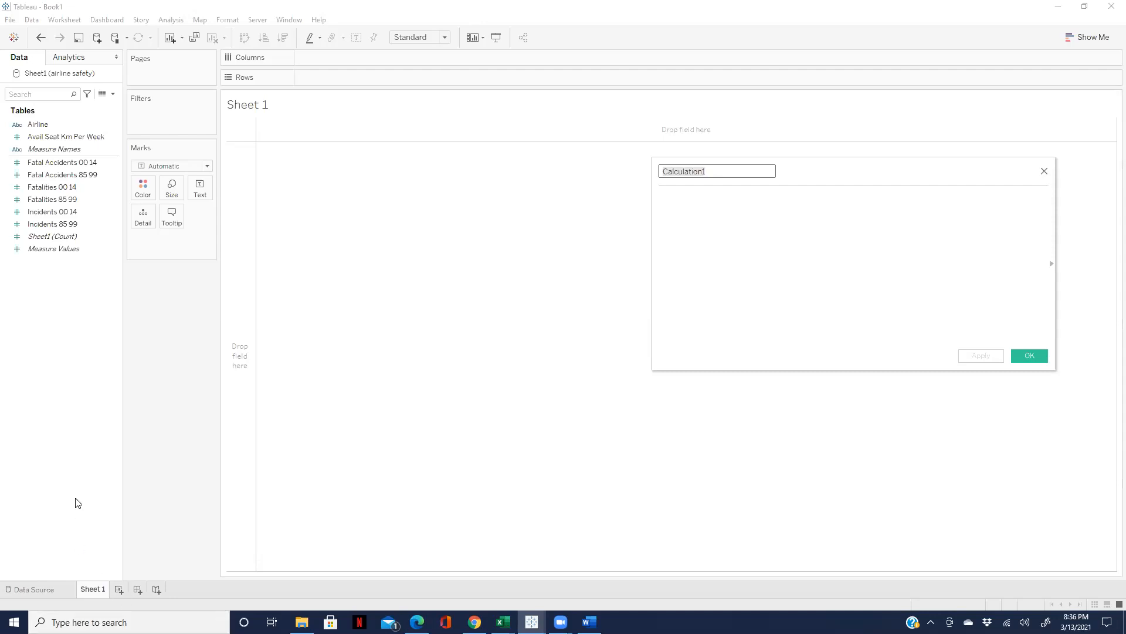
{"action": "type", "text": "Accident"}
{"action": "left_click", "coordinate": [78, 249]}
{"action": "left_click", "coordinate": [73, 175]}
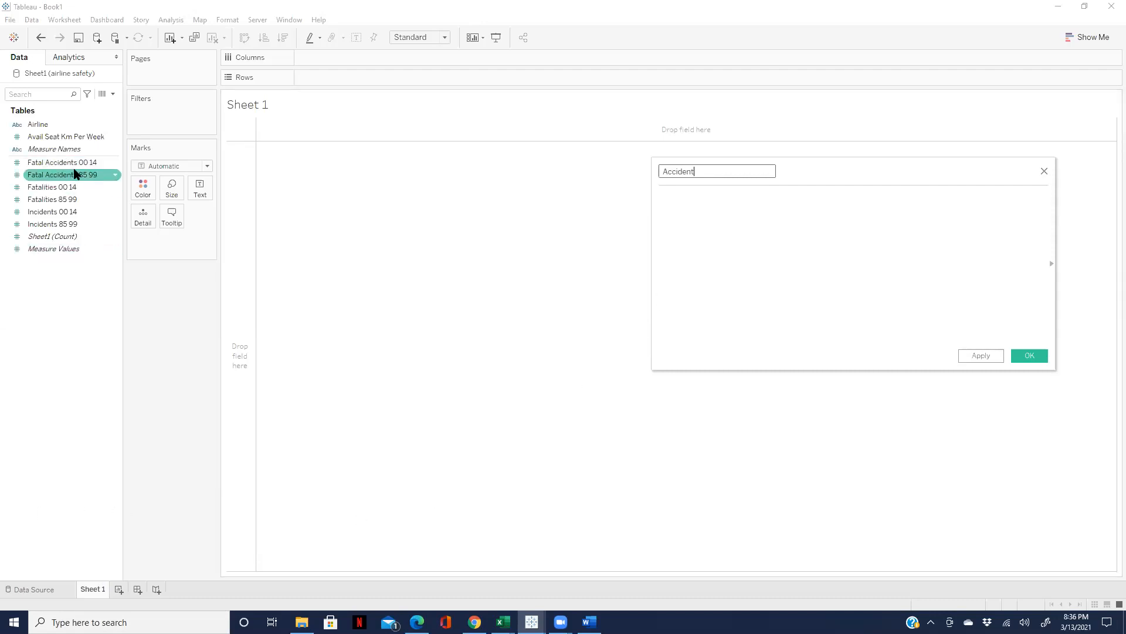
{"action": "left_click", "coordinate": [62, 163]}
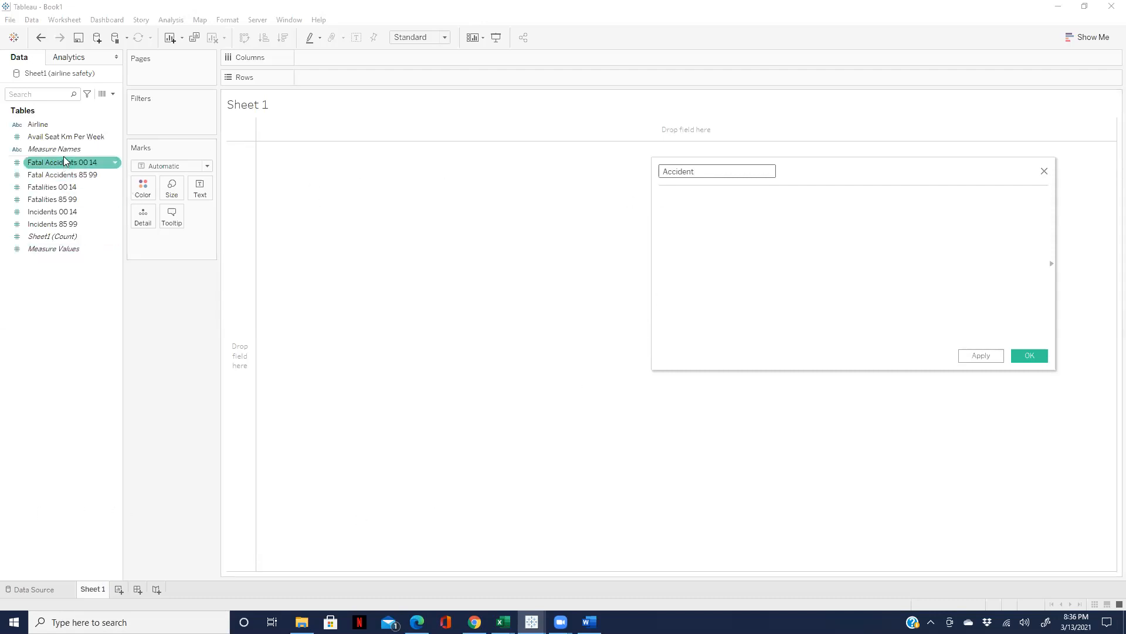
{"action": "left_click_drag", "start_coordinate": [62, 163], "coordinate": [722, 206]}
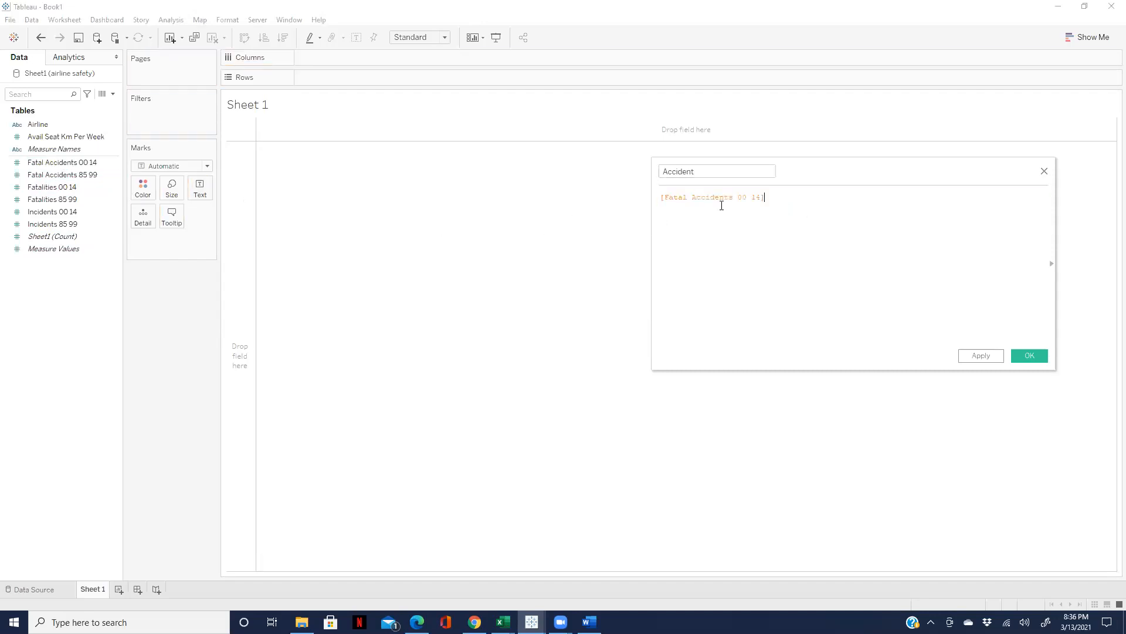
{"action": "type", "text": "+"}
{"action": "left_click", "coordinate": [66, 173]}
{"action": "left_click_drag", "start_coordinate": [67, 174], "coordinate": [852, 198]}
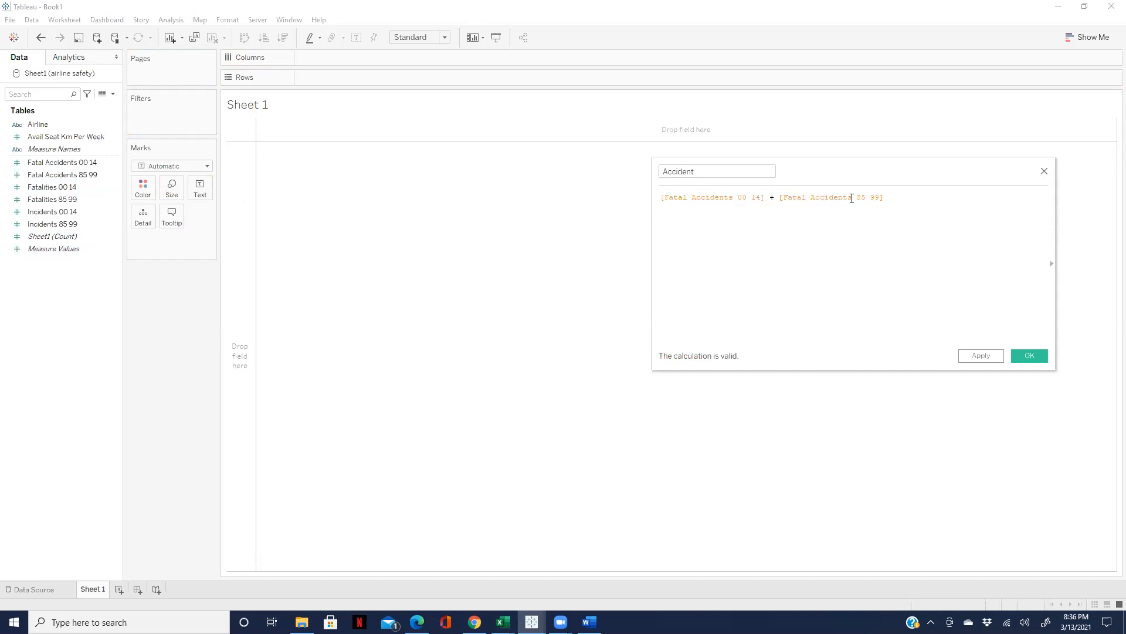
Step: Show Fatal Accidents 00 14 and Fatal Accidents 85 99 as text on Sheet 1, and save the Accident calculated field
{"action": "left_click", "coordinate": [61, 164]}
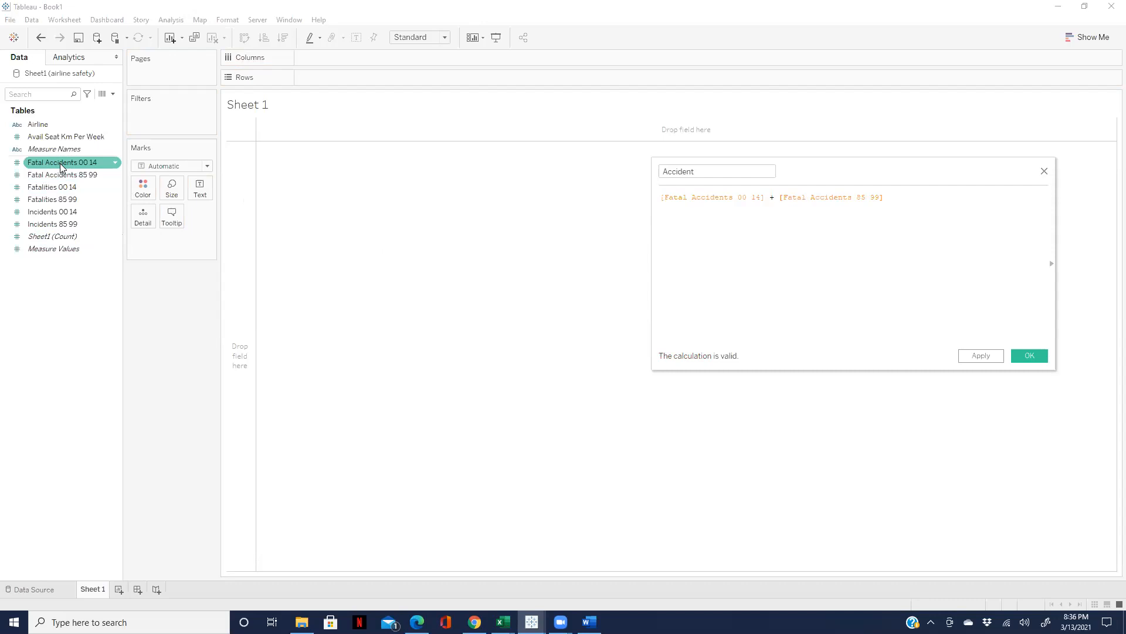
{"action": "left_click_drag", "start_coordinate": [61, 167], "coordinate": [201, 193]}
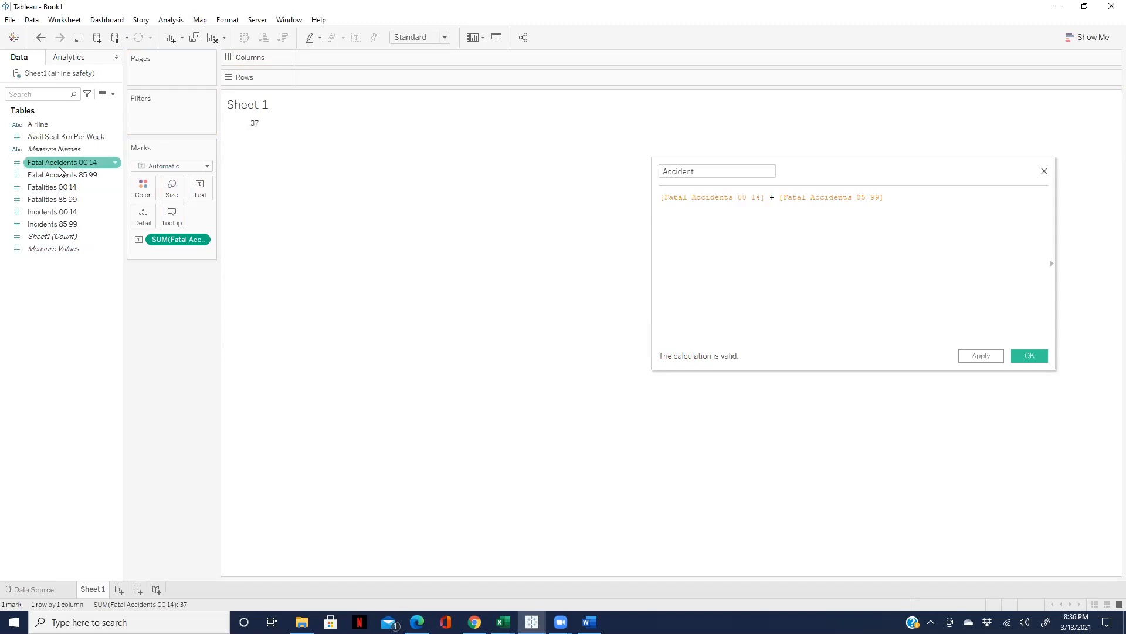
{"action": "left_click_drag", "start_coordinate": [59, 174], "coordinate": [192, 187]}
{"action": "mouse_move", "coordinate": [254, 131]}
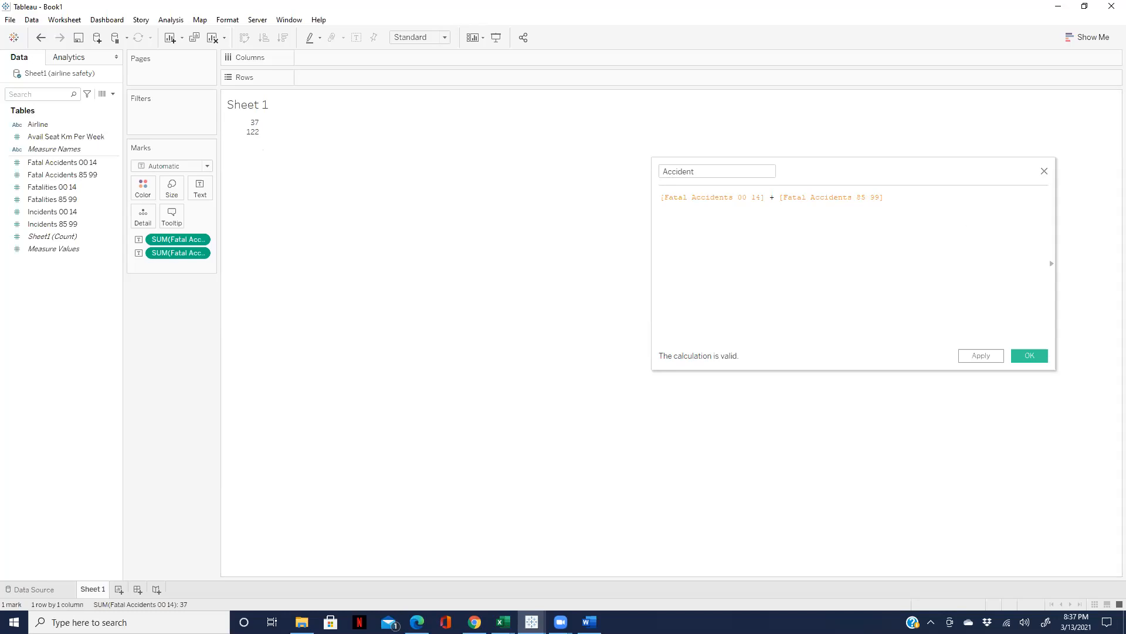
{"action": "left_click", "coordinate": [1029, 355]}
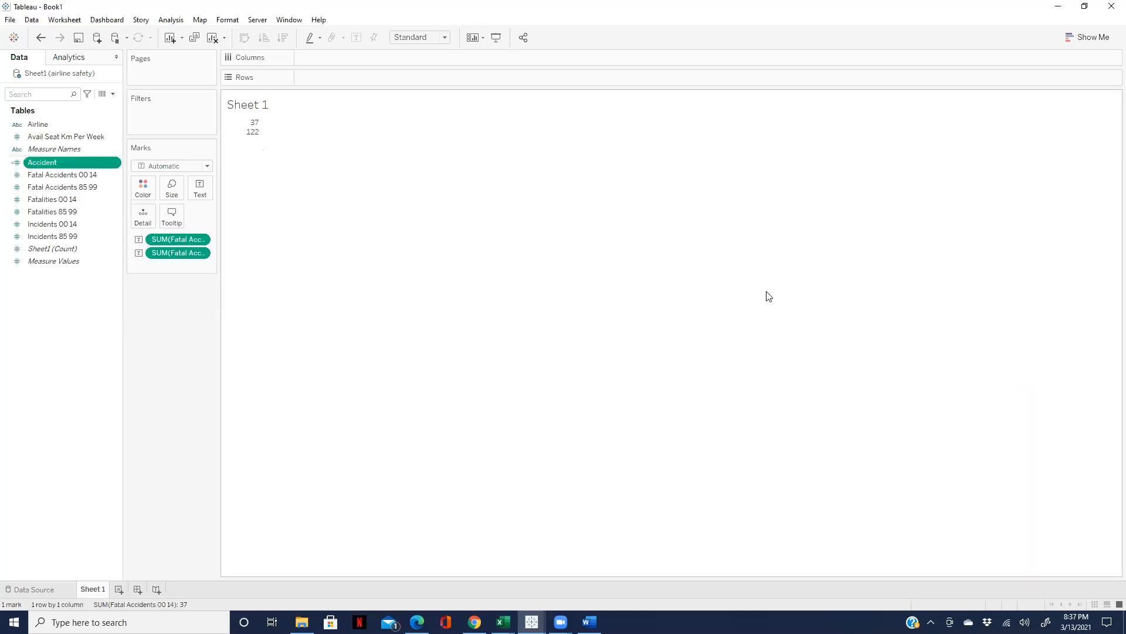
Step: Add Accident as text to compare it with the two Fatal Accidents sums, and remove all three fields from the sheet
{"action": "left_click_drag", "start_coordinate": [54, 162], "coordinate": [201, 194]}
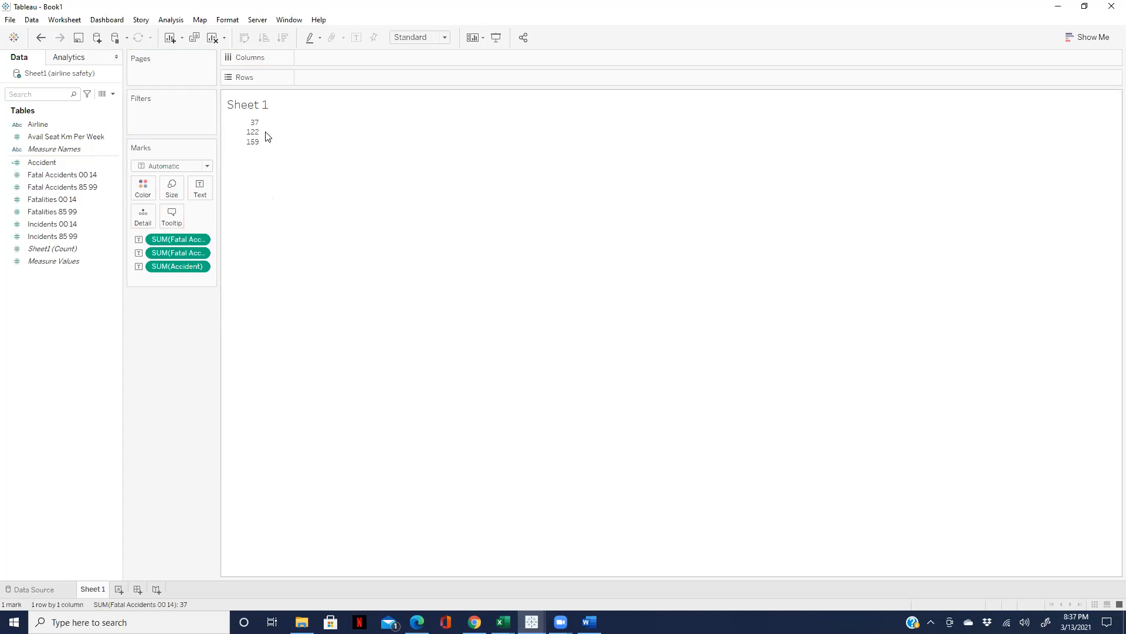
{"action": "left_click_drag", "start_coordinate": [173, 252], "coordinate": [199, 293]}
{"action": "left_click_drag", "start_coordinate": [176, 239], "coordinate": [206, 329]}
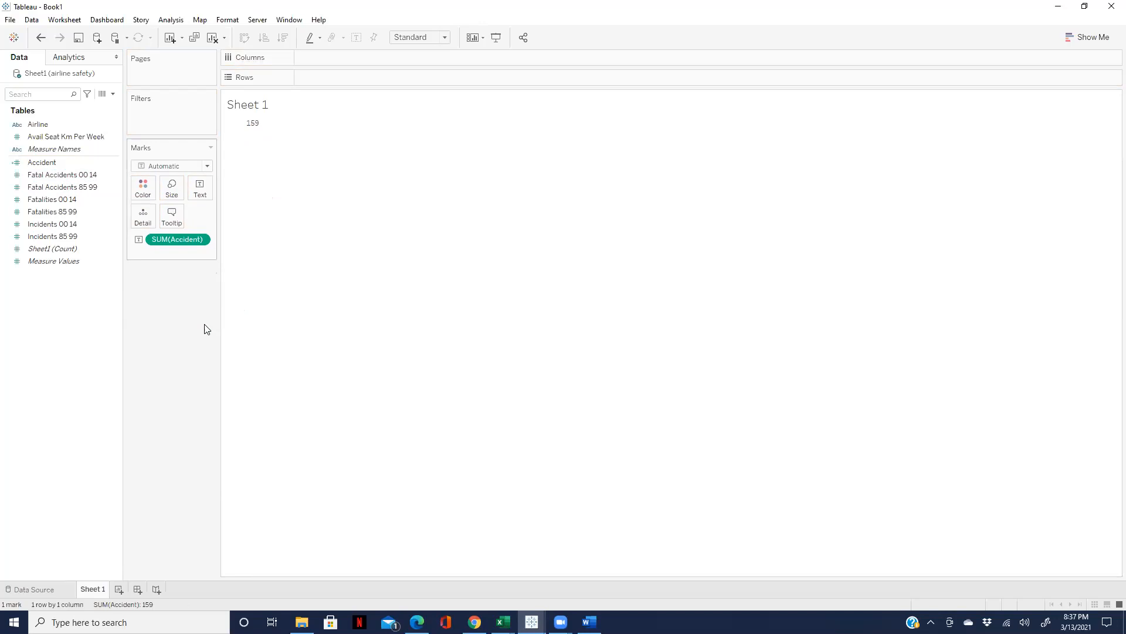
{"action": "left_click_drag", "start_coordinate": [177, 238], "coordinate": [480, 538]}
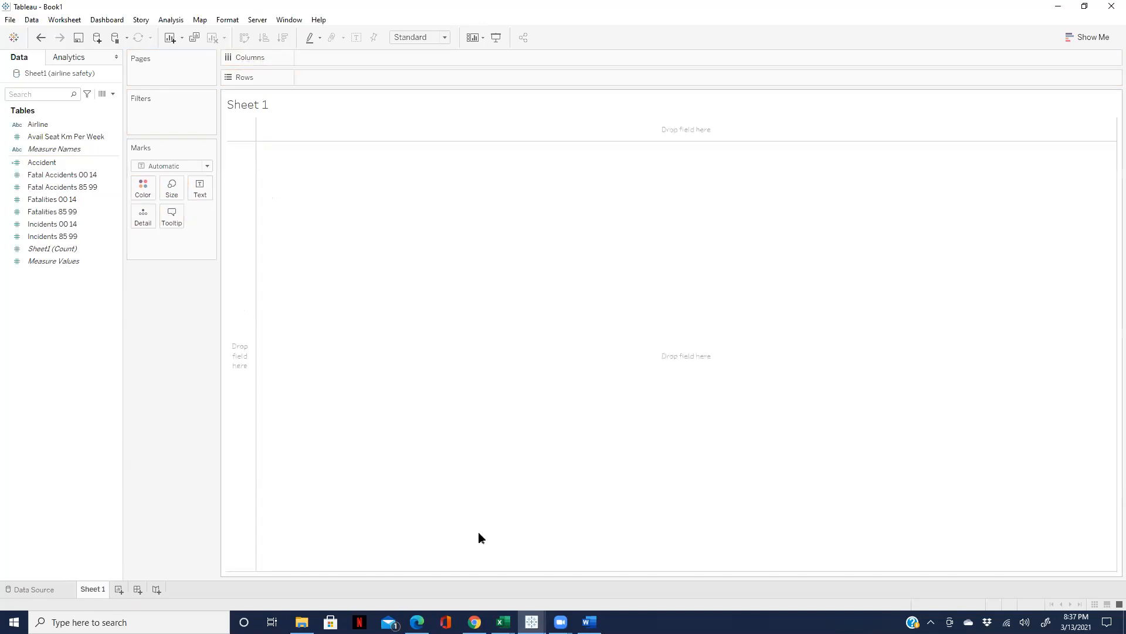
Step: Review the data evaluation rules for accidents and incidents in the Jira PM workbook's RA 1001 sheet, and return to Tableau's Book1
{"action": "mouse_move", "coordinate": [503, 621]}
{"action": "left_click", "coordinate": [458, 575]}
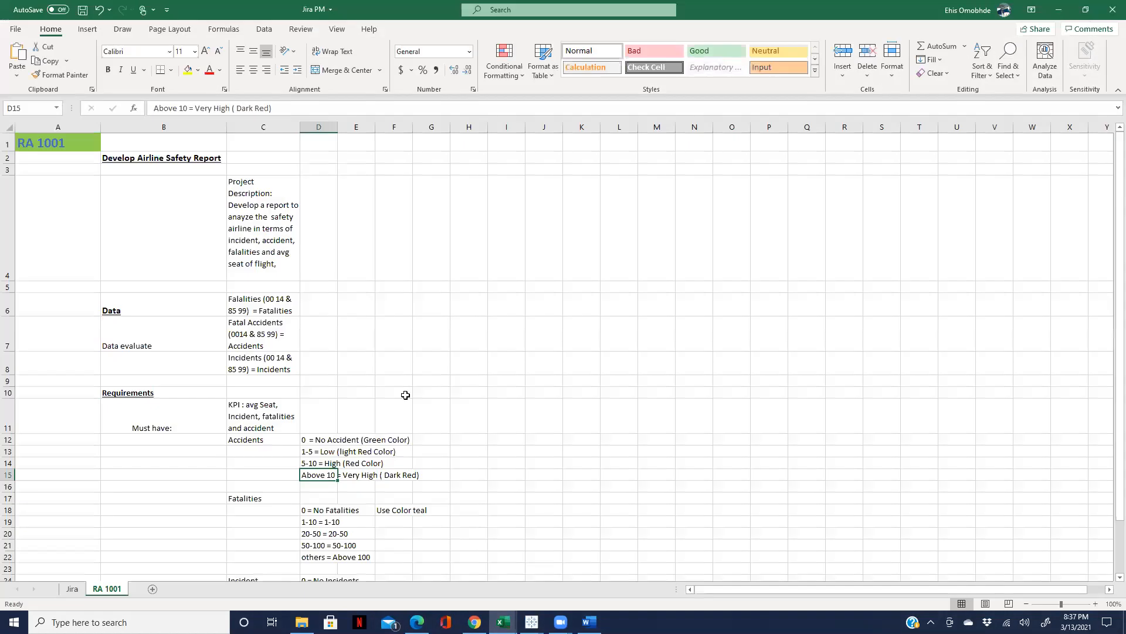
{"action": "left_click", "coordinate": [279, 344]}
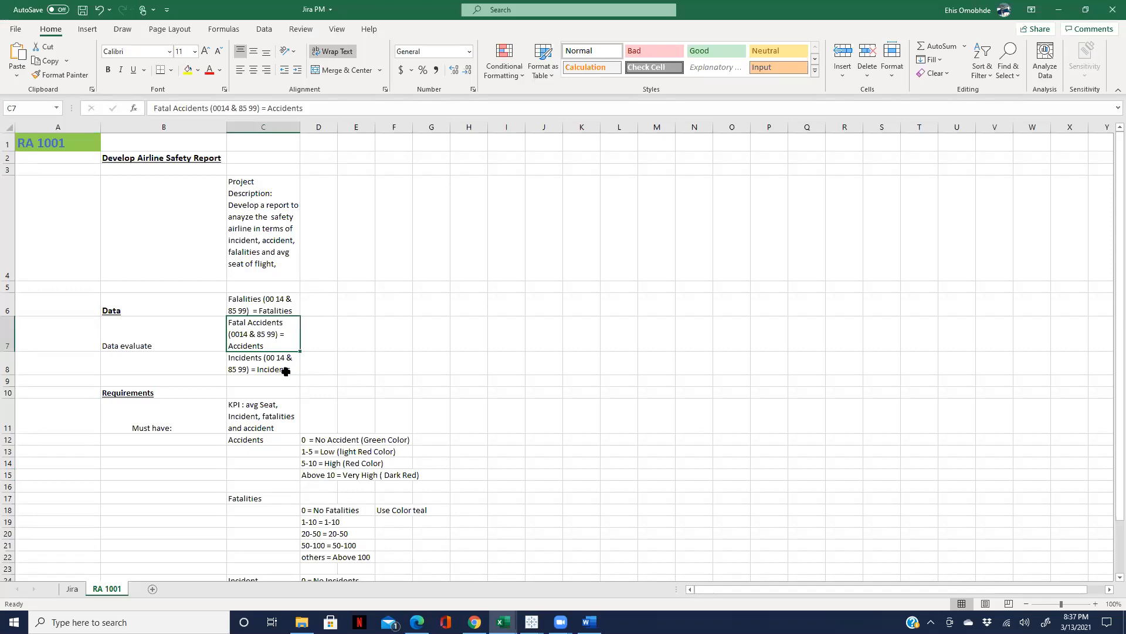
{"action": "mouse_move", "coordinate": [531, 621]}
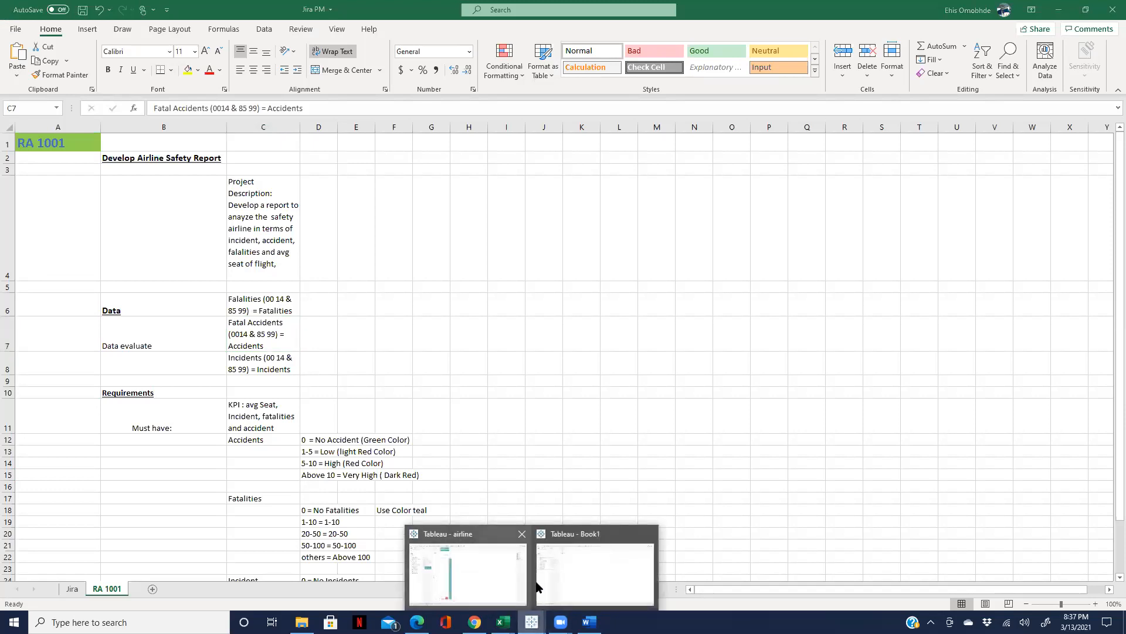
{"action": "left_click", "coordinate": [558, 573]}
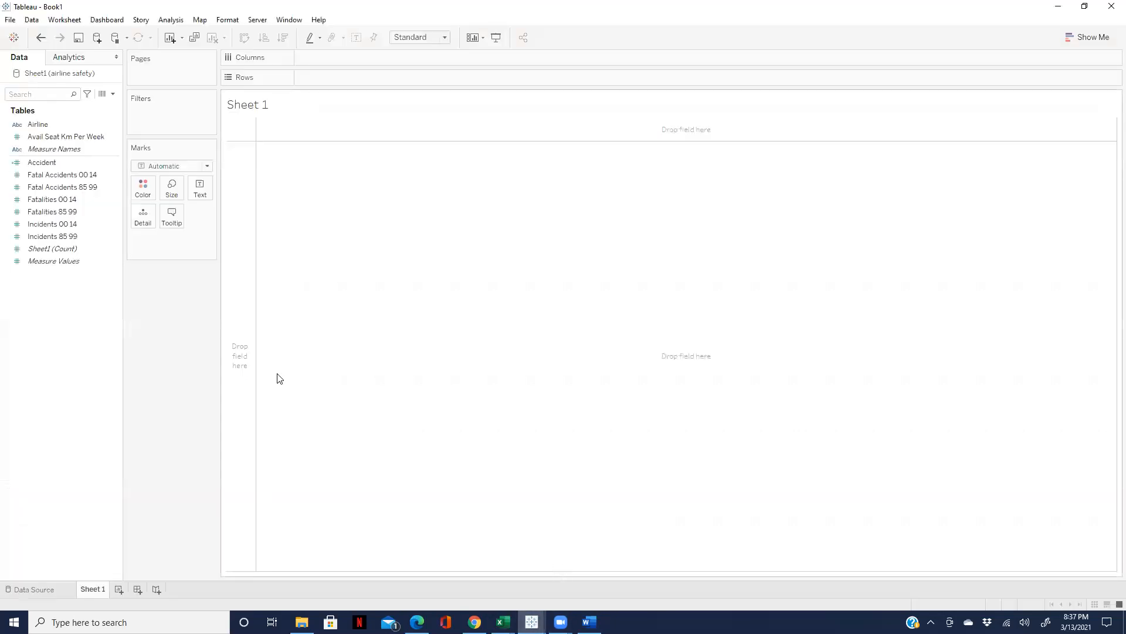
Step: Start a calculated field named Incident with the formula [Incidents 00 14] + [Incidents 85 99]
{"action": "left_click", "coordinate": [113, 94]}
{"action": "left_click", "coordinate": [84, 105]}
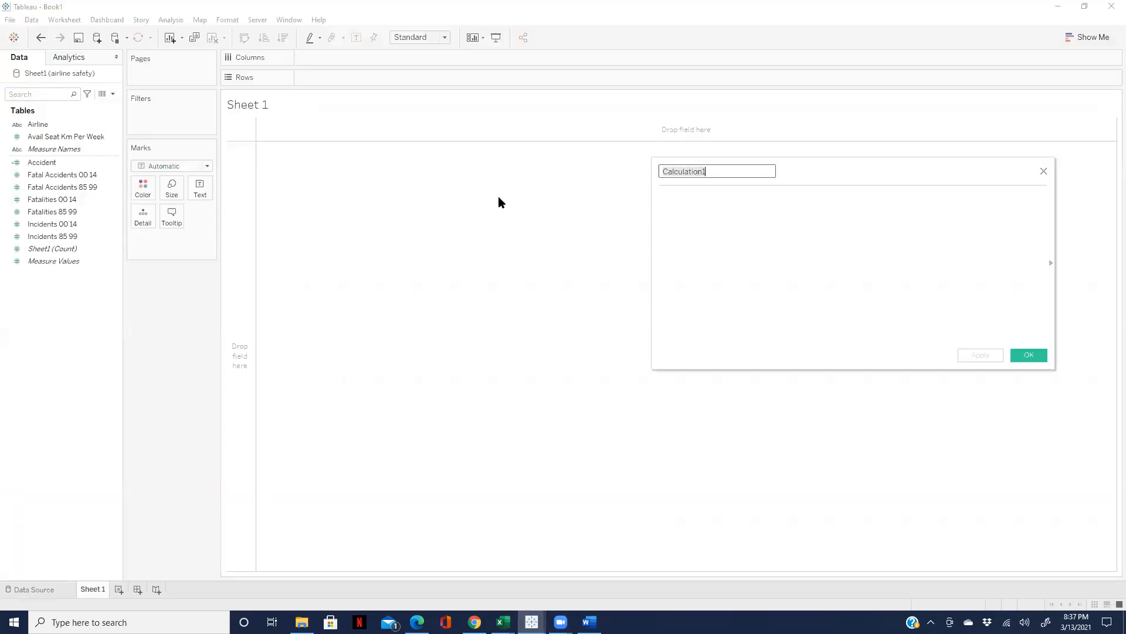
{"action": "type", "text": "Inci"}
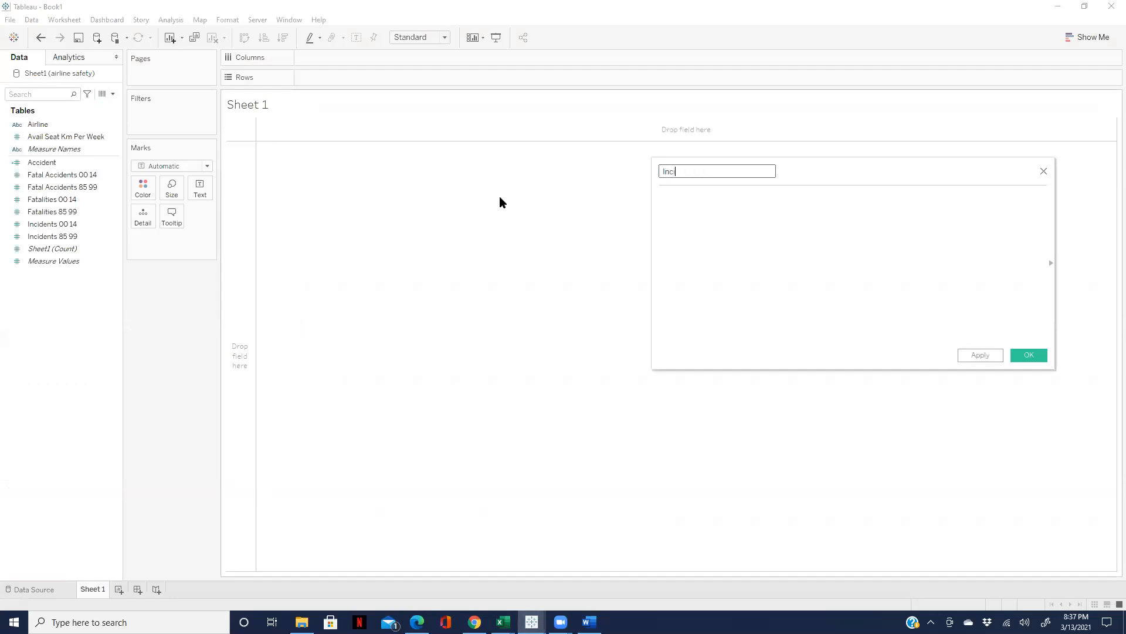
{"action": "type", "text": "dence"}
{"action": "key", "text": "BackSpace"}
{"action": "key", "text": "BackSpace"}
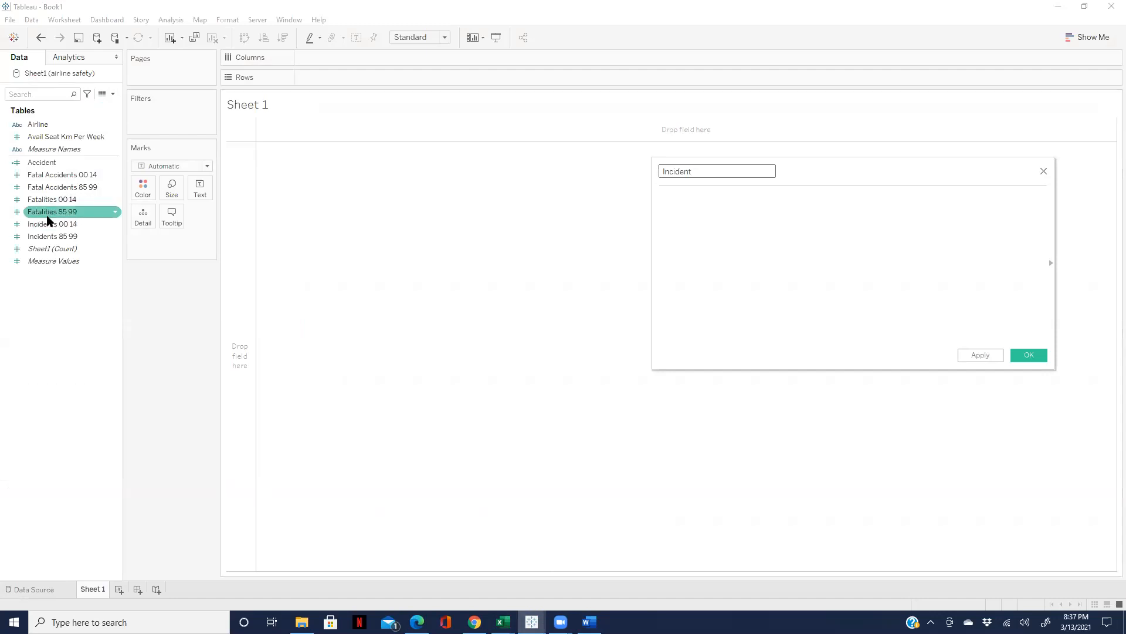
{"action": "left_click_drag", "start_coordinate": [50, 224], "coordinate": [691, 207]}
{"action": "type", "text": "+"}
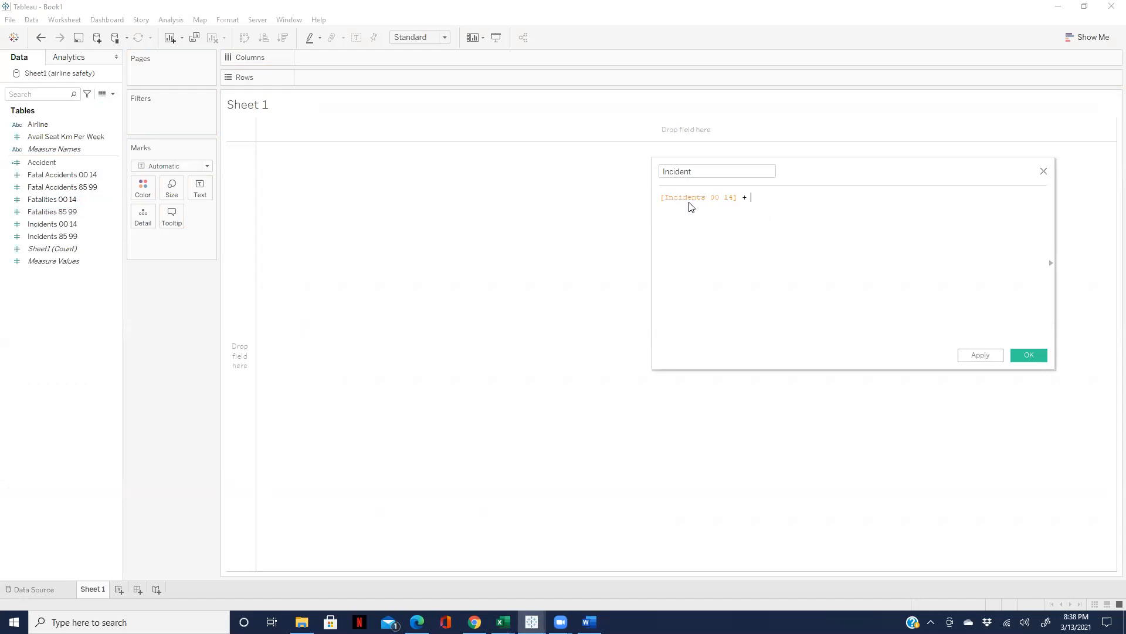
{"action": "left_click_drag", "start_coordinate": [47, 236], "coordinate": [801, 202]}
Step: Show Incidents 00 14 and Incidents 85 99 as text on Sheet 1, and save the Incident calculated field
{"action": "left_click_drag", "start_coordinate": [48, 224], "coordinate": [198, 195]}
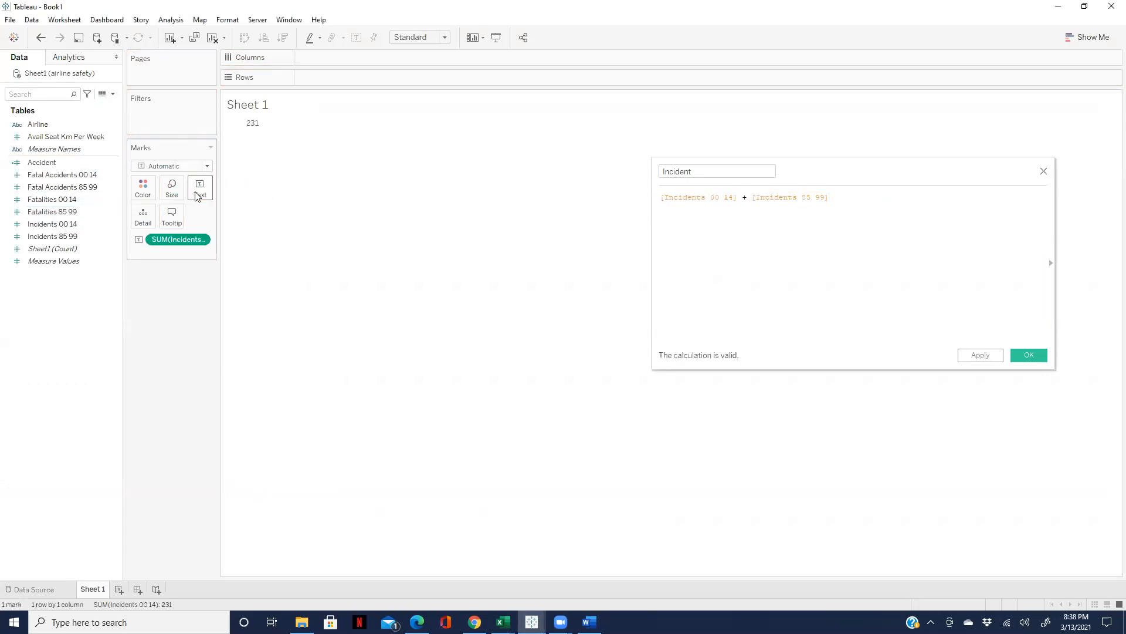
{"action": "left_click", "coordinate": [50, 238]}
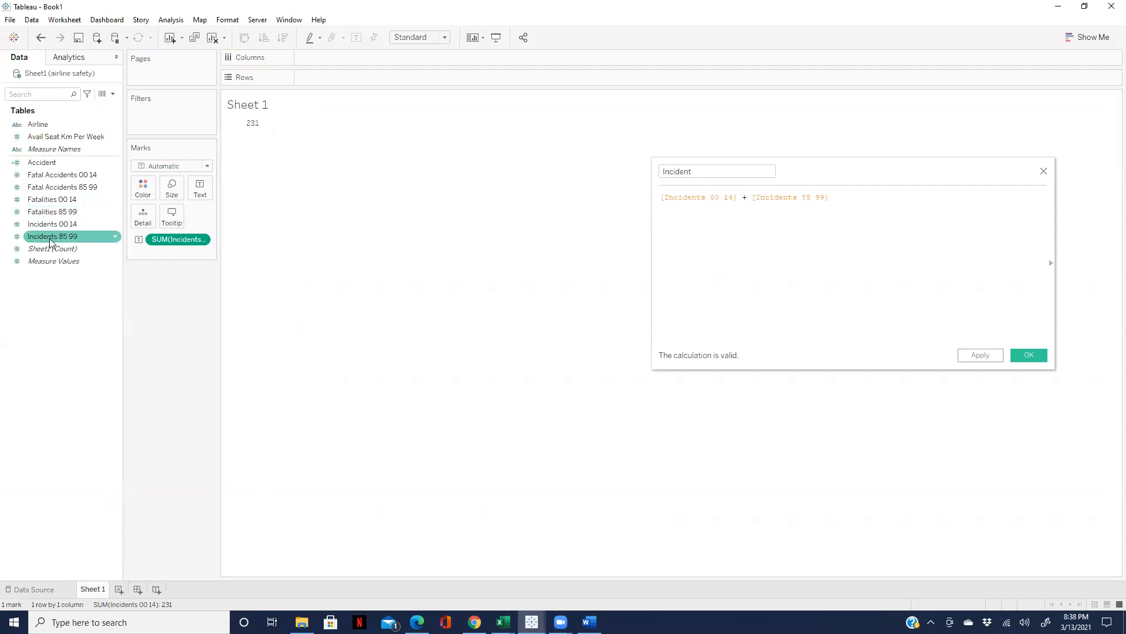
{"action": "left_click_drag", "start_coordinate": [50, 240], "coordinate": [194, 194]}
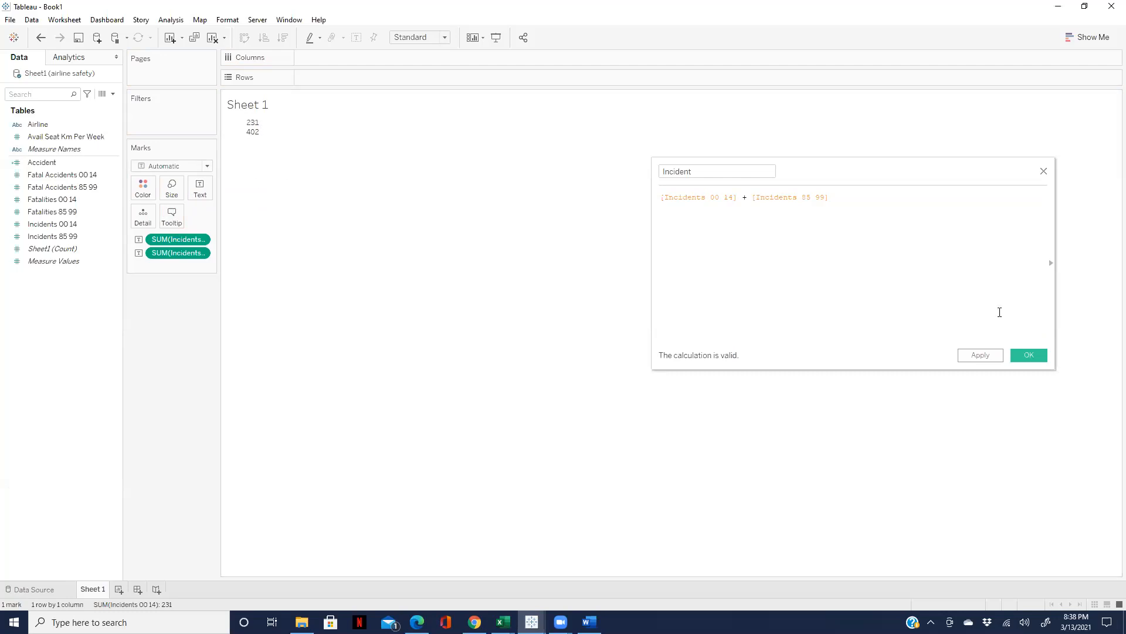
{"action": "left_click", "coordinate": [1027, 357]}
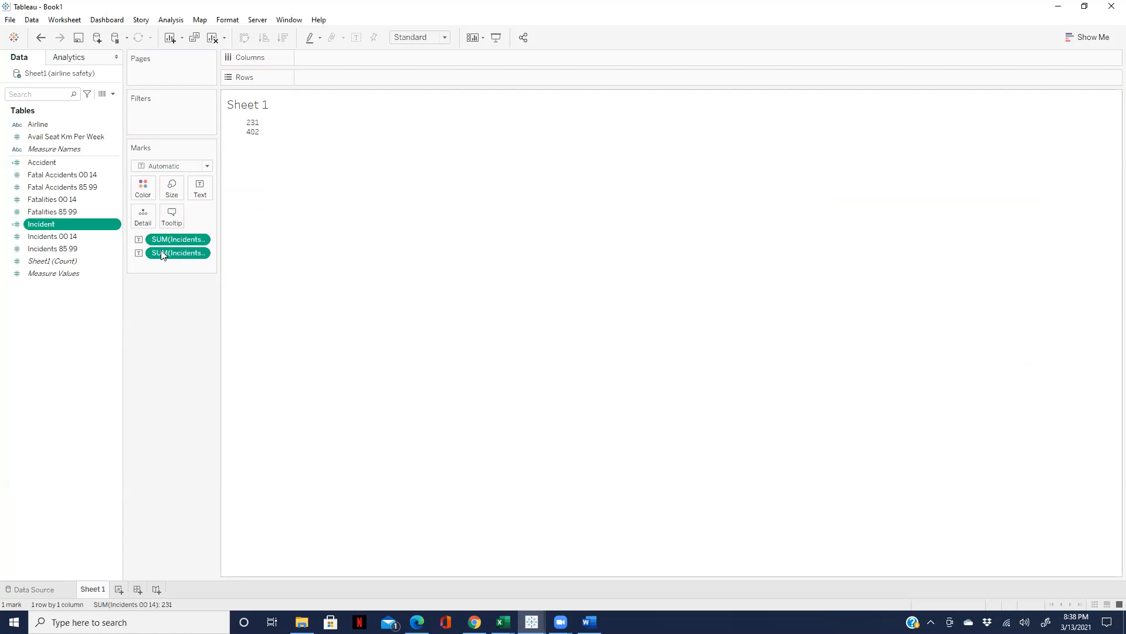
Step: Add Incident as text to compare it with the two Incidents sums, and clear the sheet
{"action": "left_click_drag", "start_coordinate": [108, 224], "coordinate": [198, 195]}
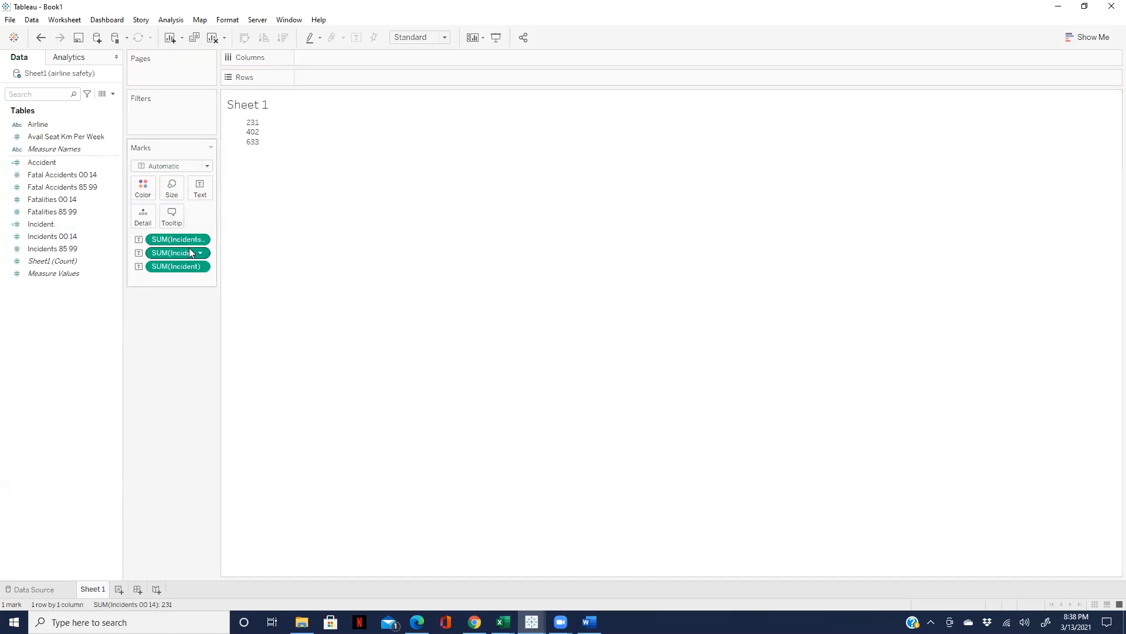
{"action": "left_click", "coordinate": [212, 37]}
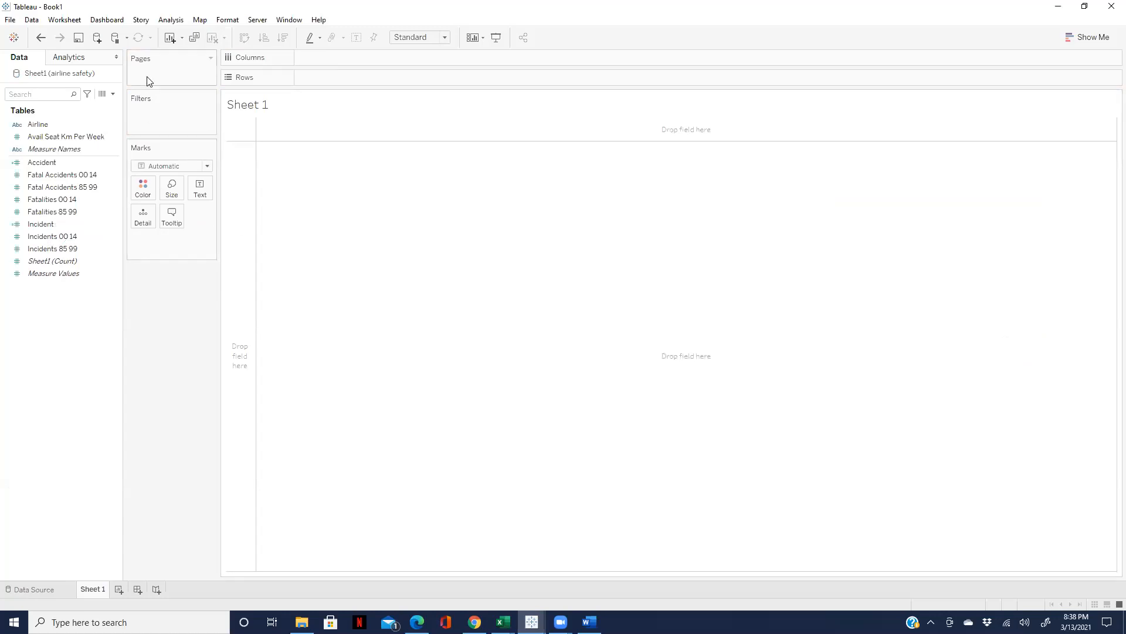
{"action": "left_click", "coordinate": [113, 95]}
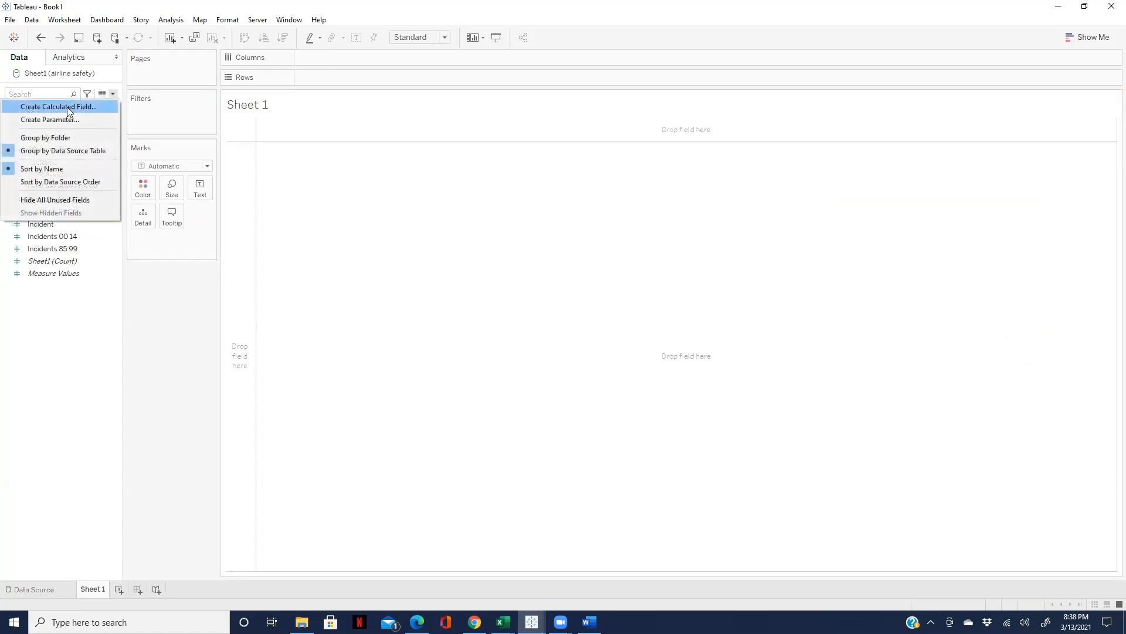
{"action": "left_click", "coordinate": [69, 107]}
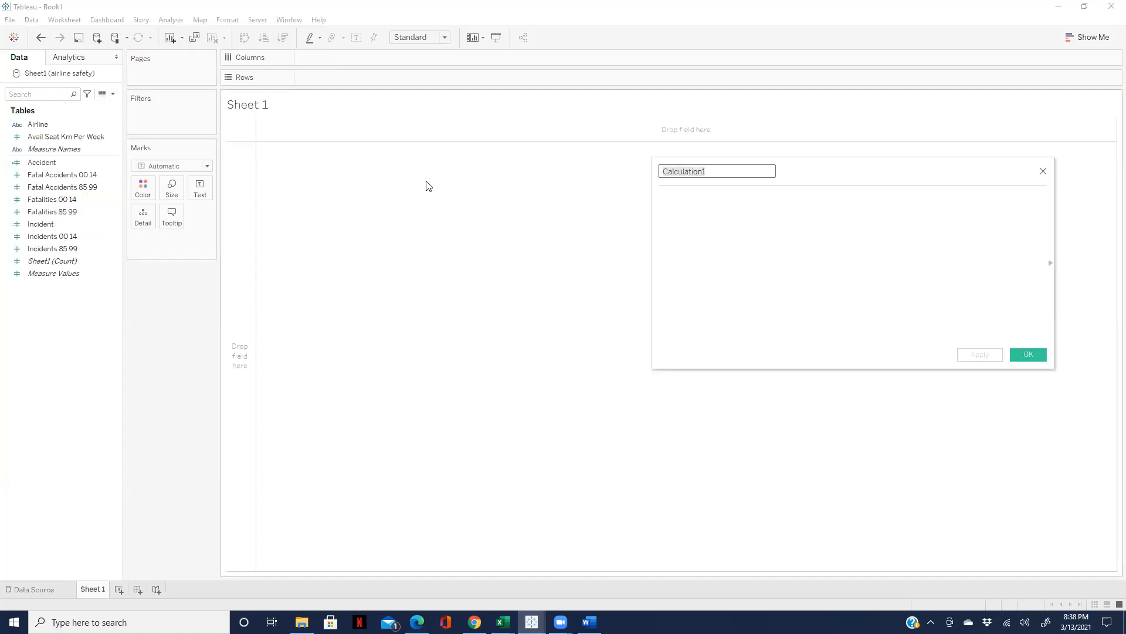
{"action": "type", "text": "Acc"}
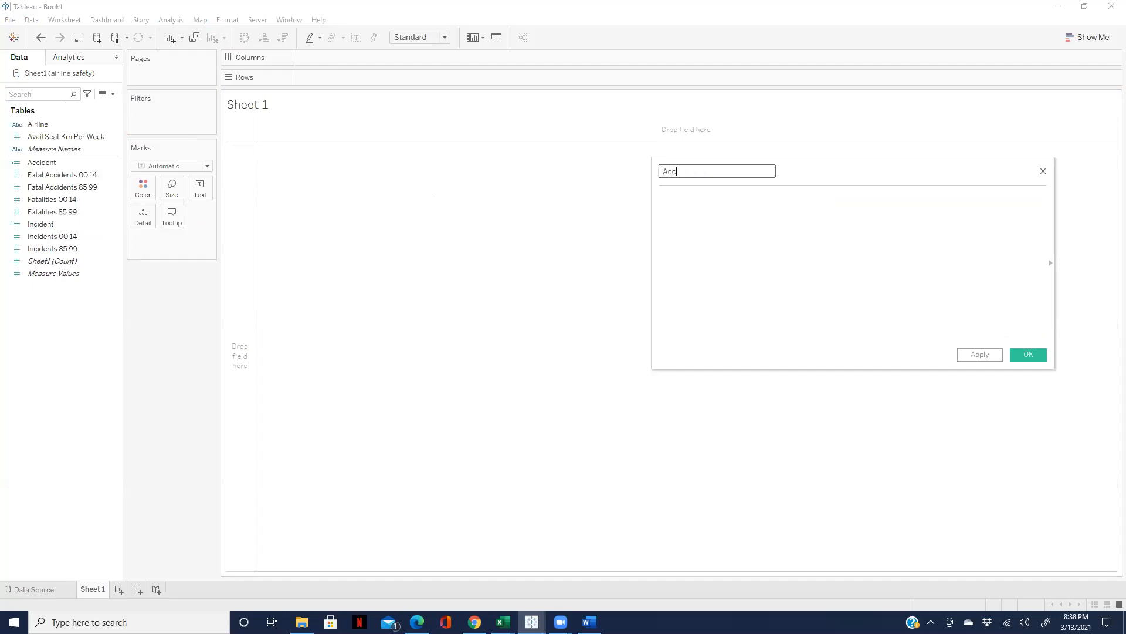
{"action": "mouse_move", "coordinate": [503, 622]}
{"action": "left_click", "coordinate": [426, 586]}
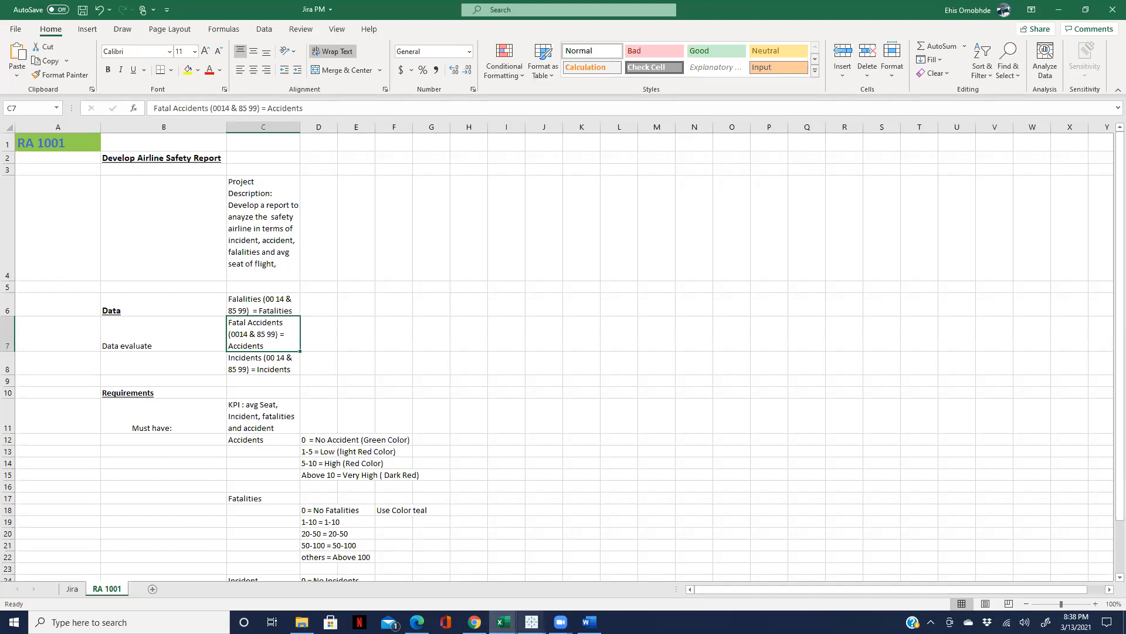
{"action": "mouse_move", "coordinate": [532, 622]}
{"action": "left_click", "coordinate": [598, 581]}
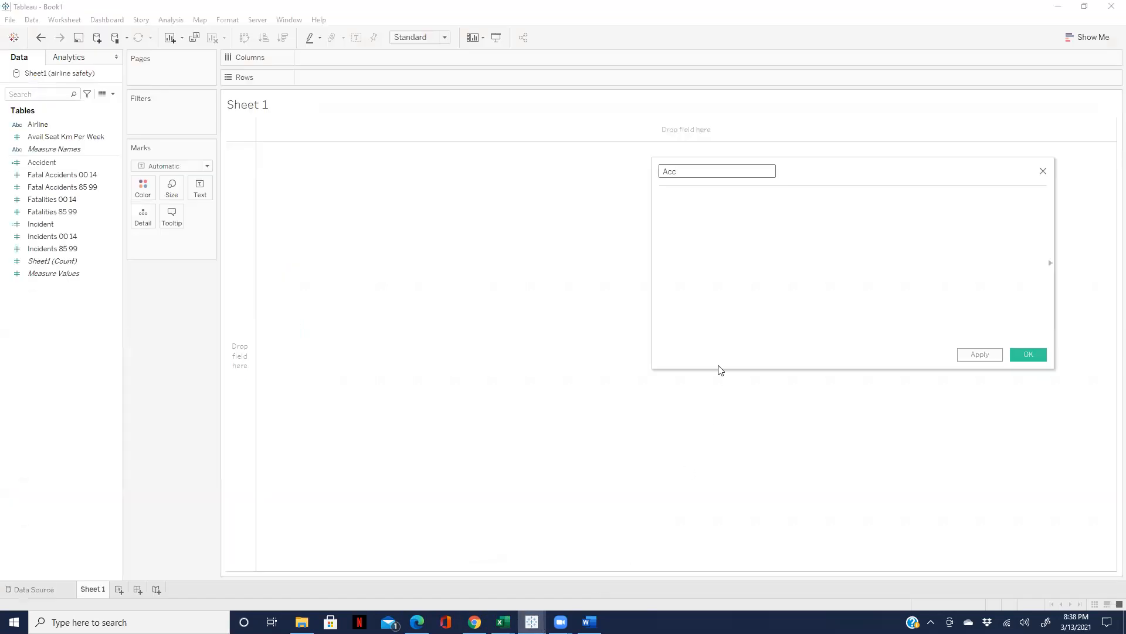
{"action": "type", "text": "dents"}
{"action": "left_click", "coordinate": [69, 185]}
{"action": "left_click_drag", "start_coordinate": [62, 174], "coordinate": [704, 213]}
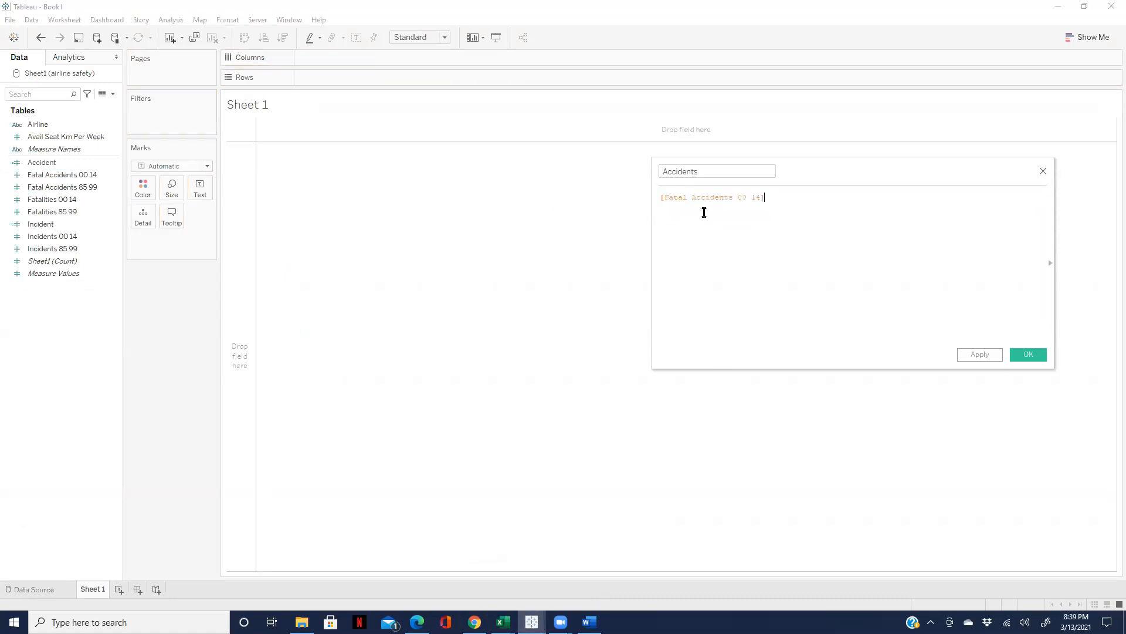
{"action": "type", "text": "+"}
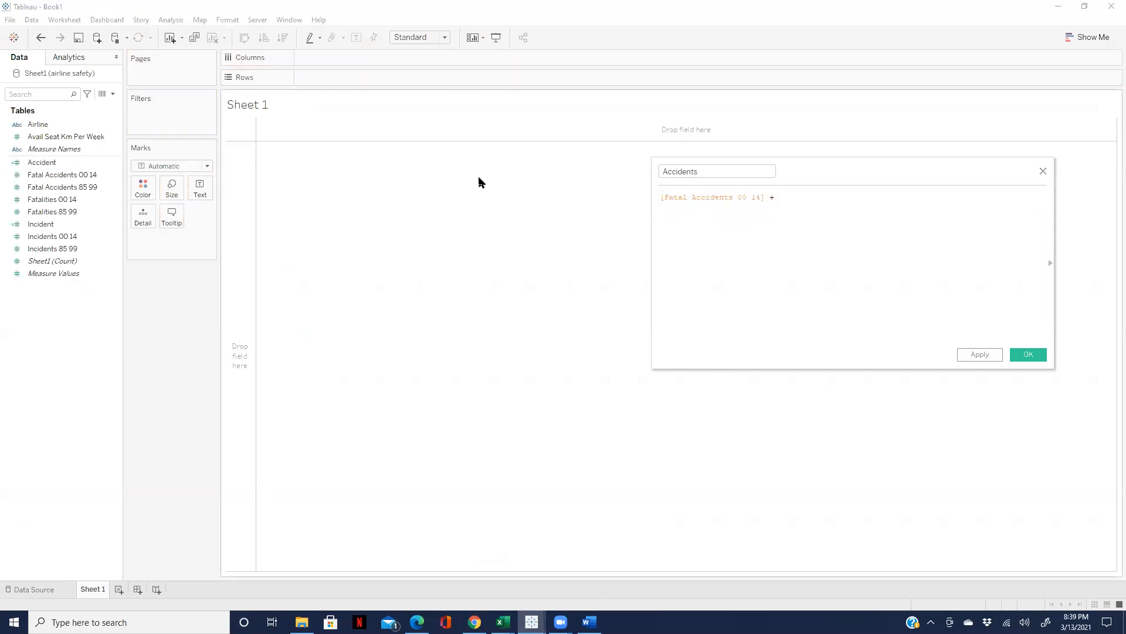
{"action": "left_click_drag", "start_coordinate": [62, 186], "coordinate": [887, 202]}
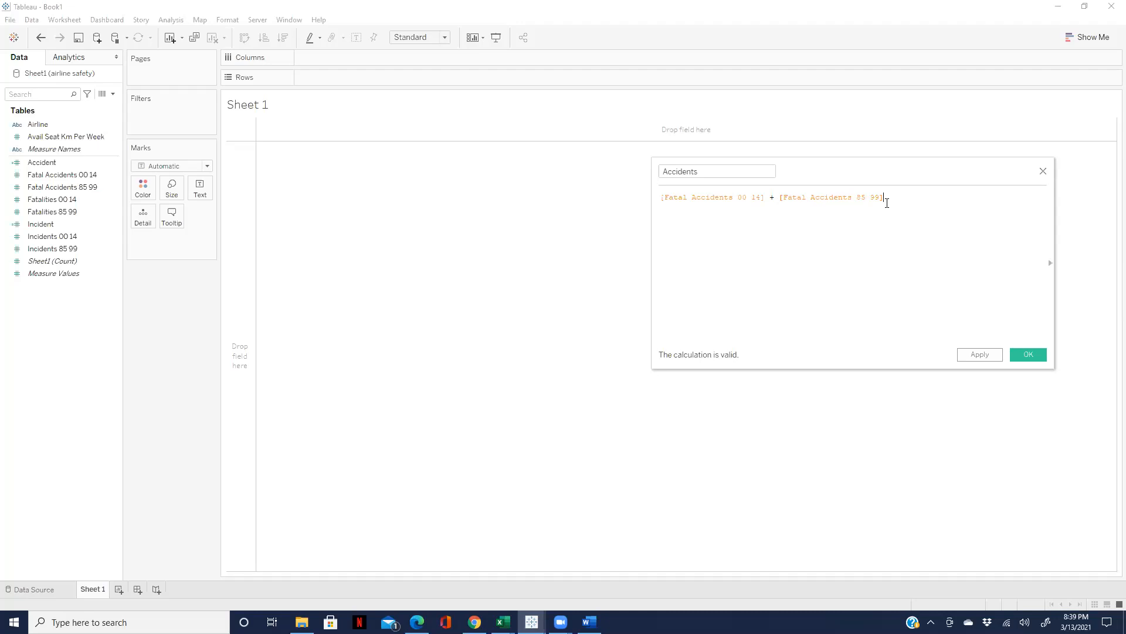
{"action": "left_click", "coordinate": [1043, 171]}
Step: Open the existing Accident calculated field to check its formula, and close it without changes
{"action": "left_click", "coordinate": [113, 163]}
{"action": "left_click", "coordinate": [113, 164]}
{"action": "left_click", "coordinate": [142, 221]}
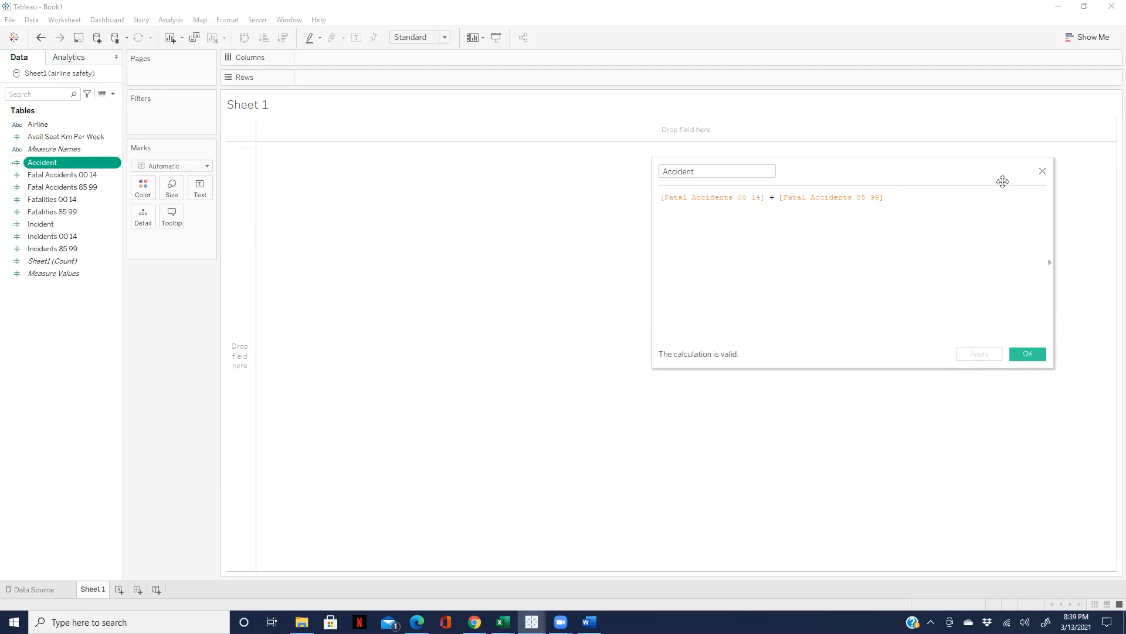
{"action": "left_click", "coordinate": [1043, 172]}
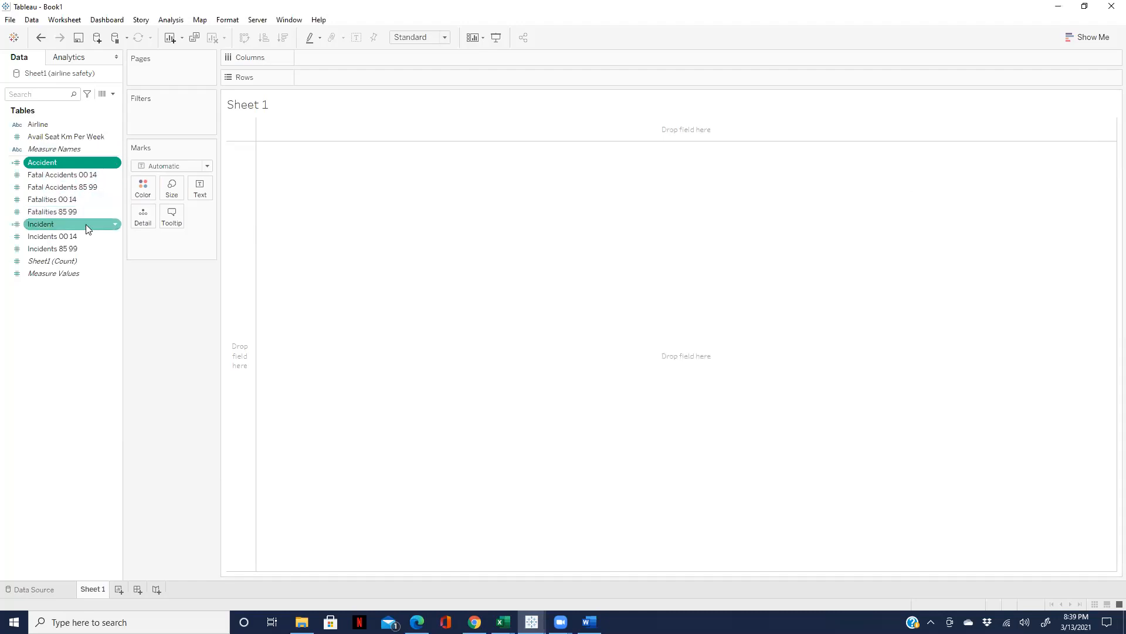
Step: Create a calculated field named Fatalities with the formula [Fatalities 00 14] + [Fatalities 85 99]
{"action": "left_click", "coordinate": [114, 96]}
{"action": "left_click", "coordinate": [83, 108]}
{"action": "type", "text": "Fata"}
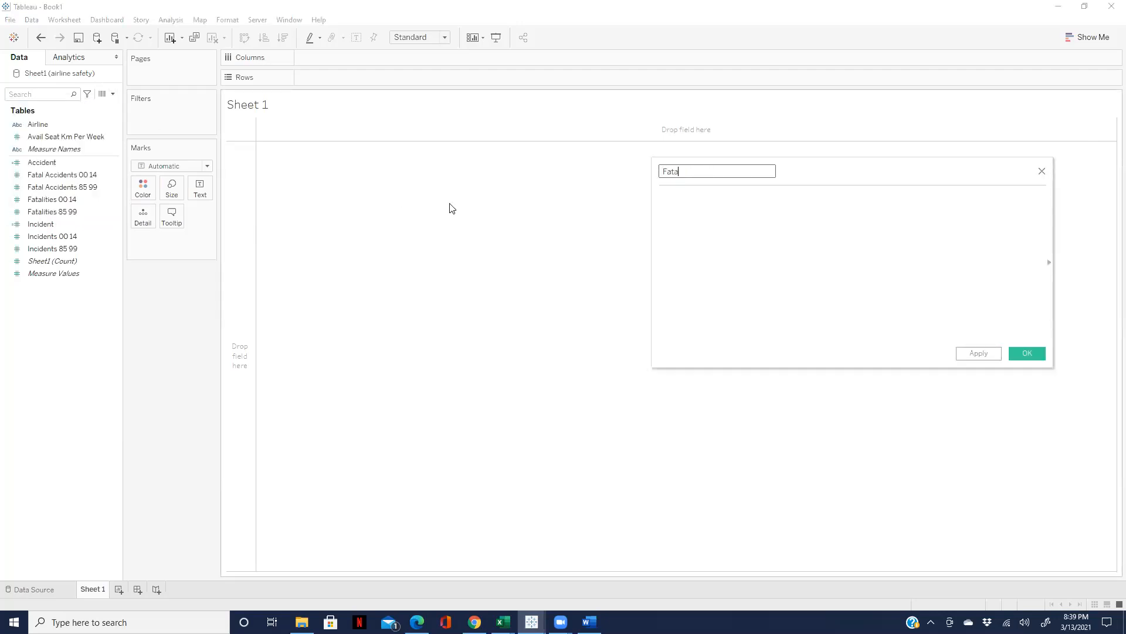
{"action": "type", "text": "litis"}
{"action": "type", "text": "ies"}
{"action": "left_click", "coordinate": [56, 214]}
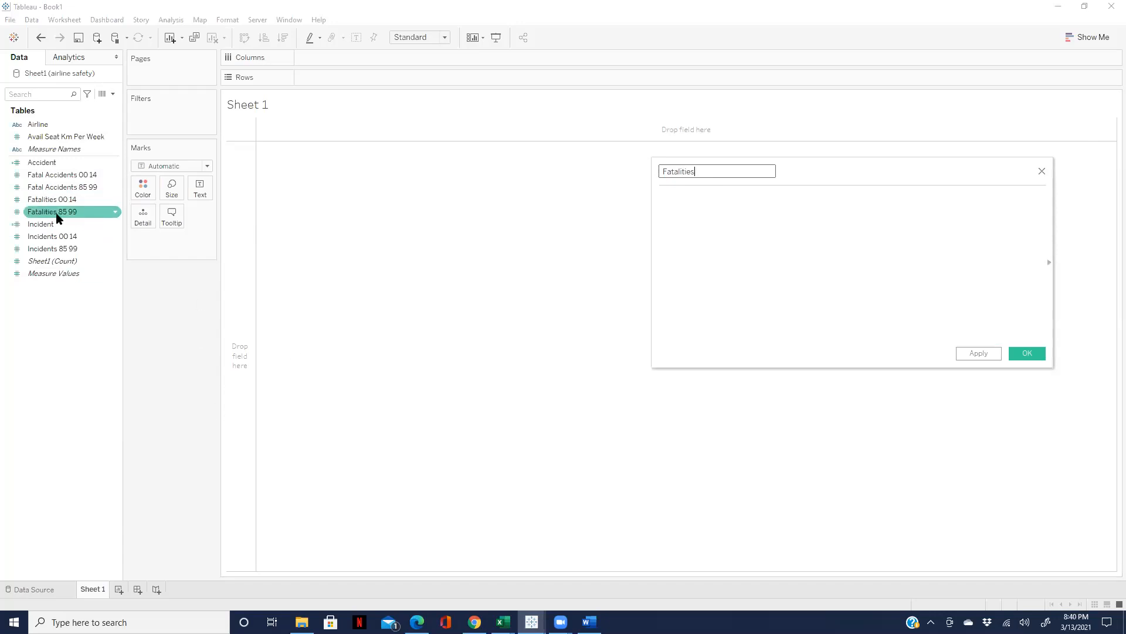
{"action": "left_click_drag", "start_coordinate": [43, 199], "coordinate": [691, 206]}
{"action": "type", "text": "+"}
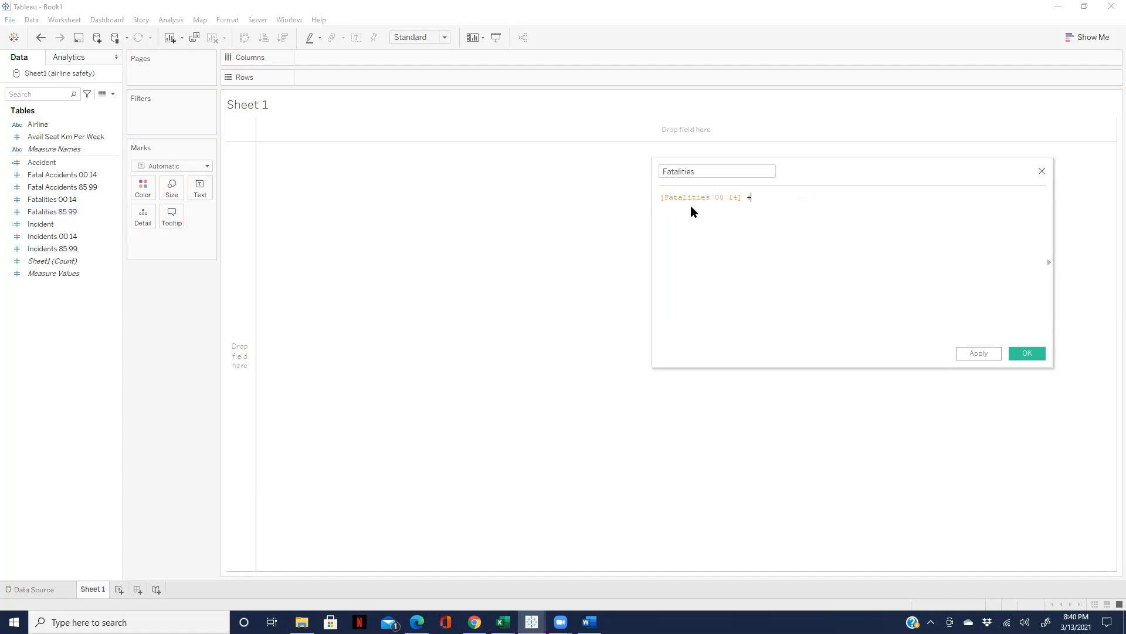
{"action": "left_click_drag", "start_coordinate": [58, 212], "coordinate": [817, 214]}
{"action": "left_click", "coordinate": [752, 198]}
{"action": "left_click", "coordinate": [1027, 354]}
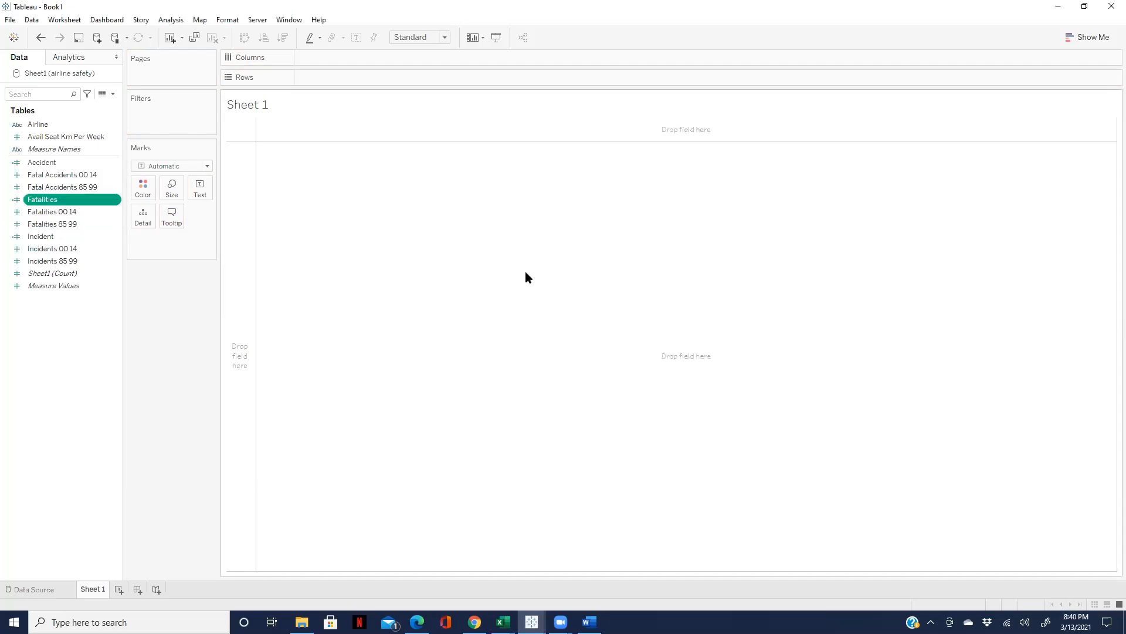
Step: Show Fatalities, Fatalities 00 14 and Fatalities 85 99 as text to compare their sums, and clear the sheet
{"action": "left_click_drag", "start_coordinate": [47, 204], "coordinate": [195, 194]}
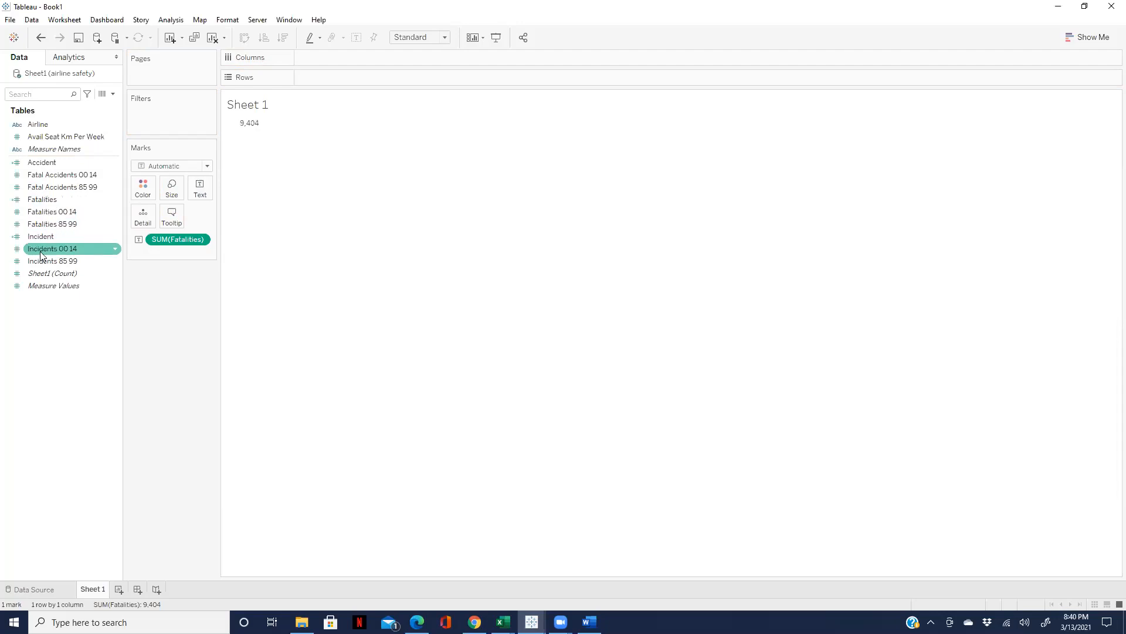
{"action": "left_click_drag", "start_coordinate": [37, 213], "coordinate": [203, 189]}
{"action": "left_click_drag", "start_coordinate": [52, 223], "coordinate": [198, 192]}
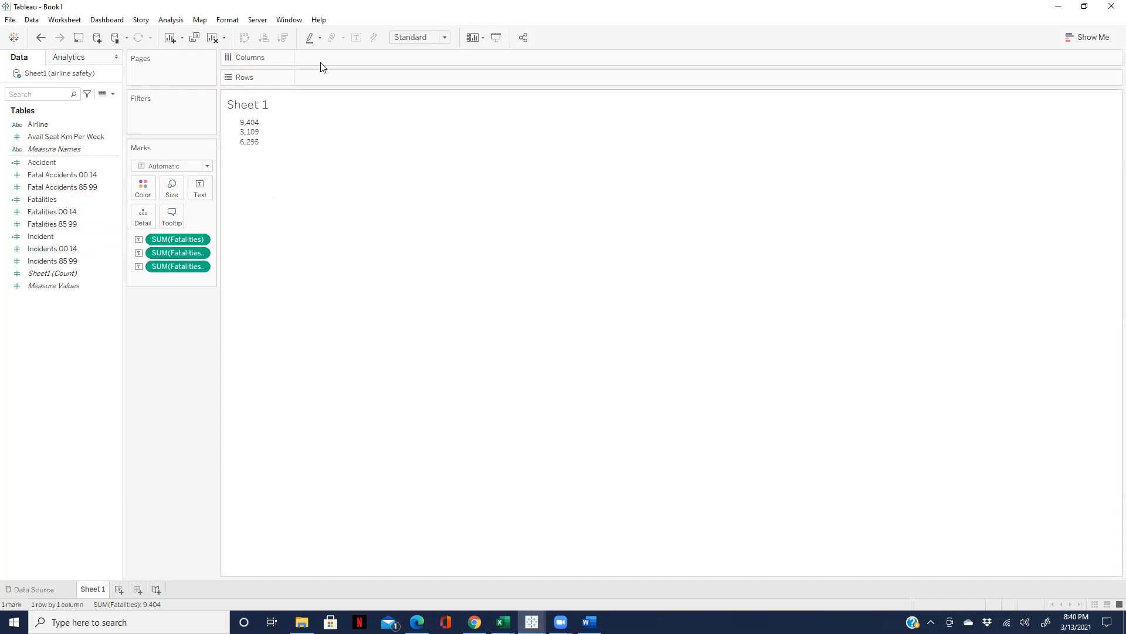
{"action": "left_click", "coordinate": [212, 38]}
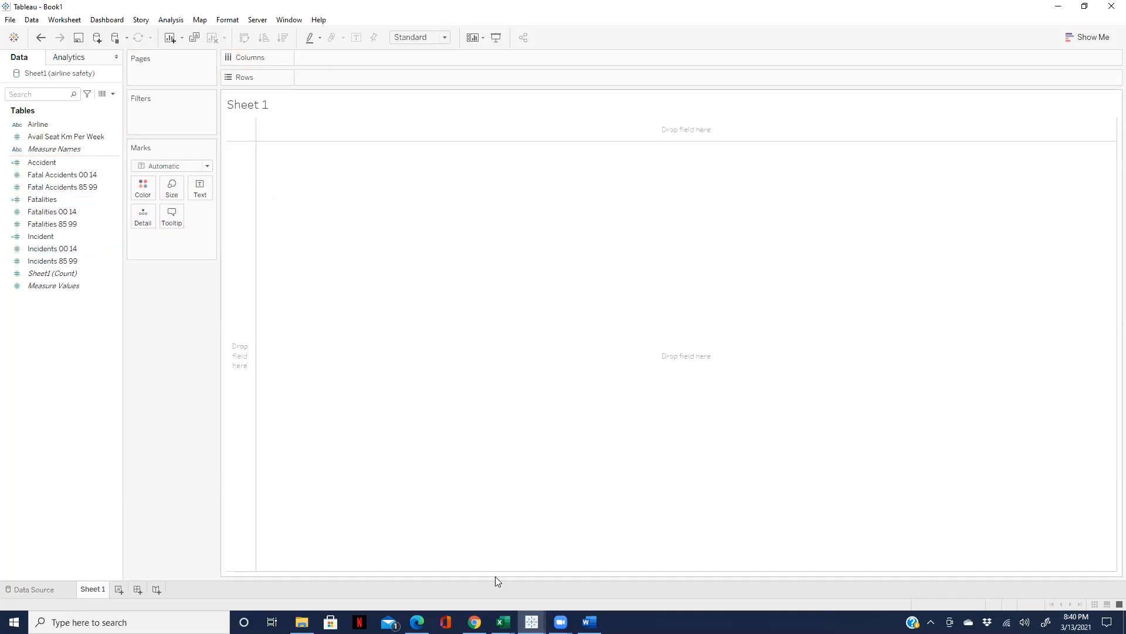
Step: Review the three data evaluation rules in the Jira PM workbook's RA 1001 sheet, and return to Tableau's Book1
{"action": "mouse_move", "coordinate": [503, 622]}
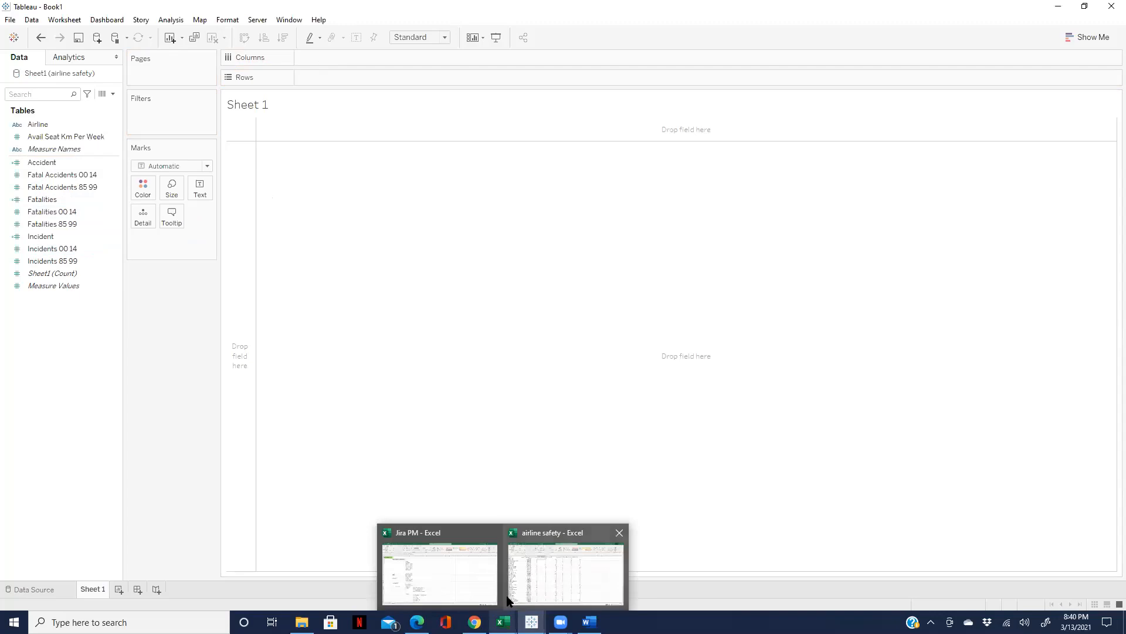
{"action": "left_click", "coordinate": [453, 572]}
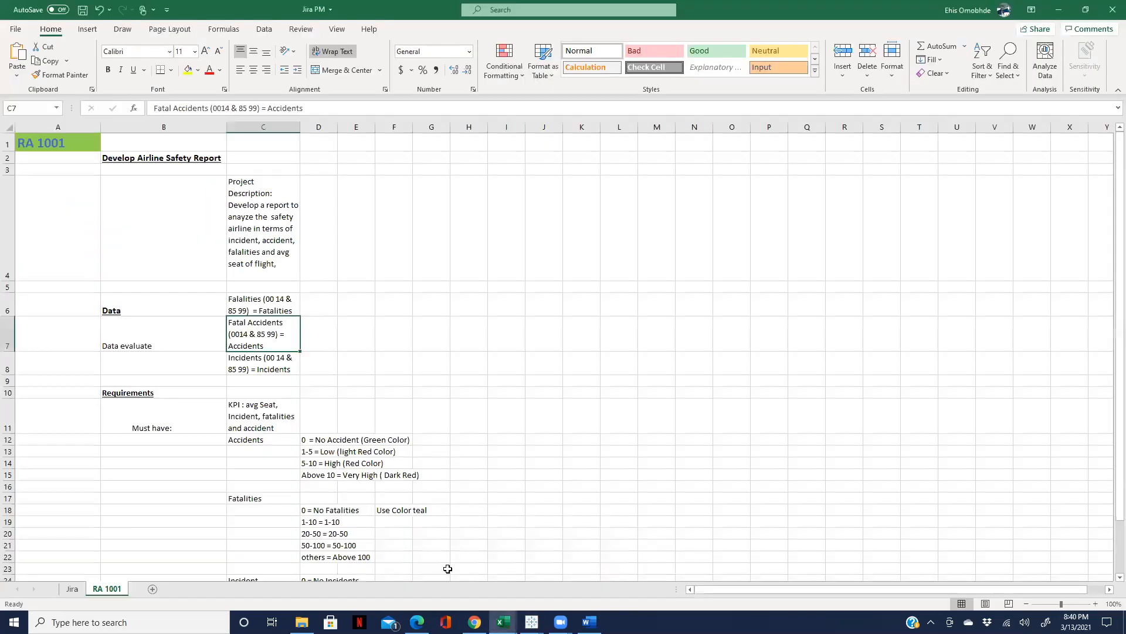
{"action": "left_click_drag", "start_coordinate": [278, 370], "coordinate": [267, 310]}
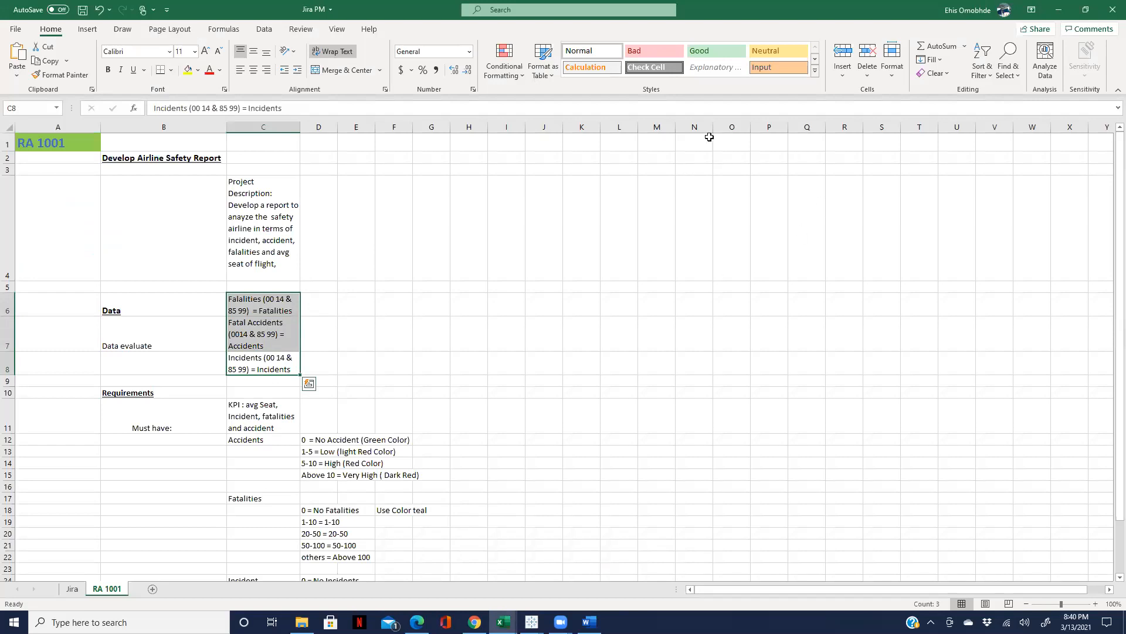
{"action": "left_click", "coordinate": [650, 491]}
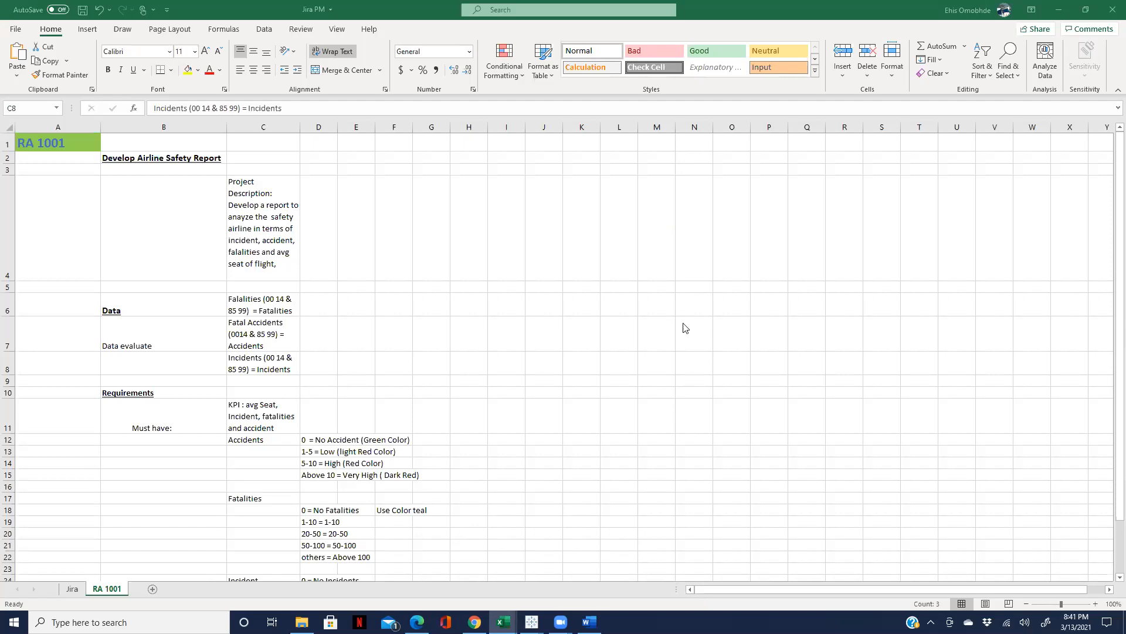
{"action": "mouse_move", "coordinate": [531, 621]}
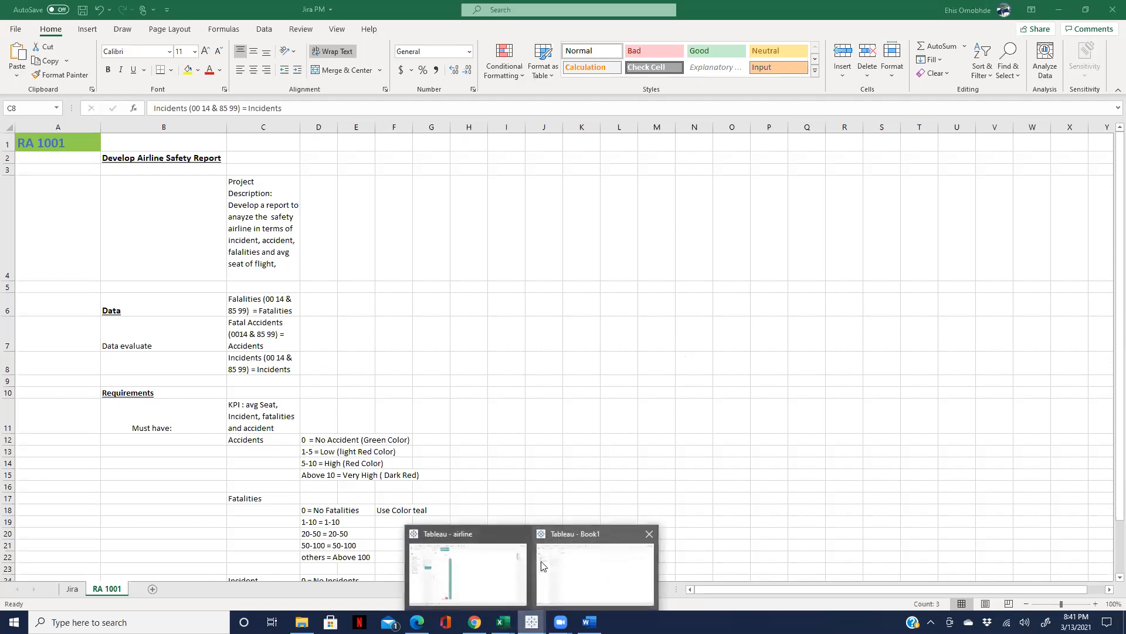
{"action": "left_click", "coordinate": [560, 566]}
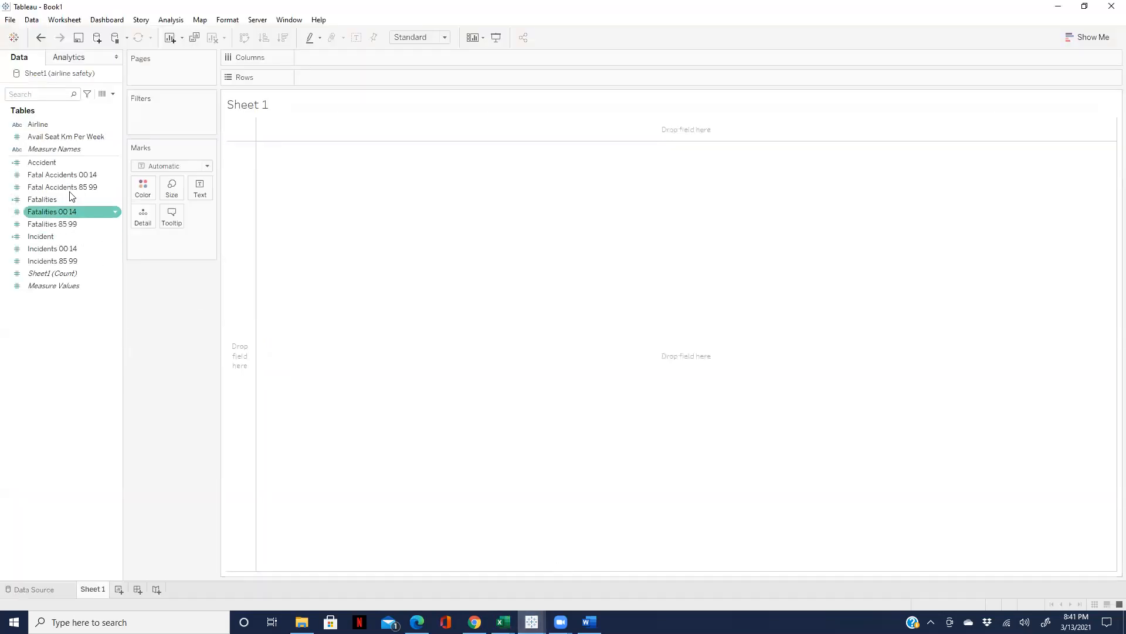
Step: Review the Fatalities calculated field's formula against its source fields in the data list, and close the calculation editor
{"action": "left_click", "coordinate": [116, 199]}
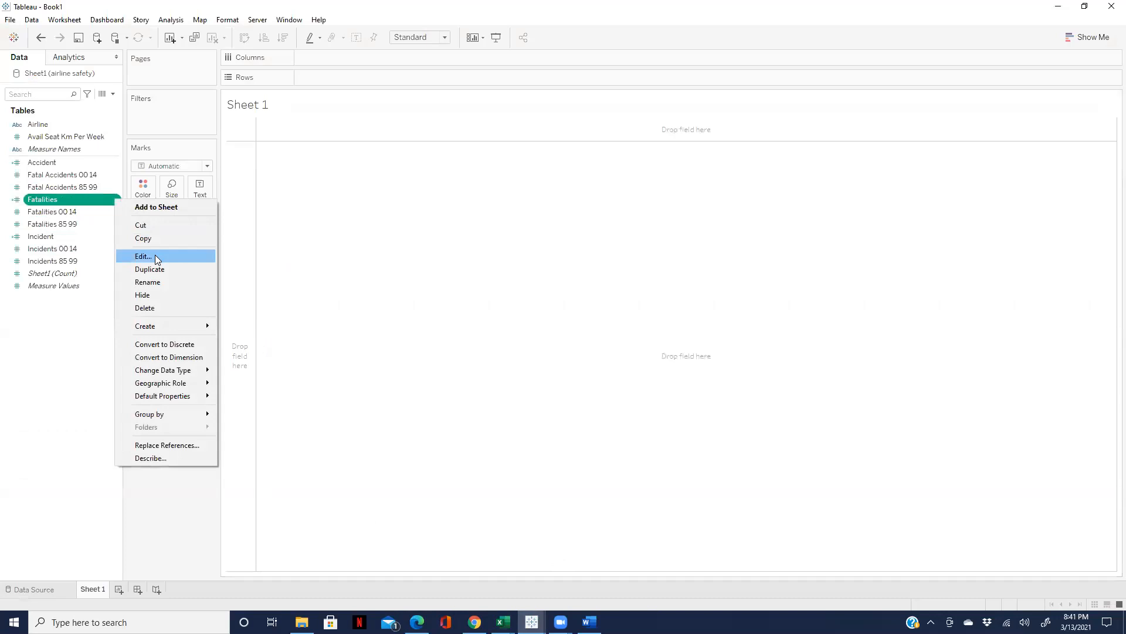
{"action": "left_click", "coordinate": [155, 255]}
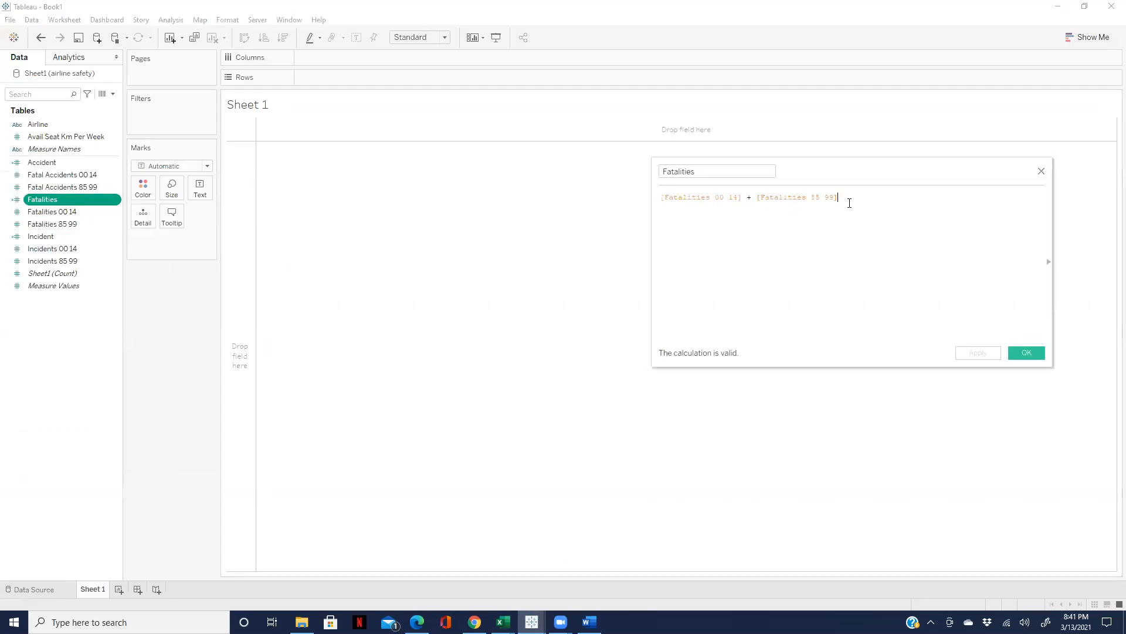
{"action": "left_click_drag", "start_coordinate": [844, 199], "coordinate": [652, 197]}
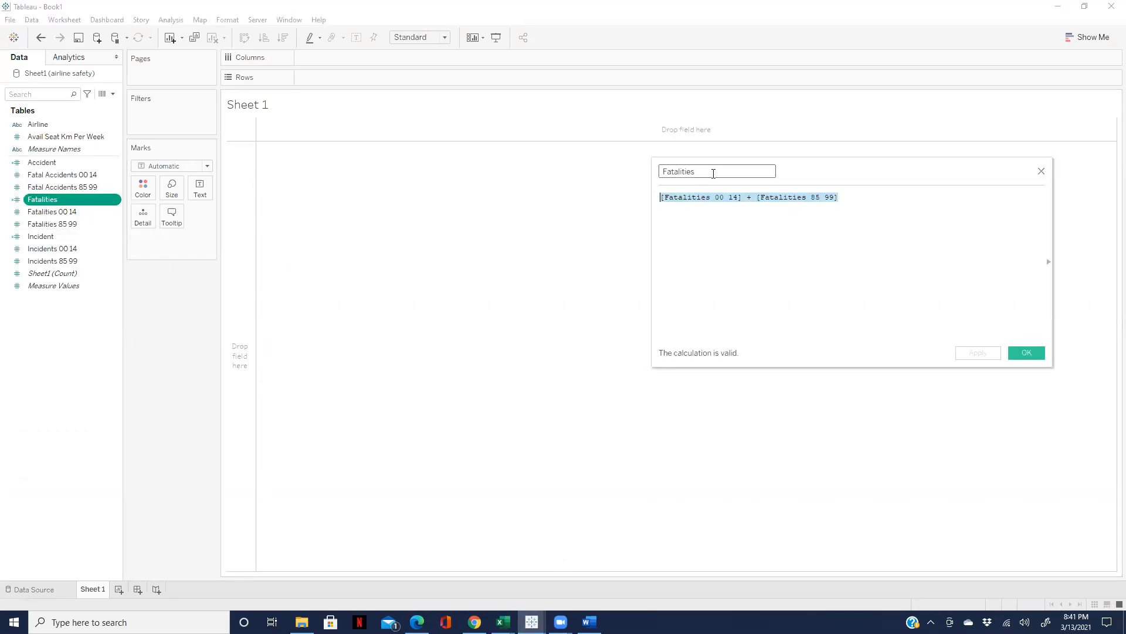
{"action": "left_click", "coordinate": [40, 212]}
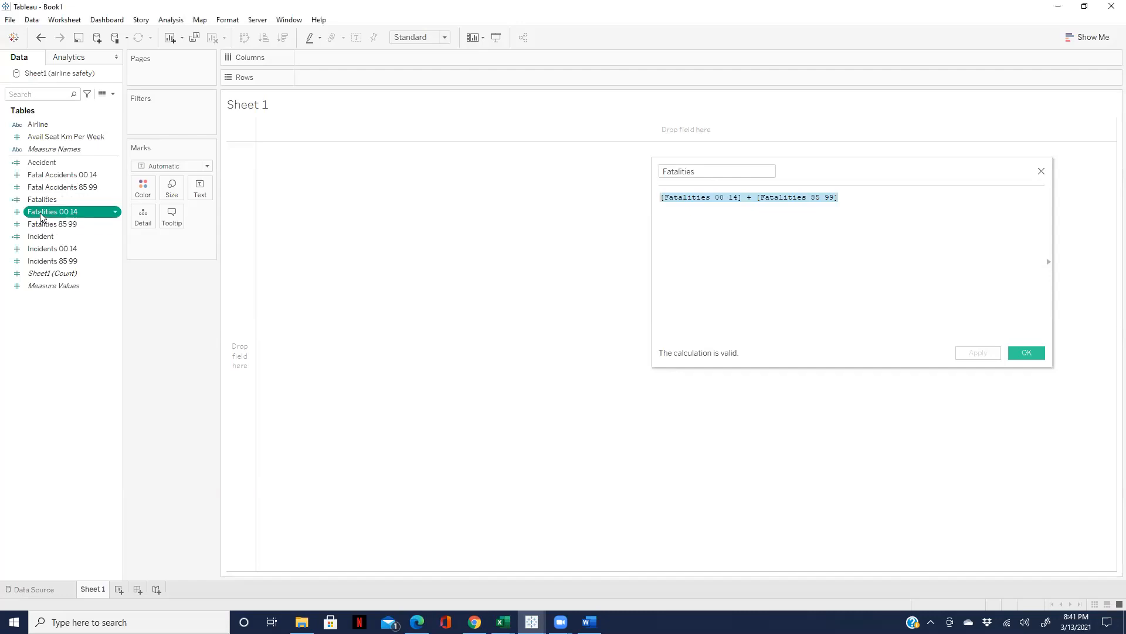
{"action": "left_click", "coordinate": [40, 228]}
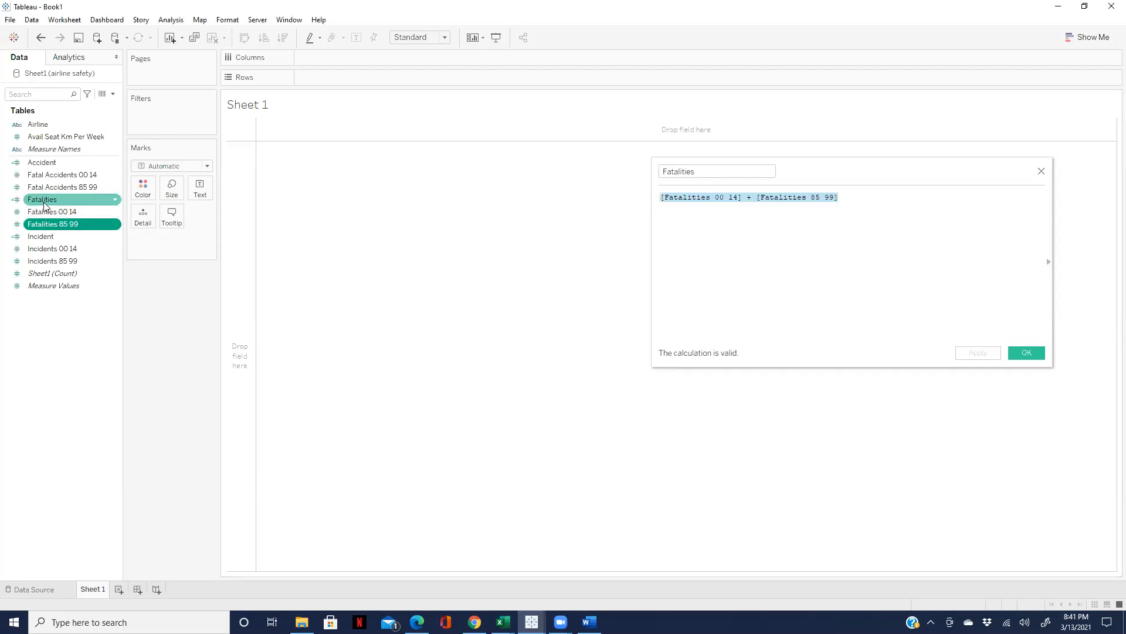
{"action": "left_click", "coordinate": [50, 250]}
{"action": "left_click", "coordinate": [45, 238]}
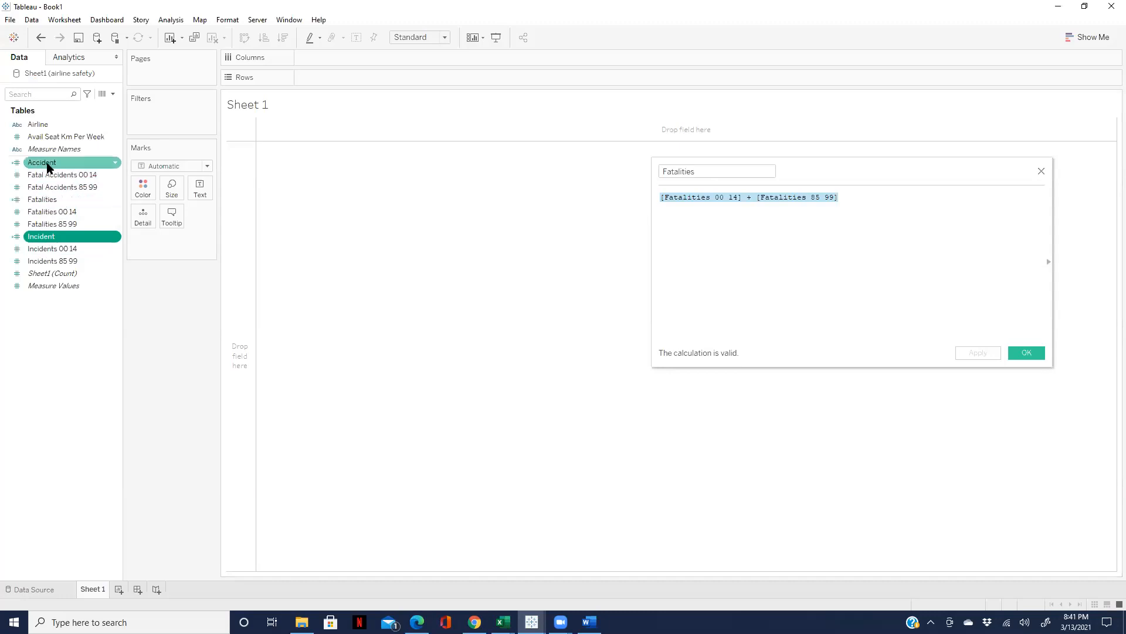
{"action": "left_click", "coordinate": [1041, 172]}
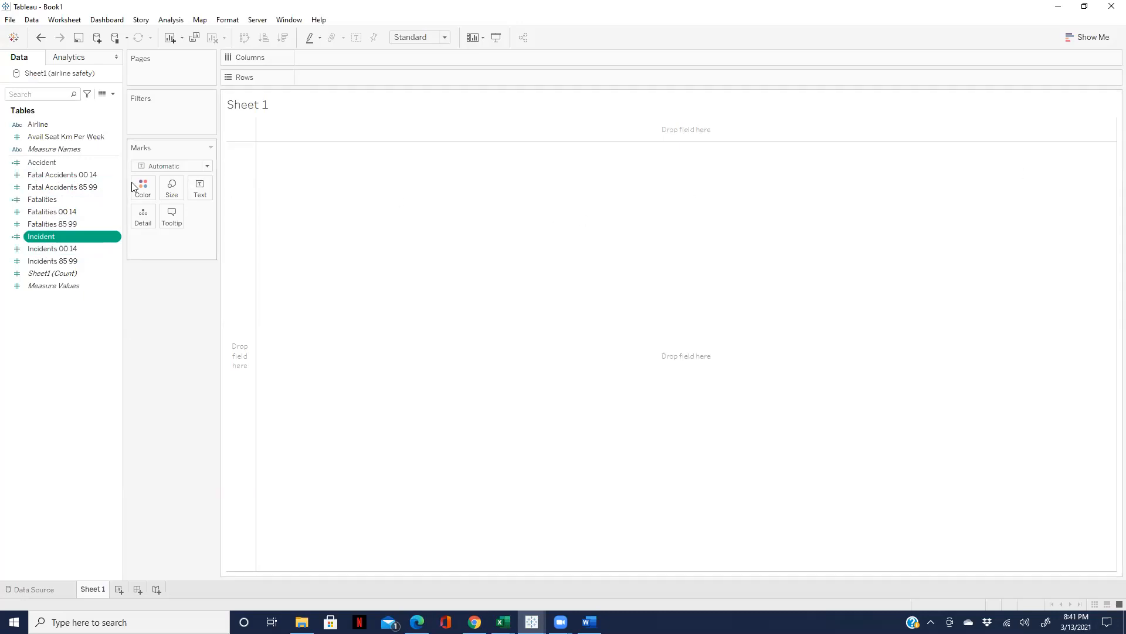
Step: Check the Accident calculated field's formula against Fatal Accidents 00 14 and Fatal Accidents 85 99, and close it
{"action": "left_click", "coordinate": [66, 175]}
{"action": "left_click", "coordinate": [66, 187], "text": "ctrl"}
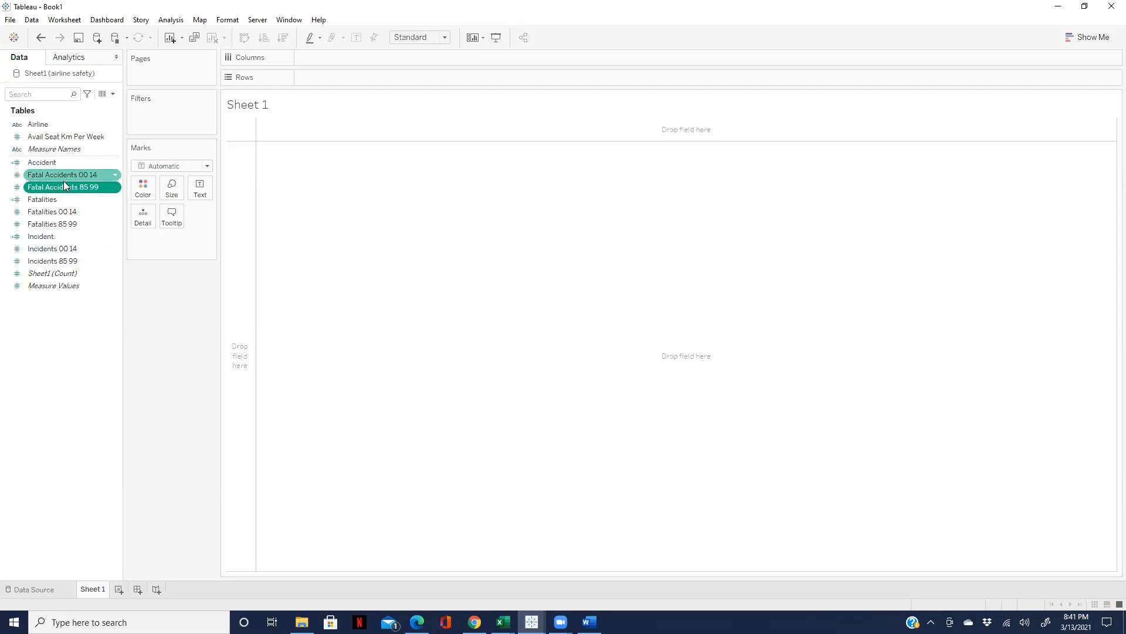
{"action": "left_click", "coordinate": [115, 163]}
{"action": "left_click", "coordinate": [155, 221]}
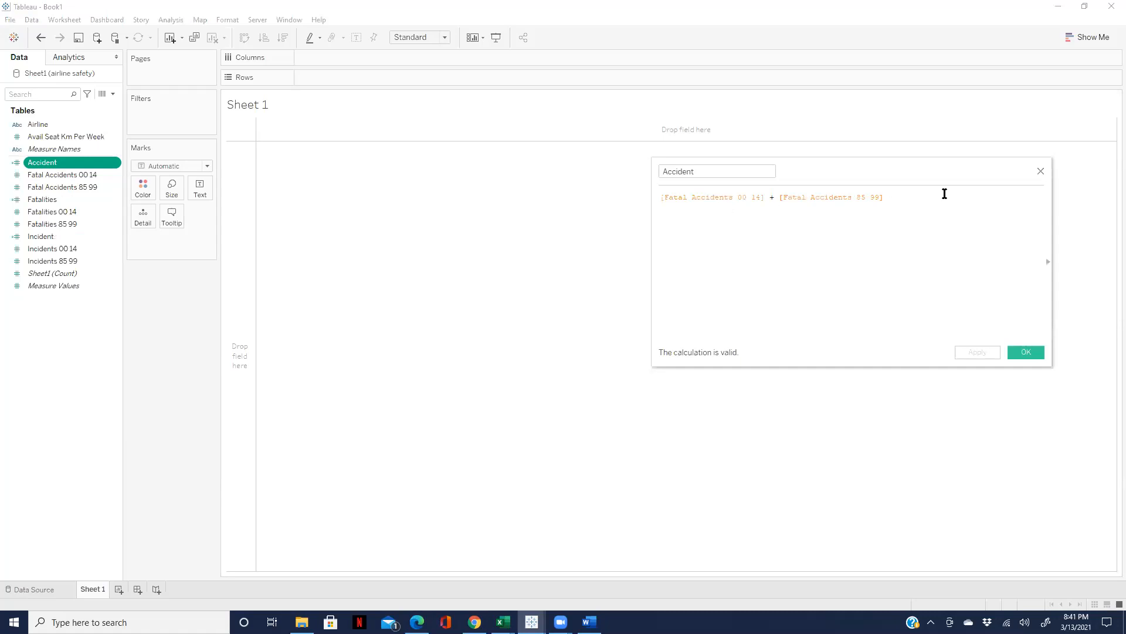
{"action": "left_click", "coordinate": [1041, 172]}
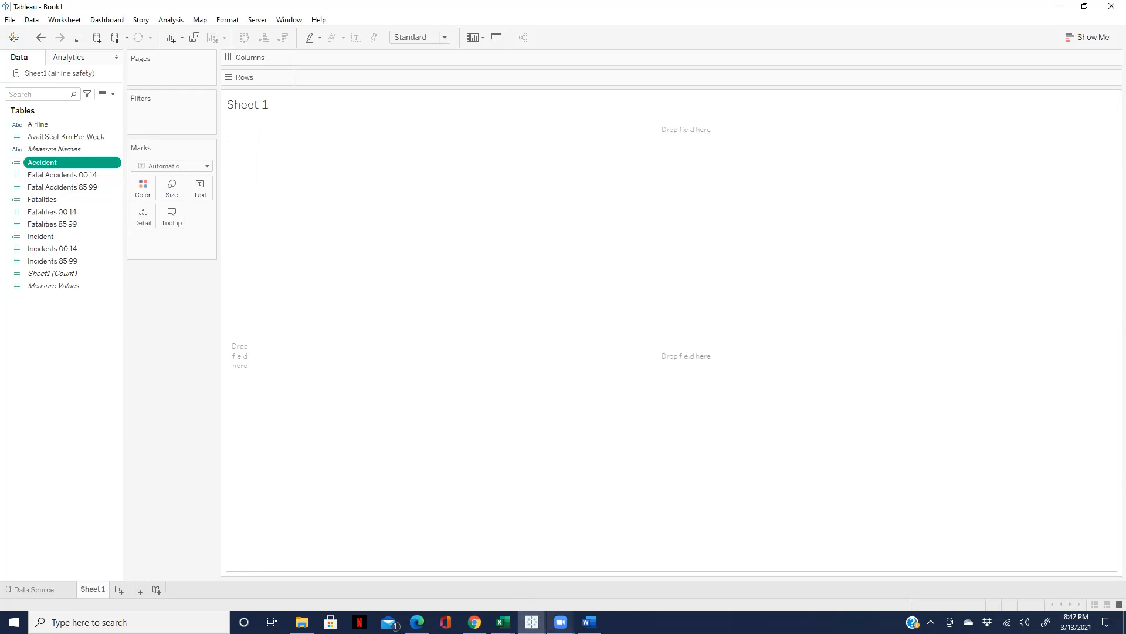
Step: Check the Fatalities calculated field's formula against Fatalities 00 14 and Fatalities 85 99, and close it
{"action": "mouse_move", "coordinate": [560, 621]}
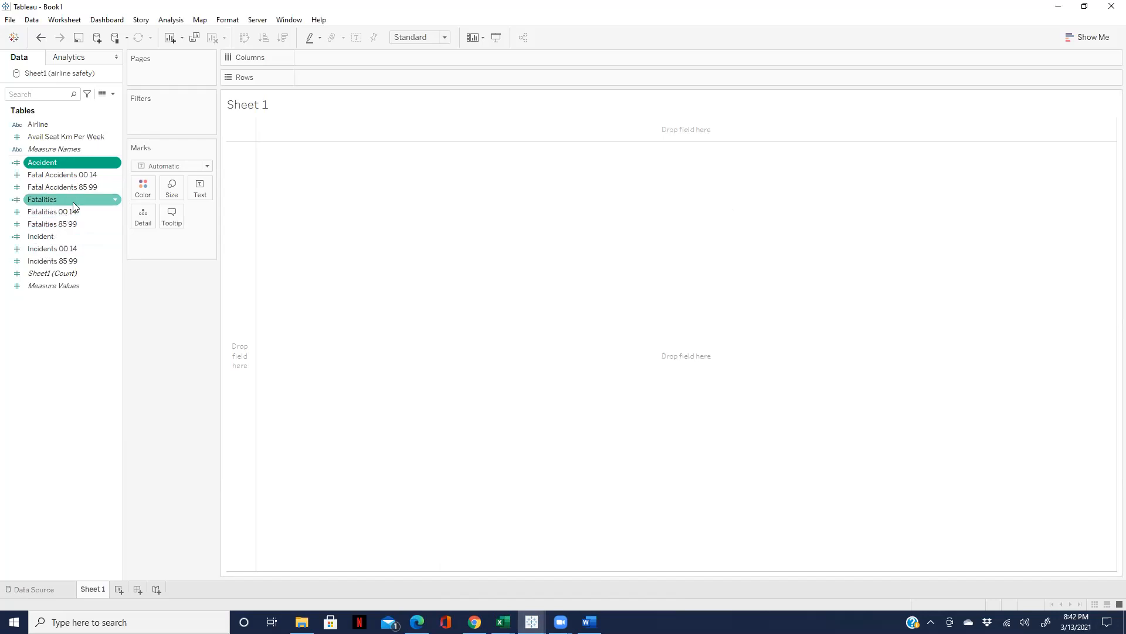
{"action": "left_click", "coordinate": [114, 201]}
{"action": "left_click", "coordinate": [145, 256]}
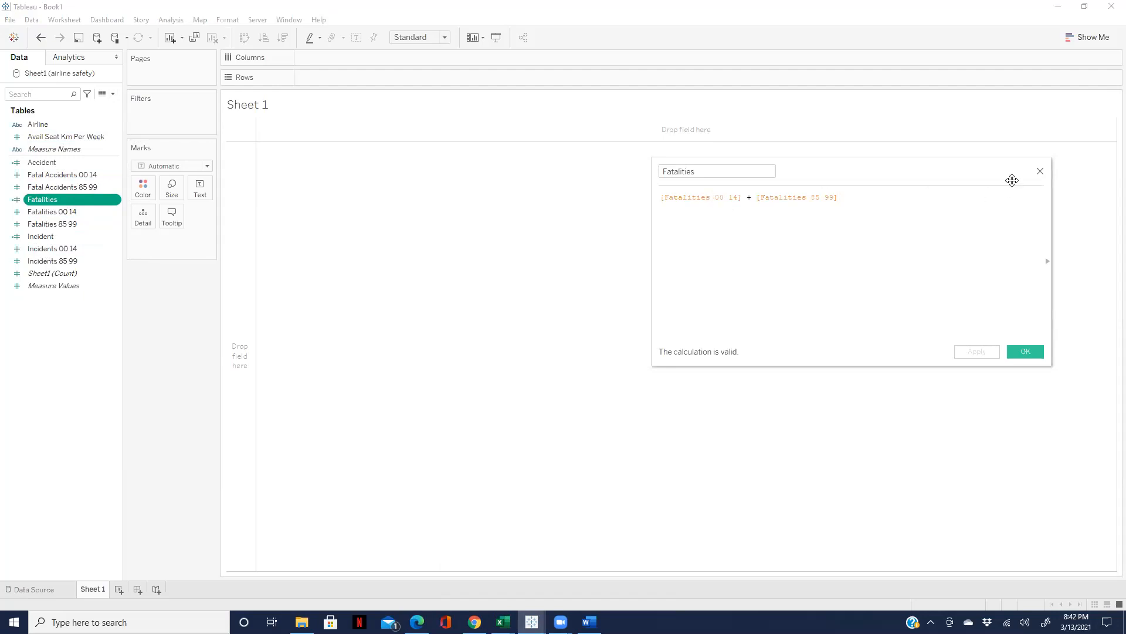
{"action": "left_click", "coordinate": [1041, 173]}
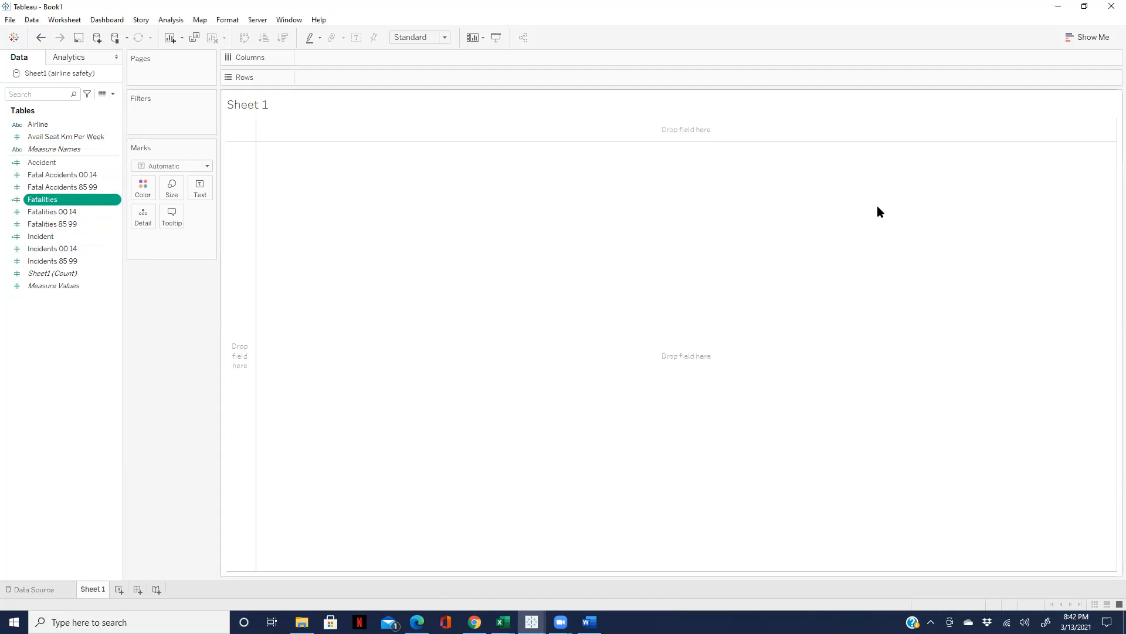
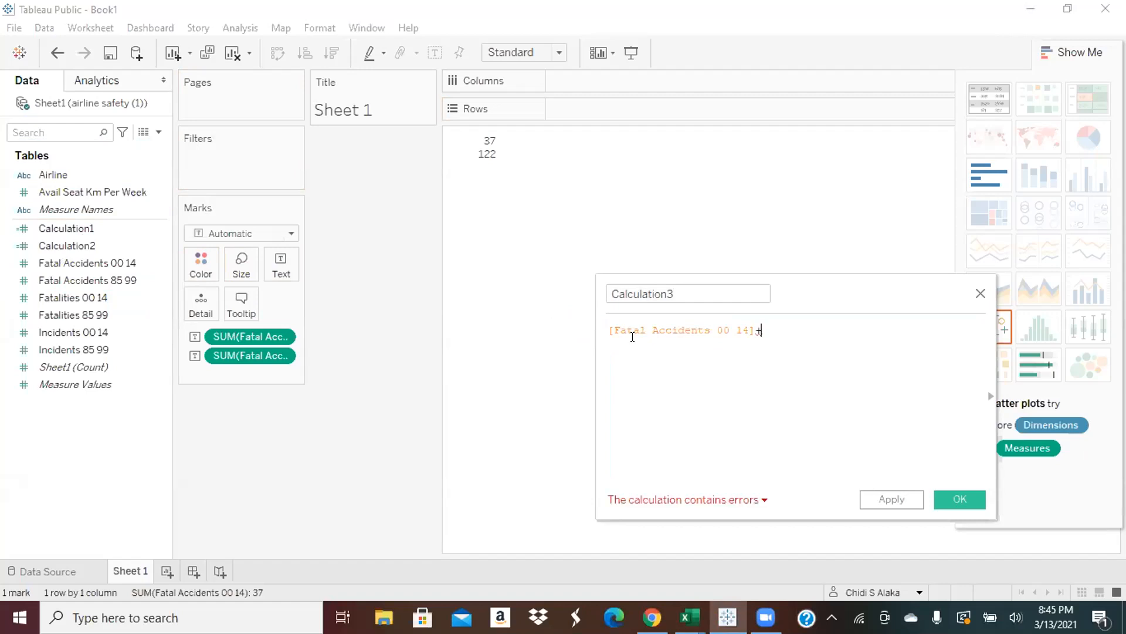
Step: Complete the Calculation3 formula as [Fatal Accidents 00 14]+[Fatal Accidents 85 99]
{"action": "left_click", "coordinate": [105, 283]}
{"action": "left_click_drag", "start_coordinate": [106, 285], "coordinate": [850, 330]}
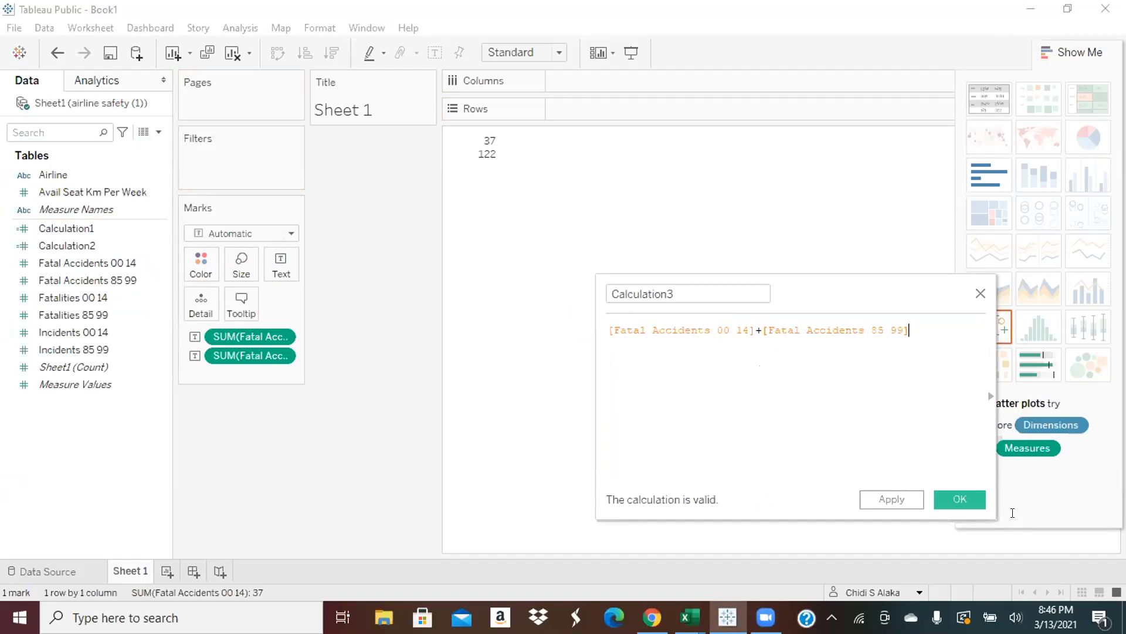
{"action": "left_click", "coordinate": [45, 228]}
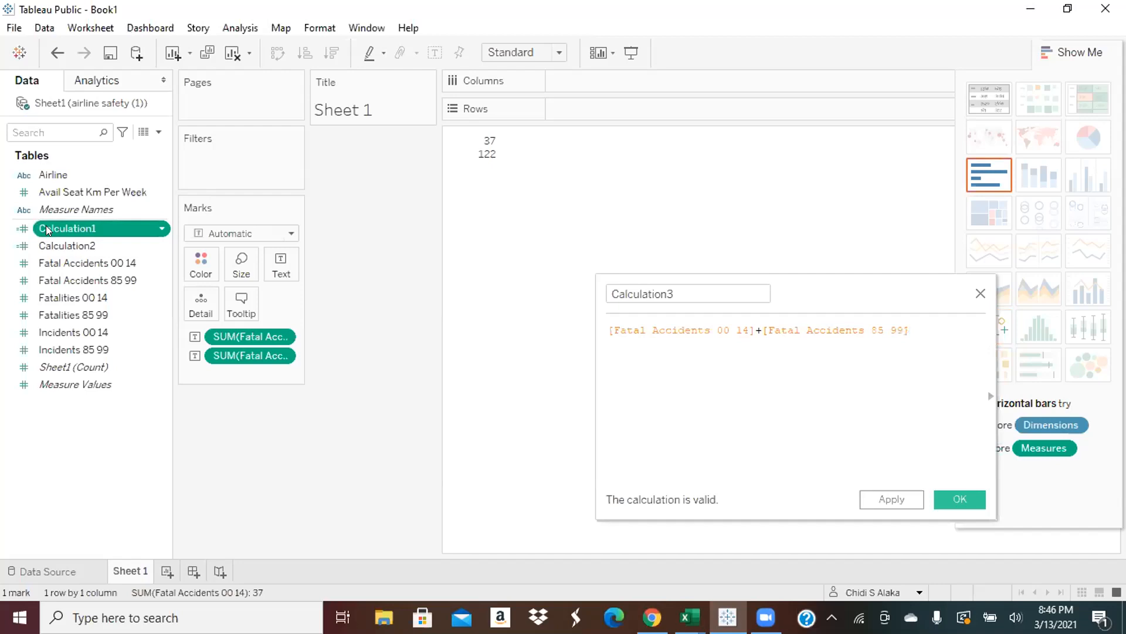
{"action": "left_click", "coordinate": [59, 226]}
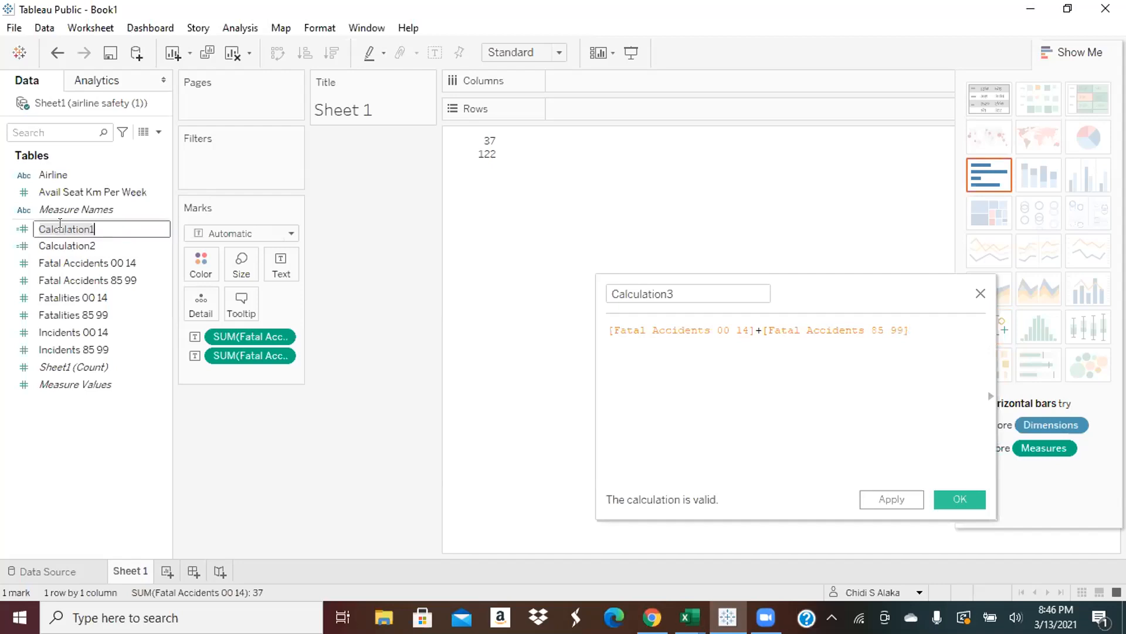
{"action": "key", "text": "ctrl+a"}
{"action": "key", "text": "BackSpace"}
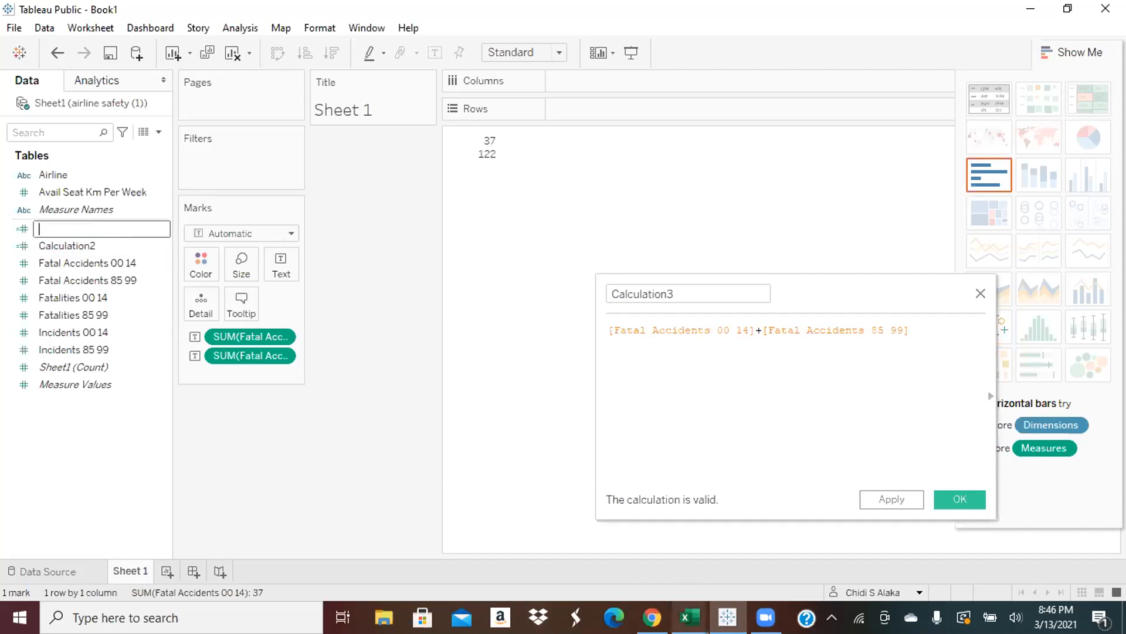
{"action": "mouse_move", "coordinate": [690, 618]}
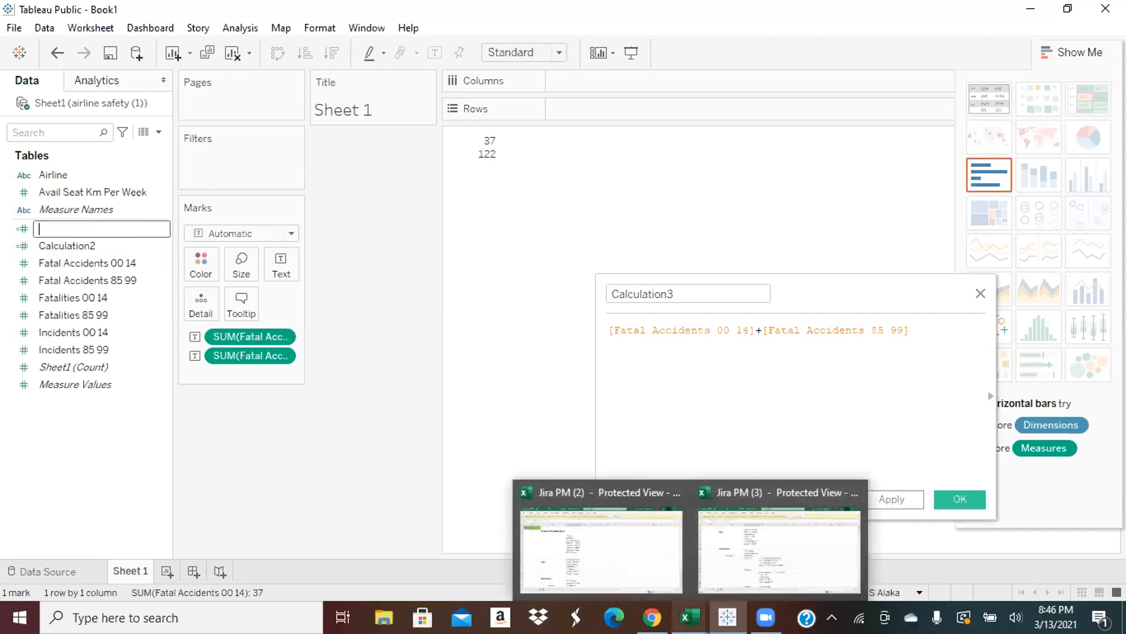
{"action": "key", "text": "XF86AudioRaiseVolume"}
{"action": "key", "text": "XF86AudioRaiseVolume"}
{"action": "key", "text": "XF86AudioRaiseVolume"}
{"action": "key", "text": "XF86AudioRaiseVolume"}
{"action": "key", "text": "XF86AudioRaiseVolume"}
{"action": "key", "text": "XF86AudioRaiseVolume"}
{"action": "key", "text": "XF86AudioRaiseVolume"}
{"action": "key", "text": "XF86AudioRaiseVolume"}
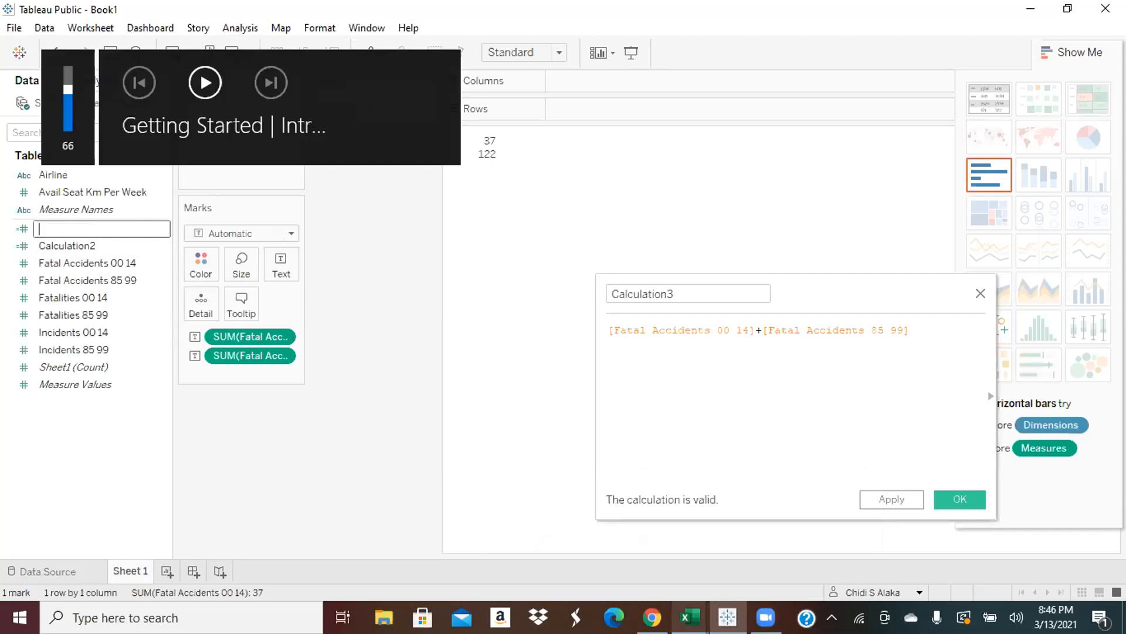
{"action": "left_click", "coordinate": [370, 458]}
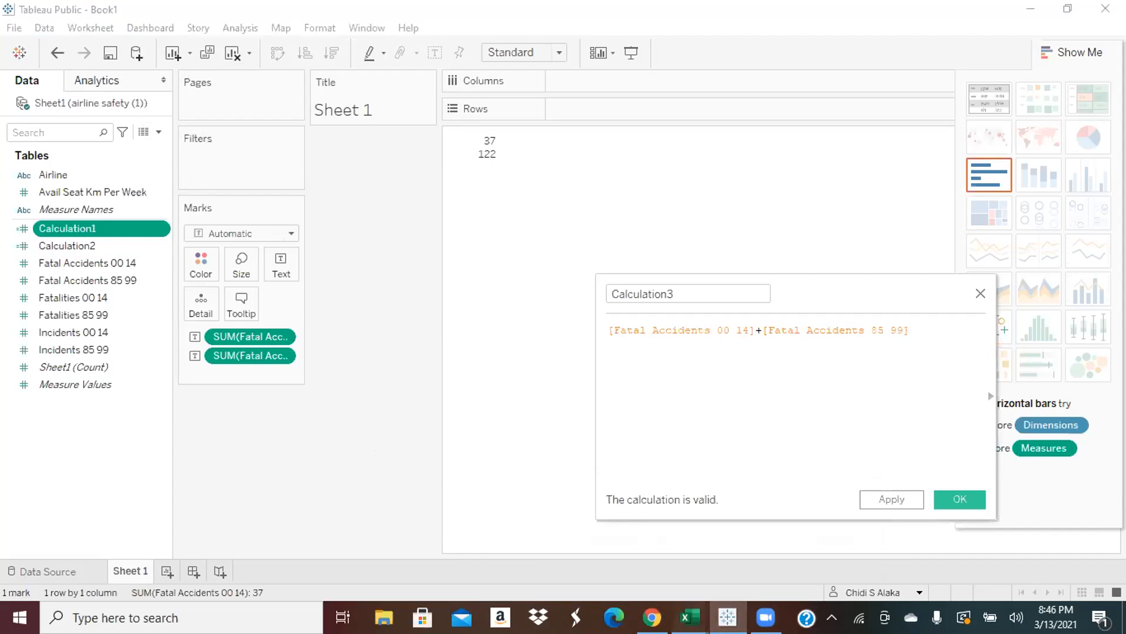
Step: Review the data rules and requirements in the Jira PM (2) workbook's RA 1001 sheet, and return to Tableau
{"action": "left_click", "coordinate": [574, 557]}
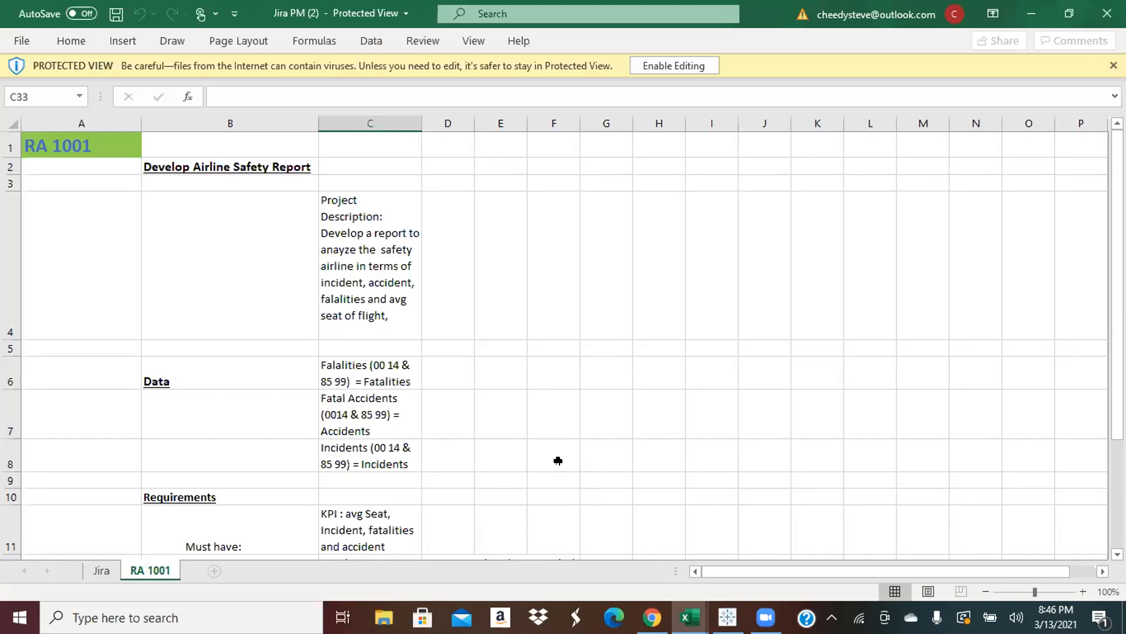
{"action": "scroll", "coordinate": [558, 460], "scroll_direction": "down", "scroll_amount": 1}
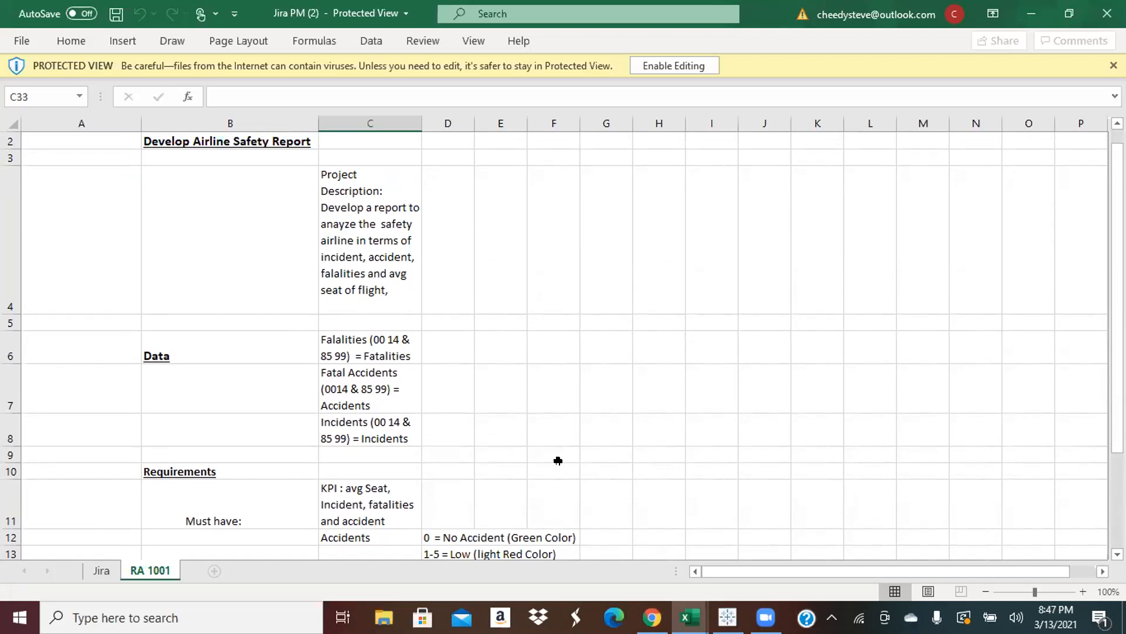
{"action": "left_click", "coordinate": [1022, 8]}
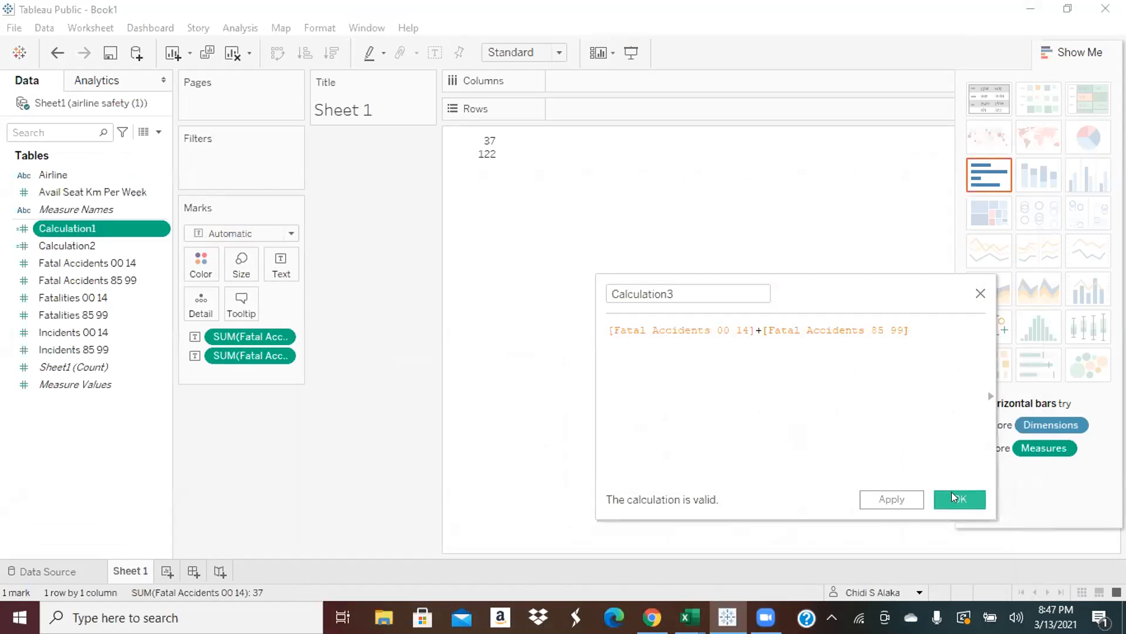
Step: Name the Calculation3 field Accident and save the calculation
{"action": "left_click", "coordinate": [712, 287]}
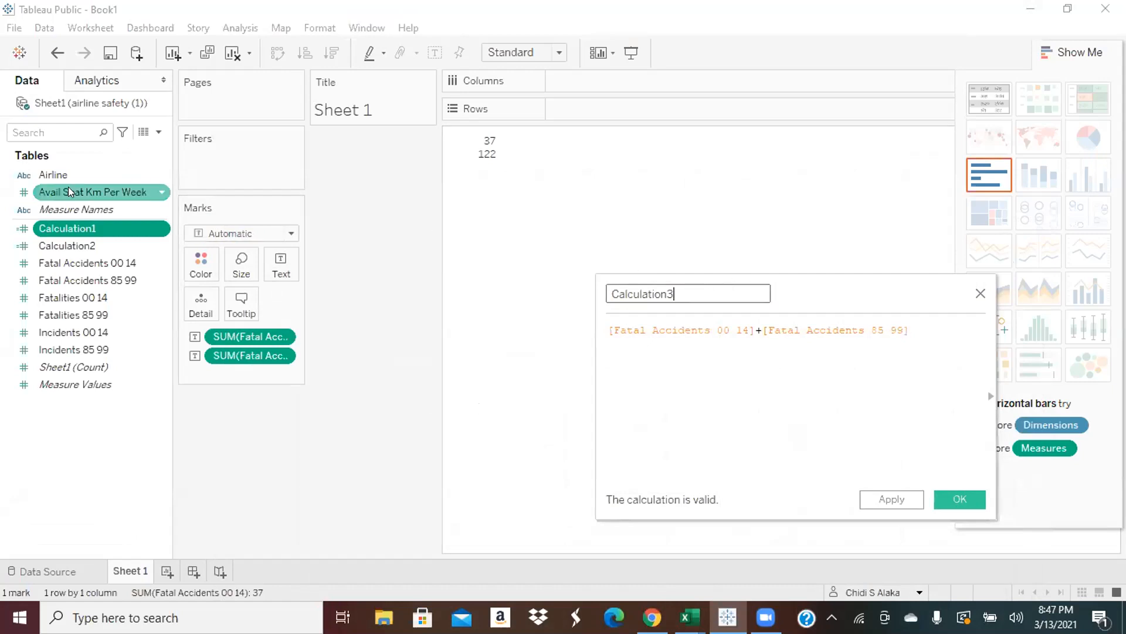
{"action": "key", "text": "BackSpace"}
{"action": "key", "text": "BackSpace"}
{"action": "key", "text": "BackSpace"}
{"action": "key", "text": "BackSpace"}
{"action": "key", "text": "BackSpace"}
{"action": "key", "text": "BackSpace"}
{"action": "key", "text": "BackSpace"}
{"action": "key", "text": "BackSpace"}
{"action": "key", "text": "BackSpace"}
{"action": "key", "text": "BackSpace"}
{"action": "key", "text": "BackSpace"}
{"action": "key", "text": "BackSpace"}
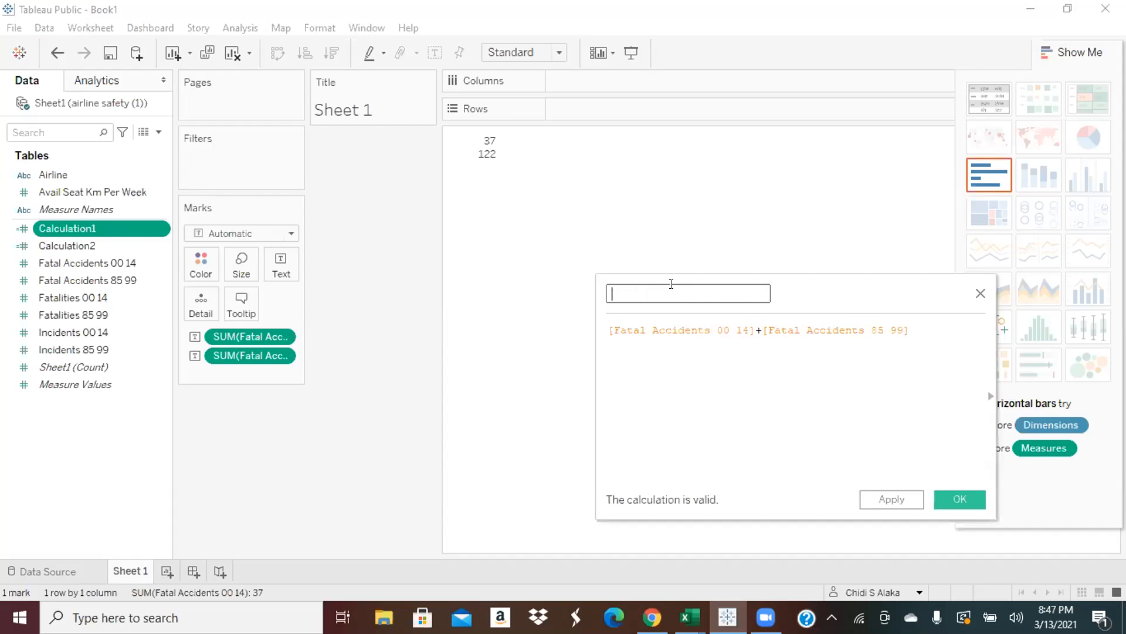
{"action": "type", "text": "Accident"}
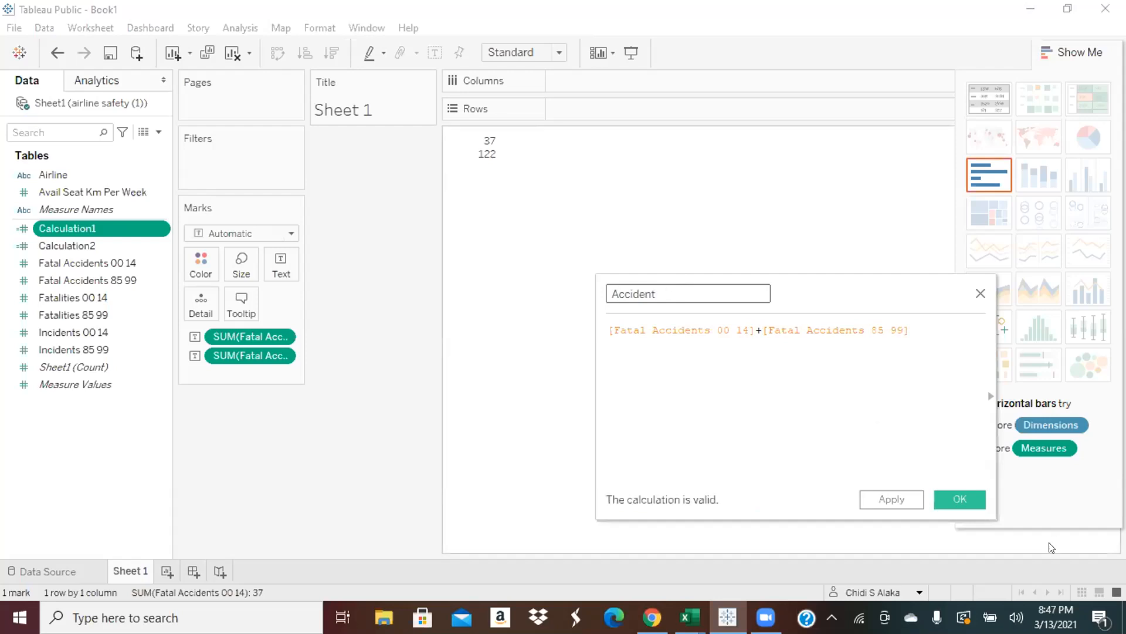
{"action": "left_click", "coordinate": [964, 497]}
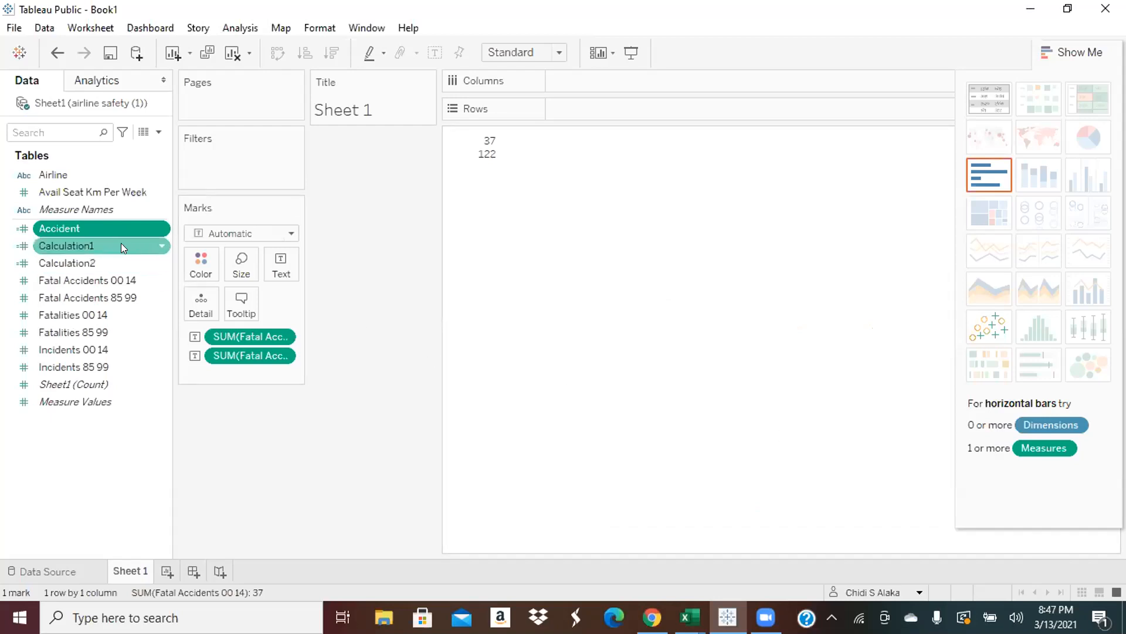
{"action": "left_click", "coordinate": [94, 244]}
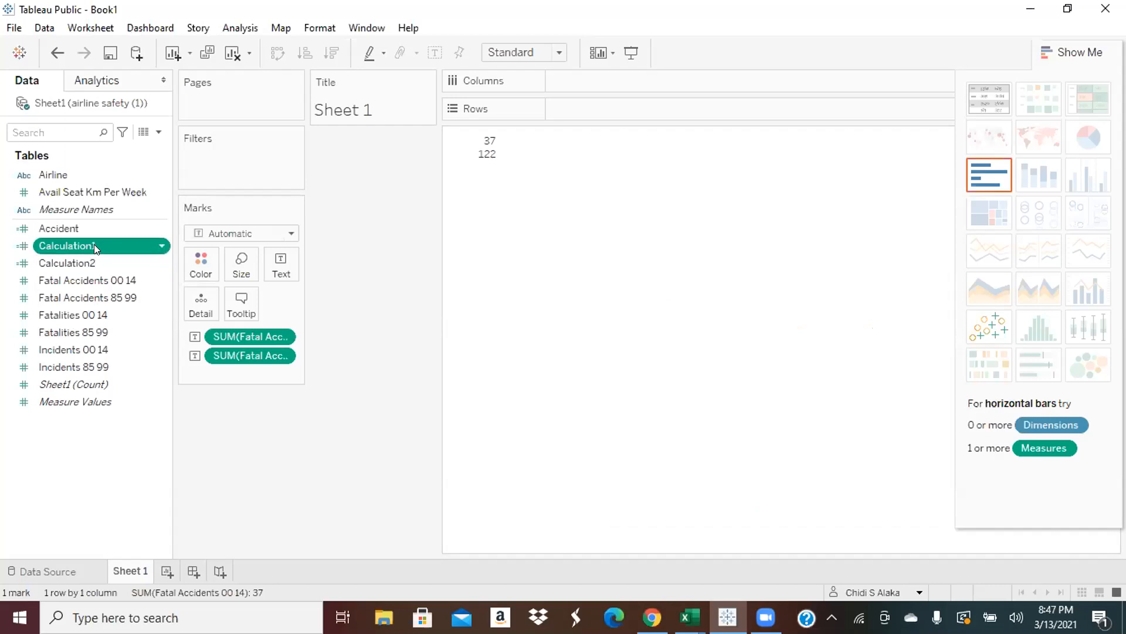
{"action": "left_click", "coordinate": [94, 244]}
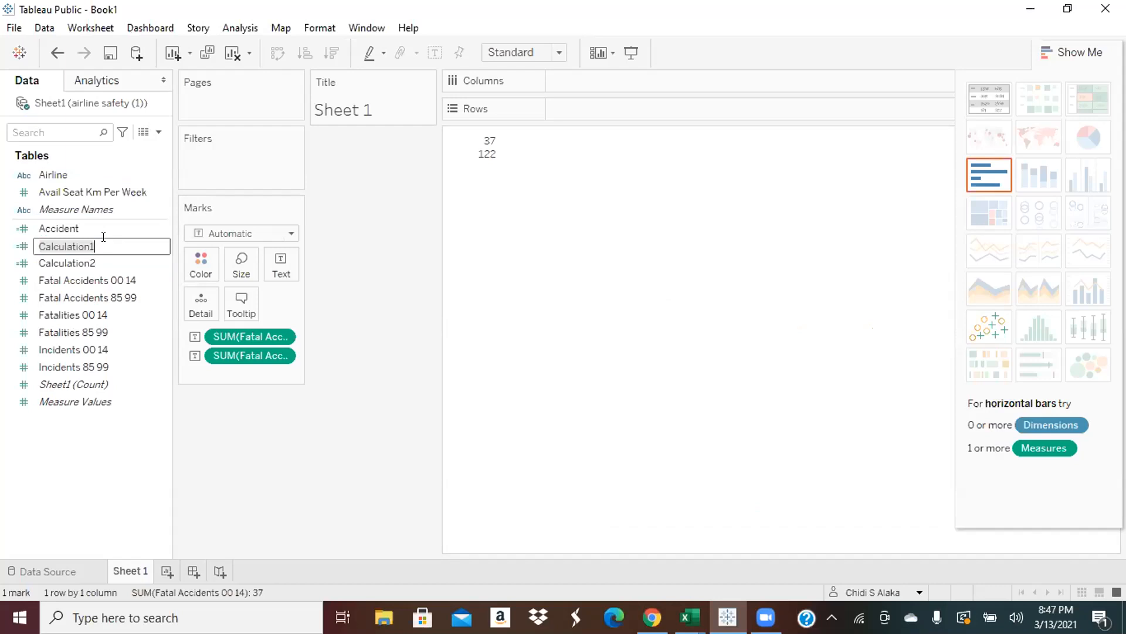
{"action": "key", "text": "BackSpace"}
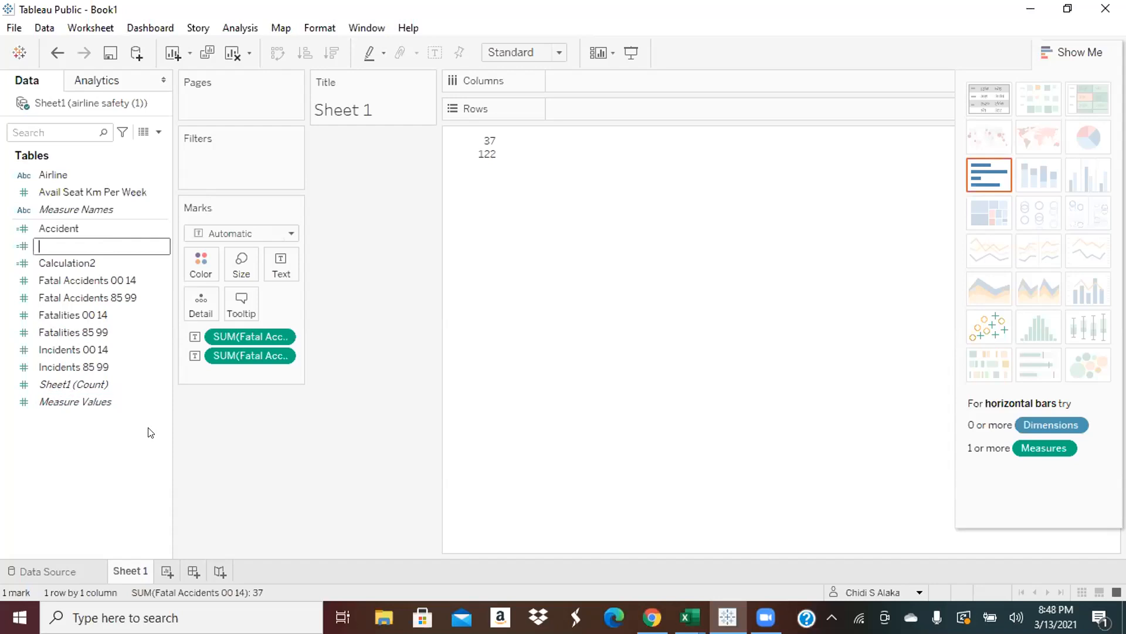
Step: Abandon the Calculation1 rename and undo the creation of the Accident calculated field
{"action": "key", "text": "ctrl+z"}
{"action": "key", "text": "Return"}
{"action": "key", "text": "ctrl+z"}
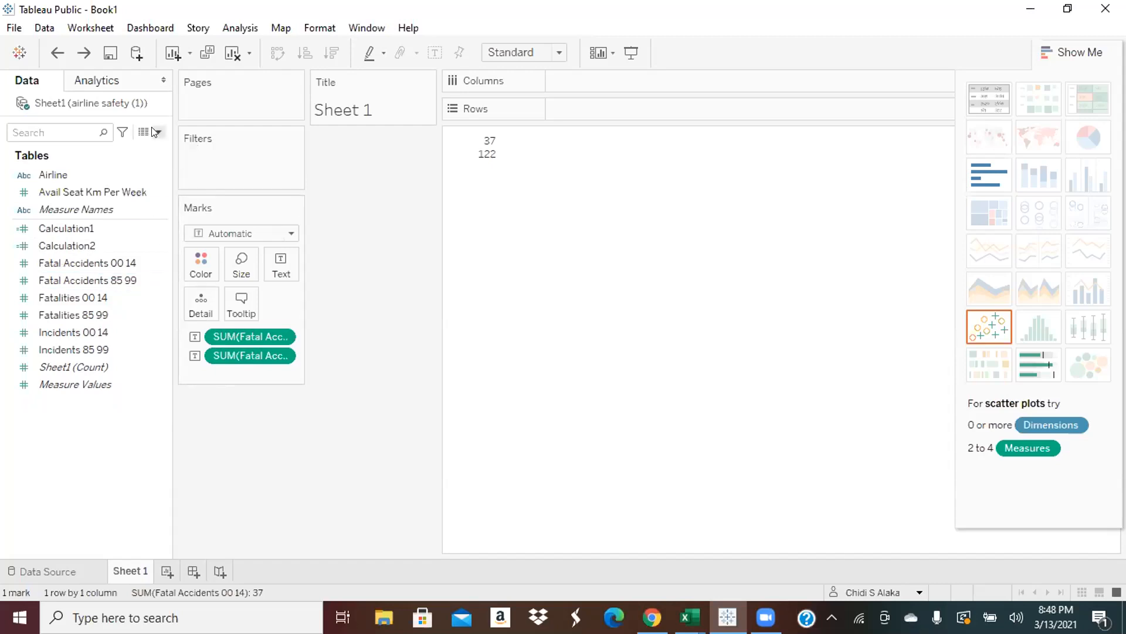
{"action": "left_click", "coordinate": [147, 170]}
Step: Edit the Calculation1 field, which sums Incidents 00 14 and Incidents 85 99, and rename it Incidents
{"action": "left_click", "coordinate": [83, 228]}
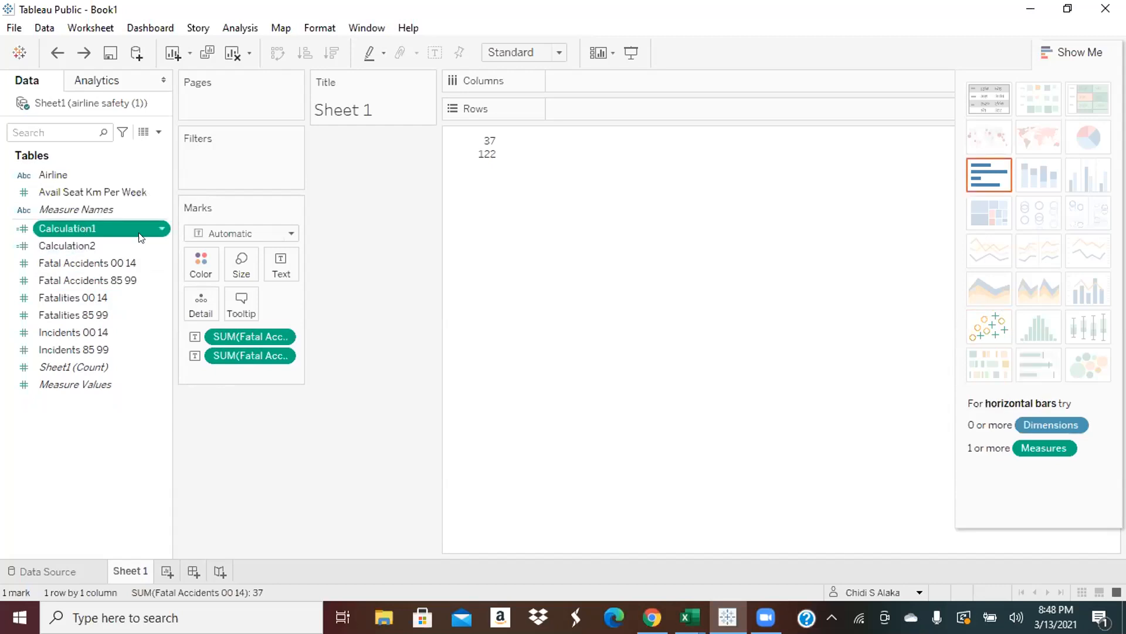
{"action": "left_click", "coordinate": [159, 230]}
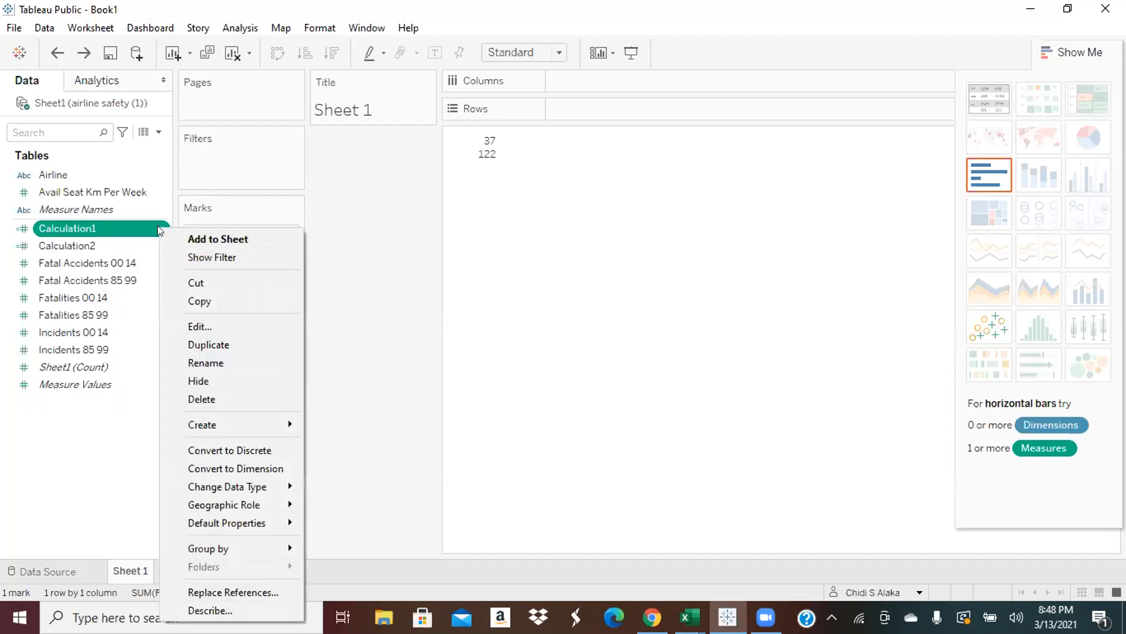
{"action": "left_click", "coordinate": [212, 326]}
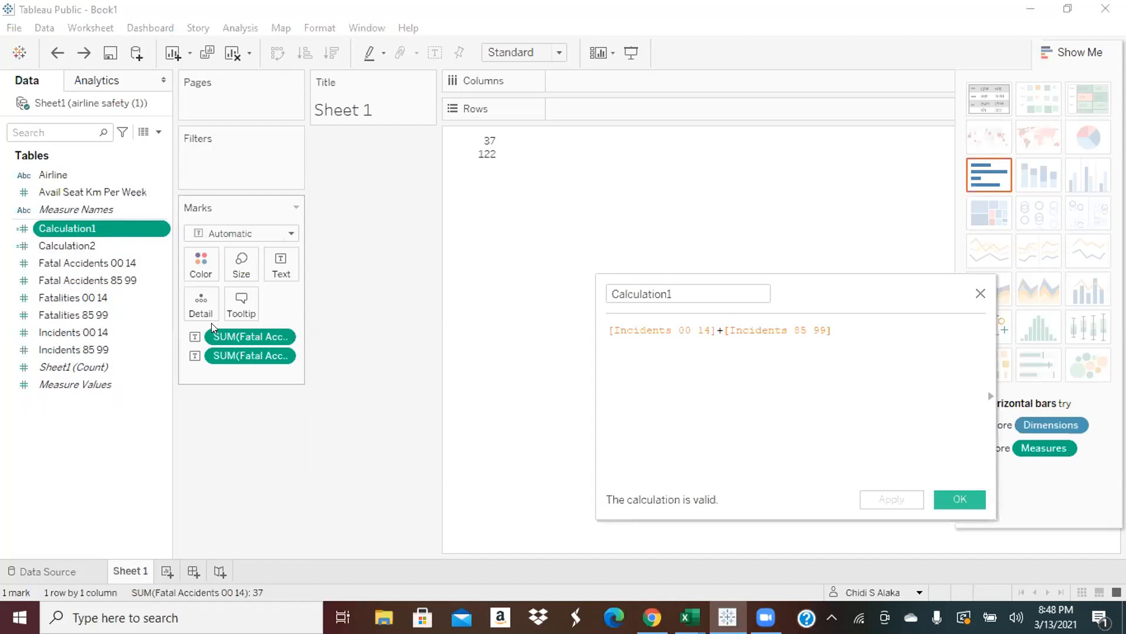
{"action": "left_click", "coordinate": [680, 287]}
{"action": "key", "text": "BackSpace"}
{"action": "key", "text": "BackSpace"}
{"action": "key", "text": "BackSpace"}
{"action": "key", "text": "BackSpace"}
{"action": "key", "text": "BackSpace"}
{"action": "key", "text": "BackSpace"}
{"action": "key", "text": "BackSpace"}
{"action": "key", "text": "BackSpace"}
{"action": "key", "text": "BackSpace"}
{"action": "key", "text": "BackSpace"}
{"action": "key", "text": "BackSpace"}
{"action": "key", "text": "BackSpace"}
{"action": "type", "text": "Incident"}
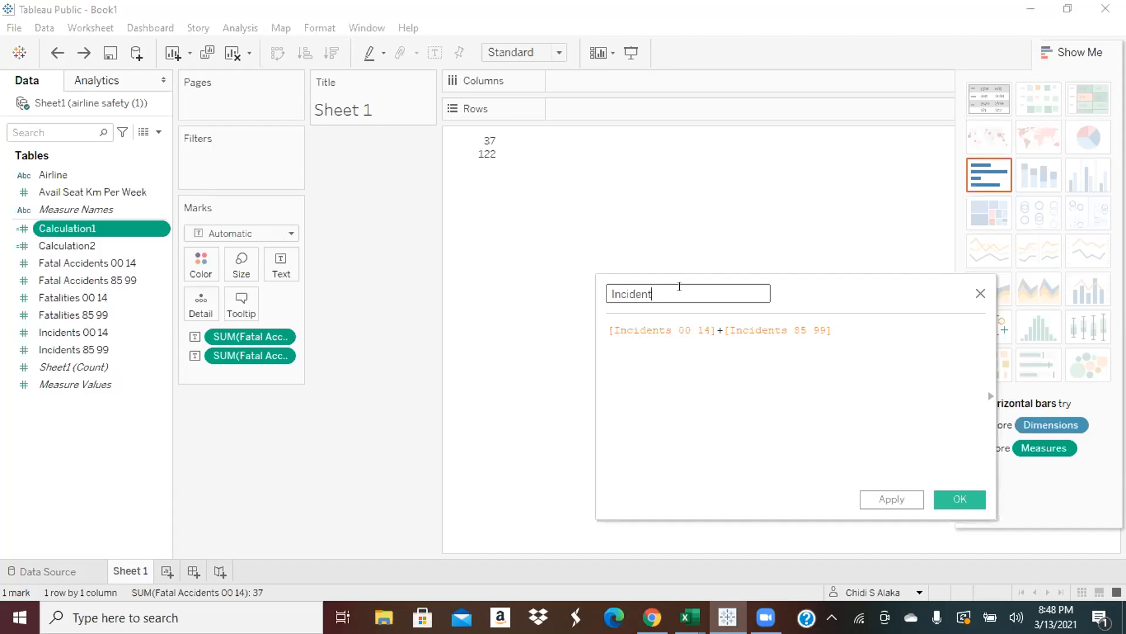
{"action": "type", "text": "s"}
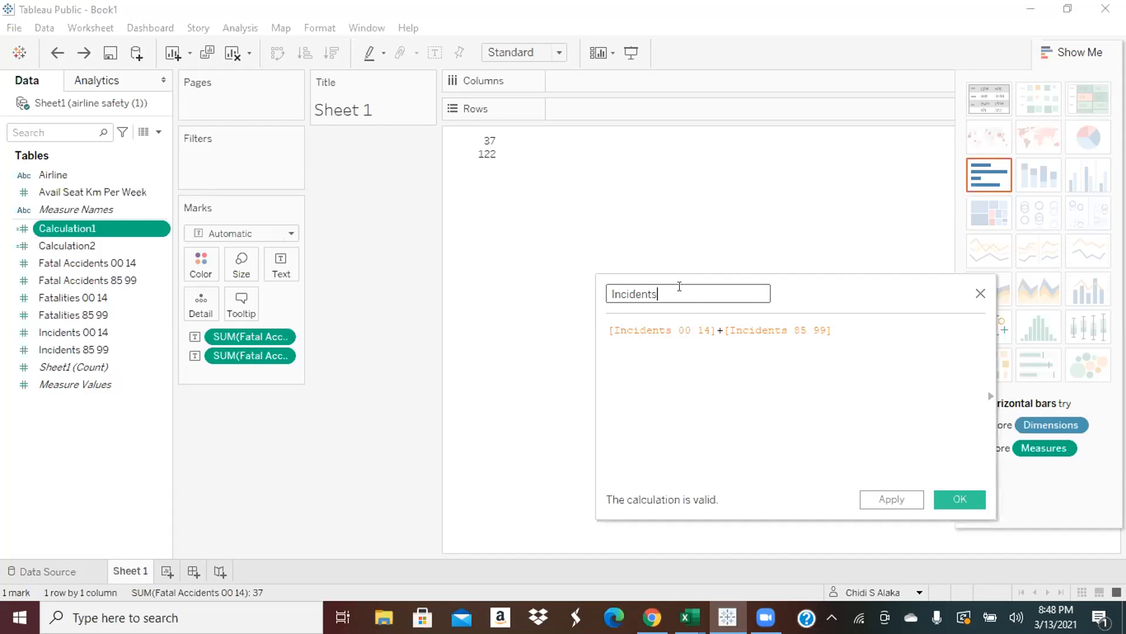
{"action": "left_click", "coordinate": [941, 497]}
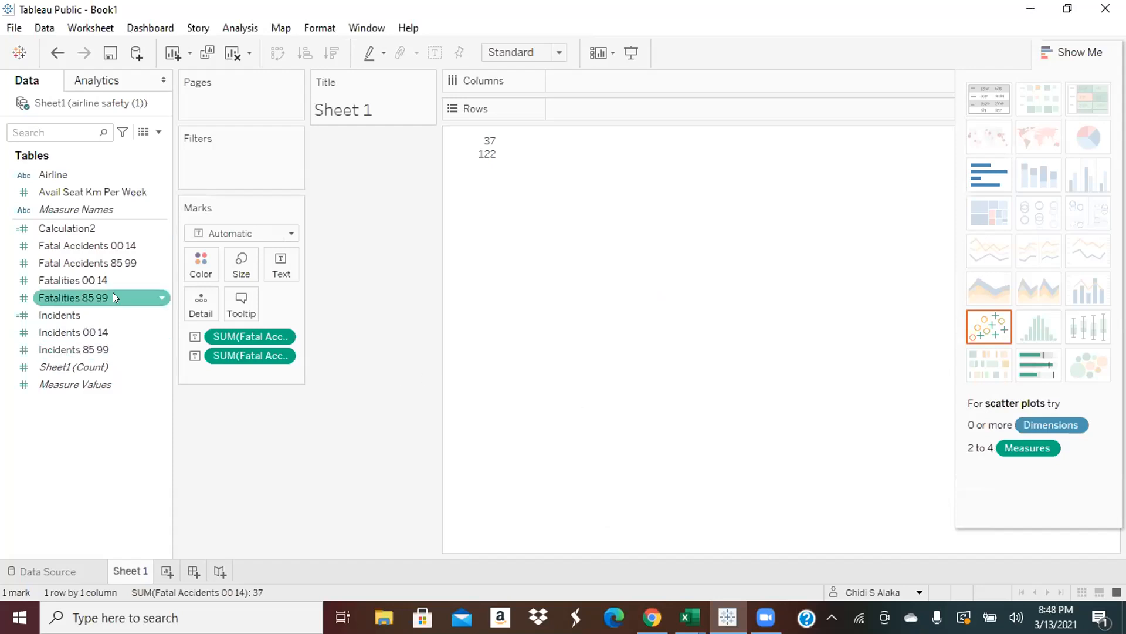
{"action": "left_click", "coordinate": [159, 132]}
{"action": "left_click", "coordinate": [134, 460]}
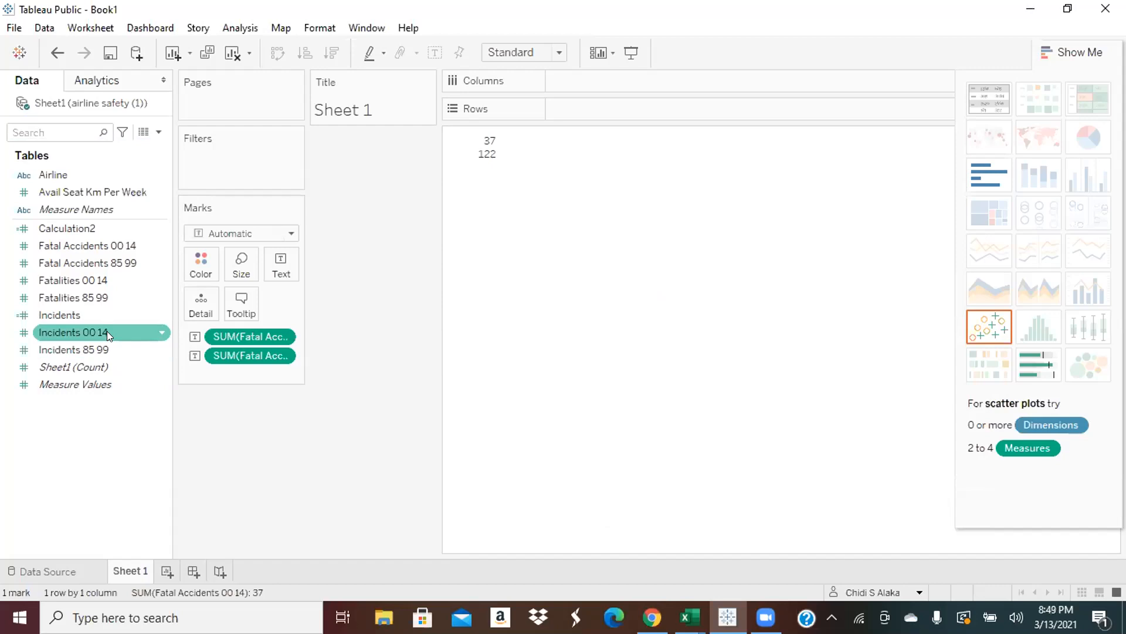
Step: Edit the Calculation2 field, which sums Fatal Accidents 00 14 and Fatal Accidents 85 99, and rename it Accidents
{"action": "left_click", "coordinate": [88, 229]}
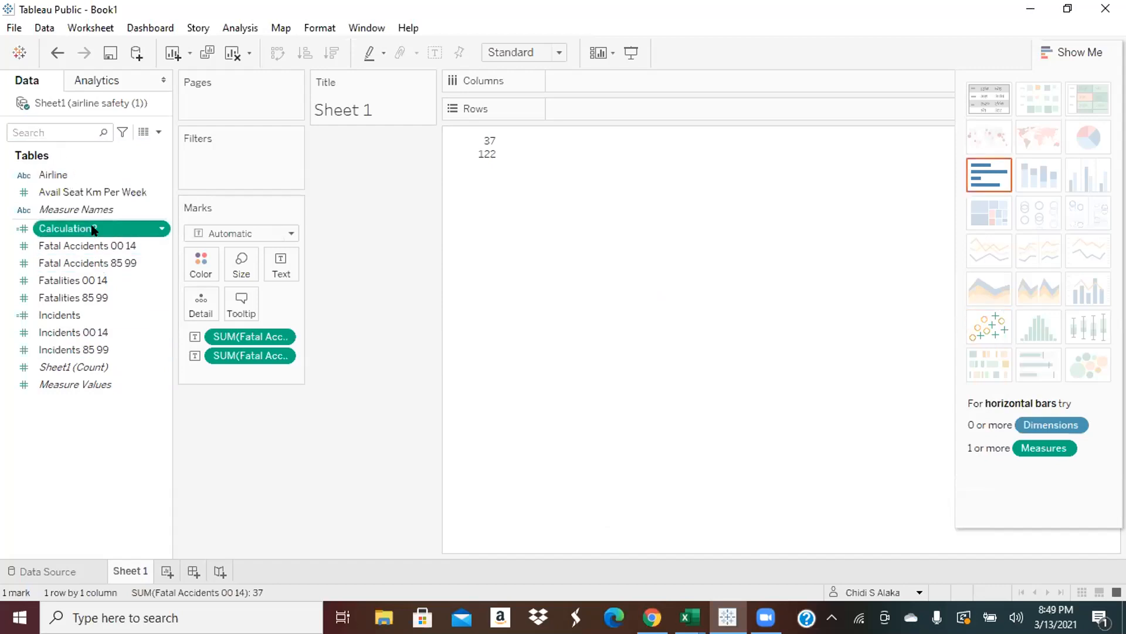
{"action": "left_click", "coordinate": [160, 230]}
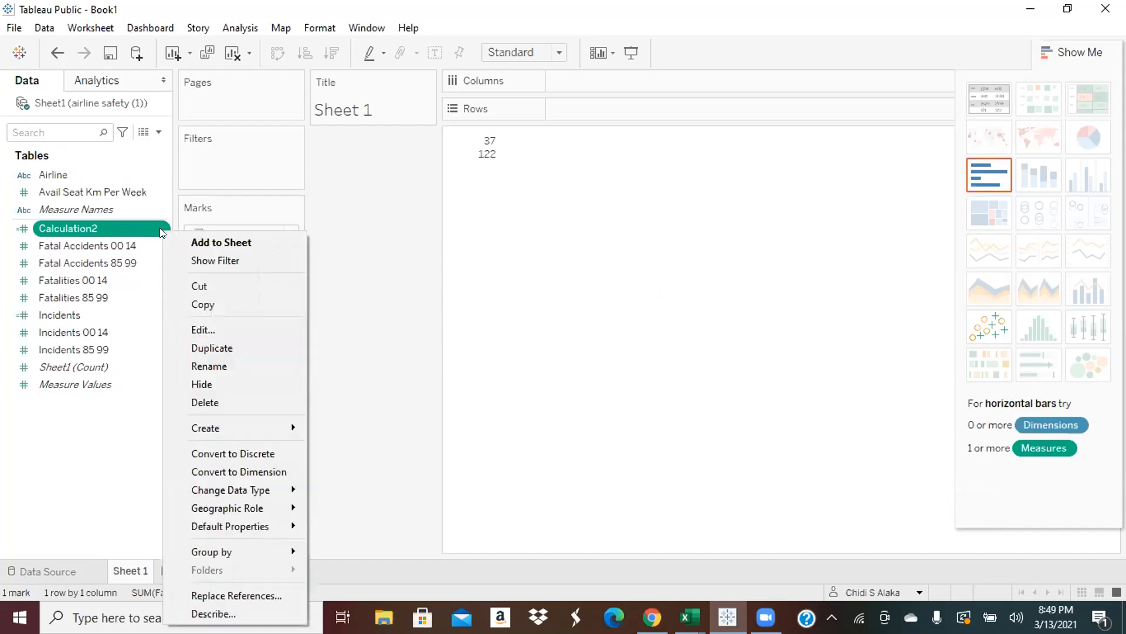
{"action": "left_click", "coordinate": [200, 329]}
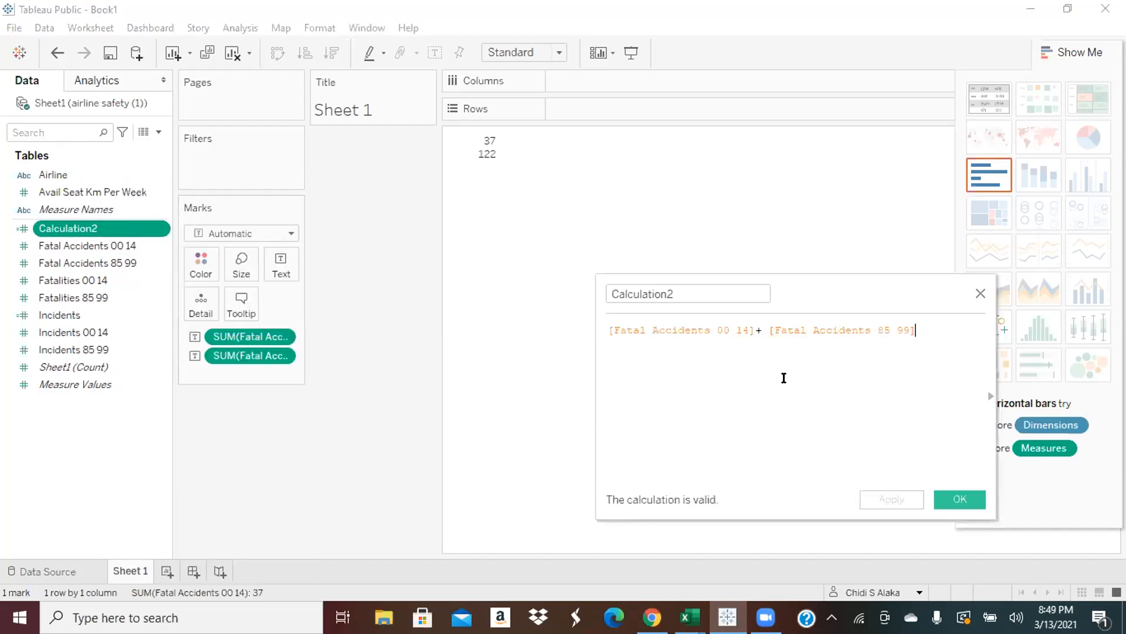
{"action": "double_click", "coordinate": [960, 415]}
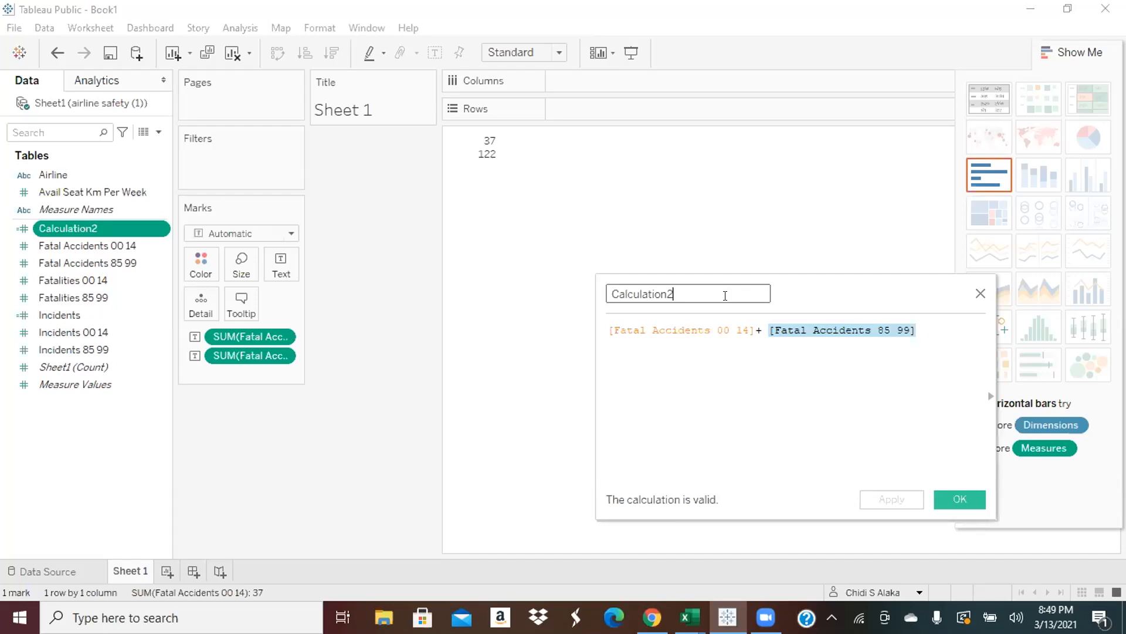
{"action": "key", "text": "BackSpace"}
{"action": "key", "text": "BackSpace"}
{"action": "key", "text": "BackSpace"}
{"action": "key", "text": "BackSpace"}
{"action": "key", "text": "BackSpace"}
{"action": "key", "text": "BackSpace"}
{"action": "key", "text": "BackSpace"}
{"action": "key", "text": "BackSpace"}
{"action": "key", "text": "BackSpace"}
{"action": "key", "text": "BackSpace"}
{"action": "key", "text": "BackSpace"}
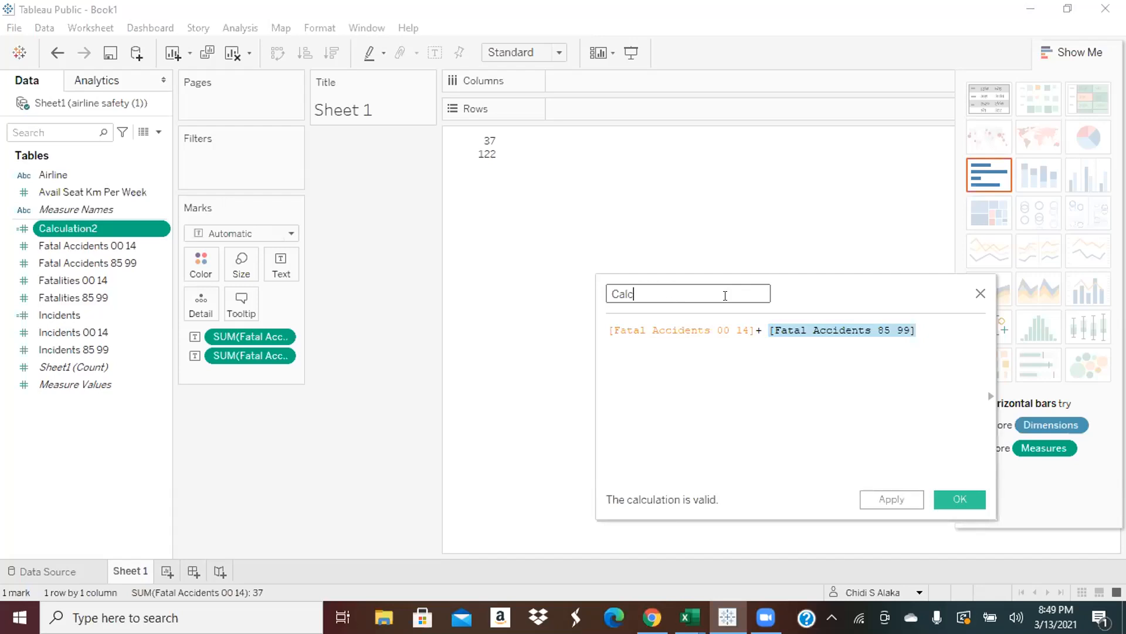
{"action": "key", "text": "BackSpace"}
{"action": "type", "text": "A"}
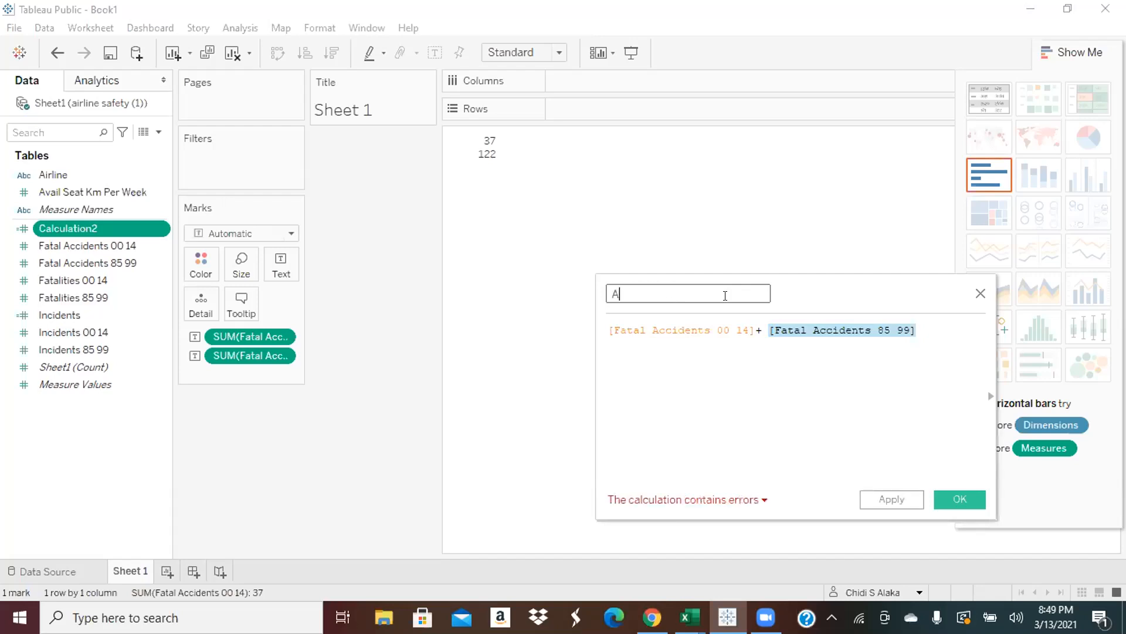
{"action": "type", "text": "ccidents"}
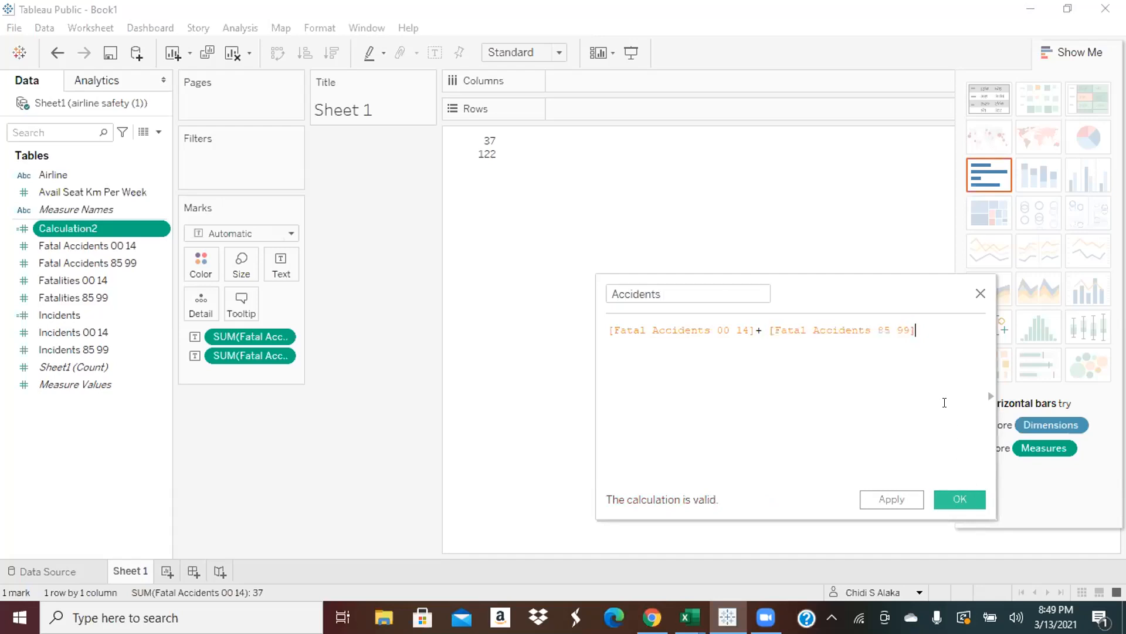
{"action": "left_click", "coordinate": [965, 499]}
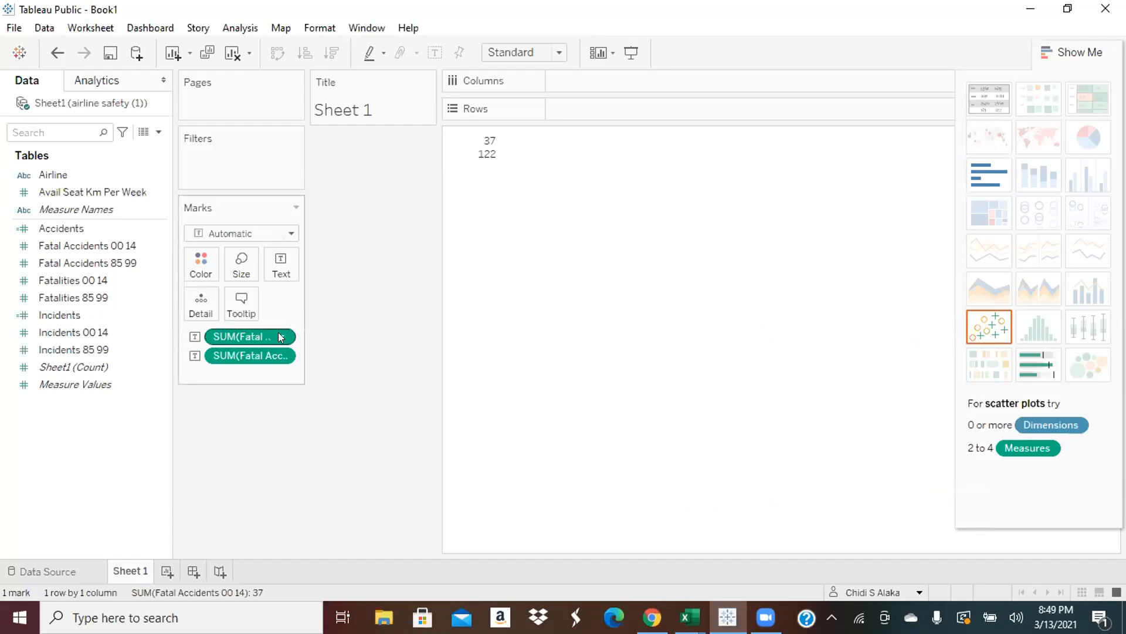
Step: Review the Accidents category and color rules on the Jira PM workbook's RA 1001 sheet in Excel, and return to the Book1 workbook in Tableau
{"action": "left_click", "coordinate": [675, 30]}
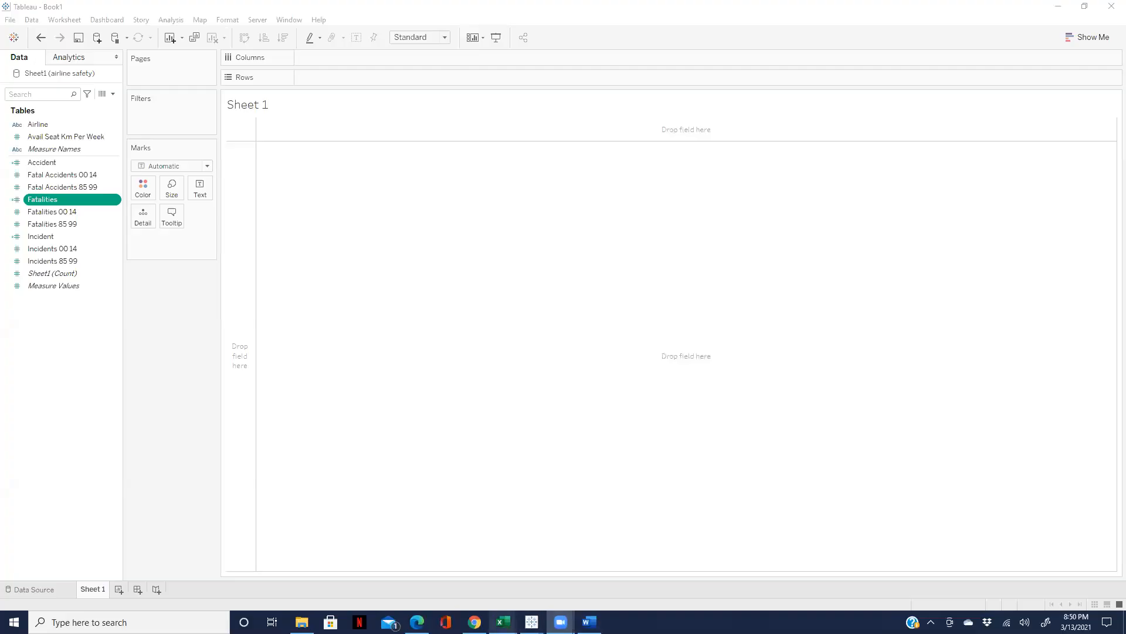
{"action": "mouse_move", "coordinate": [503, 621]}
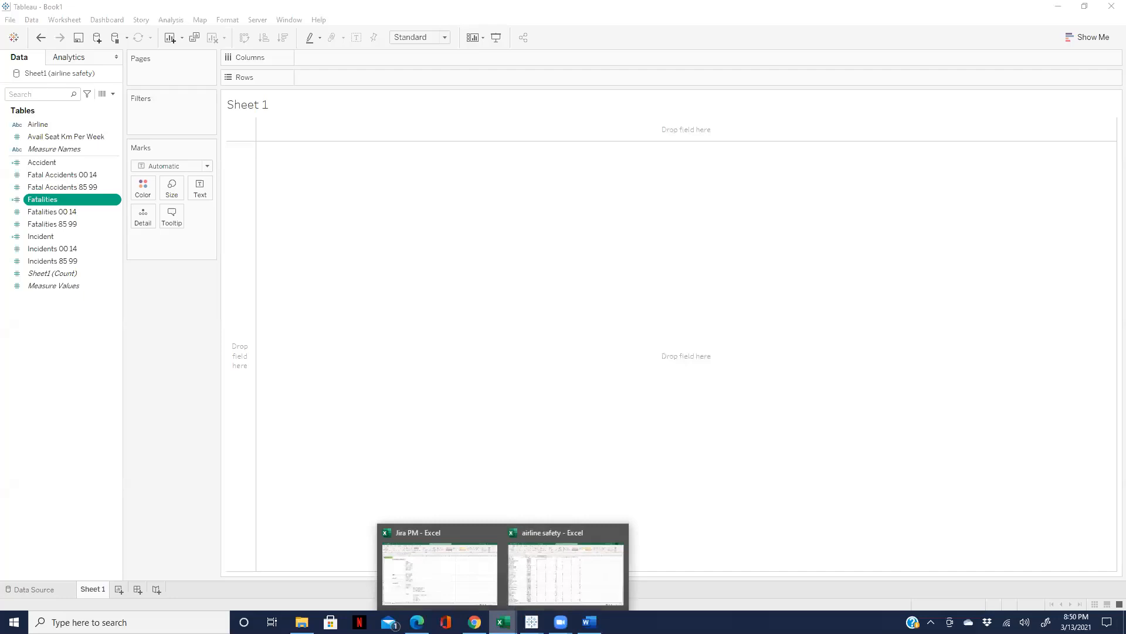
{"action": "left_click", "coordinate": [468, 565]}
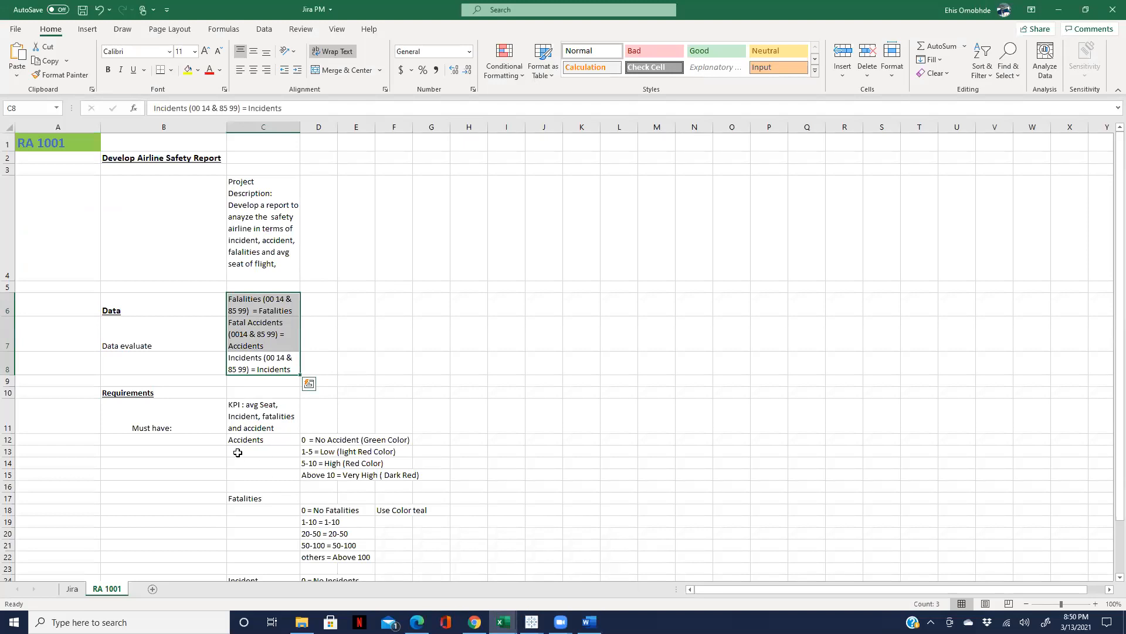
{"action": "scroll", "coordinate": [382, 428], "scroll_direction": "down", "scroll_amount": 2}
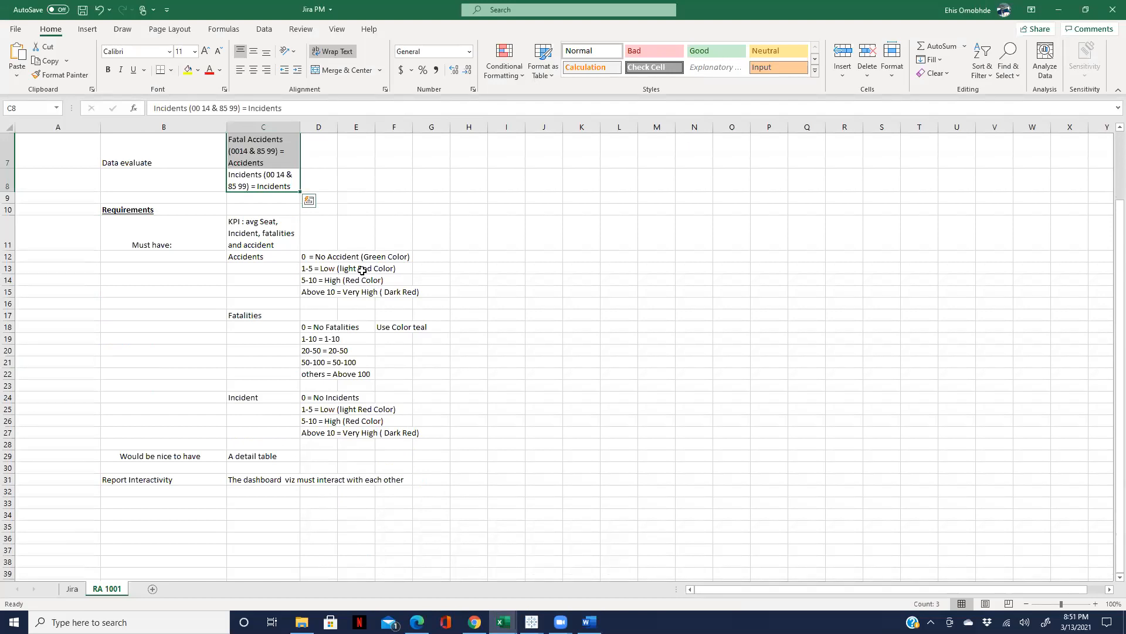
{"action": "left_click_drag", "start_coordinate": [417, 295], "coordinate": [322, 258]}
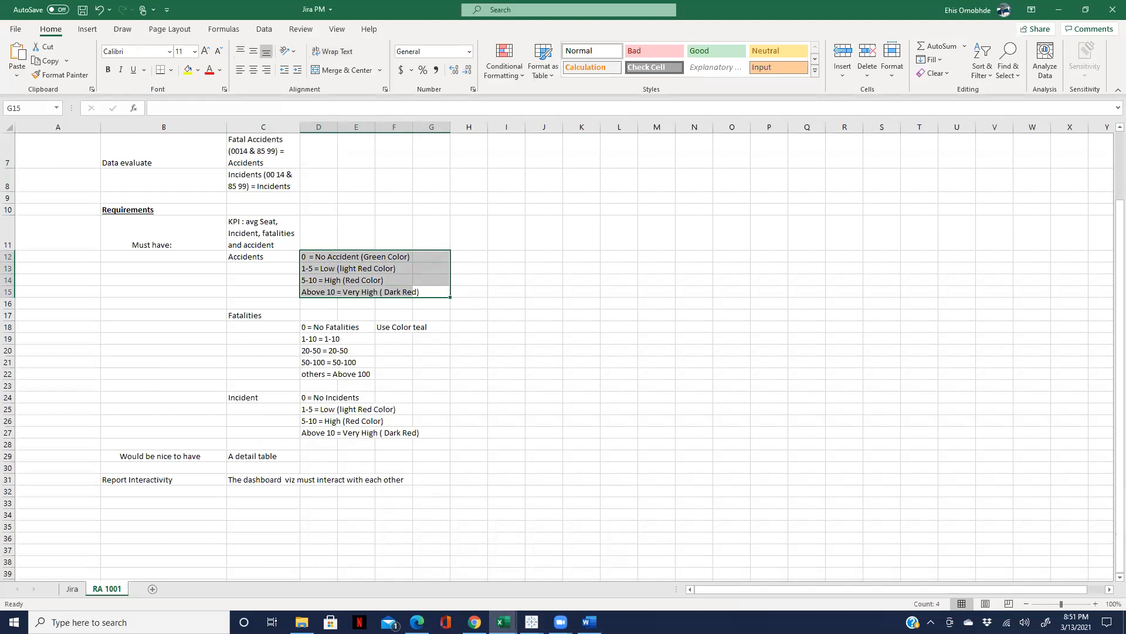
{"action": "key", "text": "alt+Tab"}
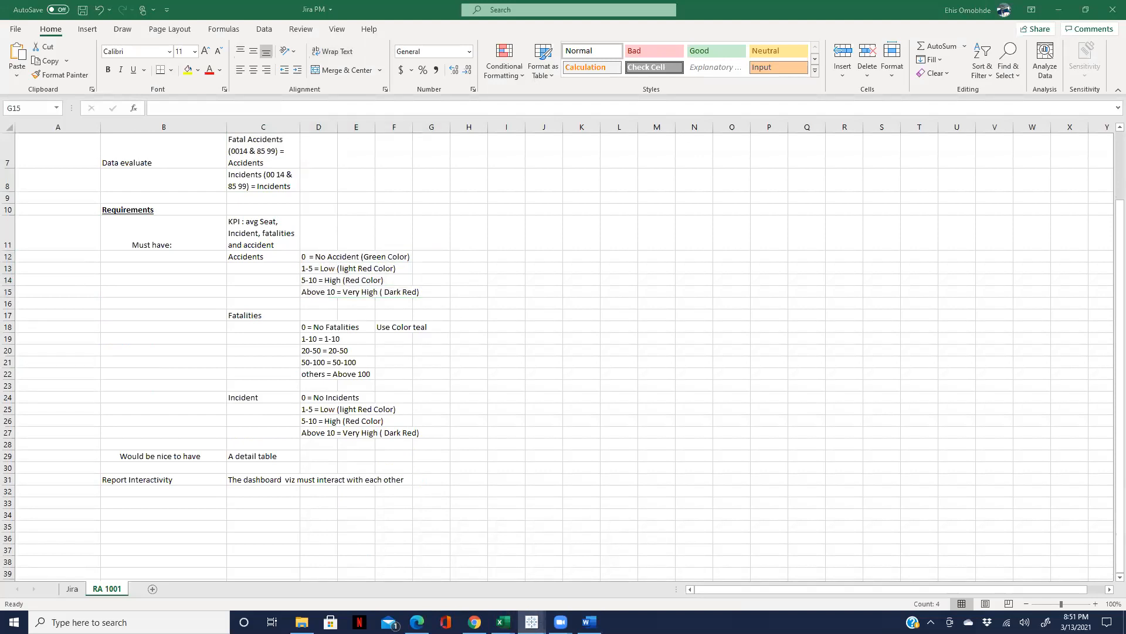
{"action": "left_click_drag", "start_coordinate": [827, 175], "coordinate": [1125, 172]}
{"action": "mouse_move", "coordinate": [531, 621]}
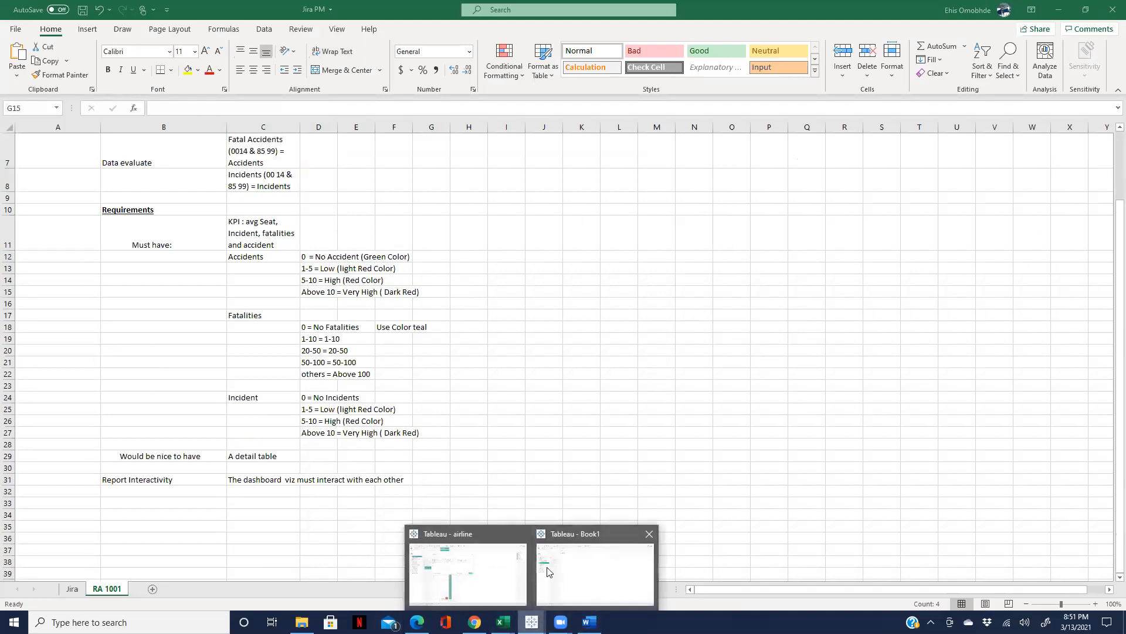
{"action": "left_click", "coordinate": [572, 570]}
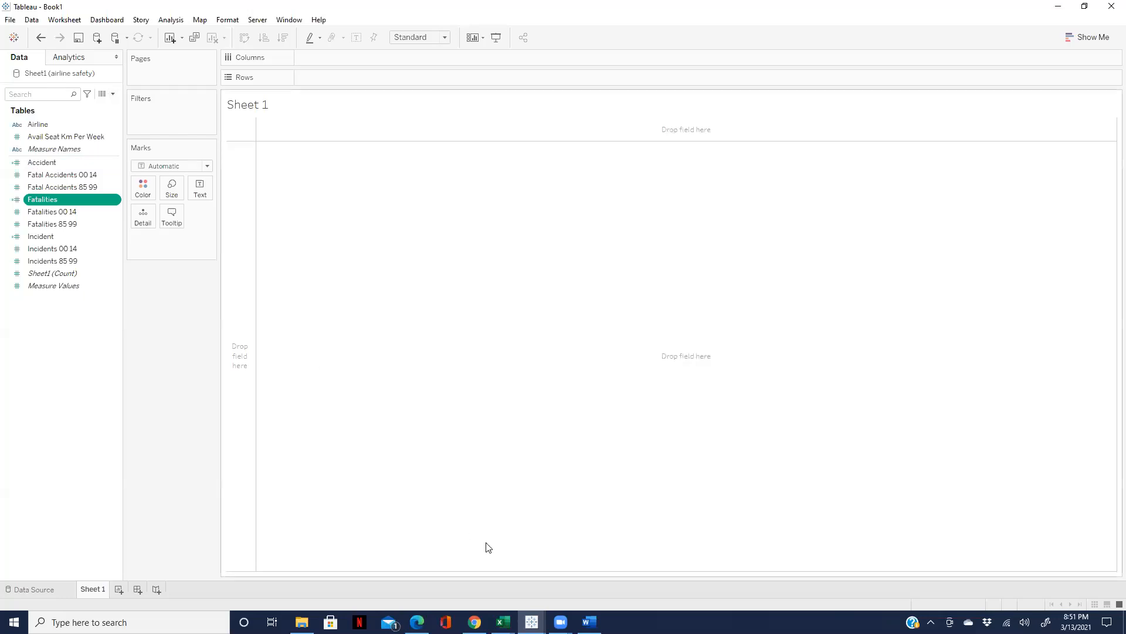
{"action": "left_click", "coordinate": [503, 622]}
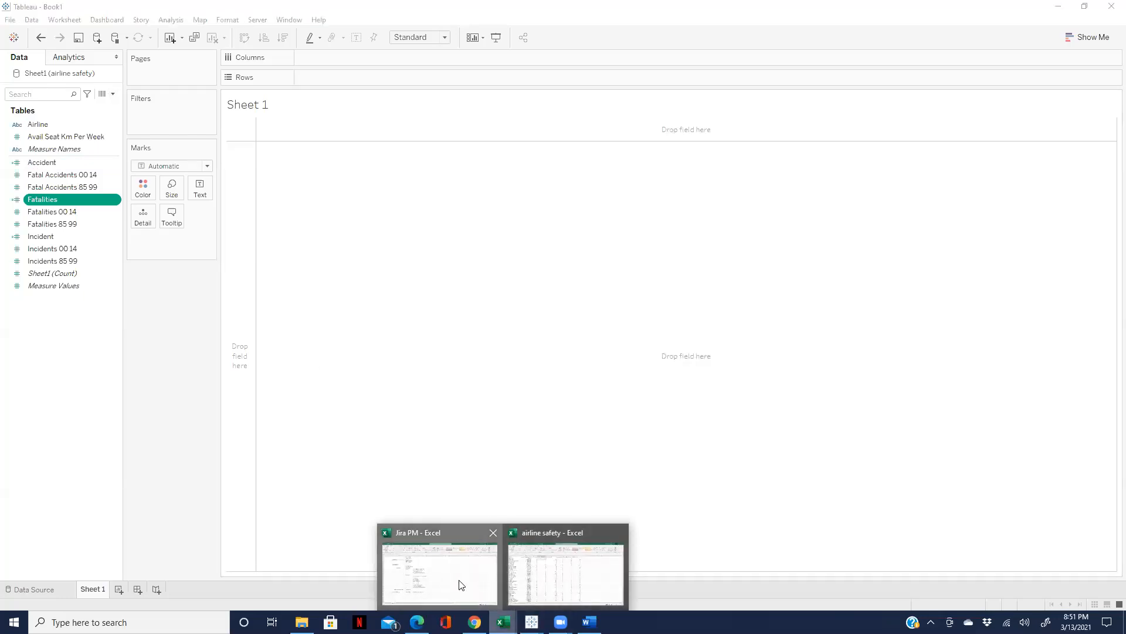
{"action": "left_click", "coordinate": [460, 586]}
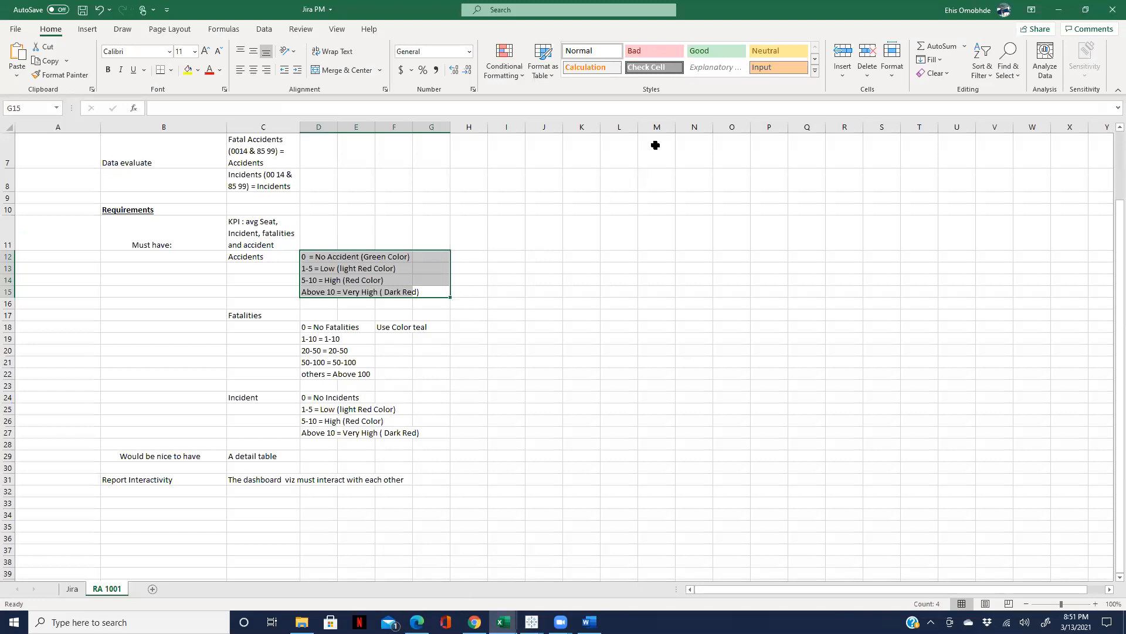
{"action": "left_click", "coordinate": [1058, 10]}
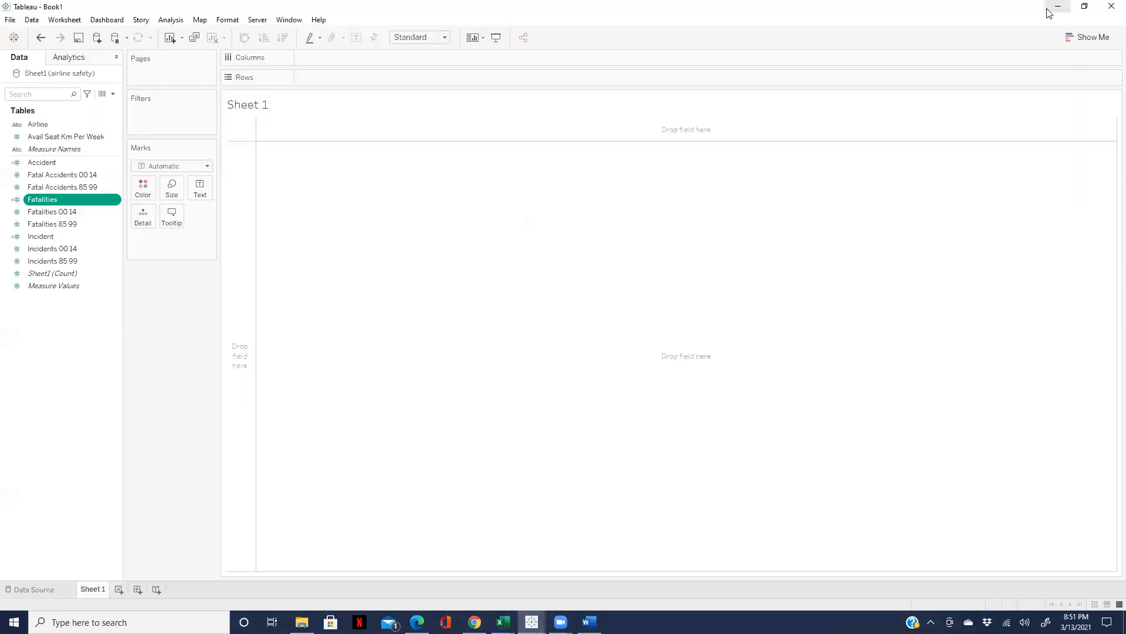
Step: Start a new calculated field named Accidents in the airline safety data source
{"action": "left_click", "coordinate": [113, 94]}
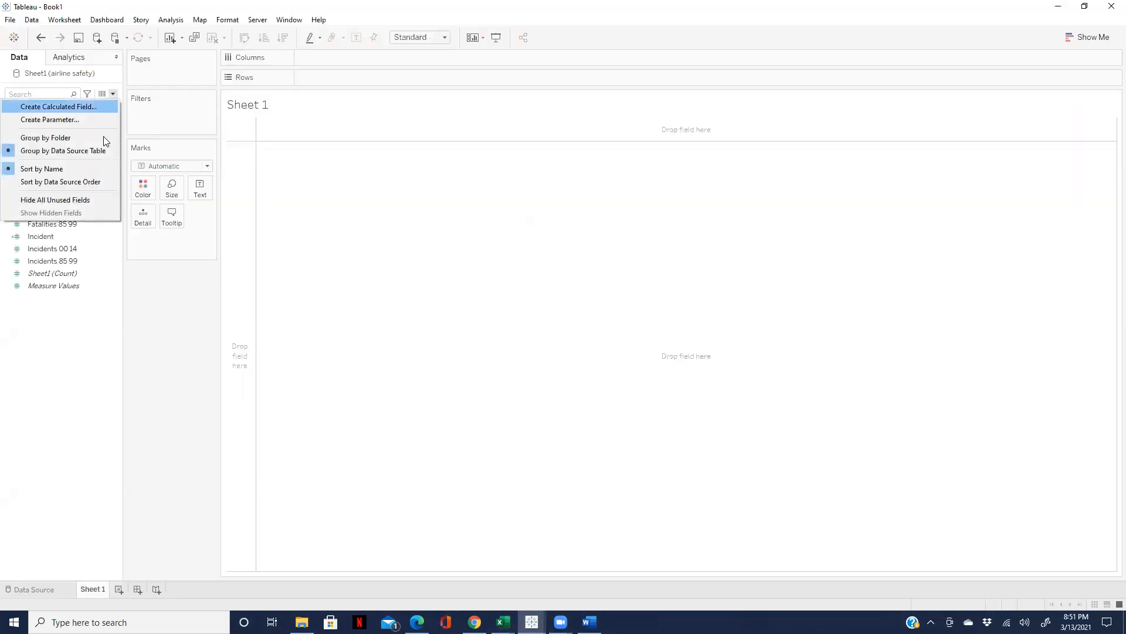
{"action": "left_click", "coordinate": [60, 106]}
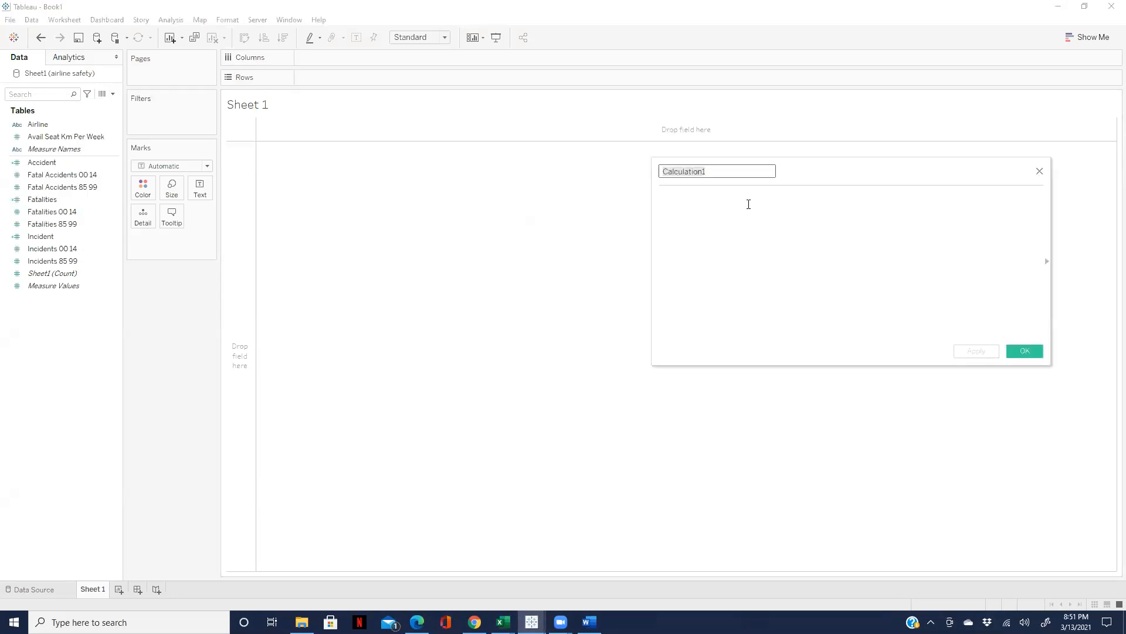
{"action": "type", "text": "Accident G"}
{"action": "key", "text": "BackSpace"}
{"action": "type", "text": "s"}
{"action": "left_click", "coordinate": [784, 224]}
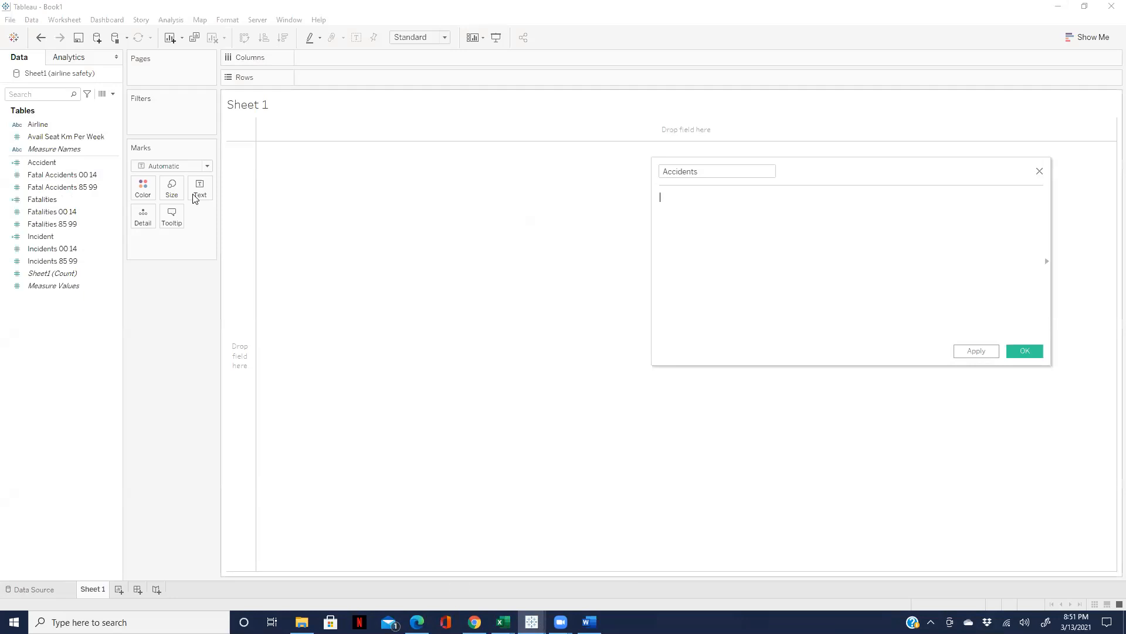
Step: Check the airline safety data and the zero-accident rule on the RA 1001 sheet in Excel, and return to Tableau's Book1
{"action": "mouse_move", "coordinate": [503, 622]}
{"action": "left_click", "coordinate": [555, 569]}
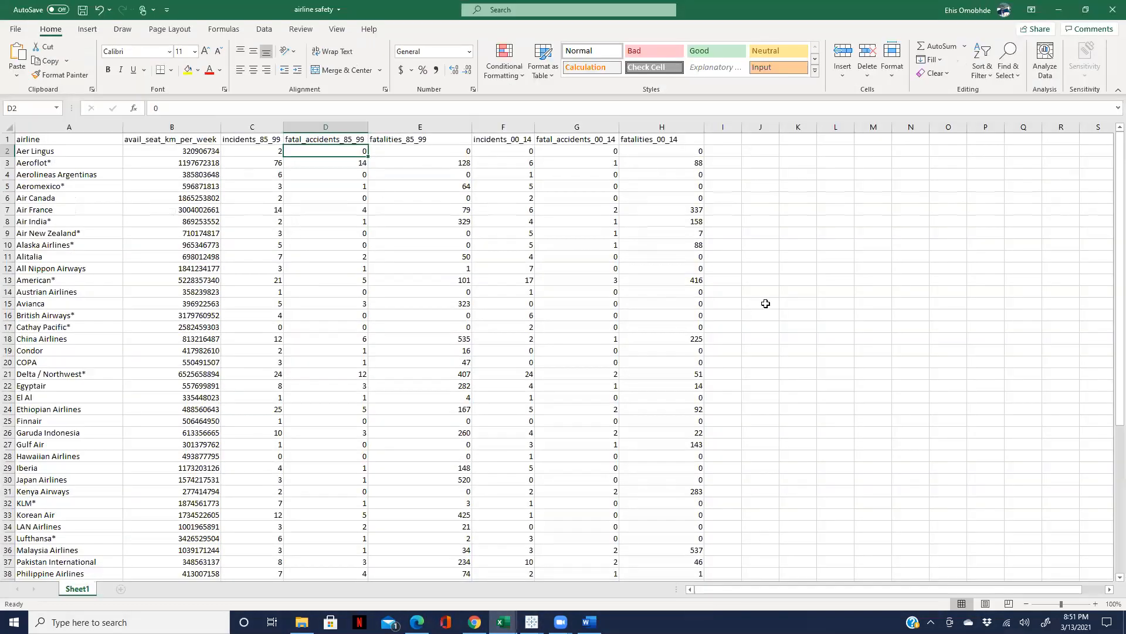
{"action": "left_click", "coordinate": [1059, 10]}
{"action": "mouse_move", "coordinate": [503, 622]}
{"action": "left_click", "coordinate": [545, 568]}
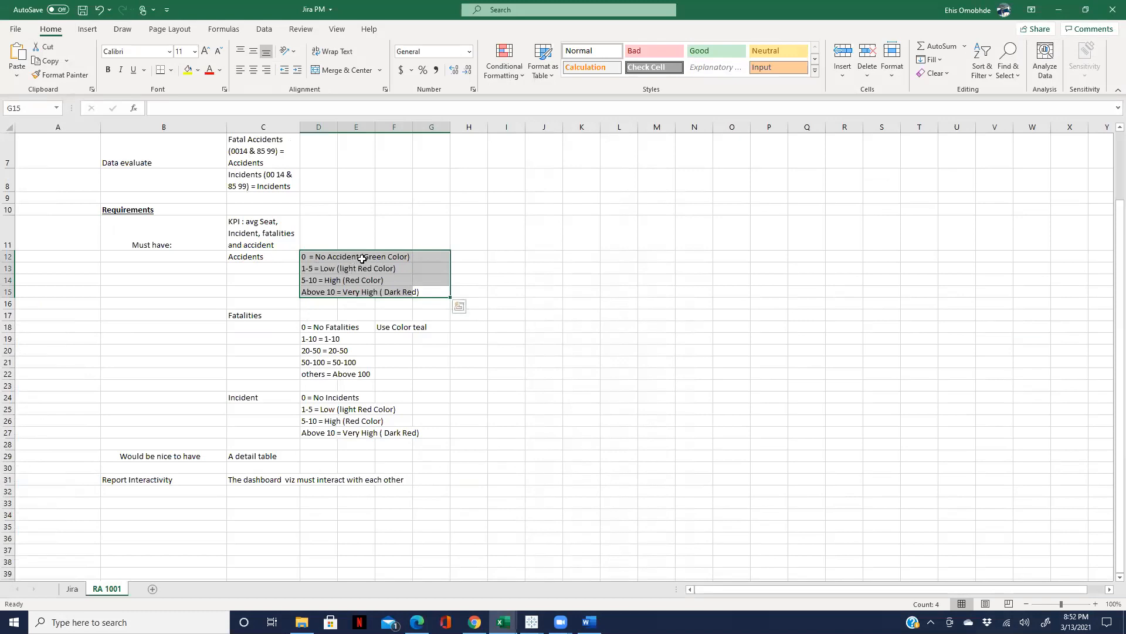
{"action": "left_click", "coordinate": [362, 258]}
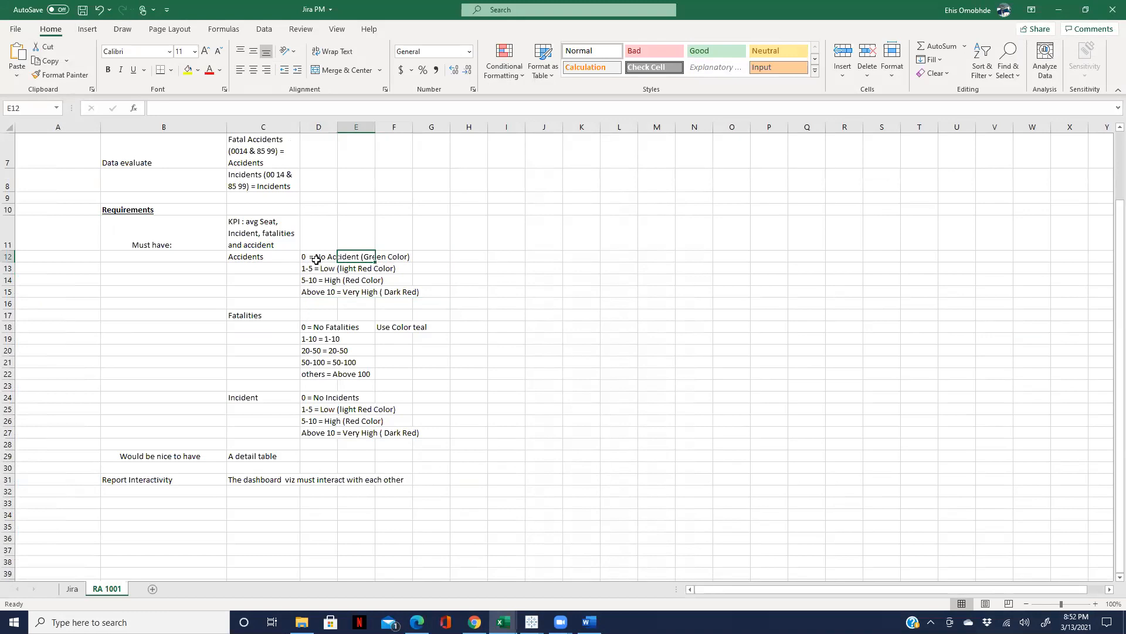
{"action": "left_click", "coordinate": [329, 259]}
{"action": "left_click", "coordinate": [532, 622]}
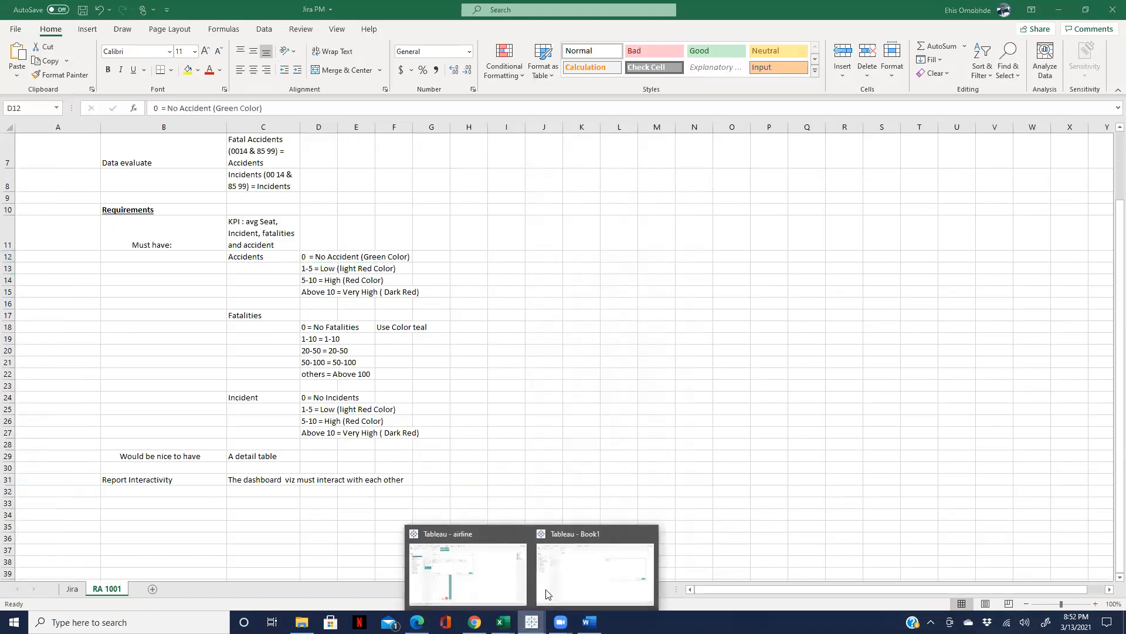
{"action": "left_click", "coordinate": [575, 569]}
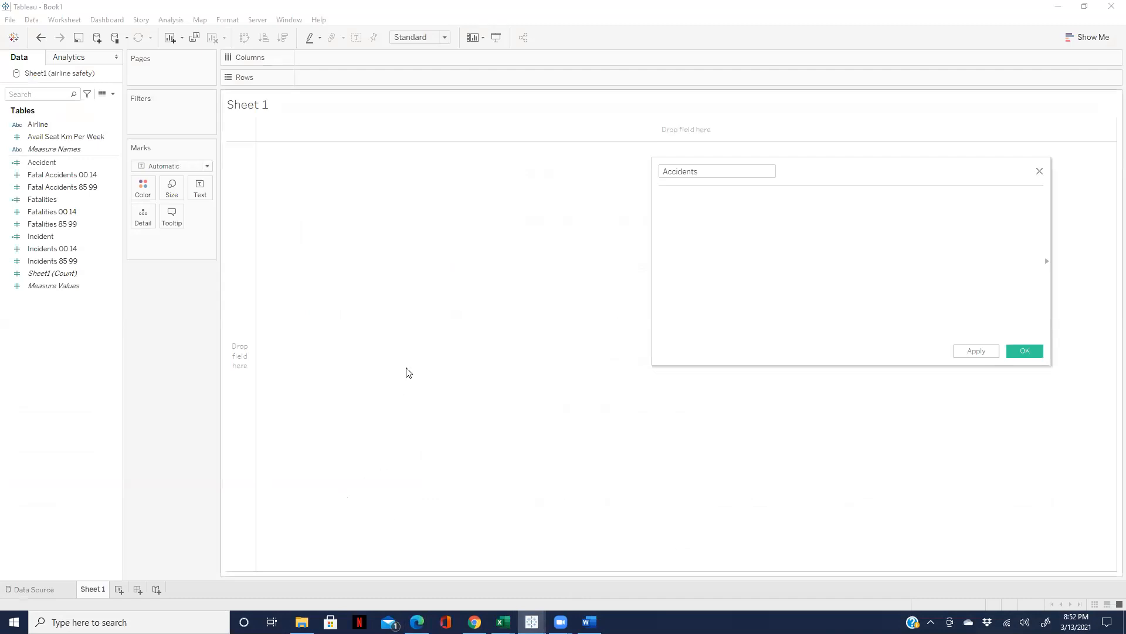
Step: Write the first condition of the Accidents formula as IF [Accident] = 0 THEN 'No Accident', checking the label against the Jira PM sheet
{"action": "type", "text": "IF"}
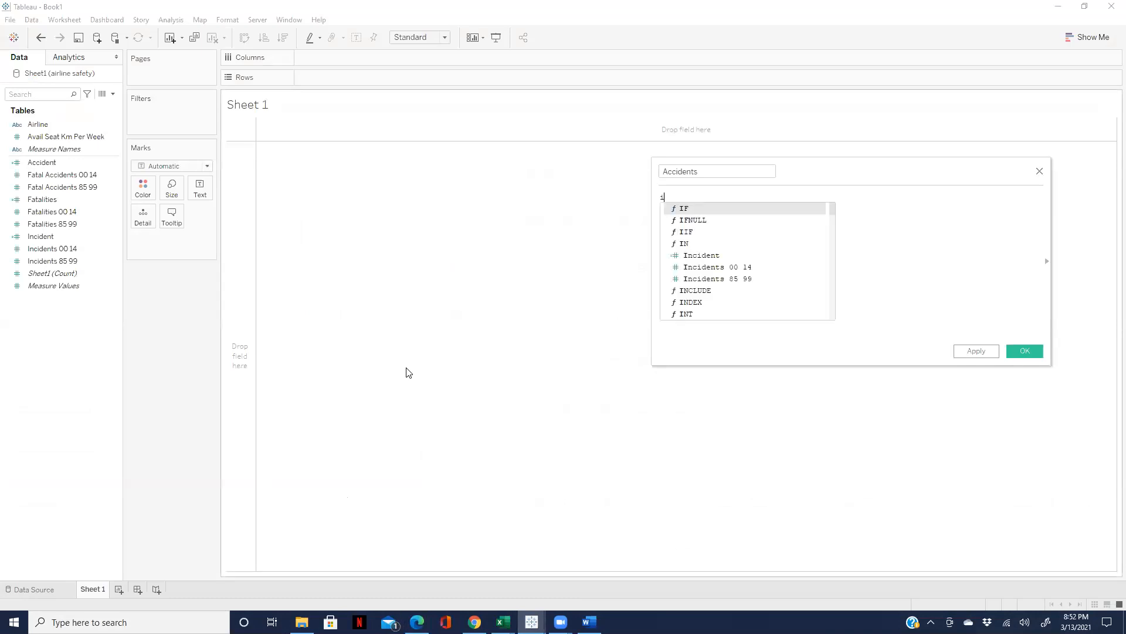
{"action": "key", "text": "Return"}
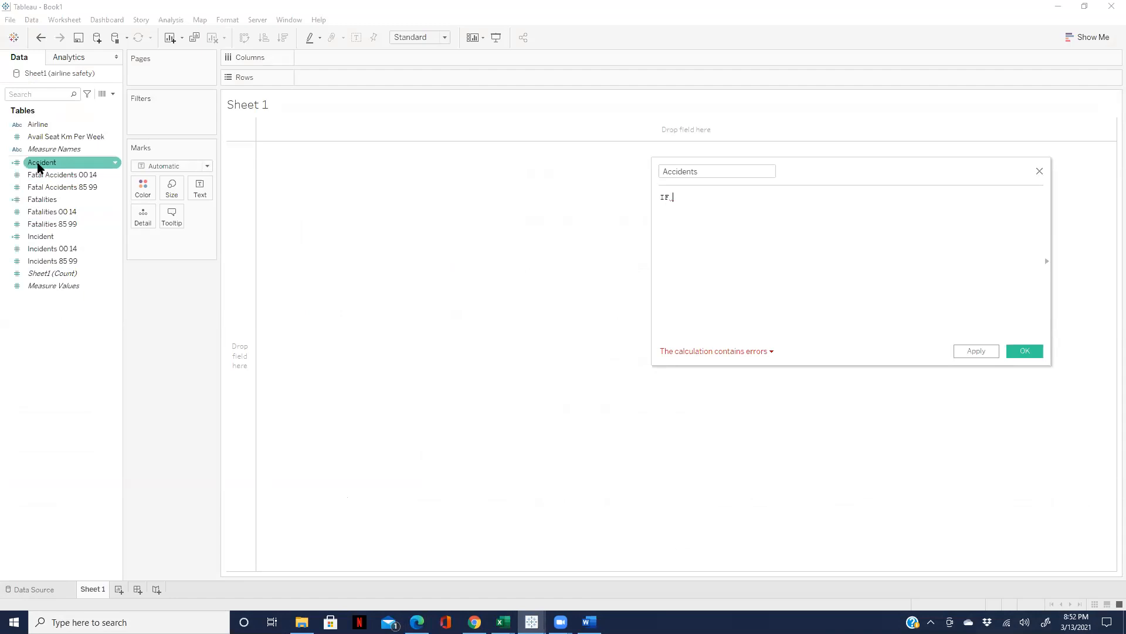
{"action": "left_click_drag", "start_coordinate": [37, 166], "coordinate": [719, 202]}
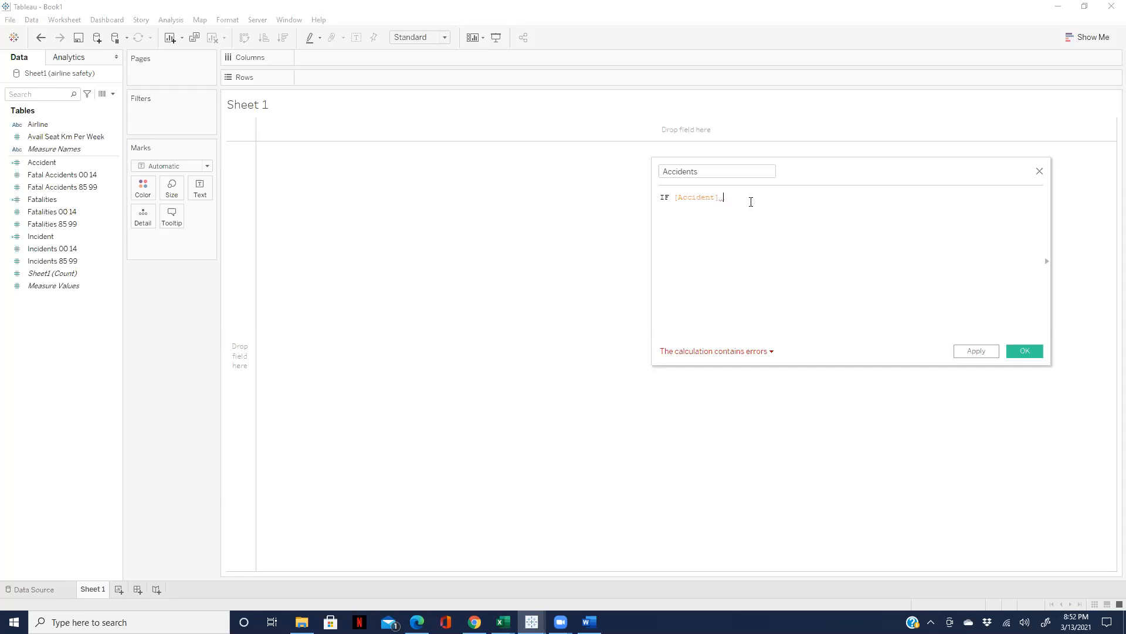
{"action": "type", "text": "= 0 the"}
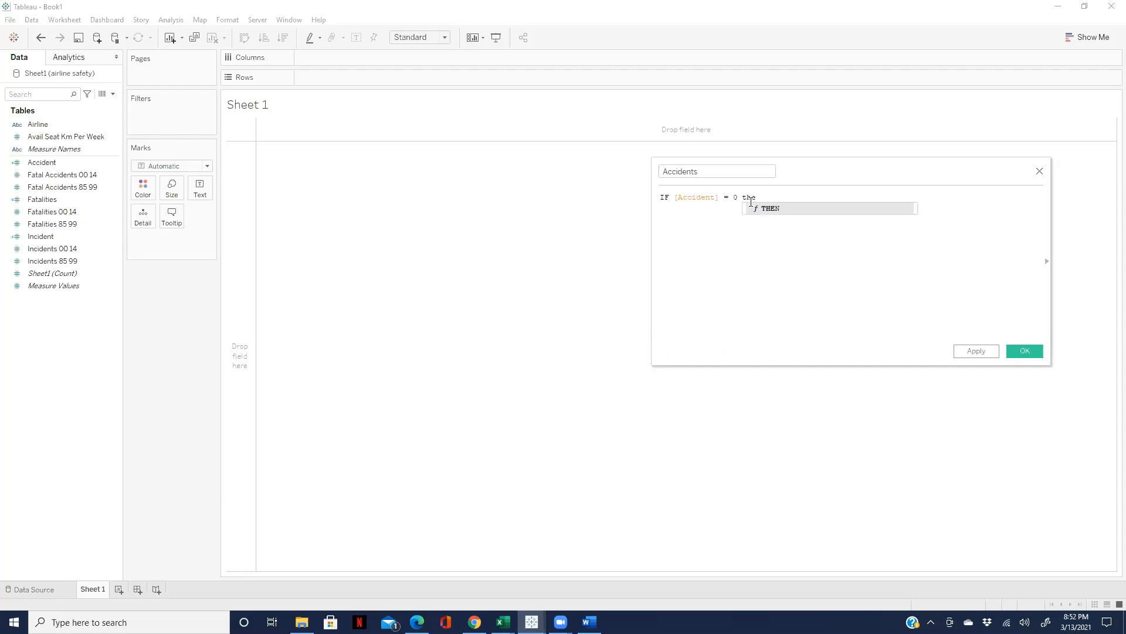
{"action": "left_click", "coordinate": [787, 208]}
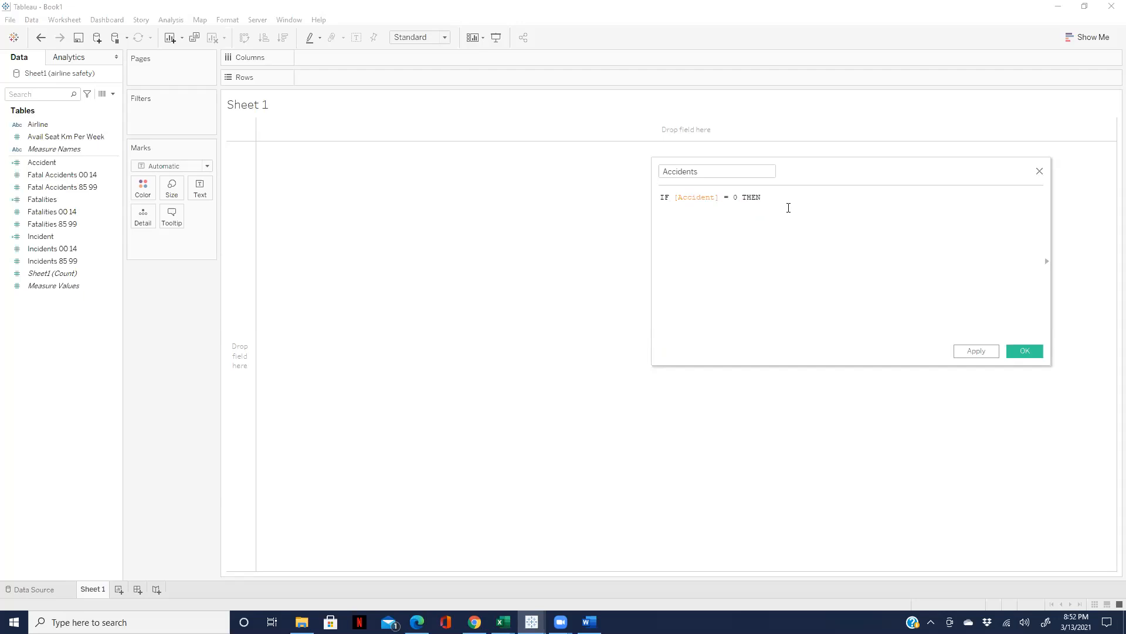
{"action": "type", "text": "'No"}
{"action": "left_click", "coordinate": [498, 597]}
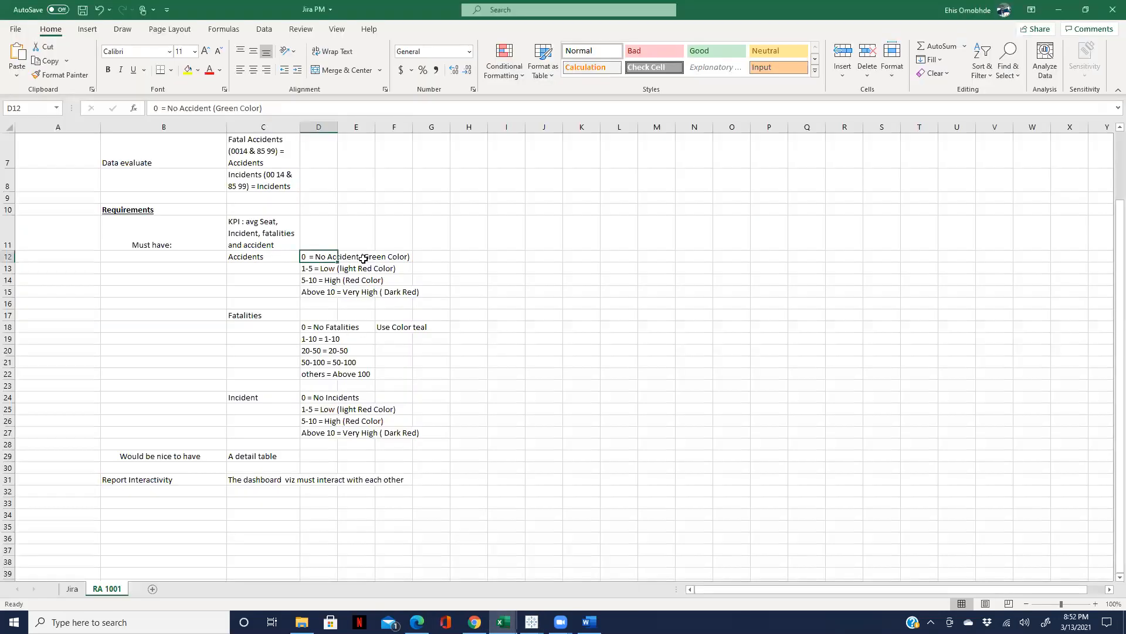
{"action": "left_click", "coordinate": [1060, 11]}
{"action": "type", "text": "Accident] = 0 THEN 'No Ac"}
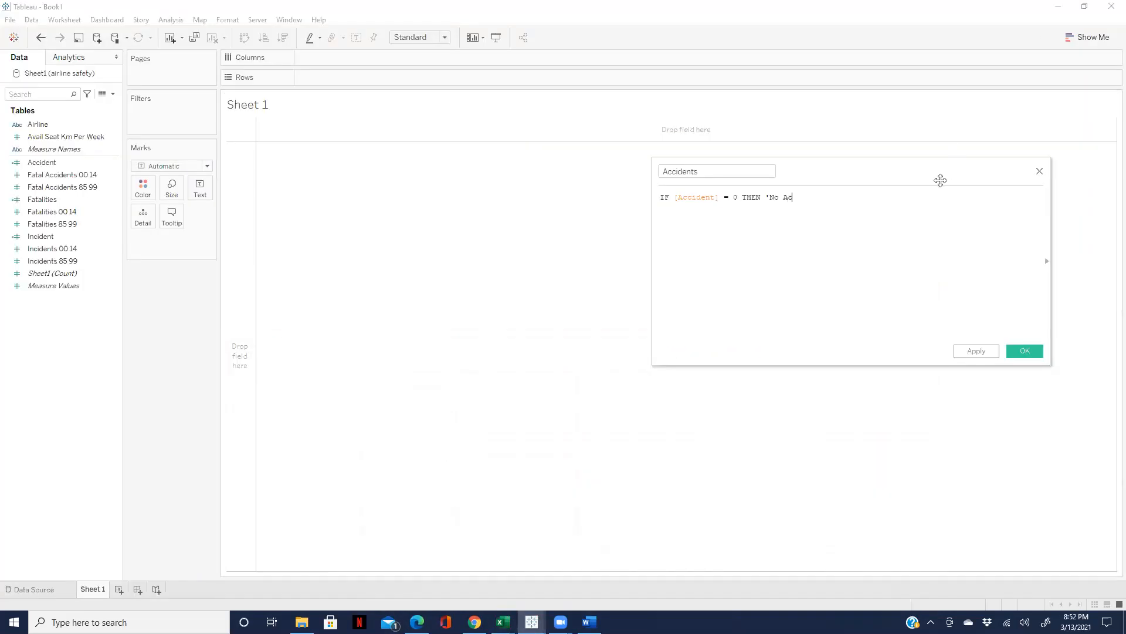
{"action": "type", "text": "'"}
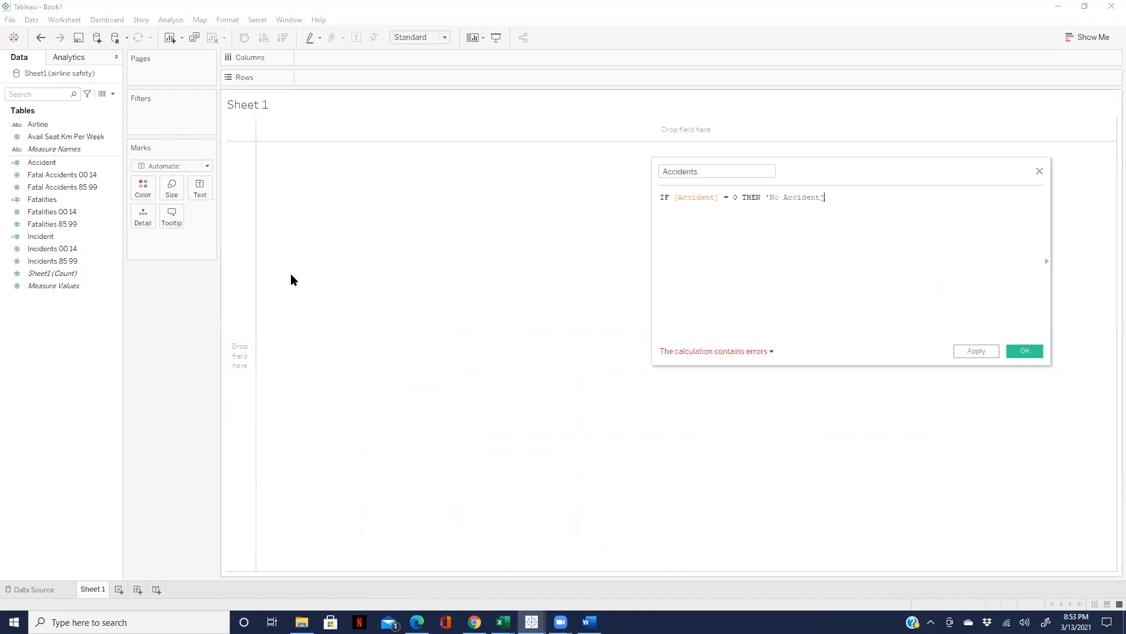
Step: Wrap the [Accident] field in the first condition of the Accidents formula in SUM()
{"action": "left_click", "coordinate": [57, 166]}
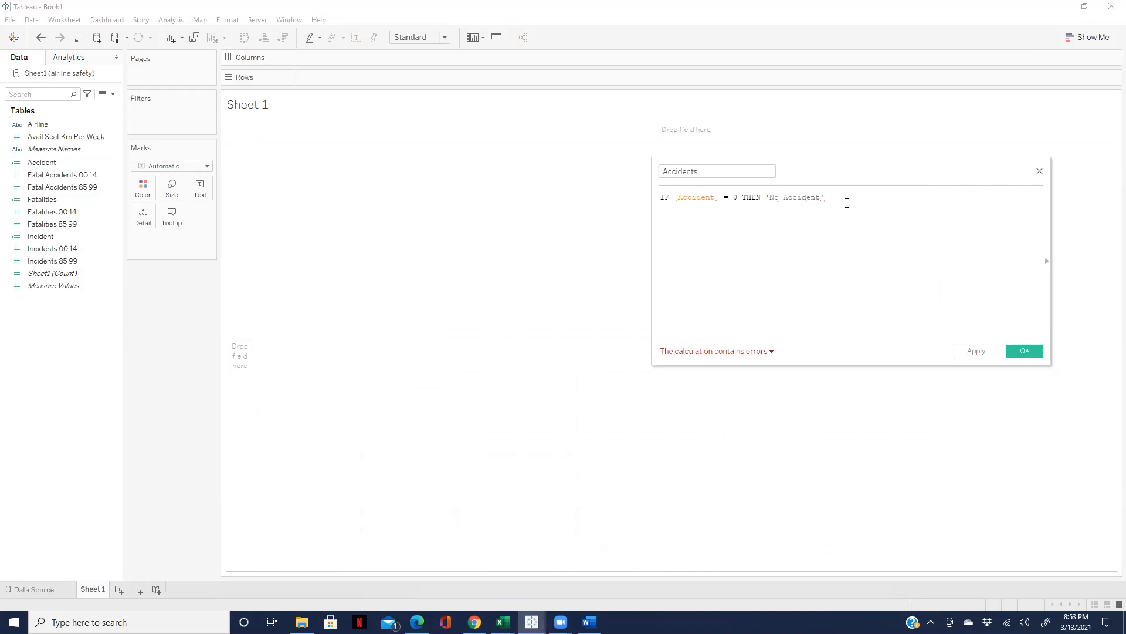
{"action": "left_click", "coordinate": [675, 198]}
{"action": "type", "text": "sum"}
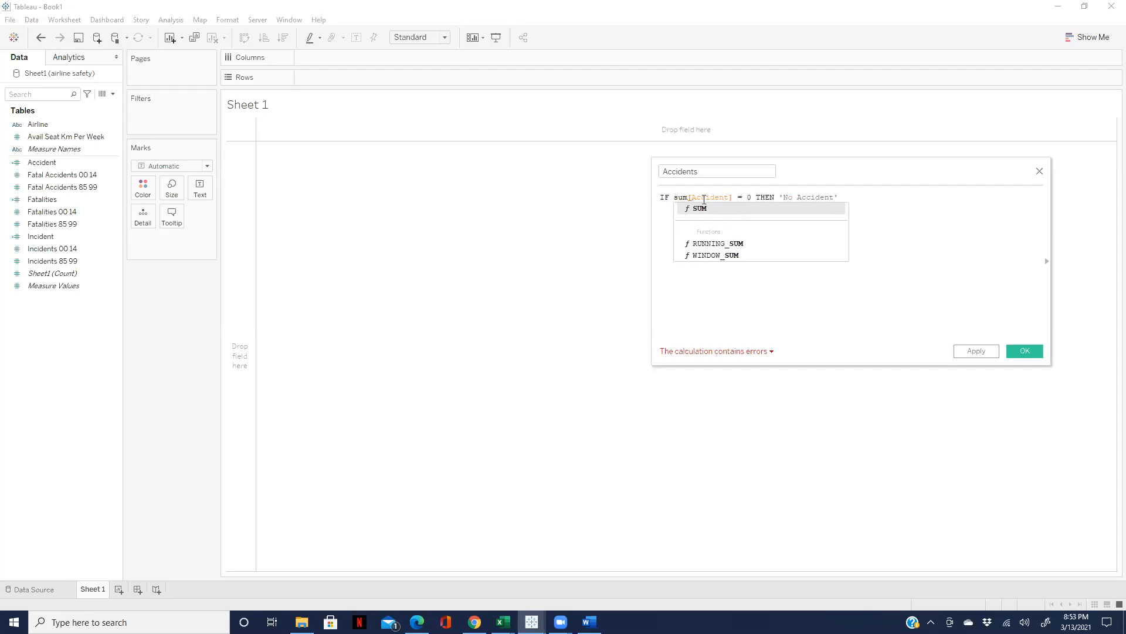
{"action": "double_click", "coordinate": [717, 209]}
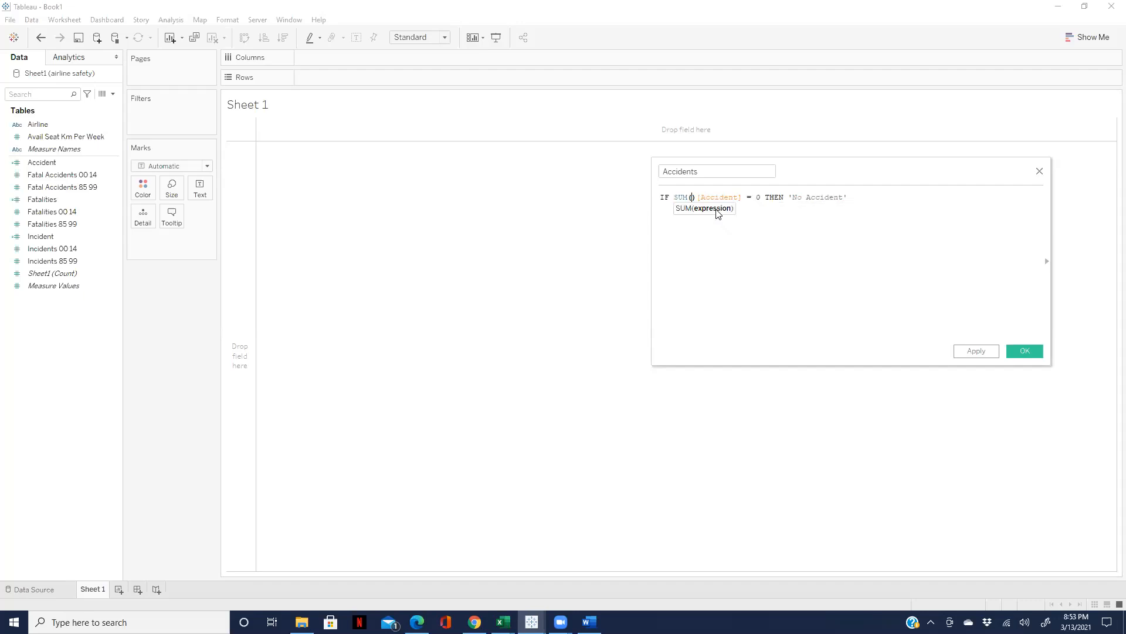
{"action": "key", "text": "BackSpace"}
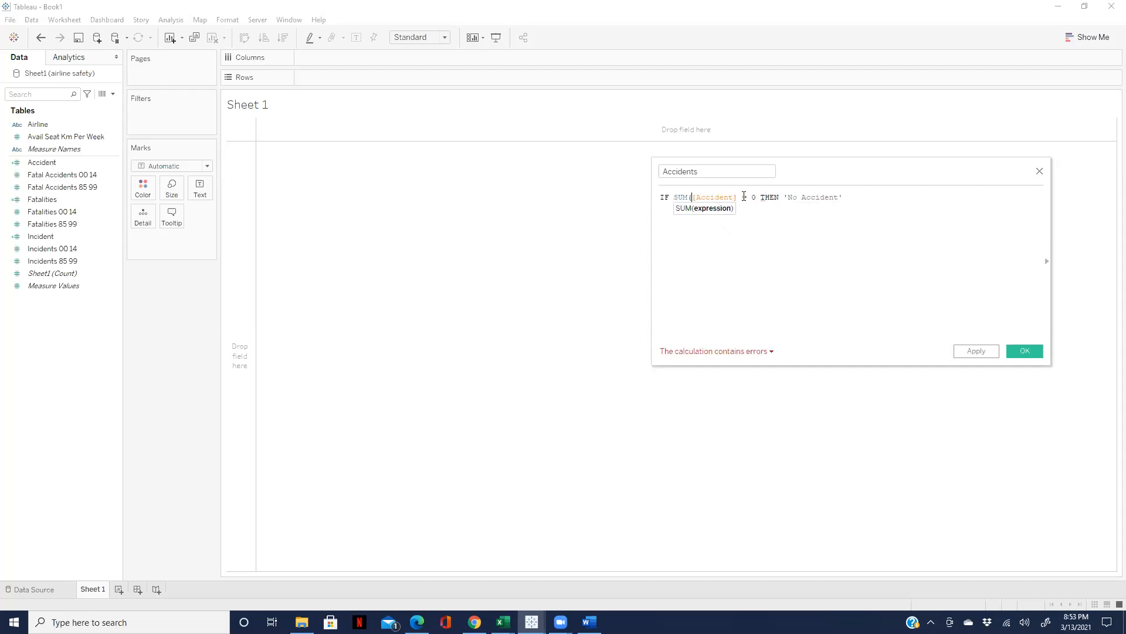
{"action": "left_click", "coordinate": [738, 197]}
{"action": "type", "text": ")"}
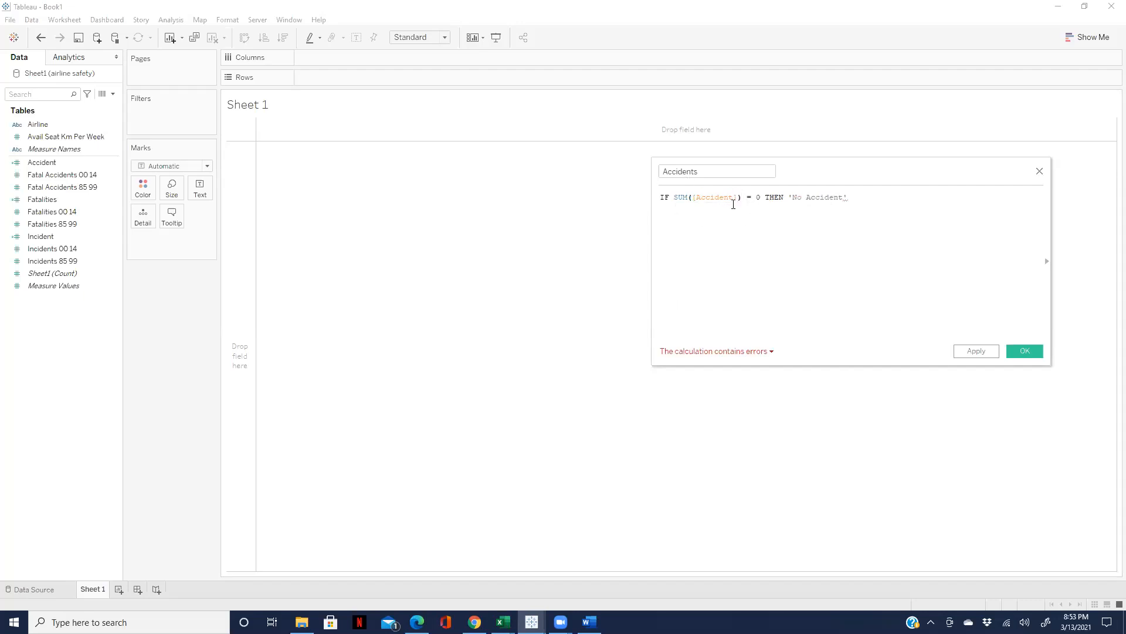
Step: Close the Accidents formula with END, leaving blank lines above it for more conditions
{"action": "left_click", "coordinate": [859, 199]}
{"action": "key", "text": "Return"}
{"action": "type", "text": "end"}
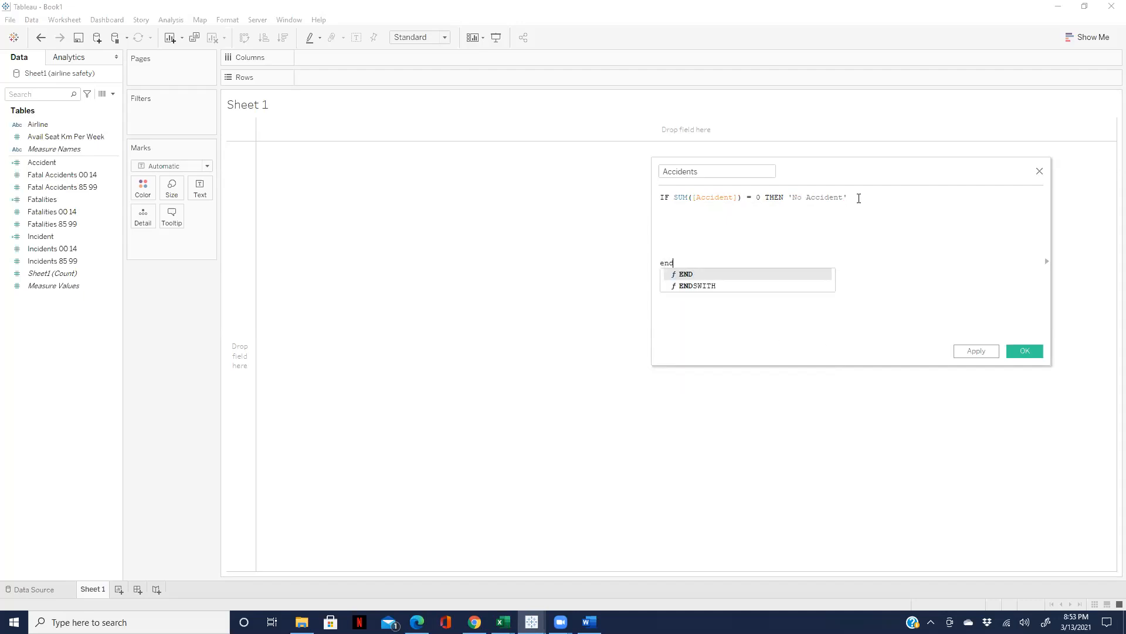
{"action": "key", "text": "Return"}
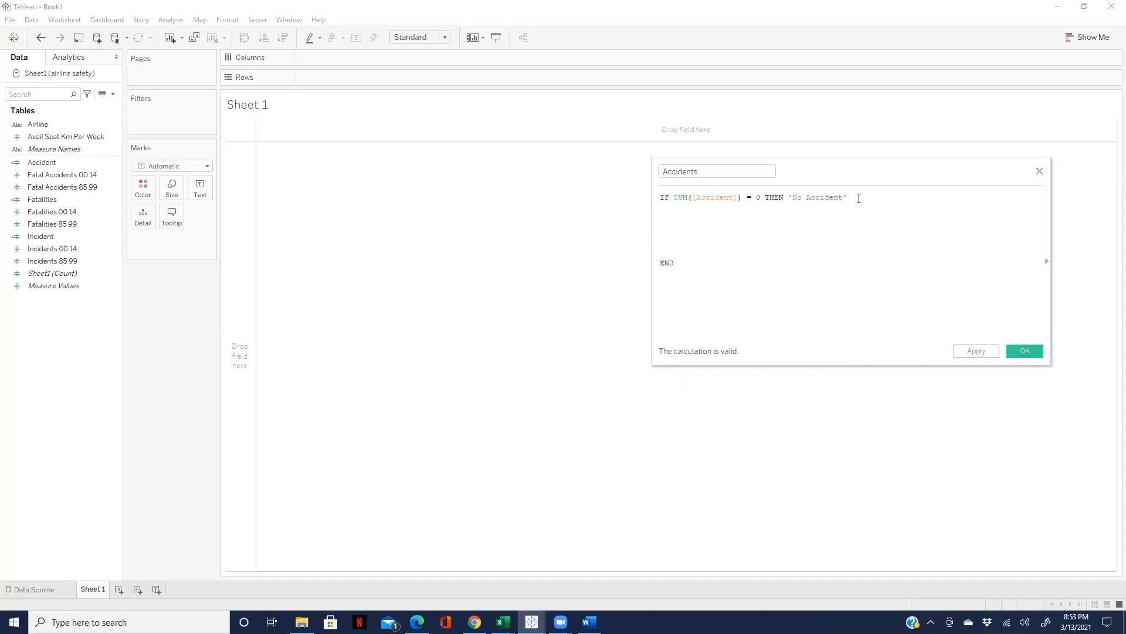
{"action": "left_click", "coordinate": [664, 251]}
{"action": "key", "text": "Return"}
{"action": "left_click_drag", "start_coordinate": [849, 197], "coordinate": [674, 197]}
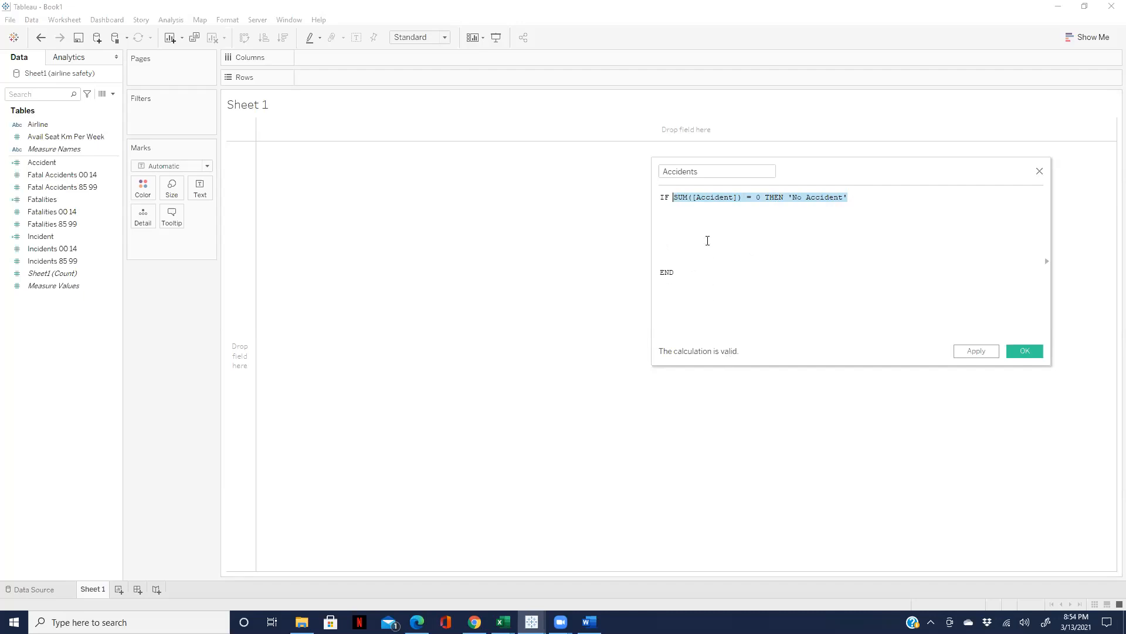
Step: Begin a second condition below the first line of the Accidents formula as ELSEIF SUM([Accident]) =
{"action": "left_click", "coordinate": [856, 198]}
{"action": "key", "text": "Return"}
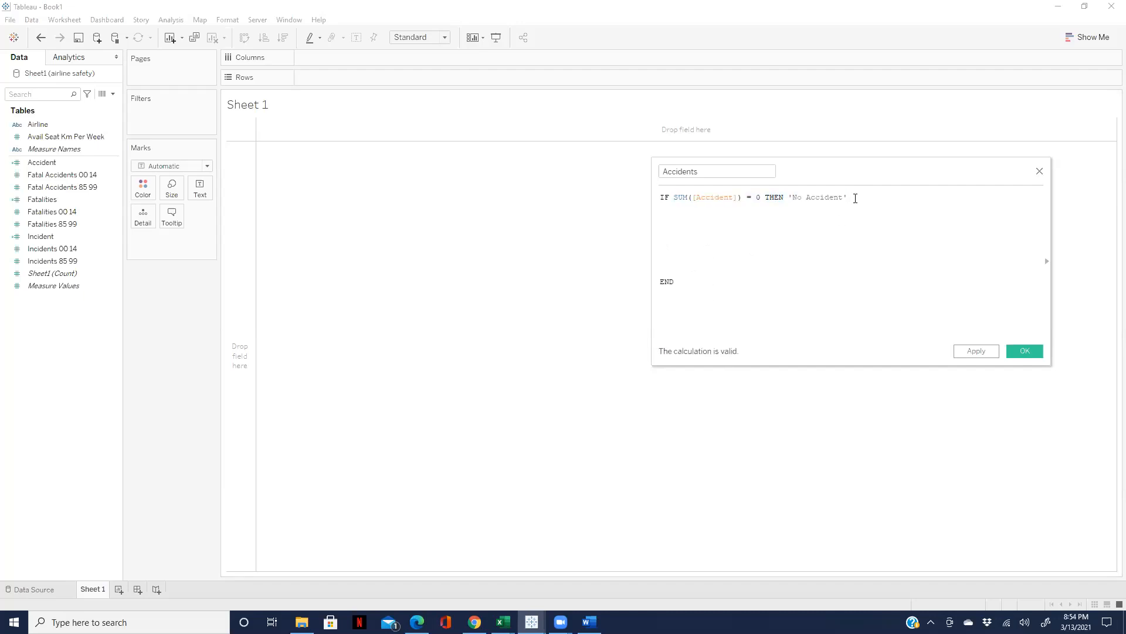
{"action": "type", "text": "els"}
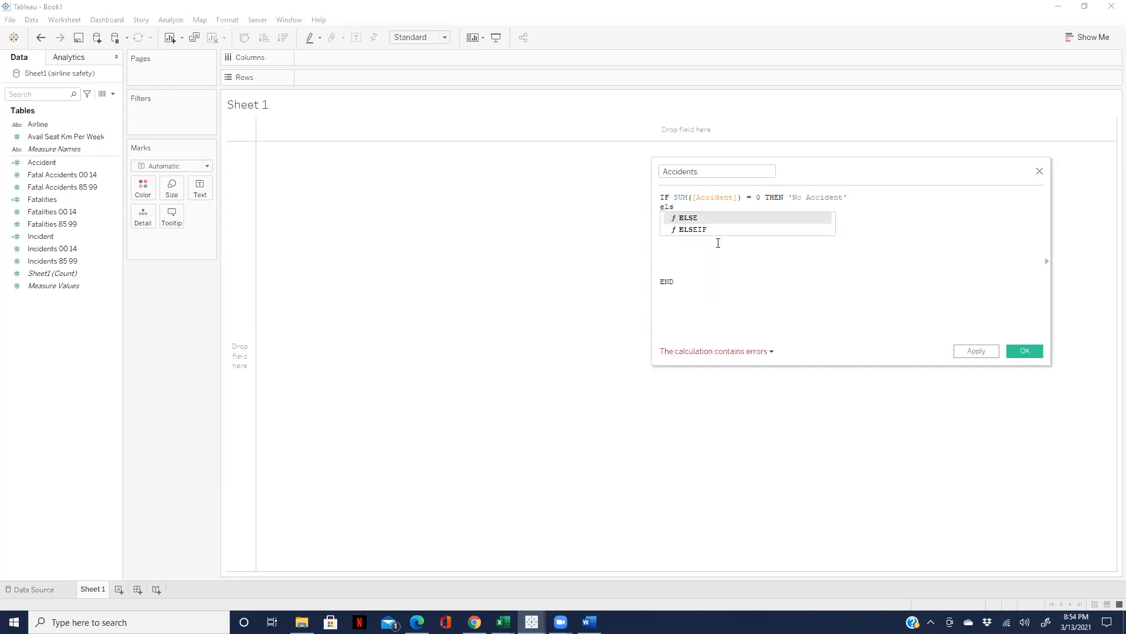
{"action": "left_click", "coordinate": [699, 230]}
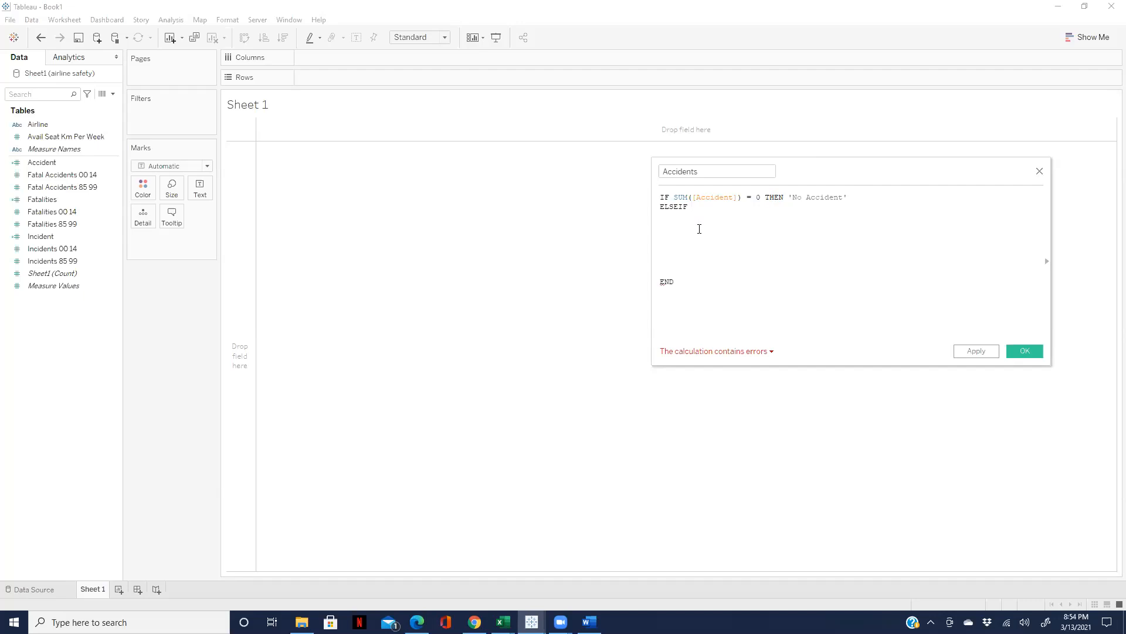
{"action": "type", "text": "sum"}
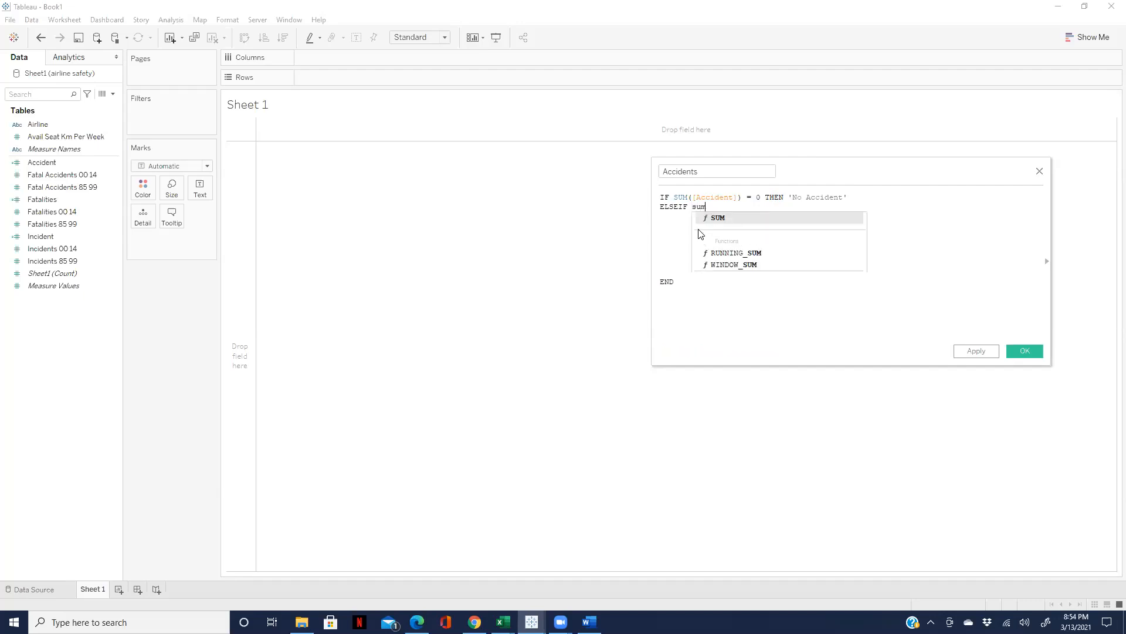
{"action": "key", "text": "Return"}
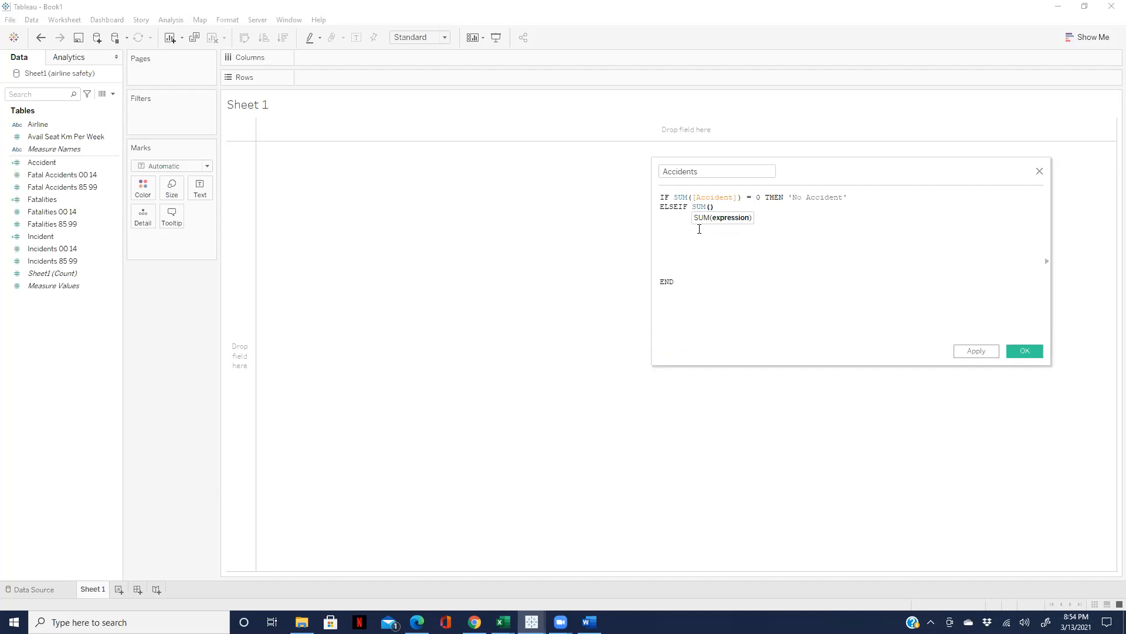
{"action": "type", "text": "aci"}
{"action": "key", "text": "BackSpace"}
{"action": "type", "text": "c"}
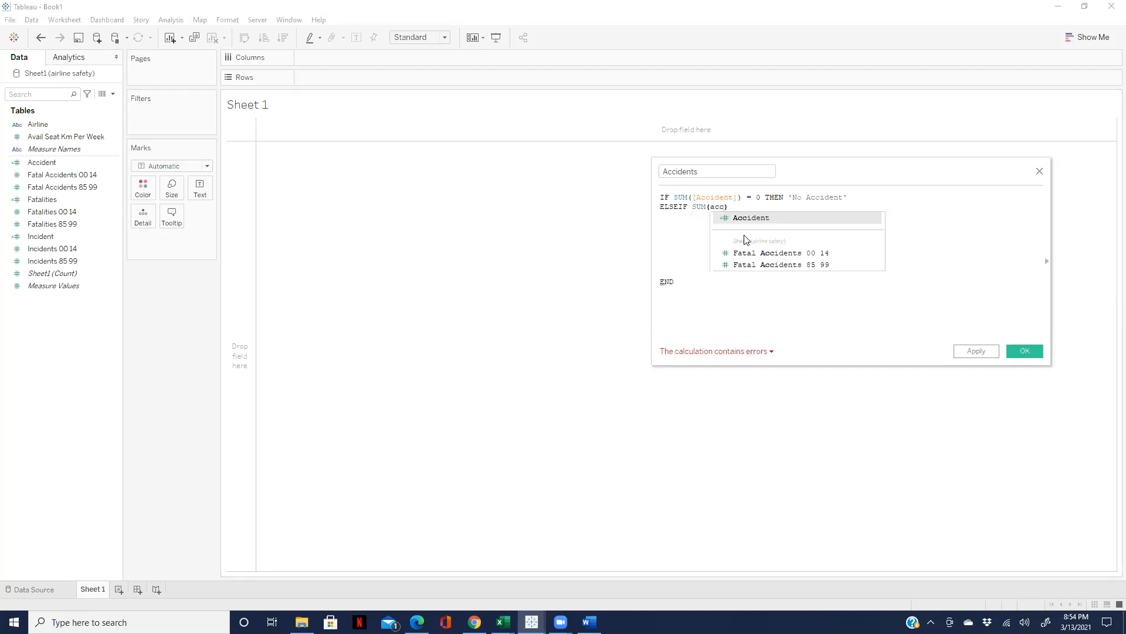
{"action": "double_click", "coordinate": [752, 218]}
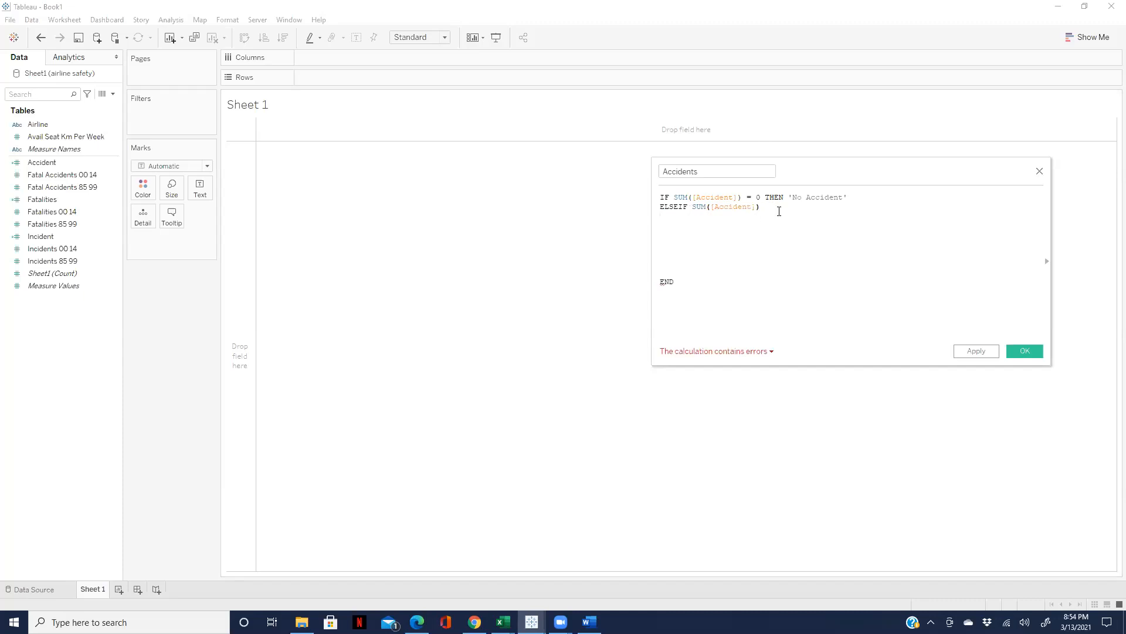
{"action": "type", "text": "="}
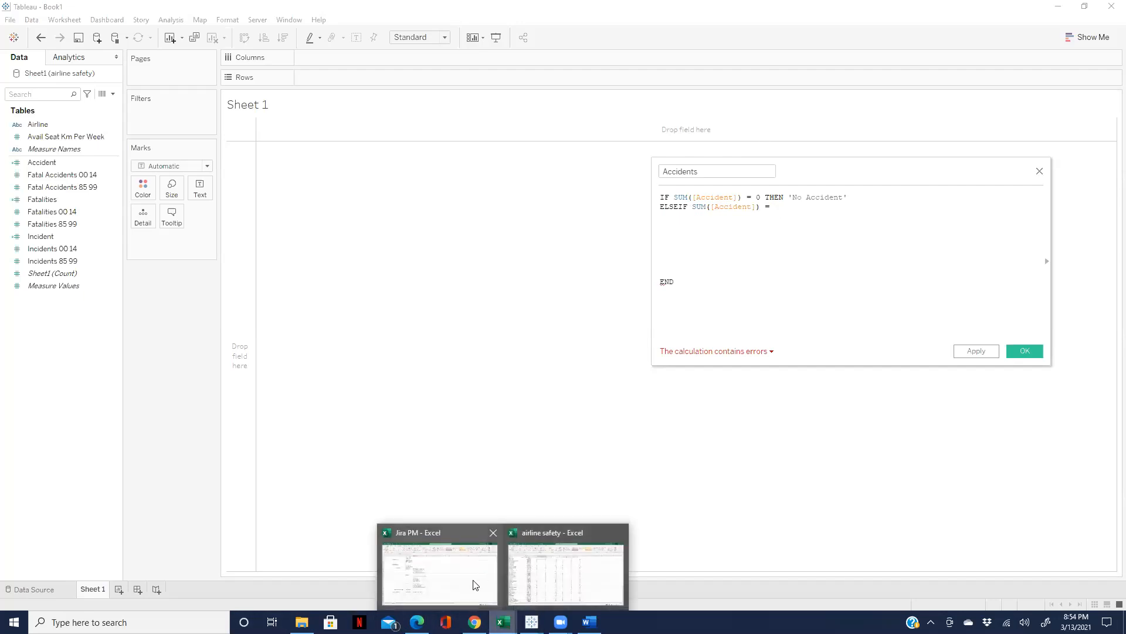
Step: Check the accident ranges on Jira PM's RA 1001 sheet in Excel, and in Tableau extend the ELSEIF with >= and AND SUM([Accident])
{"action": "left_click", "coordinate": [461, 582]}
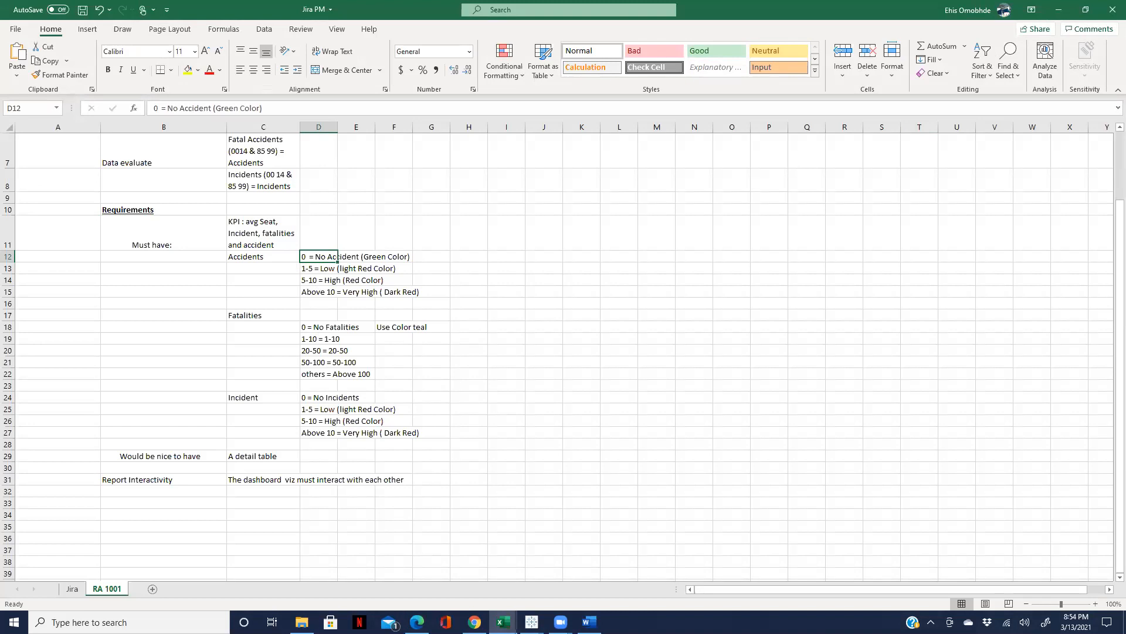
{"action": "left_click", "coordinate": [1059, 10]}
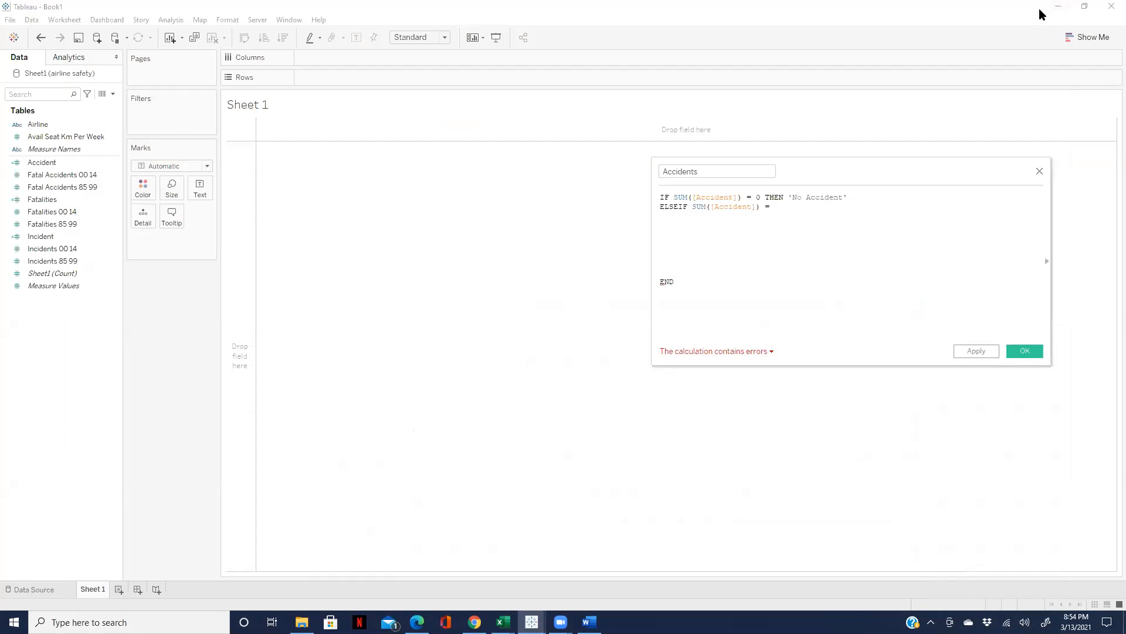
{"action": "left_click", "coordinate": [767, 208]}
{"action": "type", "text": "> and"}
{"action": "left_click_drag", "start_coordinate": [761, 208], "coordinate": [698, 210]}
{"action": "key", "text": "ctrl+c"}
{"action": "left_click", "coordinate": [820, 209]}
{"action": "key", "text": "ctrl+v"}
Step: Recheck the range on the Jira PM sheet and complete the ELSEIF condition as >= 1 AND SUM([Accident]) <= 5 THEN 'Low'
{"action": "mouse_move", "coordinate": [504, 621]}
{"action": "left_click", "coordinate": [445, 578]}
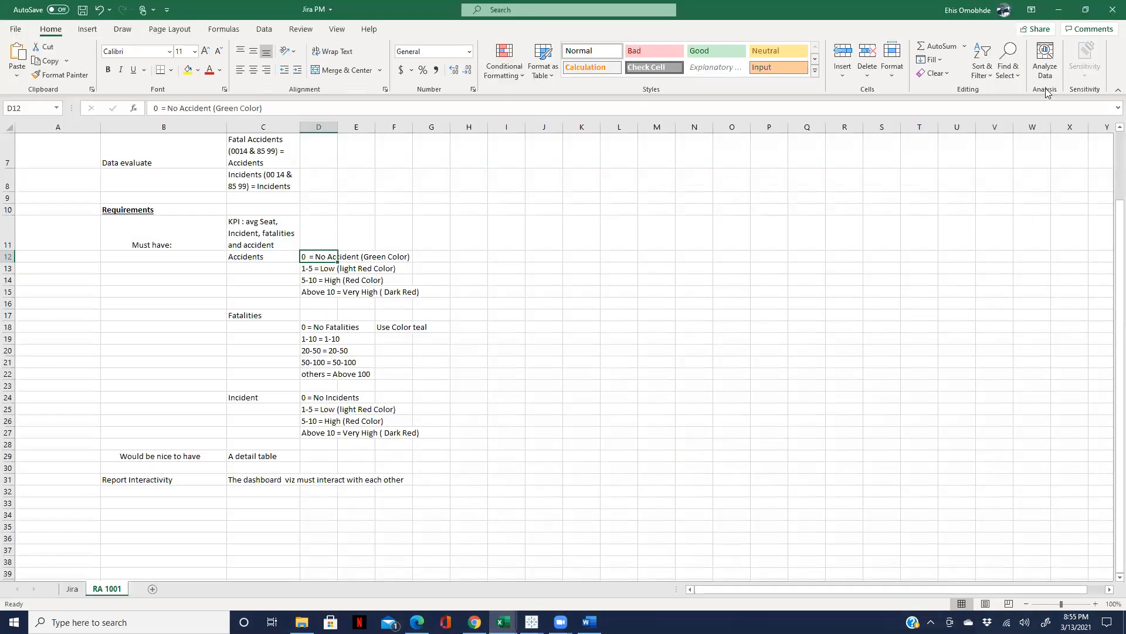
{"action": "left_click", "coordinate": [1059, 11]}
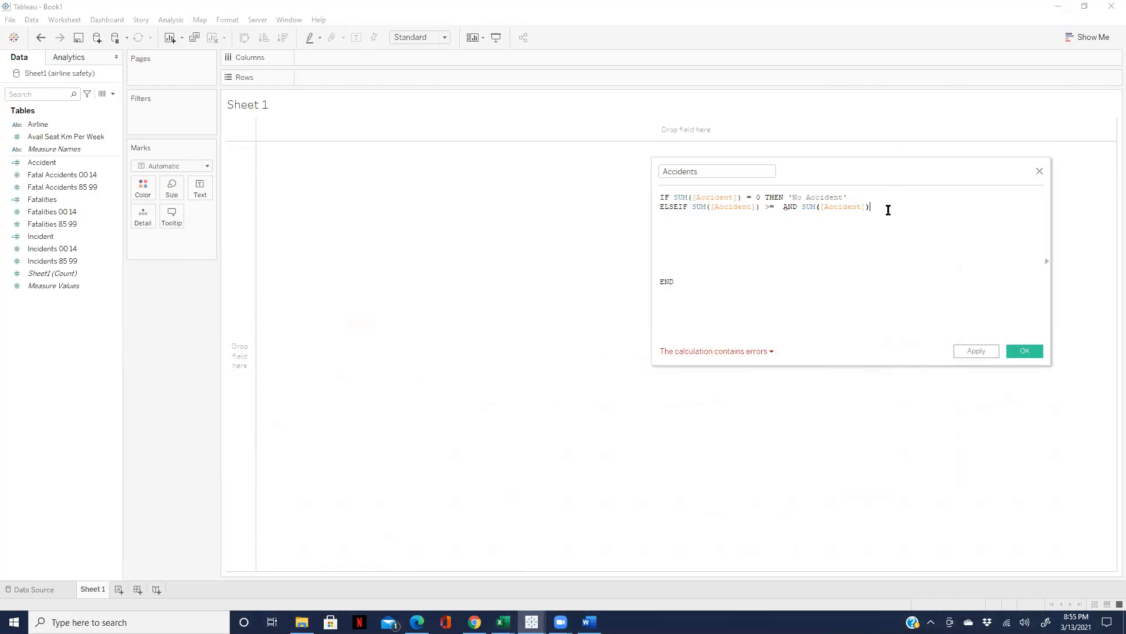
{"action": "type", "text": "<="}
{"action": "key", "text": "BackSpace"}
{"action": "type", "text": "= 5 the"}
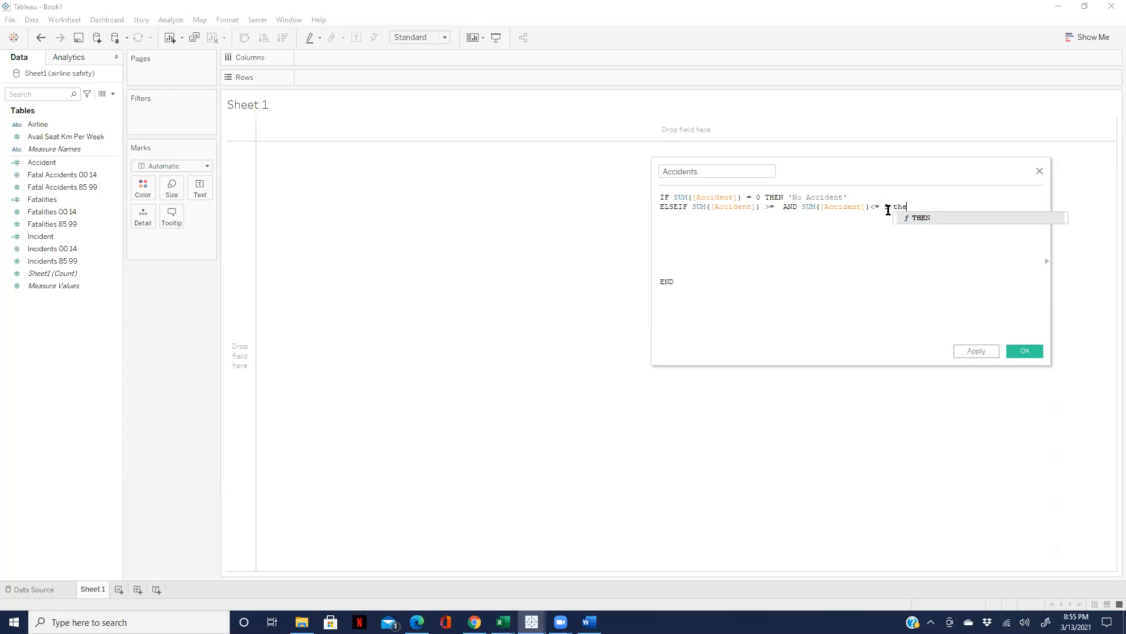
{"action": "double_click", "coordinate": [937, 217]}
{"action": "type", "text": "'Low'"}
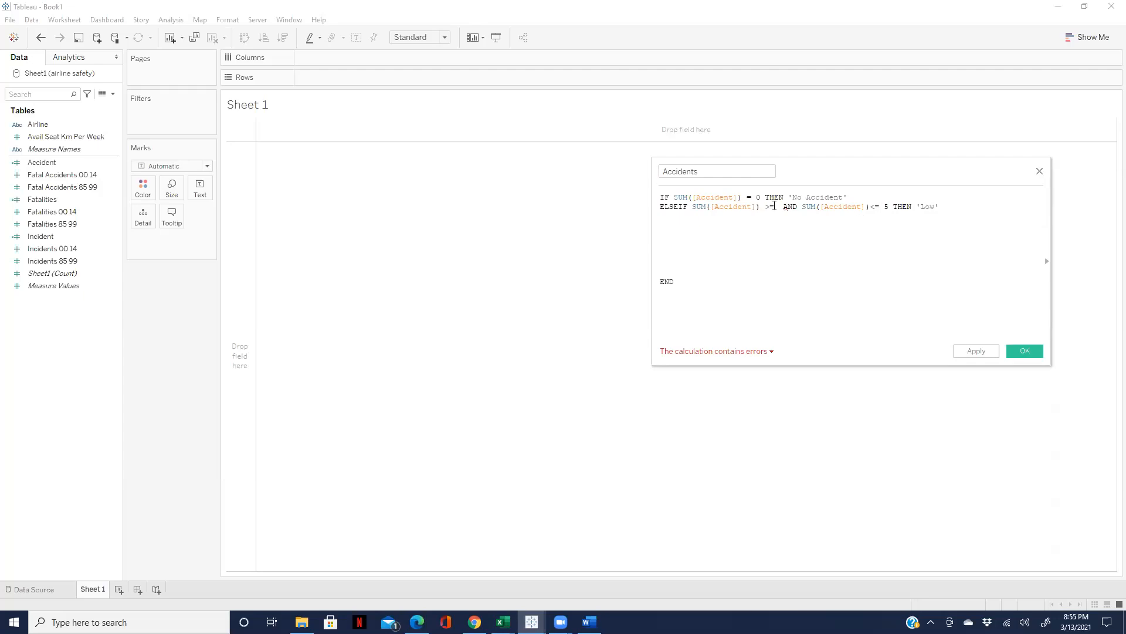
{"action": "type", "text": "1"}
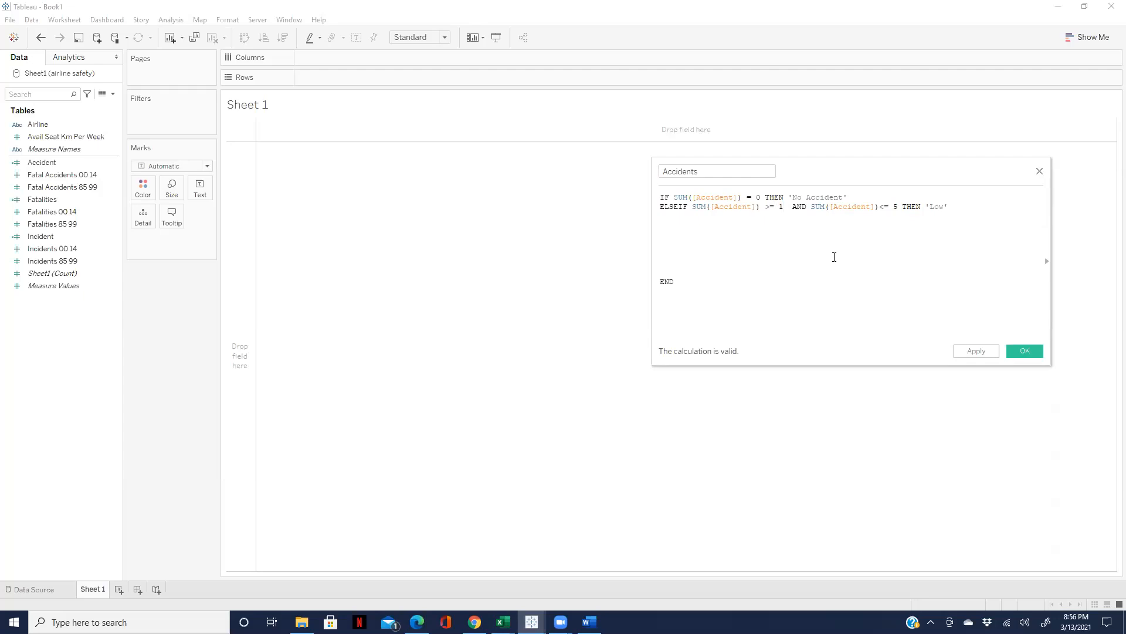
Step: Duplicate the 'Low' ELSEIF condition onto a new line directly below it
{"action": "left_click_drag", "start_coordinate": [966, 212], "coordinate": [967, 210]}
{"action": "left_click_drag", "start_coordinate": [760, 210], "coordinate": [657, 207]}
{"action": "key", "text": "ctrl+c"}
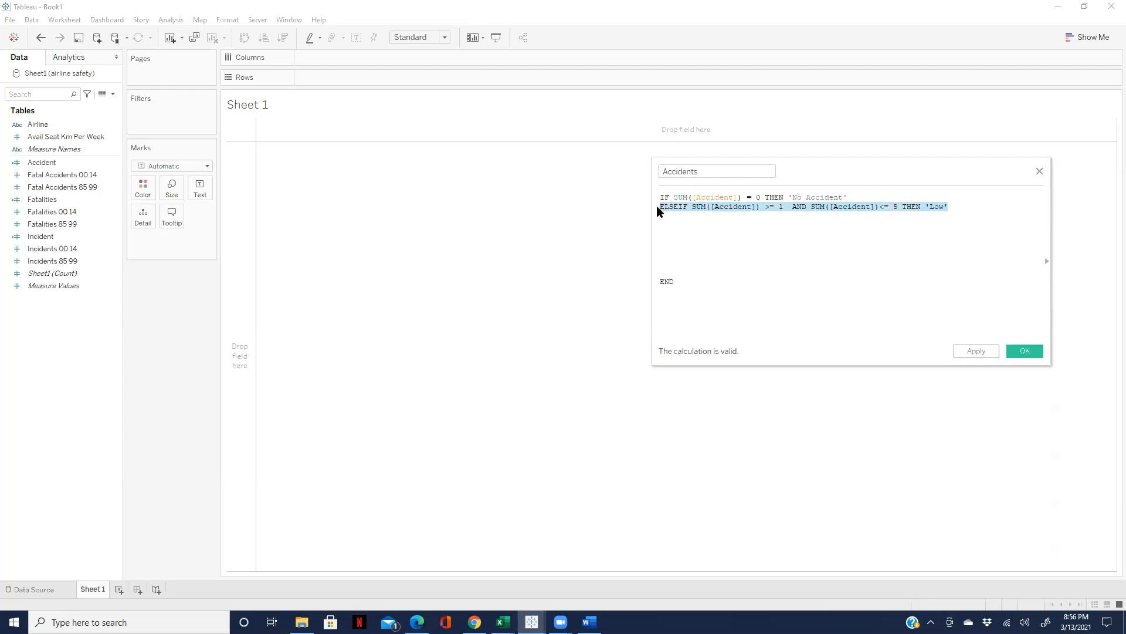
{"action": "left_click", "coordinate": [973, 205]}
{"action": "key", "text": "Return"}
{"action": "key", "text": "ctrl+v"}
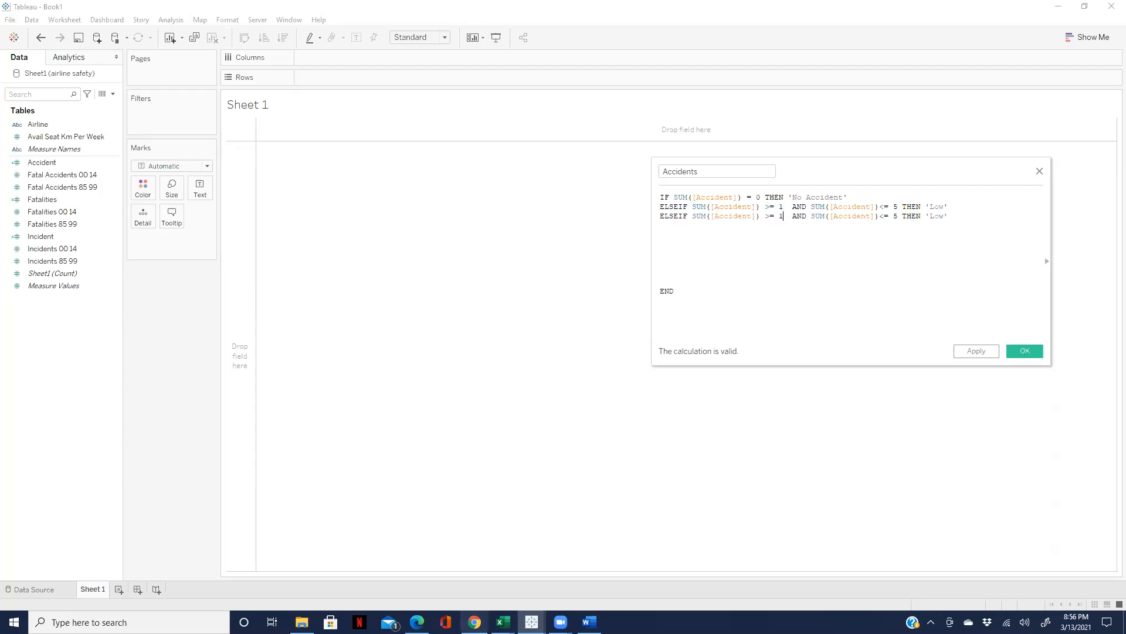
Step: Look up the accident range for High on the Jira PM workbook's RA 1001 sheet in Excel, and return to Book1 in Tableau
{"action": "left_click", "coordinate": [503, 622]}
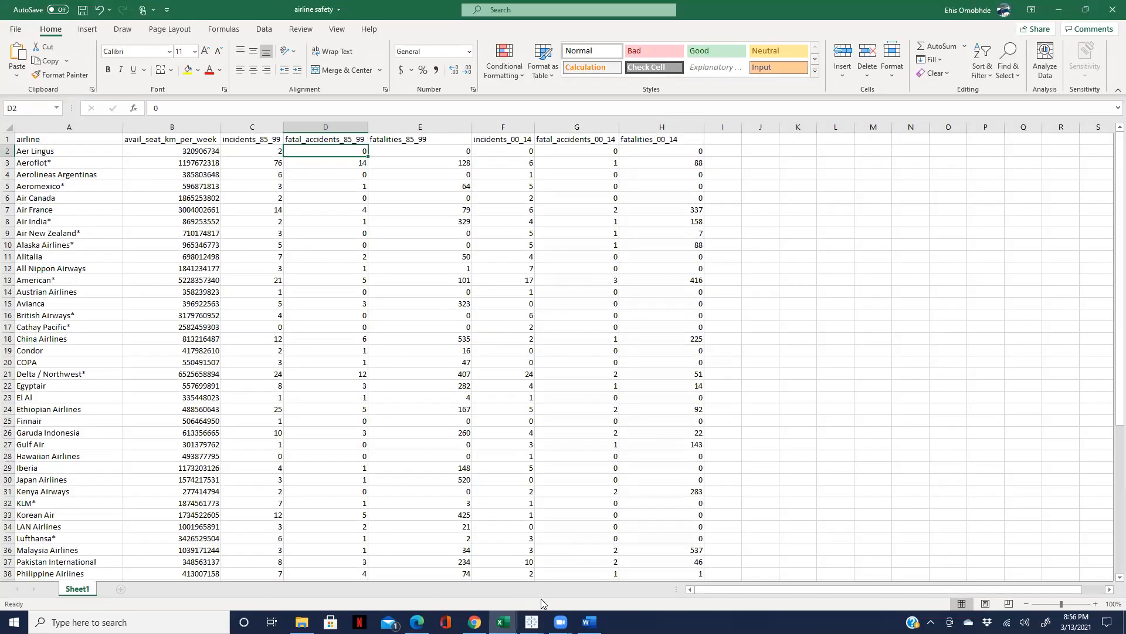
{"action": "left_click", "coordinate": [457, 577]}
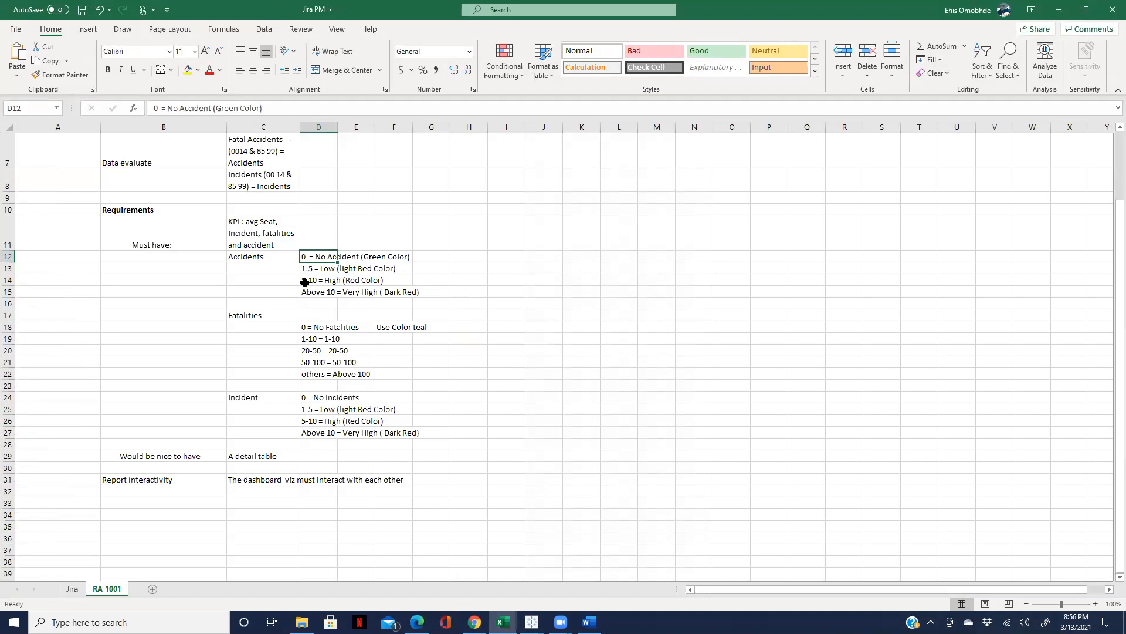
{"action": "left_click", "coordinate": [1058, 10]}
{"action": "left_click", "coordinate": [1057, 10]}
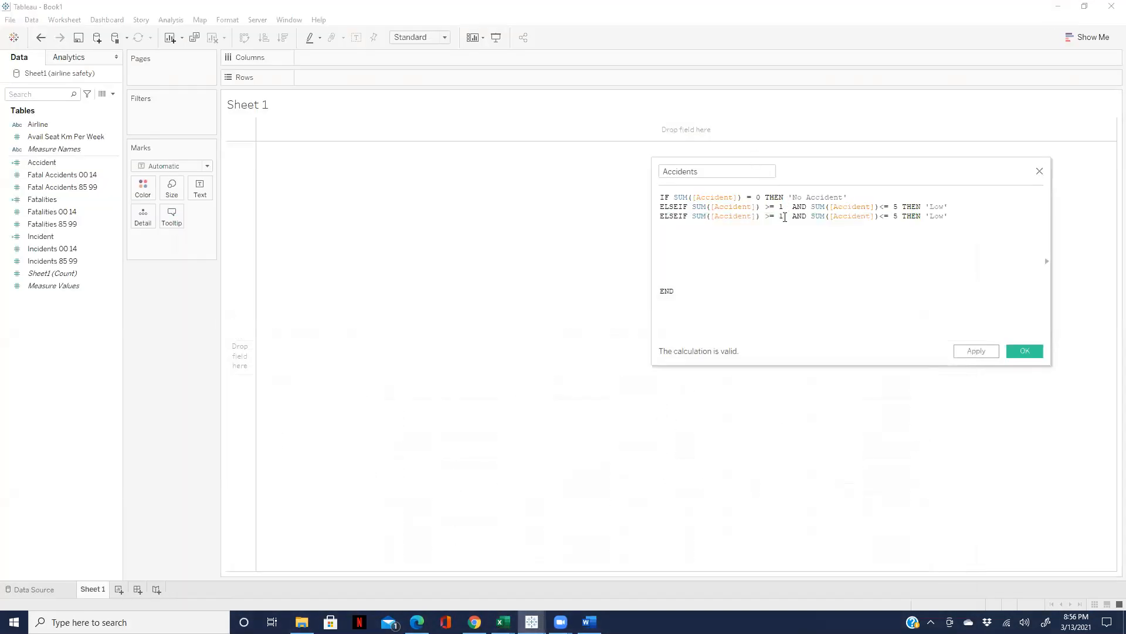
Step: Change the copied ELSEIF condition to >= 6 and <= 10 with the label 'High'
{"action": "key", "text": "BackSpace"}
{"action": "type", "text": "6"}
{"action": "key", "text": "BackSpace"}
{"action": "type", "text": "10"}
{"action": "key", "text": "BackSpace"}
{"action": "key", "text": "BackSpace"}
{"action": "key", "text": "BackSpace"}
{"action": "type", "text": "High"}
Step: Check the last accident rule on the Jira PM sheet in Excel, and add ELSE 'Very High' to the Accidents formula in Tableau
{"action": "mouse_move", "coordinate": [504, 622]}
{"action": "left_click", "coordinate": [459, 576]}
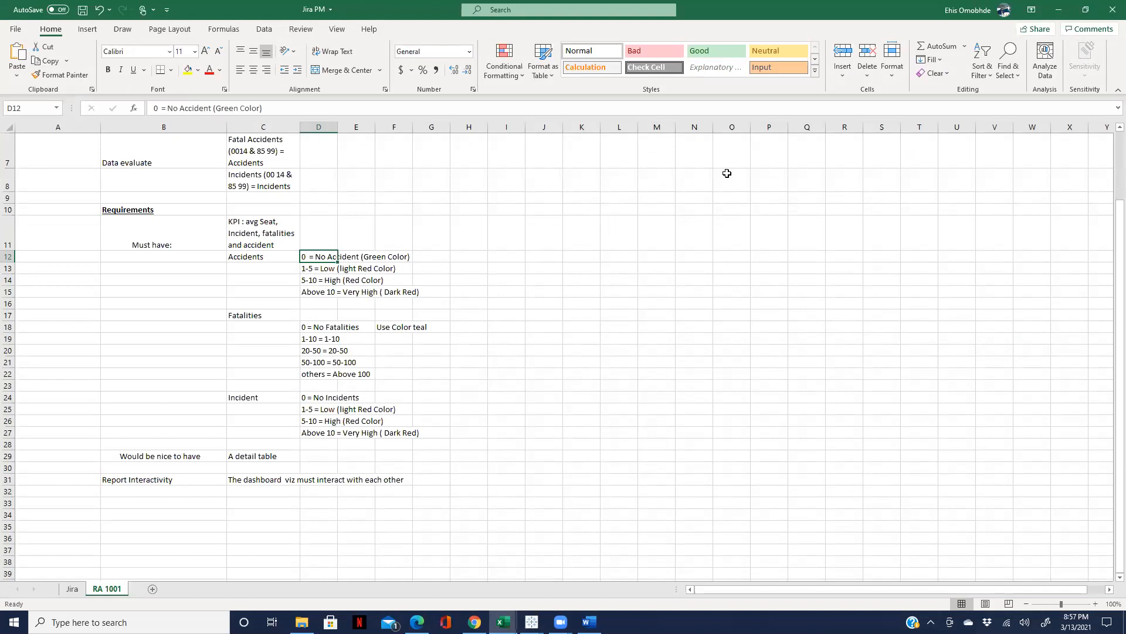
{"action": "left_click", "coordinate": [1059, 10]}
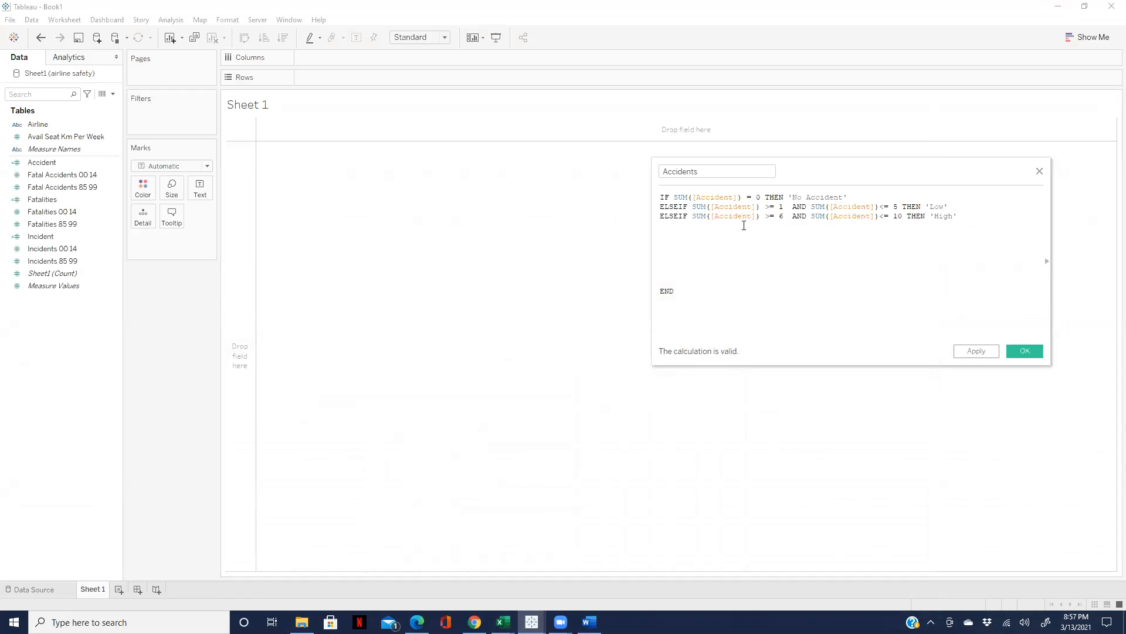
{"action": "left_click_drag", "start_coordinate": [744, 225], "coordinate": [656, 215]}
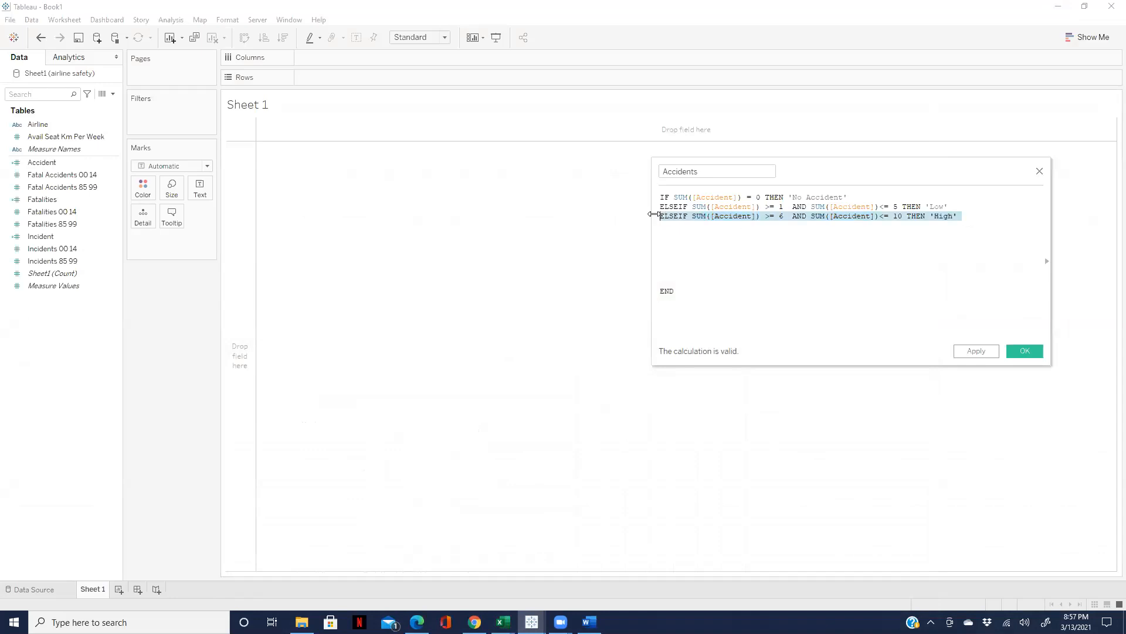
{"action": "left_click", "coordinate": [973, 218]}
{"action": "key", "text": "Return"}
{"action": "type", "text": "else"}
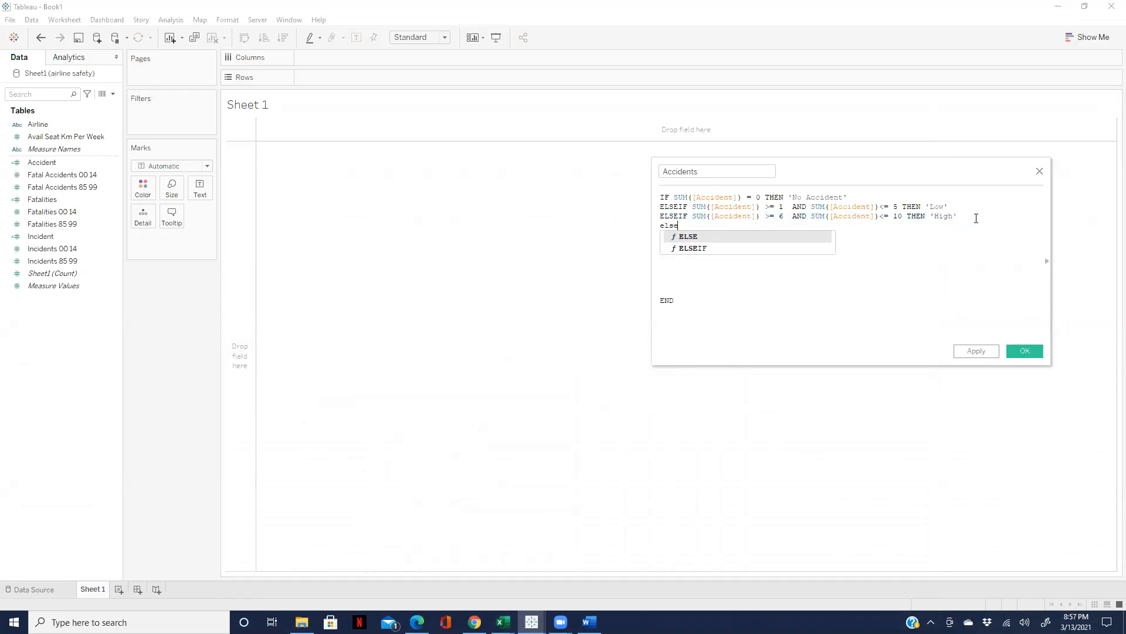
{"action": "left_click", "coordinate": [728, 238]}
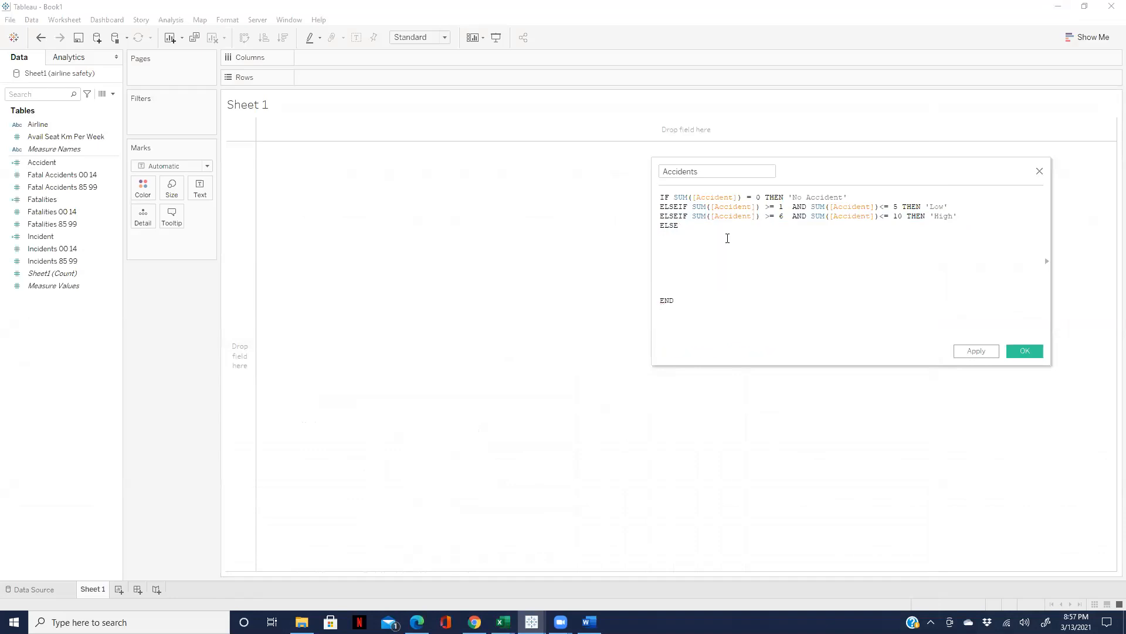
{"action": "type", "text": "'Very High'"}
Step: Remove the surplus blank lines above END in the Accidents formula, leaving one
{"action": "left_click", "coordinate": [666, 287]}
{"action": "key", "text": "BackSpace"}
{"action": "key", "text": "BackSpace"}
{"action": "key", "text": "BackSpace"}
{"action": "key", "text": "BackSpace"}
{"action": "key", "text": "BackSpace"}
{"action": "key", "text": "BackSpace"}
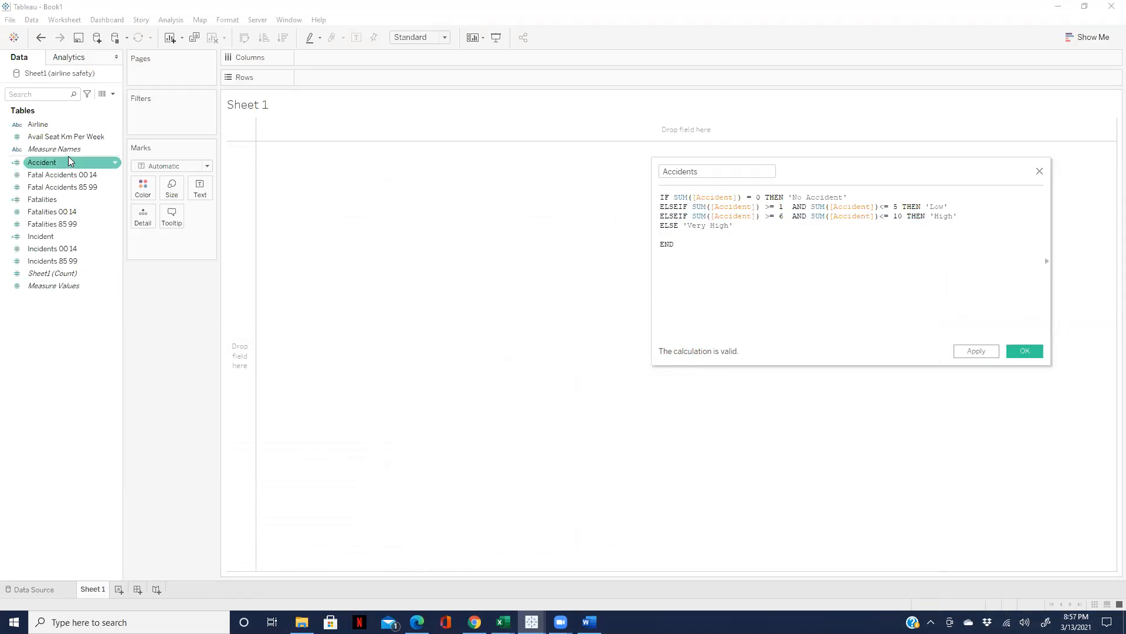
Step: List the airlines as rows with the Accident sum as text, sorted in descending order of accidents
{"action": "left_click_drag", "start_coordinate": [36, 124], "coordinate": [302, 80]}
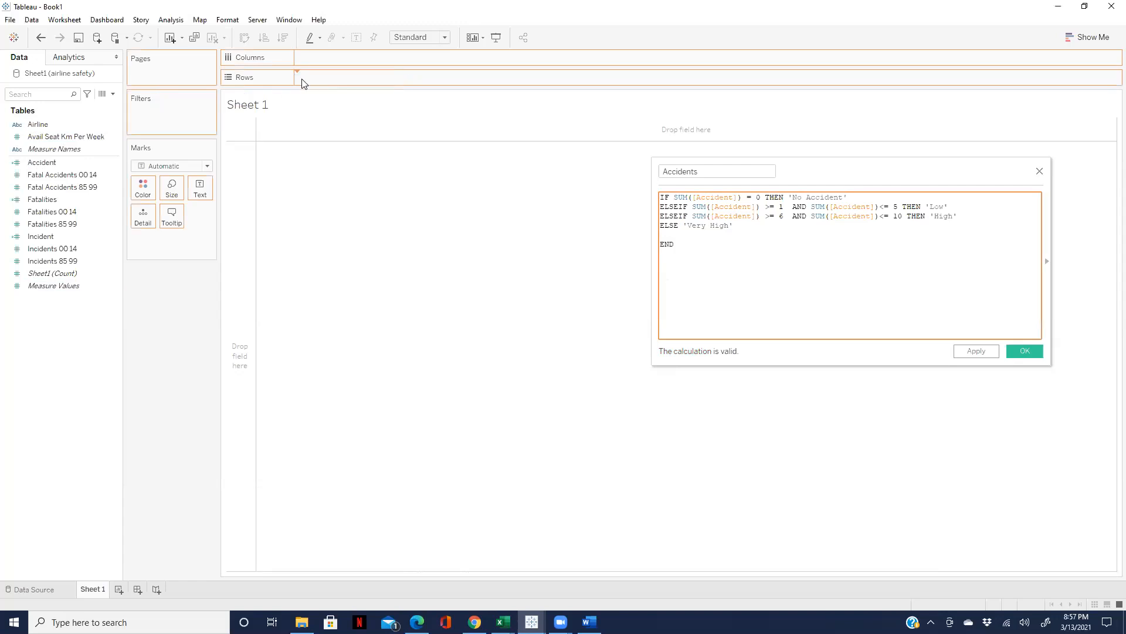
{"action": "left_click_drag", "start_coordinate": [42, 163], "coordinate": [198, 194]}
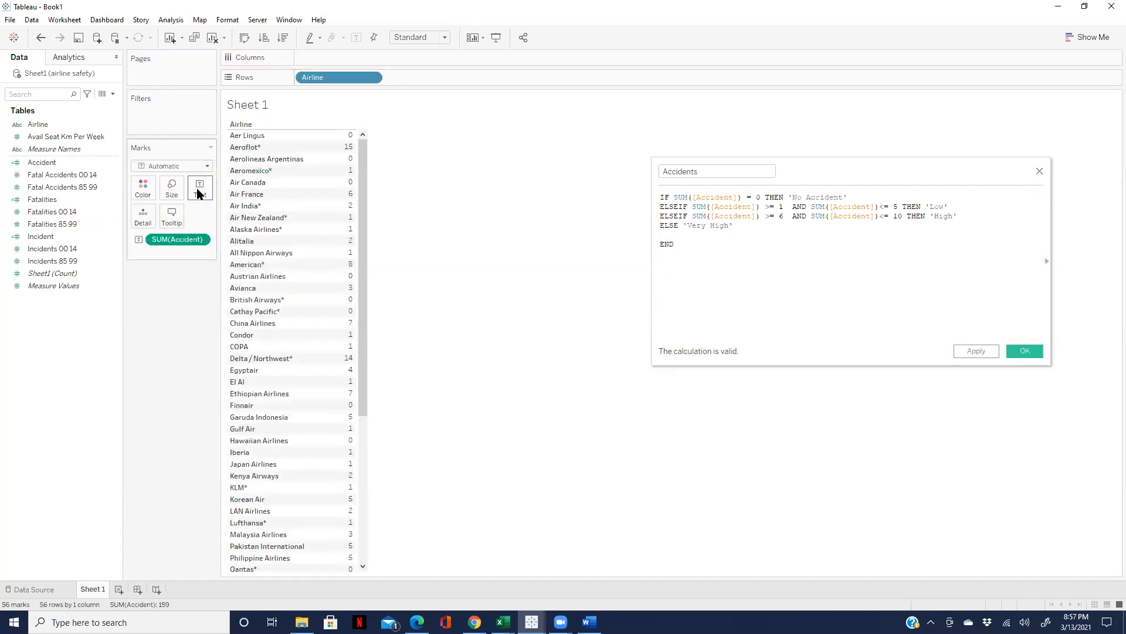
{"action": "left_click", "coordinate": [283, 38]}
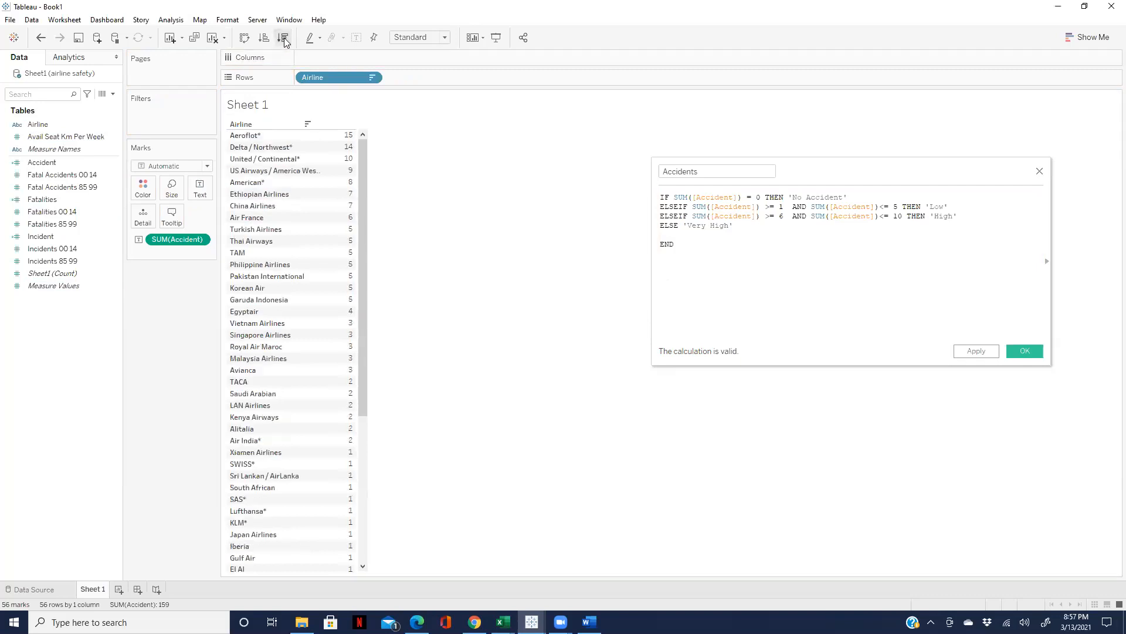
Step: Review the sorted airlines' accident totals against the ranges in the Accidents formula
{"action": "left_click_drag", "start_coordinate": [362, 271], "coordinate": [337, 525]}
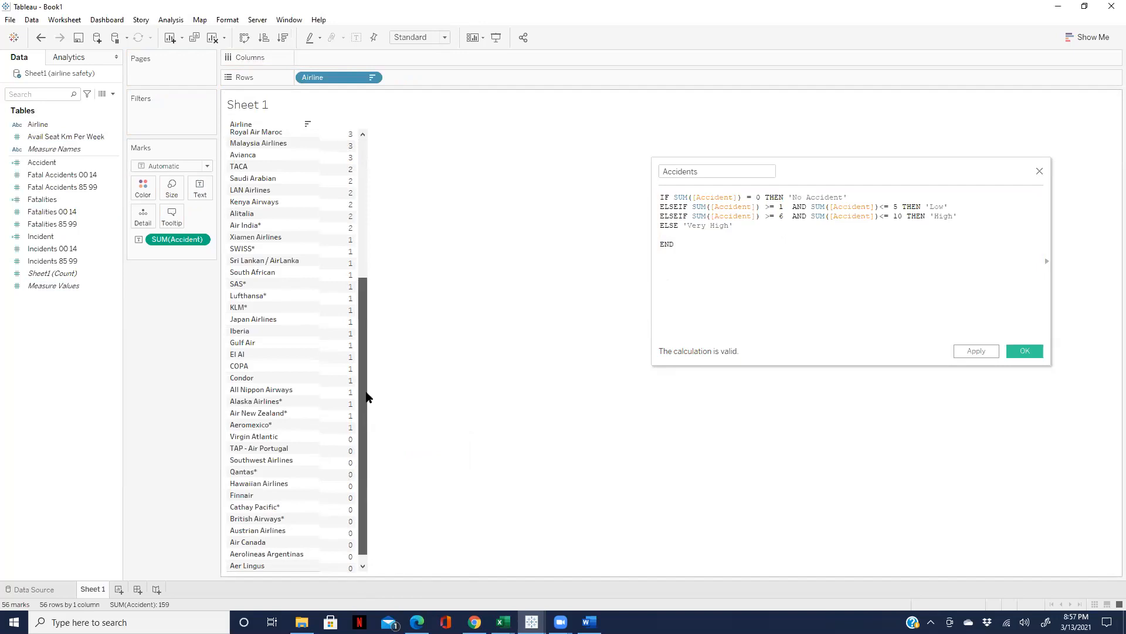
{"action": "scroll", "coordinate": [369, 382], "scroll_direction": "up", "scroll_amount": 4}
{"action": "scroll", "coordinate": [380, 327], "scroll_direction": "up", "scroll_amount": 2}
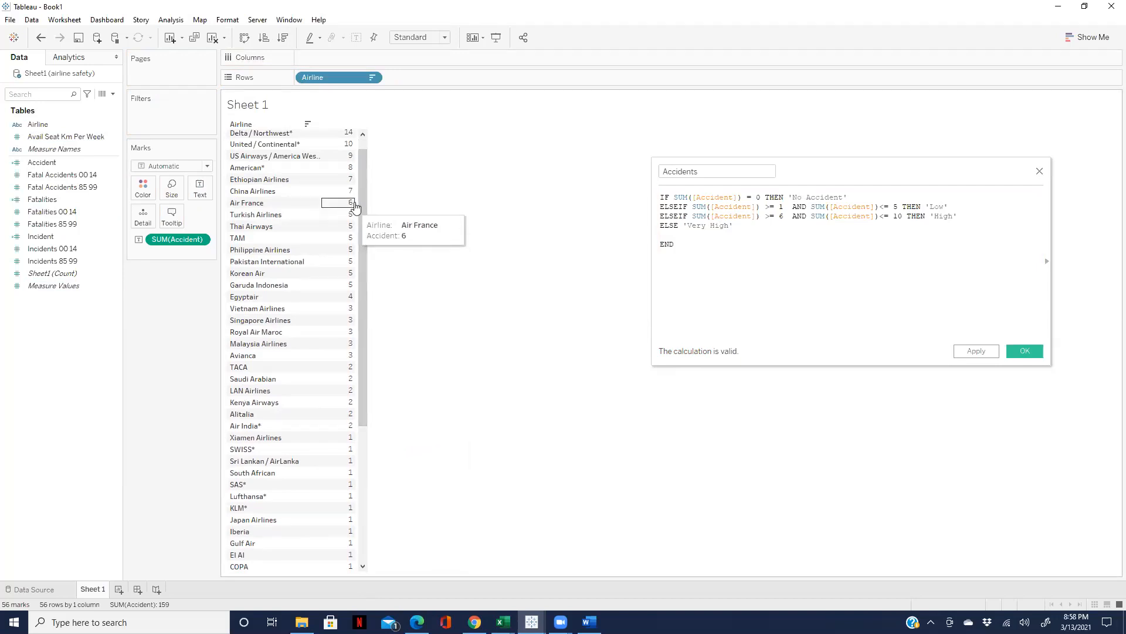
{"action": "left_click_drag", "start_coordinate": [360, 199], "coordinate": [362, 185]}
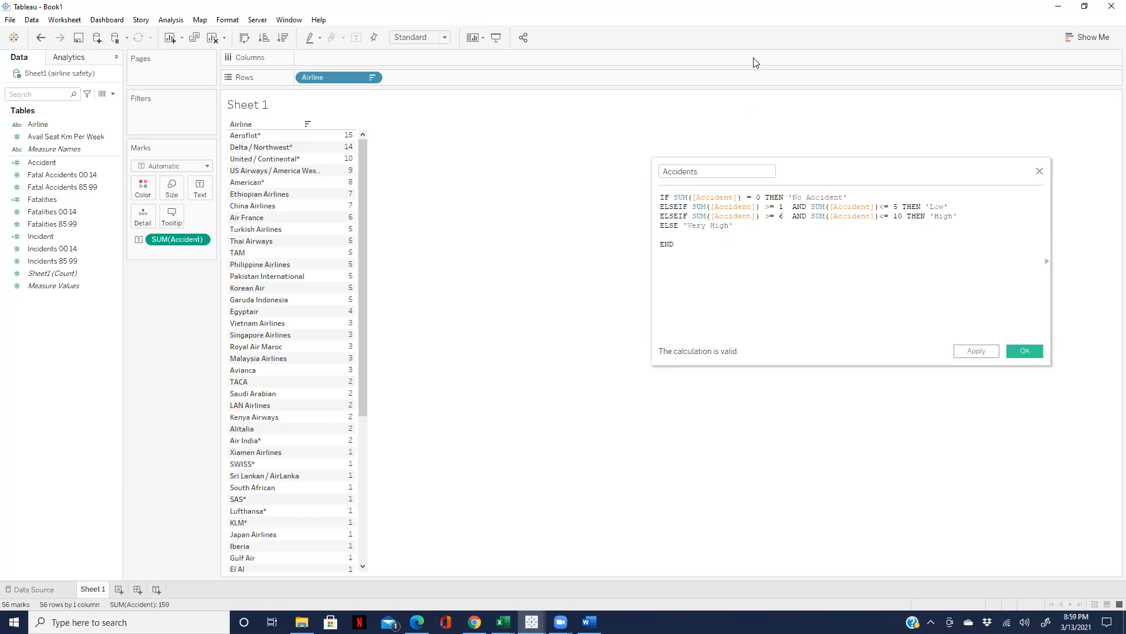
{"action": "left_click", "coordinate": [639, 159]}
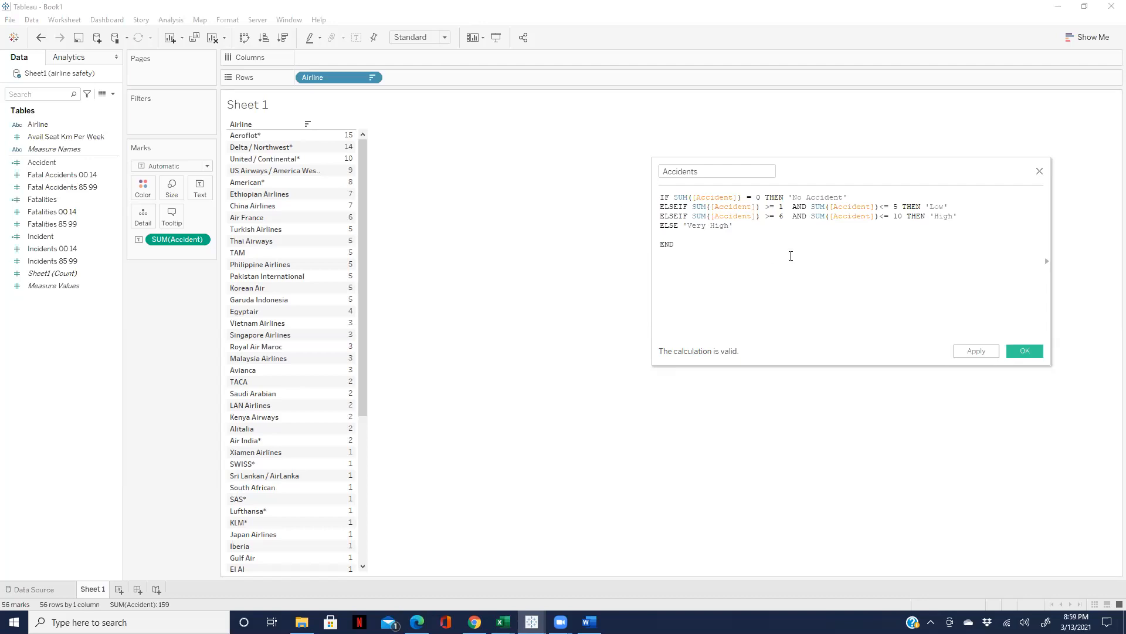
{"action": "left_click_drag", "start_coordinate": [695, 246], "coordinate": [663, 197]}
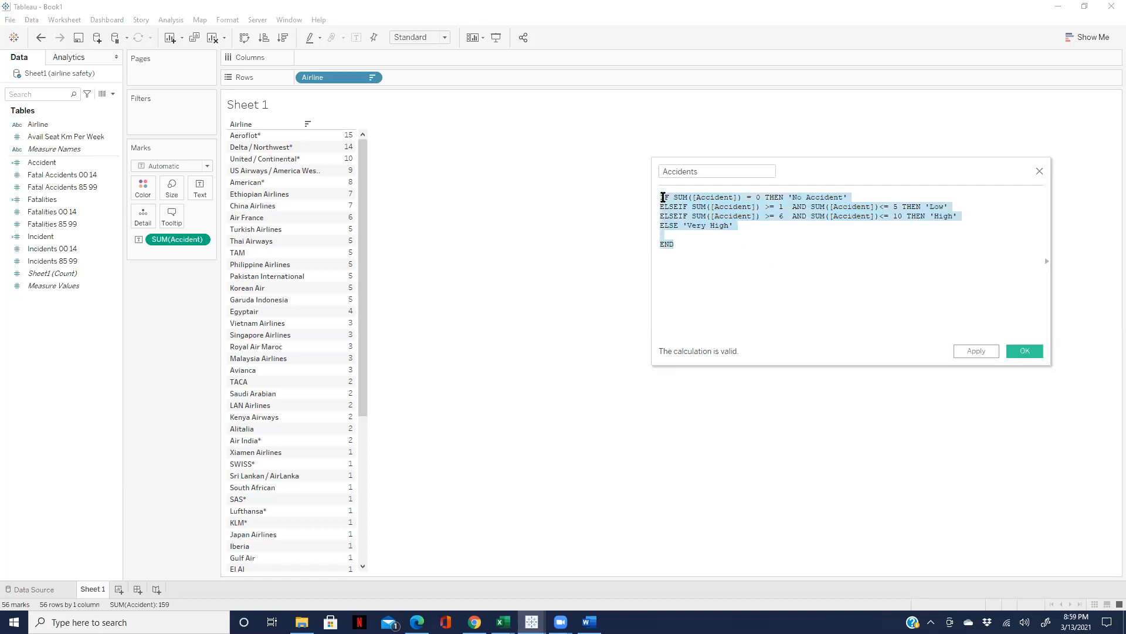
{"action": "left_click", "coordinate": [757, 286]}
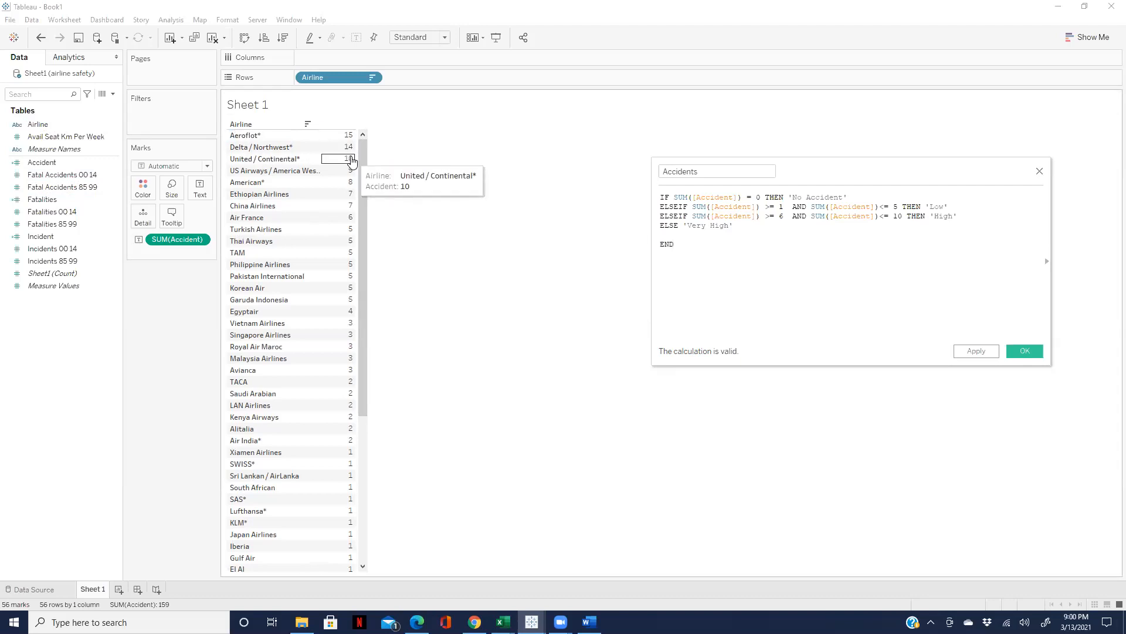
Step: Examine the airlines from most accidents down to zero and check which rule, including 'Low', applies to them
{"action": "left_click_drag", "start_coordinate": [361, 156], "coordinate": [360, 313]}
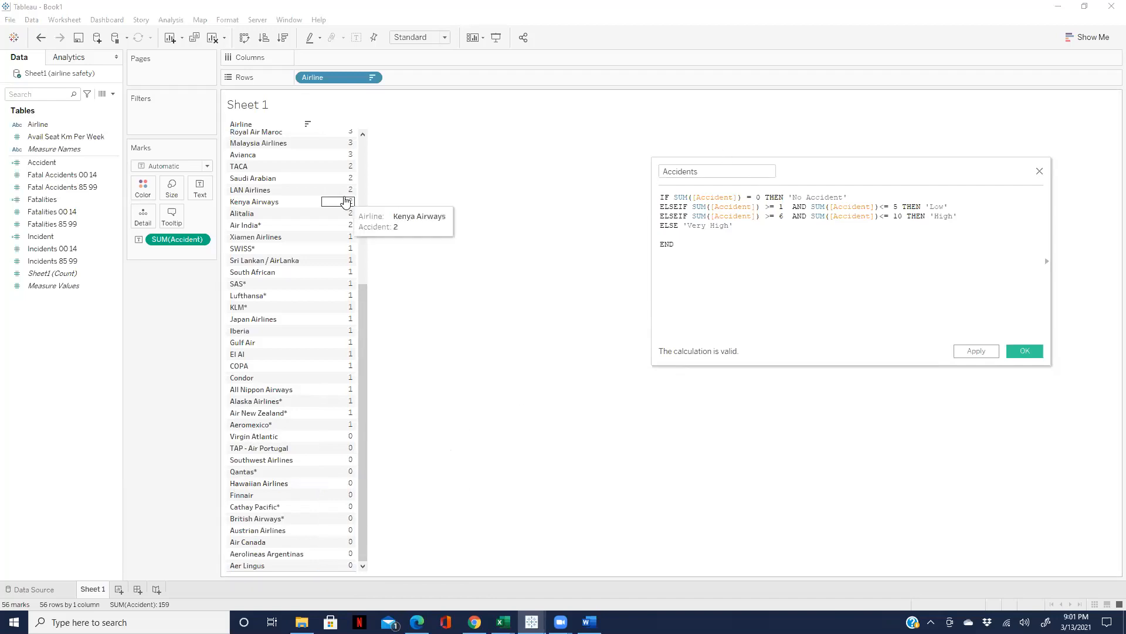
{"action": "left_click_drag", "start_coordinate": [364, 298], "coordinate": [350, 159]}
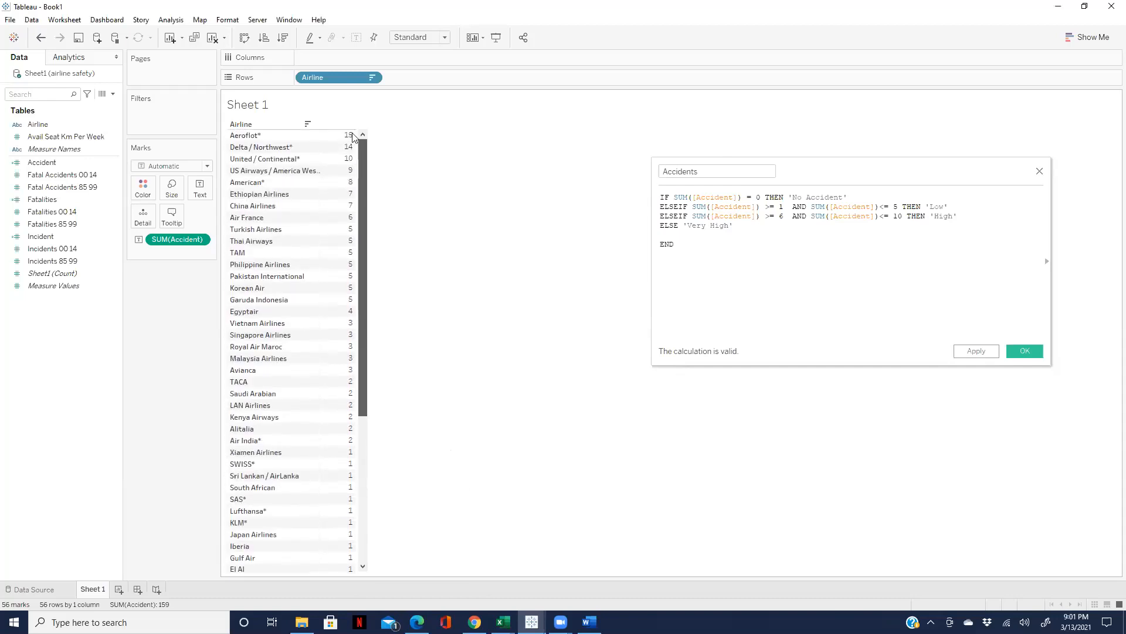
{"action": "left_click_drag", "start_coordinate": [361, 171], "coordinate": [375, 348]}
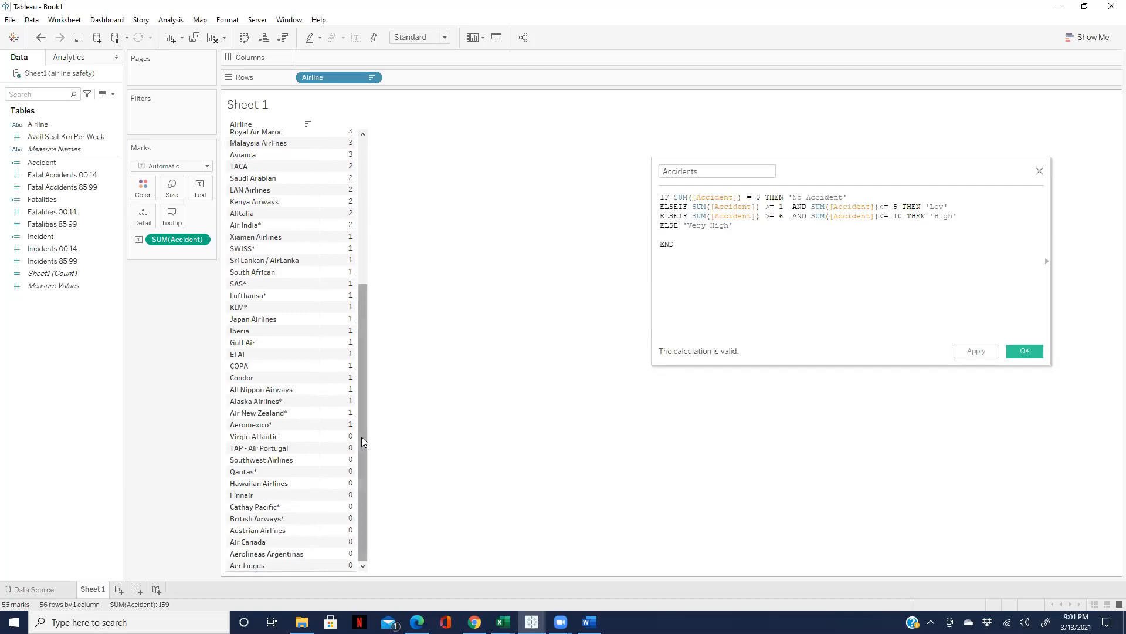
{"action": "left_click", "coordinate": [256, 437]}
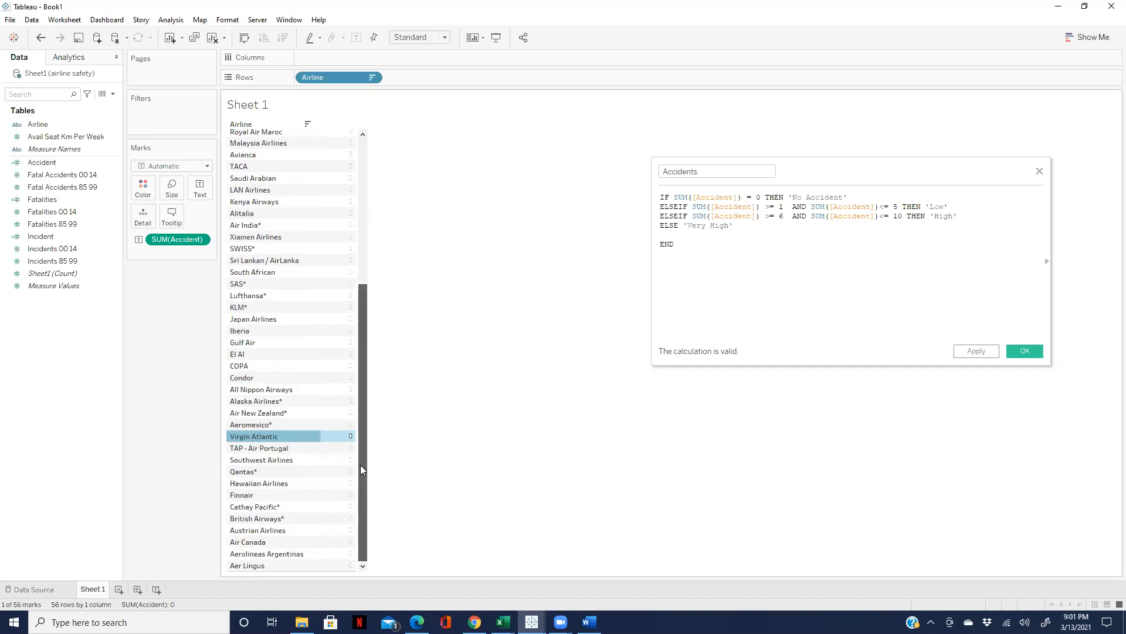
{"action": "left_click", "coordinate": [272, 567]}
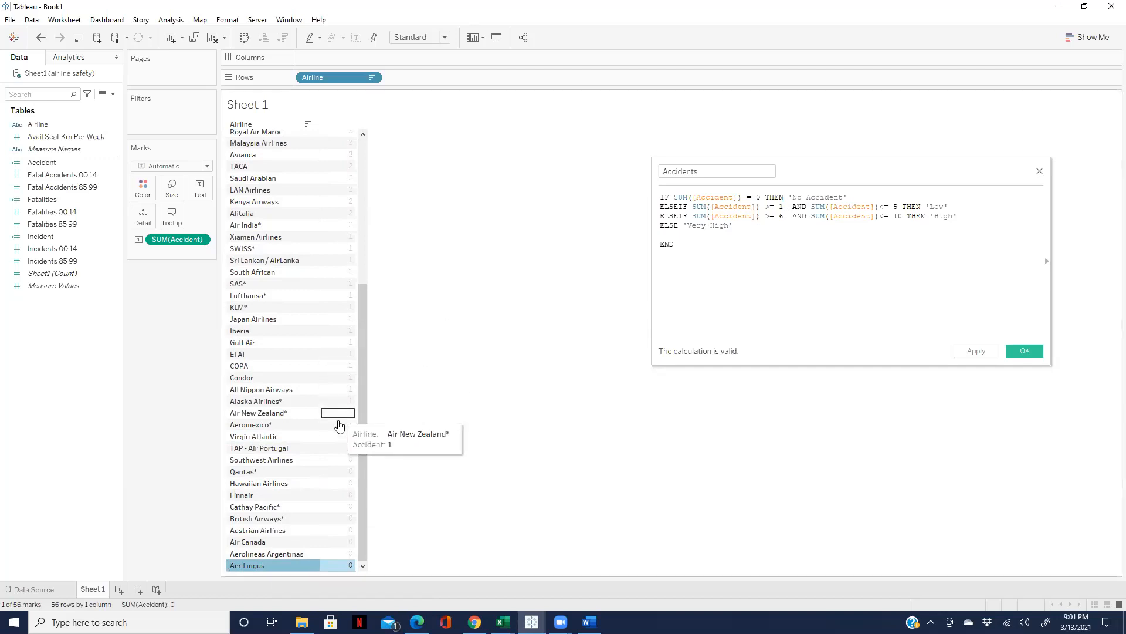
{"action": "left_click", "coordinate": [310, 566]}
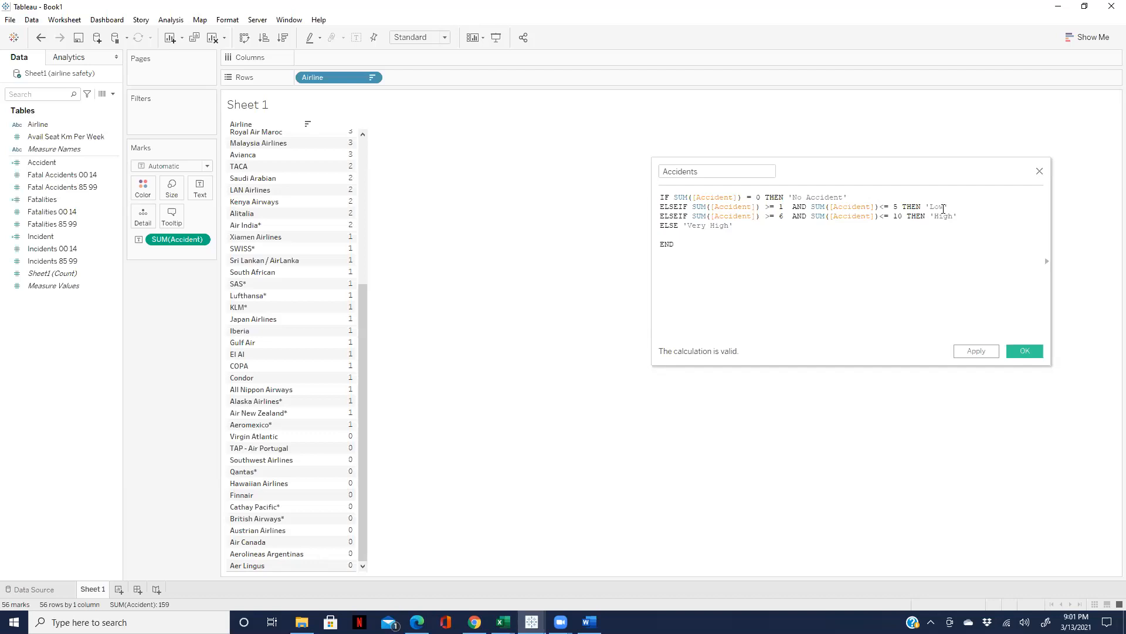
{"action": "left_click_drag", "start_coordinate": [926, 207], "coordinate": [952, 206]}
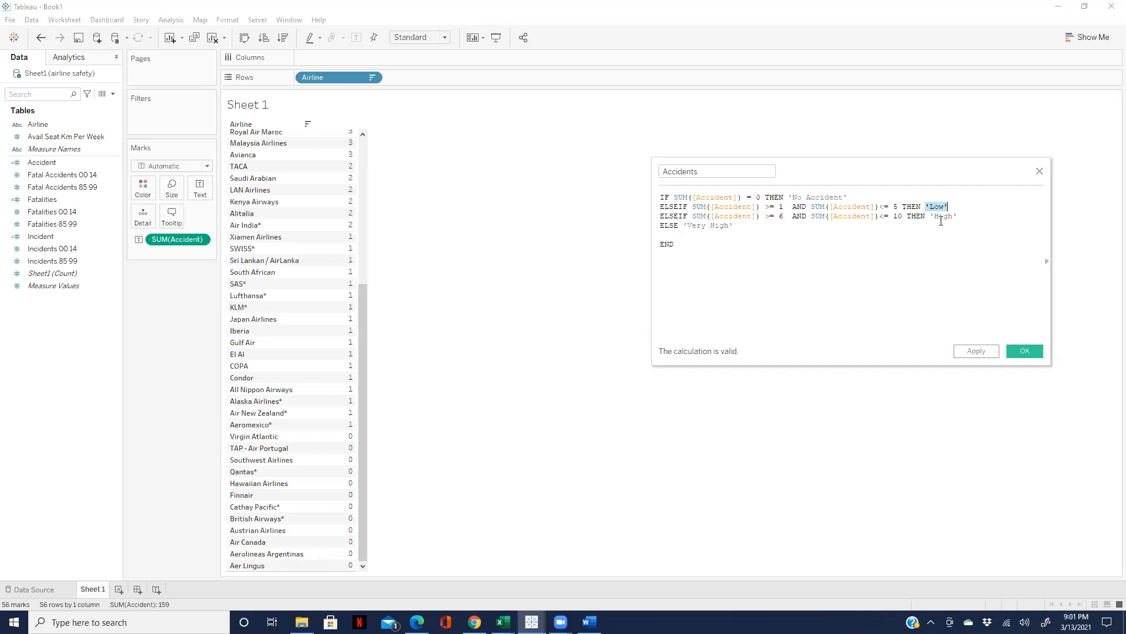
{"action": "left_click", "coordinate": [972, 213]}
{"action": "left_click_drag", "start_coordinate": [363, 356], "coordinate": [383, 181]}
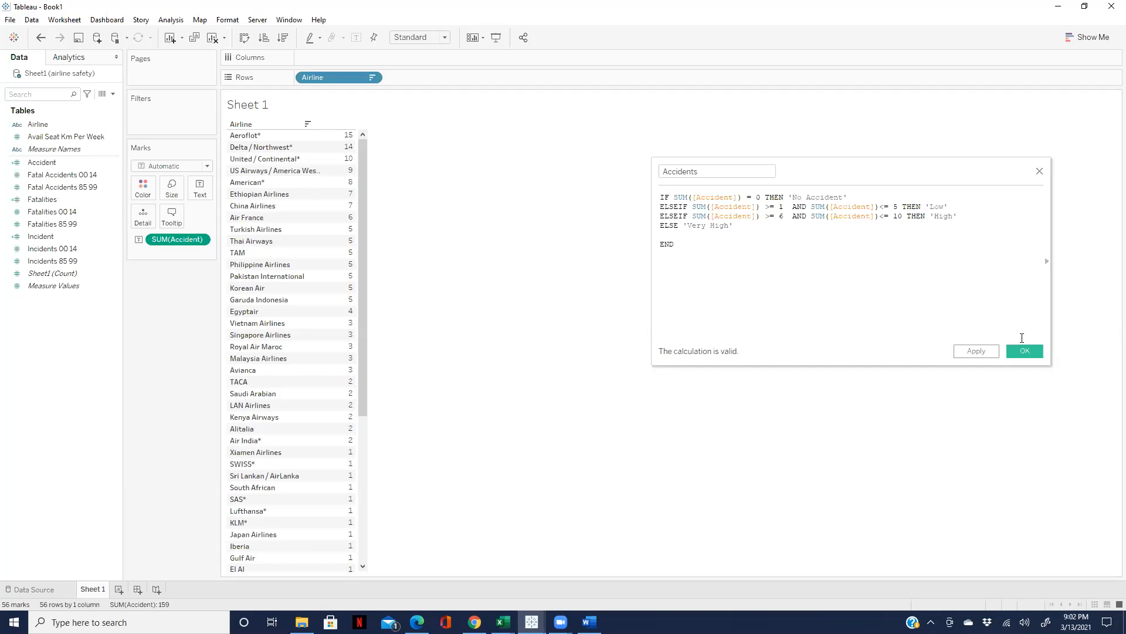
Step: Save the Accidents calculation, add it to Rows after Airline, and check the category assigned to each airline
{"action": "left_click", "coordinate": [1022, 350]}
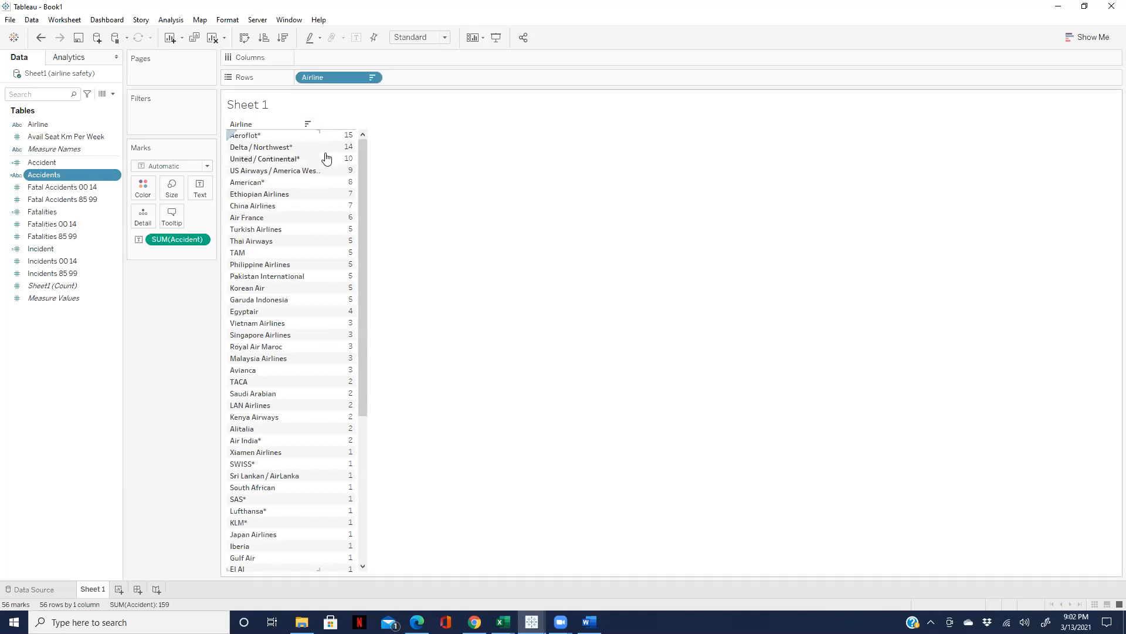
{"action": "left_click_drag", "start_coordinate": [39, 179], "coordinate": [411, 77]}
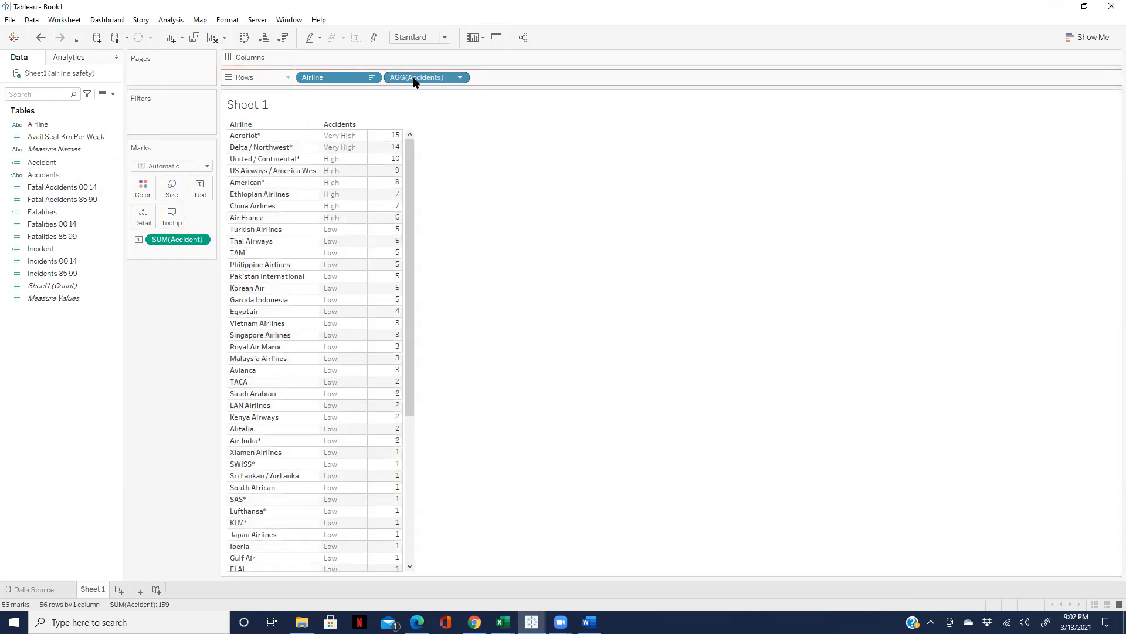
{"action": "mouse_move", "coordinate": [403, 163]}
{"action": "mouse_move", "coordinate": [372, 148]}
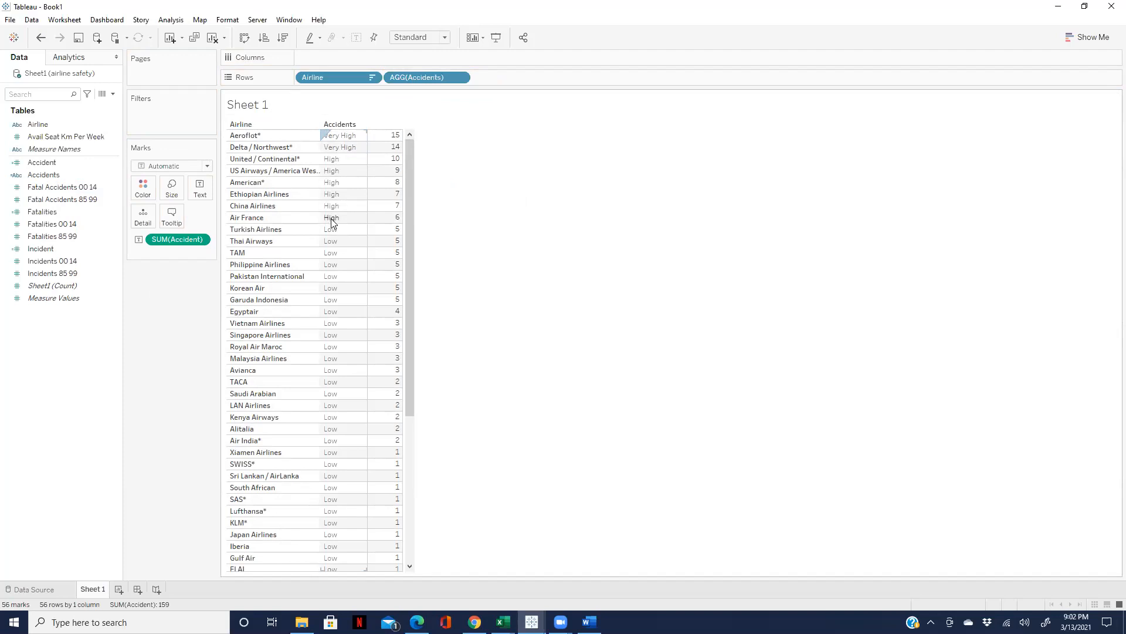
{"action": "left_click_drag", "start_coordinate": [412, 212], "coordinate": [406, 414]}
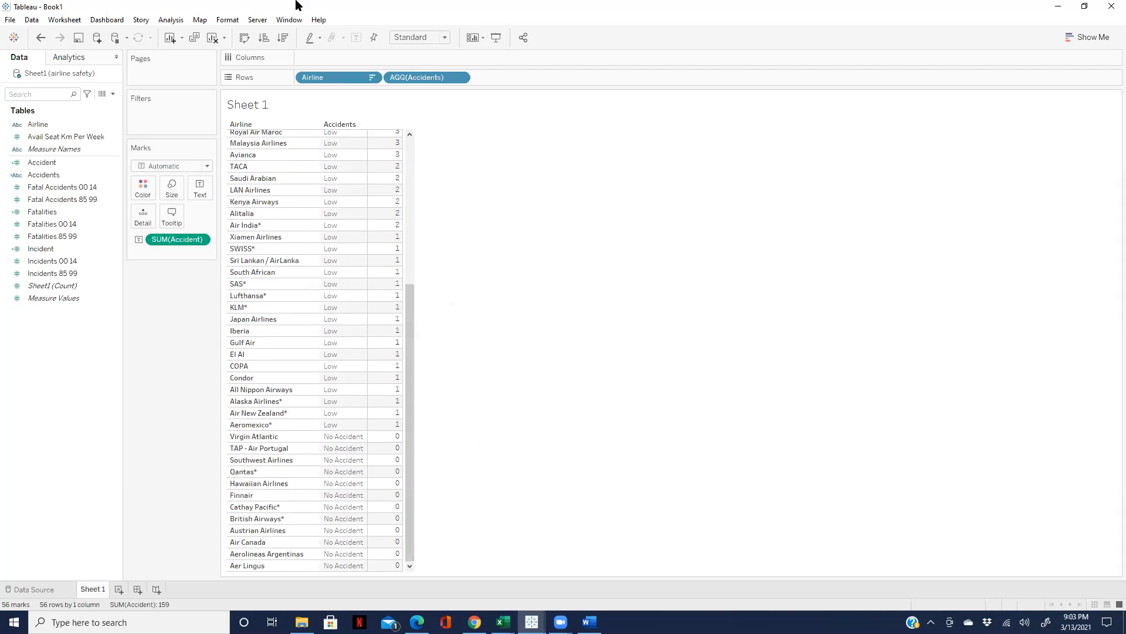
Step: Remove Airline from Rows and the Accident sum from the text marks, keeping only the Accidents category
{"action": "left_click_drag", "start_coordinate": [318, 78], "coordinate": [174, 335]}
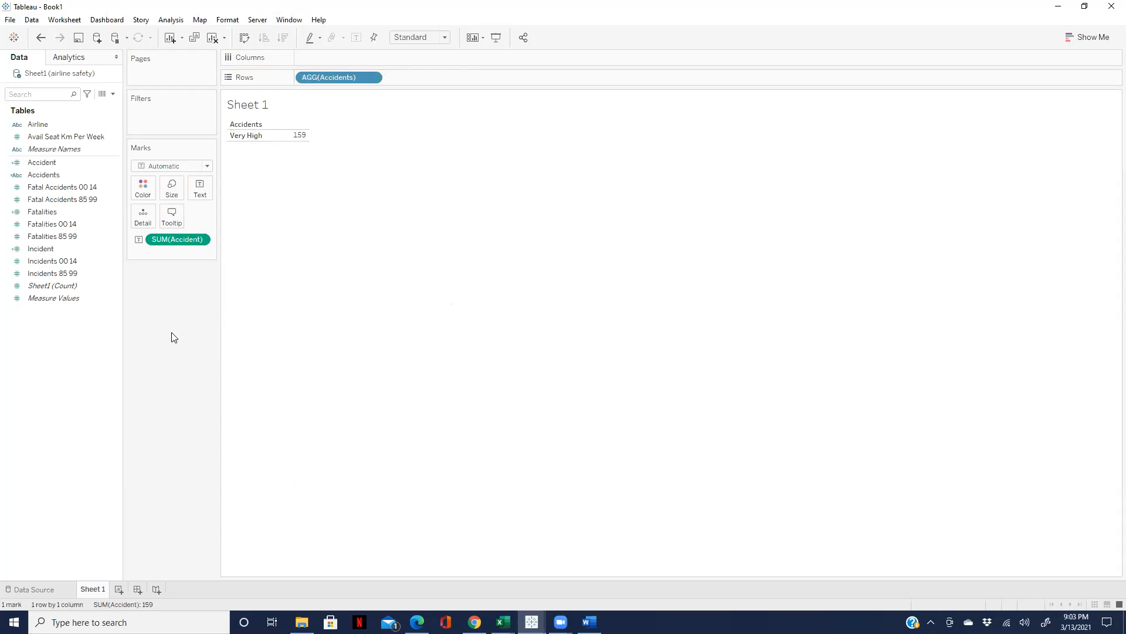
{"action": "left_click_drag", "start_coordinate": [179, 241], "coordinate": [170, 378]}
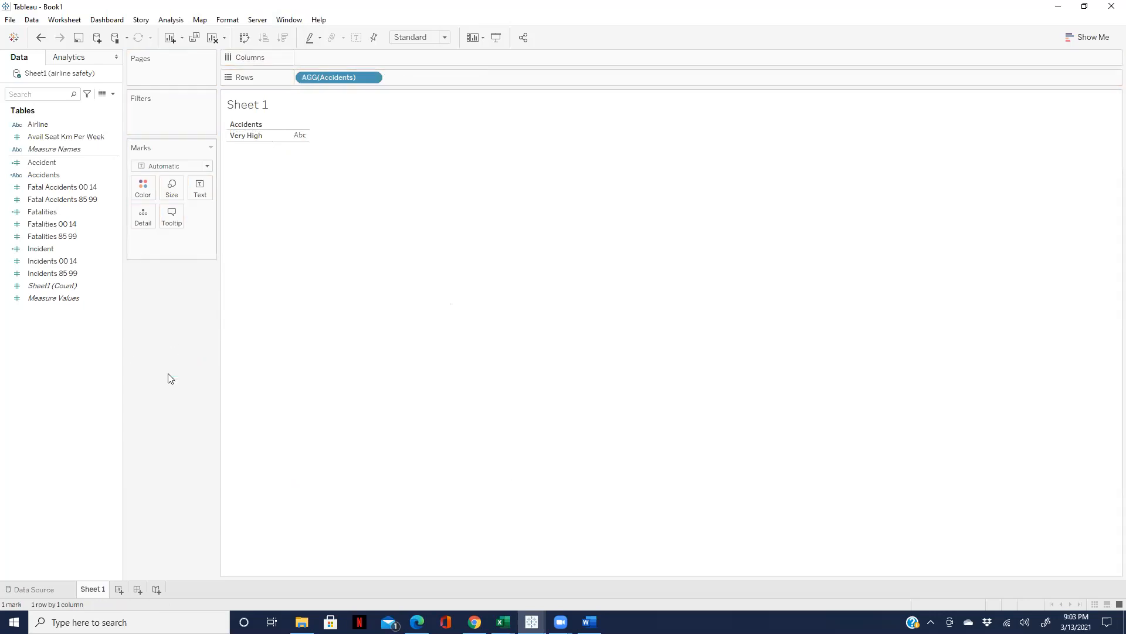
{"action": "left_click", "coordinate": [247, 138]}
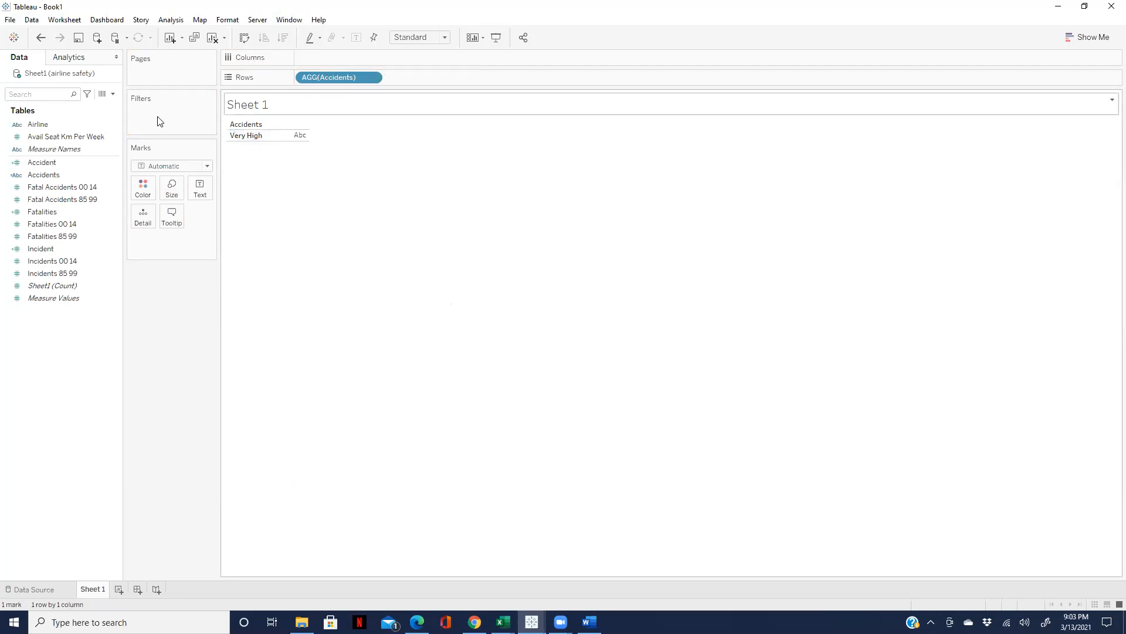
{"action": "left_click_drag", "start_coordinate": [41, 164], "coordinate": [63, 171]}
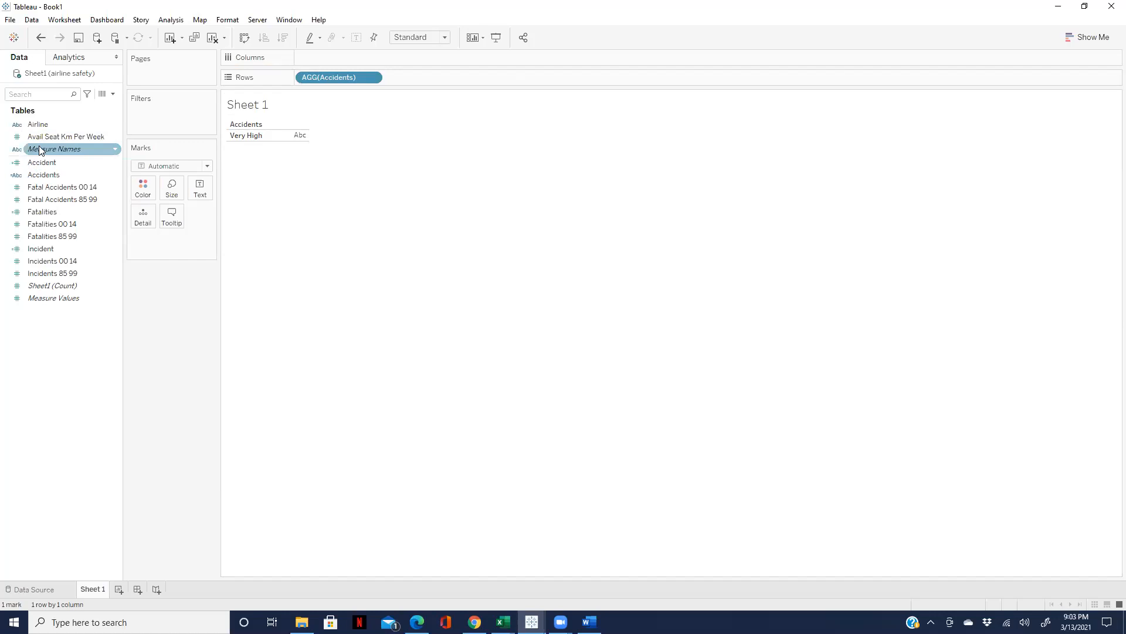
Step: Try Airline after Accidents on Rows to check the airlines in each category, and remove it again
{"action": "left_click_drag", "start_coordinate": [37, 125], "coordinate": [405, 76]}
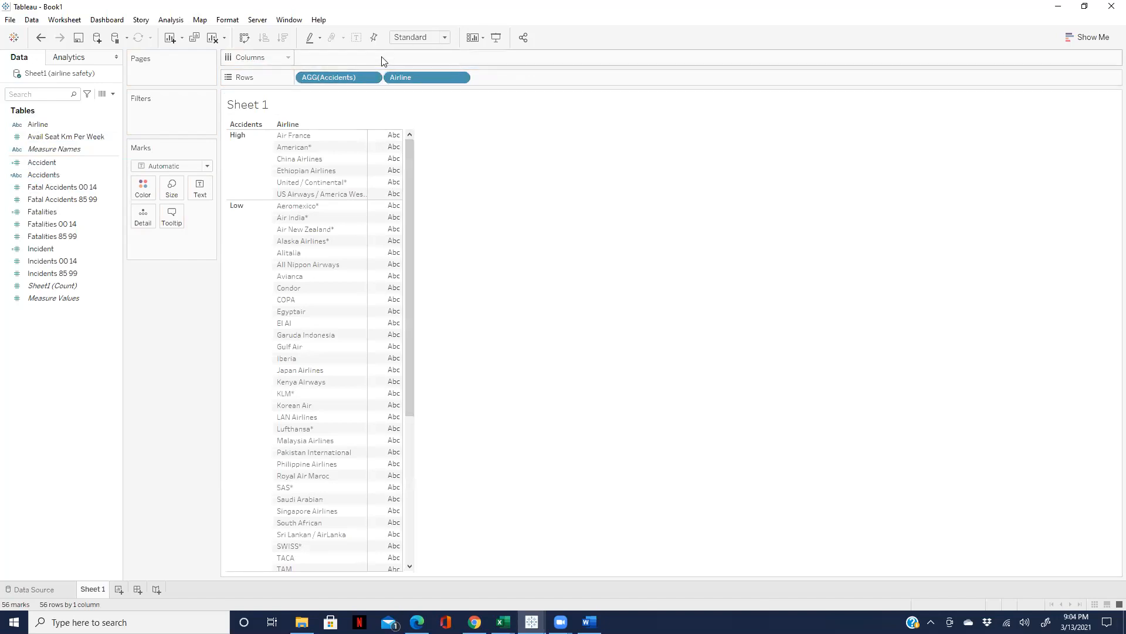
{"action": "left_click_drag", "start_coordinate": [410, 148], "coordinate": [403, 444]}
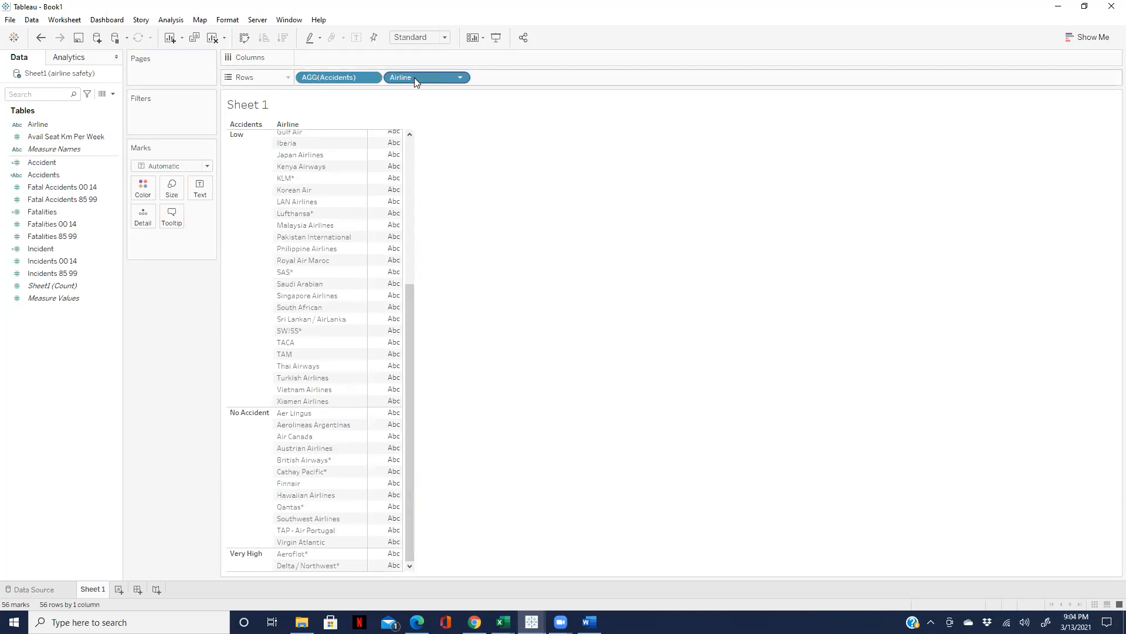
{"action": "left_click_drag", "start_coordinate": [414, 76], "coordinate": [153, 336]}
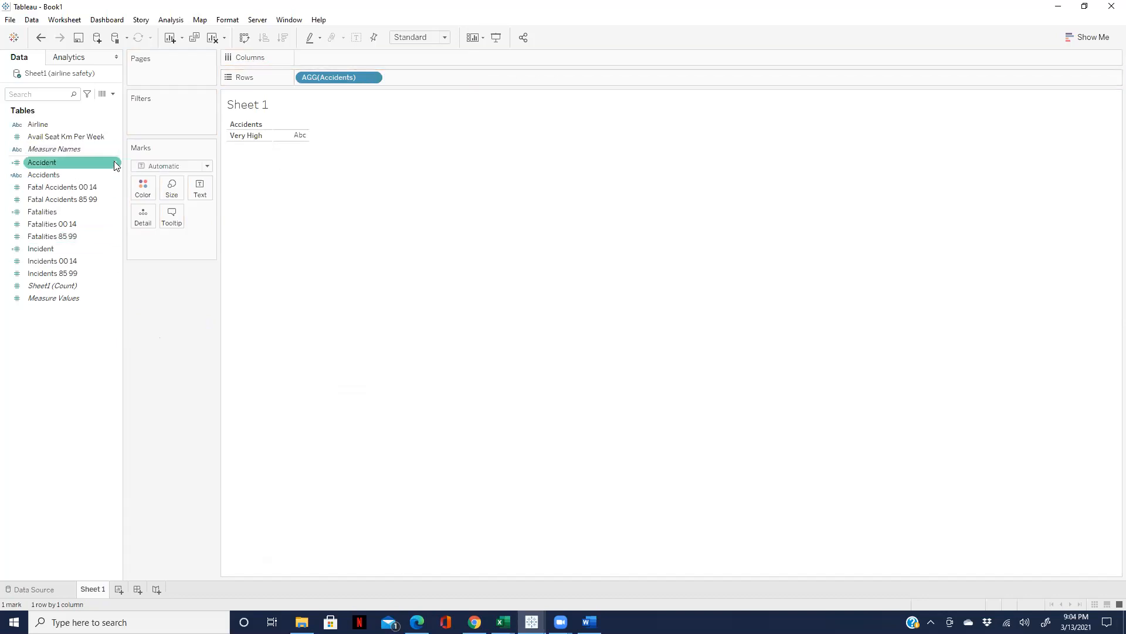
Step: Open the Accidents calculation for editing and review its whole IF expression, from 'No Accident' to 'Very High'
{"action": "left_click", "coordinate": [114, 160]}
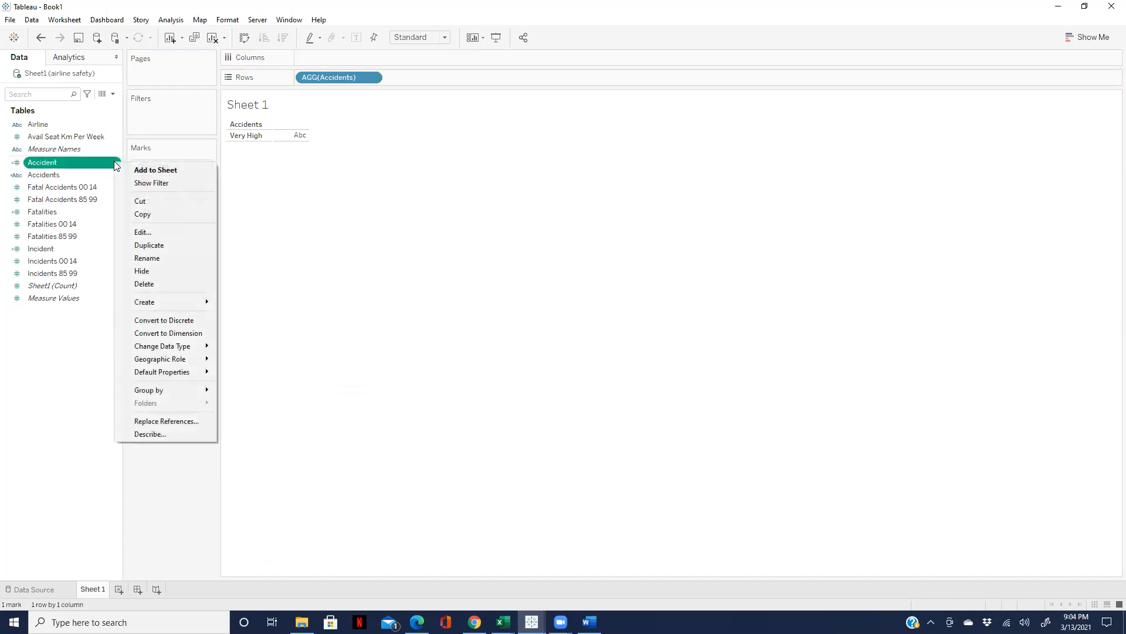
{"action": "left_click", "coordinate": [33, 349]}
{"action": "left_click", "coordinate": [118, 174]}
{"action": "left_click", "coordinate": [143, 245]}
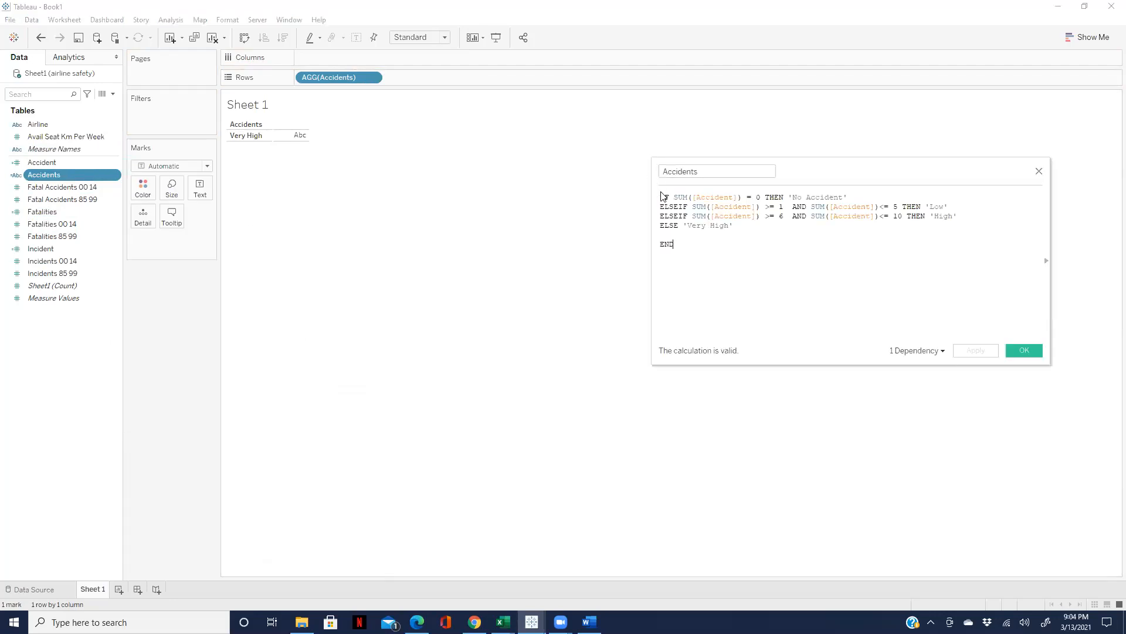
{"action": "left_click_drag", "start_coordinate": [685, 243], "coordinate": [663, 195]}
{"action": "left_click", "coordinate": [678, 245]}
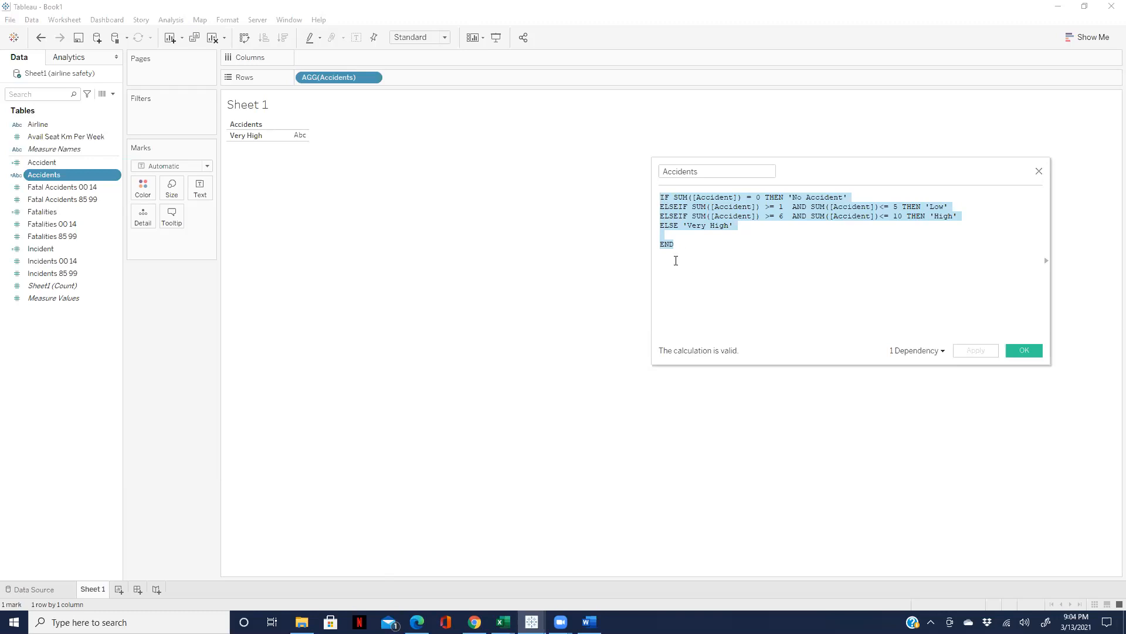
{"action": "left_click", "coordinate": [697, 245]}
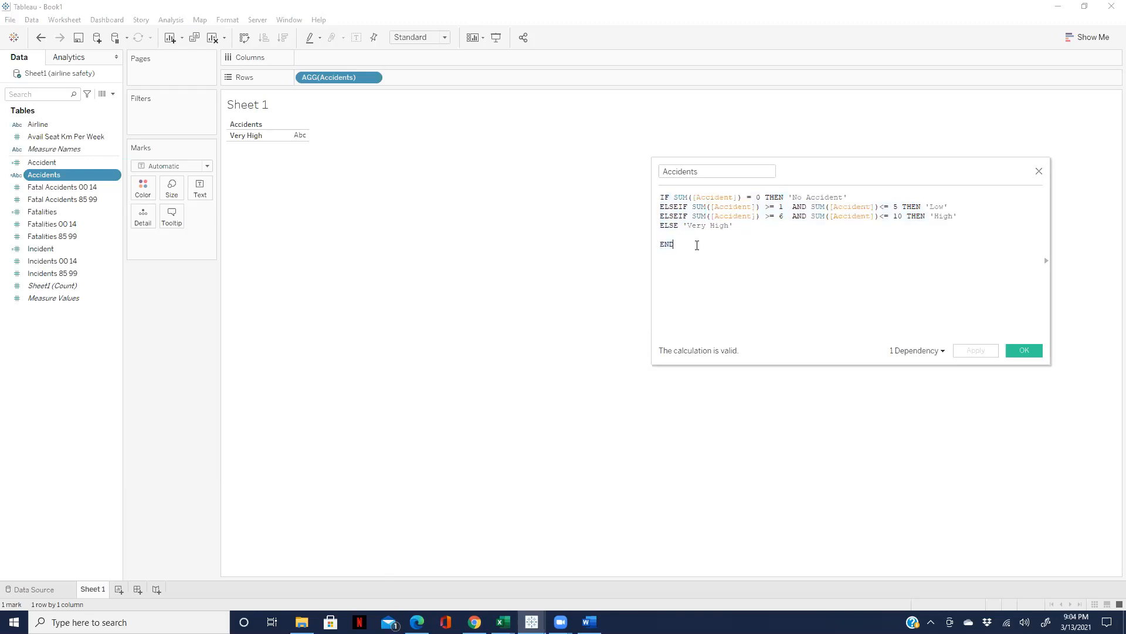
Step: Wrap the Accidents IF expression in { FIXED [Airline]: ... }, with the opening on its own line above IF, and save the calculation
{"action": "left_click", "coordinate": [661, 197]}
{"action": "key", "text": "Return"}
{"action": "key", "text": "Return"}
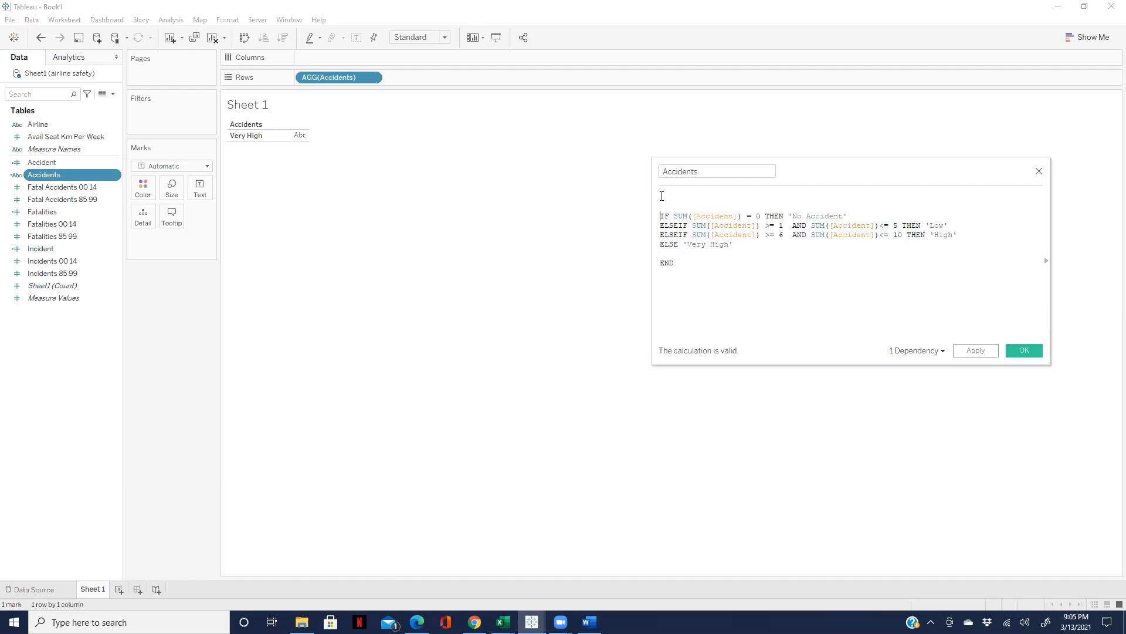
{"action": "type", "text": "fix"}
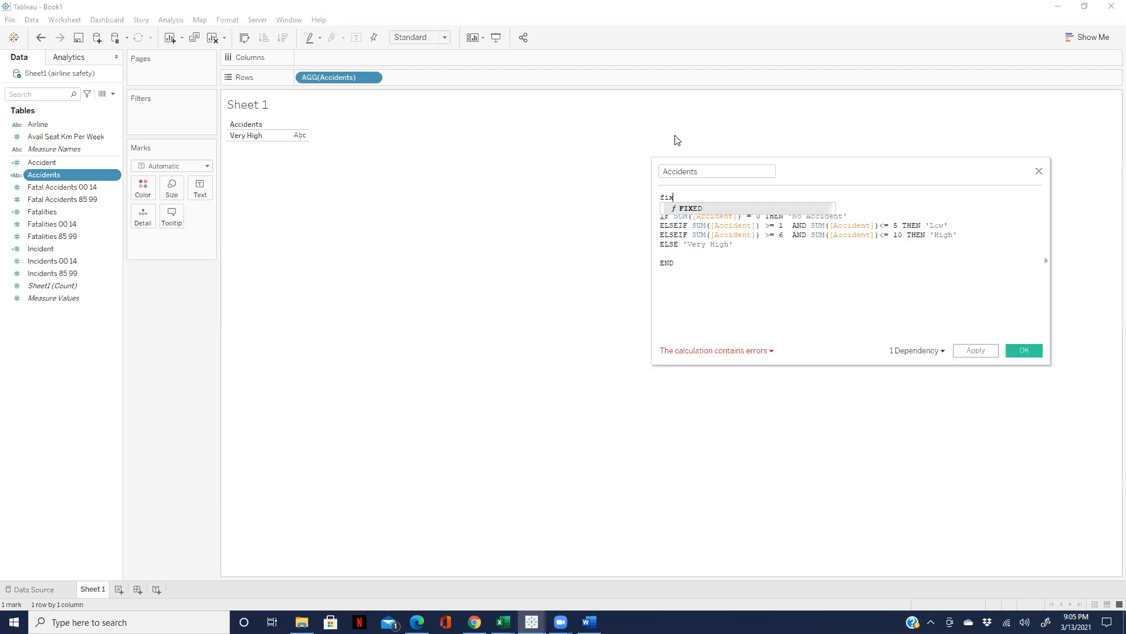
{"action": "left_click", "coordinate": [705, 210]}
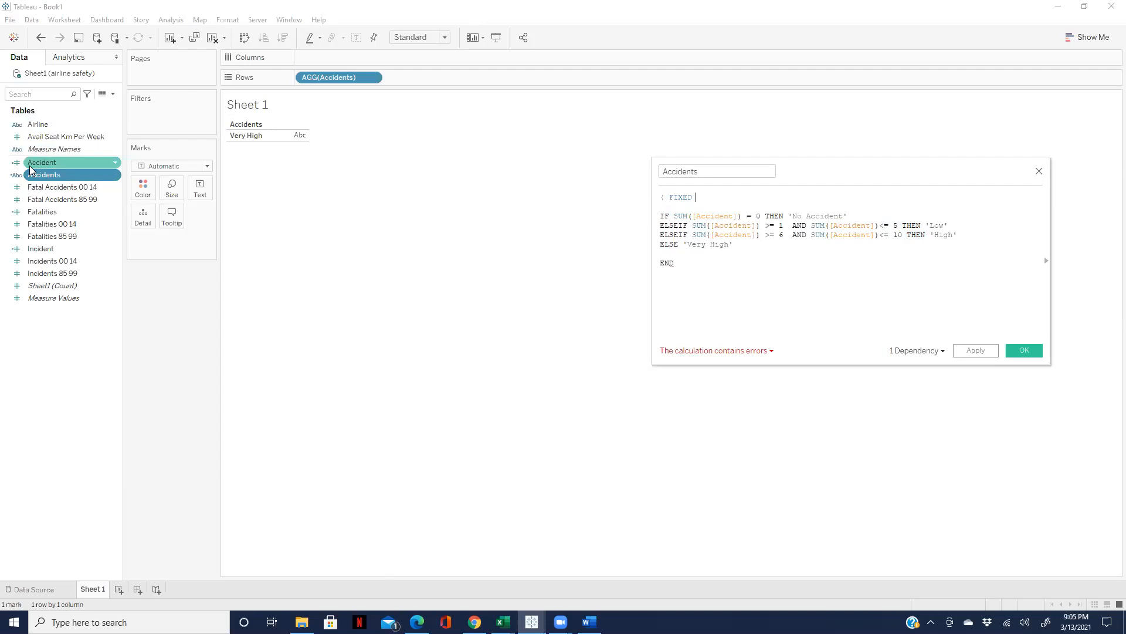
{"action": "left_click_drag", "start_coordinate": [37, 128], "coordinate": [758, 200]}
{"action": "type", "text": ":"}
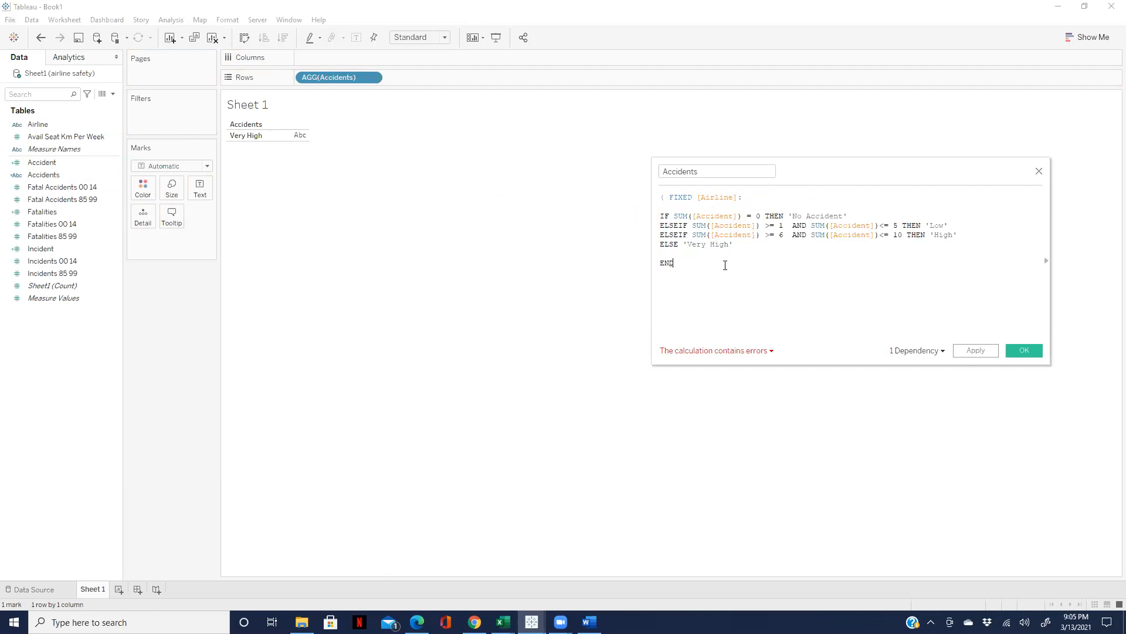
{"action": "type", "text": "}"}
{"action": "left_click", "coordinate": [974, 352]}
{"action": "left_click", "coordinate": [1022, 350]}
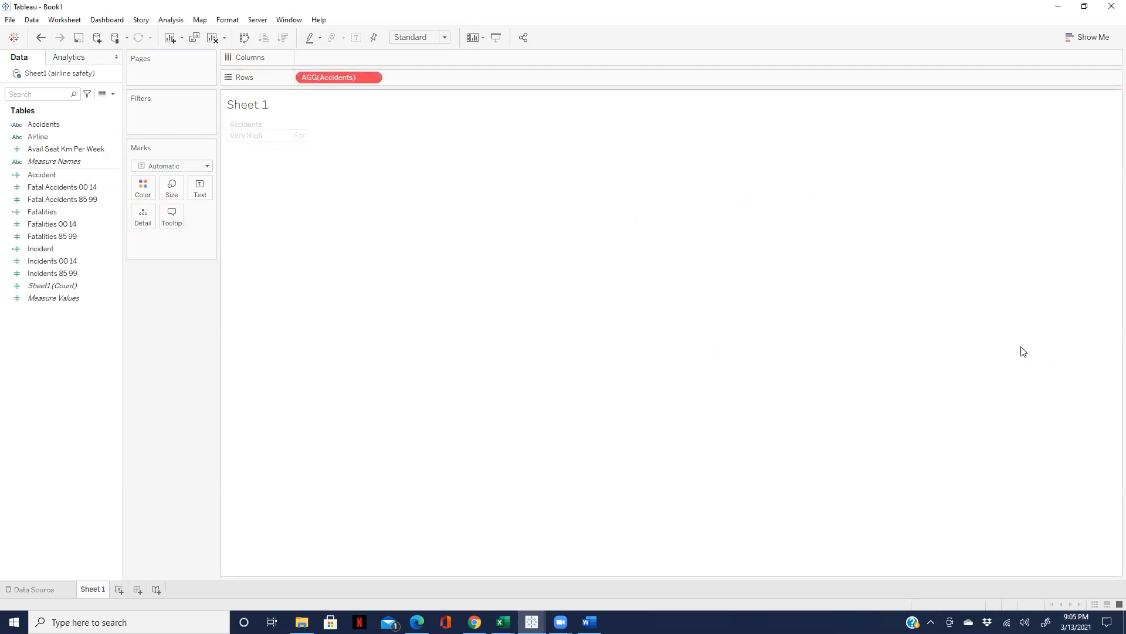
Step: Remove the invalid aggregated Accidents field from Rows and put the recalculated Accidents dimension there to check its categories
{"action": "left_click_drag", "start_coordinate": [332, 77], "coordinate": [118, 382]}
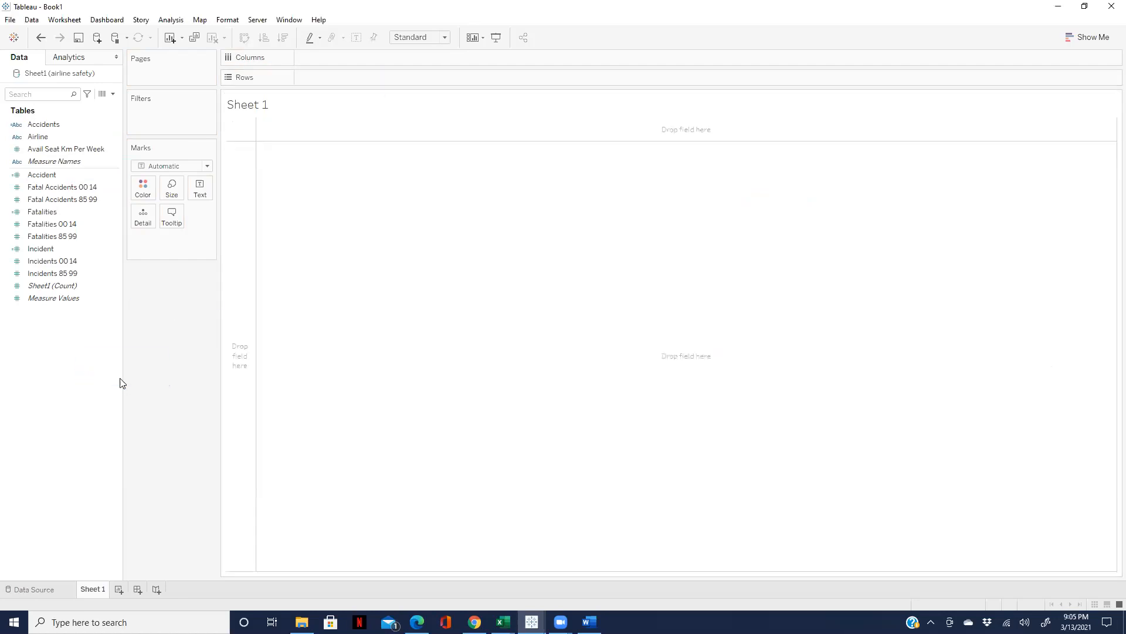
{"action": "left_click", "coordinate": [105, 273]}
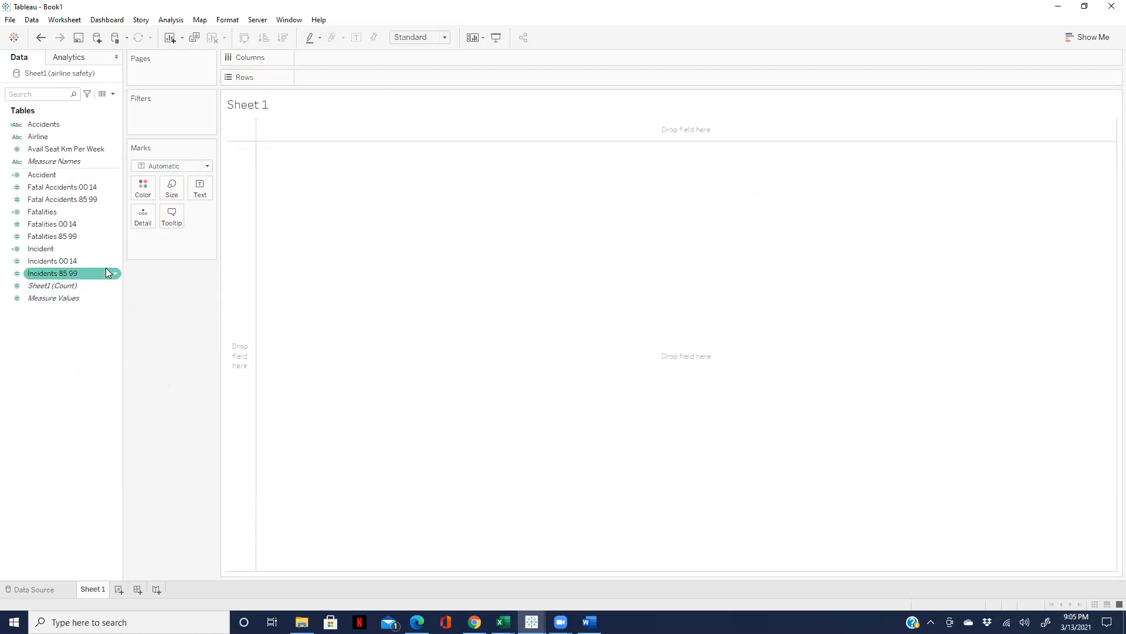
{"action": "left_click", "coordinate": [37, 128]}
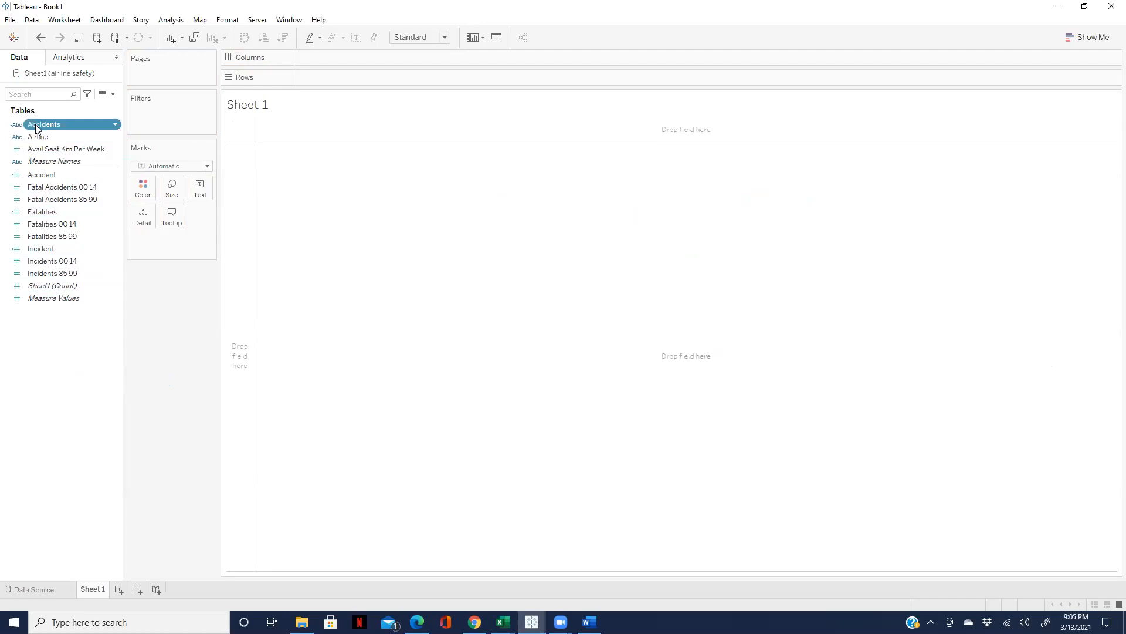
{"action": "left_click_drag", "start_coordinate": [36, 132], "coordinate": [317, 77]}
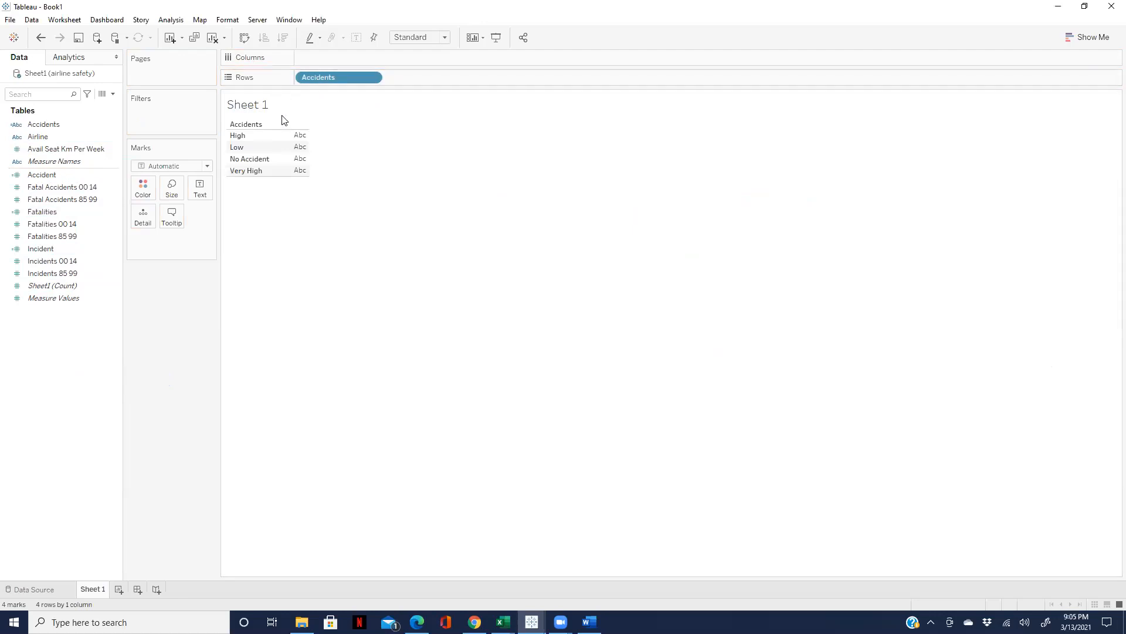
Step: Replace Accidents with Airline on Rows
{"action": "left_click_drag", "start_coordinate": [316, 83], "coordinate": [87, 229]}
{"action": "left_click_drag", "start_coordinate": [47, 136], "coordinate": [318, 78]}
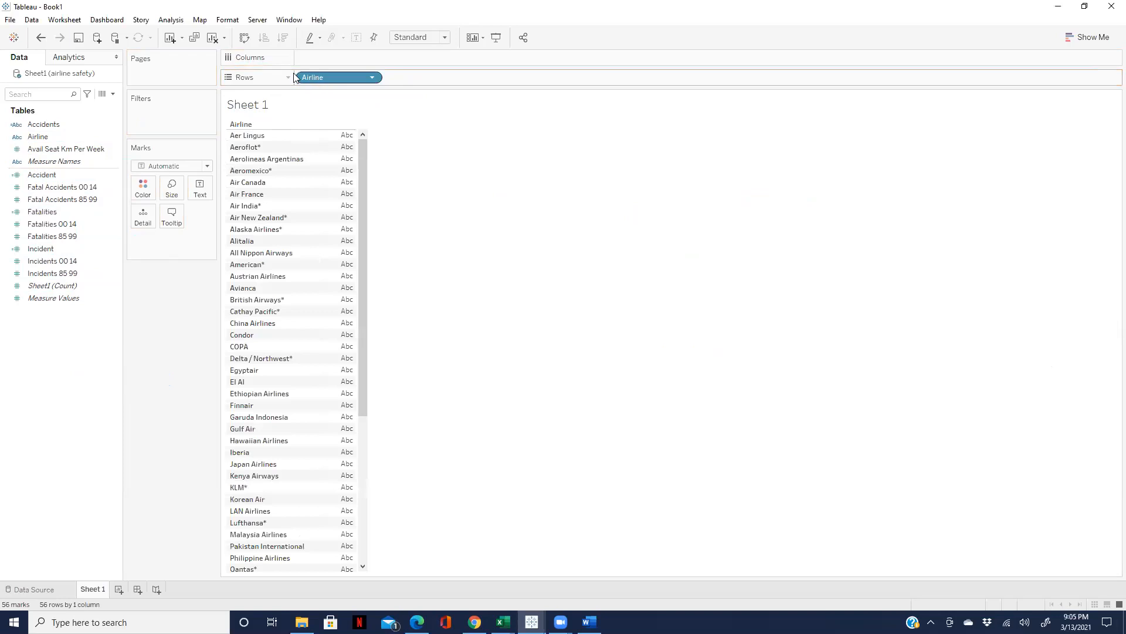
Step: Show a filter for the Accidents field on Sheet 1
{"action": "left_click", "coordinate": [116, 125]}
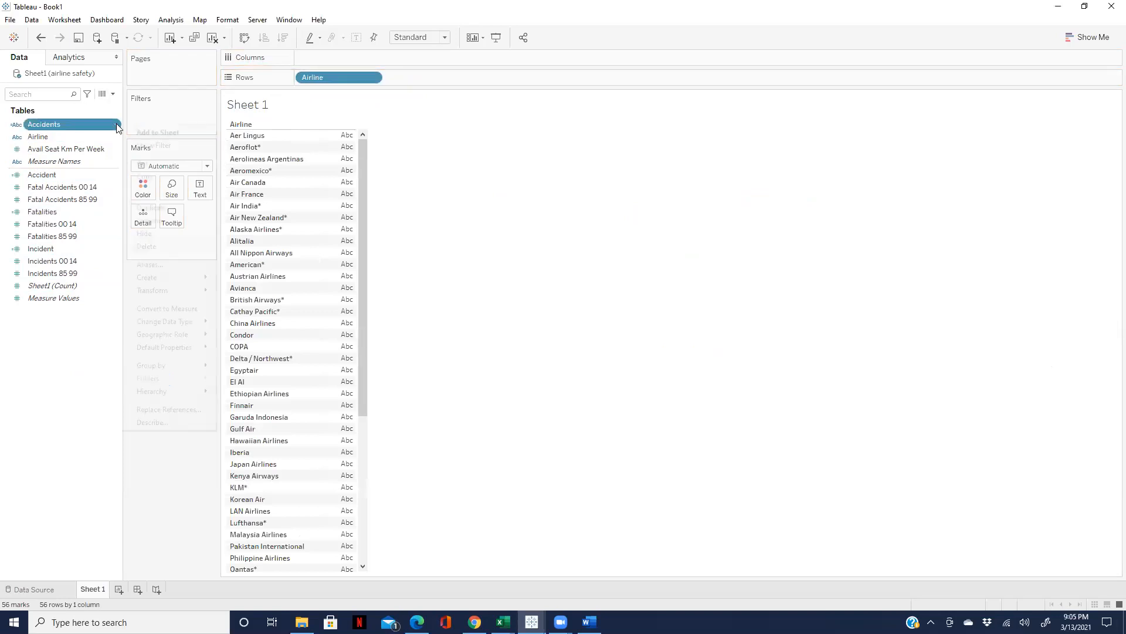
{"action": "left_click", "coordinate": [146, 146]}
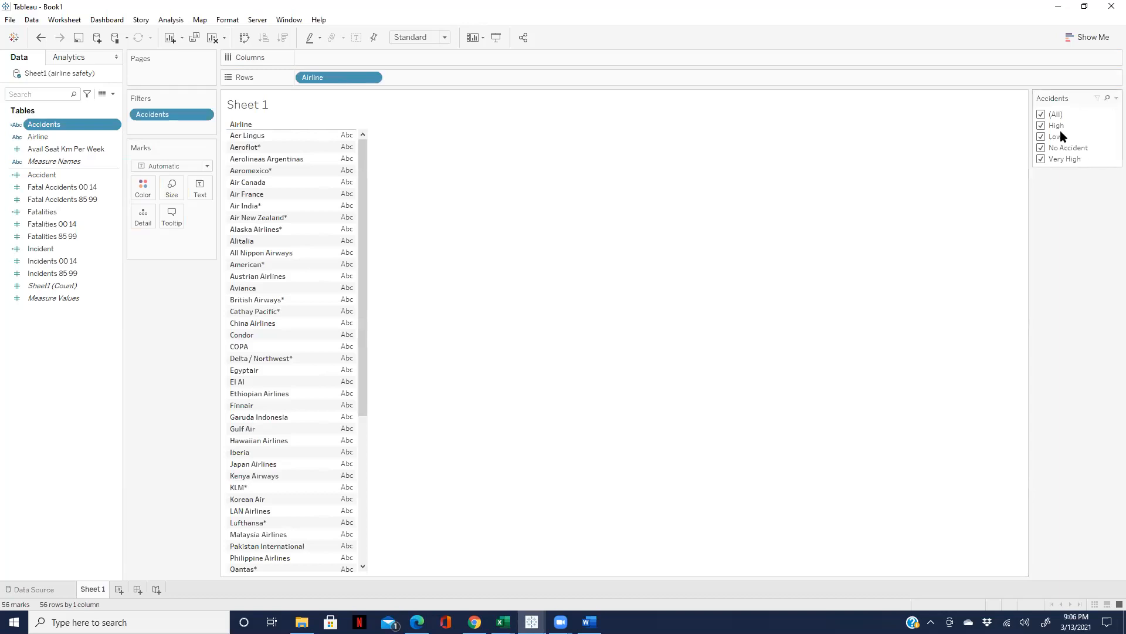
Step: Check the airlines in the High, Low and Very High accident categories one at a time, and reselect all categories in the filter
{"action": "left_click", "coordinate": [1042, 136]}
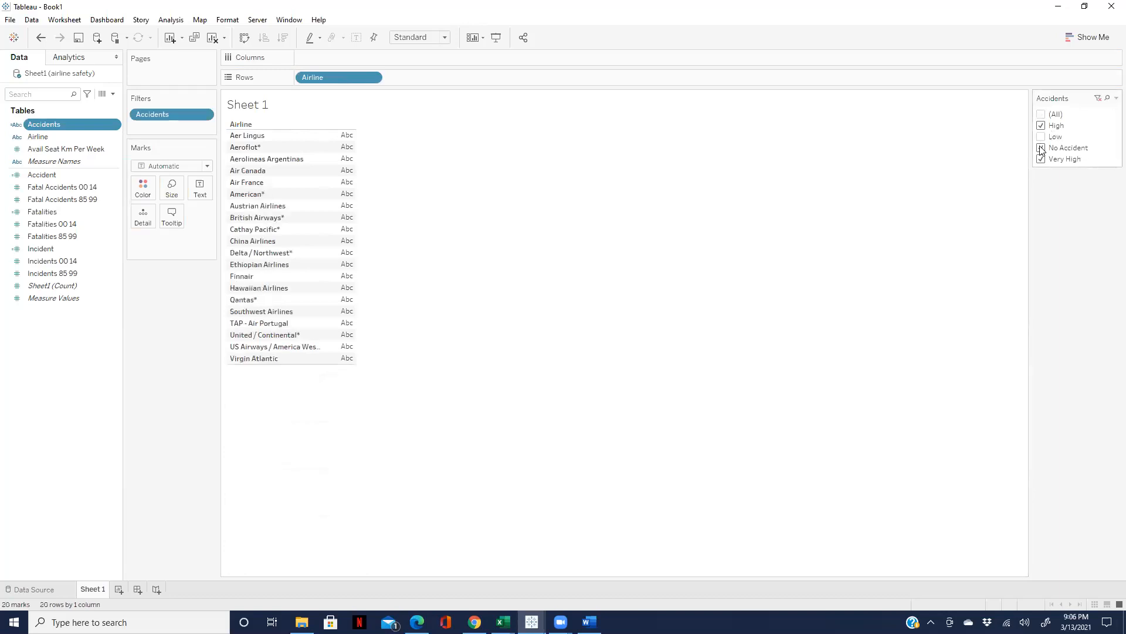
{"action": "left_click", "coordinate": [1042, 148]}
{"action": "left_click", "coordinate": [1042, 159]}
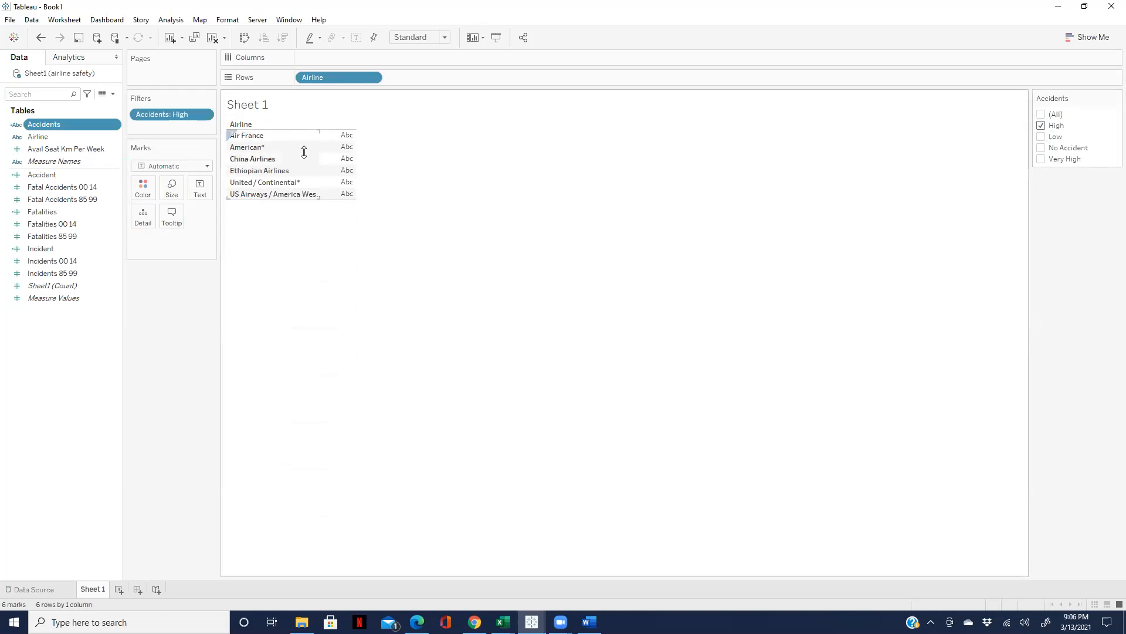
{"action": "left_click", "coordinate": [1041, 137]}
{"action": "left_click", "coordinate": [1042, 126]}
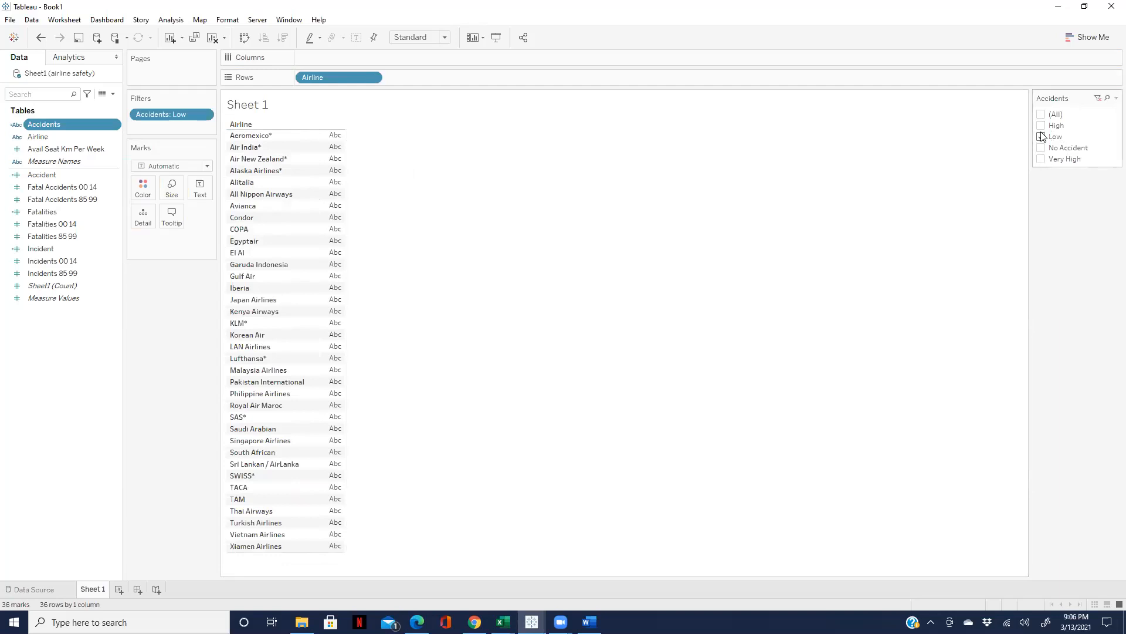
{"action": "left_click", "coordinate": [1042, 137]}
{"action": "left_click", "coordinate": [1041, 159]}
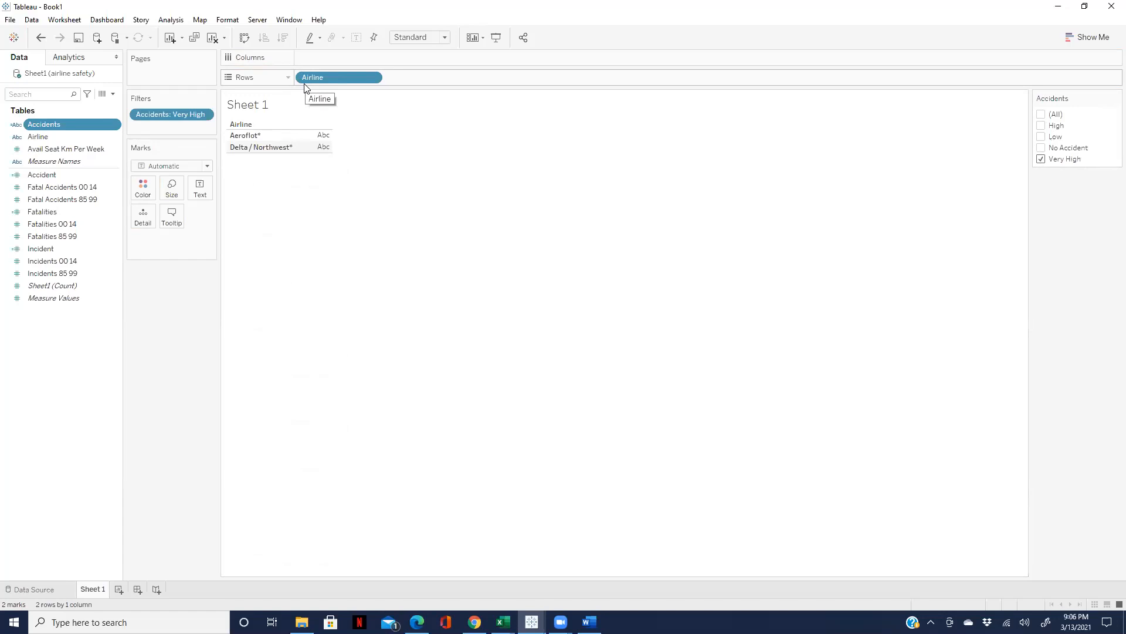
{"action": "left_click", "coordinate": [1042, 115]}
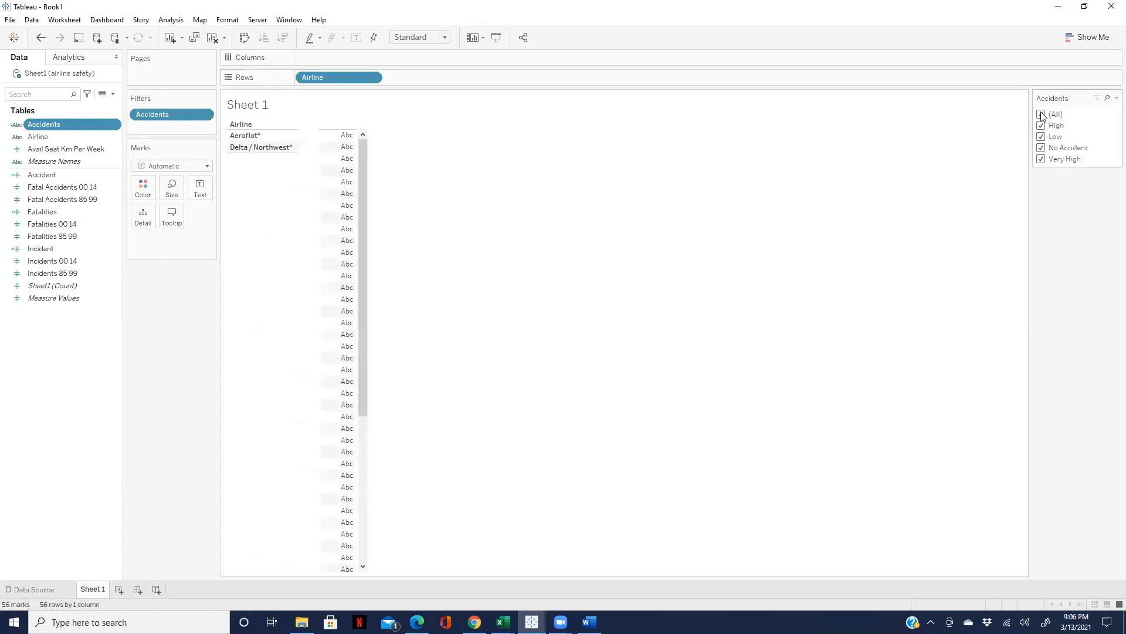
Step: Open the Accidents calculated field for editing and place the cursor in its name
{"action": "right_click", "coordinate": [115, 126]}
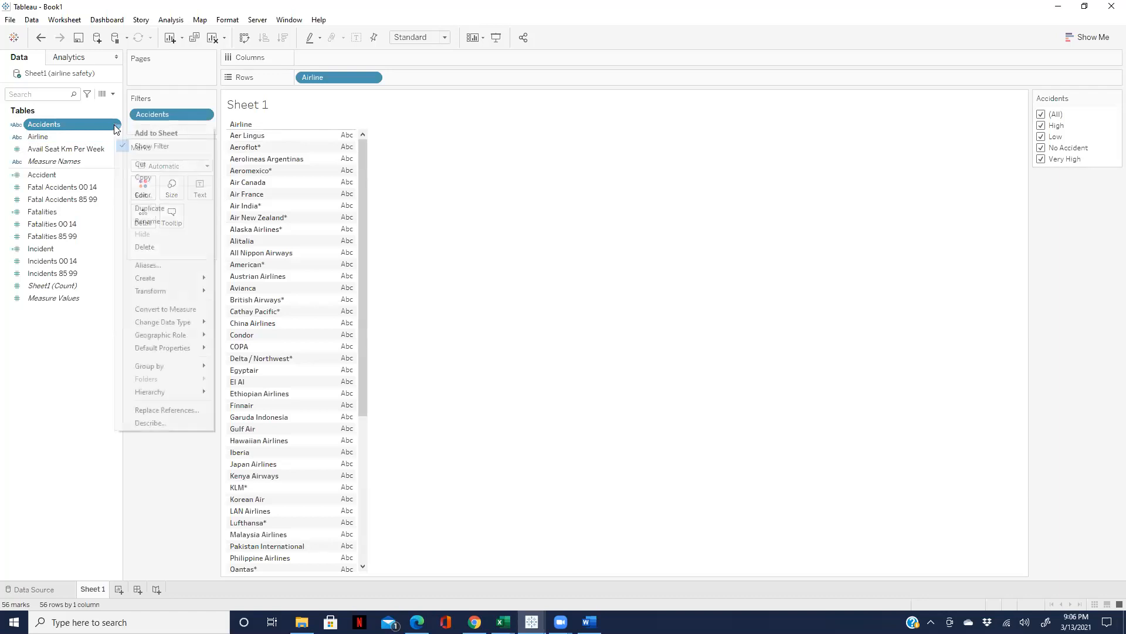
{"action": "left_click", "coordinate": [143, 196]}
{"action": "left_click", "coordinate": [709, 174]}
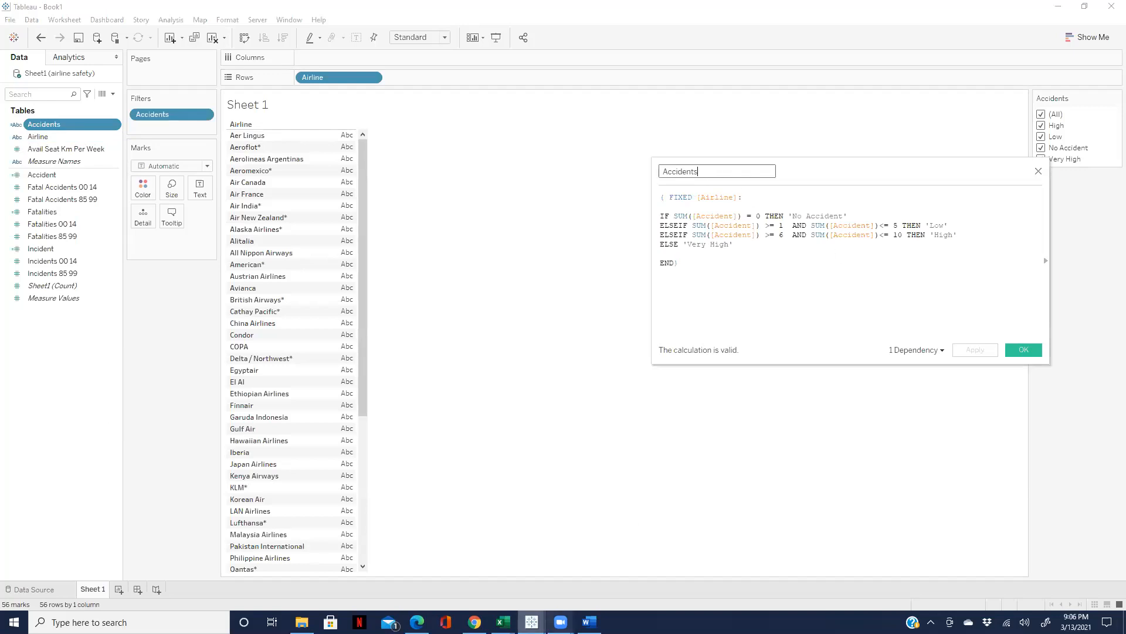
Step: Switch to the Jira PM workbook in Excel, review the Fatalities and Incident category requirements, and return to Tableau
{"action": "left_click", "coordinate": [503, 622]}
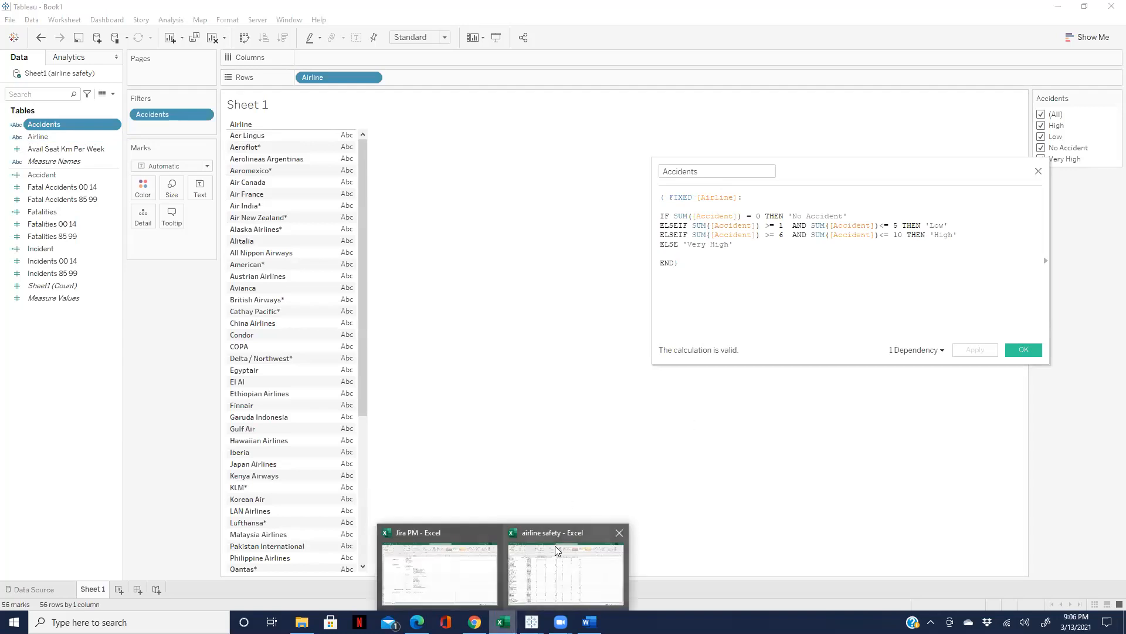
{"action": "left_click", "coordinate": [446, 563]}
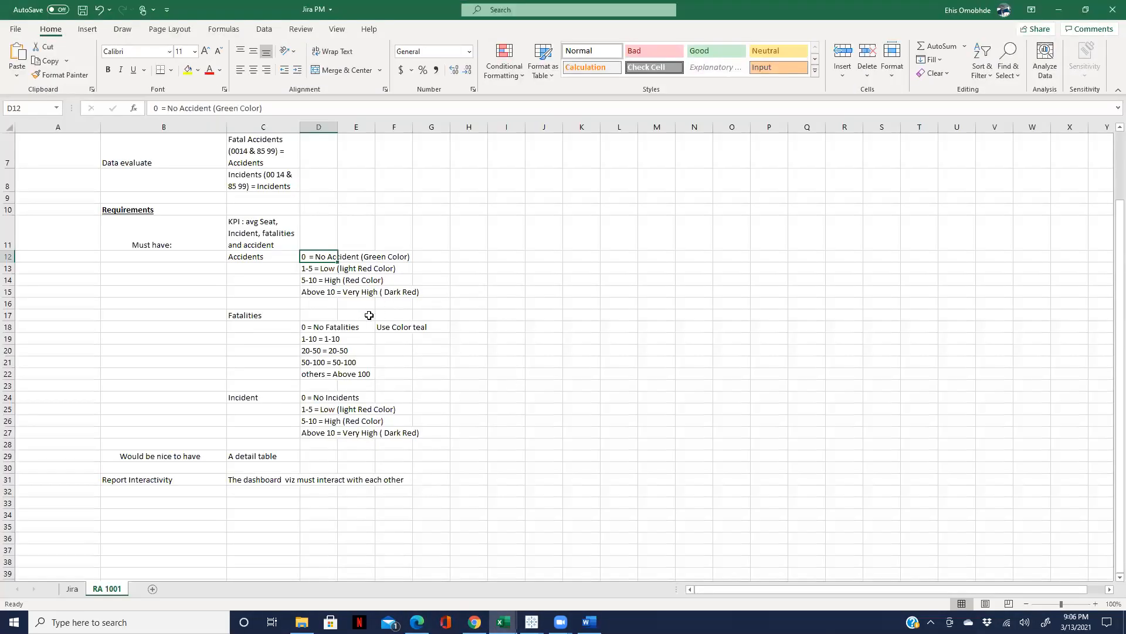
{"action": "left_click_drag", "start_coordinate": [365, 377], "coordinate": [327, 328]}
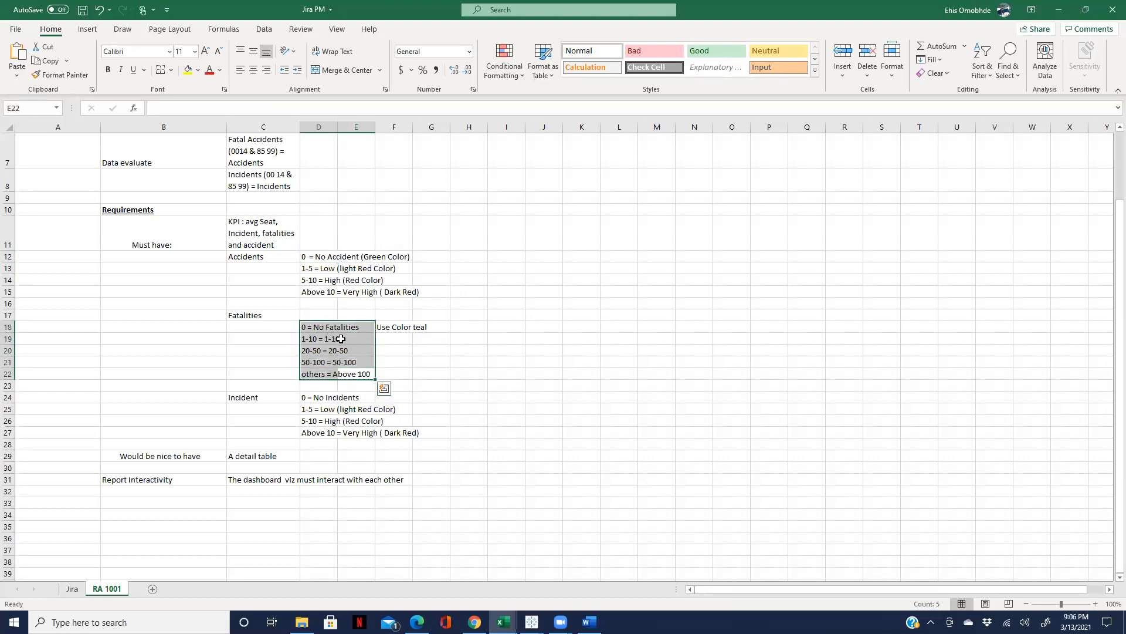
{"action": "left_click_drag", "start_coordinate": [325, 435], "coordinate": [324, 398]}
{"action": "left_click", "coordinate": [437, 399]}
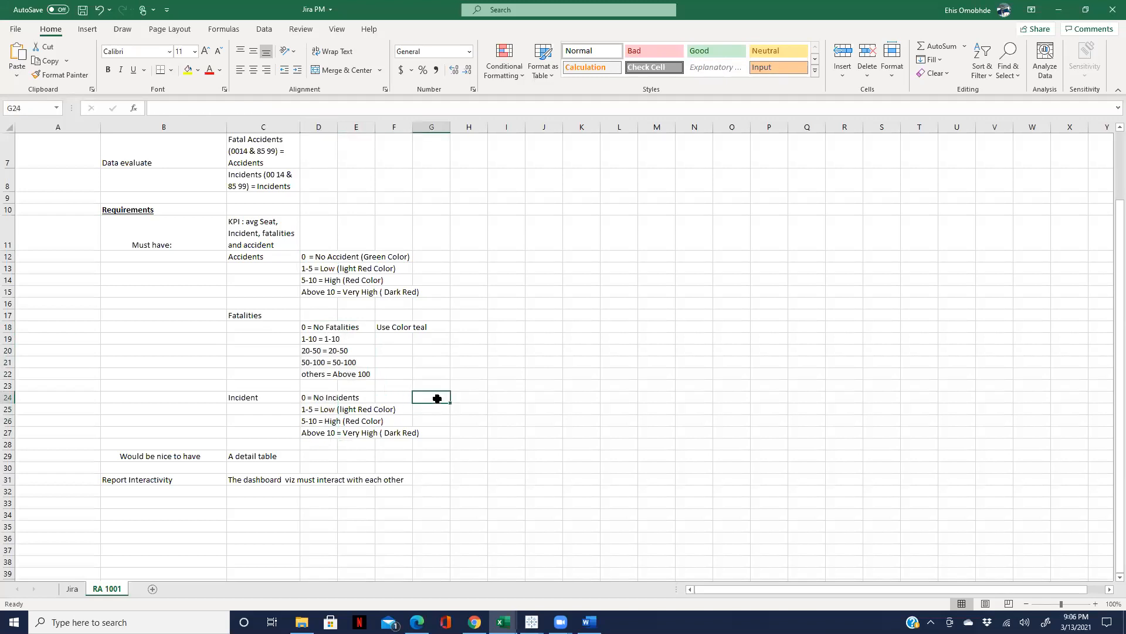
{"action": "left_click", "coordinate": [1059, 10]}
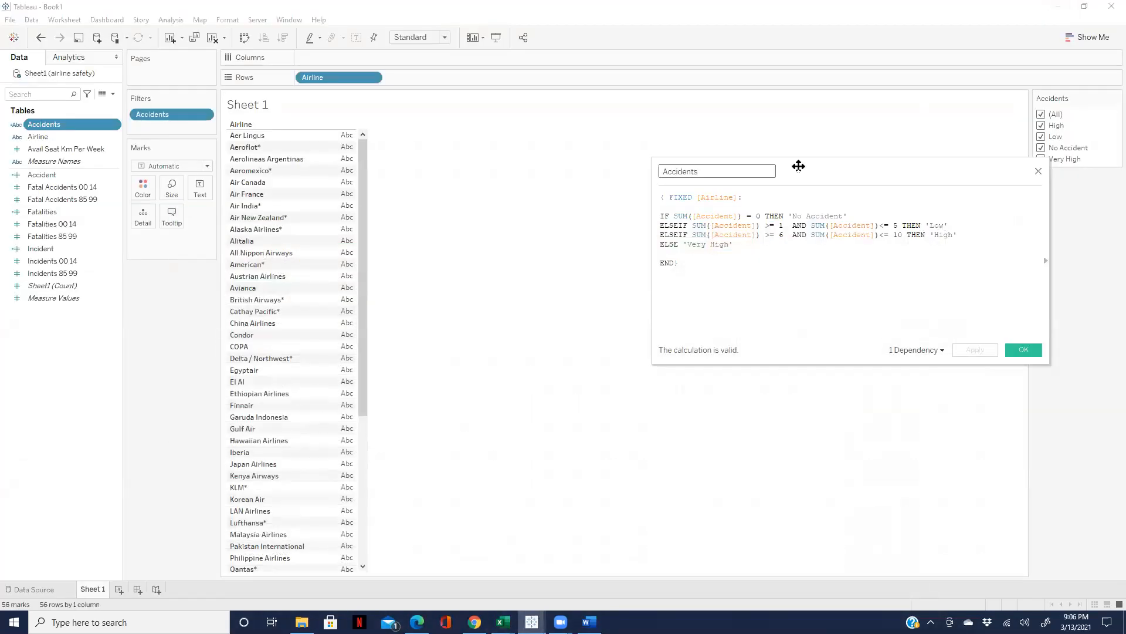
Step: Rename the calculated field as Accidents Group and apply the change
{"action": "left_click_drag", "start_coordinate": [801, 169], "coordinate": [692, 157]}
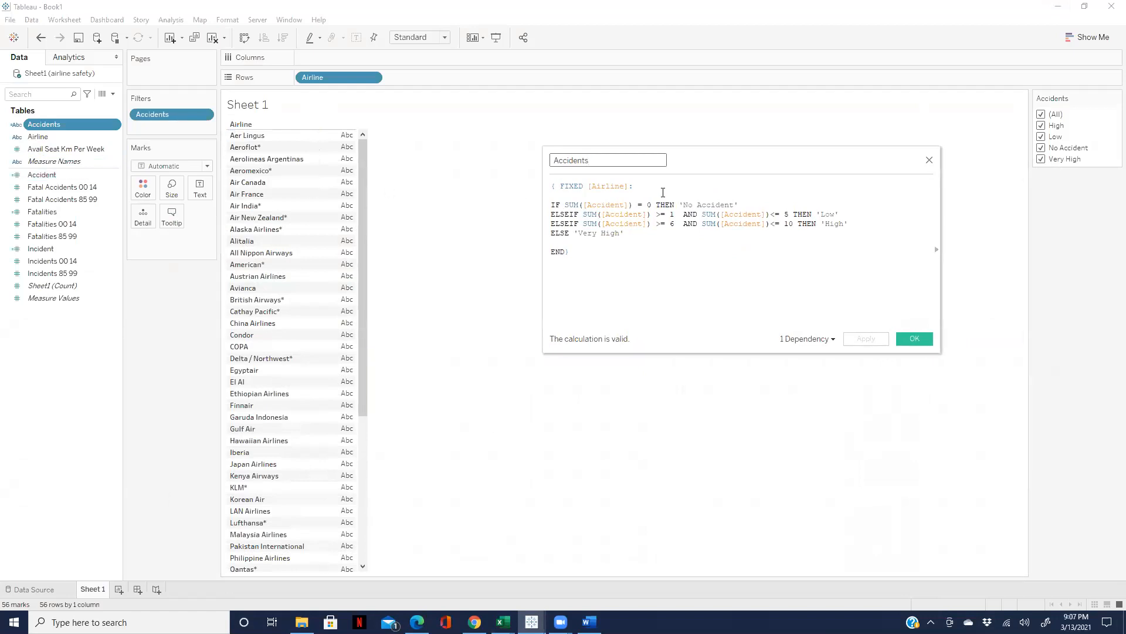
{"action": "type", "text": "Group"}
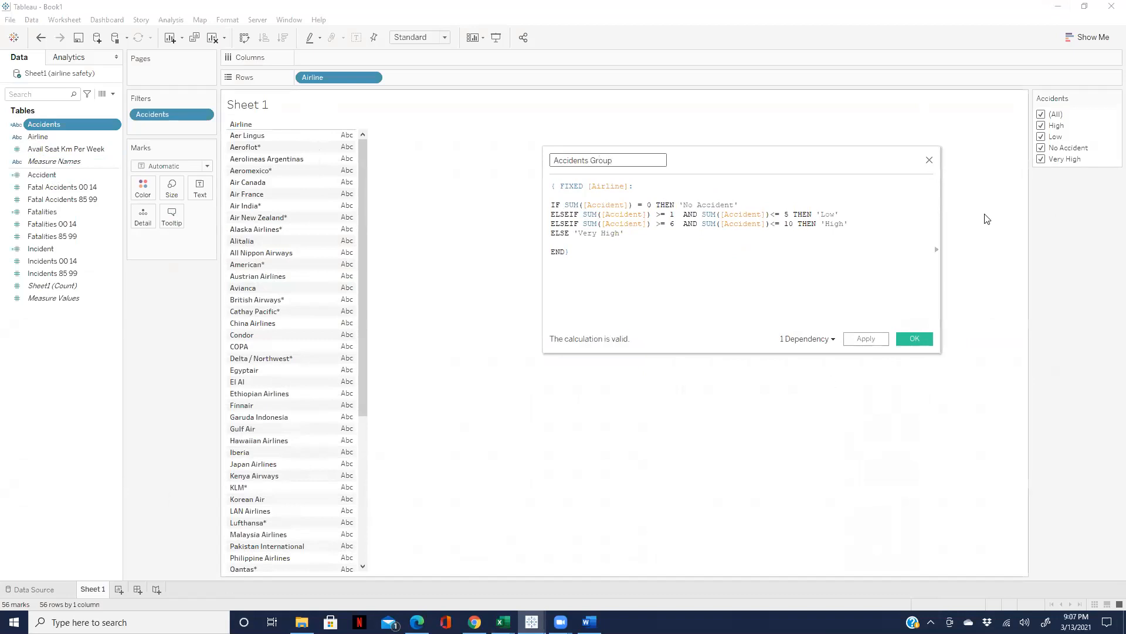
{"action": "left_click", "coordinate": [875, 341]}
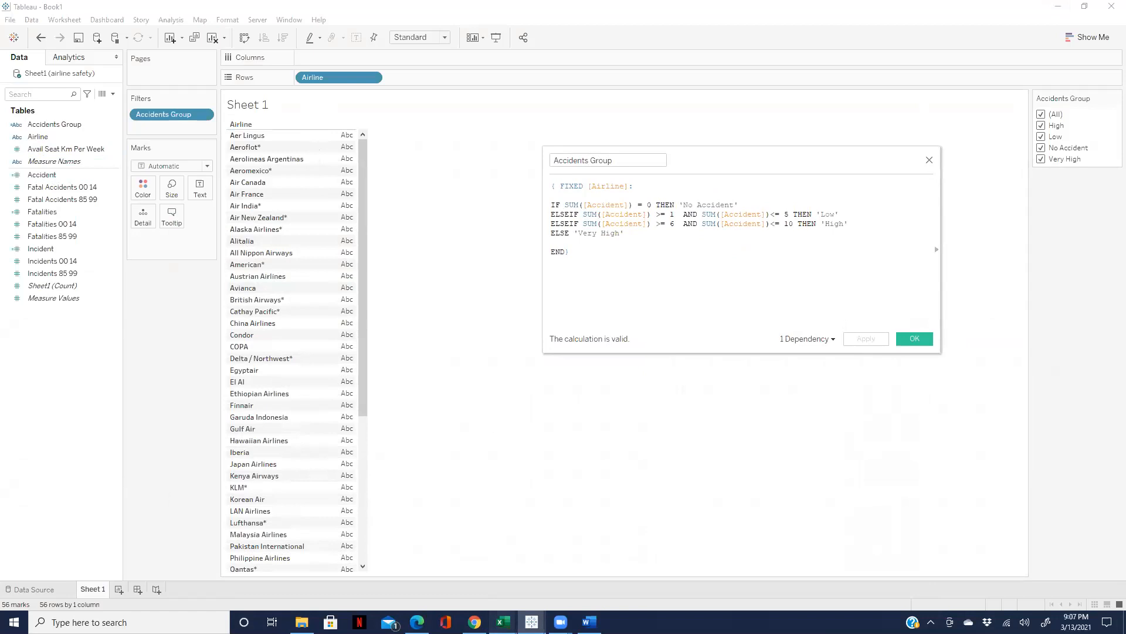
Step: Look up the Fatalities requirements in the Jira PM workbook in Excel and return to Tableau's Book1
{"action": "mouse_move", "coordinate": [503, 622]}
{"action": "left_click", "coordinate": [441, 575]}
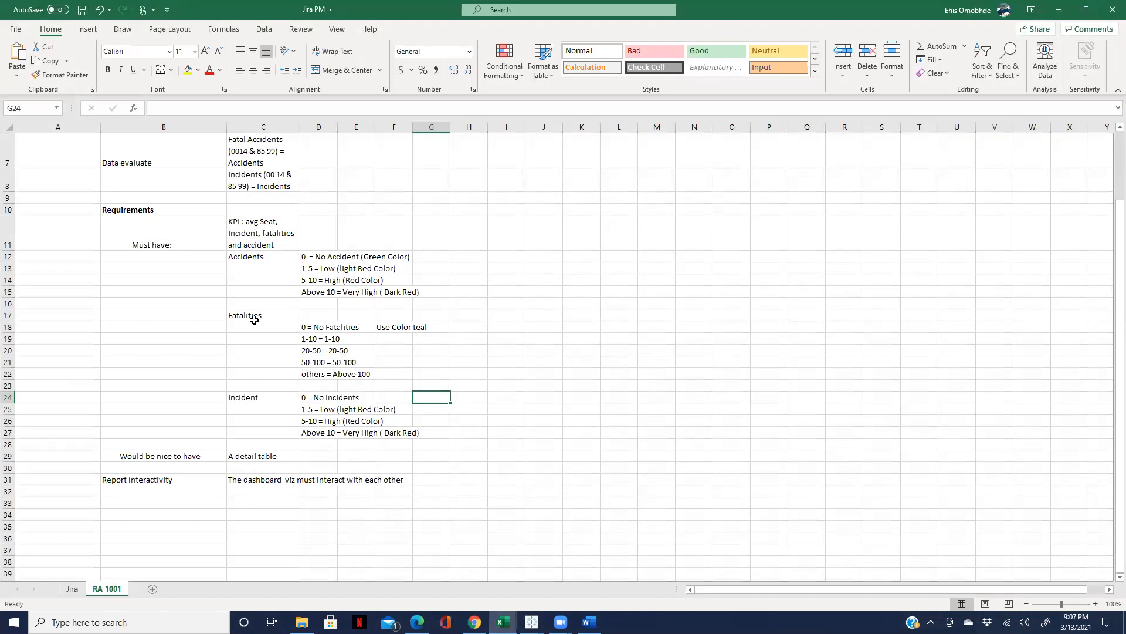
{"action": "left_click", "coordinate": [253, 317]}
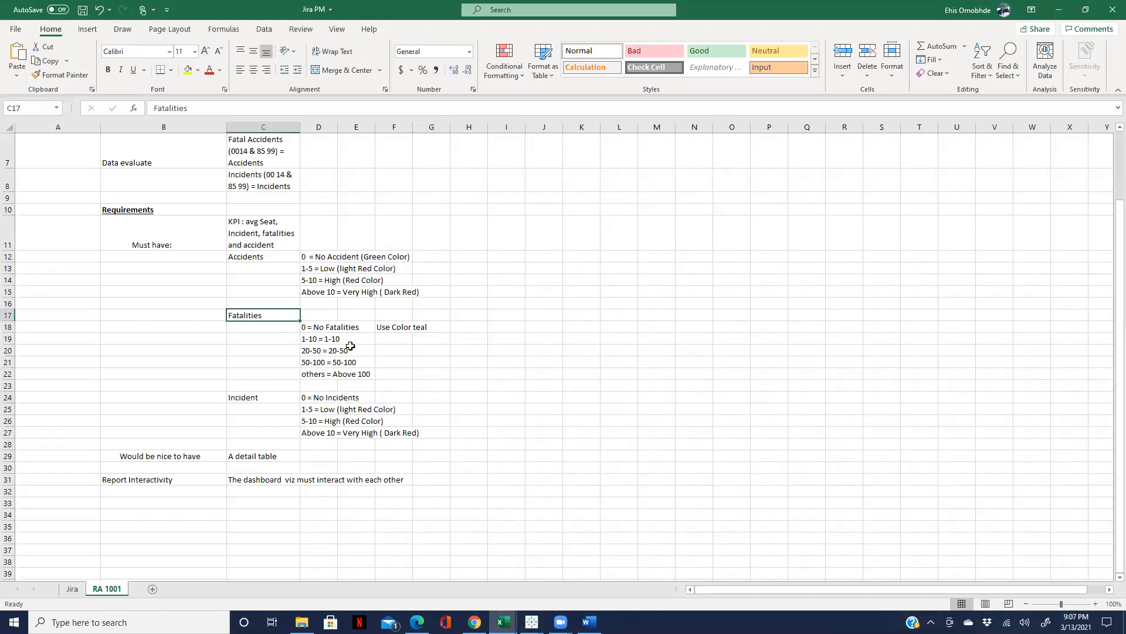
{"action": "left_click", "coordinate": [532, 622]}
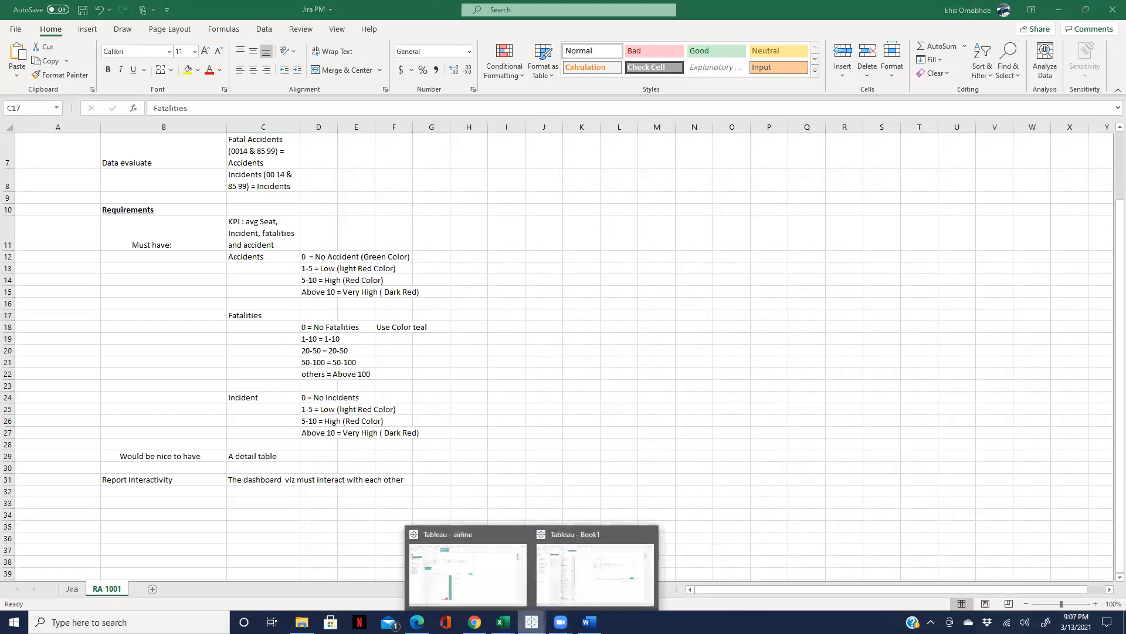
{"action": "left_click", "coordinate": [593, 578]}
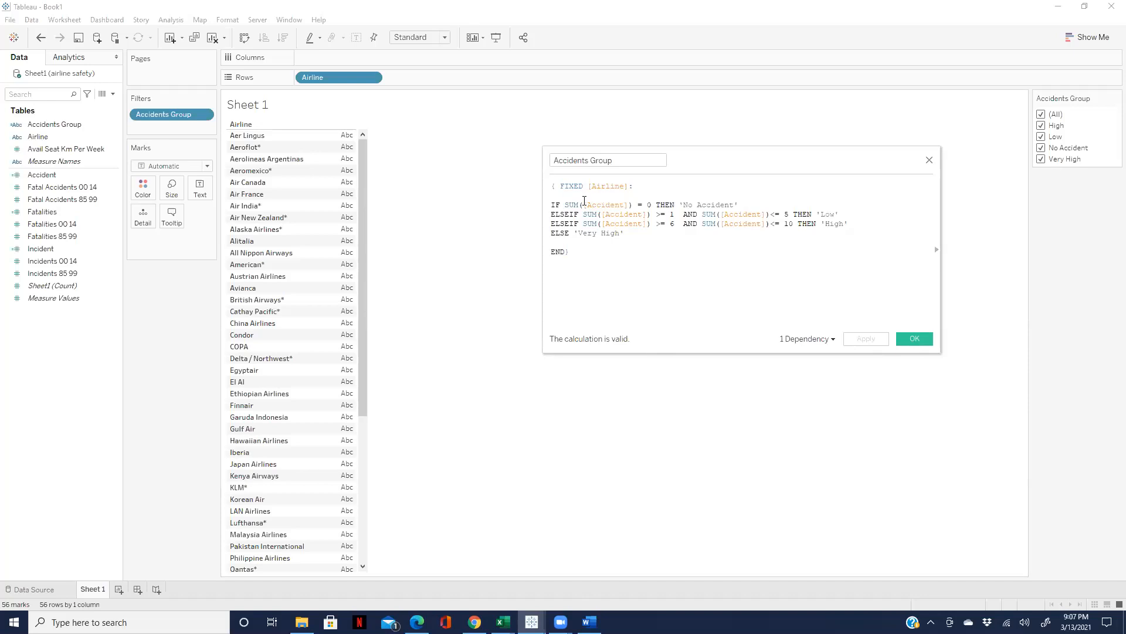
Step: Examine the whole Accidents Group formula and the Accident reference in its first condition
{"action": "left_click_drag", "start_coordinate": [569, 252], "coordinate": [555, 186]}
{"action": "left_click", "coordinate": [601, 286]}
{"action": "double_click", "coordinate": [605, 205]}
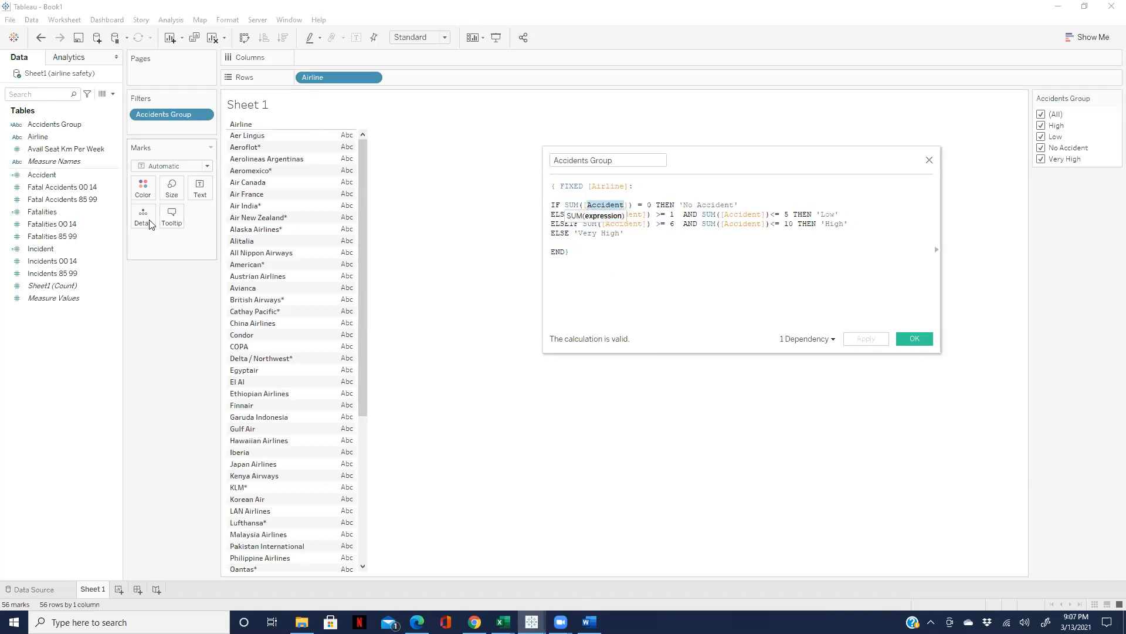
{"action": "left_click", "coordinate": [57, 217]}
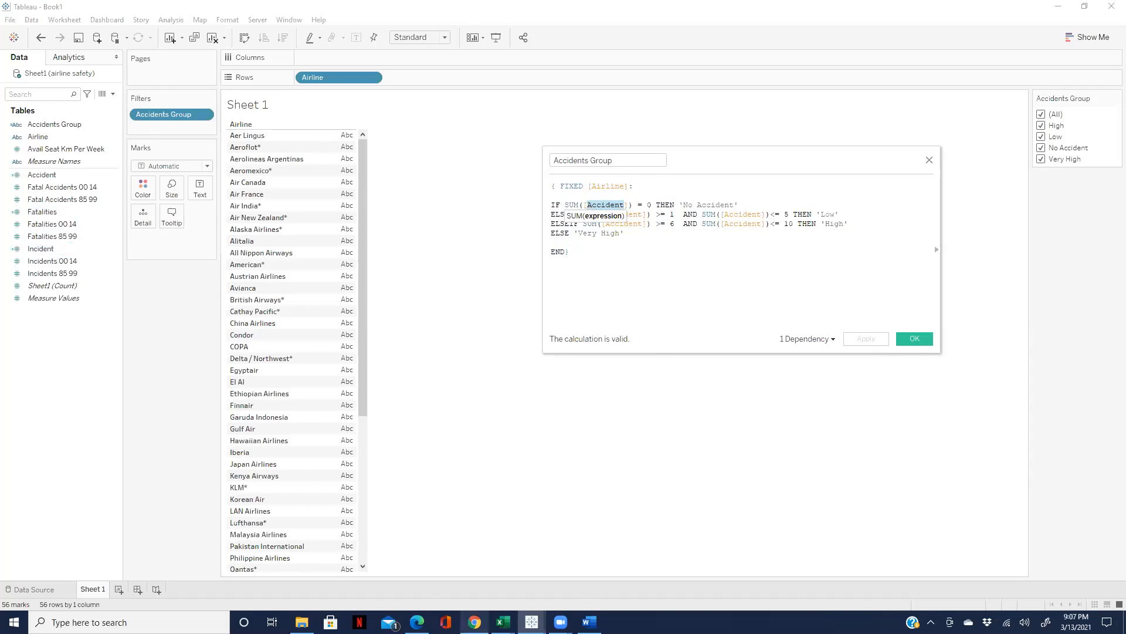
Step: Recheck the Fatalities ranges in the Jira PM workbook in Excel and go back to the Accidents Group formula in Tableau
{"action": "mouse_move", "coordinate": [503, 622]}
{"action": "left_click", "coordinate": [452, 588]}
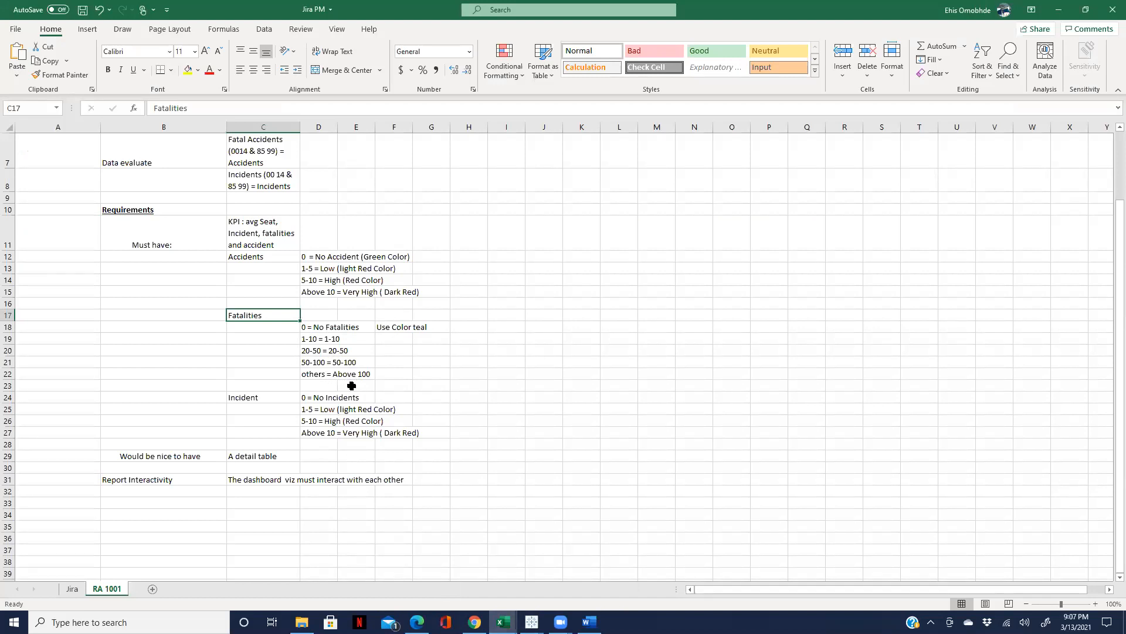
{"action": "mouse_move", "coordinate": [531, 621]}
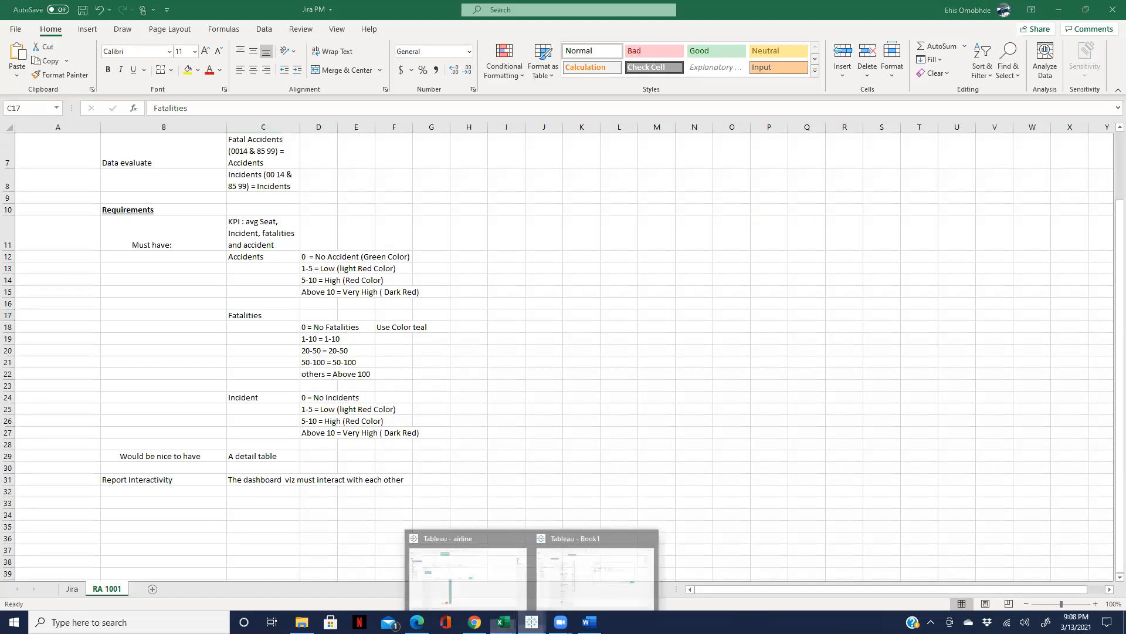
{"action": "left_click", "coordinate": [602, 575]}
{"action": "left_click", "coordinate": [649, 277]}
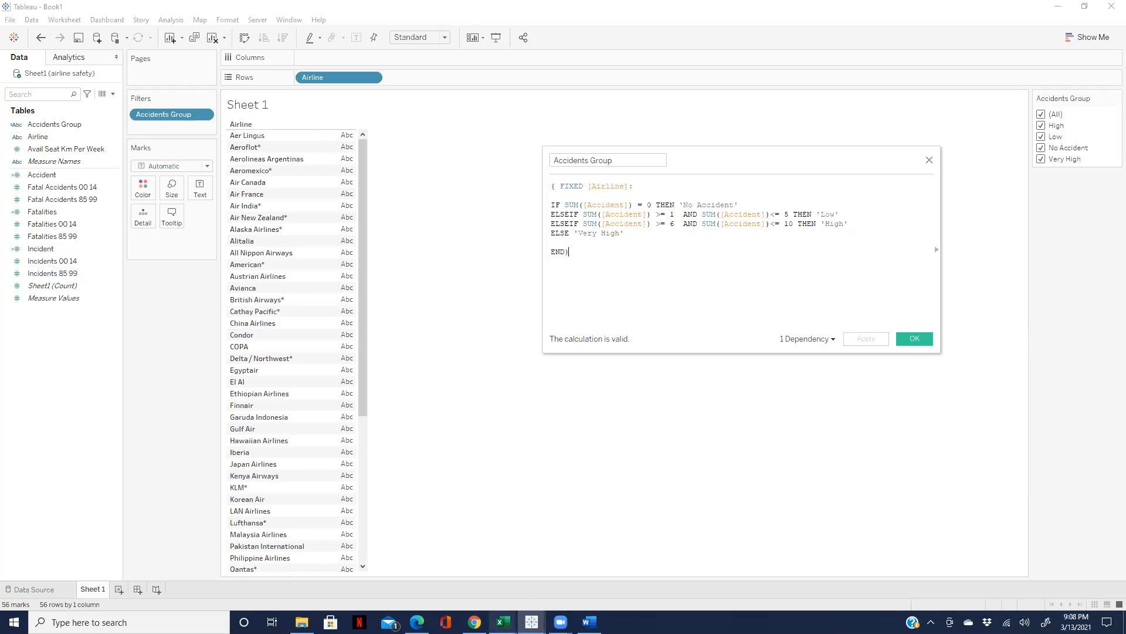
Step: Shrink the Jira PM workbook window in Excel and arrange it beside Tableau's Accidents Group calculation editor so both are readable
{"action": "mouse_move", "coordinate": [503, 621]}
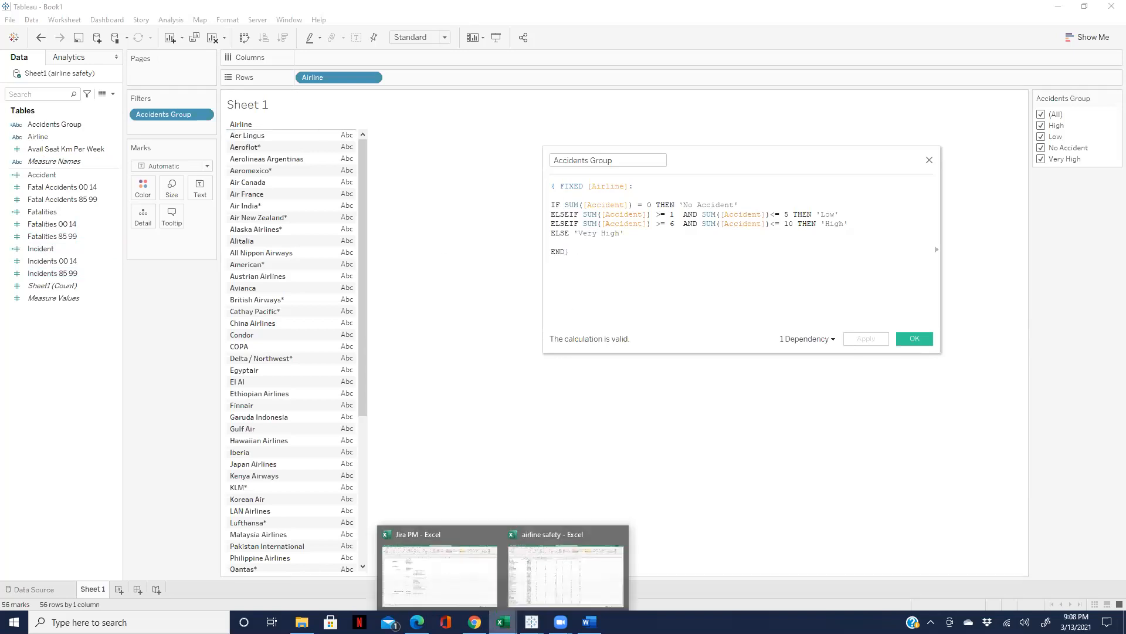
{"action": "left_click", "coordinate": [461, 582]}
{"action": "left_click", "coordinate": [1085, 10]}
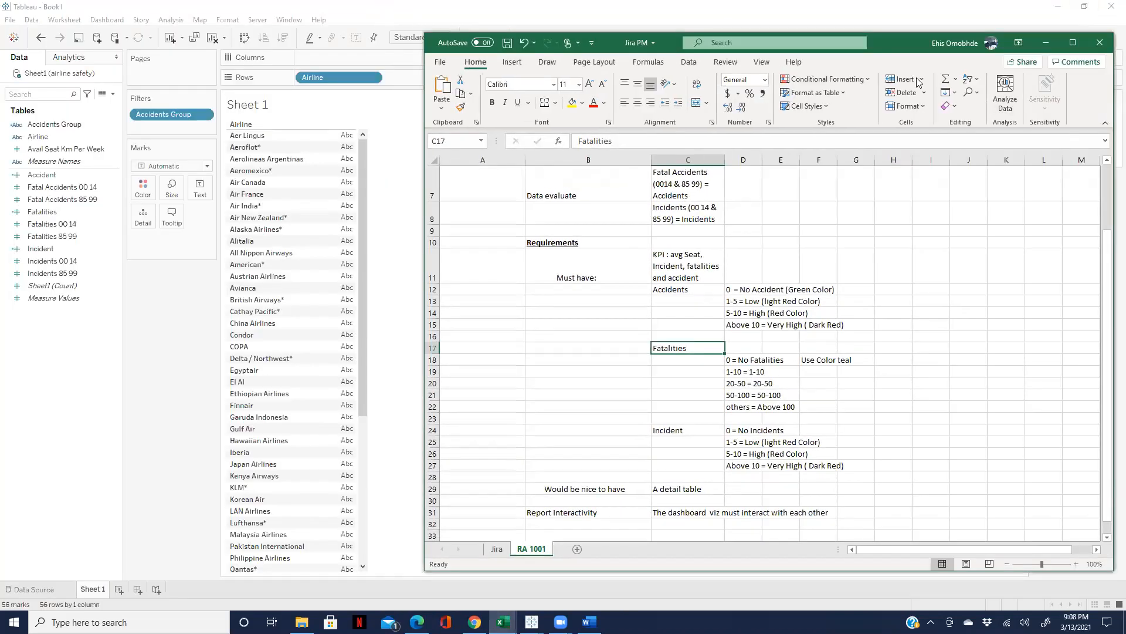
{"action": "left_click_drag", "start_coordinate": [901, 43], "coordinate": [452, 73]}
{"action": "left_click_drag", "start_coordinate": [718, 154], "coordinate": [805, 134]}
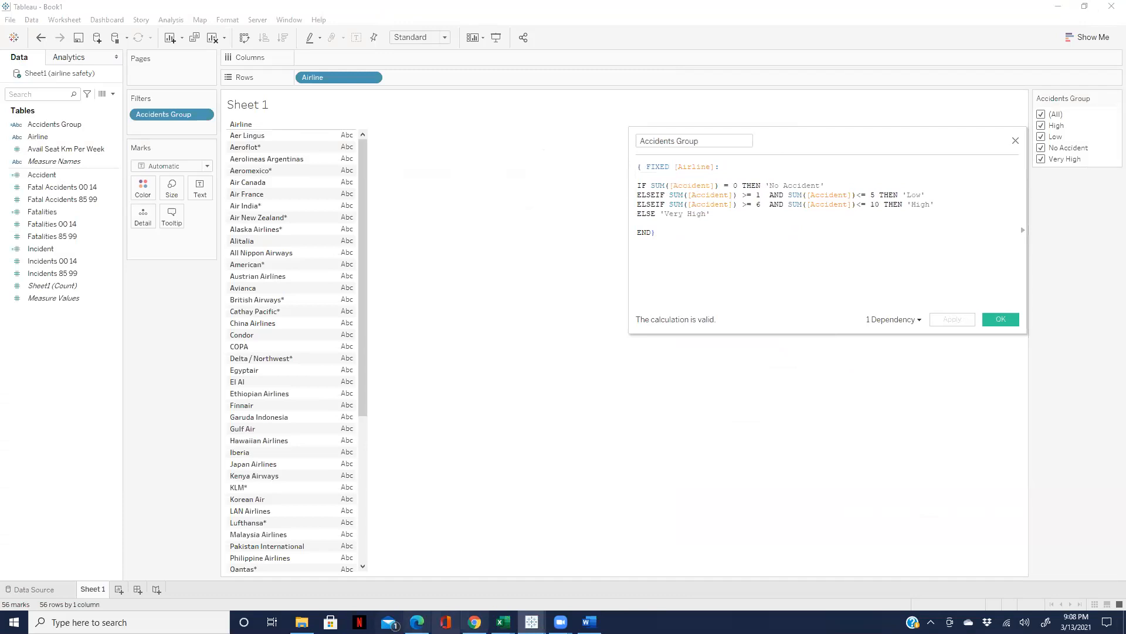
{"action": "mouse_move", "coordinate": [503, 622]}
{"action": "left_click", "coordinate": [443, 569]}
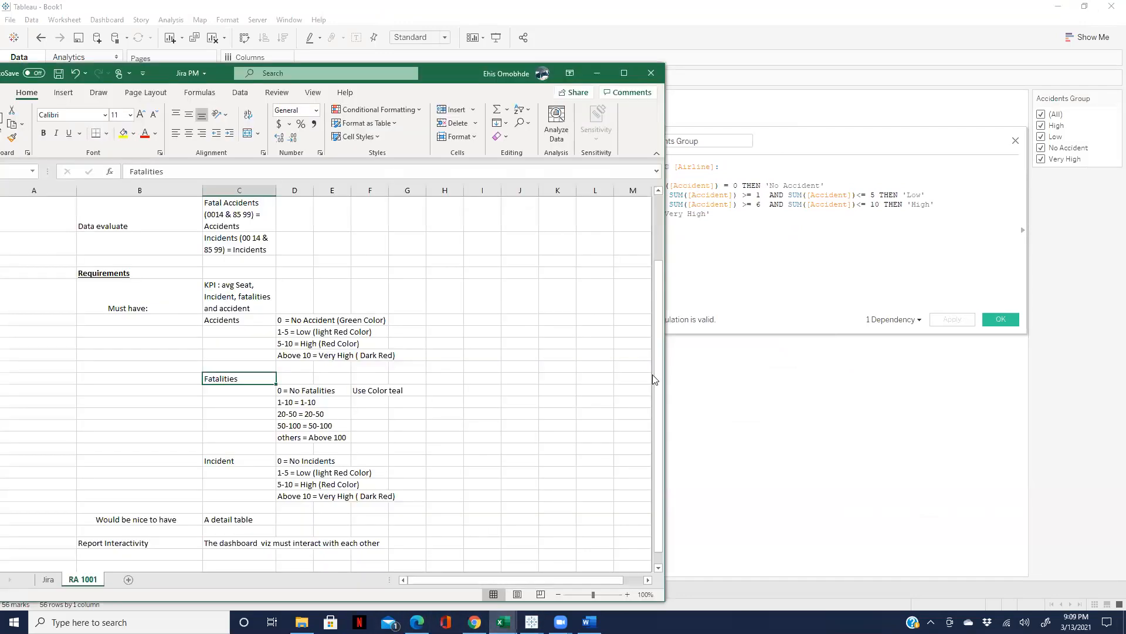
{"action": "left_click_drag", "start_coordinate": [665, 395], "coordinate": [523, 393]}
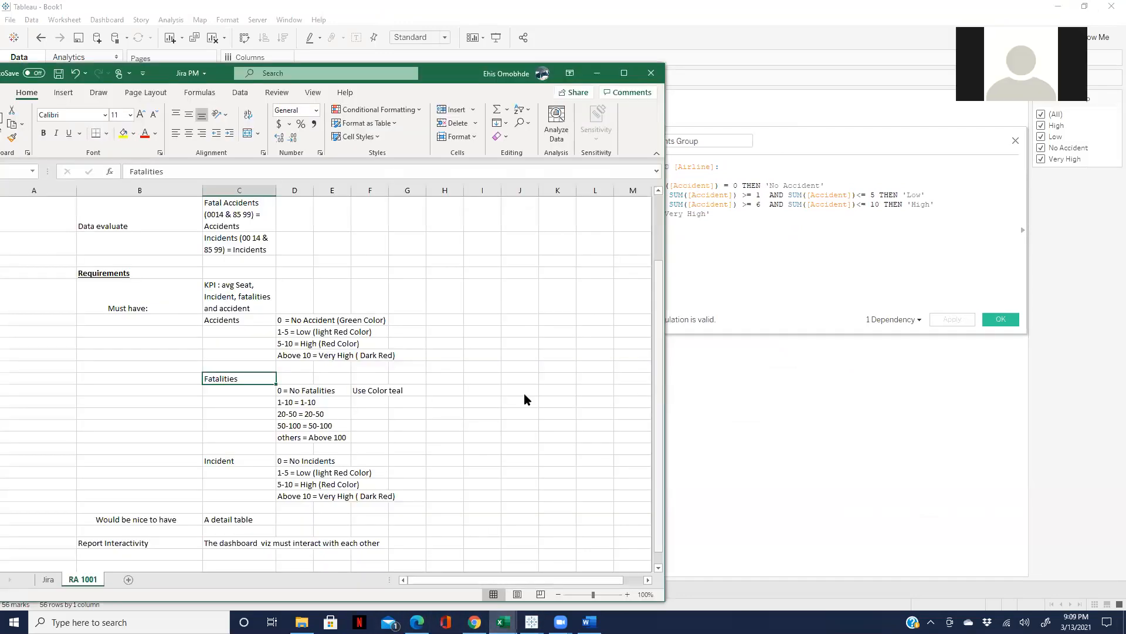
{"action": "left_click_drag", "start_coordinate": [287, 70], "coordinate": [352, 8]}
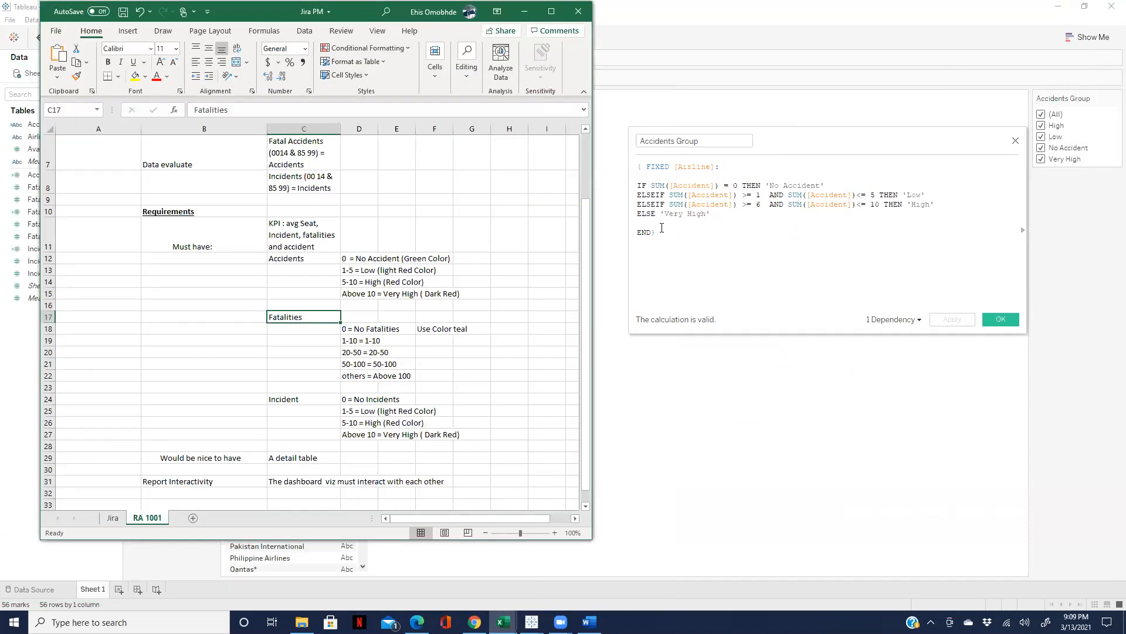
Step: Compare the Incident requirements in the Jira PM workbook with the Accident reference in the first condition of Tableau's Accidents Group formula
{"action": "left_click", "coordinate": [289, 401]}
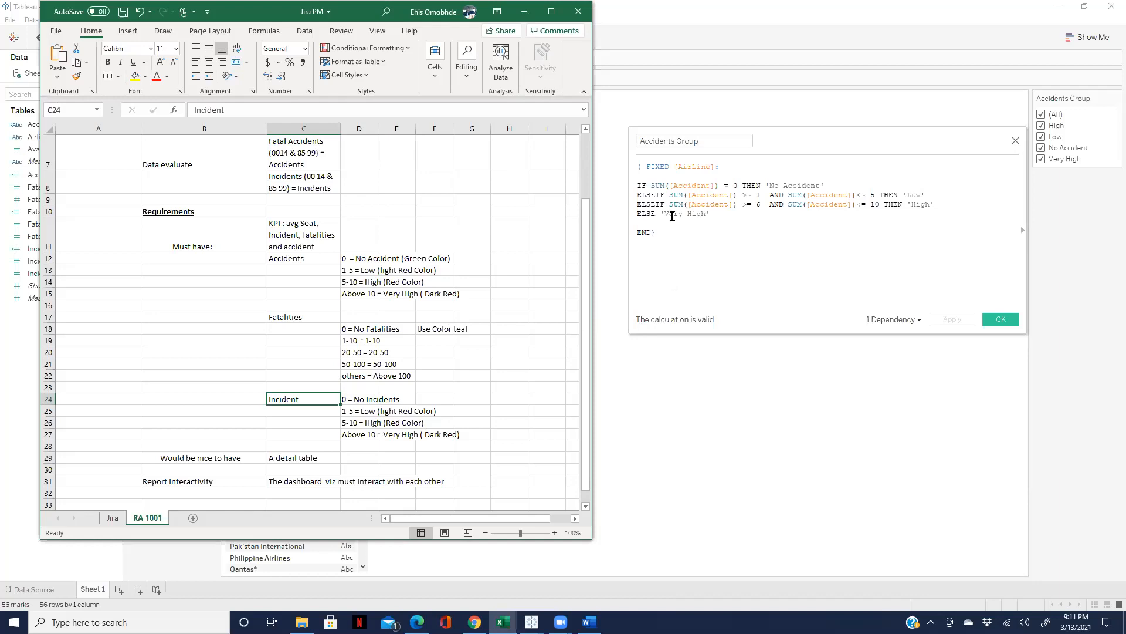
{"action": "left_click", "coordinate": [693, 188]}
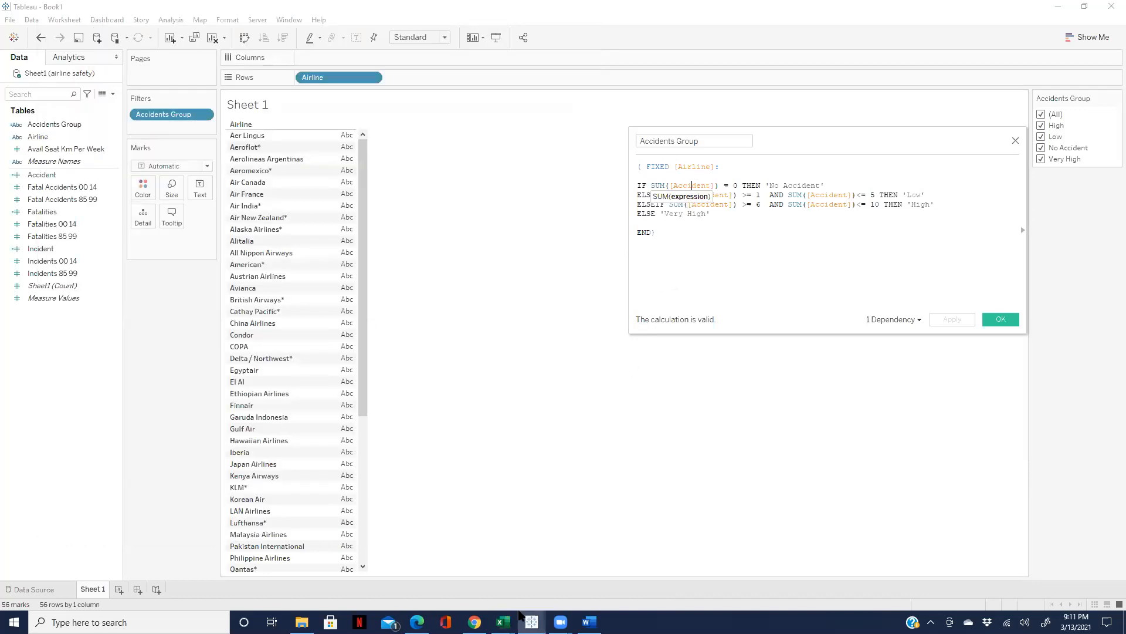
{"action": "mouse_move", "coordinate": [503, 621]}
{"action": "left_click", "coordinate": [448, 573]}
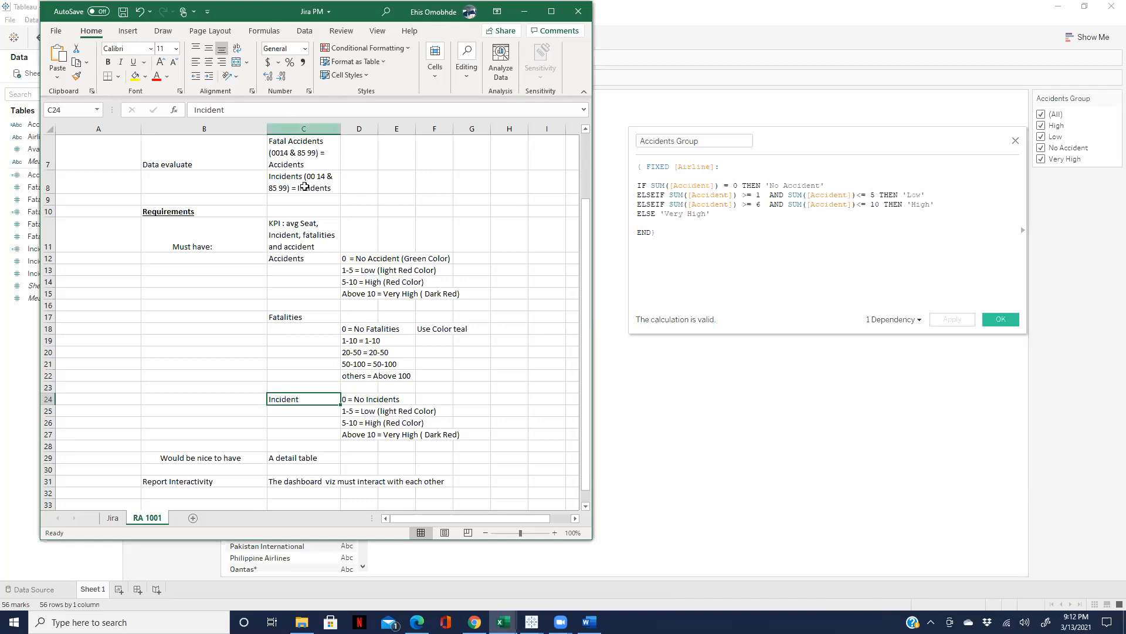
Step: Review the data definitions and requirements on the RA 1001 sheet and make the Jira PM window taller to show more rows
{"action": "scroll", "coordinate": [297, 150], "scroll_direction": "up", "scroll_amount": 2}
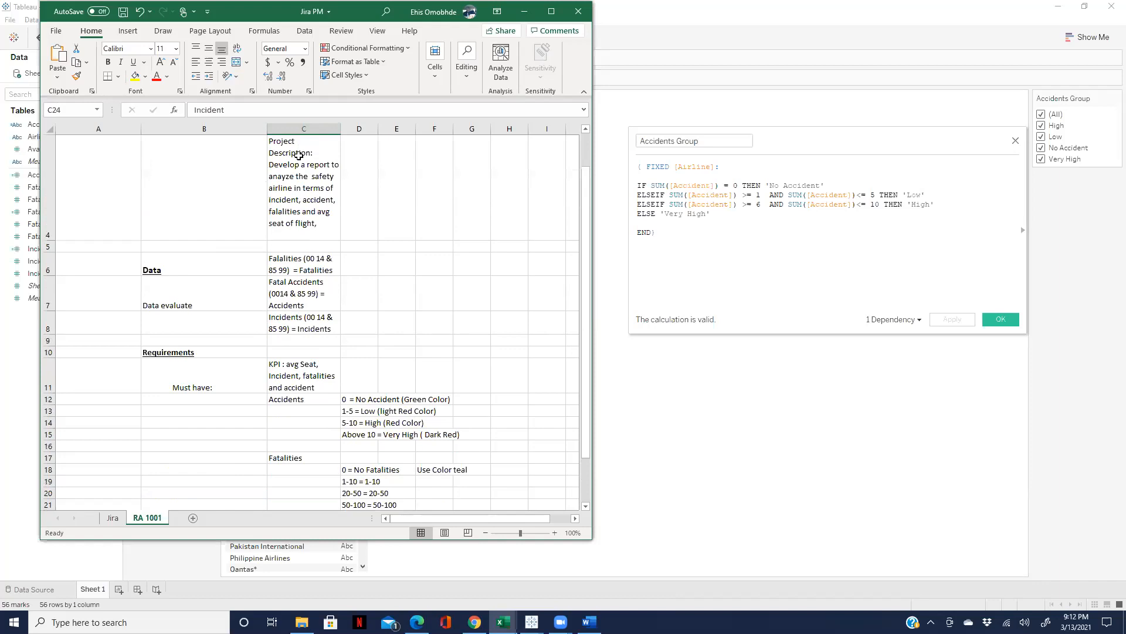
{"action": "scroll", "coordinate": [297, 152], "scroll_direction": "down", "scroll_amount": 2}
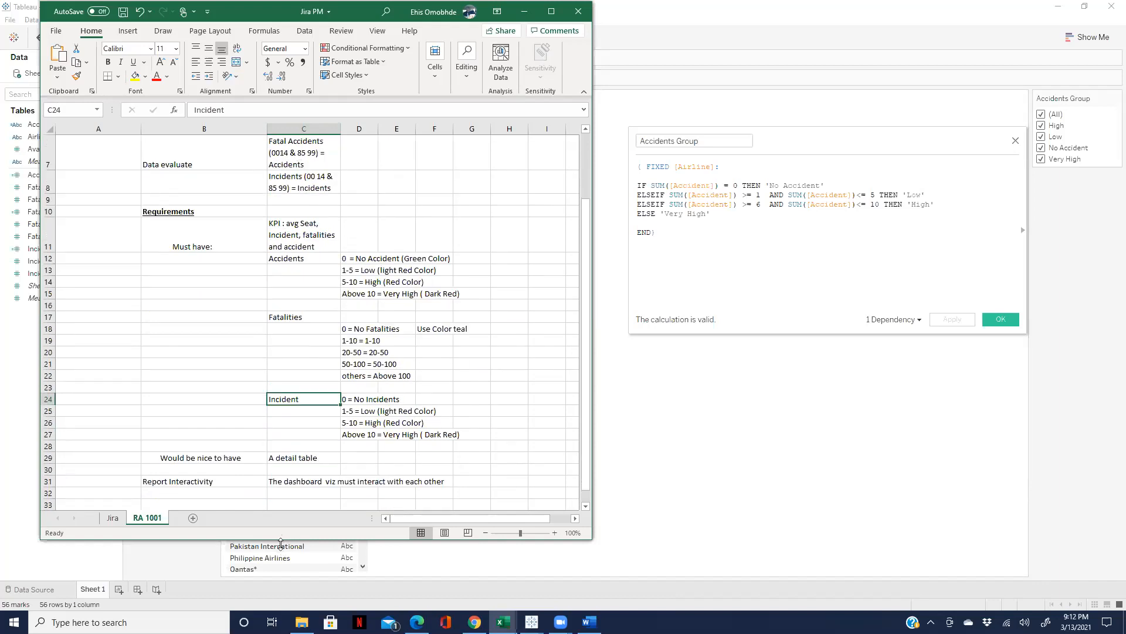
{"action": "left_click_drag", "start_coordinate": [281, 539], "coordinate": [280, 581]}
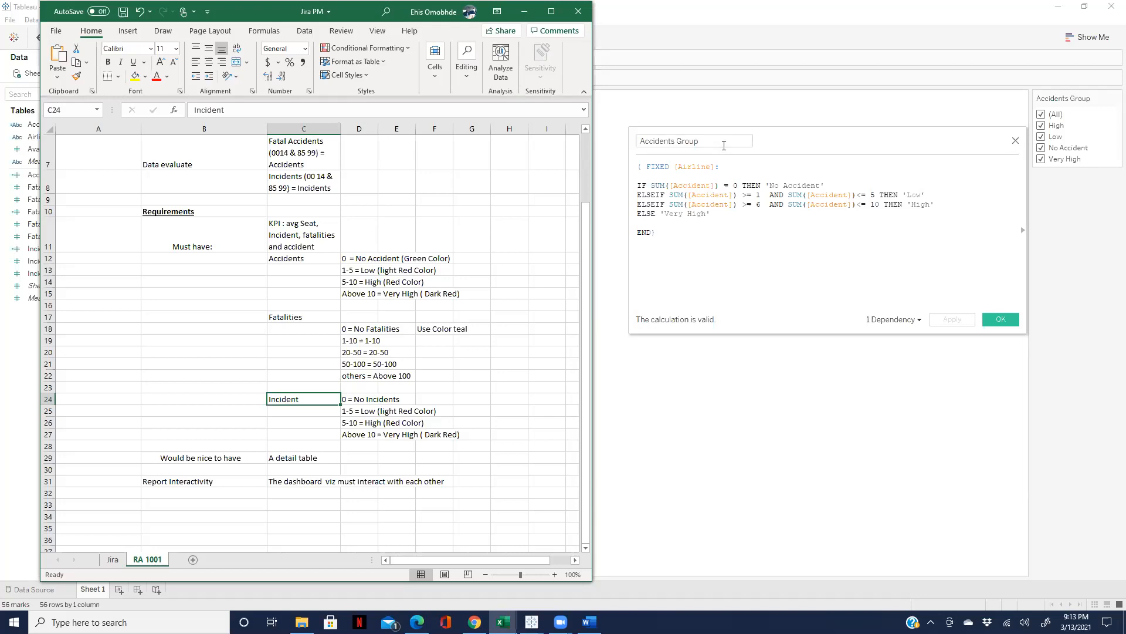
Step: Highlight the whole Accidents Group formula in Tableau, and the Fatalities requirements with their ranges in the Jira PM workbook in Excel, for comparison
{"action": "left_click", "coordinate": [645, 135]}
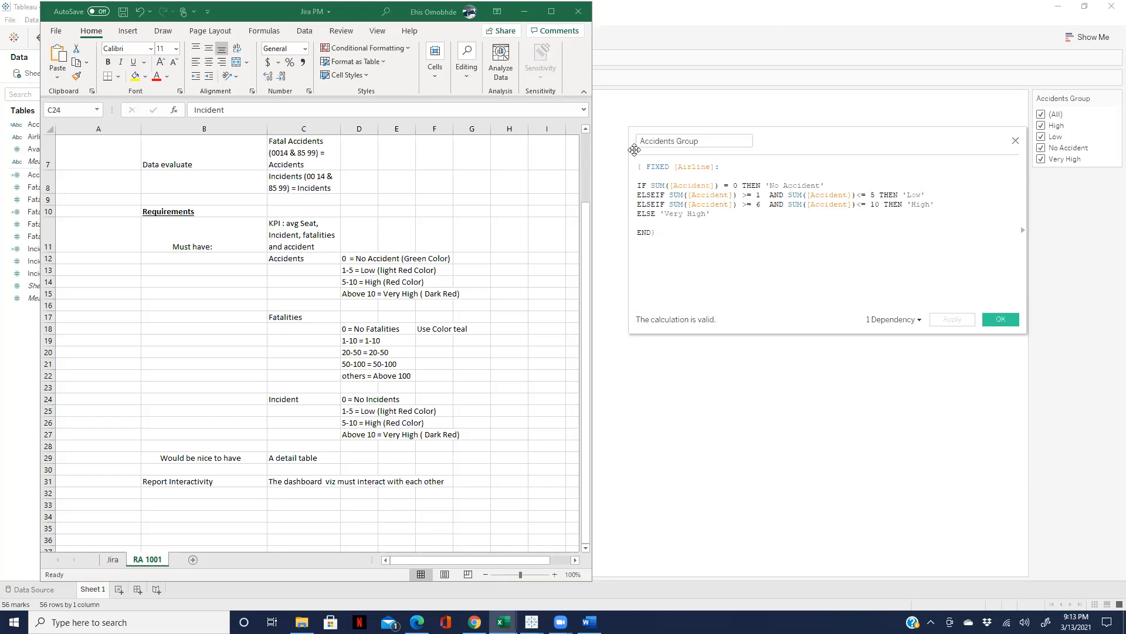
{"action": "left_click_drag", "start_coordinate": [658, 232], "coordinate": [640, 166]}
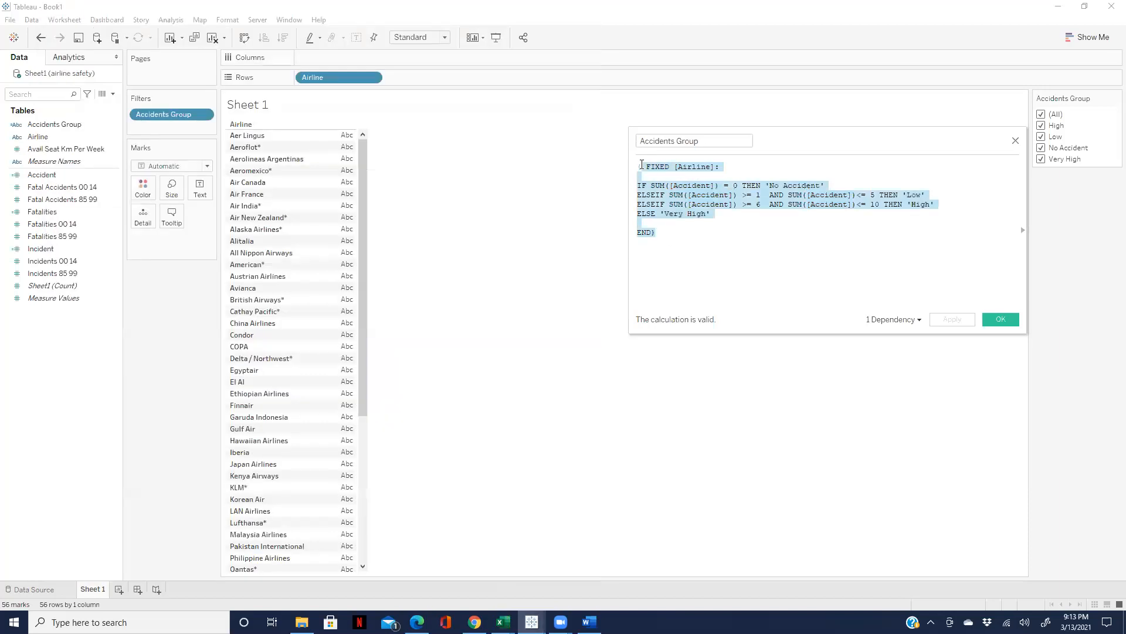
{"action": "mouse_move", "coordinate": [503, 620]}
{"action": "left_click", "coordinate": [460, 577]}
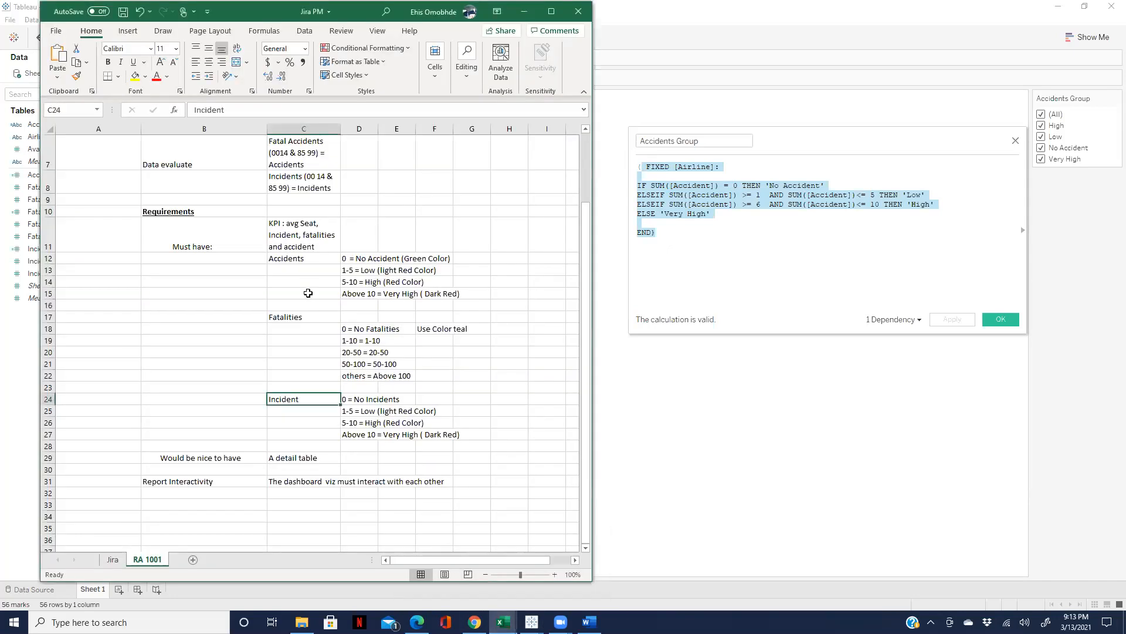
{"action": "left_click_drag", "start_coordinate": [272, 317], "coordinate": [418, 380]}
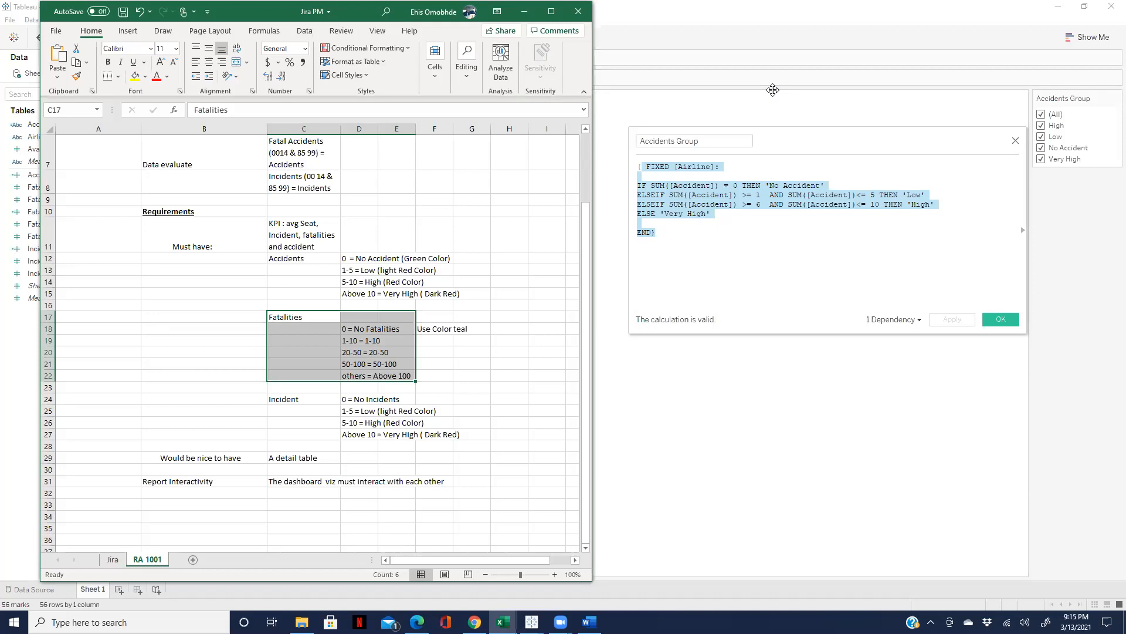
Step: Reposition Tableau's Accidents Group calculation editor clear of the Jira PM window and bring the Excel workbook back beside it
{"action": "left_click_drag", "start_coordinate": [775, 141], "coordinate": [727, 141]}
{"action": "left_click", "coordinate": [739, 191]}
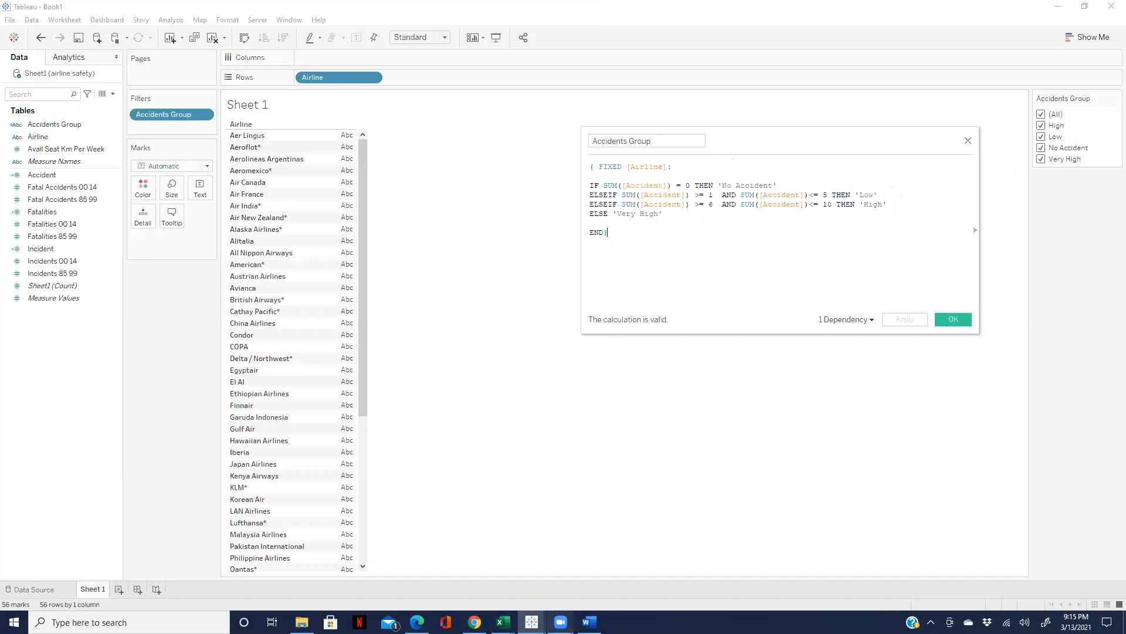
{"action": "mouse_move", "coordinate": [589, 622]}
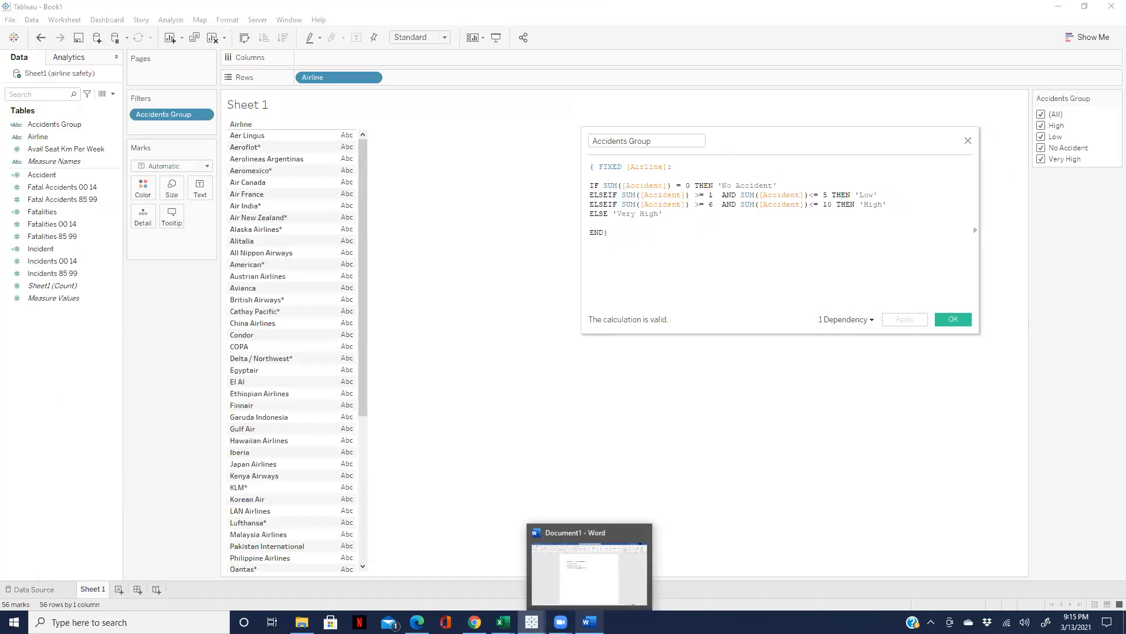
{"action": "mouse_move", "coordinate": [503, 622]}
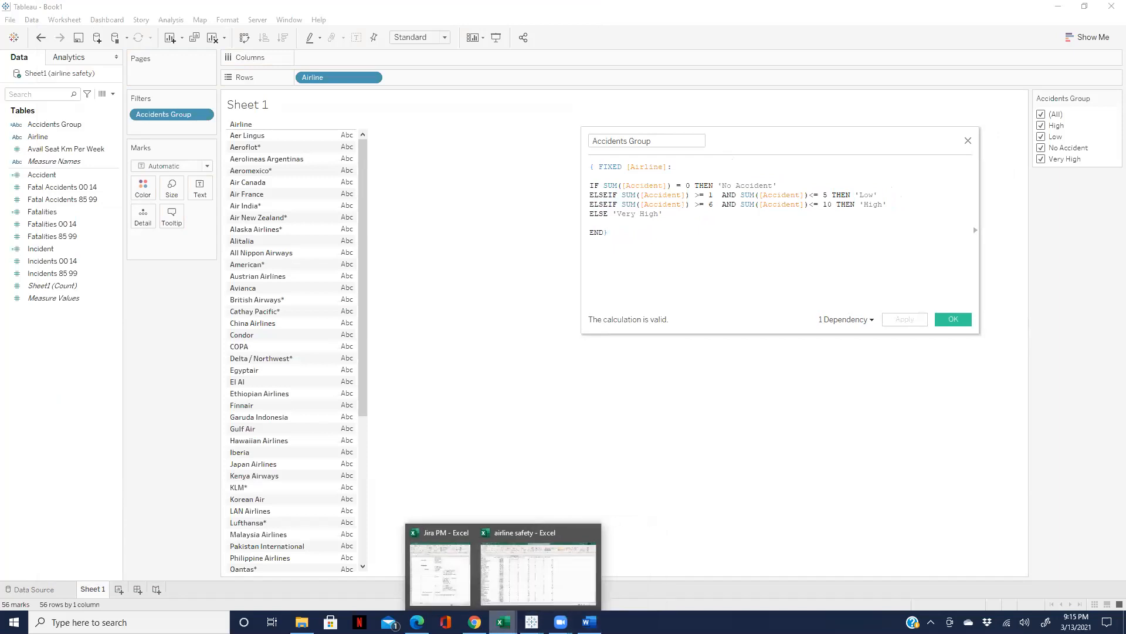
{"action": "left_click", "coordinate": [446, 573]}
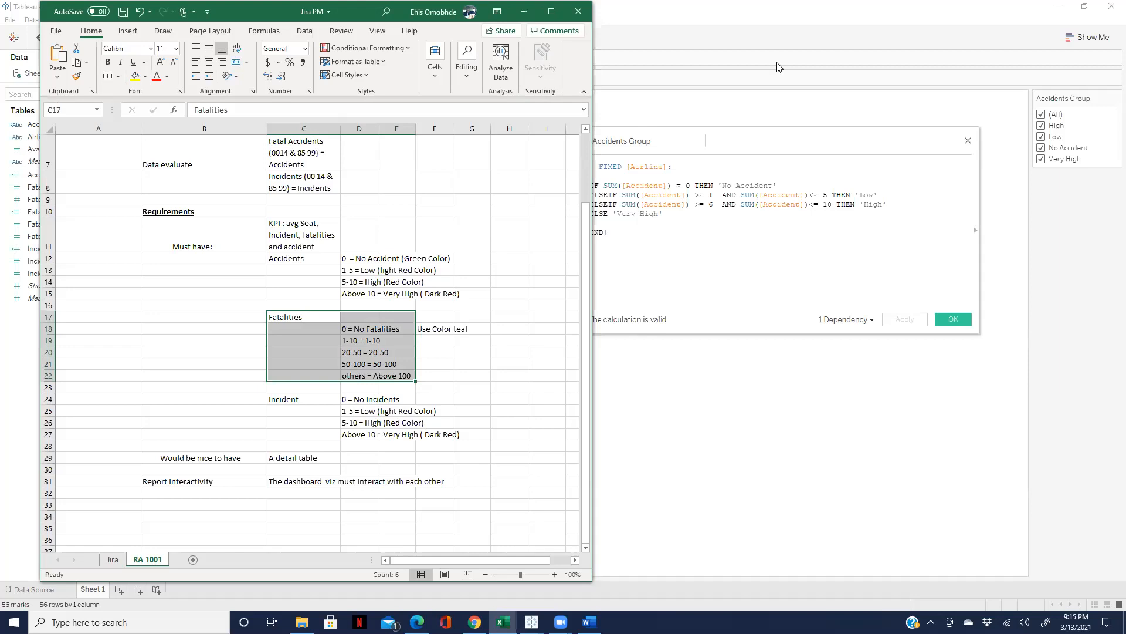
{"action": "left_click_drag", "start_coordinate": [754, 146], "coordinate": [808, 142]}
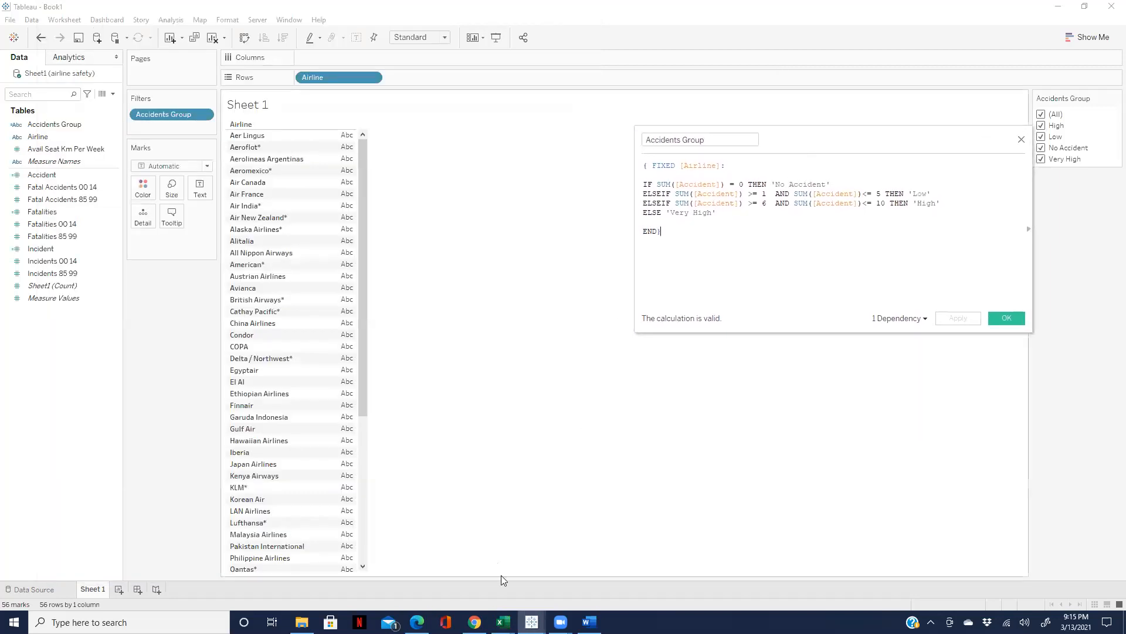
{"action": "mouse_move", "coordinate": [503, 622]}
{"action": "left_click", "coordinate": [449, 570]}
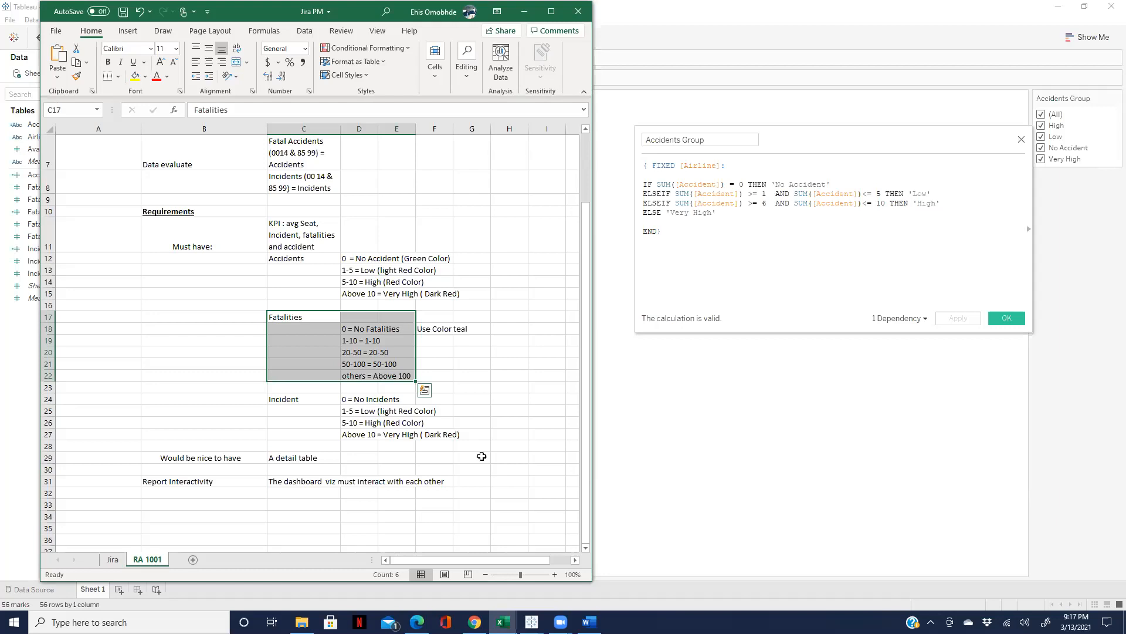
Step: Return from Excel to Tableau and accept the Accidents Group calculation
{"action": "right_click", "coordinate": [496, 437]}
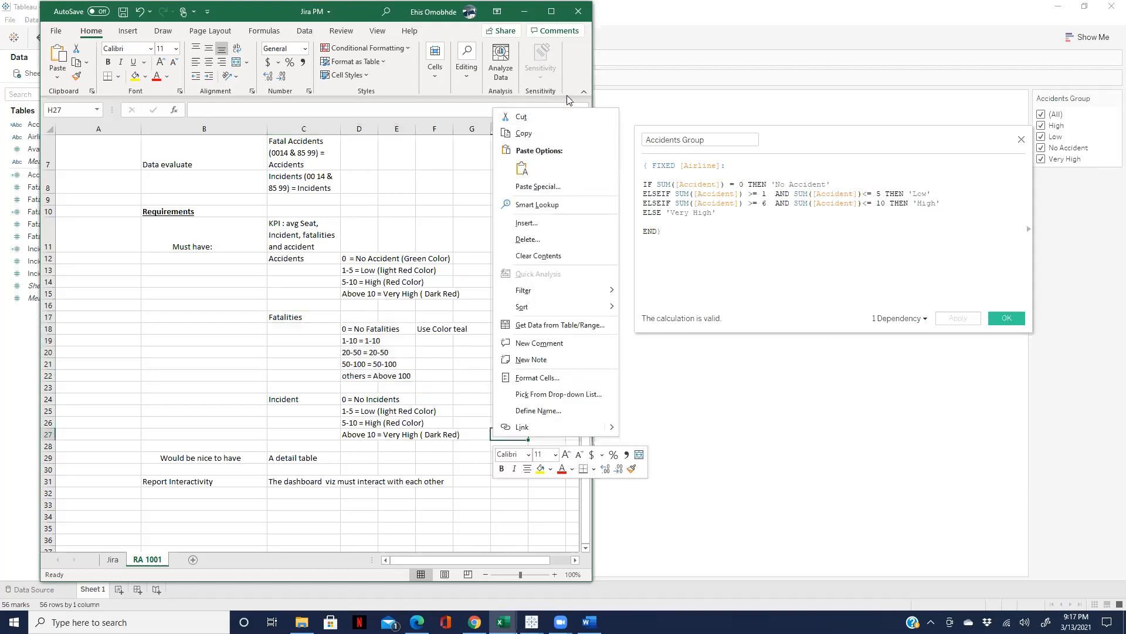
{"action": "key", "text": "alt+Tab"}
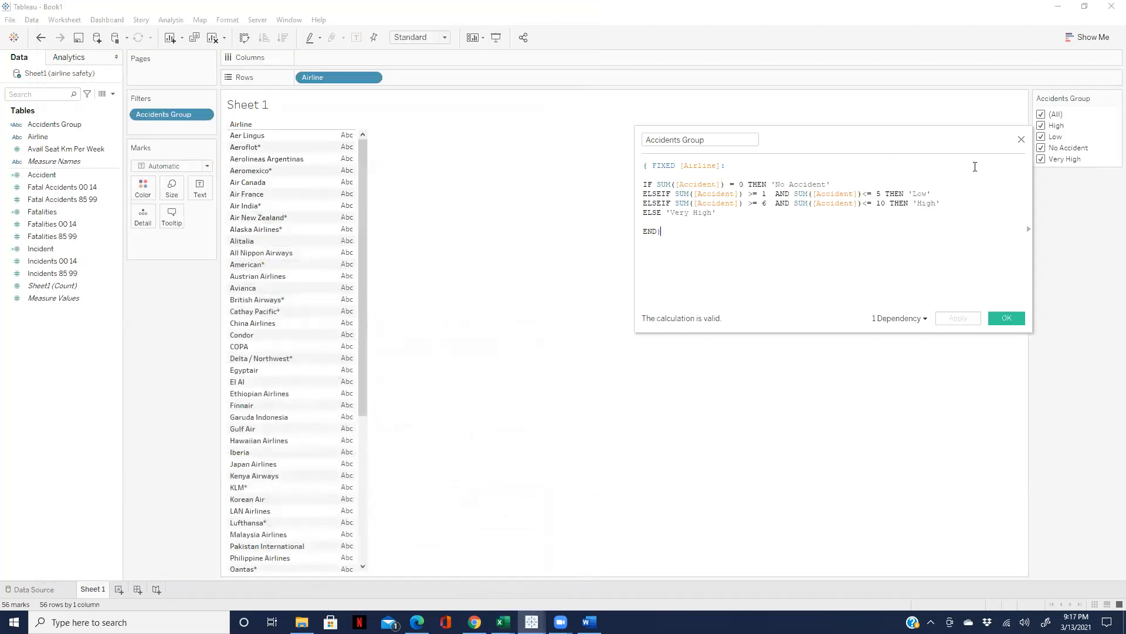
{"action": "left_click", "coordinate": [1001, 319]}
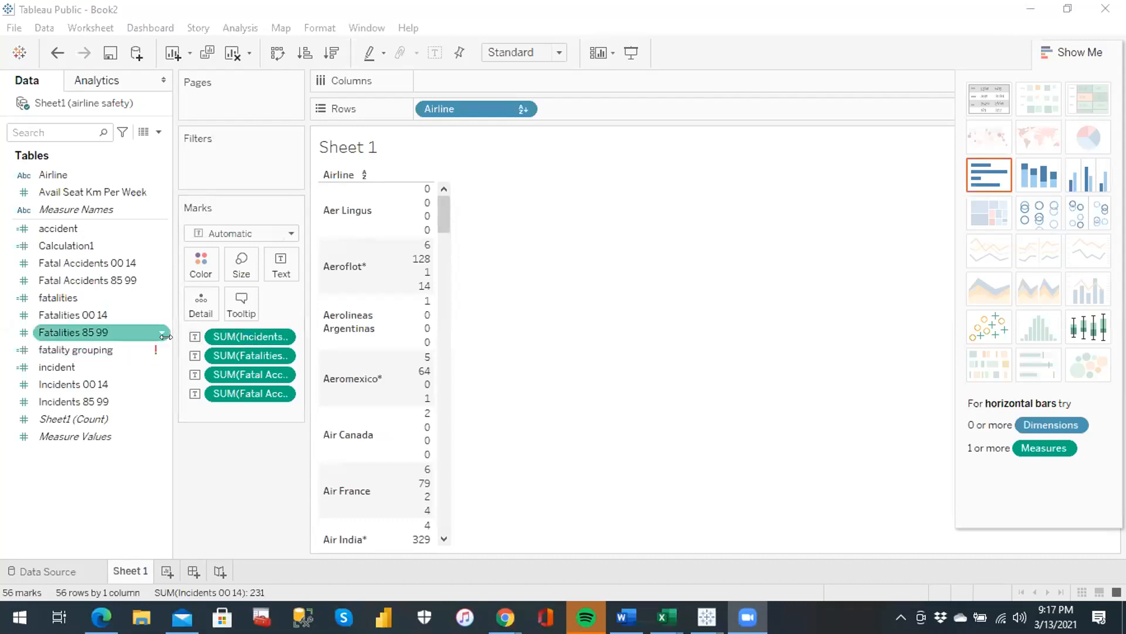
Step: Open the fatality grouping calculation for editing in Tableau Public Book2 and inspect the error reported for its formula
{"action": "left_click", "coordinate": [159, 351]}
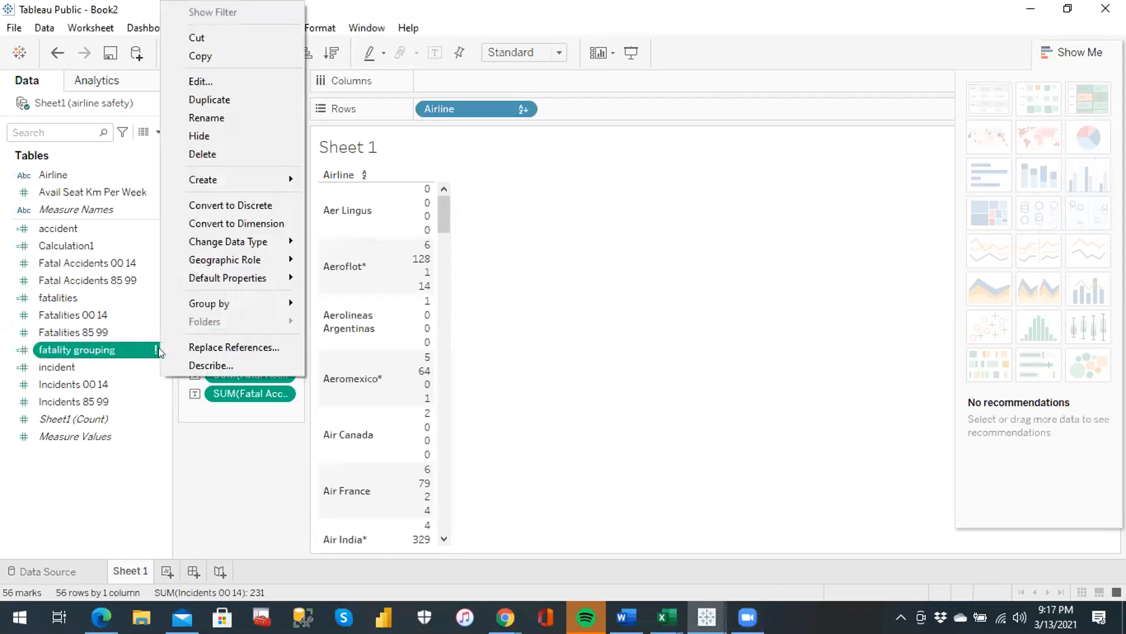
{"action": "left_click", "coordinate": [200, 82]}
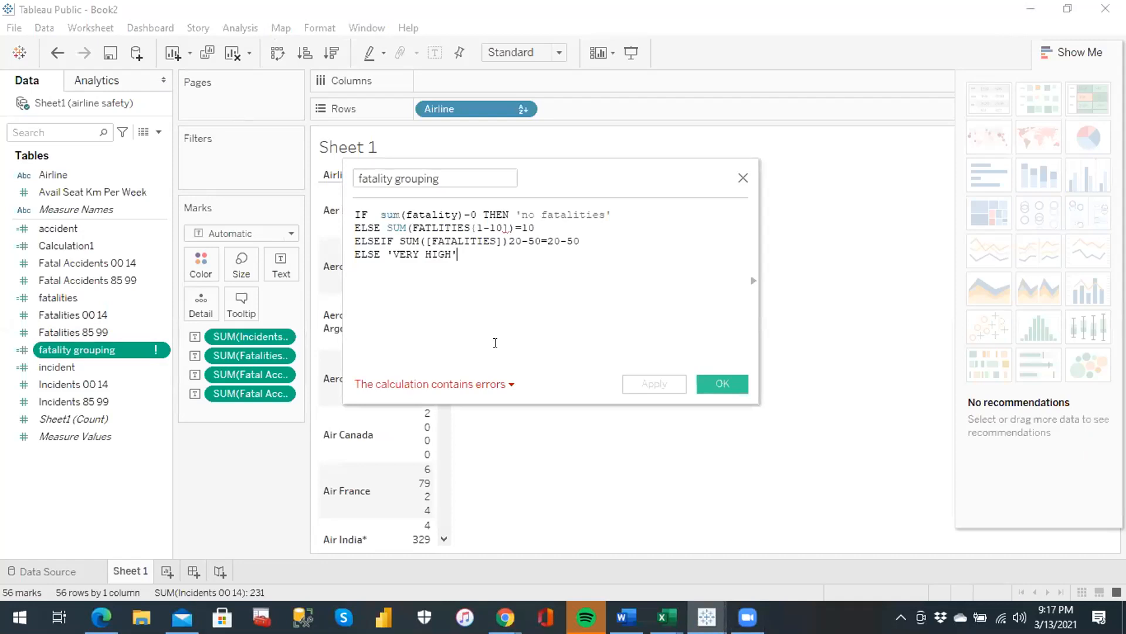
{"action": "left_click", "coordinate": [507, 383]}
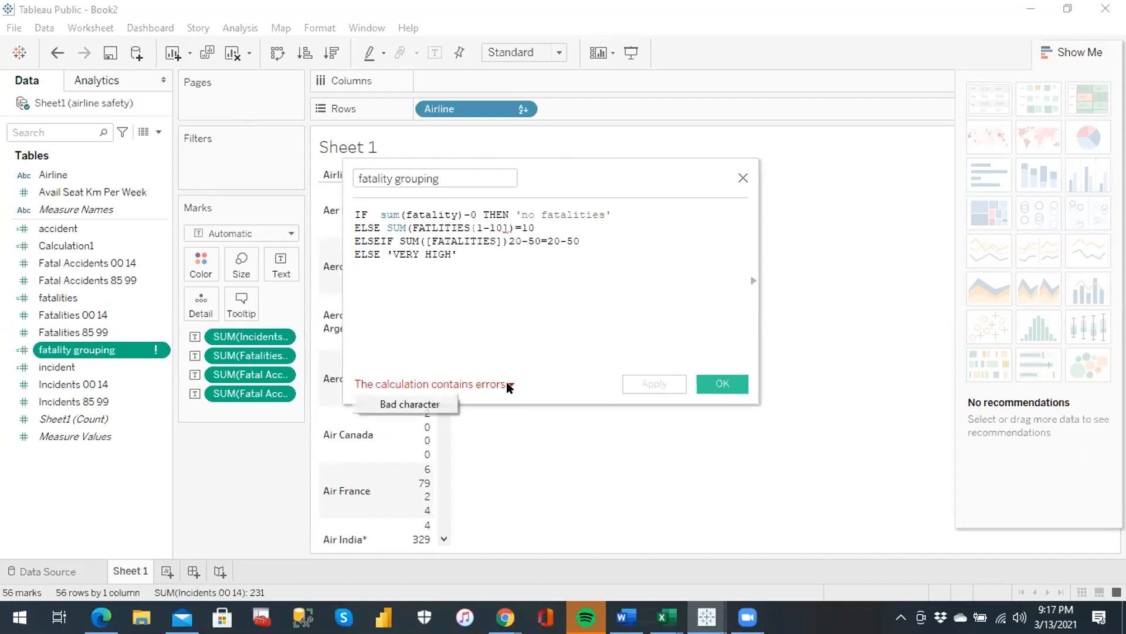
{"action": "left_click", "coordinate": [411, 404]}
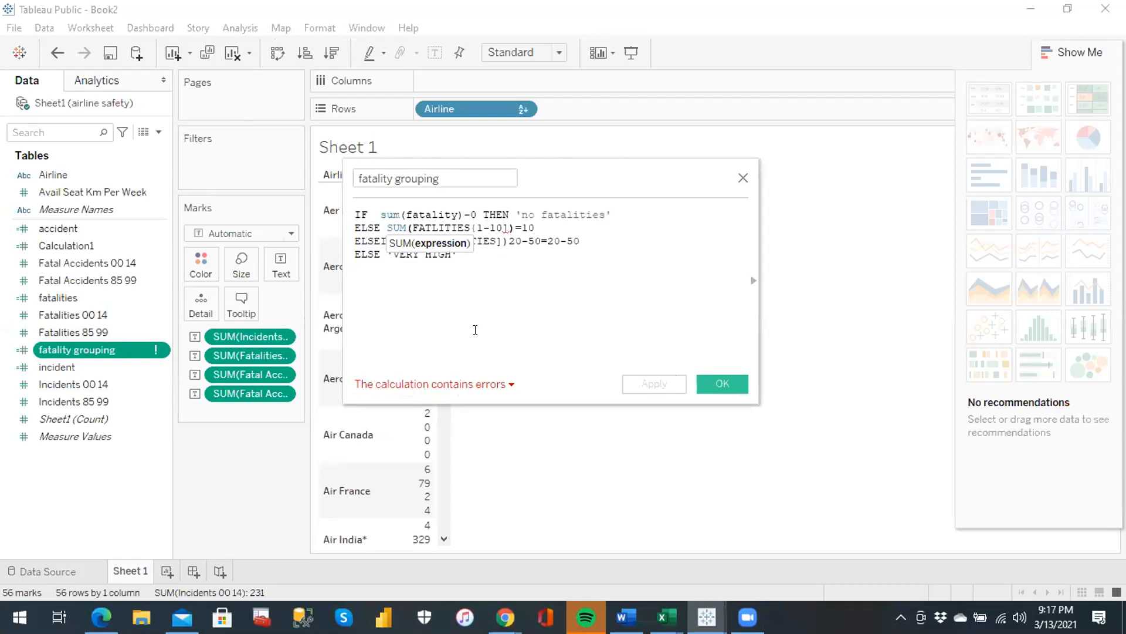
{"action": "key", "text": "BackSpace"}
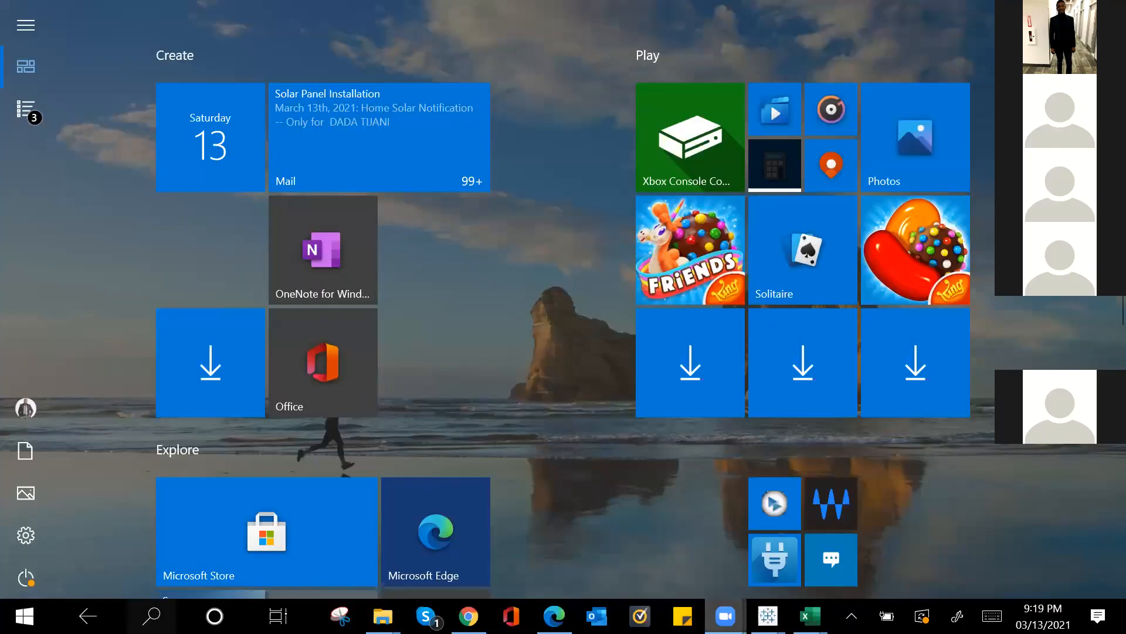
Step: Switch to the Tableau Public Book1 sheet with the Incidents calculation and replace Accident with the Incidents field in the formula's IF condition
{"action": "left_click", "coordinate": [767, 616]}
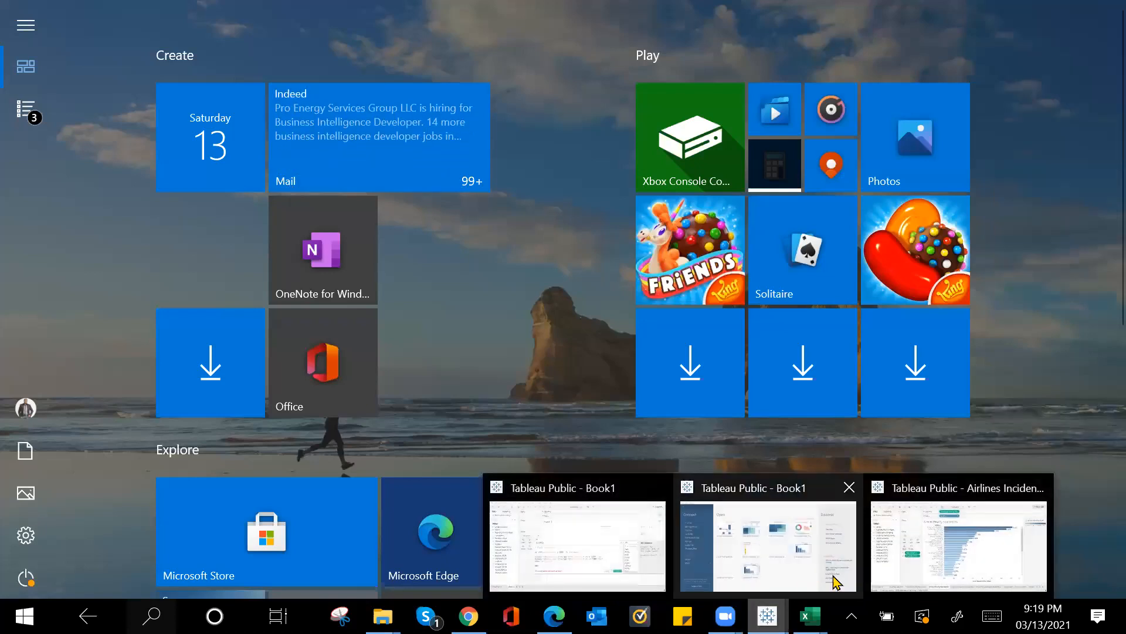
{"action": "left_click", "coordinate": [595, 542]}
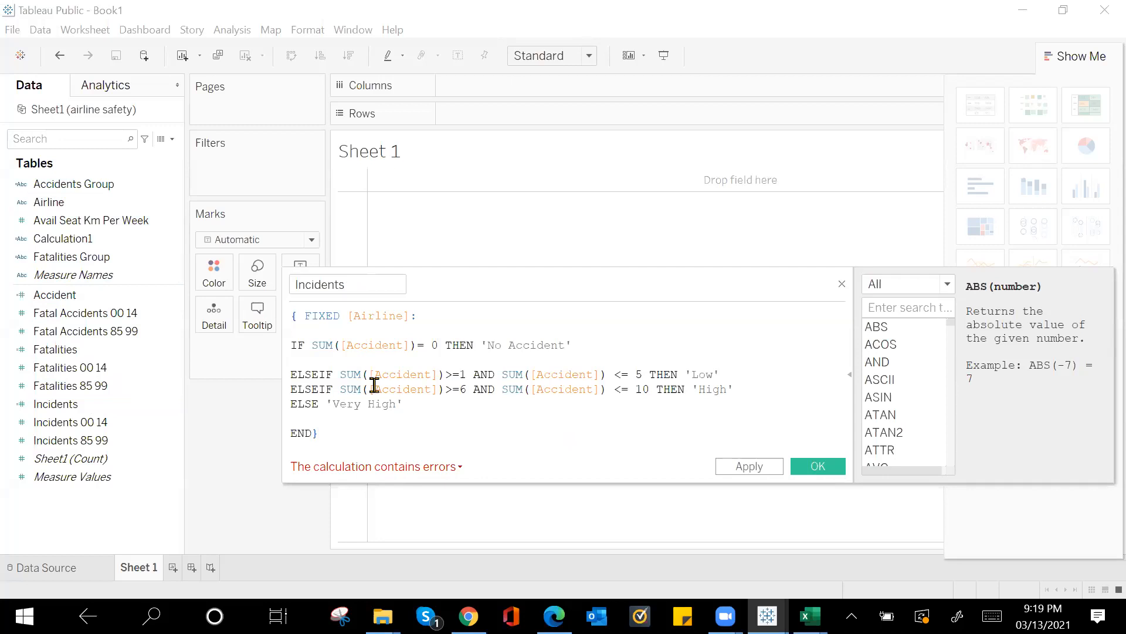
{"action": "left_click", "coordinate": [406, 349]}
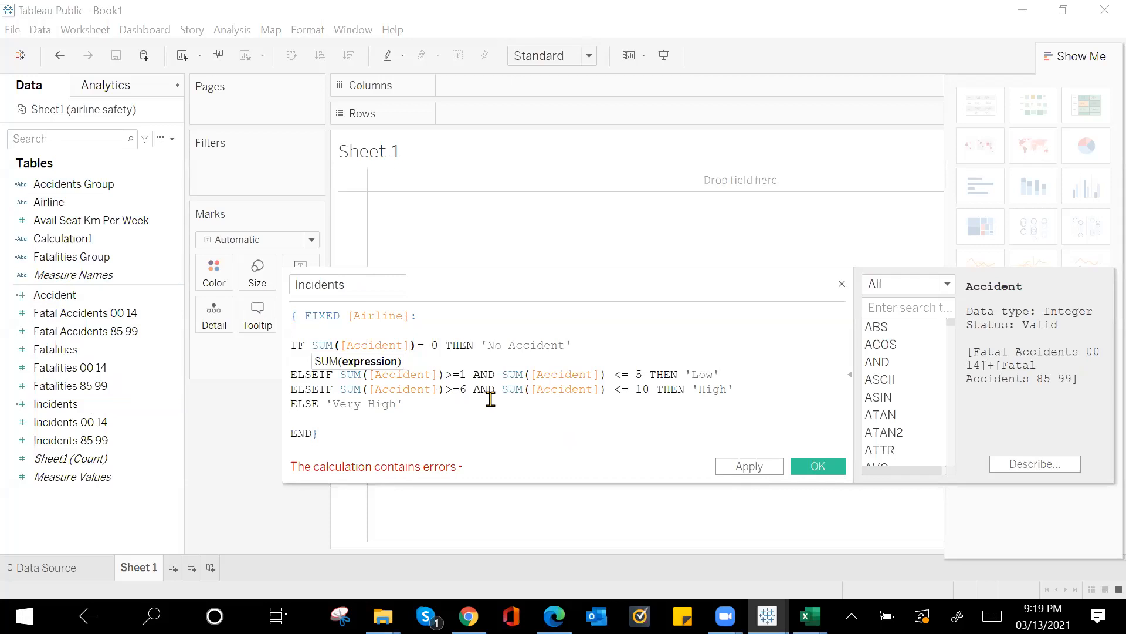
{"action": "key", "text": "BackSpace"}
{"action": "key", "text": "BackSpace"}
{"action": "key", "text": "BackSpace"}
{"action": "key", "text": "BackSpace"}
{"action": "key", "text": "BackSpace"}
{"action": "key", "text": "BackSpace"}
{"action": "key", "text": "BackSpace"}
{"action": "key", "text": "BackSpace"}
{"action": "key", "text": "BackSpace"}
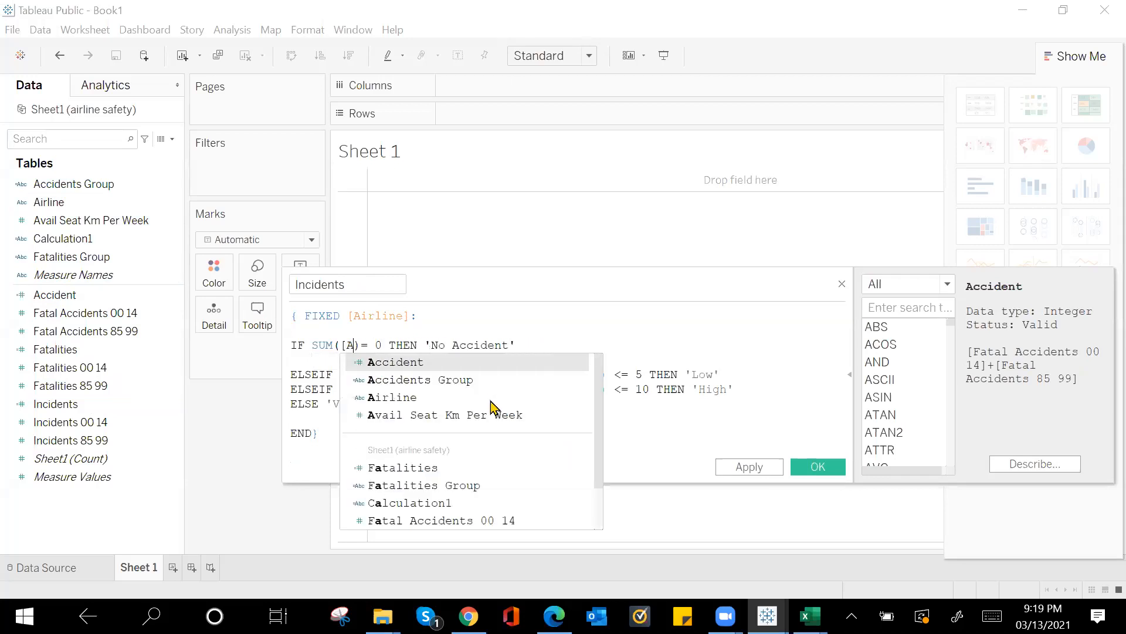
{"action": "type", "text": "inci"}
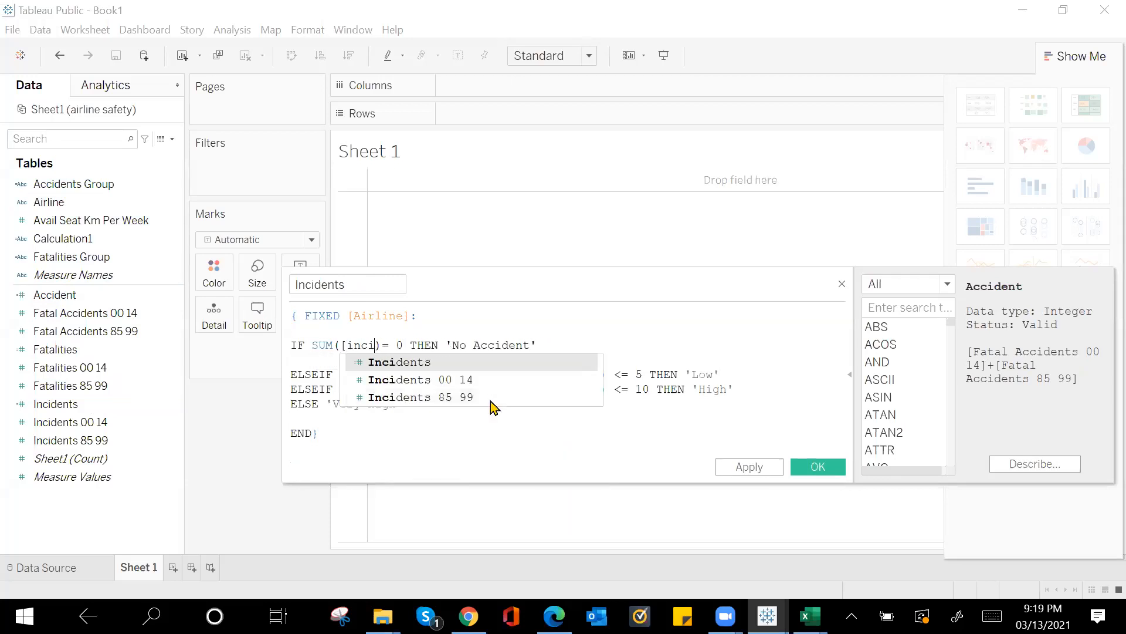
{"action": "left_click", "coordinate": [365, 363]}
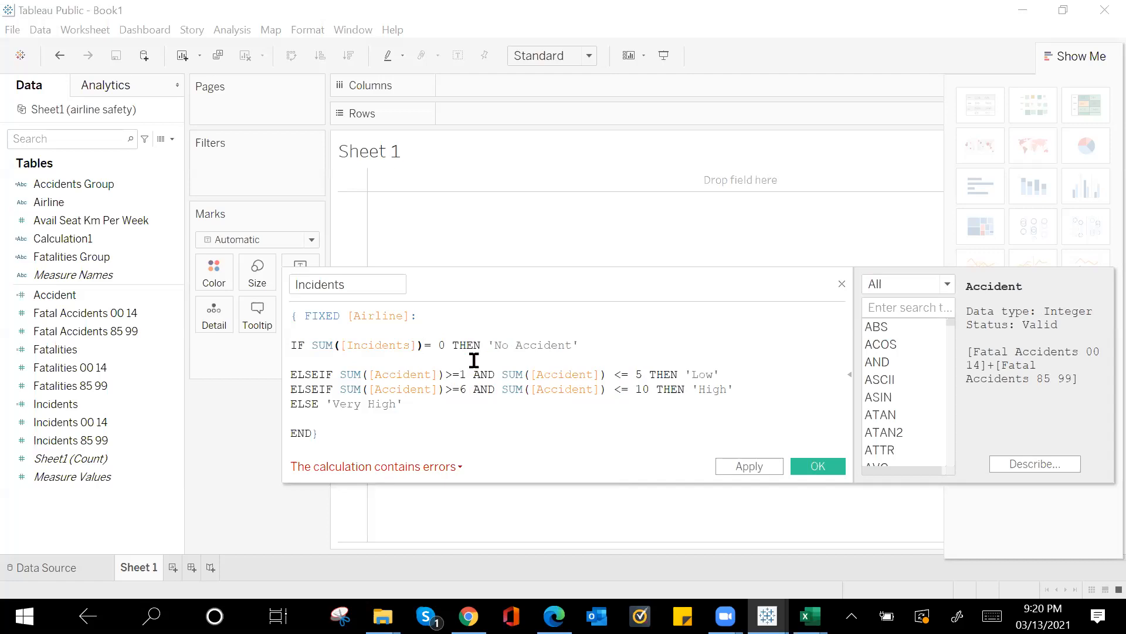
Step: Change the label returned by the zero condition of the Incidents formula to 'No Incidents'
{"action": "left_click", "coordinate": [572, 345]}
{"action": "key", "text": "BackSpace"}
{"action": "key", "text": "BackSpace"}
{"action": "key", "text": "BackSpace"}
{"action": "key", "text": "BackSpace"}
{"action": "key", "text": "BackSpace"}
{"action": "key", "text": "BackSpace"}
{"action": "key", "text": "BackSpace"}
{"action": "key", "text": "BackSpace"}
{"action": "type", "text": "Incident"}
{"action": "type", "text": "s"}
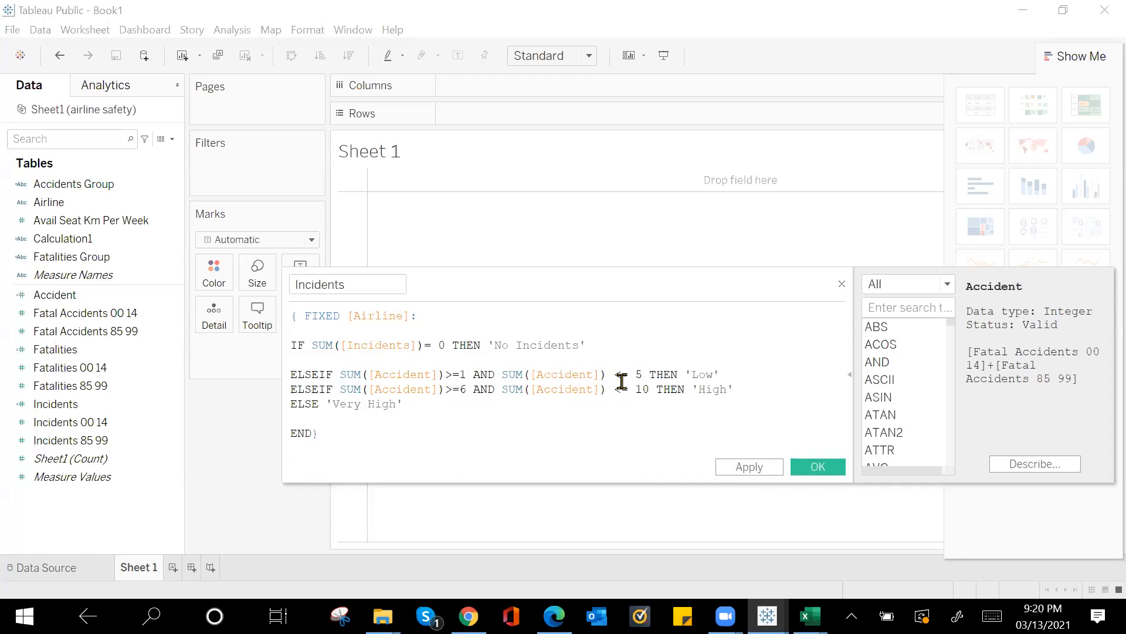
Step: Replace Accident with the Incidents field in the >=1 comparison of the formula's 'Low' condition
{"action": "left_click", "coordinate": [443, 374]}
{"action": "key", "text": "BackSpace"}
{"action": "key", "text": "BackSpace"}
{"action": "key", "text": "BackSpace"}
{"action": "key", "text": "BackSpace"}
{"action": "key", "text": "BackSpace"}
{"action": "key", "text": "BackSpace"}
{"action": "key", "text": "BackSpace"}
{"action": "key", "text": "BackSpace"}
{"action": "key", "text": "BackSpace"}
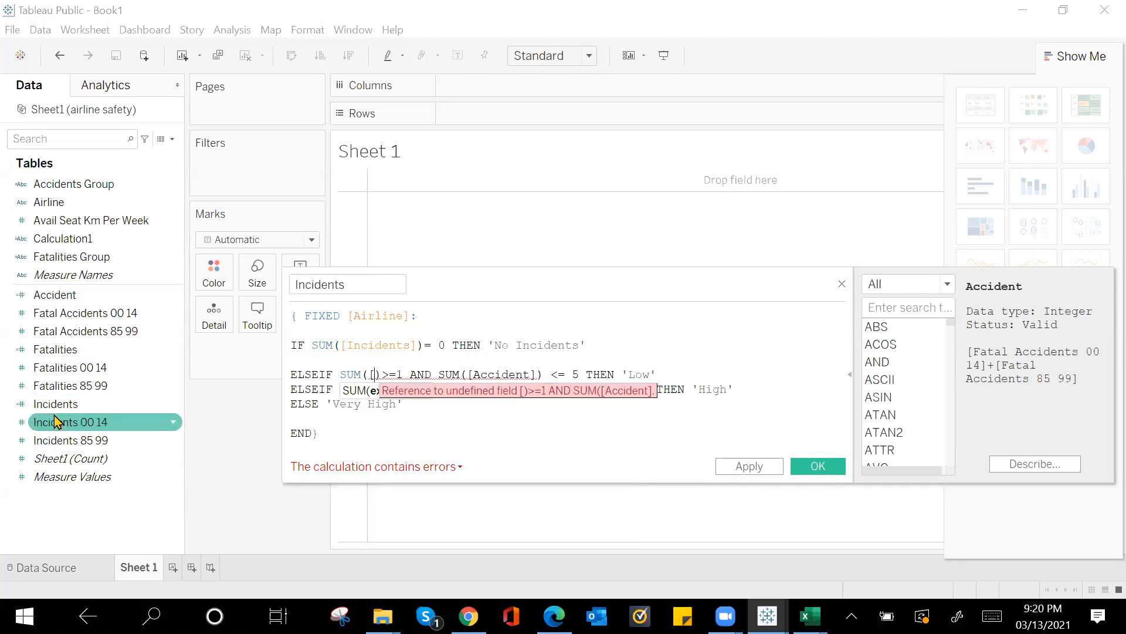
{"action": "left_click_drag", "start_coordinate": [55, 404], "coordinate": [376, 405]}
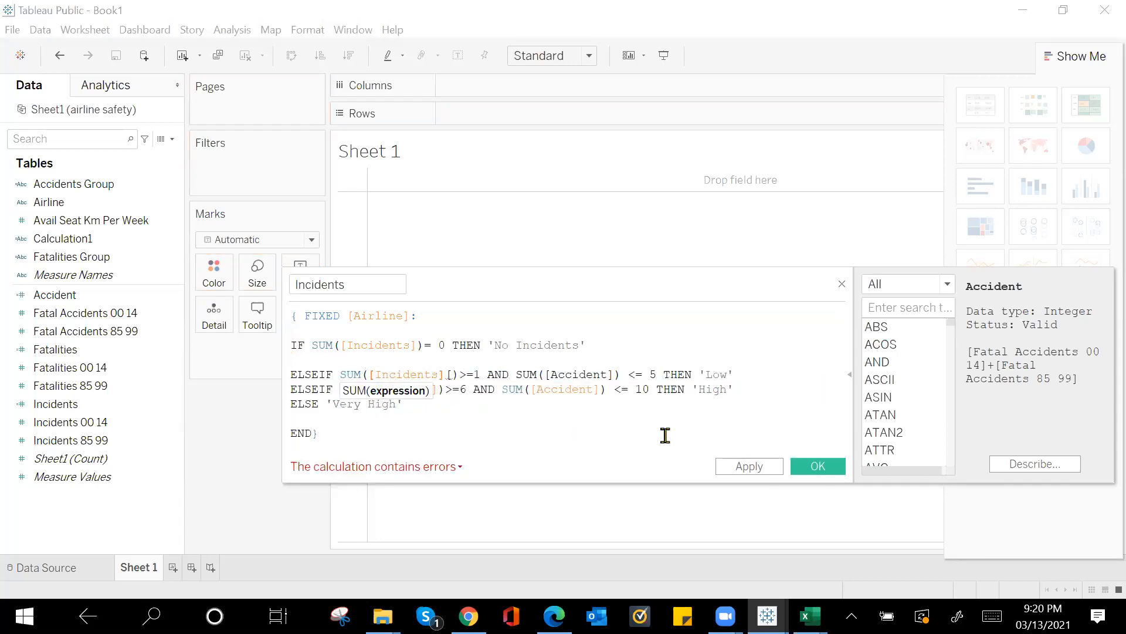
{"action": "key", "text": "BackSpace"}
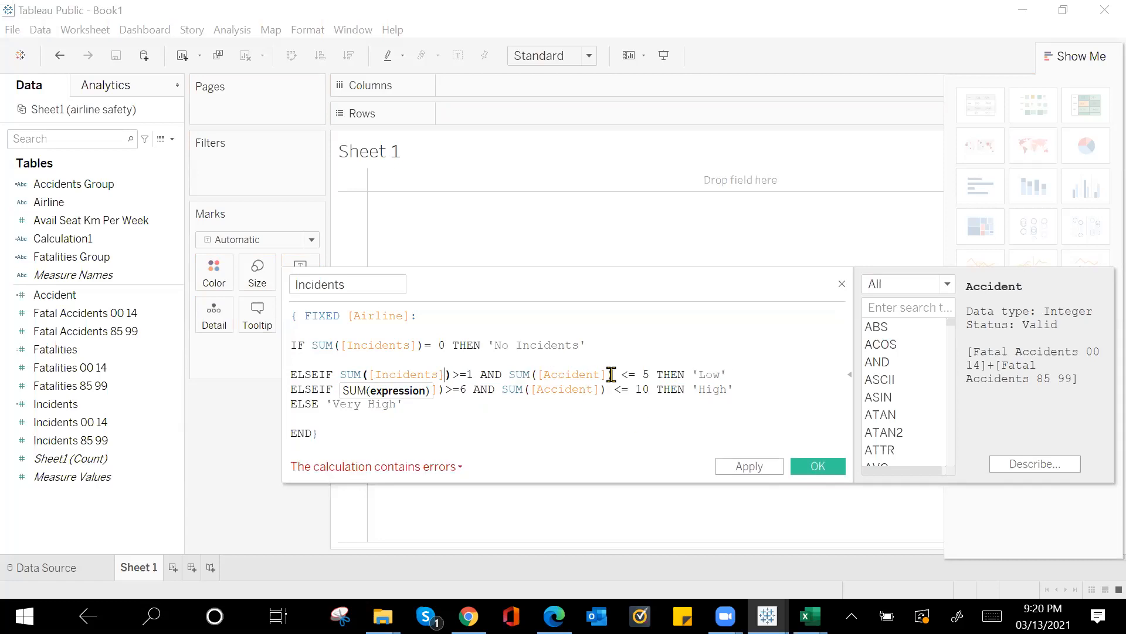
Step: Replace Accident with the Incidents field in the <= 5 comparison of the formula's 'Low' condition
{"action": "left_click", "coordinate": [610, 373]}
{"action": "key", "text": "BackSpace"}
{"action": "key", "text": "BackSpace"}
{"action": "key", "text": "BackSpace"}
{"action": "key", "text": "BackSpace"}
{"action": "key", "text": "BackSpace"}
{"action": "key", "text": "BackSpace"}
{"action": "key", "text": "BackSpace"}
{"action": "key", "text": "BackSpace"}
{"action": "key", "text": "BackSpace"}
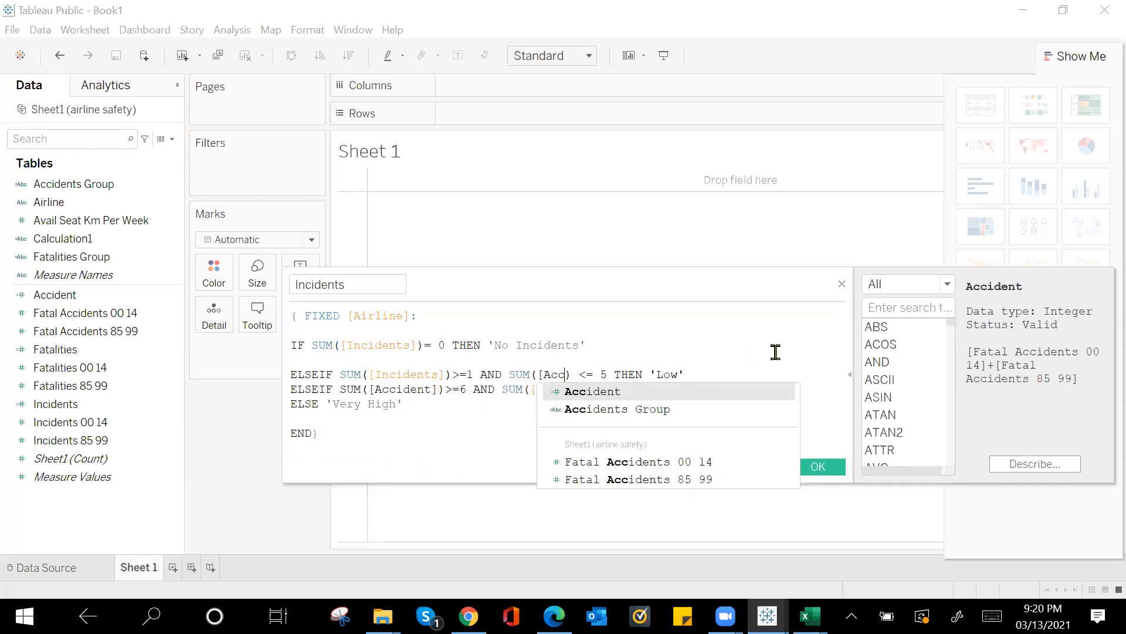
{"action": "type", "text": "inc"}
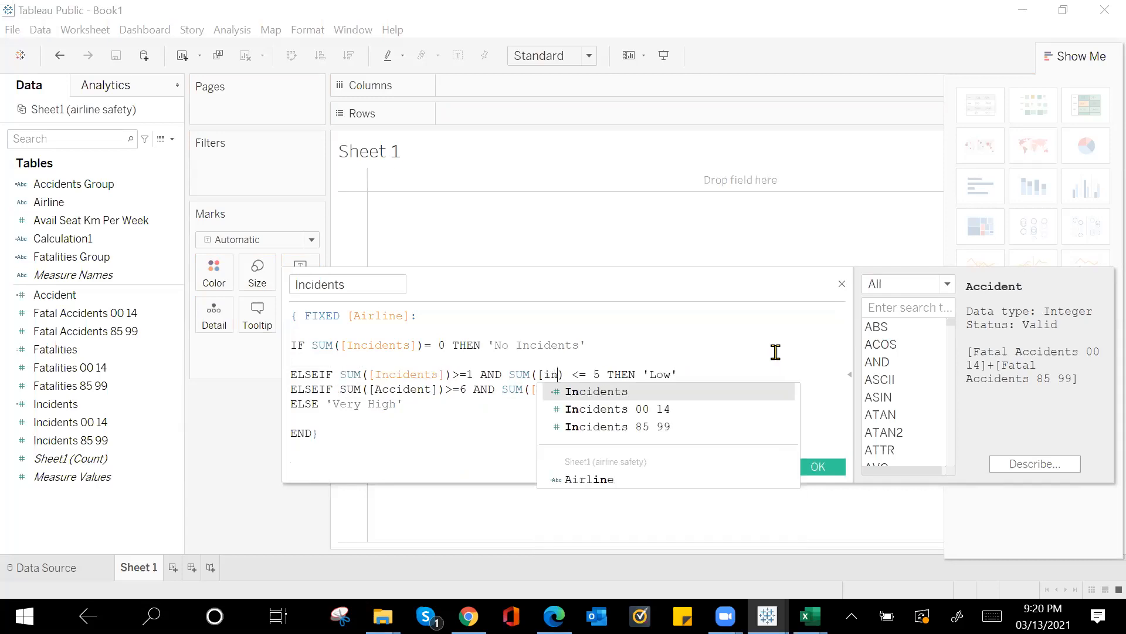
{"action": "left_click", "coordinate": [554, 393]}
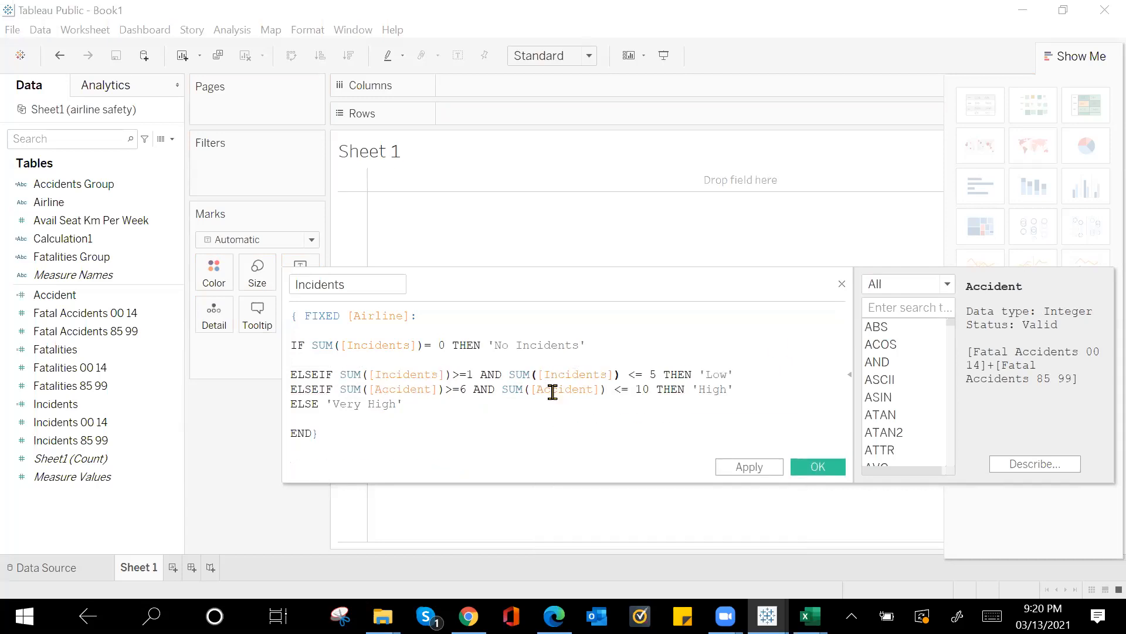
Step: Replace Accident with the Incidents field in the >=6 comparison of the formula's 'High' condition
{"action": "left_click", "coordinate": [439, 389]}
{"action": "key", "text": "BackSpace"}
{"action": "key", "text": "BackSpace"}
{"action": "key", "text": "BackSpace"}
{"action": "key", "text": "BackSpace"}
{"action": "key", "text": "BackSpace"}
{"action": "key", "text": "BackSpace"}
{"action": "key", "text": "BackSpace"}
{"action": "key", "text": "BackSpace"}
{"action": "key", "text": "BackSpace"}
{"action": "key", "text": "BackSpace"}
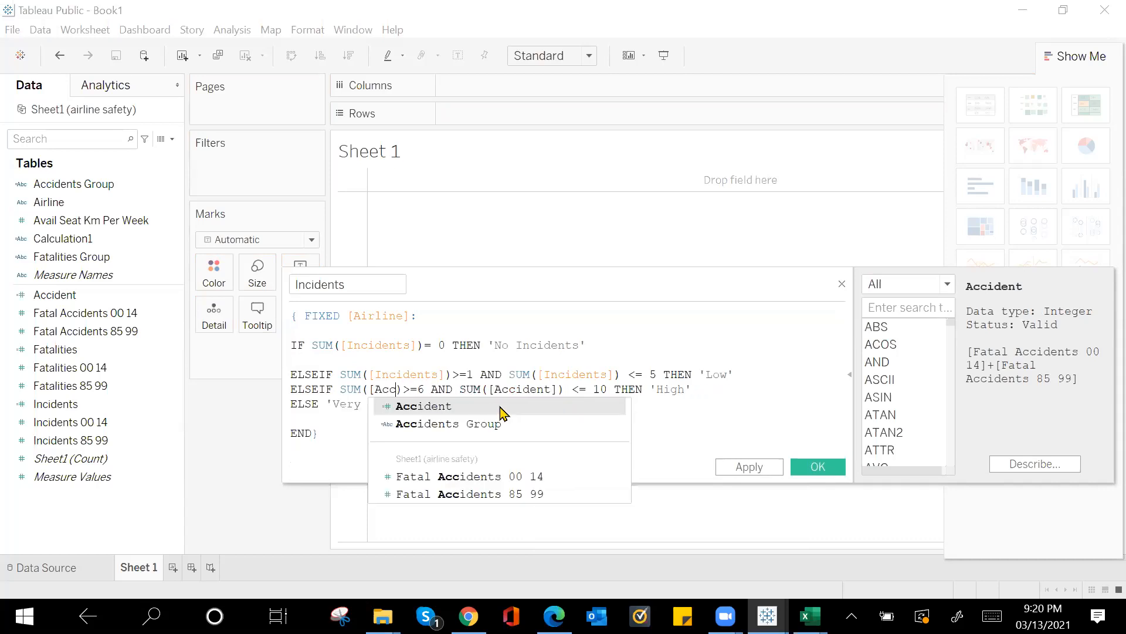
{"action": "type", "text": "inci"}
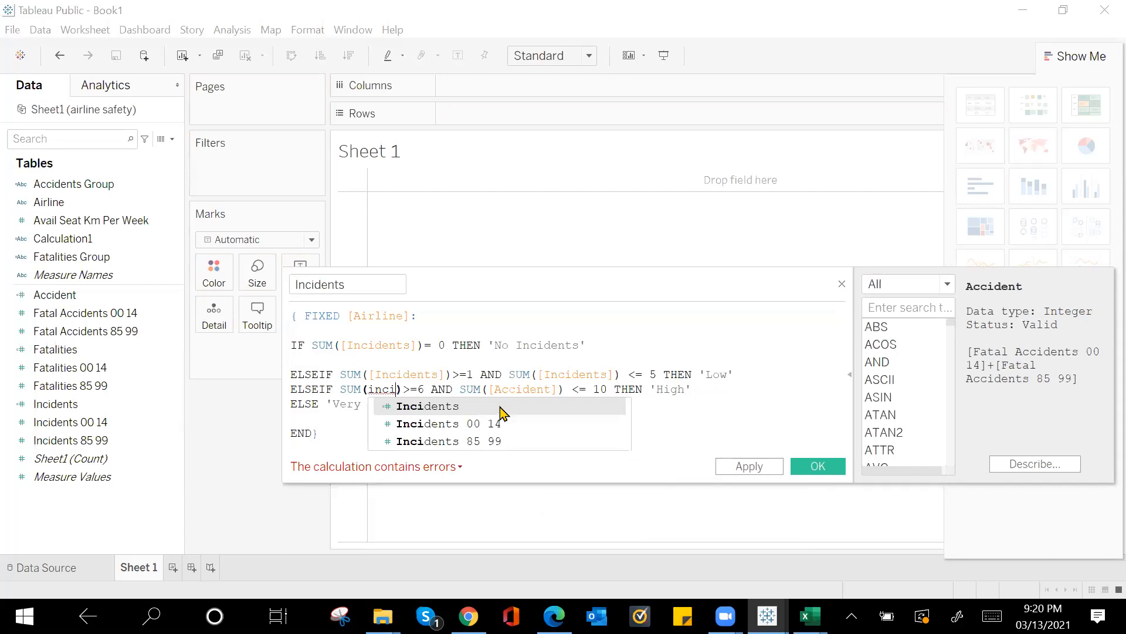
{"action": "left_click", "coordinate": [503, 406]}
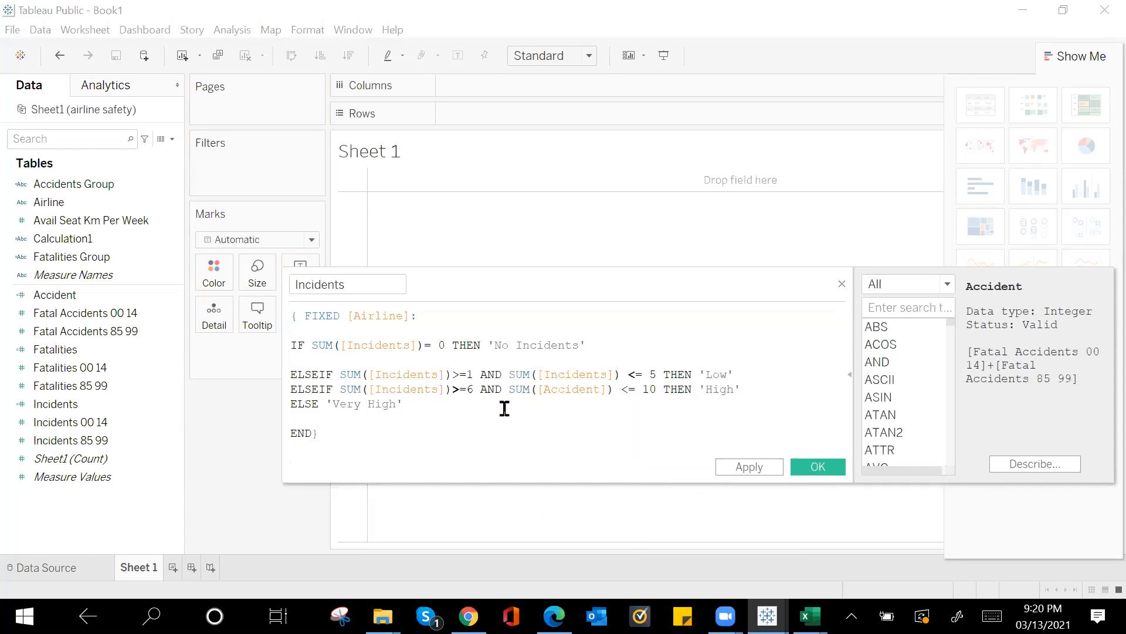
Step: Replace Accident with the Incidents field in the <= 10 comparison of the formula's 'High' condition
{"action": "left_click", "coordinate": [608, 391]}
{"action": "key", "text": "BackSpace"}
{"action": "key", "text": "BackSpace"}
{"action": "key", "text": "BackSpace"}
{"action": "key", "text": "BackSpace"}
{"action": "key", "text": "BackSpace"}
{"action": "key", "text": "BackSpace"}
{"action": "key", "text": "BackSpace"}
{"action": "key", "text": "BackSpace"}
{"action": "key", "text": "BackSpace"}
{"action": "key", "text": "BackSpace"}
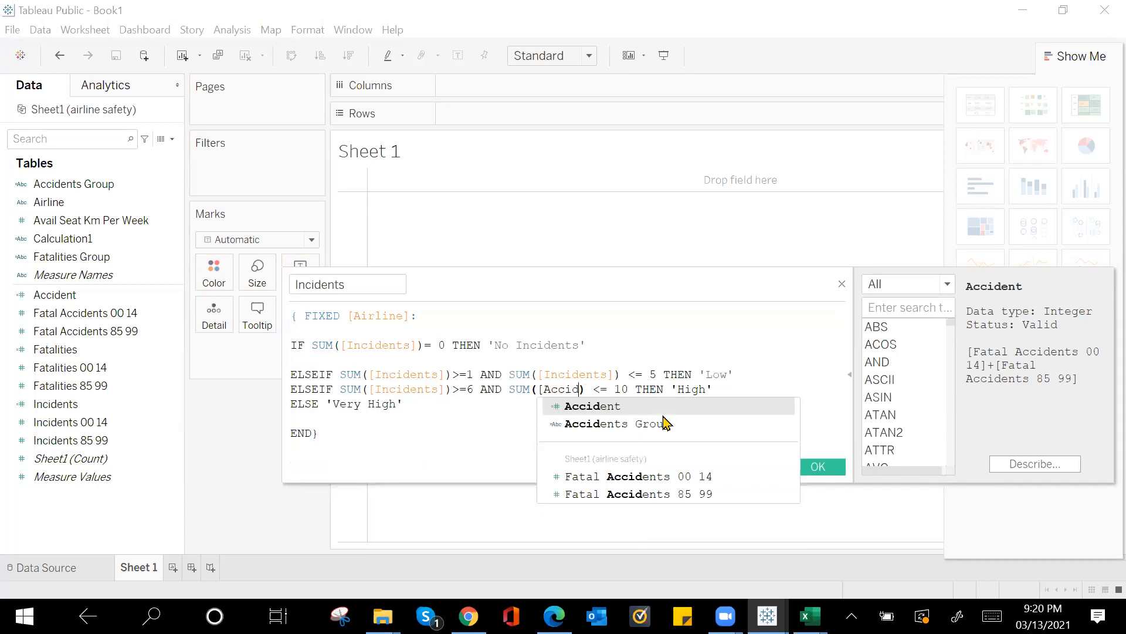
{"action": "type", "text": "inc"}
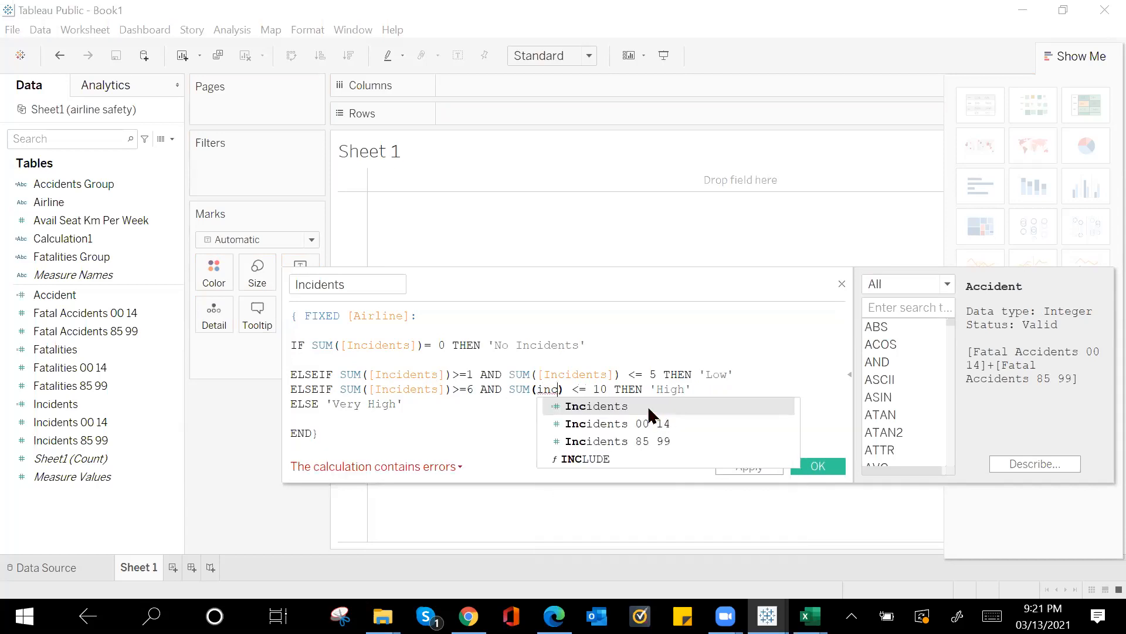
{"action": "left_click", "coordinate": [648, 406]}
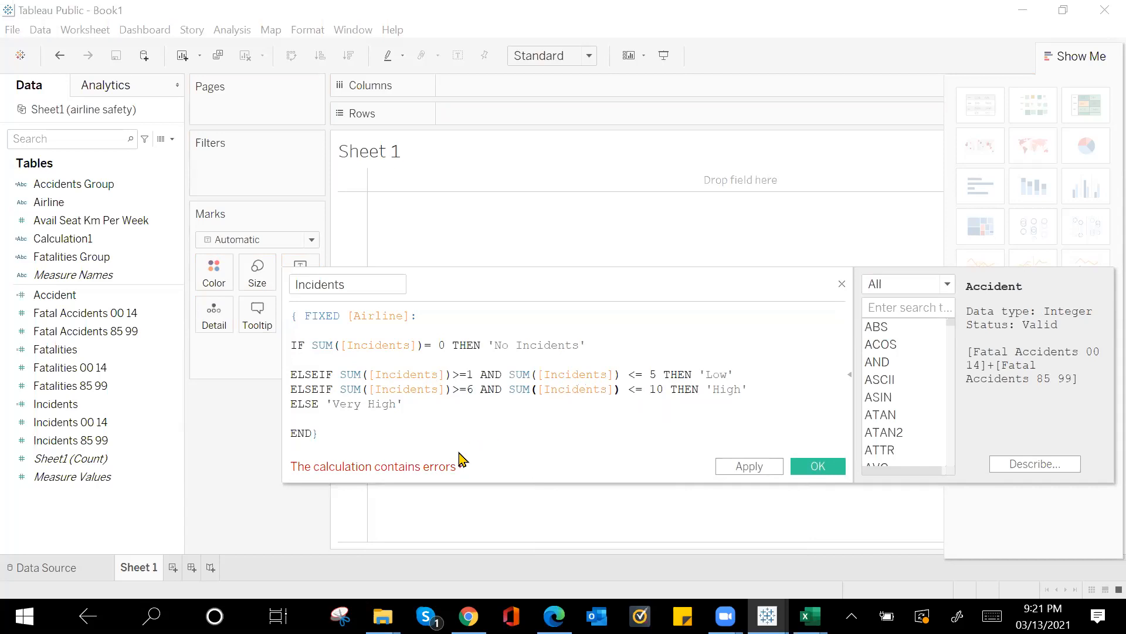
{"action": "left_click", "coordinate": [412, 439]}
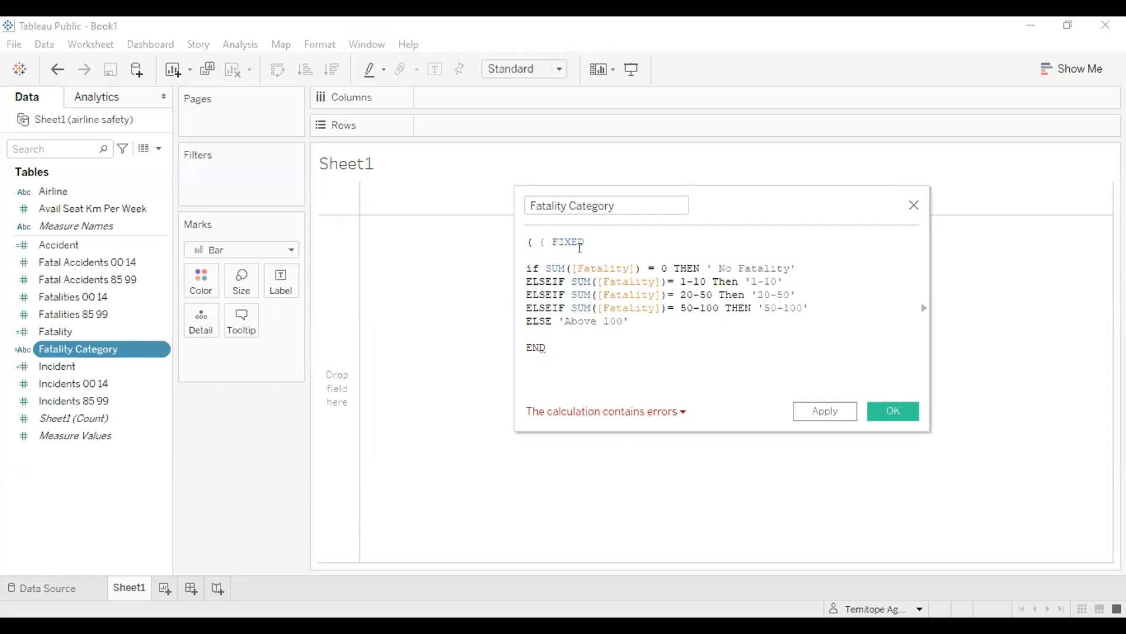
Step: Remove the extra opening parenthesis before { FIXED in the Fatality Category formula
{"action": "left_click", "coordinate": [537, 237]}
{"action": "key", "text": "BackSpace"}
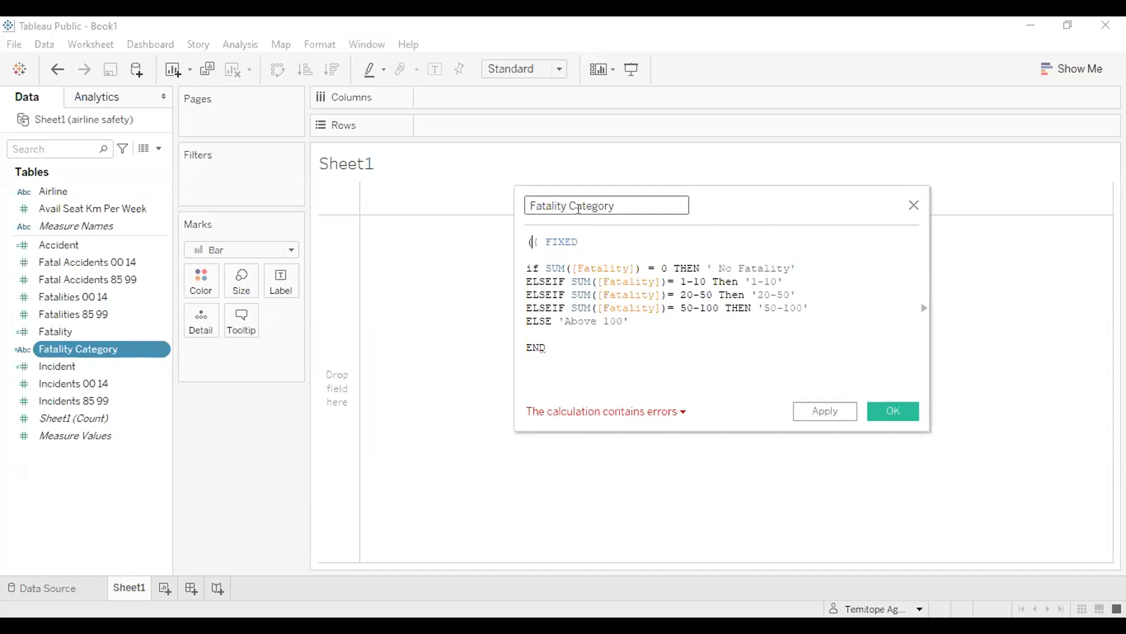
{"action": "key", "text": "BackSpace"}
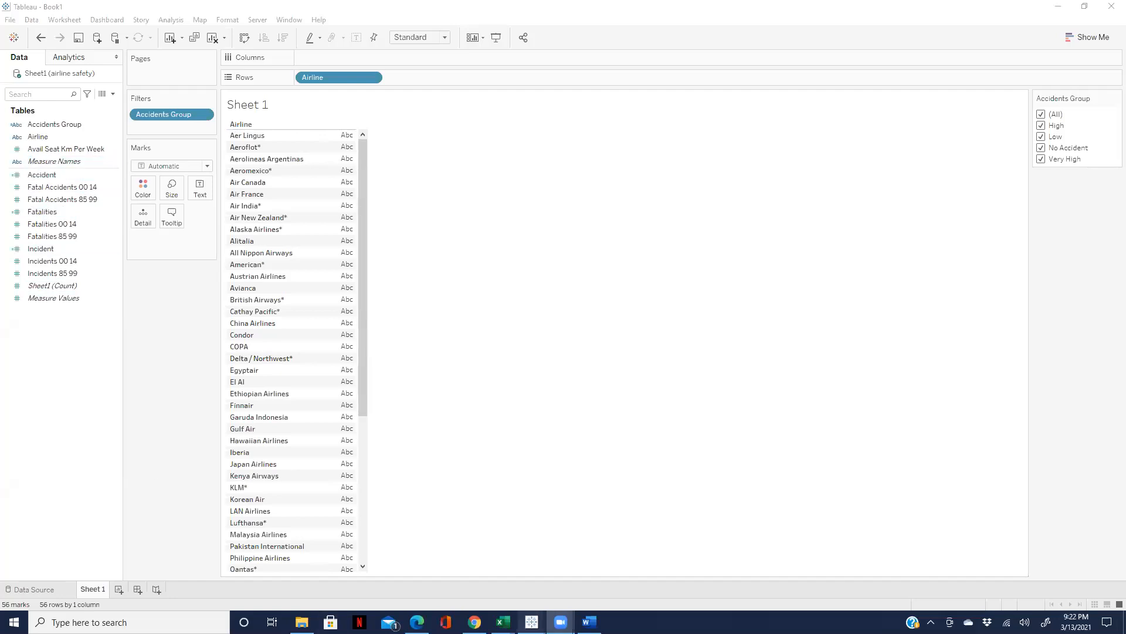
Step: Check the Accidents ranges in the Jira PM workbook in Excel, and open the Accidents Group calculation in Tableau
{"action": "mouse_move", "coordinate": [502, 622]}
{"action": "left_click", "coordinate": [450, 569]}
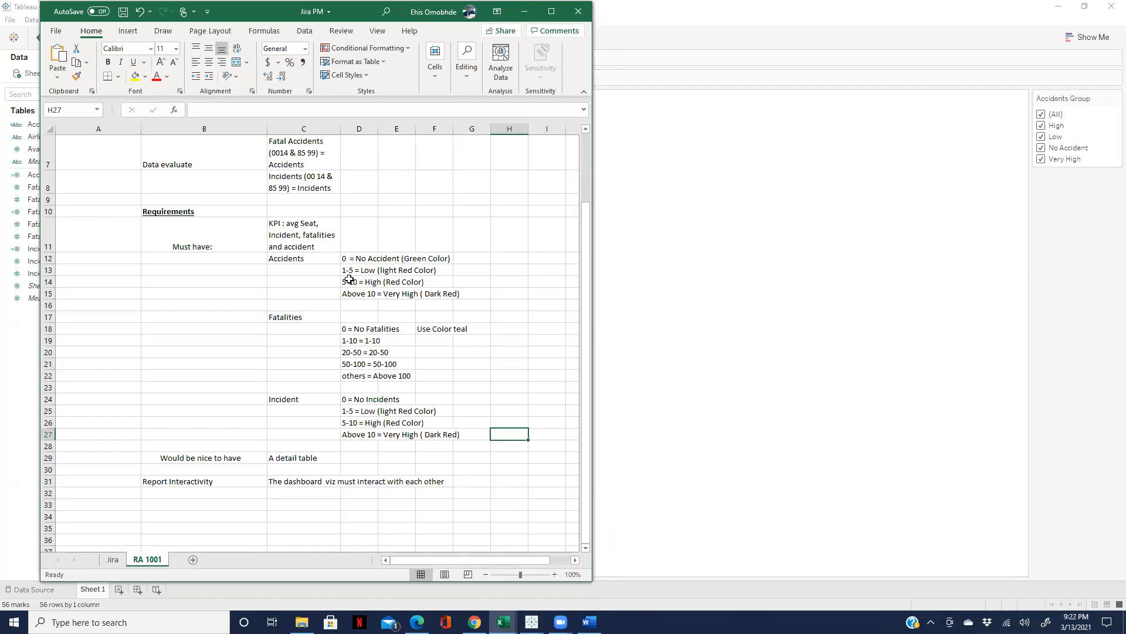
{"action": "left_click", "coordinate": [289, 260]}
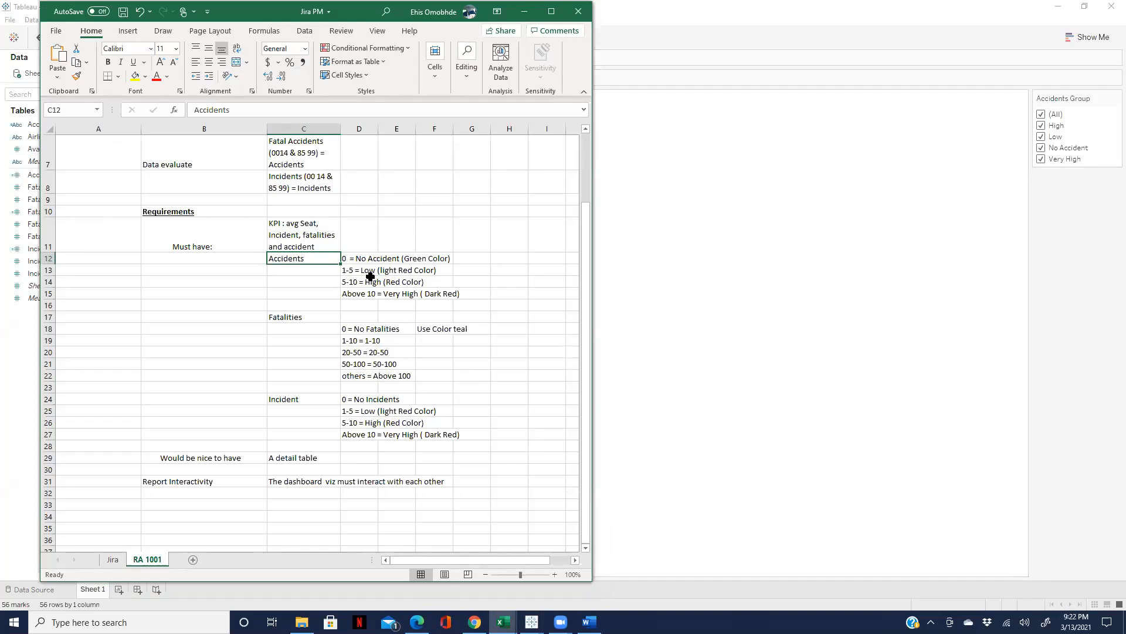
{"action": "left_click", "coordinate": [524, 11]}
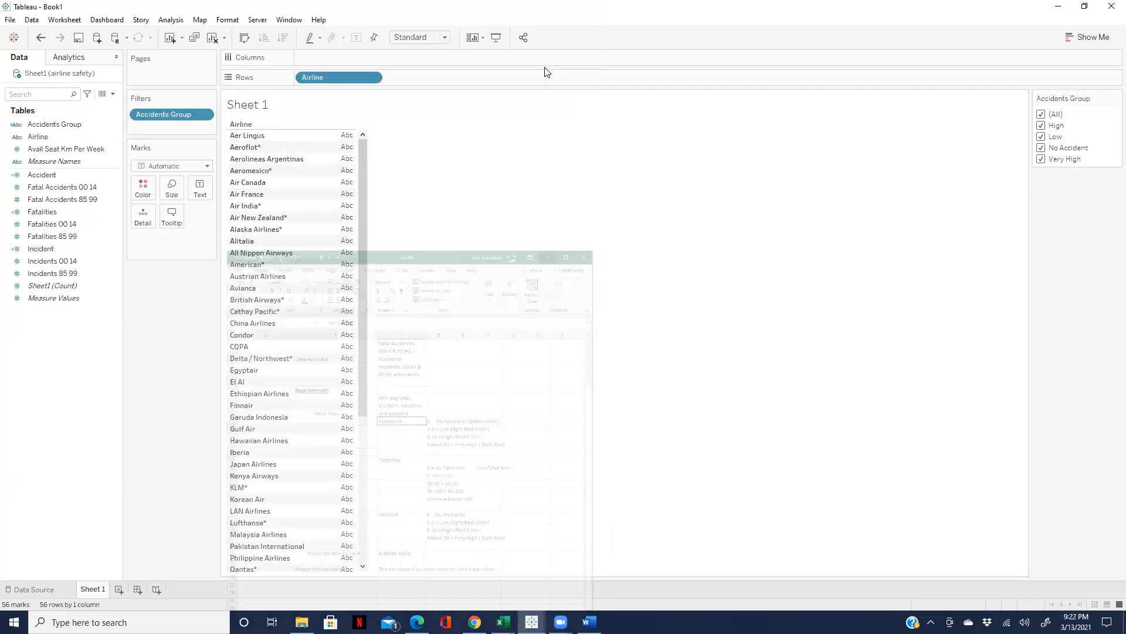
{"action": "right_click", "coordinate": [117, 125]}
{"action": "left_click", "coordinate": [158, 194]}
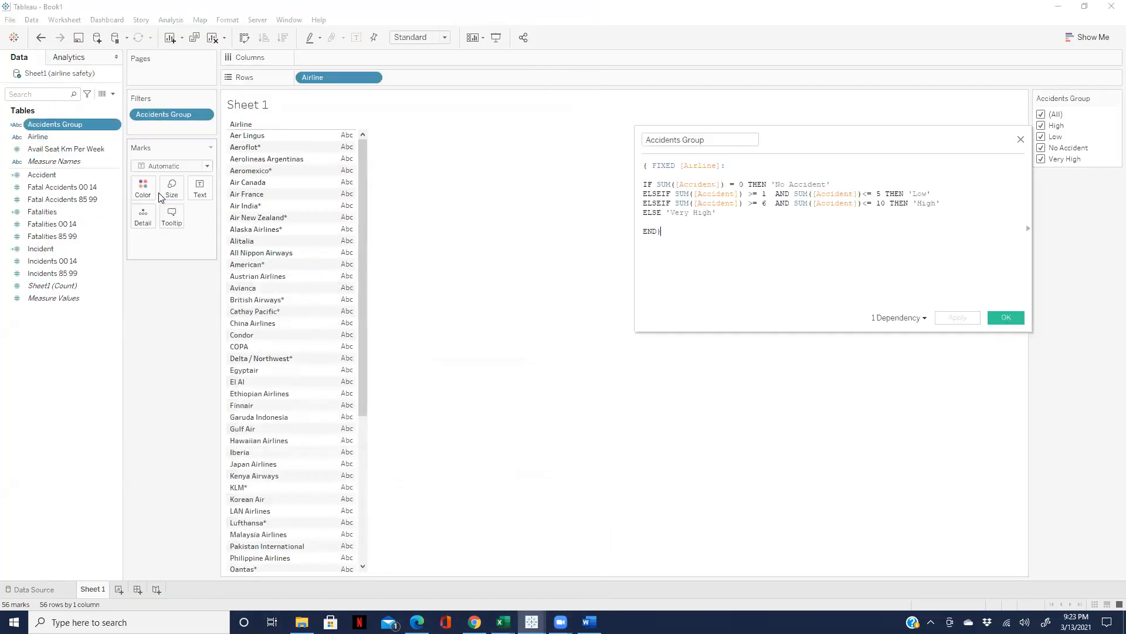
{"action": "left_click_drag", "start_coordinate": [832, 141], "coordinate": [721, 141]}
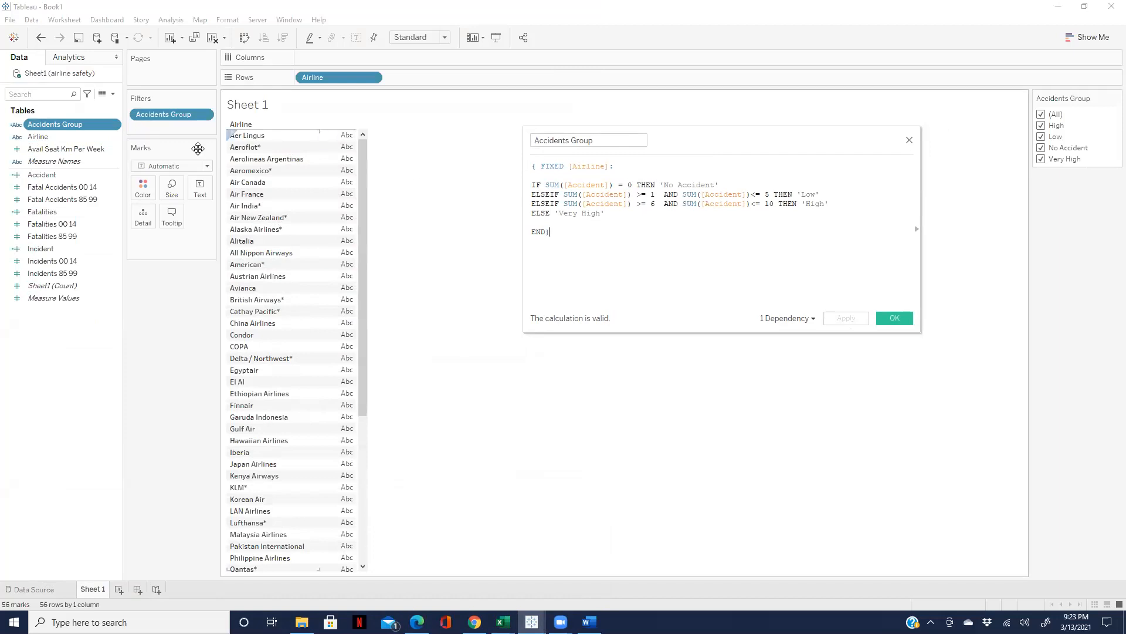
Step: Show the sum of Accident as text for each airline and sort the airlines by it in descending order
{"action": "left_click", "coordinate": [41, 176]}
{"action": "left_click_drag", "start_coordinate": [41, 178], "coordinate": [200, 189]}
{"action": "mouse_move", "coordinate": [361, 211]}
{"action": "left_mouse_down"}
{"action": "mouse_move", "coordinate": [391, 481]}
{"action": "mouse_move", "coordinate": [362, 228]}
{"action": "left_mouse_up"}
{"action": "left_click", "coordinate": [282, 37]}
{"action": "left_click_drag", "start_coordinate": [361, 172], "coordinate": [379, 460]}
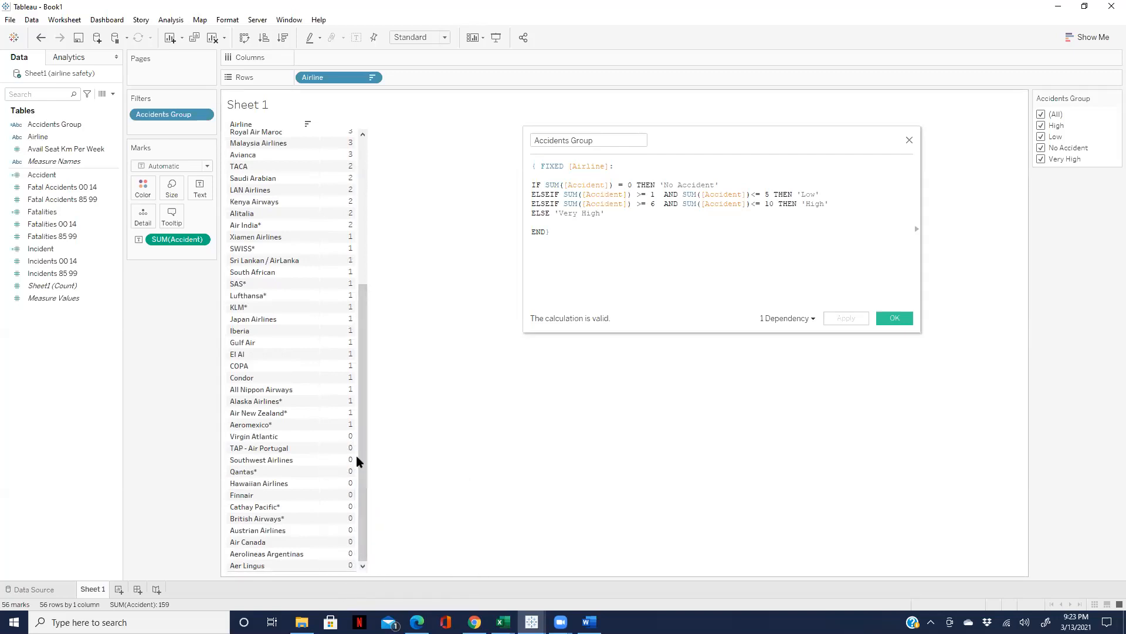
Step: Compare the Jira PM accident ranges with the airlines' accident values and the 'Low' condition of the Accidents Group formula
{"action": "mouse_move", "coordinate": [503, 621]}
{"action": "left_click", "coordinate": [443, 574]}
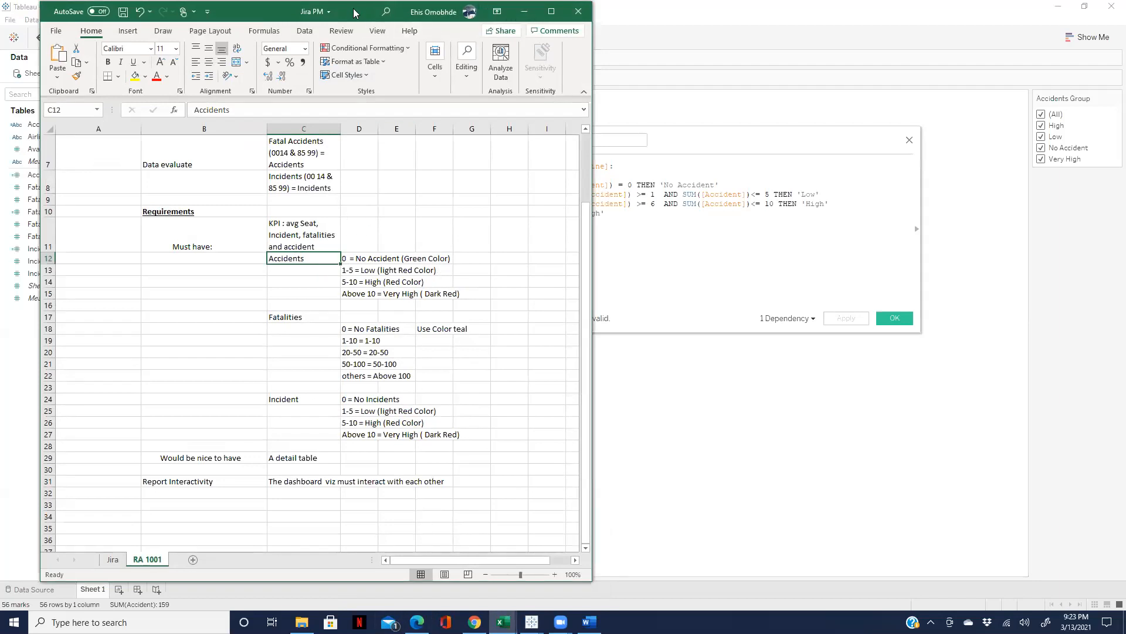
{"action": "left_click_drag", "start_coordinate": [353, 9], "coordinate": [270, 29]}
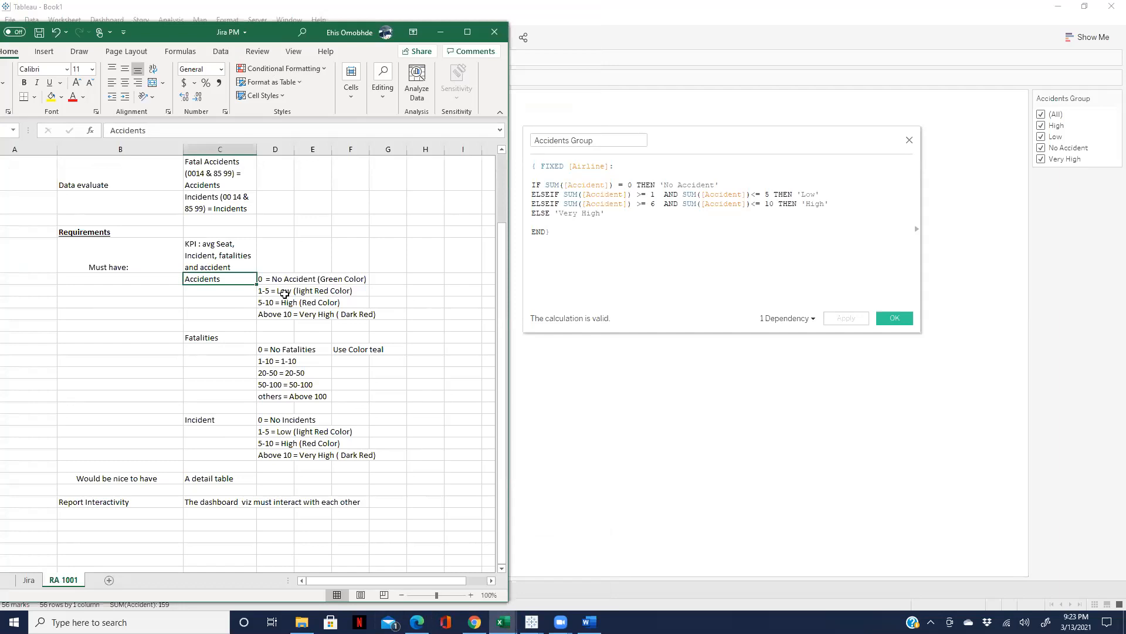
{"action": "left_click", "coordinate": [440, 31]}
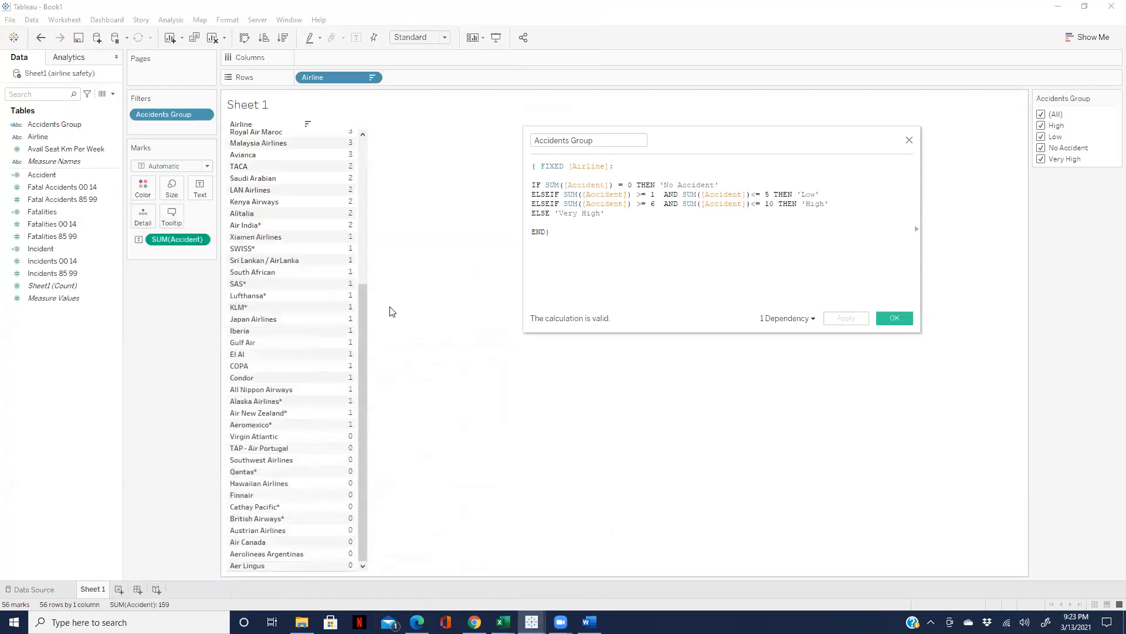
{"action": "left_click_drag", "start_coordinate": [360, 402], "coordinate": [359, 212]}
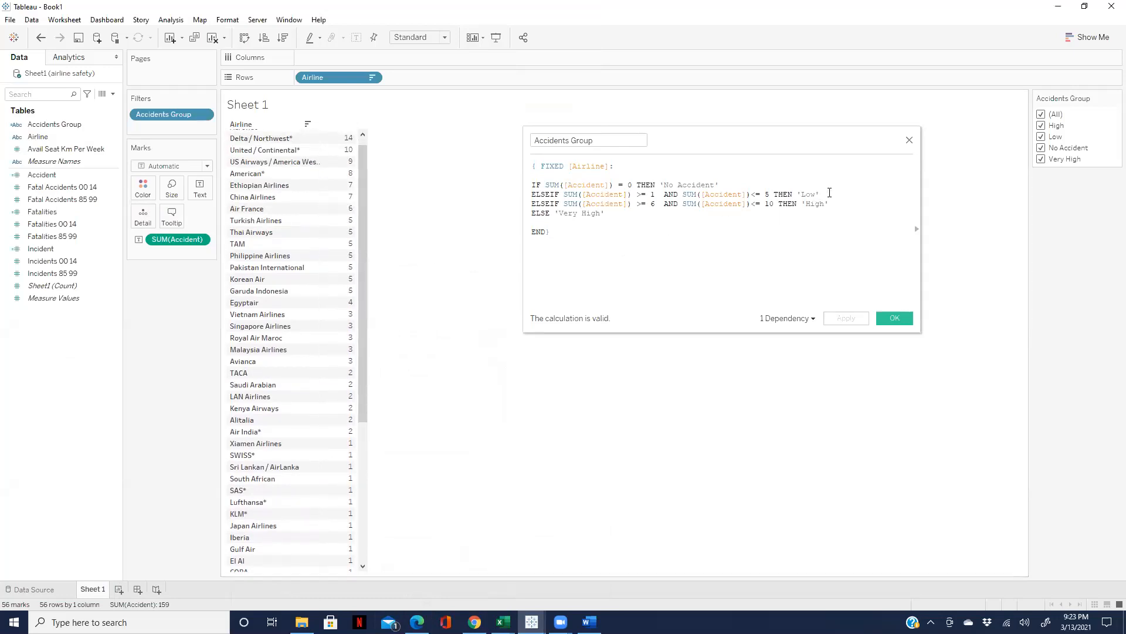
{"action": "left_click_drag", "start_coordinate": [821, 196], "coordinate": [523, 194]}
{"action": "left_click", "coordinate": [602, 258]}
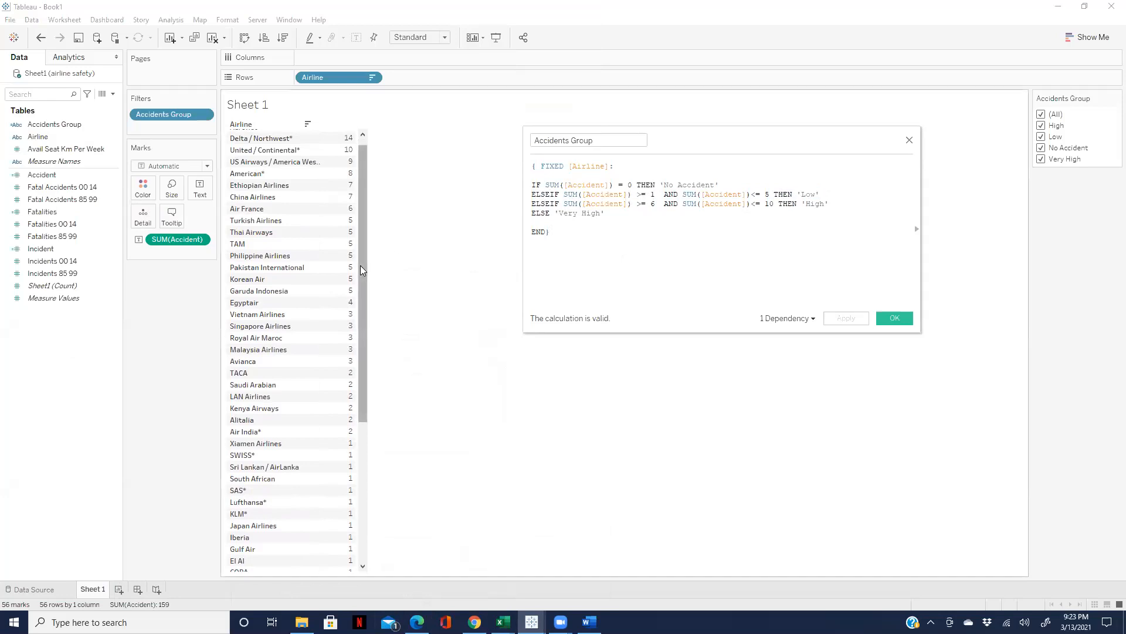
Step: Review the Jira PM accident and fatality ranges against the formula's >= 1 comparison, and close the Accidents Group calculation
{"action": "left_click", "coordinate": [503, 621]}
{"action": "left_click", "coordinate": [431, 576]}
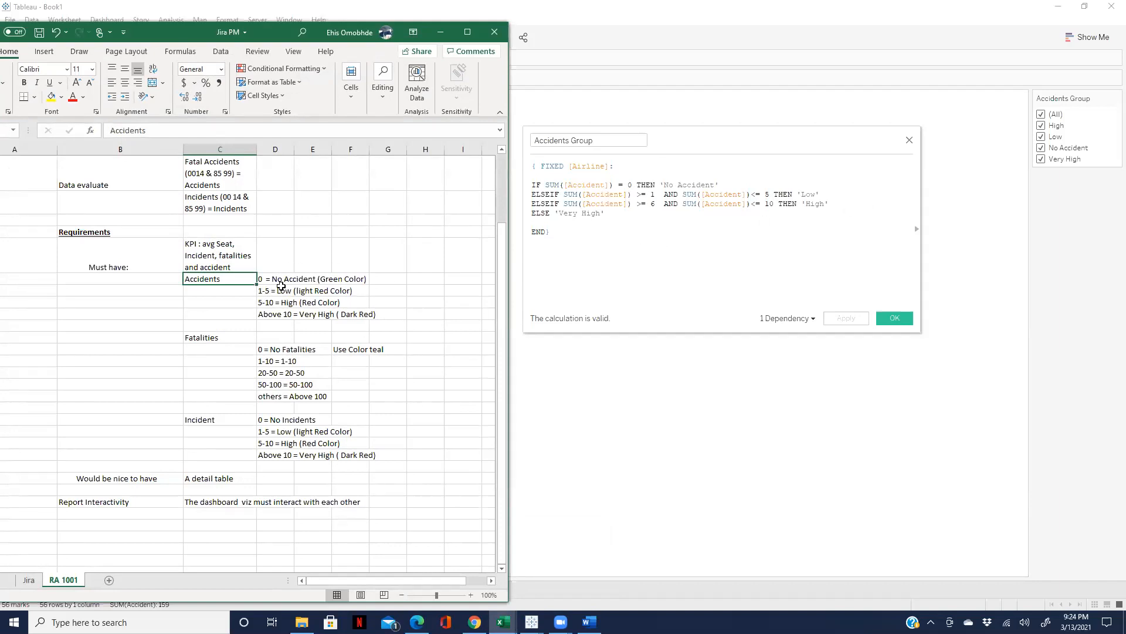
{"action": "left_click", "coordinate": [441, 33]}
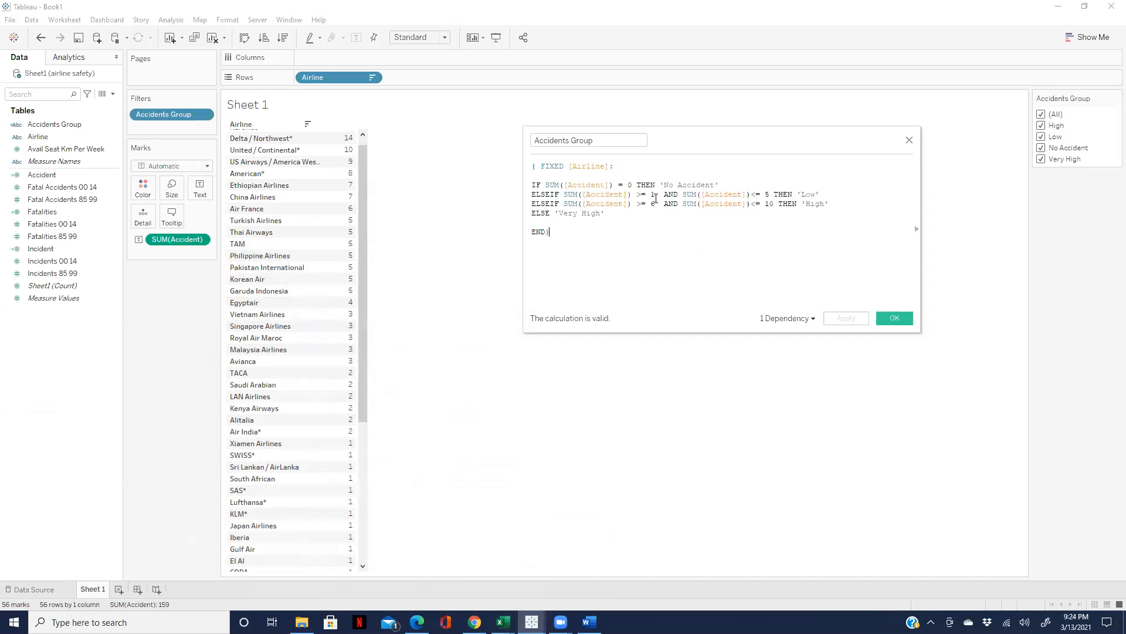
{"action": "left_click_drag", "start_coordinate": [656, 197], "coordinate": [637, 196]}
{"action": "mouse_move", "coordinate": [503, 621]}
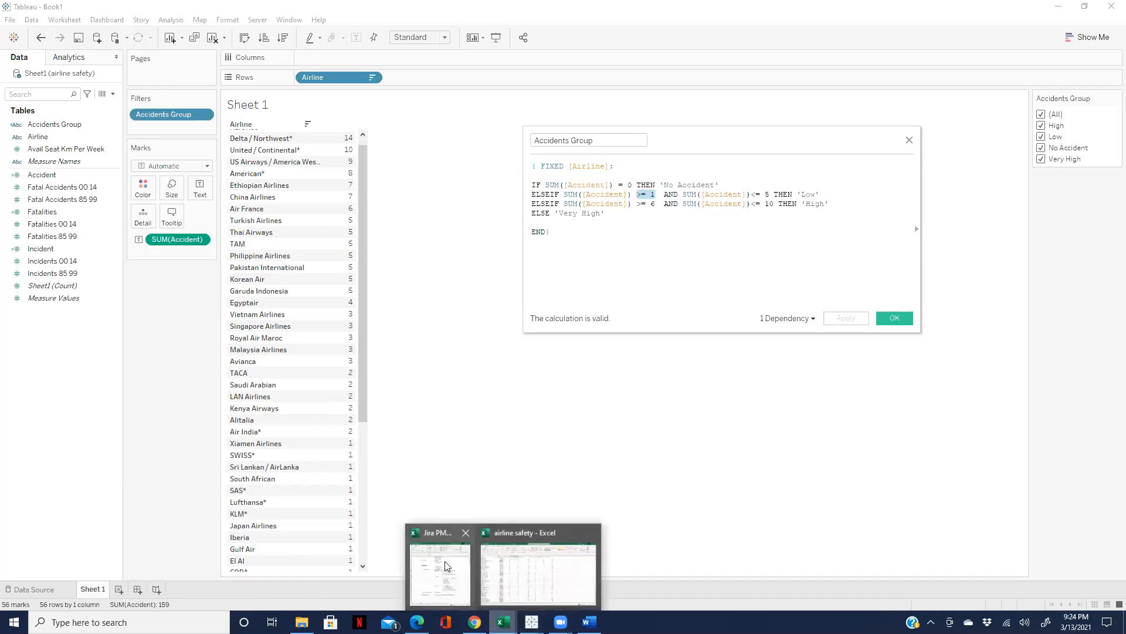
{"action": "left_click", "coordinate": [449, 566]}
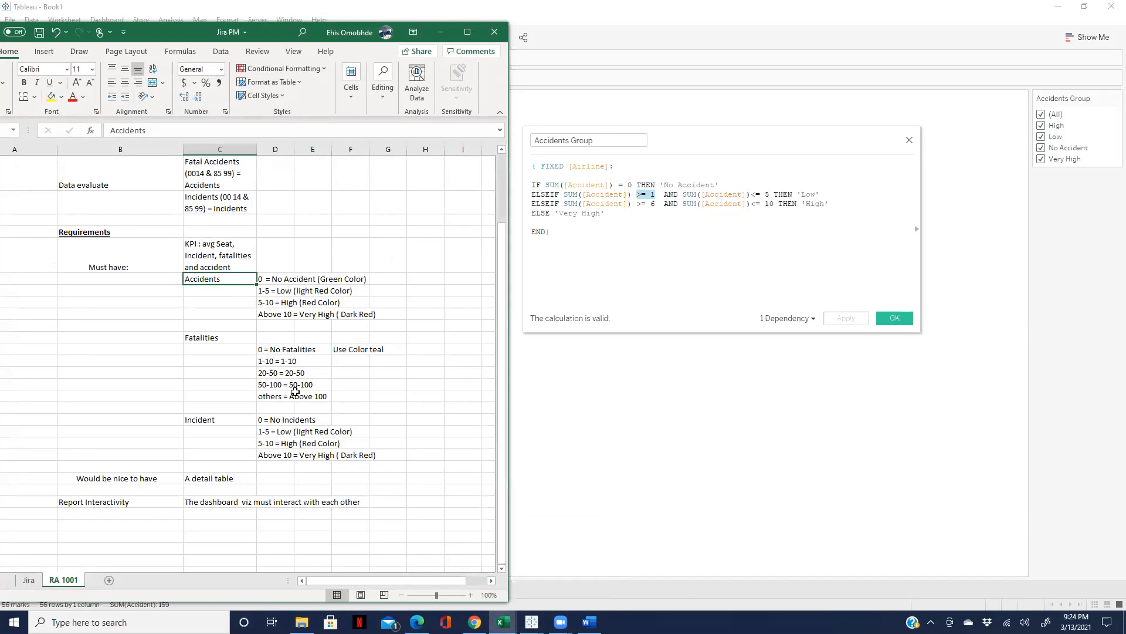
{"action": "left_click", "coordinate": [194, 339]}
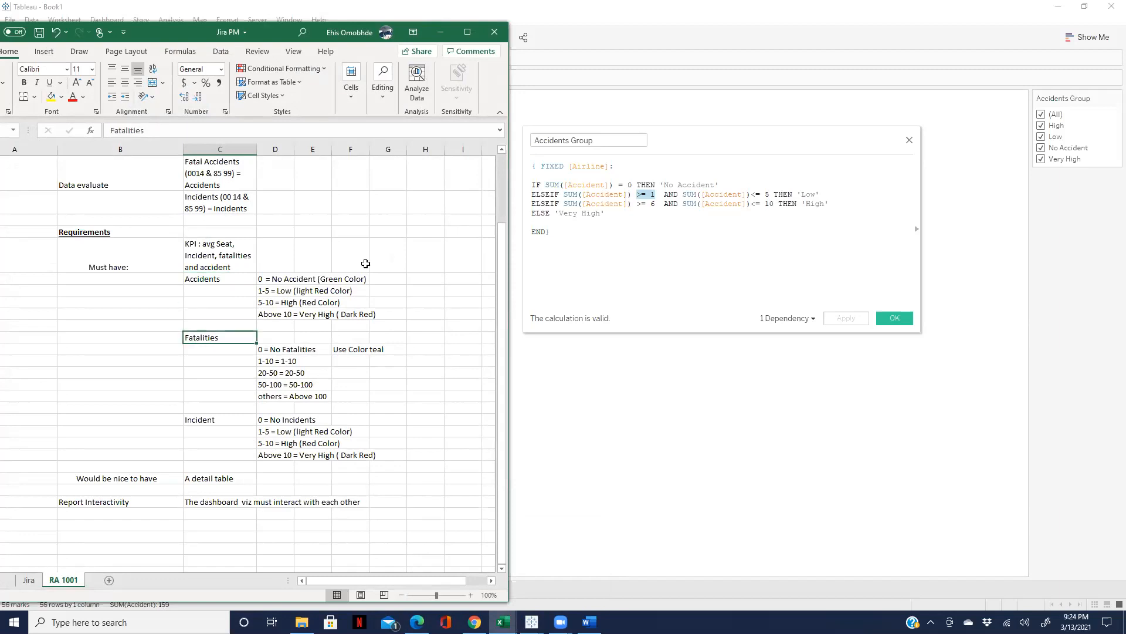
{"action": "left_click", "coordinate": [572, 256]}
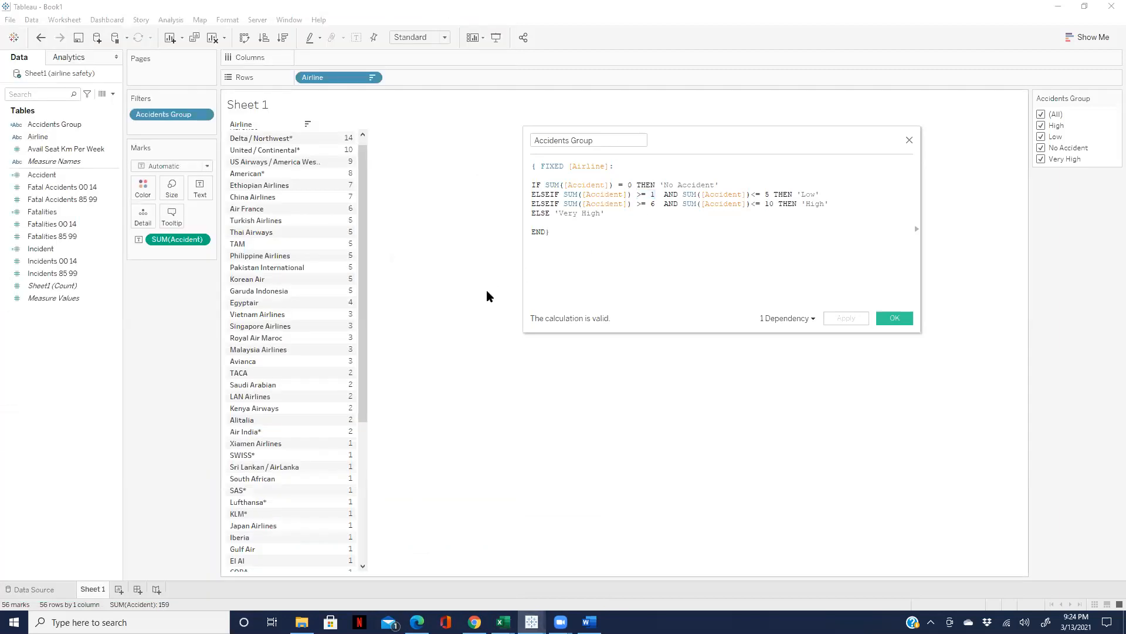
{"action": "left_click", "coordinate": [909, 141]}
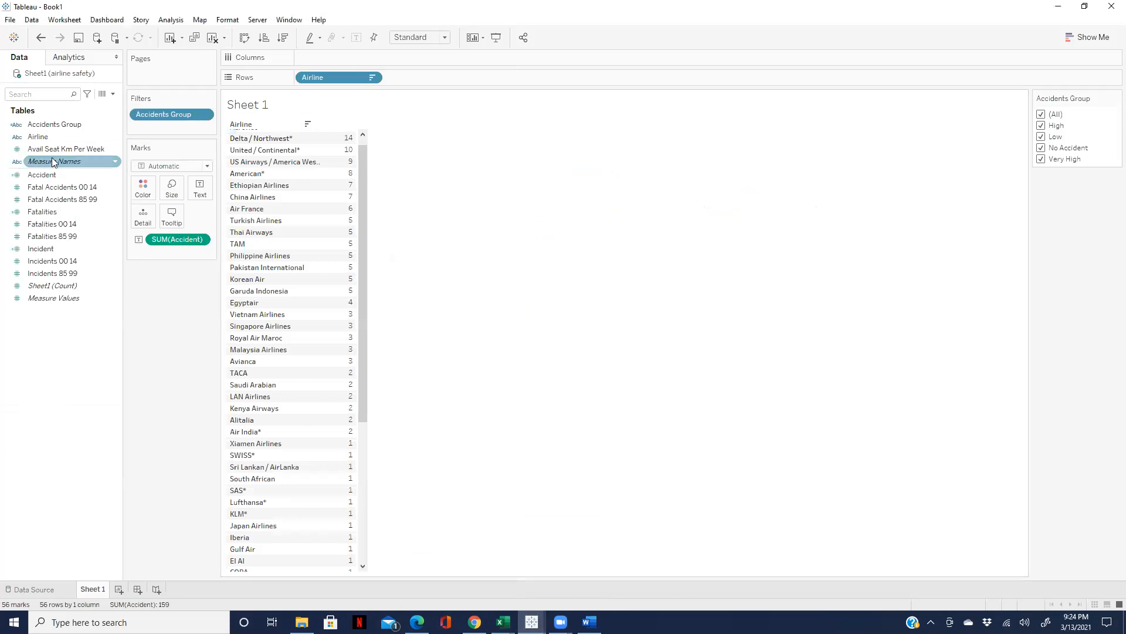
{"action": "left_click", "coordinate": [115, 123]}
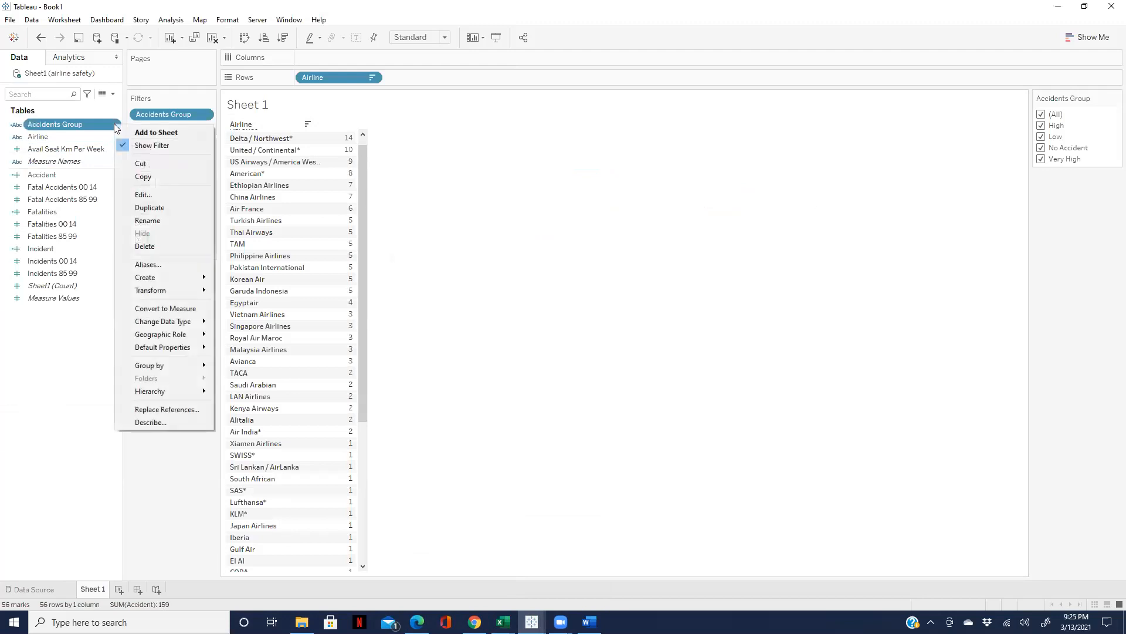
{"action": "left_click", "coordinate": [149, 207]}
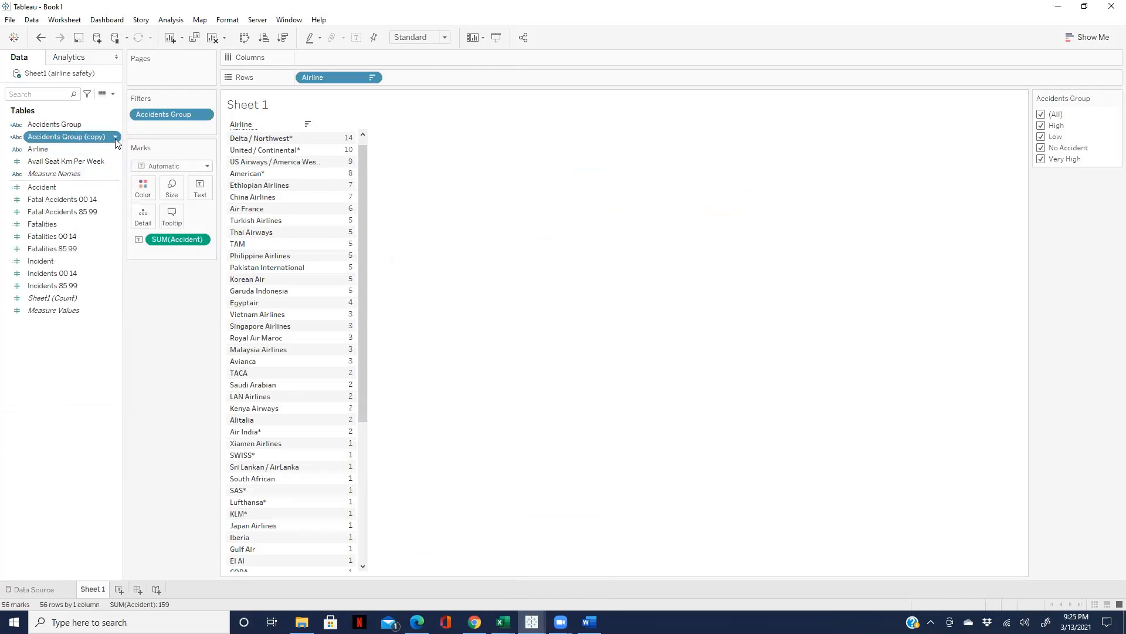
{"action": "left_click", "coordinate": [116, 137]}
{"action": "left_click", "coordinate": [148, 208]}
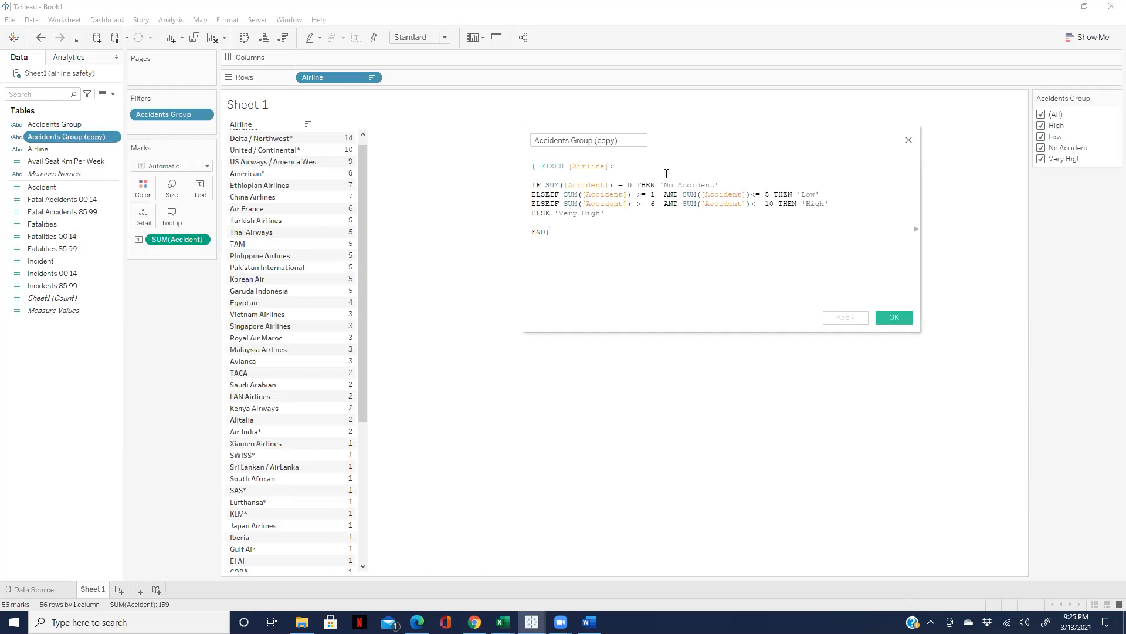
{"action": "left_click", "coordinate": [908, 142]}
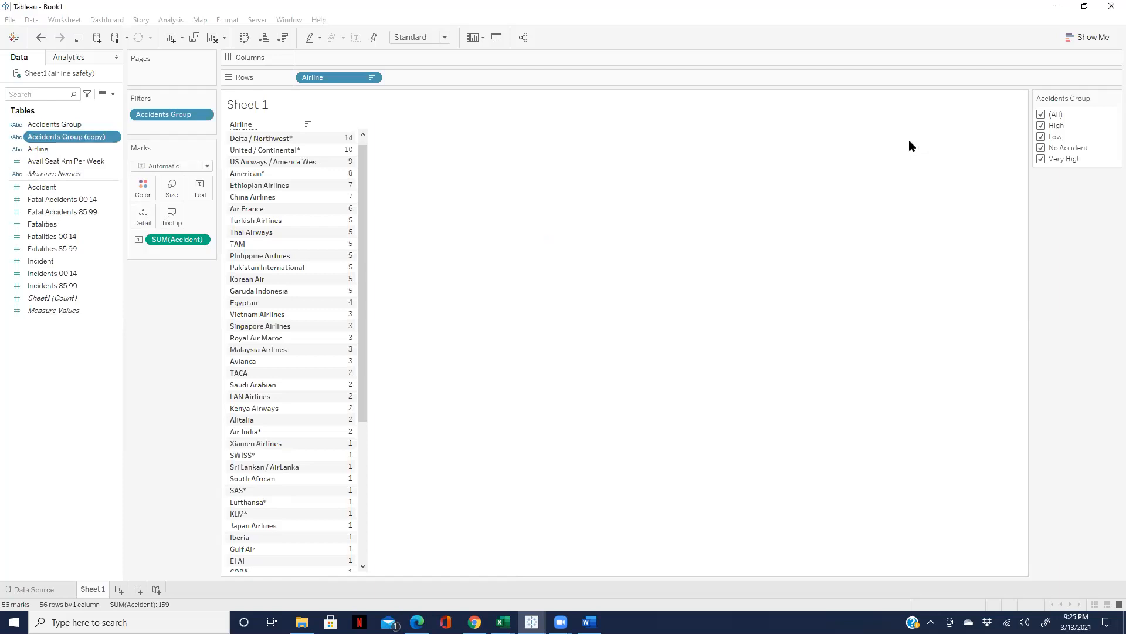
{"action": "right_click", "coordinate": [109, 140]}
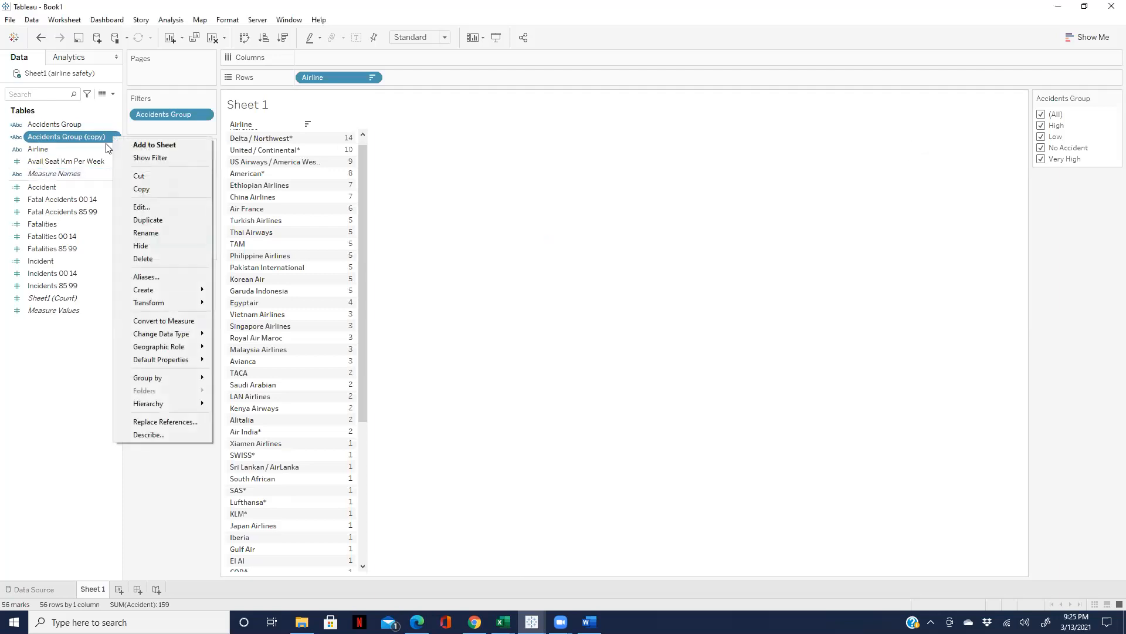
{"action": "left_click", "coordinate": [162, 258]}
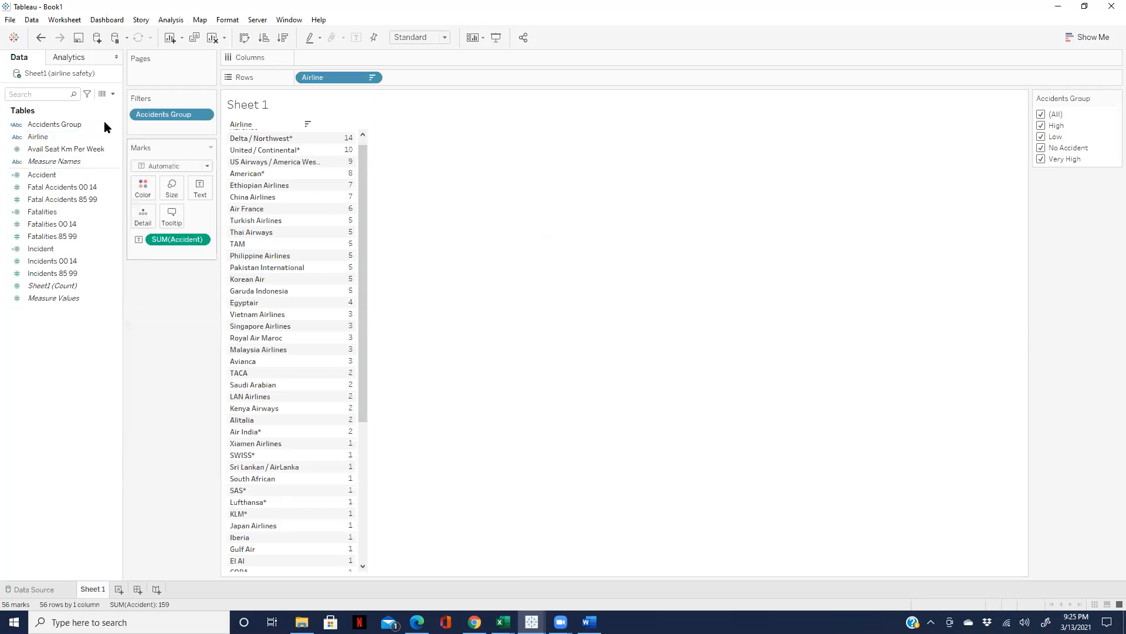
Step: Start a new calculated field for fatalities and check the Fatalities ranges in the Jira PM workbook in Excel
{"action": "left_click", "coordinate": [113, 94]}
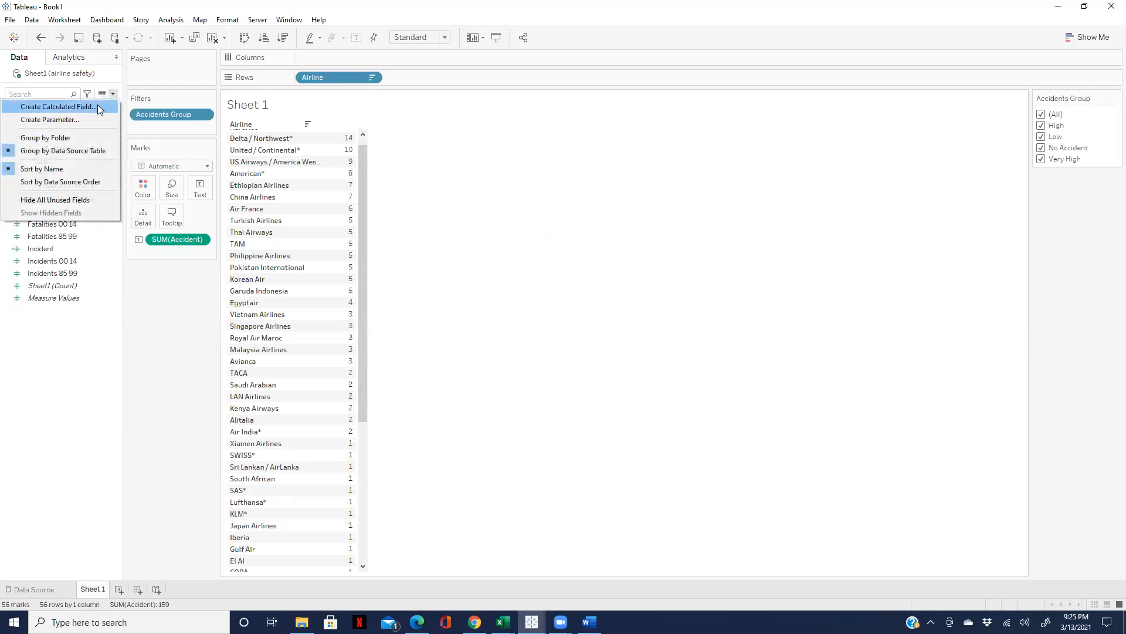
{"action": "left_click", "coordinate": [52, 107]}
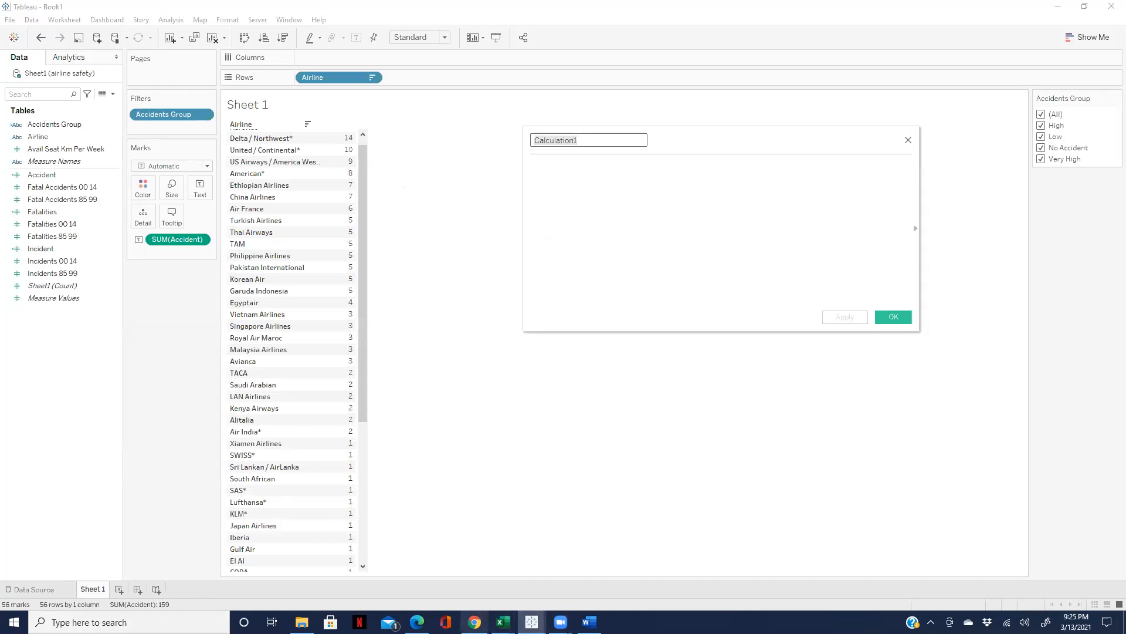
{"action": "mouse_move", "coordinate": [503, 622]}
{"action": "left_click", "coordinate": [440, 563]}
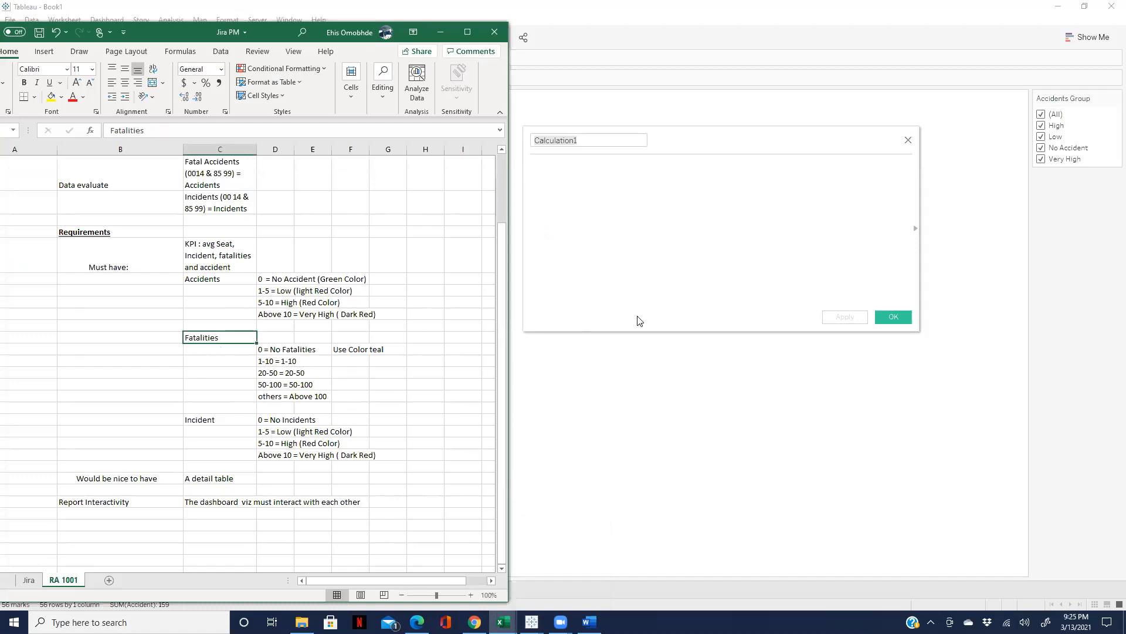
{"action": "left_click", "coordinate": [597, 141]}
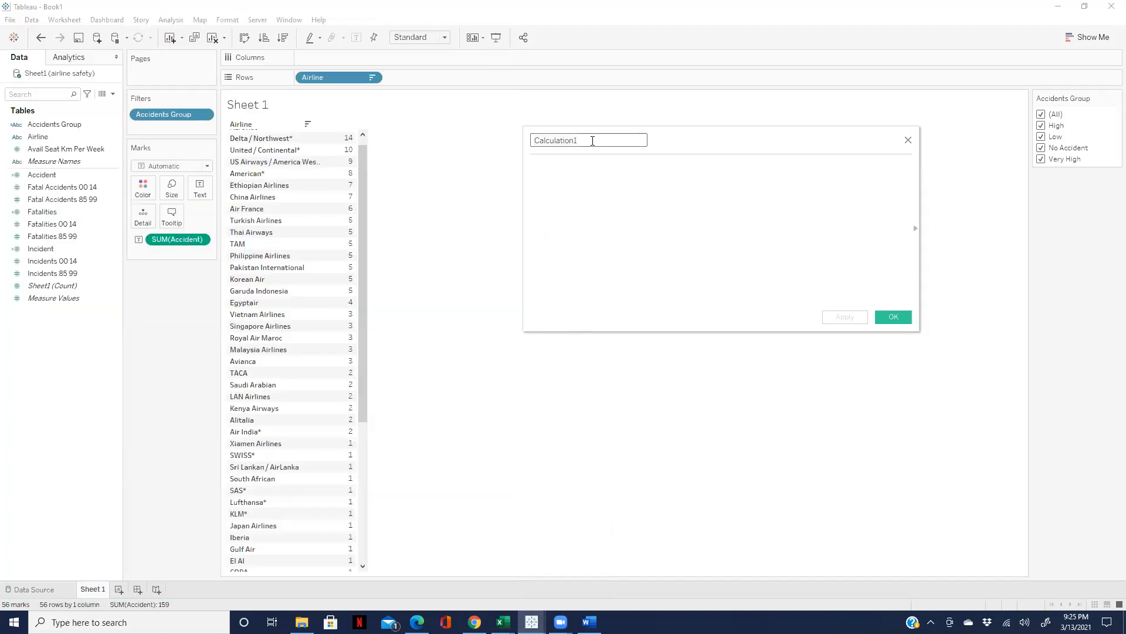
{"action": "double_click", "coordinate": [592, 141]}
{"action": "type", "text": "F"}
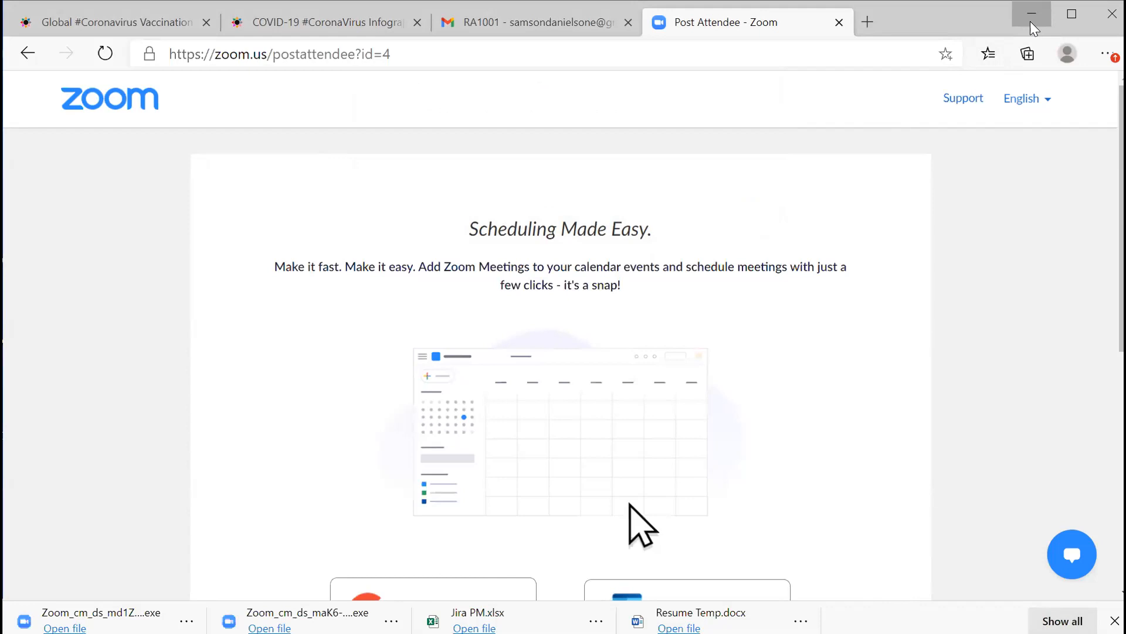
Step: Minimize the browser and, in the Fatalities Group calculation in Tableau Public, change the 'Low' result to '1-10'
{"action": "left_click", "coordinate": [1030, 21]}
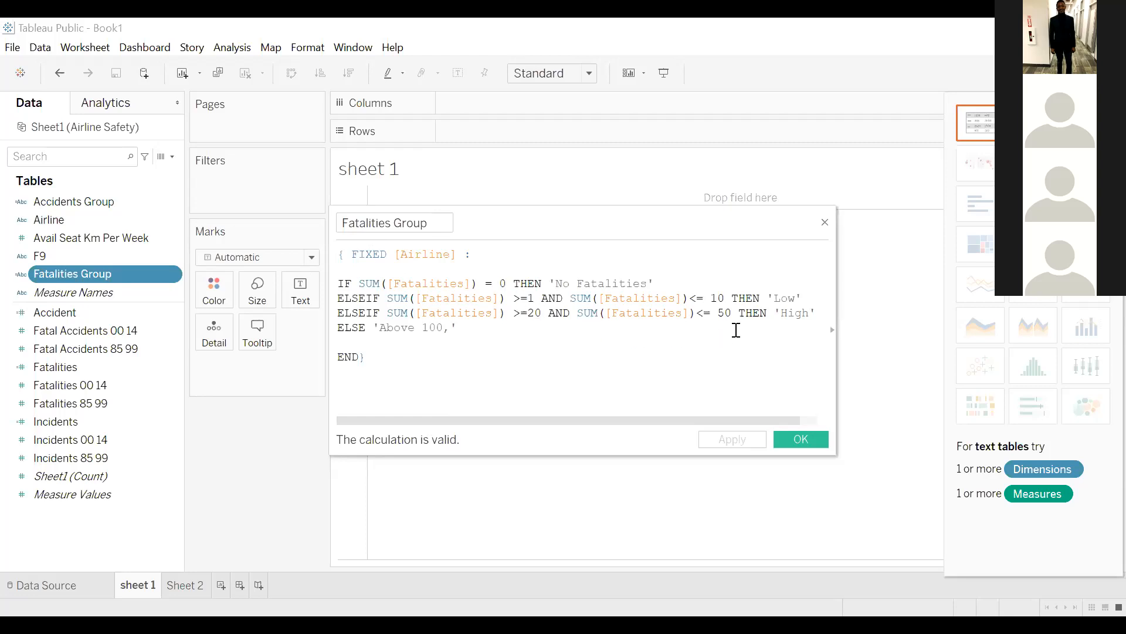
{"action": "left_click", "coordinate": [794, 294]}
{"action": "key", "text": "BackSpace"}
{"action": "key", "text": "BackSpace"}
{"action": "key", "text": "BackSpace"}
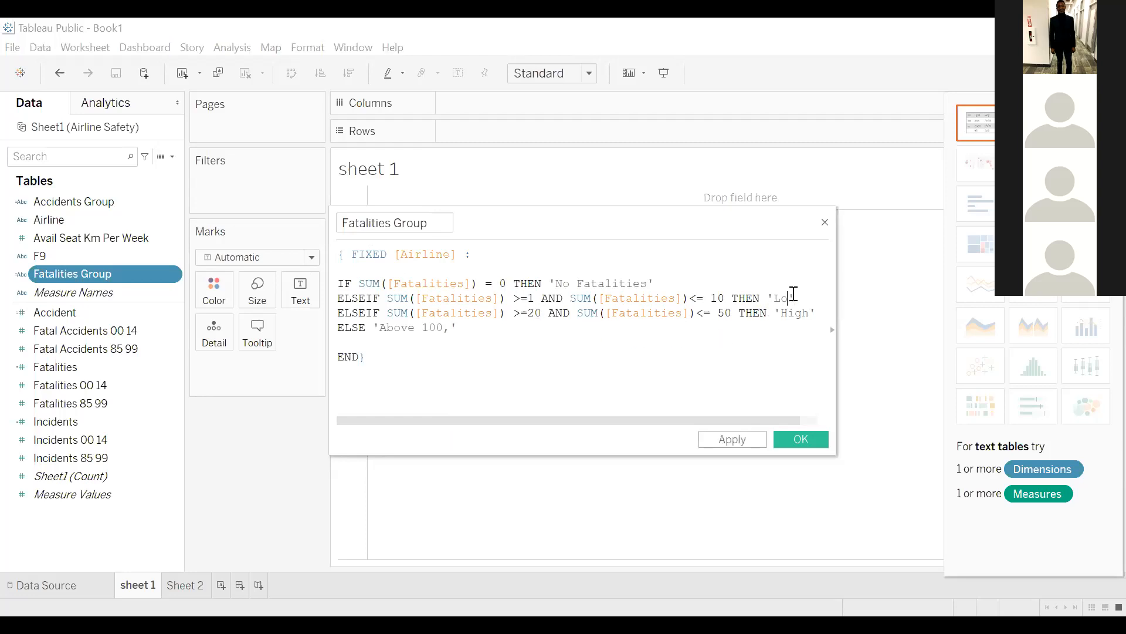
{"action": "type", "text": "1-10"}
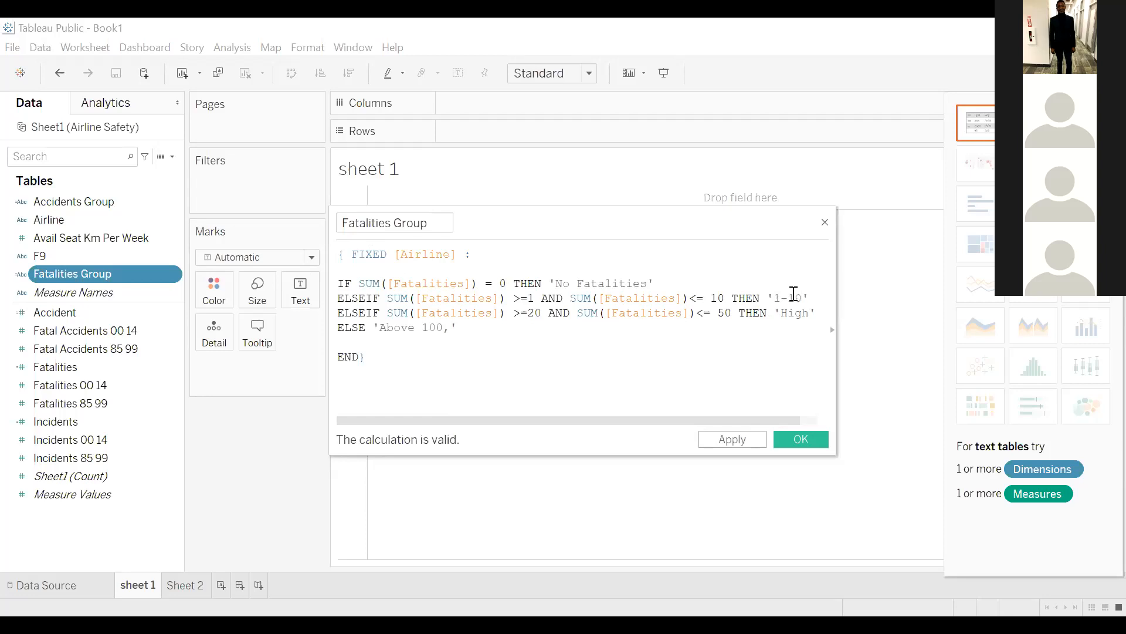
Step: Change the 'High' result in the Fatalities Group formula to '20-50'
{"action": "left_click", "coordinate": [813, 317]}
{"action": "key", "text": "BackSpace"}
{"action": "key", "text": "BackSpace"}
{"action": "key", "text": "BackSpace"}
{"action": "key", "text": "BackSpace"}
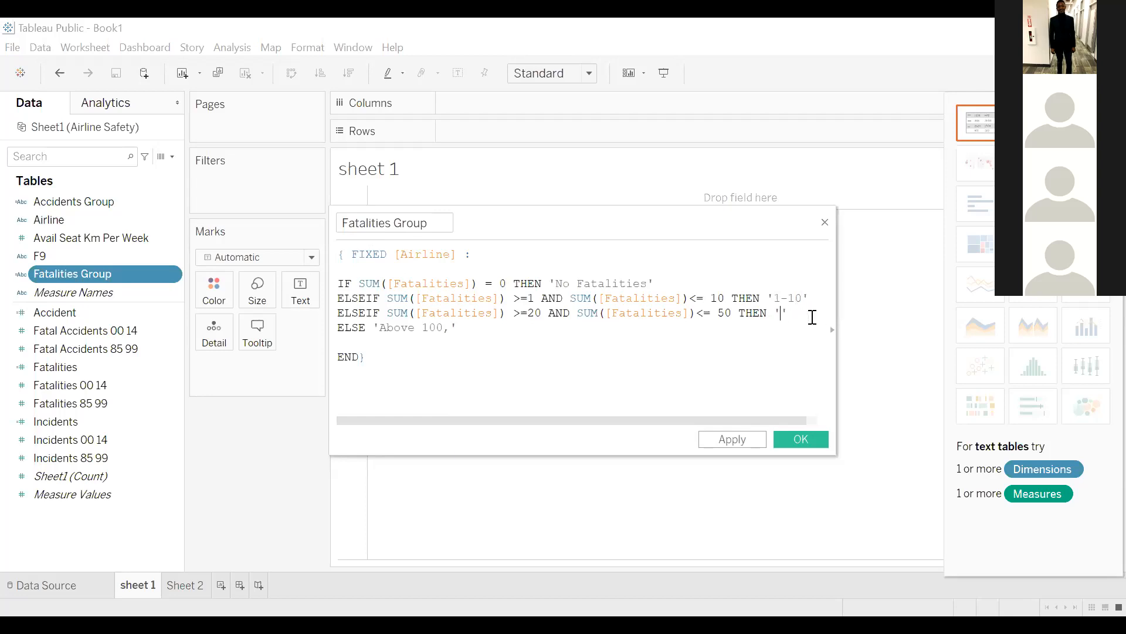
{"action": "type", "text": "20-50"}
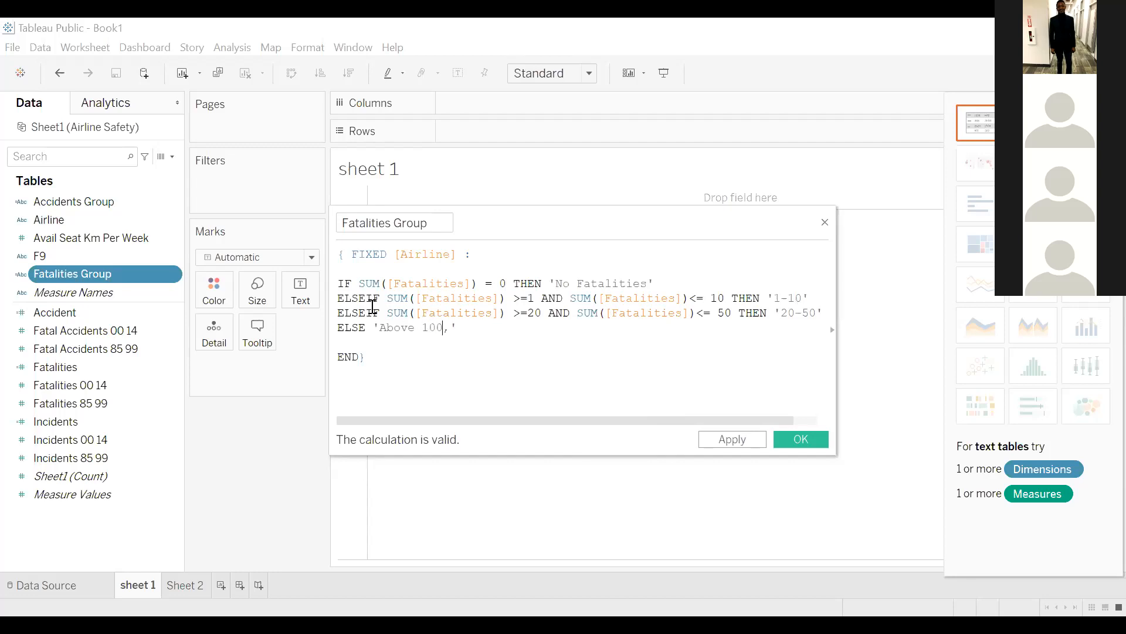
Step: Duplicate the '20-50' ELSEIF condition onto a new line above the ELSE clause
{"action": "triple_click", "coordinate": [341, 319]}
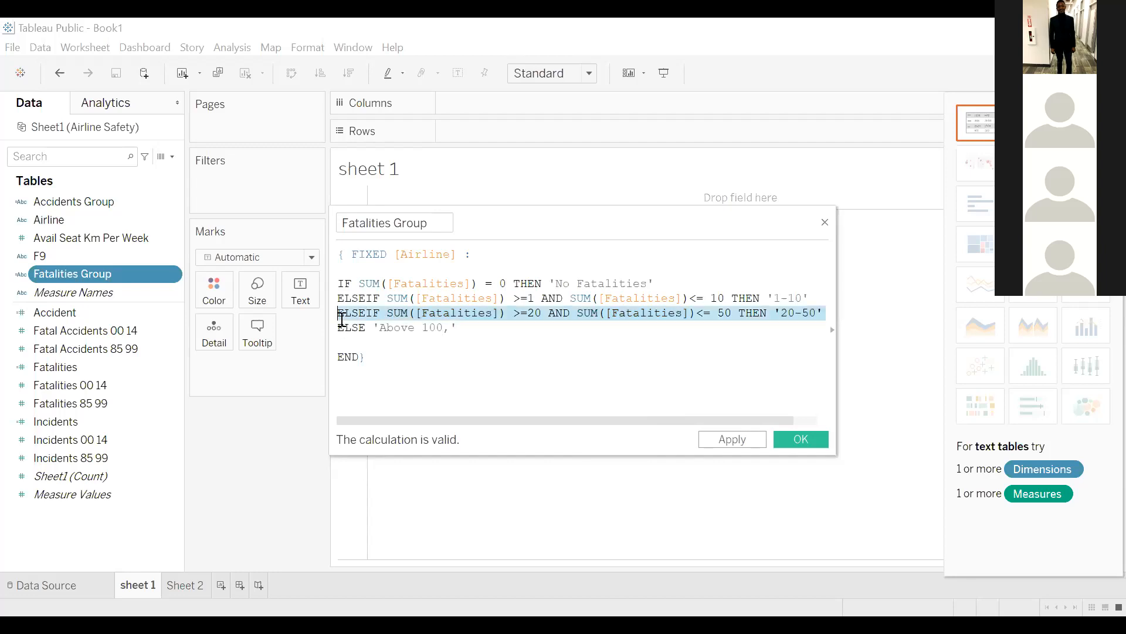
{"action": "left_click", "coordinate": [569, 346]}
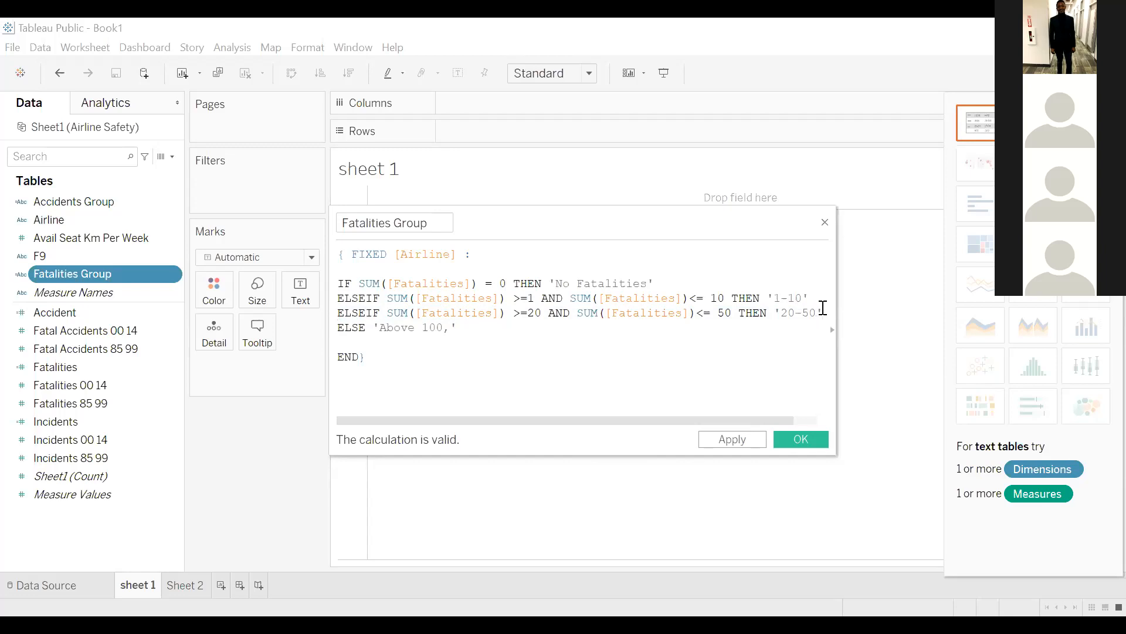
{"action": "key", "text": "Return"}
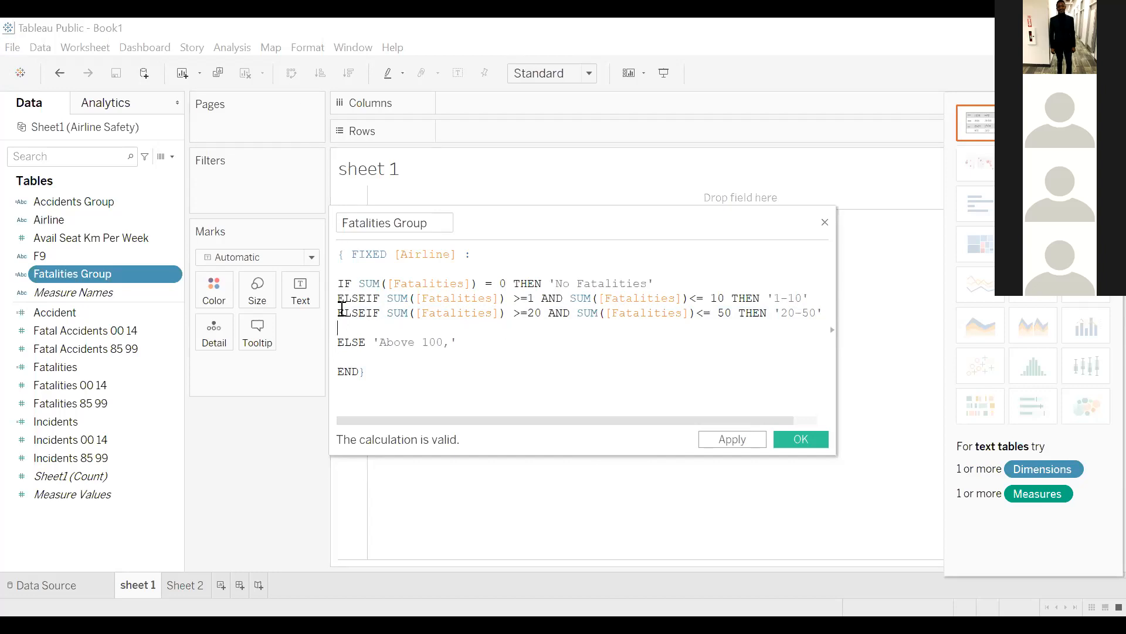
{"action": "left_click_drag", "start_coordinate": [342, 308], "coordinate": [502, 322]}
{"action": "key", "text": "ctrl+c"}
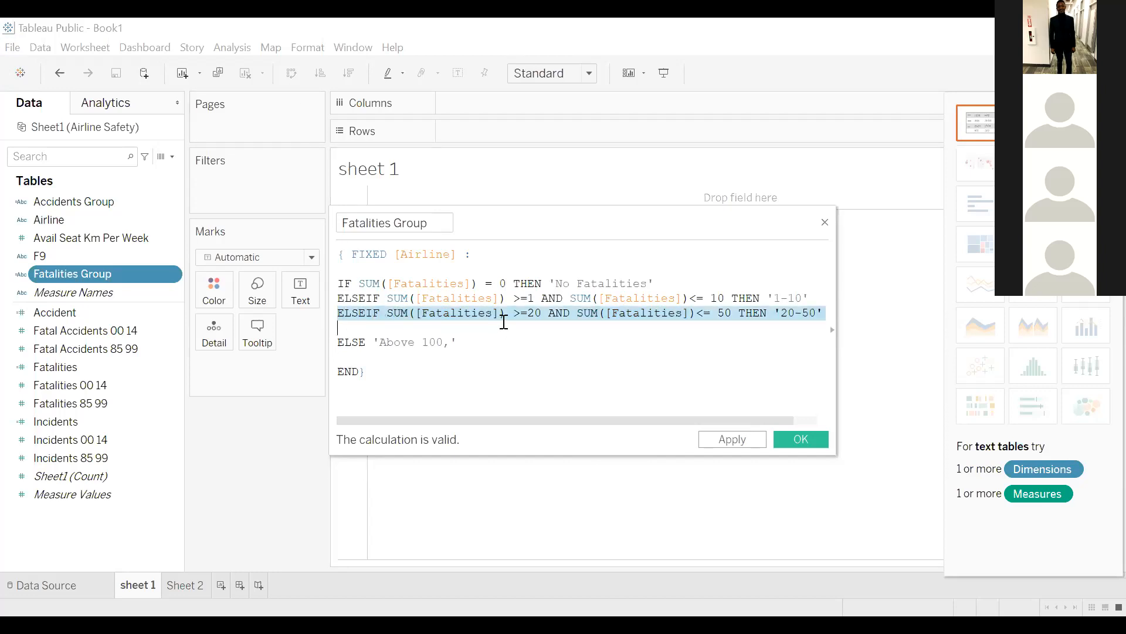
{"action": "right_click", "coordinate": [506, 325]}
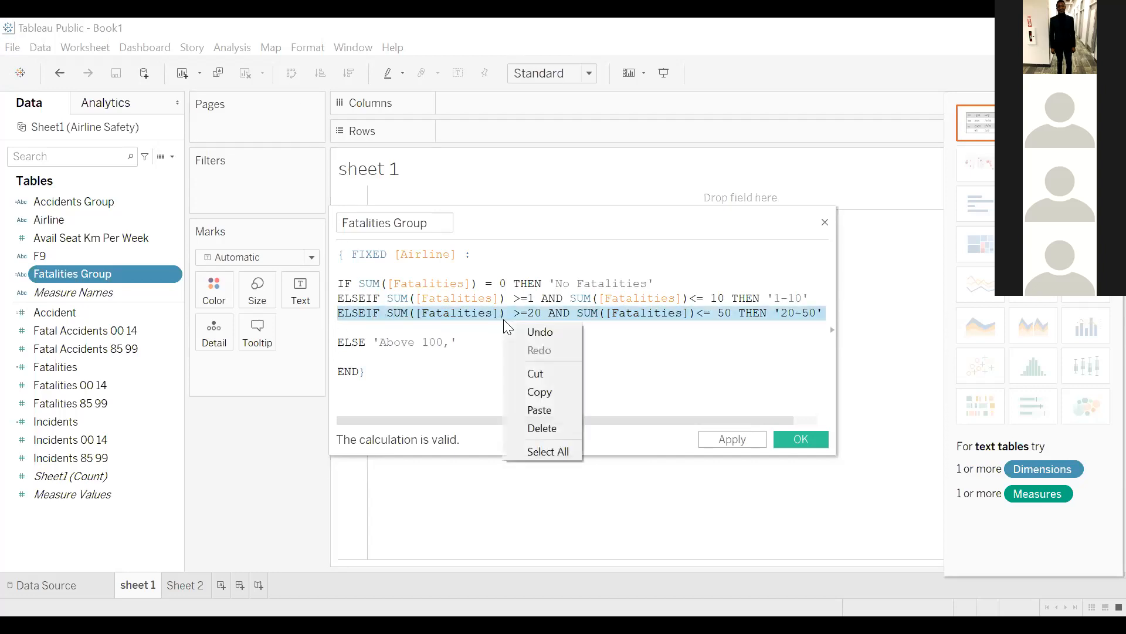
{"action": "left_click", "coordinate": [530, 390]}
{"action": "left_click", "coordinate": [344, 330]}
{"action": "right_click", "coordinate": [350, 333]}
{"action": "left_click", "coordinate": [385, 421]}
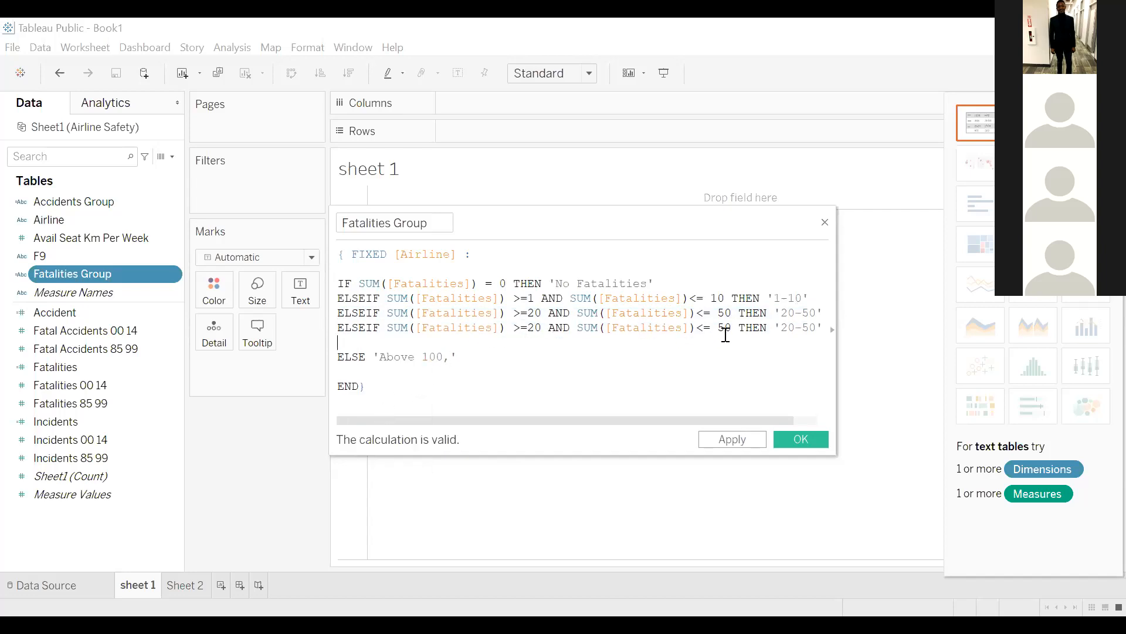
Step: Change the result label of the duplicated ELSEIF condition to '50-100'
{"action": "double_click", "coordinate": [791, 332]}
{"action": "key", "text": "BackSpace"}
{"action": "type", "text": "50"}
{"action": "left_click", "coordinate": [810, 326]}
{"action": "key", "text": "BackSpace"}
{"action": "type", "text": "1"}
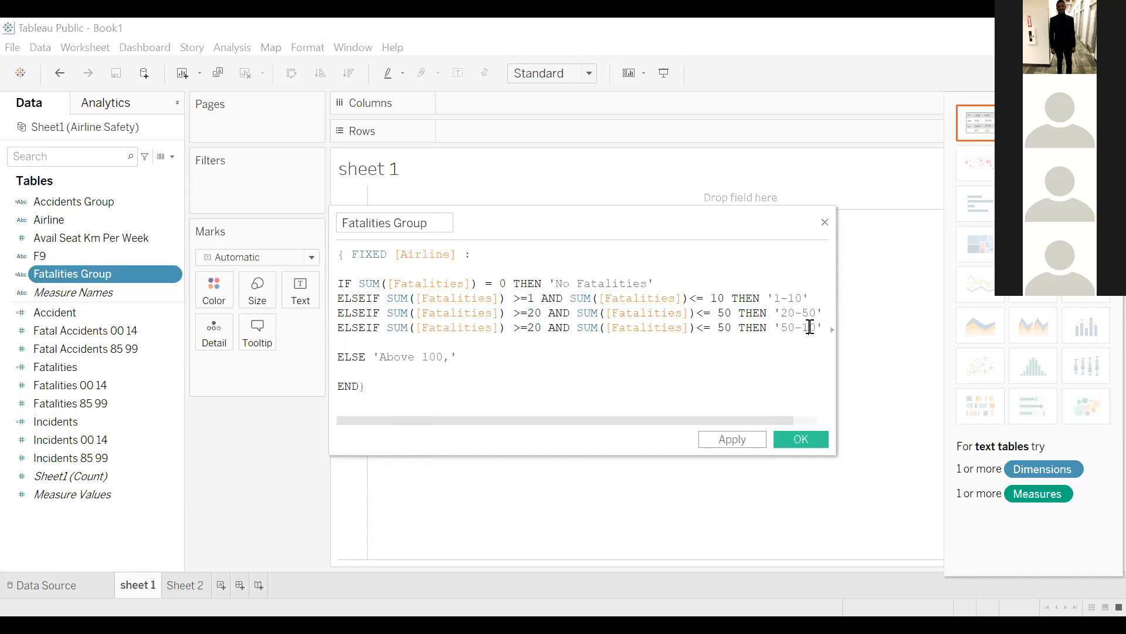
{"action": "type", "text": "0"}
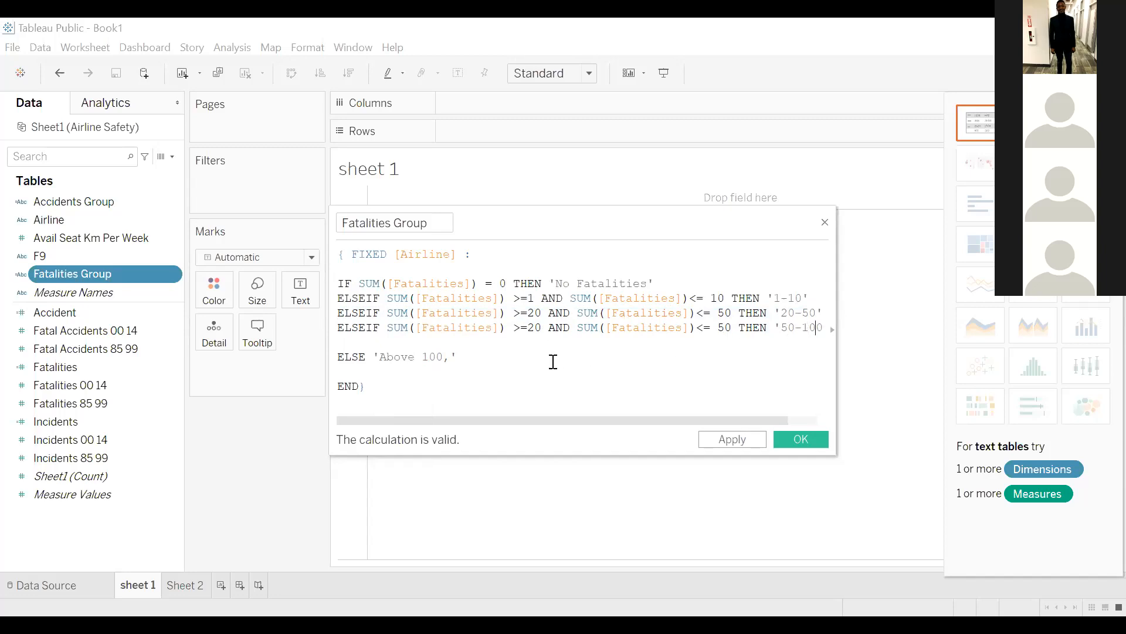
Step: Set the lower bound of the '50-100' condition to >=50 and save the Fatalities Group calculation
{"action": "left_click", "coordinate": [535, 334]}
{"action": "key", "text": "BackSpace"}
{"action": "type", "text": "5"}
{"action": "left_click", "coordinate": [822, 327]}
{"action": "type", "text": "'"}
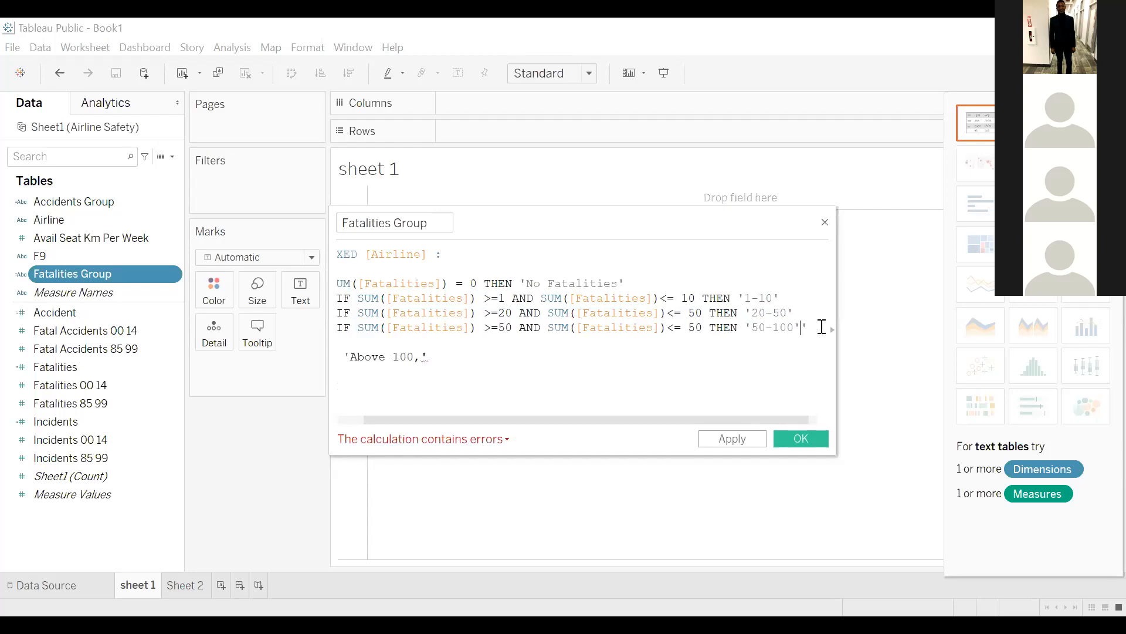
{"action": "key", "text": "BackSpace"}
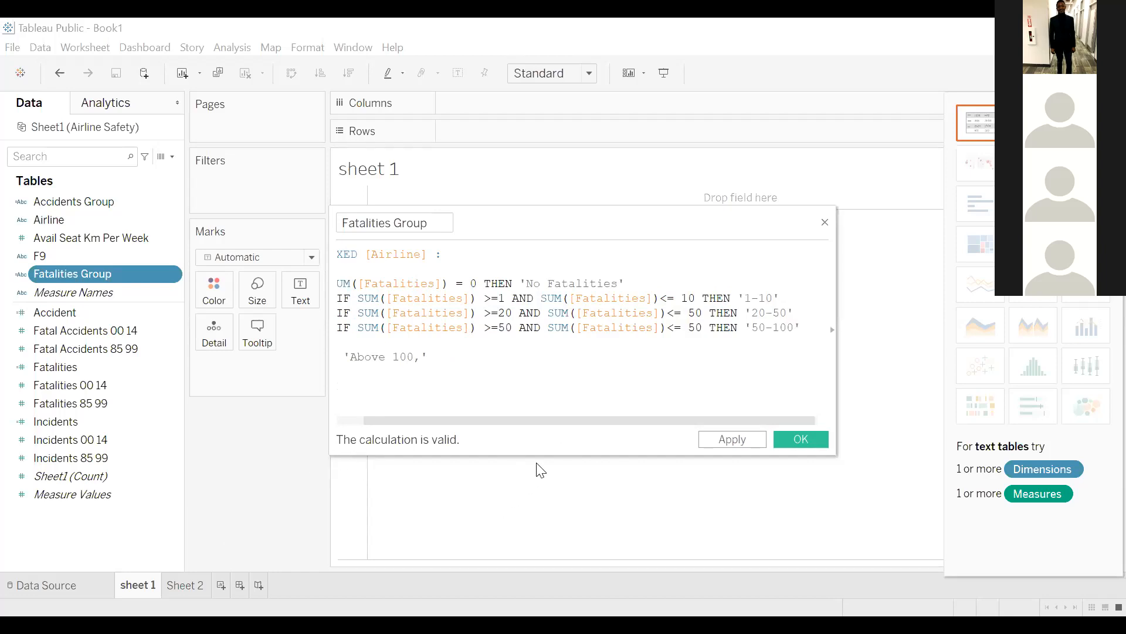
{"action": "left_click", "coordinate": [785, 438]}
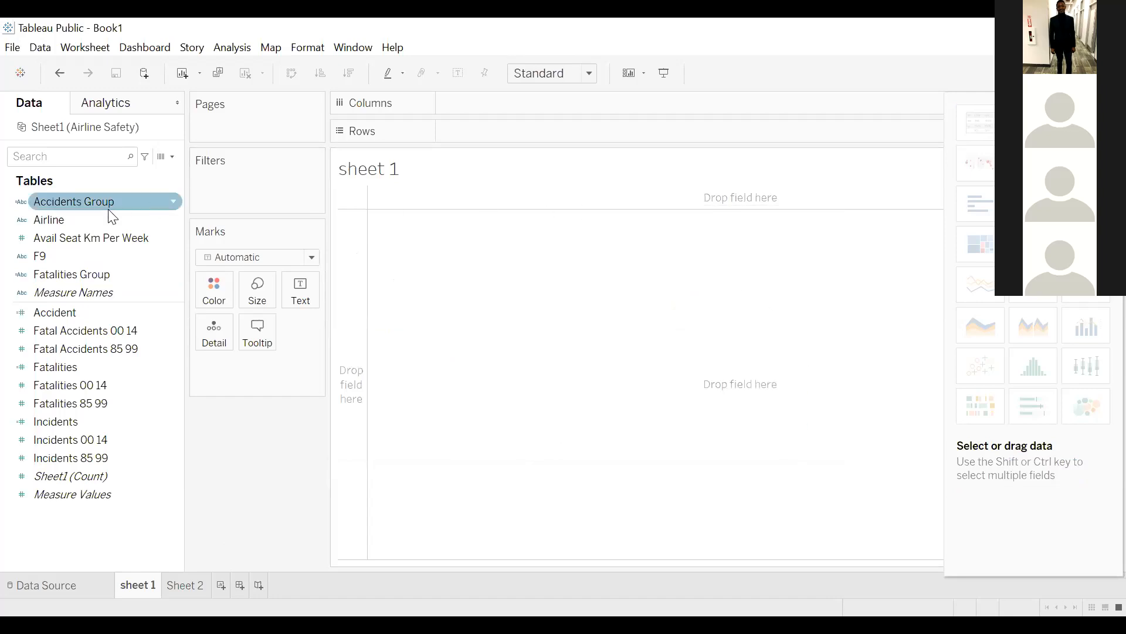
Step: List the Fatalities Group values as rows on sheet 1, and remove the field from the rows again
{"action": "left_click", "coordinate": [80, 275]}
{"action": "left_click_drag", "start_coordinate": [77, 273], "coordinate": [523, 139]}
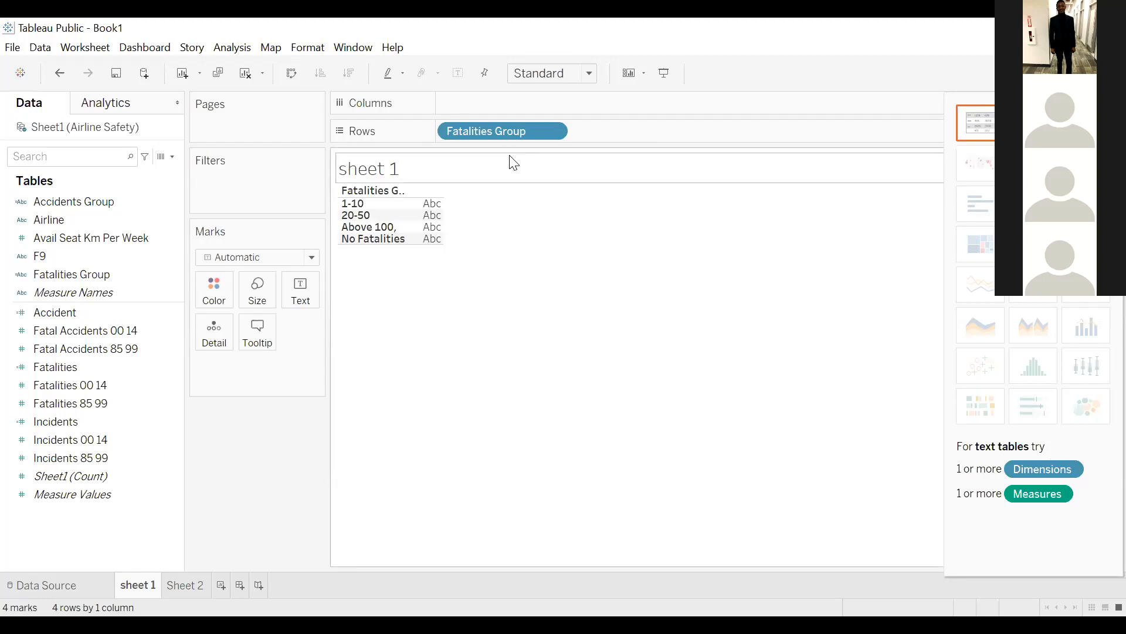
{"action": "left_click_drag", "start_coordinate": [523, 126], "coordinate": [281, 482]}
{"action": "left_click", "coordinate": [174, 239]}
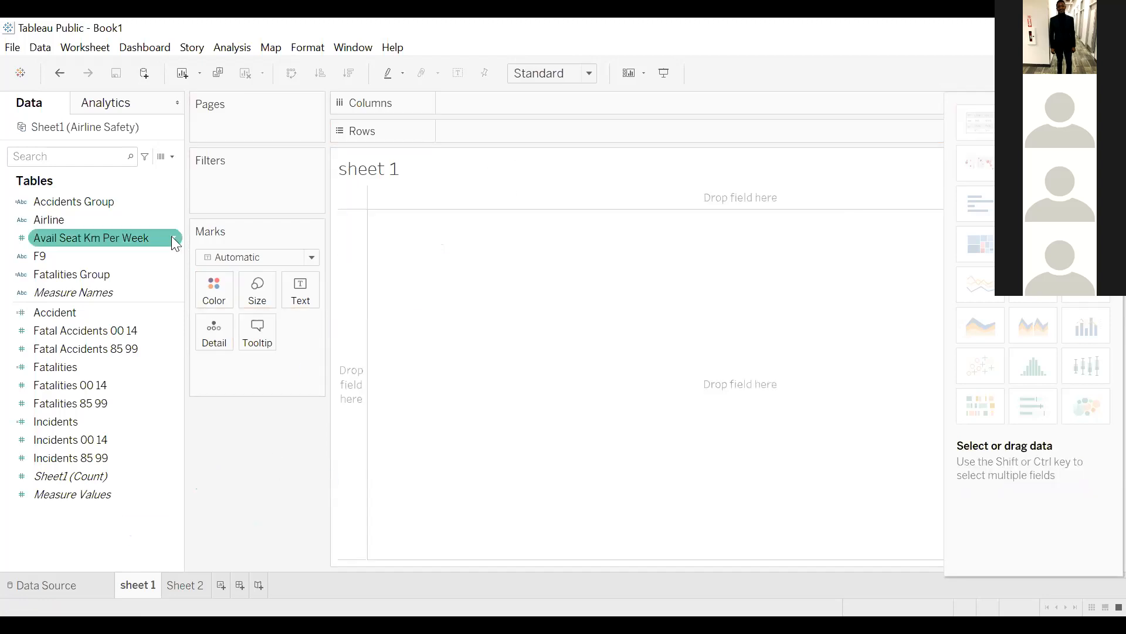
Step: Reopen the Fatalities Group calculation and widen its editor to examine the complete formula
{"action": "left_click", "coordinate": [154, 276]}
{"action": "right_click", "coordinate": [168, 276]}
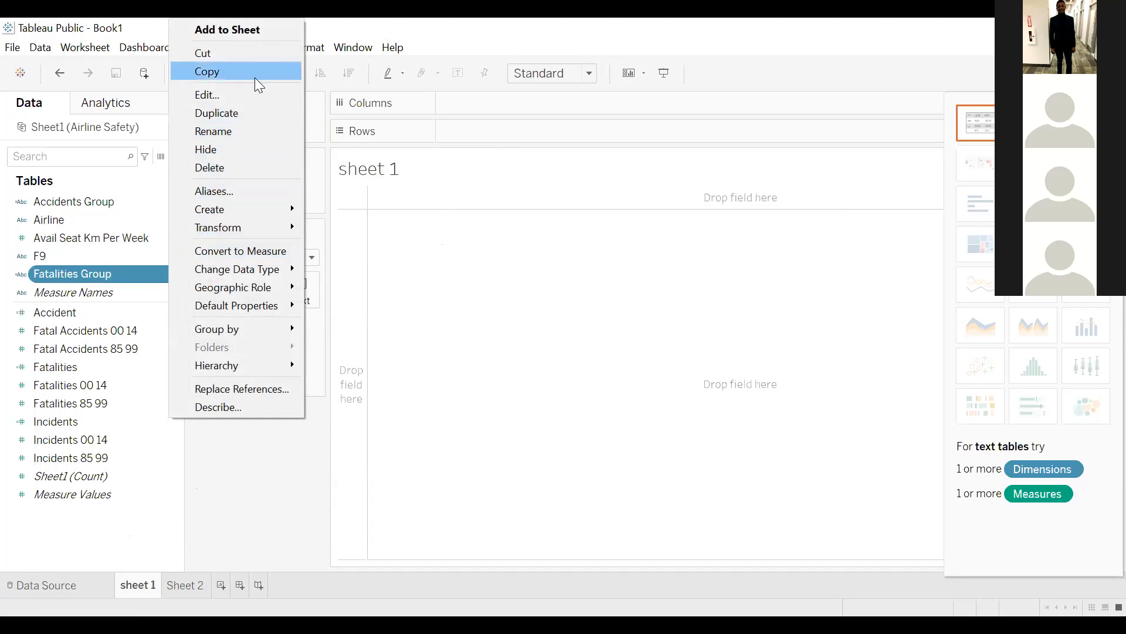
{"action": "left_click", "coordinate": [247, 93]}
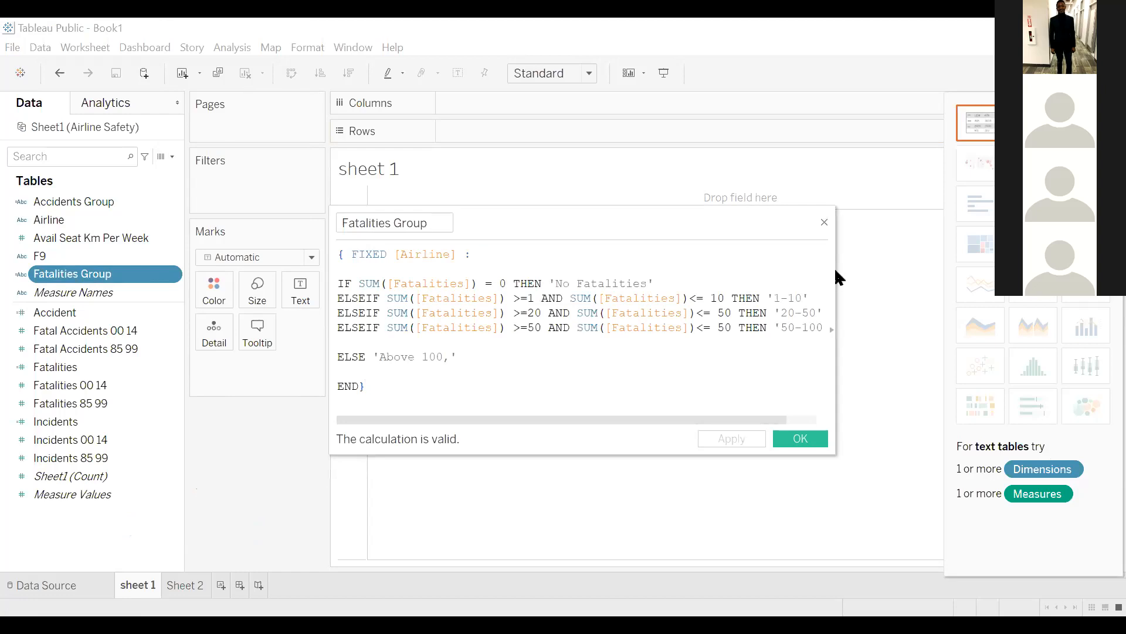
{"action": "left_click_drag", "start_coordinate": [836, 290], "coordinate": [942, 290]}
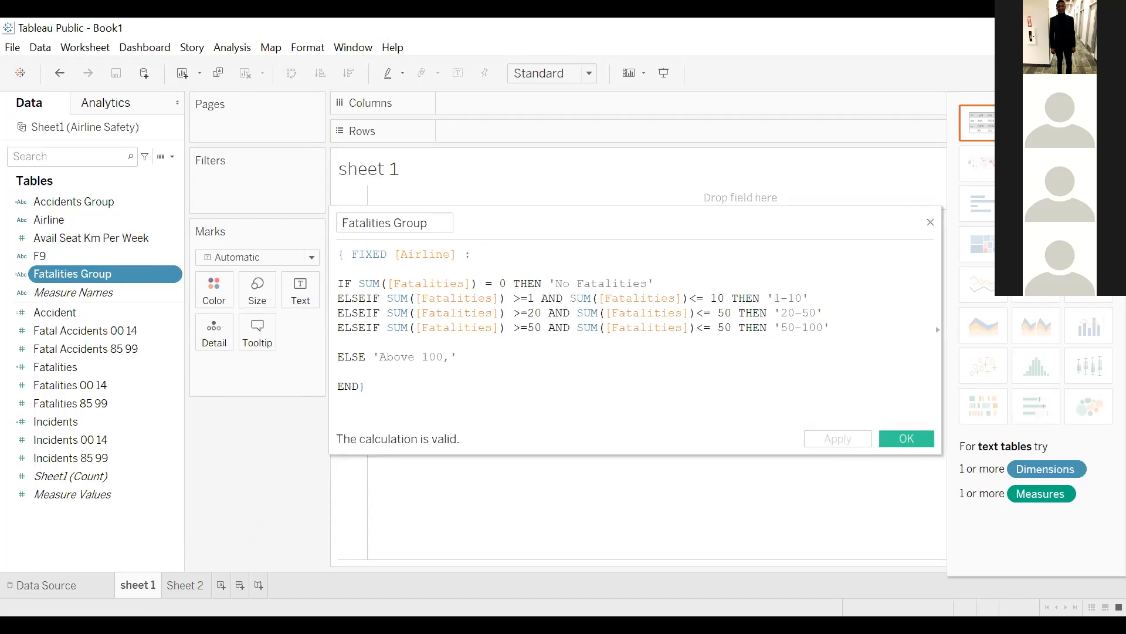
{"action": "left_click_drag", "start_coordinate": [1082, 74], "coordinate": [1019, 145]}
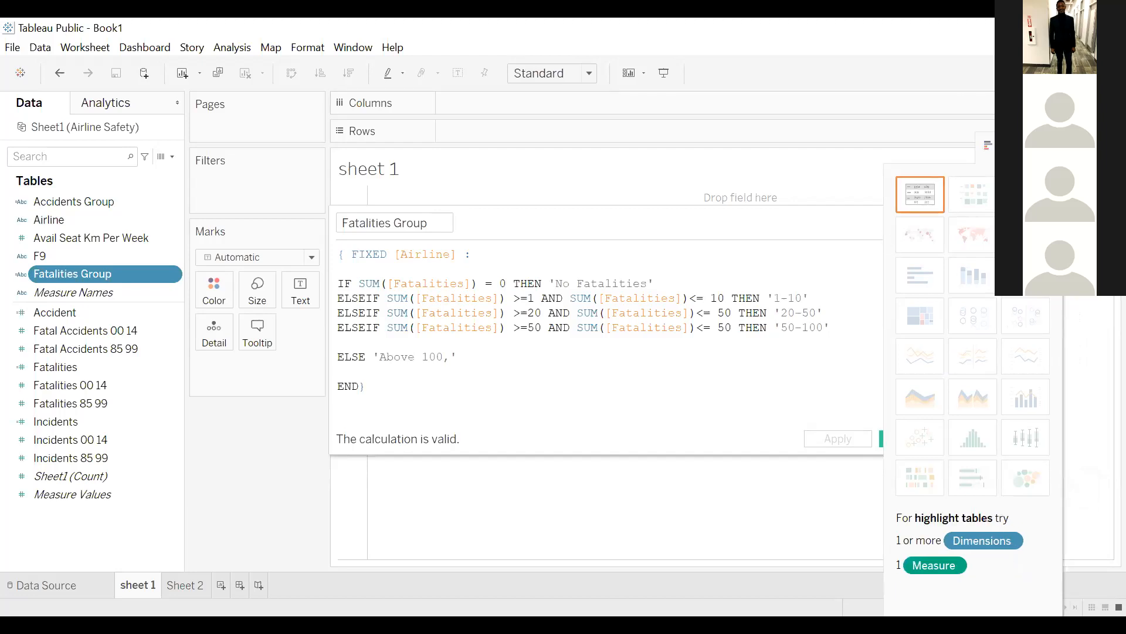
{"action": "left_click", "coordinate": [1019, 144]}
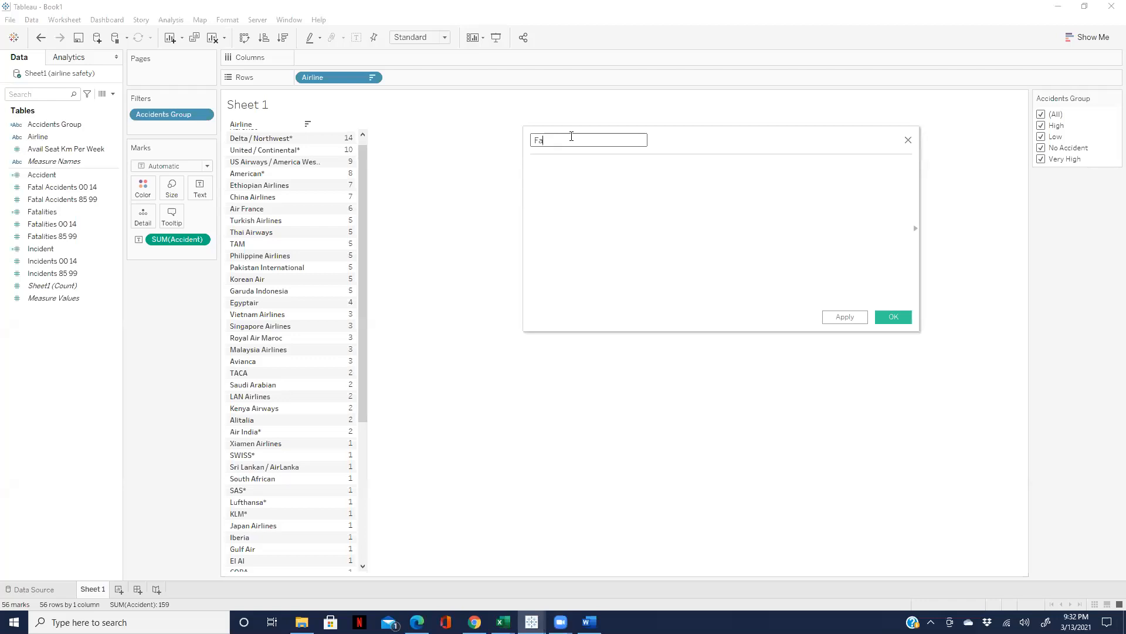
Step: Name the new calculated field Fatalities and begin its formula with IF [Fatalities] = 0
{"action": "type", "text": "talitis"}
{"action": "key", "text": "BackSpace"}
{"action": "type", "text": "es"}
{"action": "left_click", "coordinate": [579, 168]}
{"action": "type", "text": "if"}
{"action": "type", "text": "fa"}
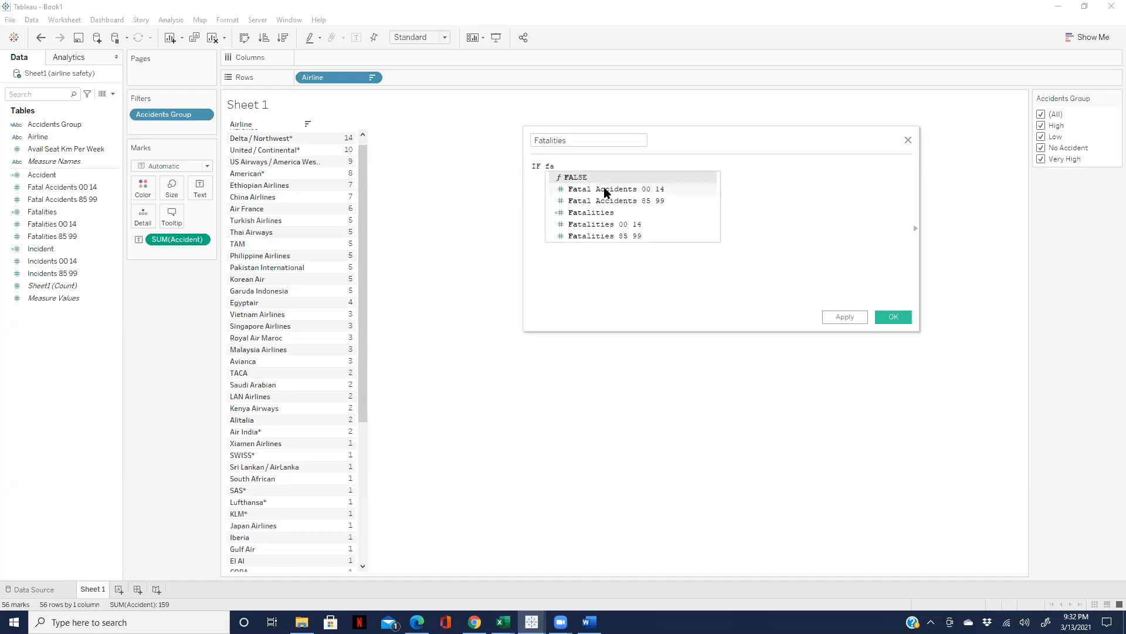
{"action": "left_click", "coordinate": [608, 212]}
{"action": "type", "text": "="}
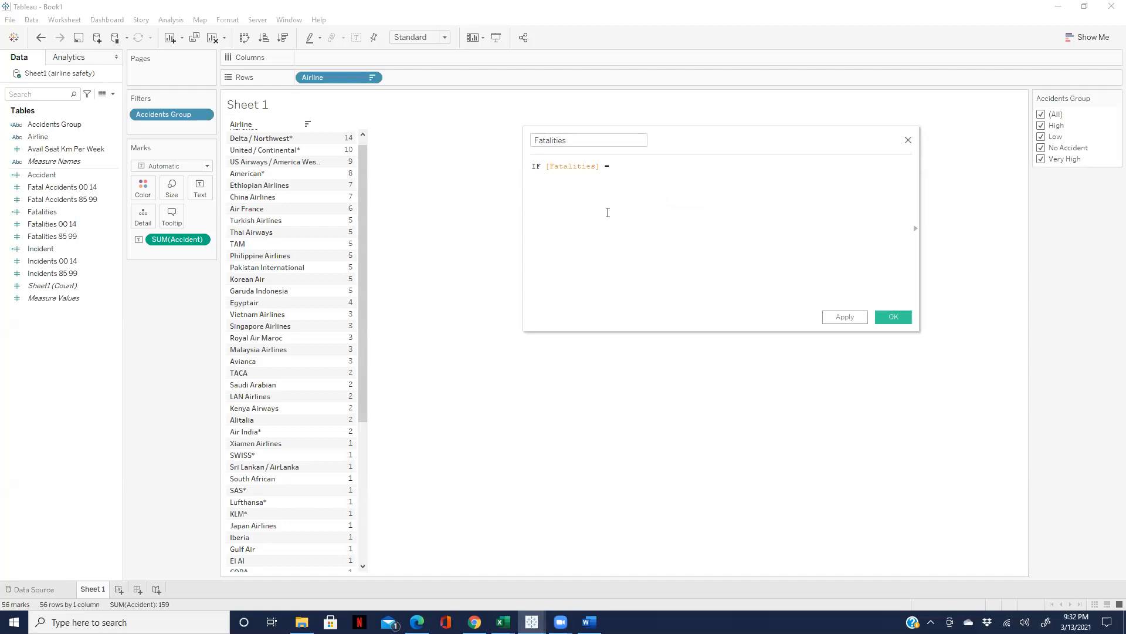
{"action": "type", "text": " 0"}
Step: Wrap [Fatalities] in Sum() and make the zero condition return 'No Fatalities'
{"action": "left_click", "coordinate": [547, 167]}
{"action": "type", "text": "Sum("}
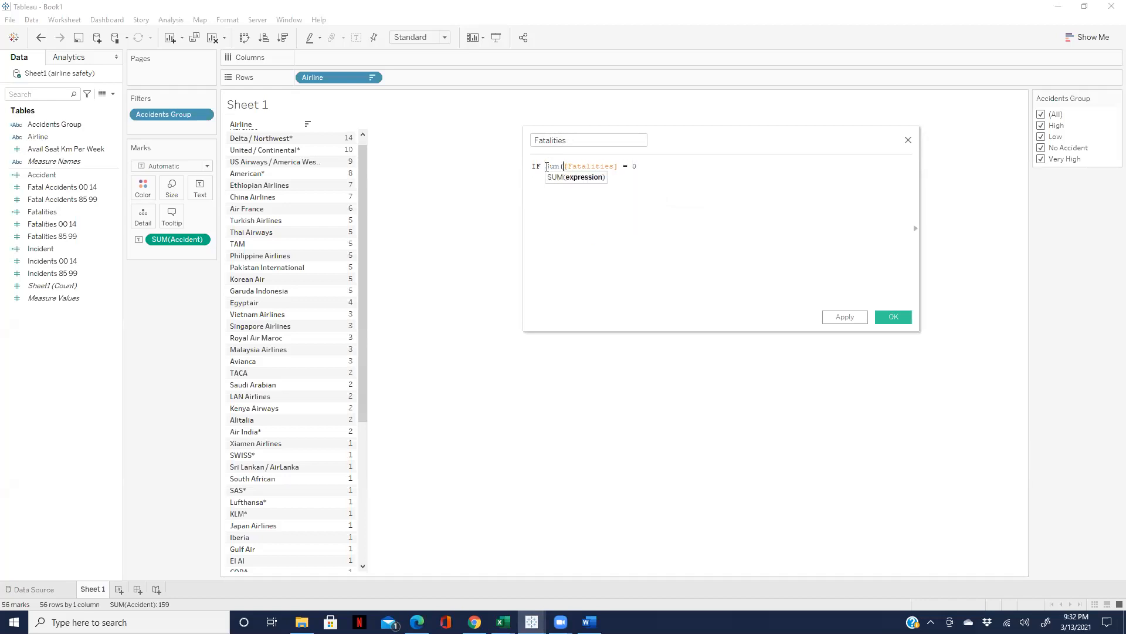
{"action": "left_click", "coordinate": [620, 167]}
{"action": "type", "text": ") = 0 The"}
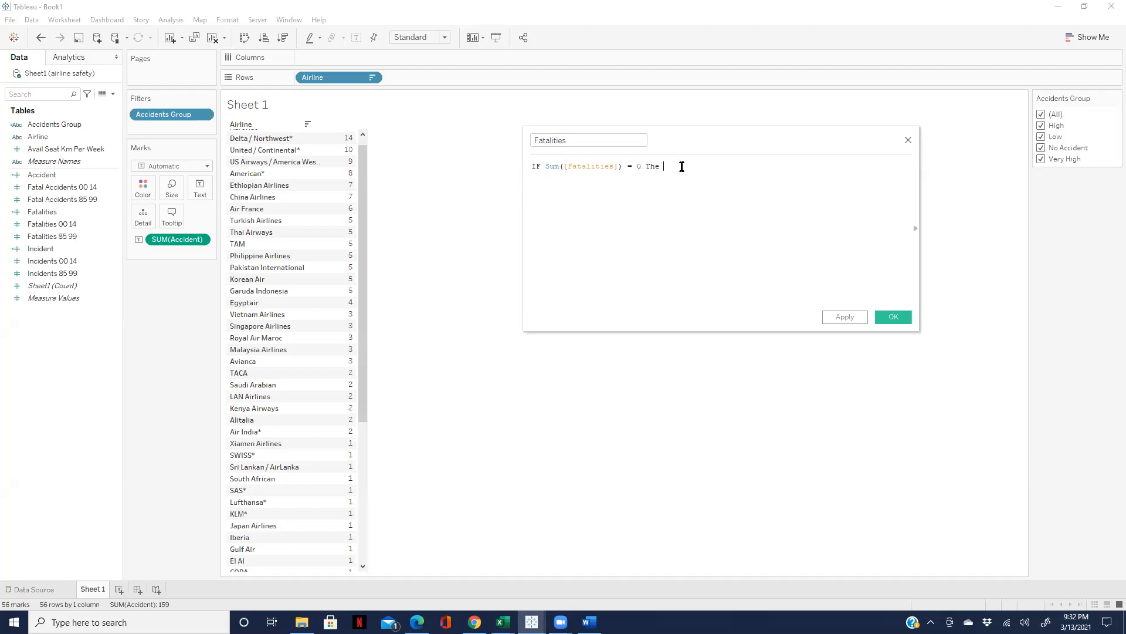
{"action": "key", "text": "Return"}
{"action": "type", "text": "'No Fatalities'"}
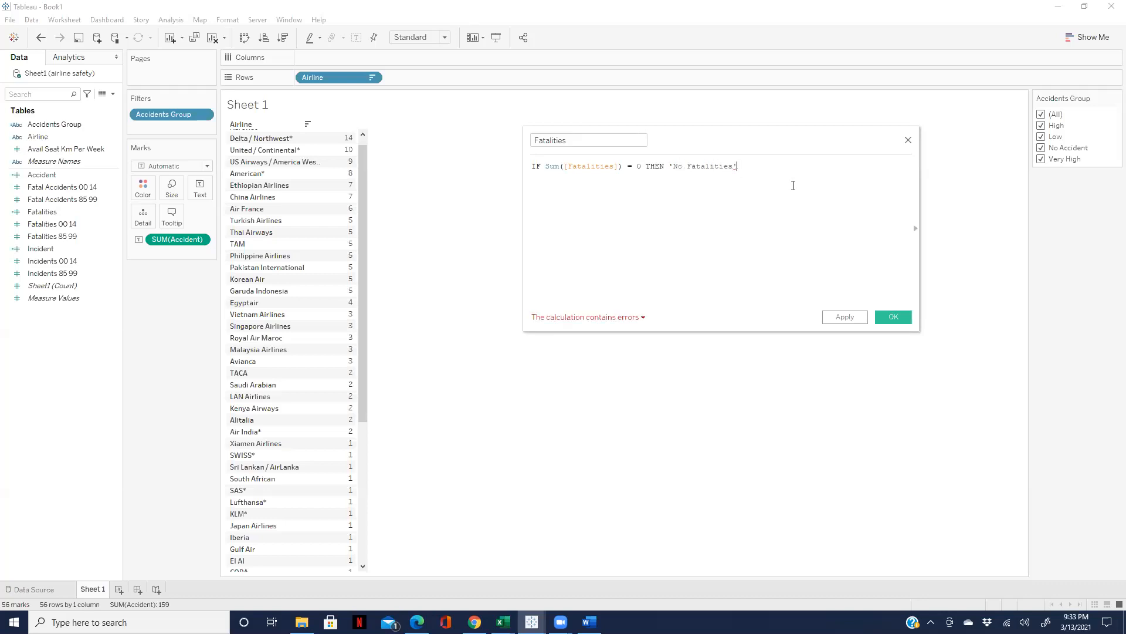
Step: Close the formula with END a few lines below, and bring up the Fatalities ranges in the Jira PM workbook in Excel
{"action": "key", "text": "Return"}
{"action": "type", "text": "END"}
{"action": "mouse_move", "coordinate": [504, 622]}
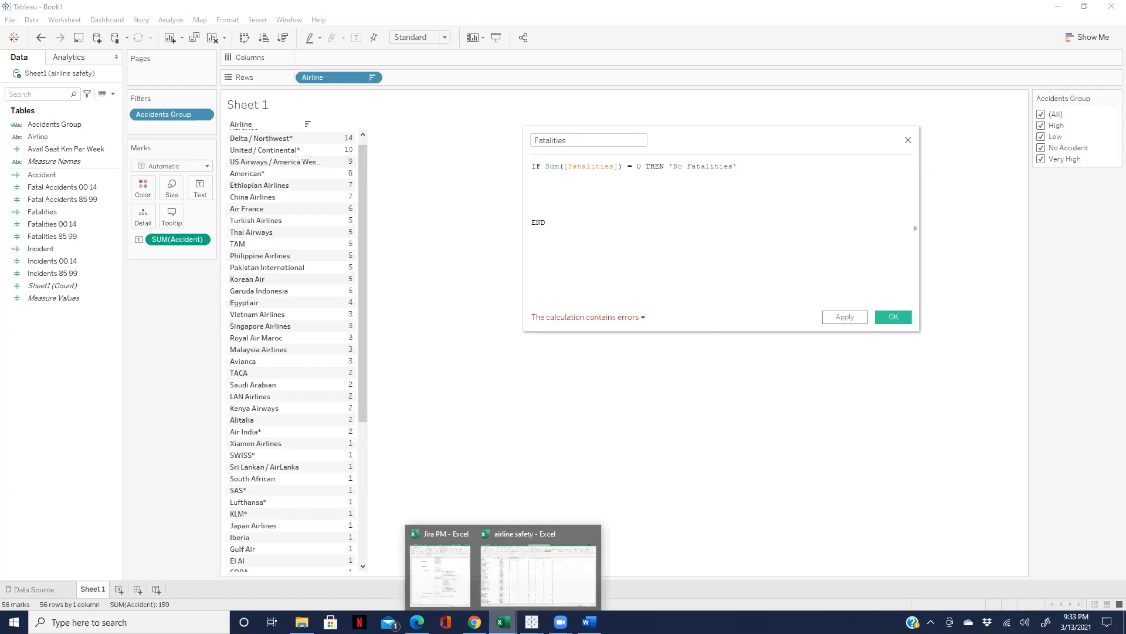
{"action": "left_click", "coordinate": [448, 572]}
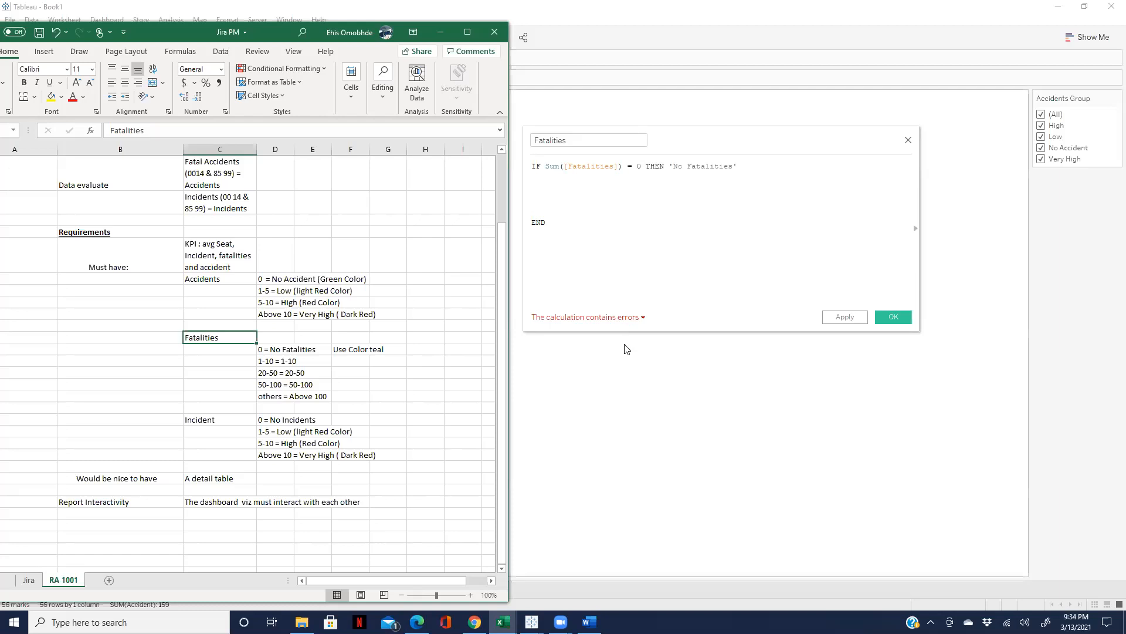
Step: Return to the Tableau calculation editor and start an ELSEIF line below the 'No Fatalities' condition
{"action": "left_click", "coordinate": [762, 170]}
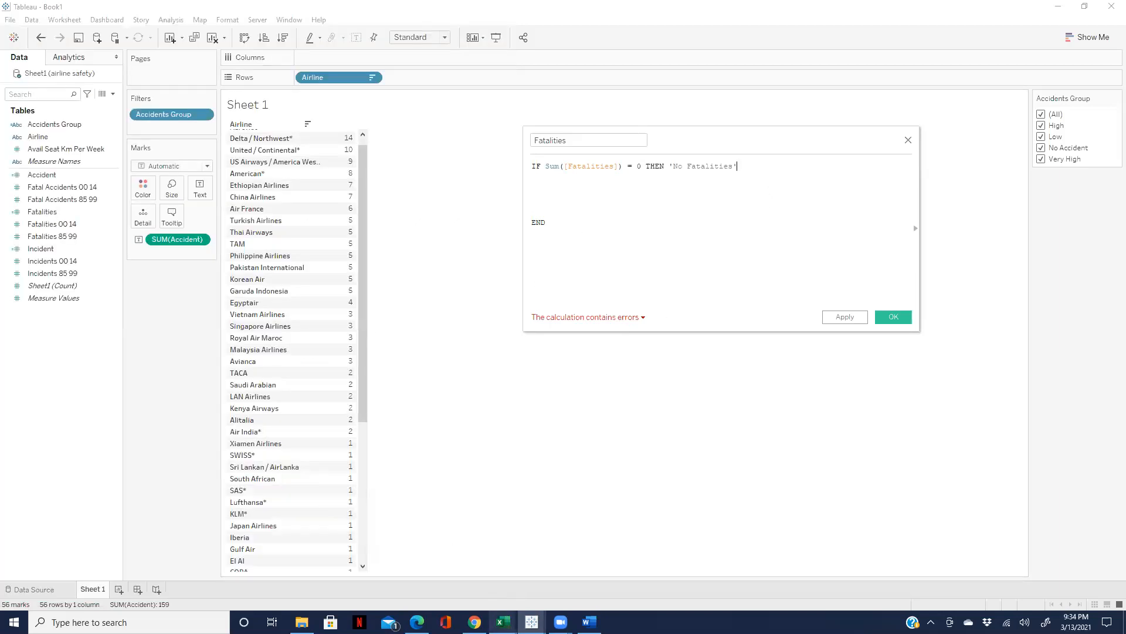
{"action": "left_click", "coordinate": [503, 622]}
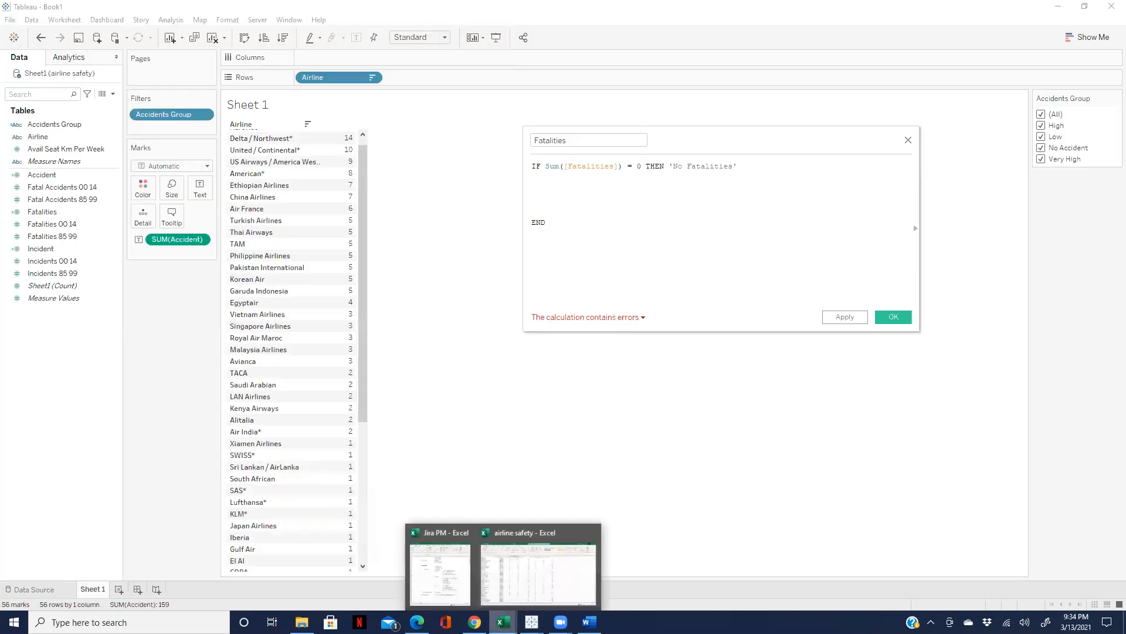
{"action": "left_click", "coordinate": [594, 426]}
{"action": "left_click", "coordinate": [762, 166]}
{"action": "key", "text": "Return"}
{"action": "type", "text": "if"}
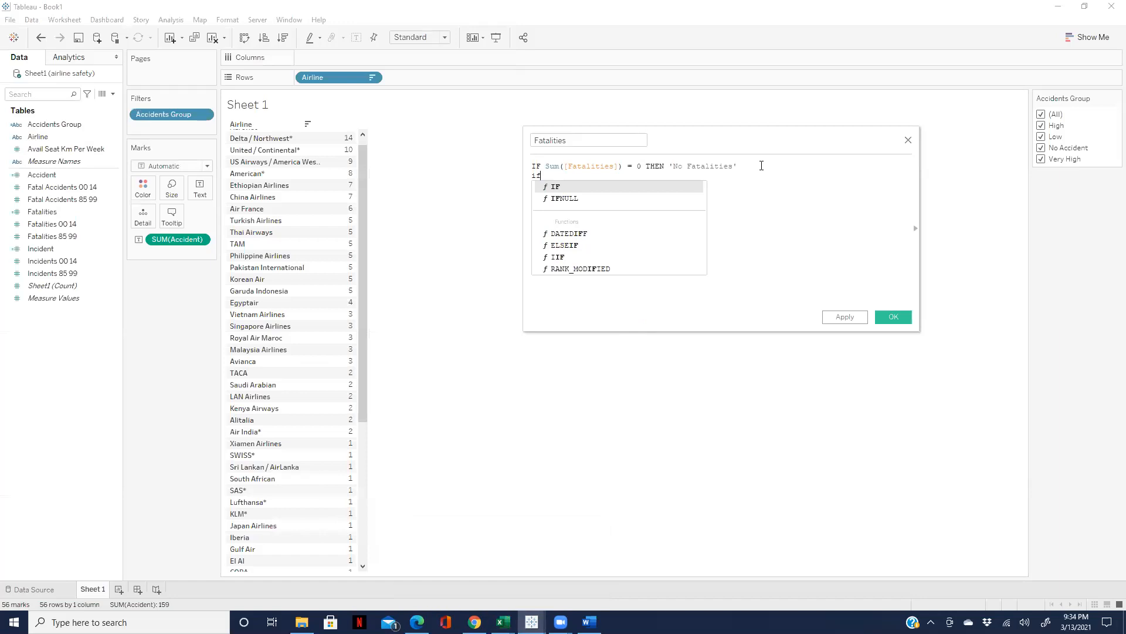
{"action": "key", "text": "BackSpace"}
{"action": "key", "text": "BackSpace"}
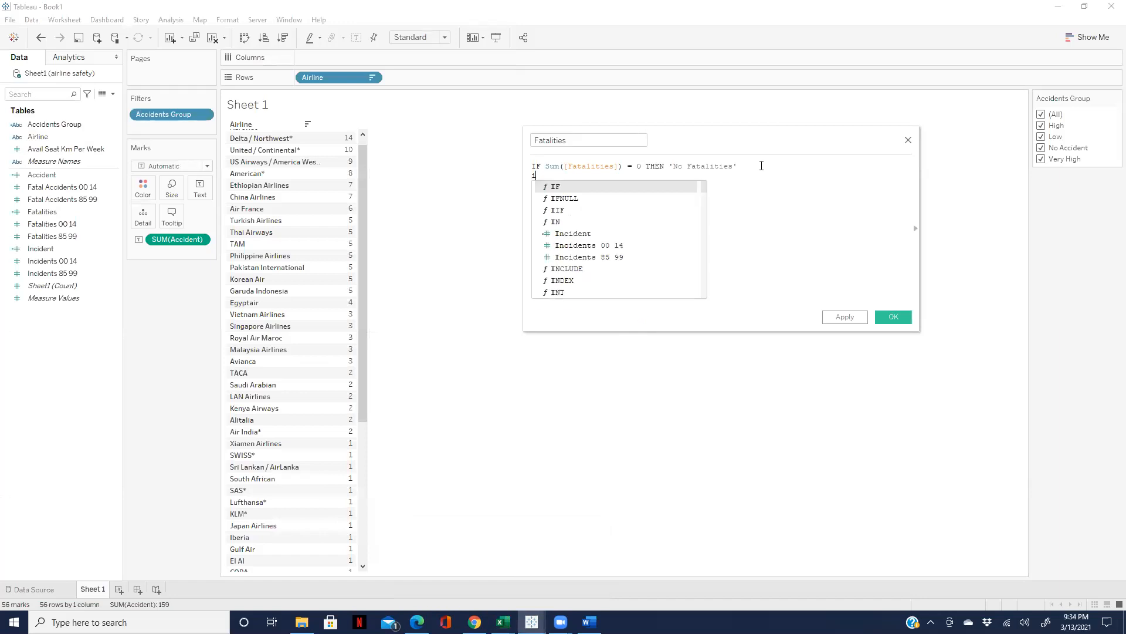
{"action": "type", "text": "E"}
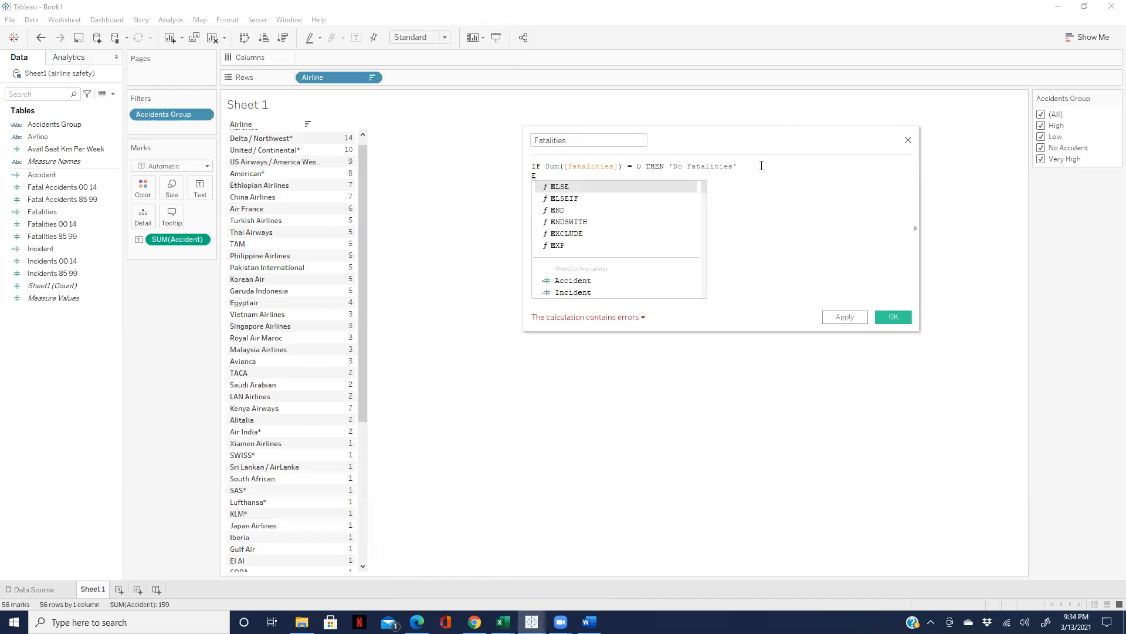
{"action": "double_click", "coordinate": [566, 197]}
Step: Give the ELSEIF line the lower-limit condition SUM([Fatalities]) > 20
{"action": "type", "text": "sum"}
{"action": "key", "text": "Return"}
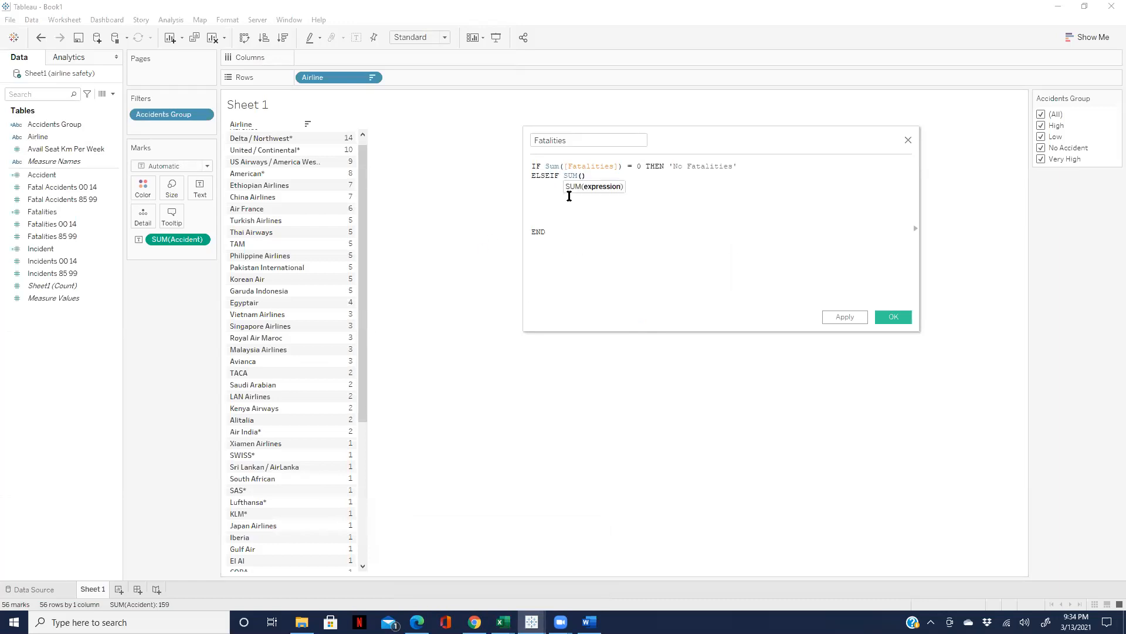
{"action": "type", "text": "fa"}
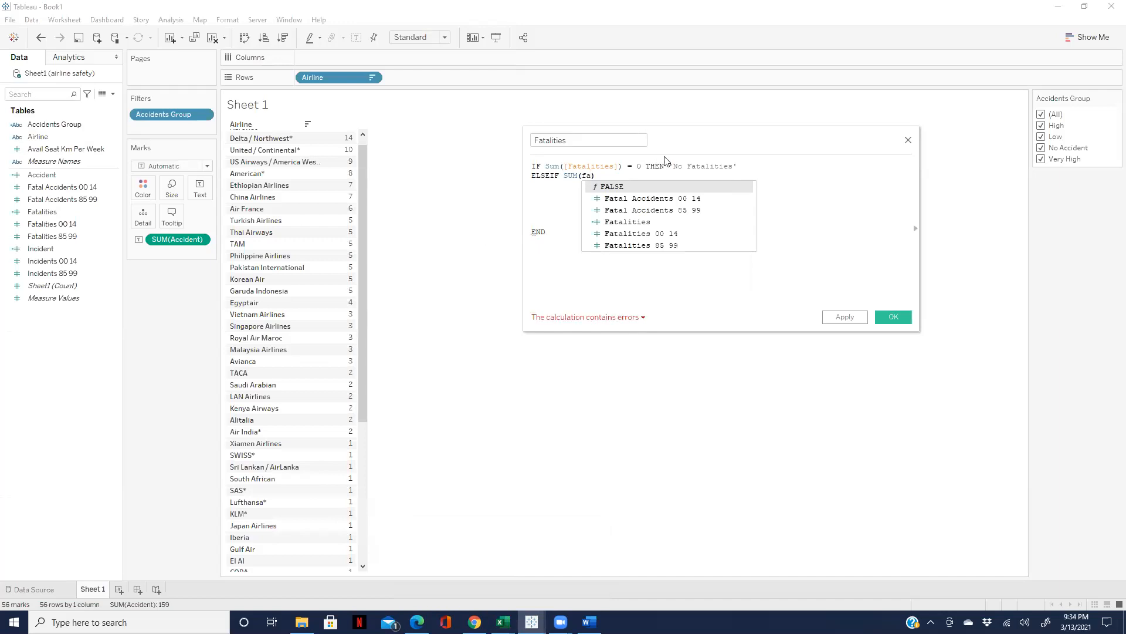
{"action": "left_click", "coordinate": [642, 221]}
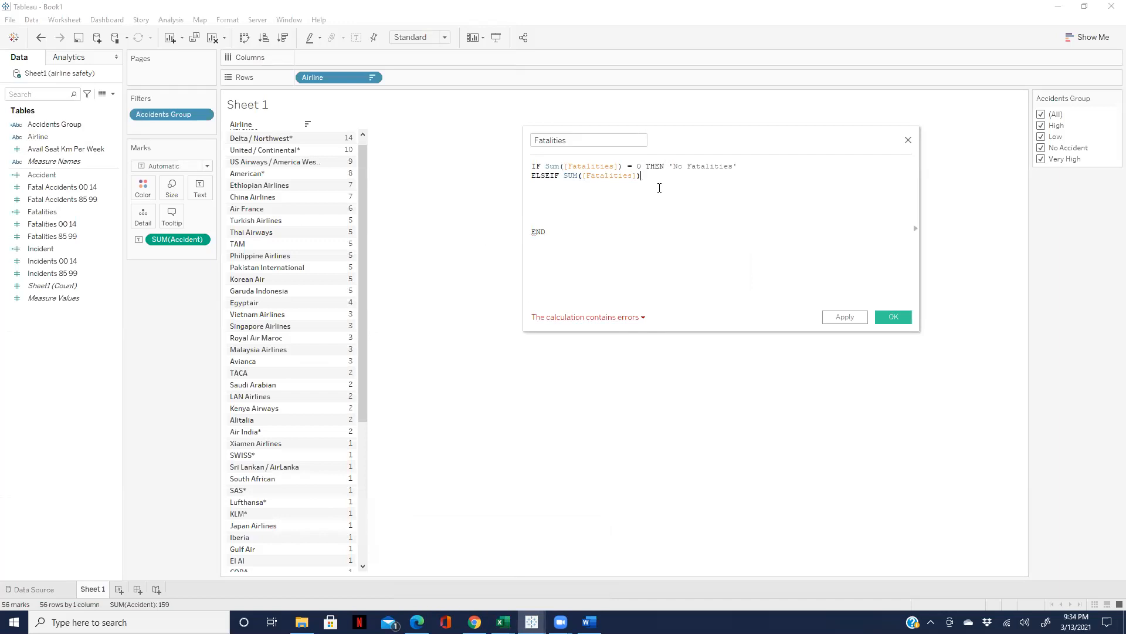
{"action": "type", "text": ">20"}
{"action": "key", "text": "Left"}
{"action": "key", "text": "BackSpace"}
{"action": "key", "text": "Right"}
Step: Extend the ELSEIF condition with AND and a second SUM([Fatalities]) expression
{"action": "type", "text": "an"}
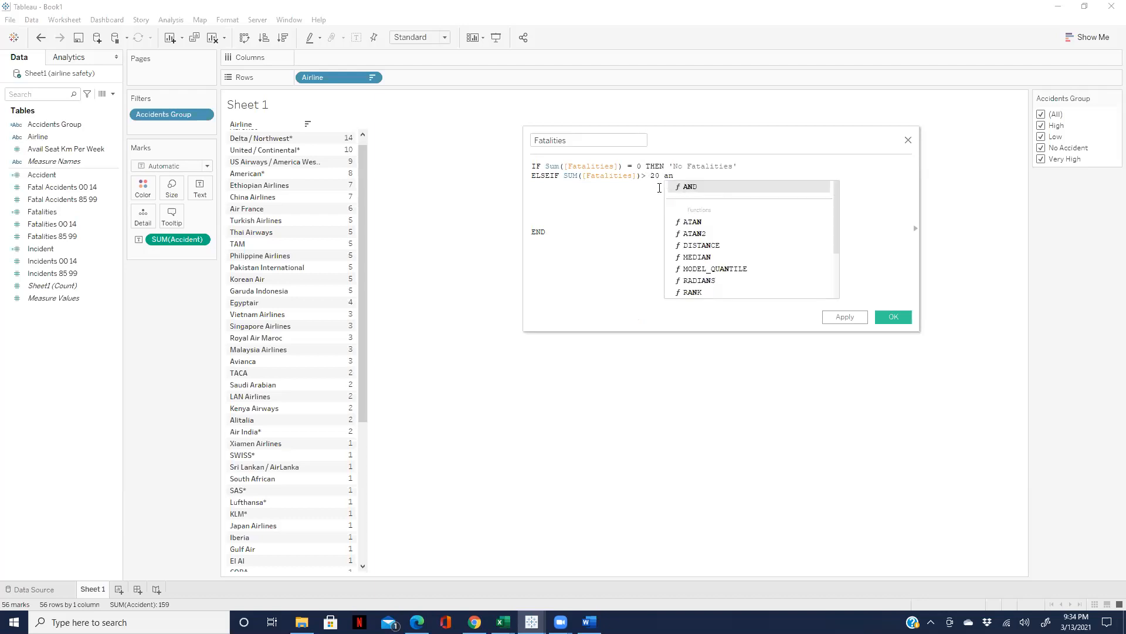
{"action": "key", "text": "Return"}
{"action": "type", "text": "sum"}
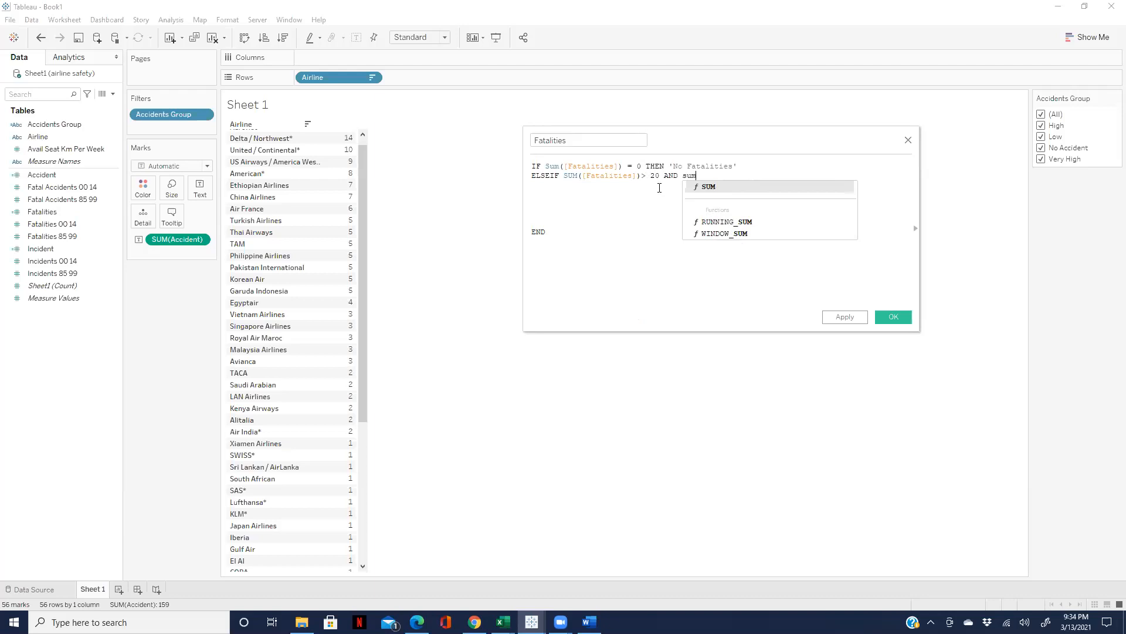
{"action": "key", "text": "Return"}
{"action": "type", "text": "fa"}
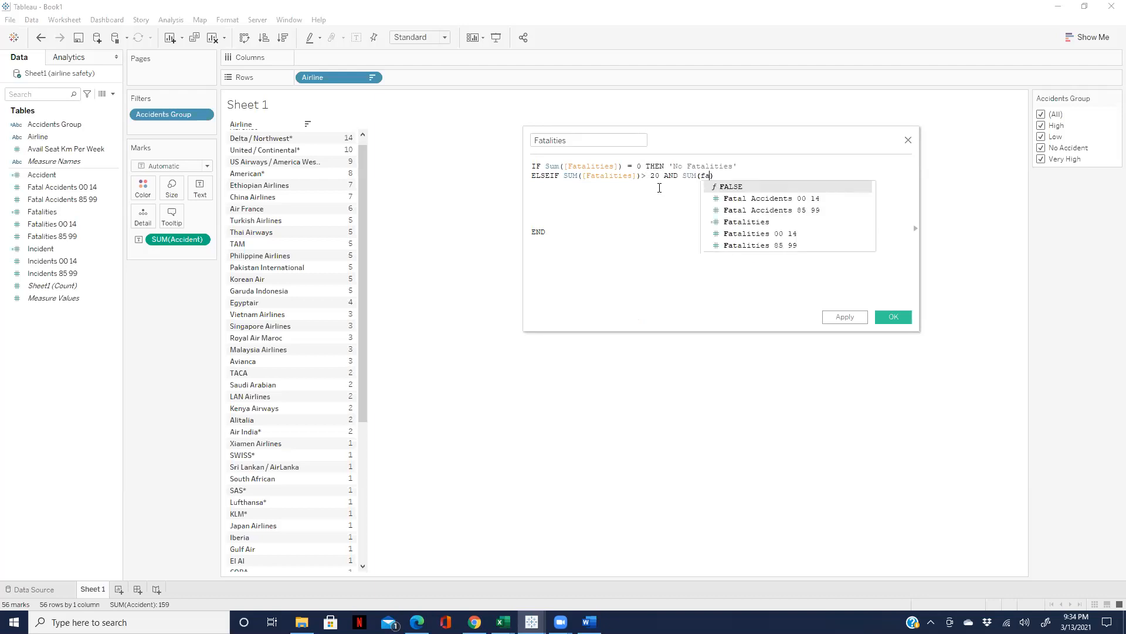
{"action": "type", "text": "ta"}
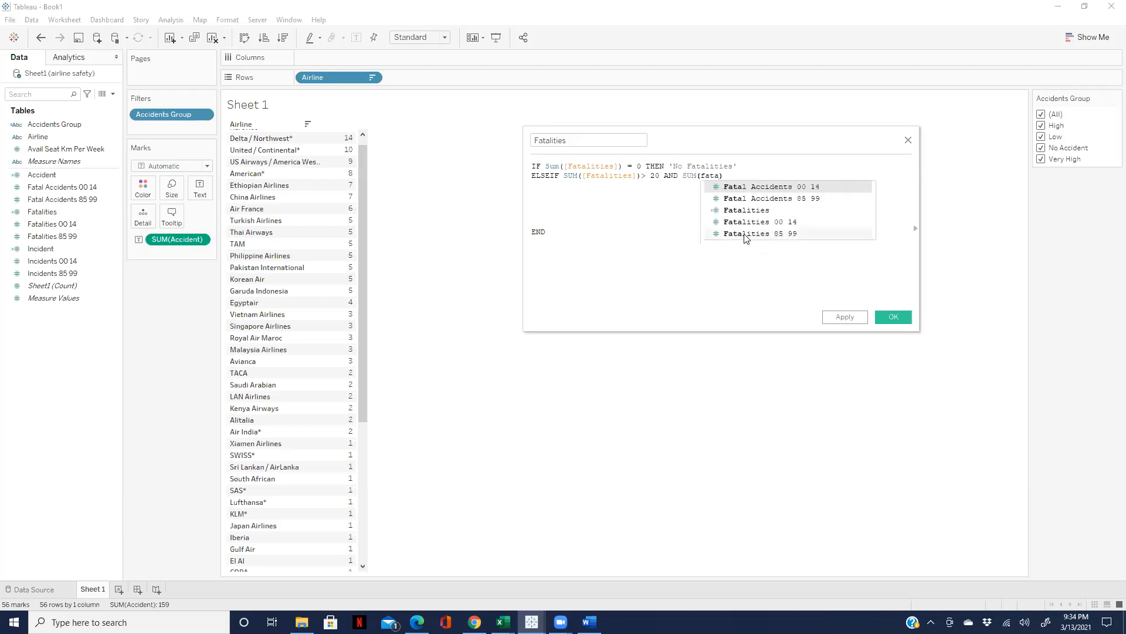
{"action": "left_click", "coordinate": [747, 210]}
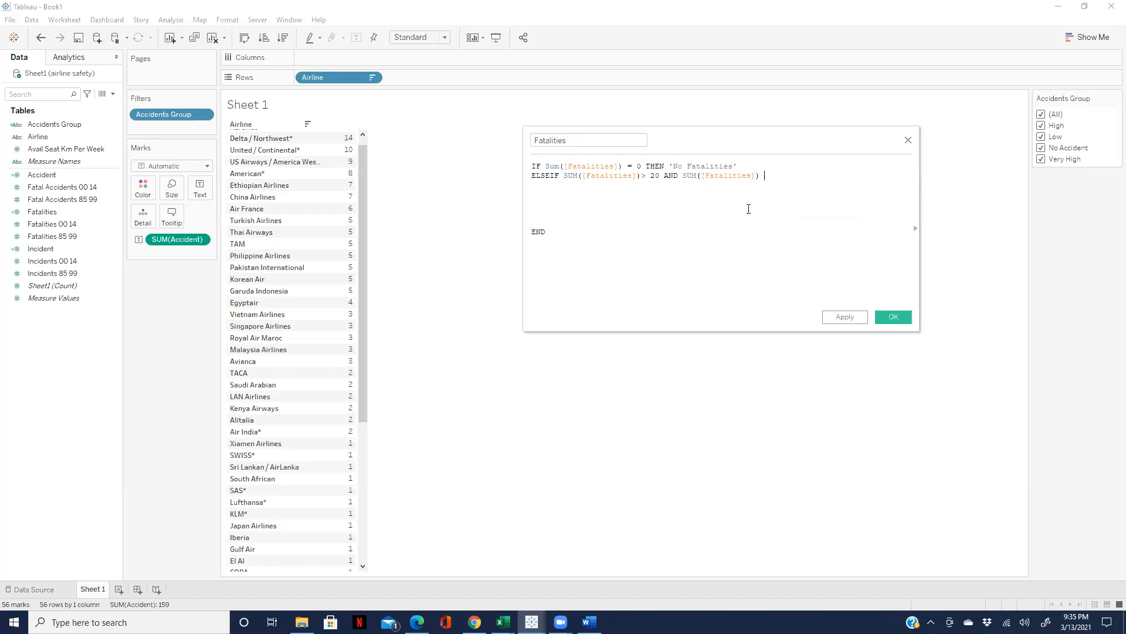
Step: Complete the second comparison as < 50, make the branch return '20-50', and add a line break after it
{"action": "type", "text": "< 50 THEN"}
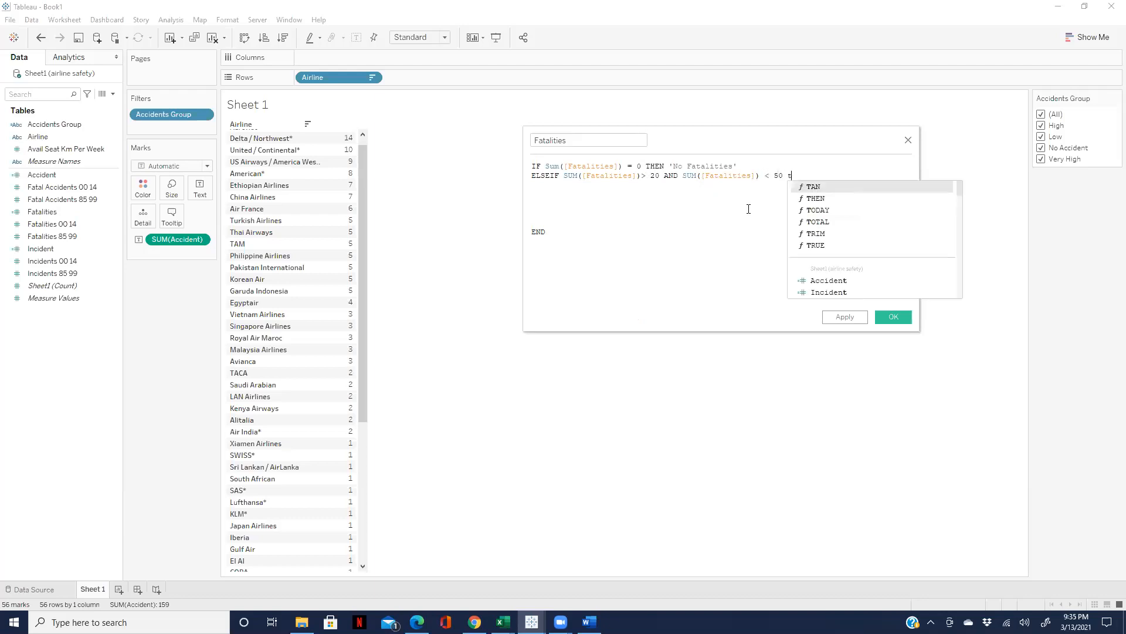
{"action": "type", "text": " 20"}
{"action": "key", "text": "BackSpace"}
{"action": "key", "text": "BackSpace"}
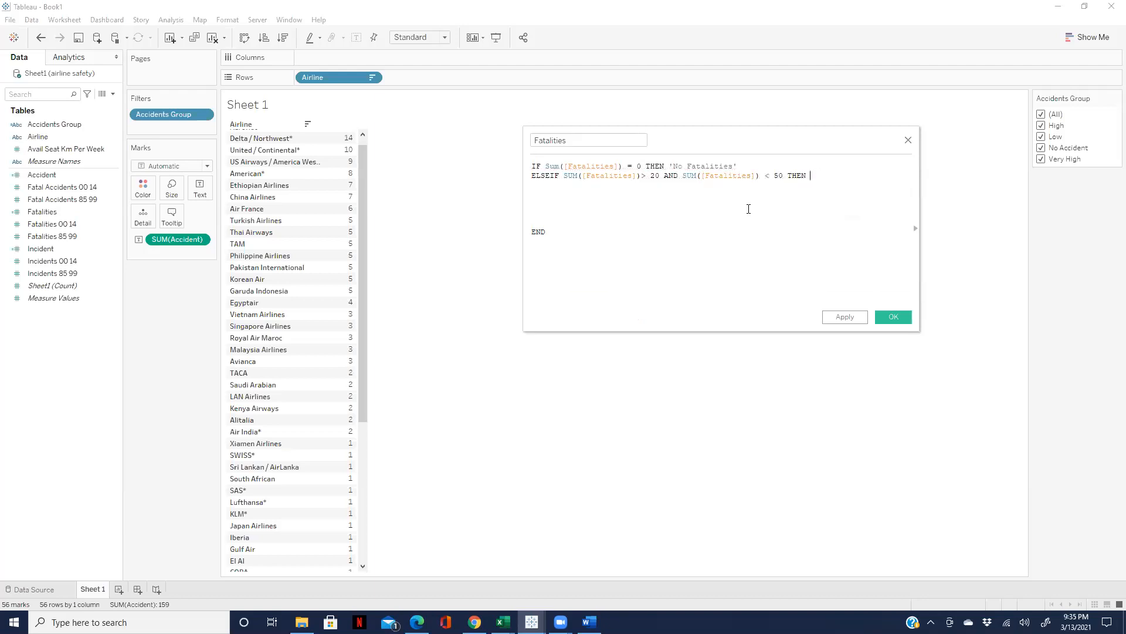
{"action": "type", "text": "'20-50'"}
{"action": "key", "text": "Return"}
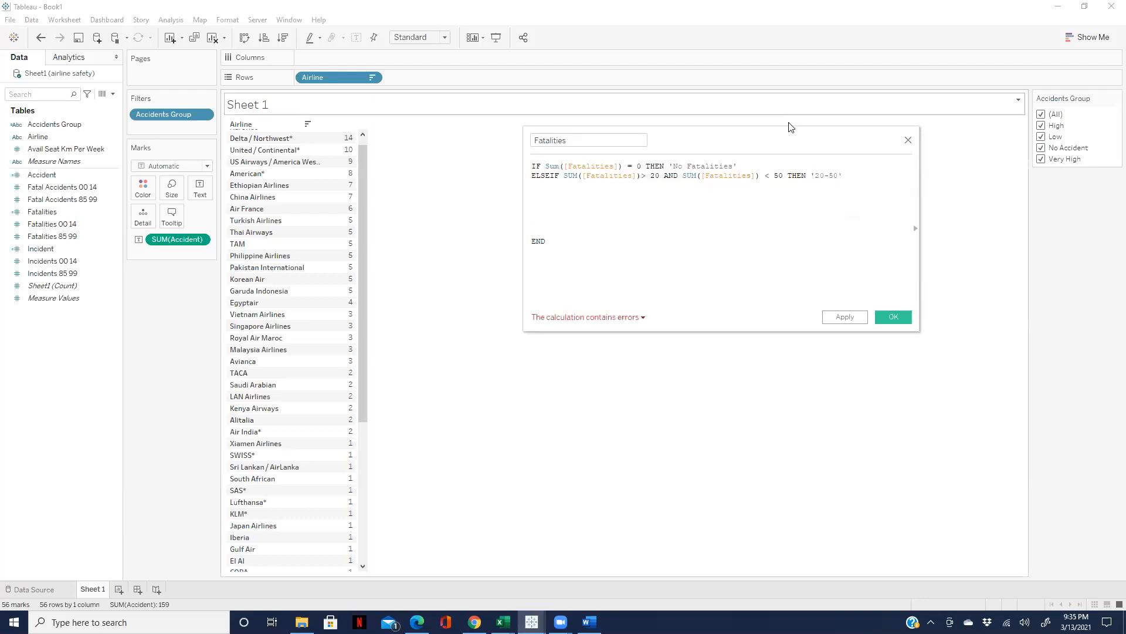
Step: Copy the '20-50' ELSEIF line, check the calculation error, and rename the calculated field Fatalities Grouping
{"action": "left_click_drag", "start_coordinate": [848, 175], "coordinate": [532, 176]}
{"action": "key", "text": "ctrl+c"}
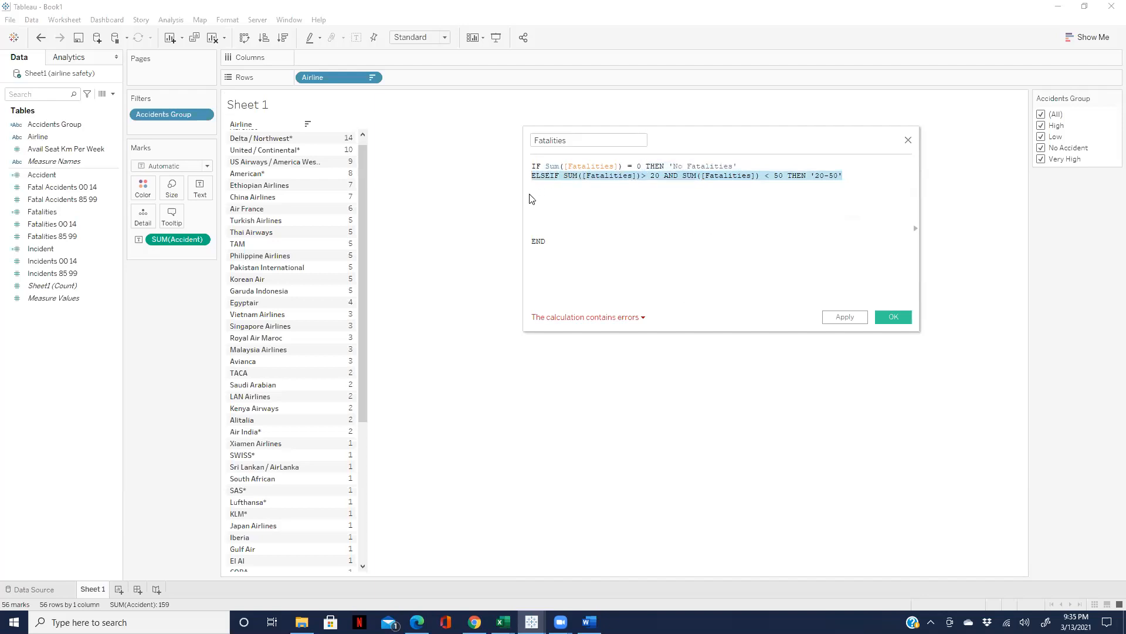
{"action": "left_click", "coordinate": [542, 191]}
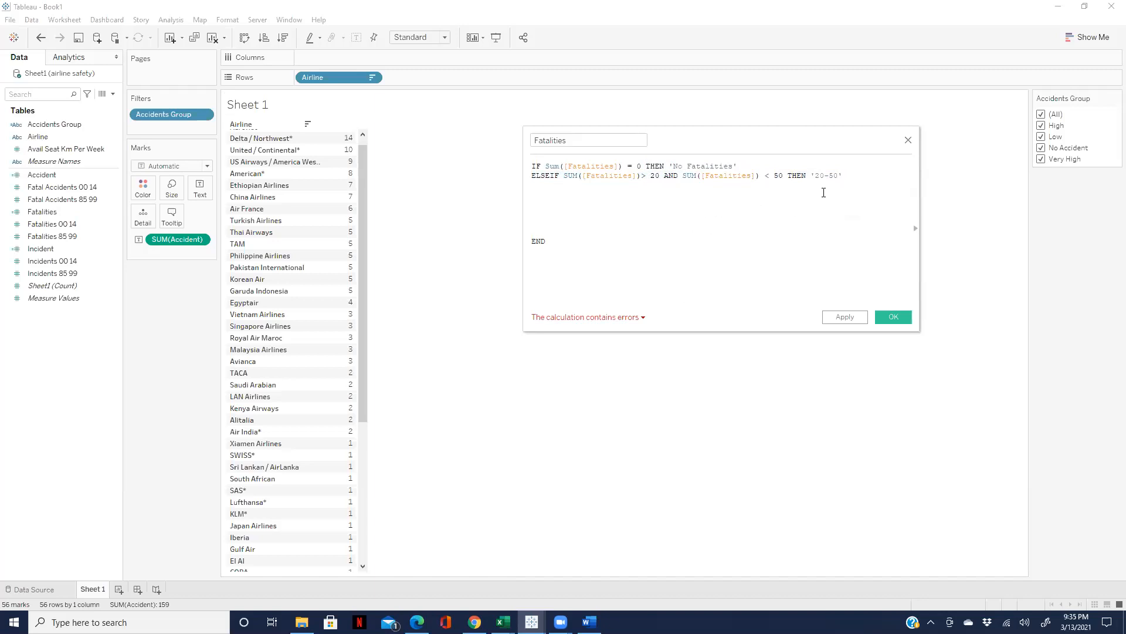
{"action": "left_click", "coordinate": [616, 317]}
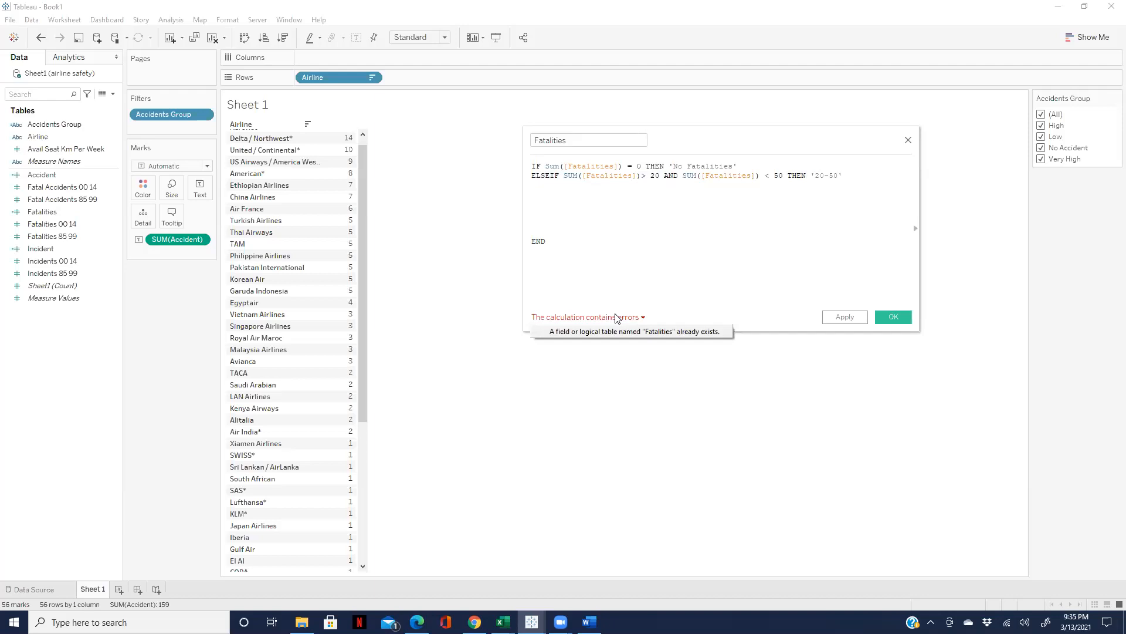
{"action": "left_click", "coordinate": [571, 141]}
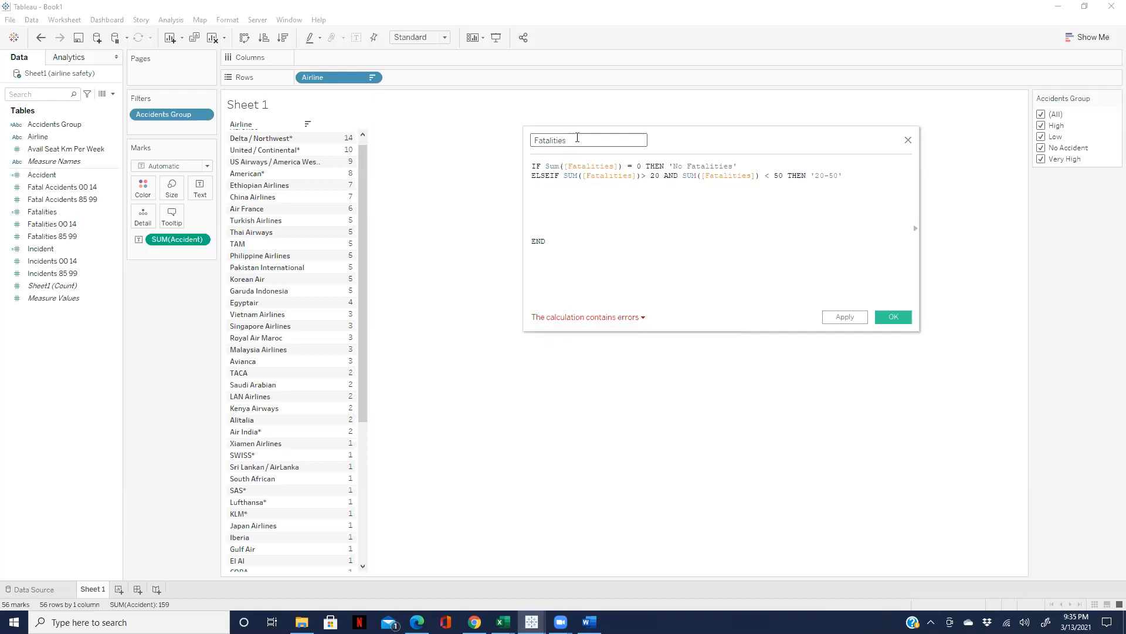
{"action": "type", "text": "Grouping"}
Step: Paste the copied ELSEIF line below the '20-50' branch and change its limits to > 50 and < 100
{"action": "left_click", "coordinate": [865, 176]}
{"action": "key", "text": "Return"}
{"action": "key", "text": "ctrl+v"}
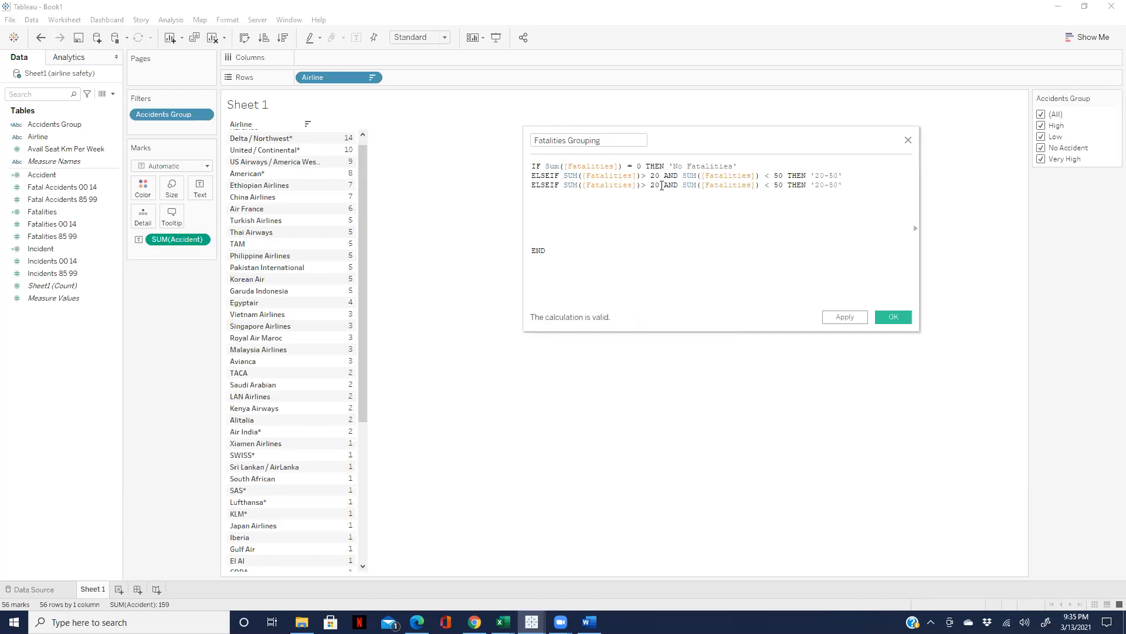
{"action": "key", "text": "BackSpace"}
{"action": "key", "text": "BackSpace"}
{"action": "type", "text": "50"}
{"action": "double_click", "coordinate": [782, 185]}
{"action": "key", "text": "BackSpace"}
{"action": "type", "text": "100"}
Step: Change the text returned by the last ELSEIF branch to '50-100'
{"action": "double_click", "coordinate": [827, 185]}
{"action": "type", "text": "50"}
{"action": "key", "text": "Right"}
{"action": "type", "text": "0"}
{"action": "key", "text": "Right"}
{"action": "key", "text": "BackSpace"}
{"action": "key", "text": "BackSpace"}
{"action": "type", "text": "10"}
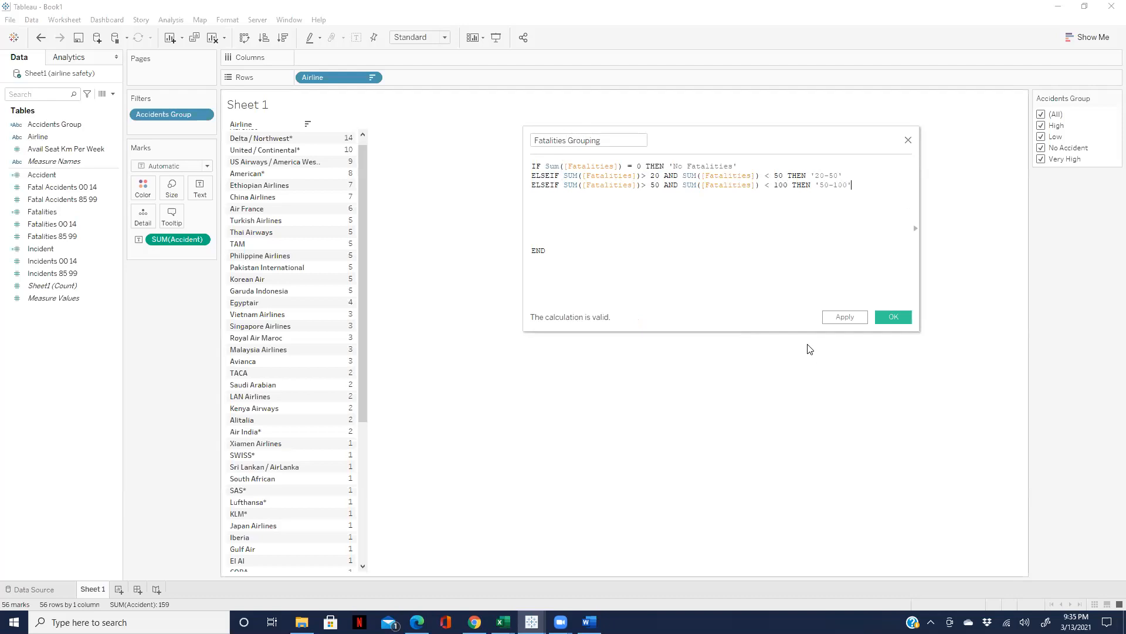
{"action": "left_click", "coordinate": [852, 184]}
Step: Check the fatalities ranges in the Jira PM workbook, then paste the copied ELSEIF line directly below the 'No Fatalities' condition
{"action": "mouse_move", "coordinate": [504, 622]}
{"action": "left_click", "coordinate": [450, 572]}
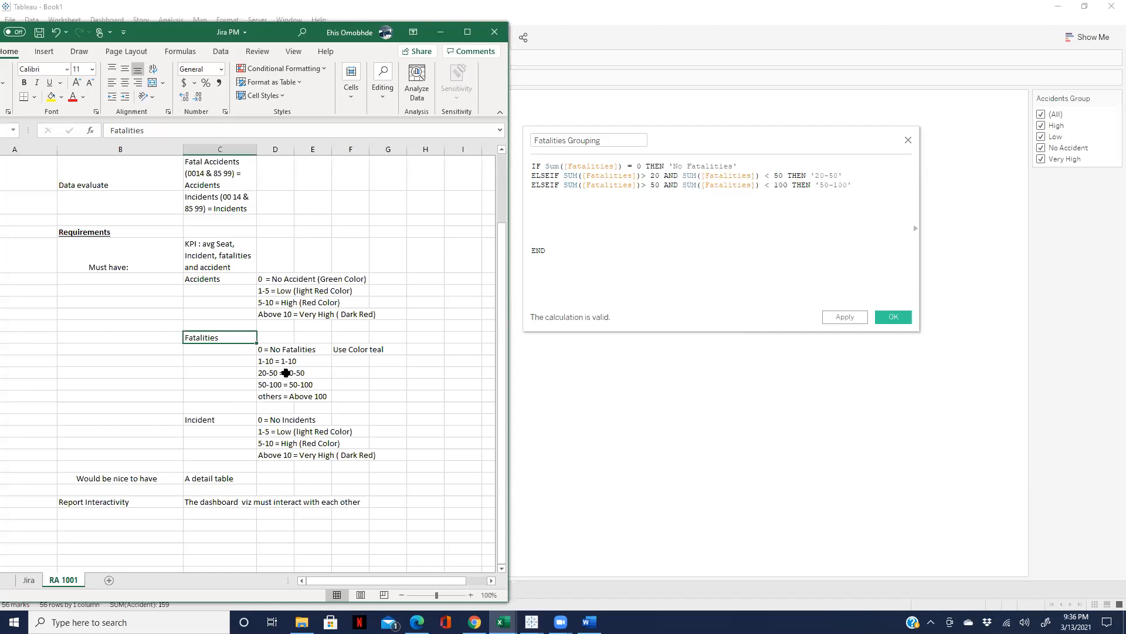
{"action": "left_click", "coordinate": [741, 164]}
{"action": "key", "text": "Return"}
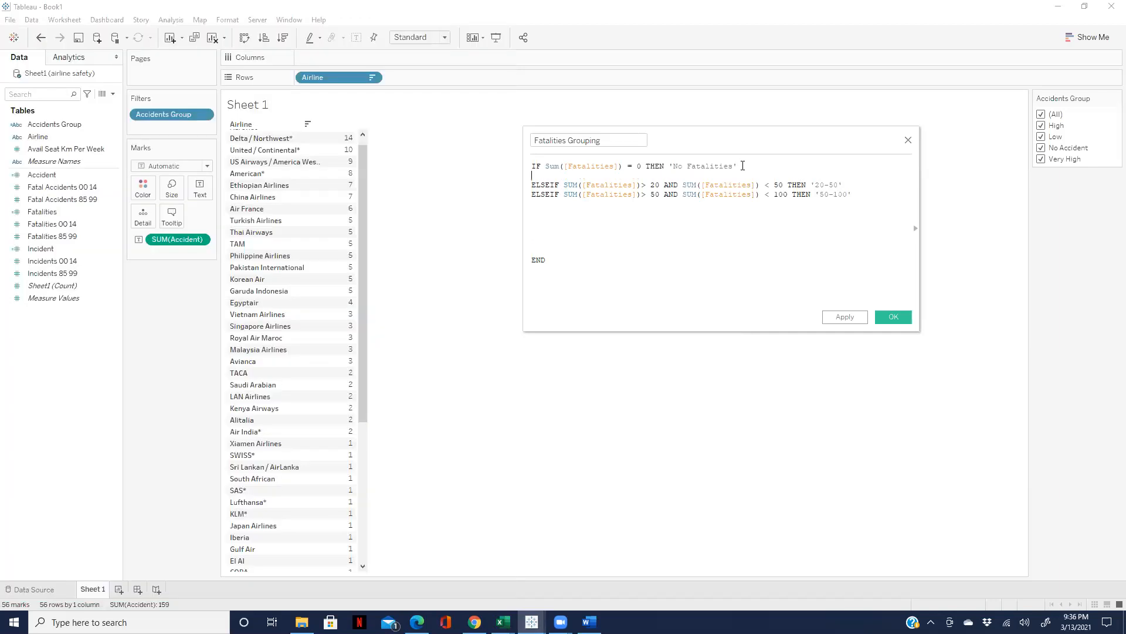
{"action": "key", "text": "ctrl+v"}
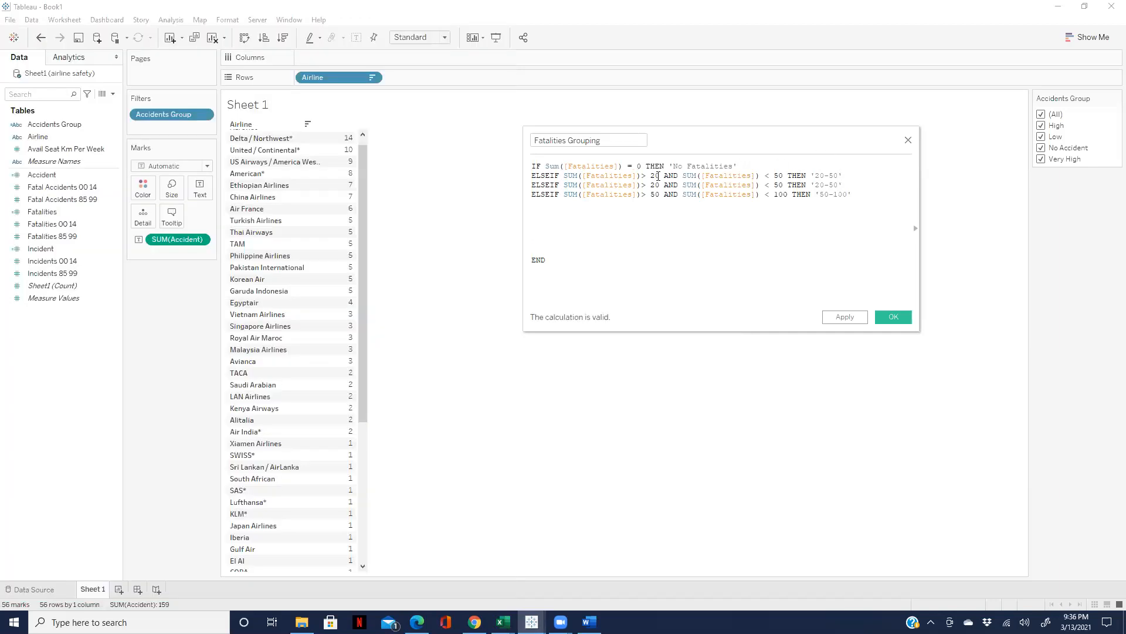
Step: Change the first ELSEIF branch's limits to > 0 and < 10 and make it return '1-10'
{"action": "left_click", "coordinate": [656, 175]}
{"action": "key", "text": "Delete"}
{"action": "key", "text": "BackSpace"}
{"action": "type", "text": "0"}
{"action": "key", "text": "BackSpace"}
{"action": "type", "text": "1"}
{"action": "key", "text": "BackSpace"}
{"action": "key", "text": "BackSpace"}
{"action": "key", "text": "BackSpace"}
{"action": "key", "text": "BackSpace"}
{"action": "key", "text": "BackSpace"}
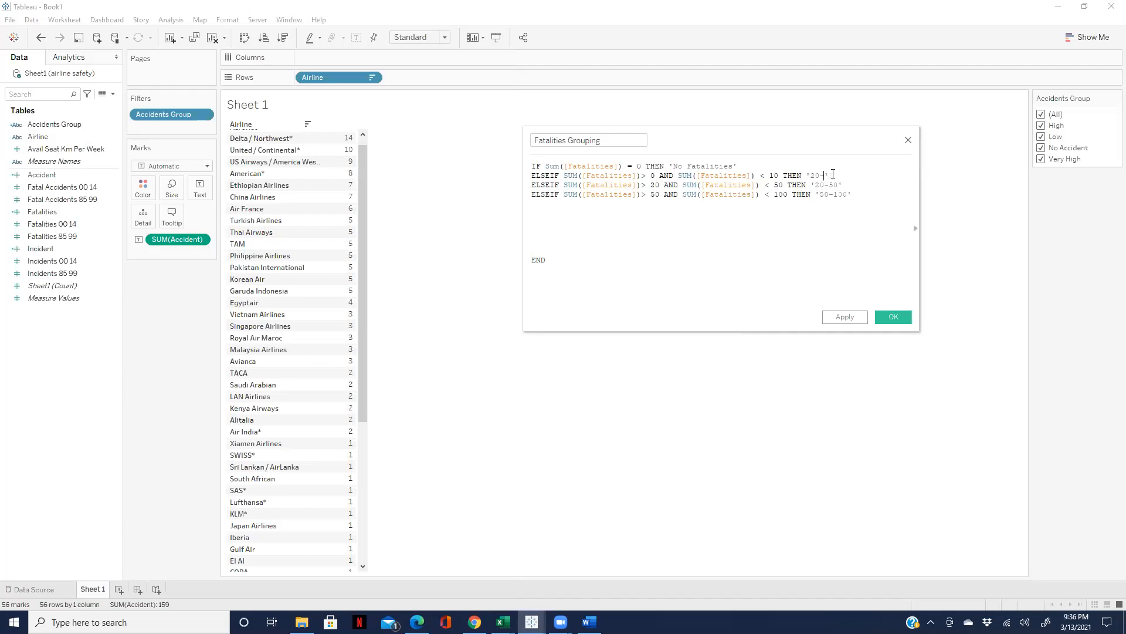
{"action": "type", "text": "1-10"}
Step: Add ELSE 'Above 100' below the '50-100' branch and save the calculated field
{"action": "left_click", "coordinate": [545, 207]}
{"action": "type", "text": "els"}
{"action": "key", "text": "Return"}
{"action": "type", "text": "'Above 100'"}
{"action": "left_click", "coordinate": [892, 317]}
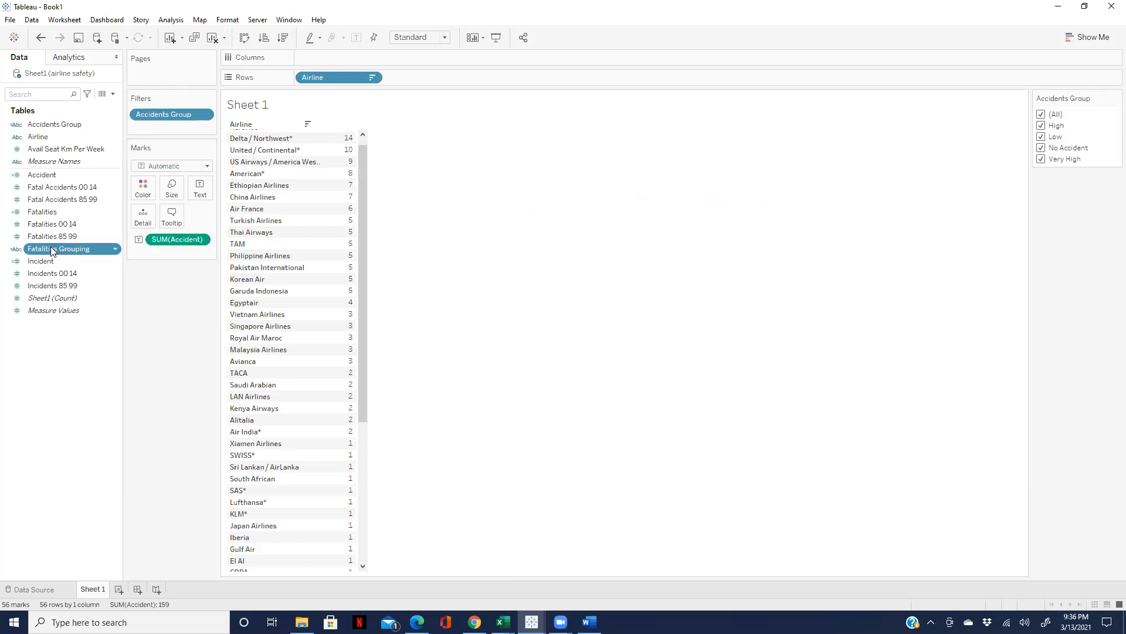
Step: Reopen the Fatalities Grouping calculation to review its formula, and close it without changes
{"action": "left_click", "coordinate": [116, 249]}
{"action": "left_click", "coordinate": [153, 318]}
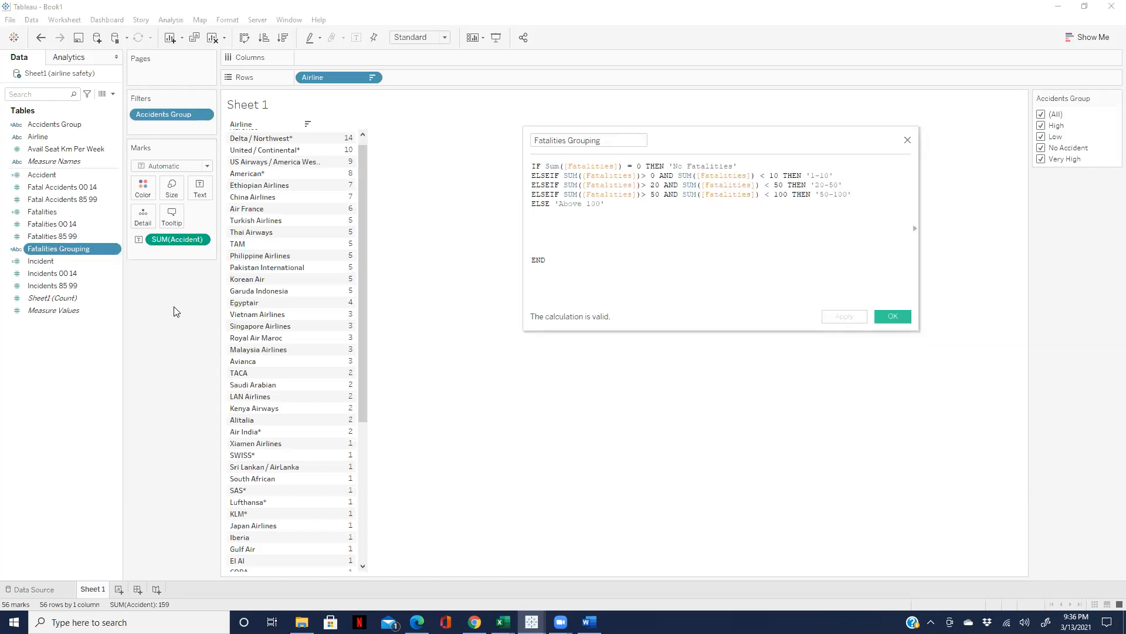
{"action": "left_click", "coordinate": [893, 317]}
Step: Add Fatalities Grouping to the rows after Airline and replace the SUM(Accident) text mark with Fatalities
{"action": "left_click_drag", "start_coordinate": [134, 225], "coordinate": [417, 76]}
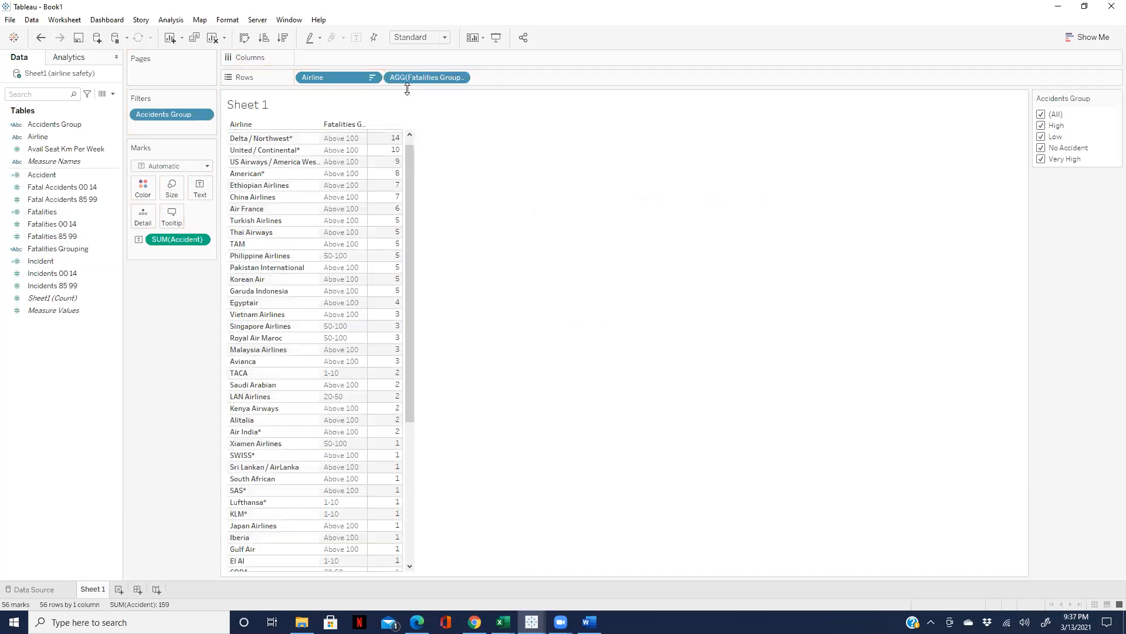
{"action": "left_click_drag", "start_coordinate": [173, 239], "coordinate": [118, 317]}
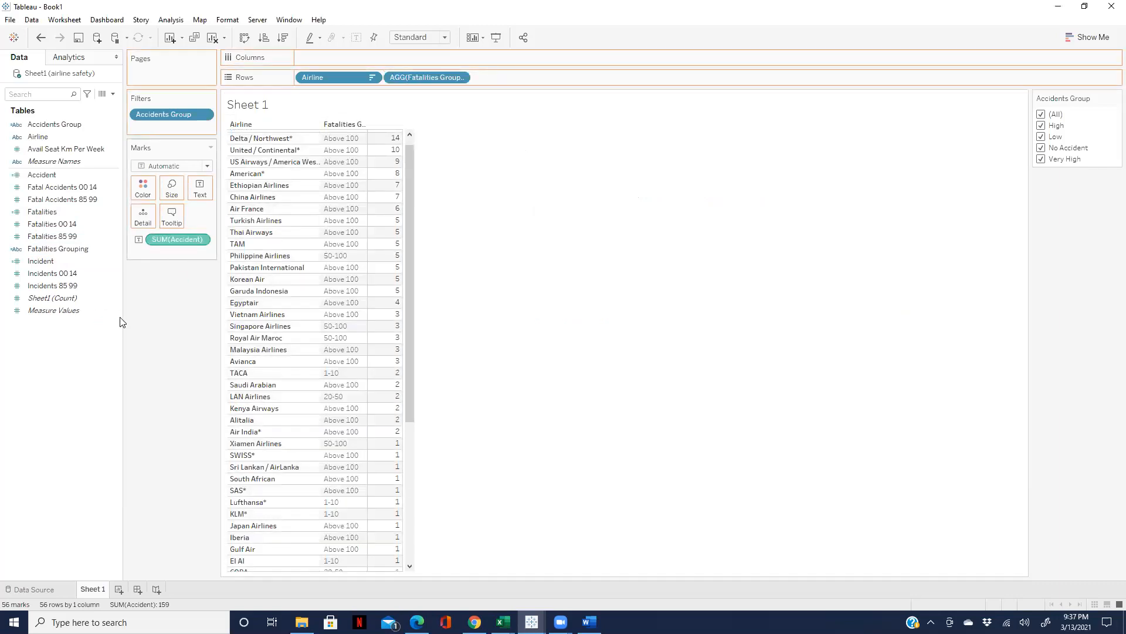
{"action": "left_click", "coordinate": [35, 212]}
{"action": "left_click_drag", "start_coordinate": [35, 216], "coordinate": [195, 194]}
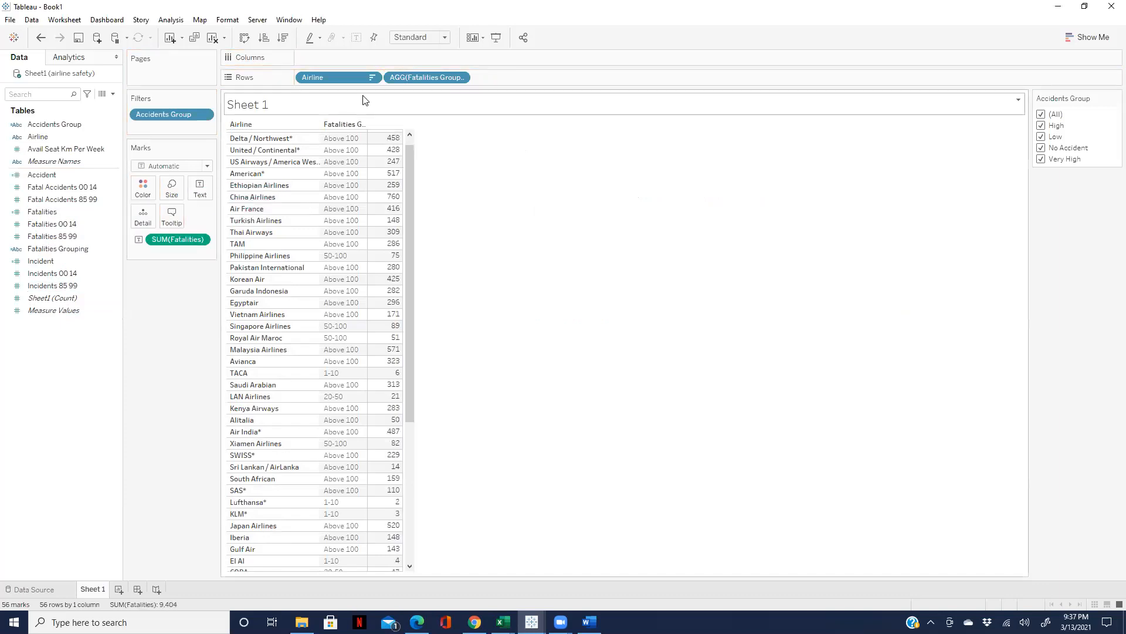
Step: Sort the airlines by fatalities in descending order to check their groups, and remove the Accidents Group filter
{"action": "left_click", "coordinate": [282, 38]}
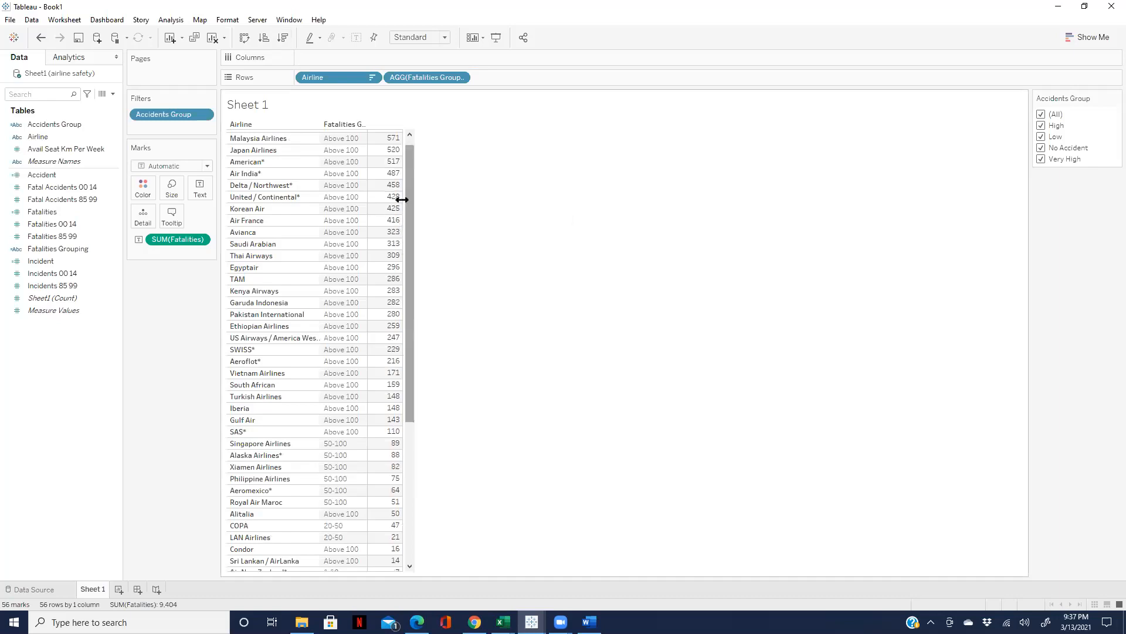
{"action": "left_click_drag", "start_coordinate": [409, 199], "coordinate": [420, 455]}
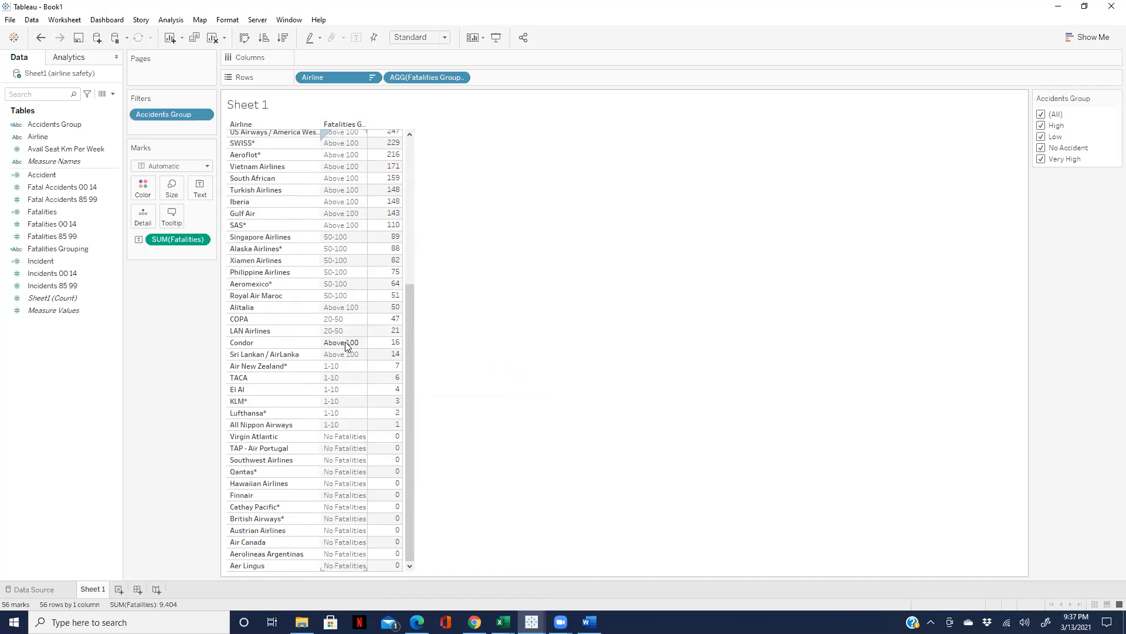
{"action": "mouse_move", "coordinate": [395, 342]}
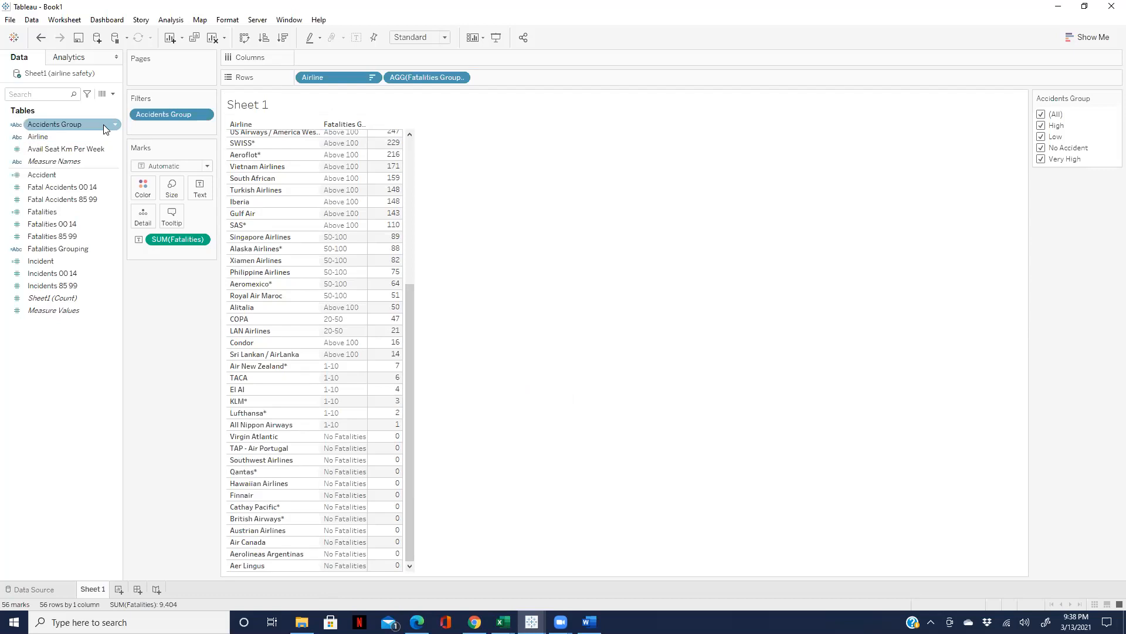
{"action": "left_click_drag", "start_coordinate": [155, 114], "coordinate": [94, 405]}
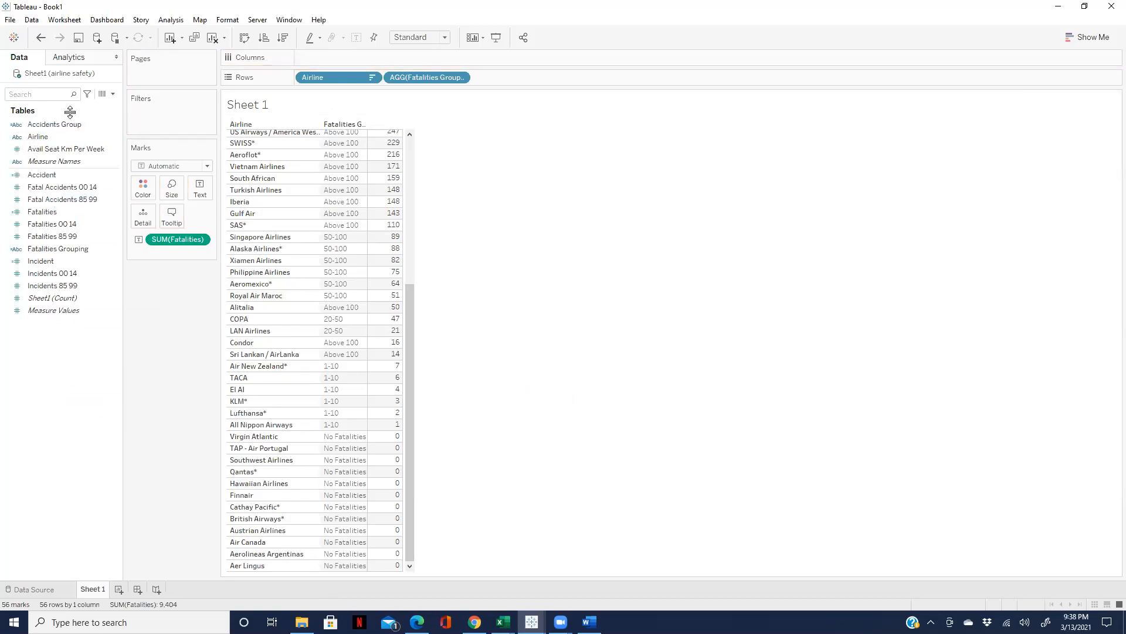
Step: Open the Fatalities Grouping calculation for editing and insert a copy of the '20-50' ELSEIF branch below the '1-10' branch
{"action": "right_click", "coordinate": [111, 249]}
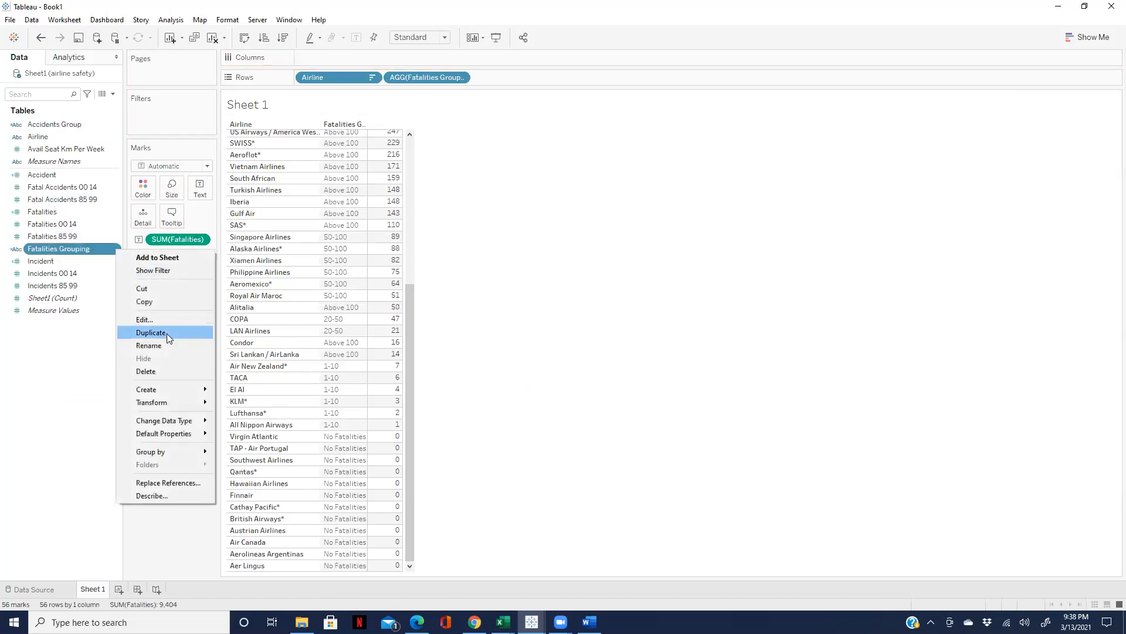
{"action": "left_click", "coordinate": [153, 319]}
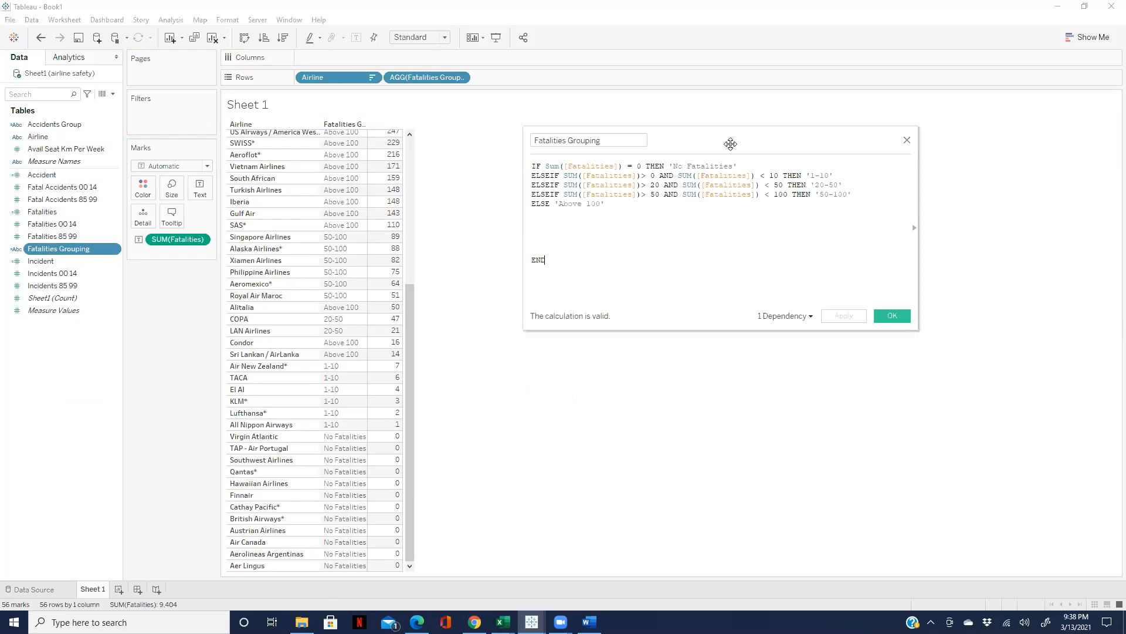
{"action": "left_click_drag", "start_coordinate": [729, 133], "coordinate": [772, 134]}
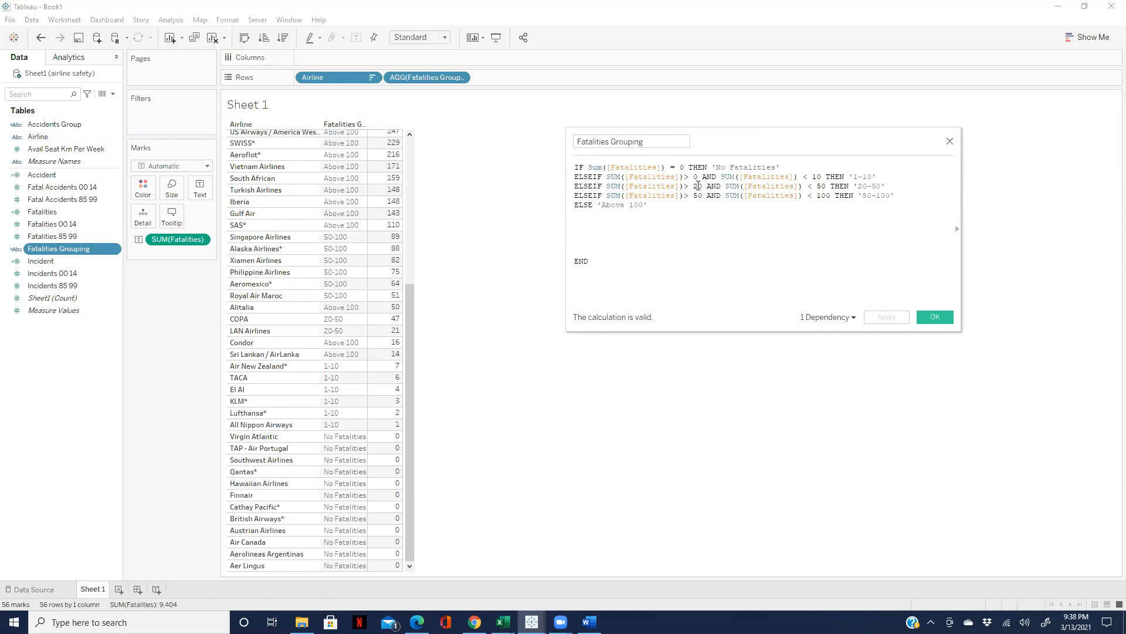
{"action": "left_click", "coordinate": [885, 178]}
{"action": "key", "text": "Return"}
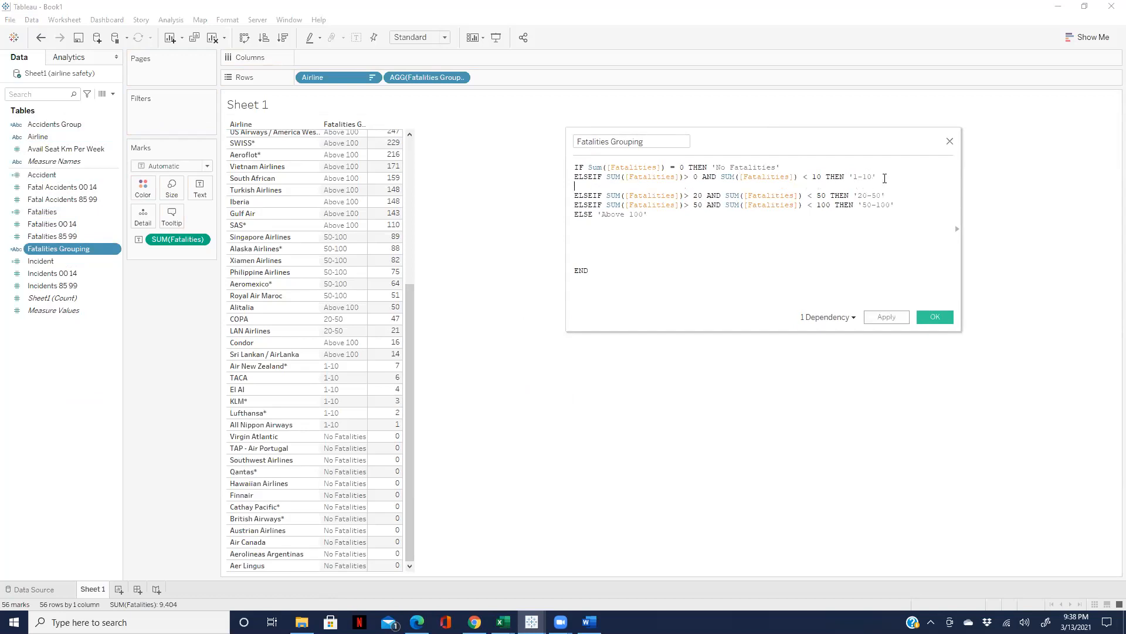
{"action": "type", "text": "ELSEIF SUM([Fatalities])> 20 AND SUM([Fatalities]) < 50 THEN '20-50'"}
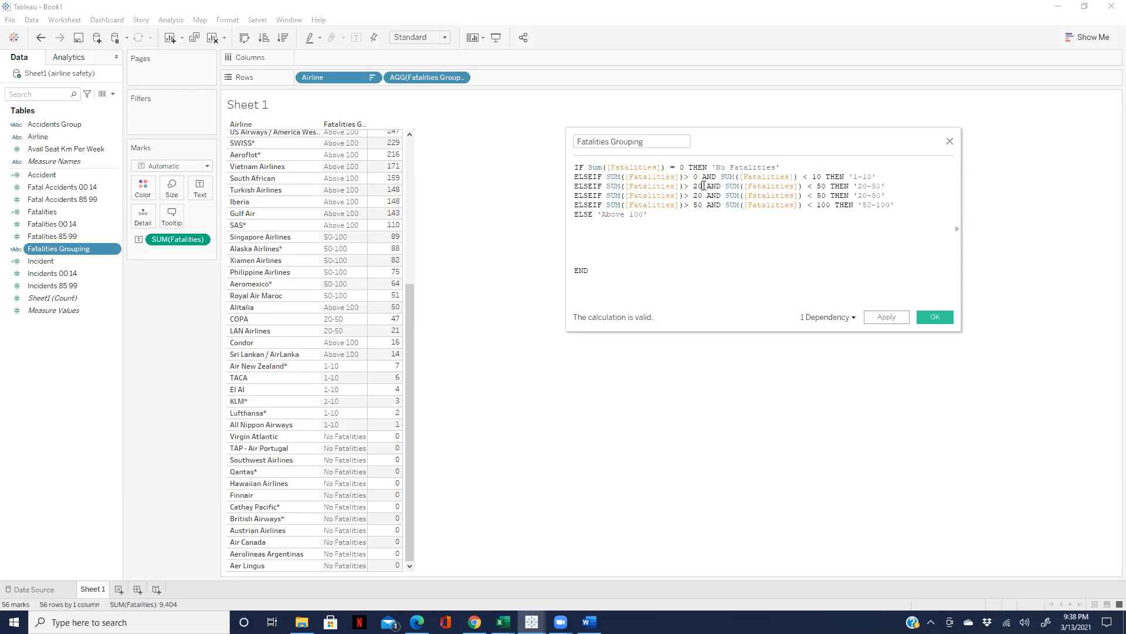
Step: Set the bounds of the inserted ELSEIF branch to SUM([Fatalities]) > 11 AND SUM([Fatalities]) < 20
{"action": "left_click", "coordinate": [704, 186]}
{"action": "key", "text": "BackSpace"}
{"action": "key", "text": "BackSpace"}
{"action": "type", "text": "11"}
{"action": "left_click", "coordinate": [828, 186]}
{"action": "key", "text": "BackSpace"}
{"action": "key", "text": "BackSpace"}
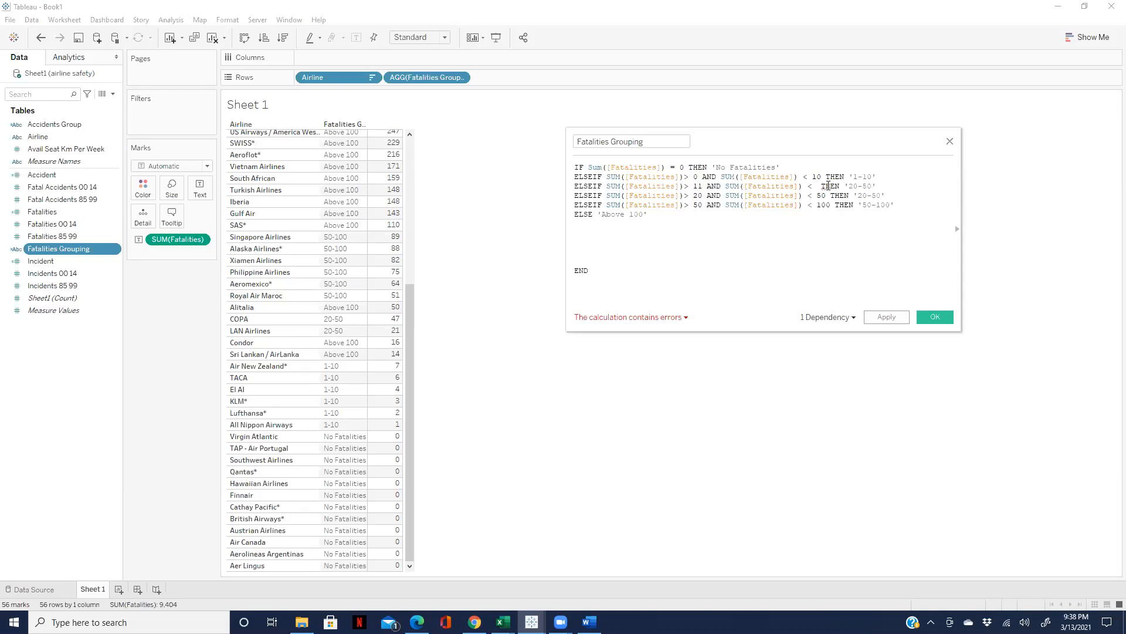
{"action": "type", "text": "19"}
{"action": "key", "text": "BackSpace"}
{"action": "key", "text": "BackSpace"}
{"action": "type", "text": "20"}
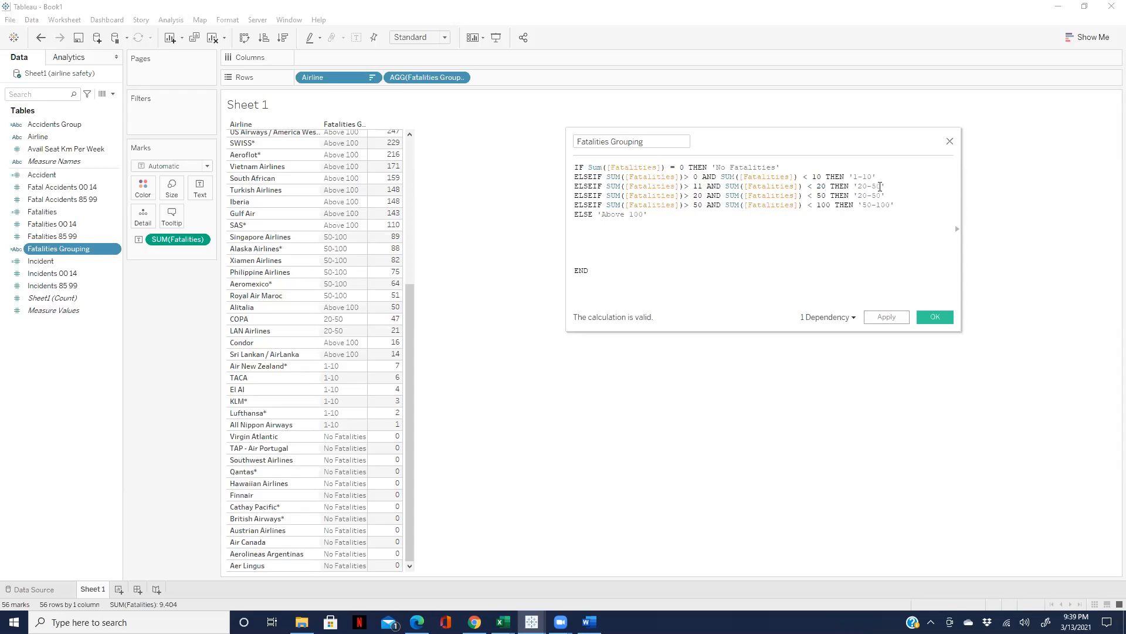
Step: Relabel the inserted branch '11-20' and apply the calculation to the sheet
{"action": "key", "text": "BackSpace"}
{"action": "key", "text": "BackSpace"}
{"action": "type", "text": "1"}
{"action": "key", "text": "BackSpace"}
{"action": "type", "text": "2"}
{"action": "mouse_move", "coordinate": [370, 346]}
{"action": "left_click", "coordinate": [883, 320]}
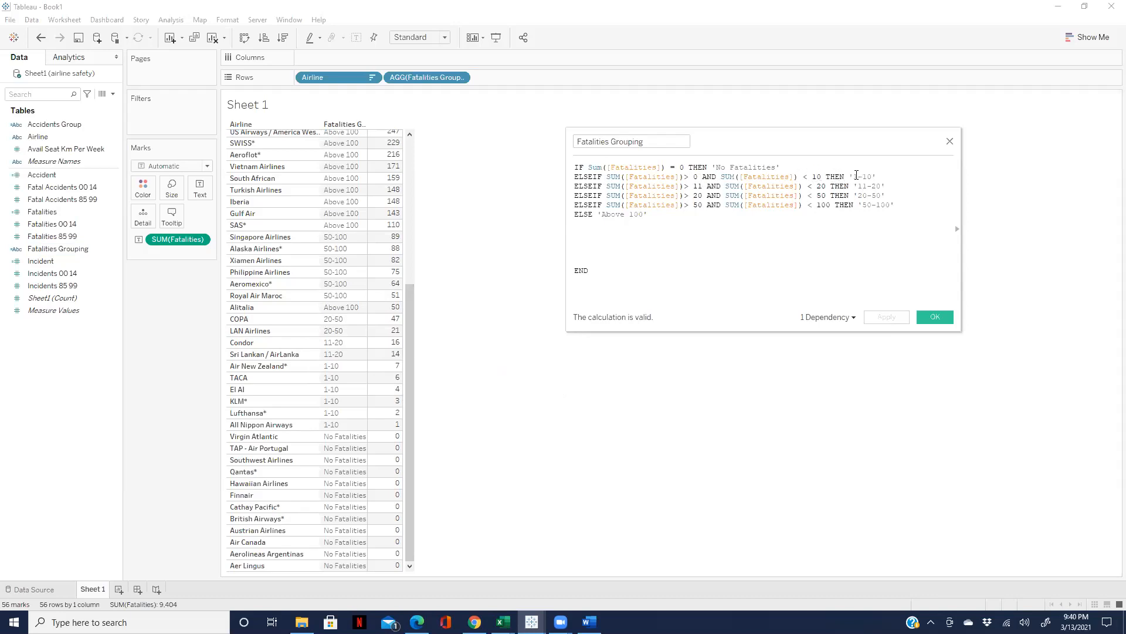
Step: Change the upper condition of the '1-10' branch to <= 10
{"action": "left_click", "coordinate": [821, 177]}
{"action": "key", "text": "BackSpace"}
{"action": "type", "text": "1"}
{"action": "key", "text": "BackSpace"}
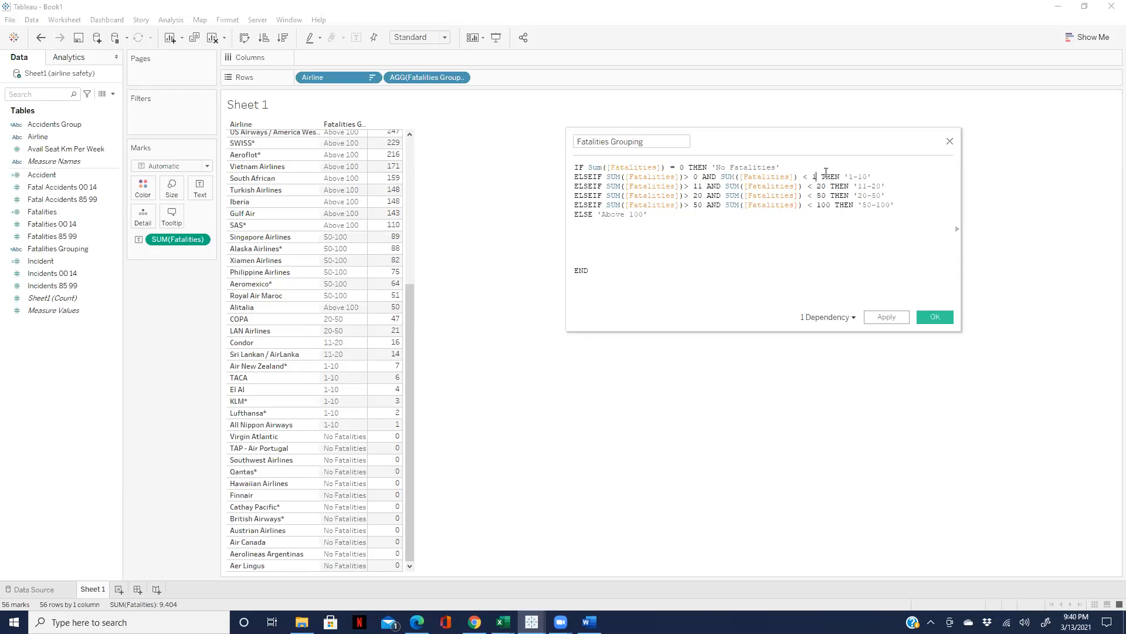
{"action": "type", "text": "0"}
{"action": "left_click", "coordinate": [810, 176]}
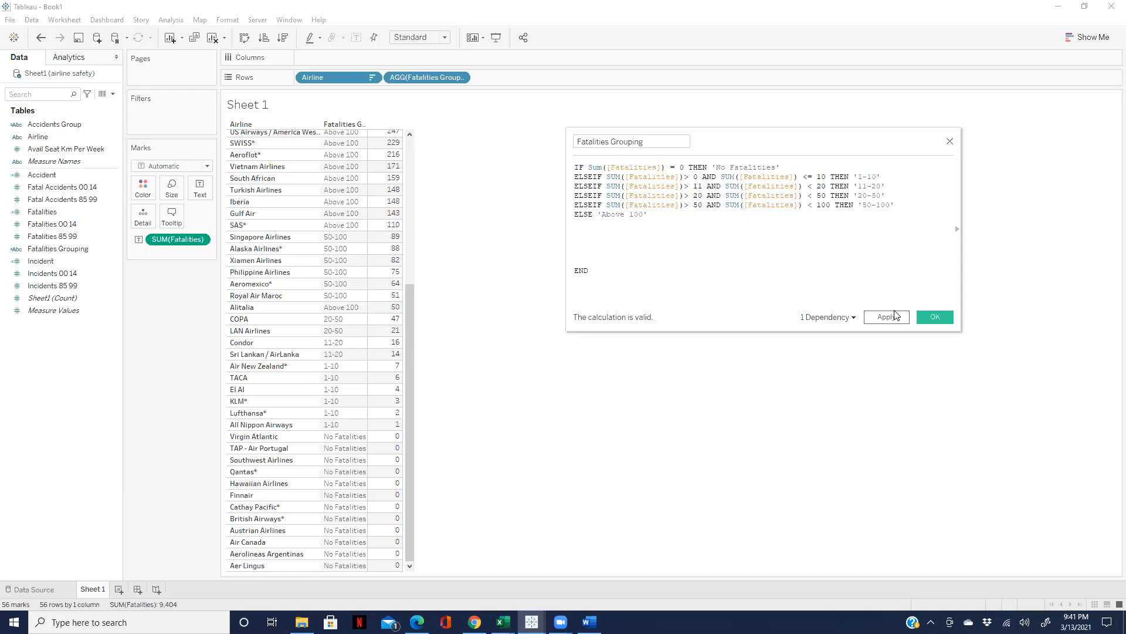
Step: Change the lower condition of the '11-20' branch to >= 11
{"action": "left_click", "coordinate": [702, 186]}
{"action": "key", "text": "BackSpace"}
{"action": "type", "text": "0"}
{"action": "key", "text": "BackSpace"}
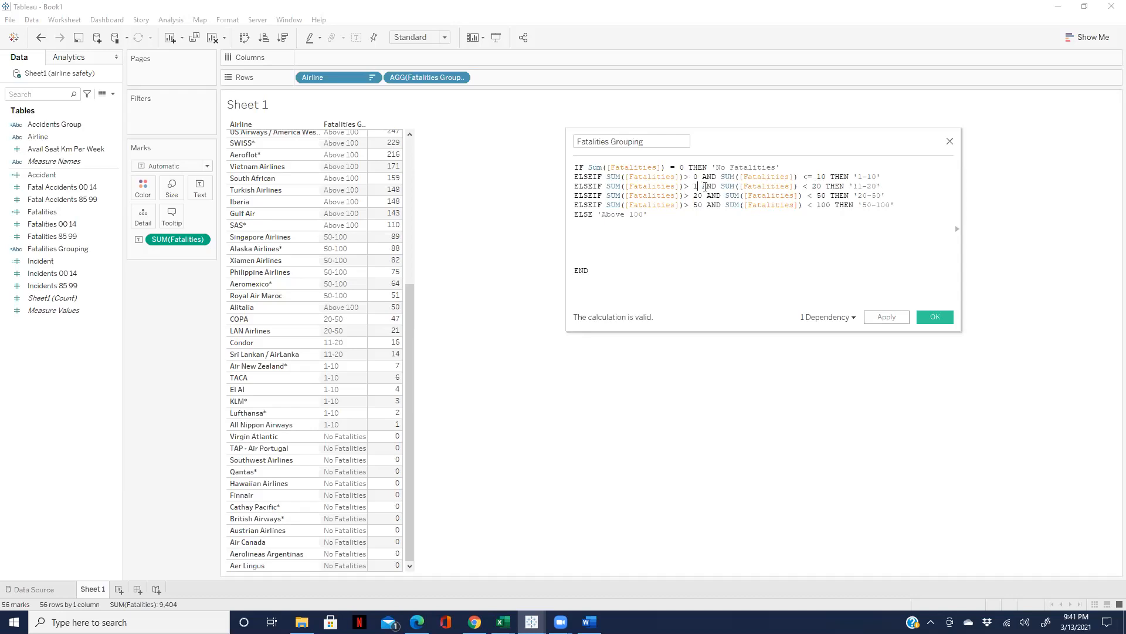
{"action": "type", "text": "1"}
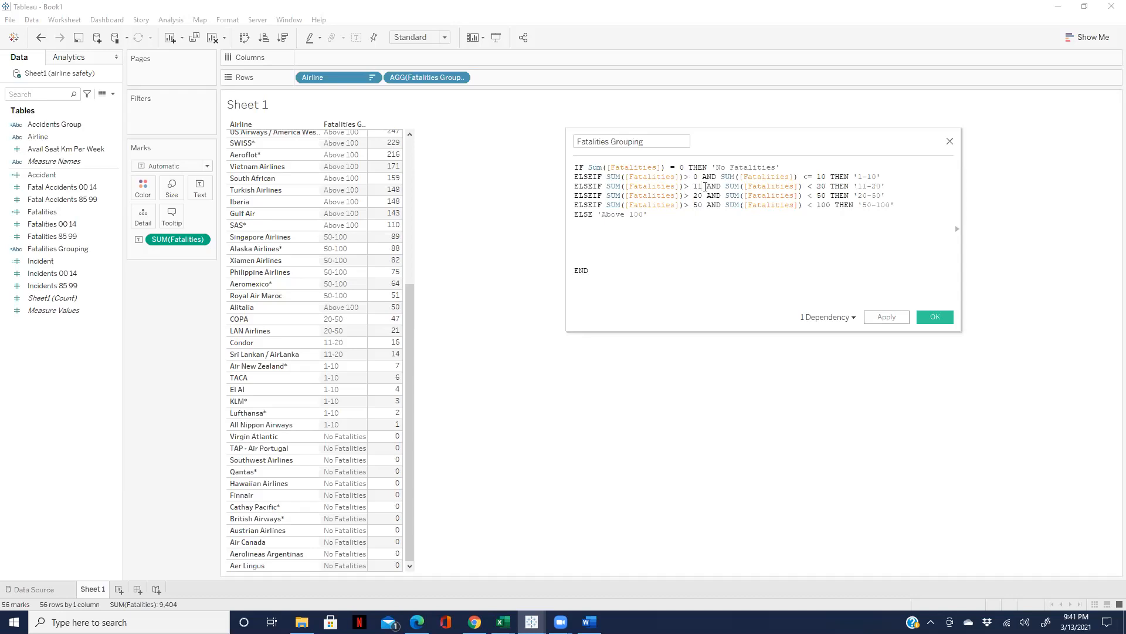
{"action": "left_click", "coordinate": [693, 186]}
{"action": "type", "text": "="}
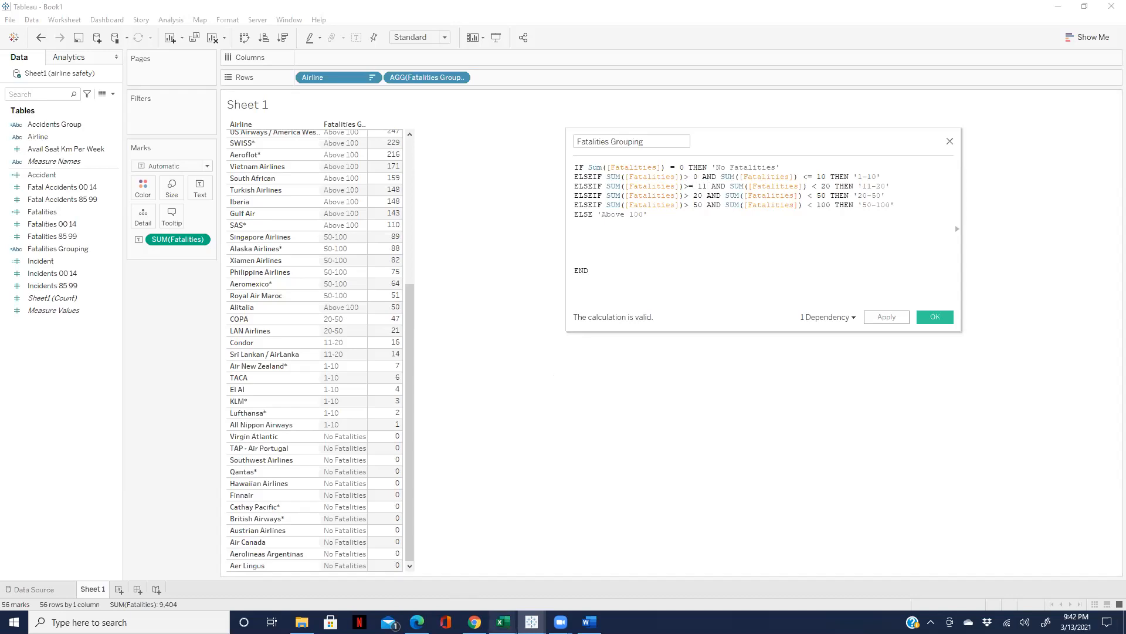
Step: Check the Fatalities ranges in the Jira PM workbook, and return the '1-10' branch's upper condition to < 10 in Tableau
{"action": "mouse_move", "coordinate": [503, 622]}
{"action": "left_click", "coordinate": [472, 579]}
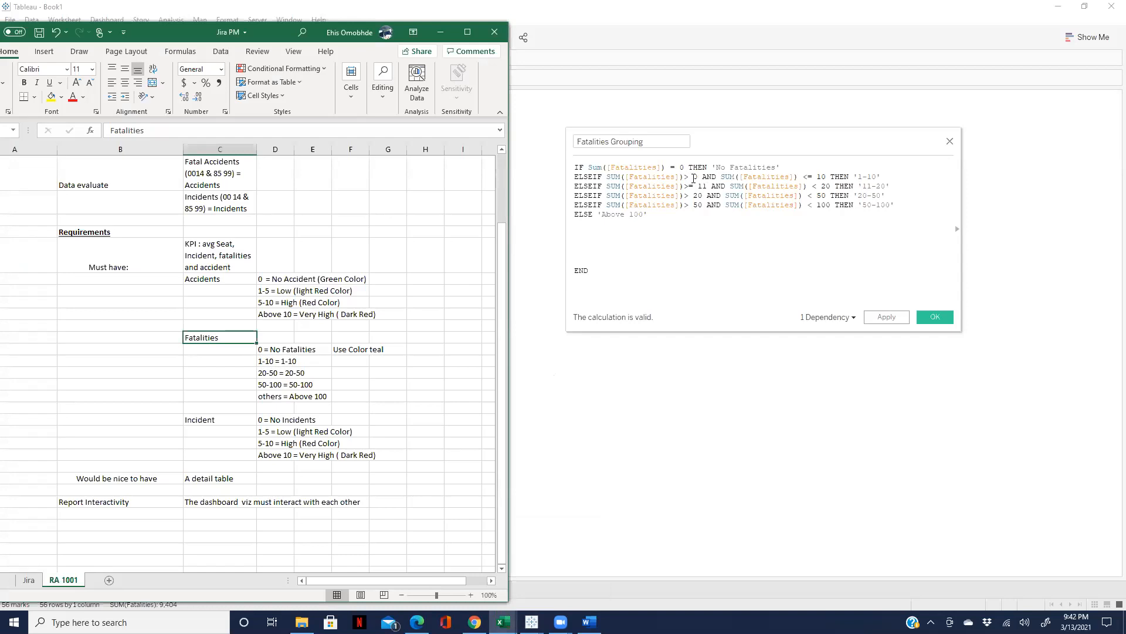
{"action": "left_click", "coordinate": [813, 177]}
{"action": "key", "text": "BackSpace"}
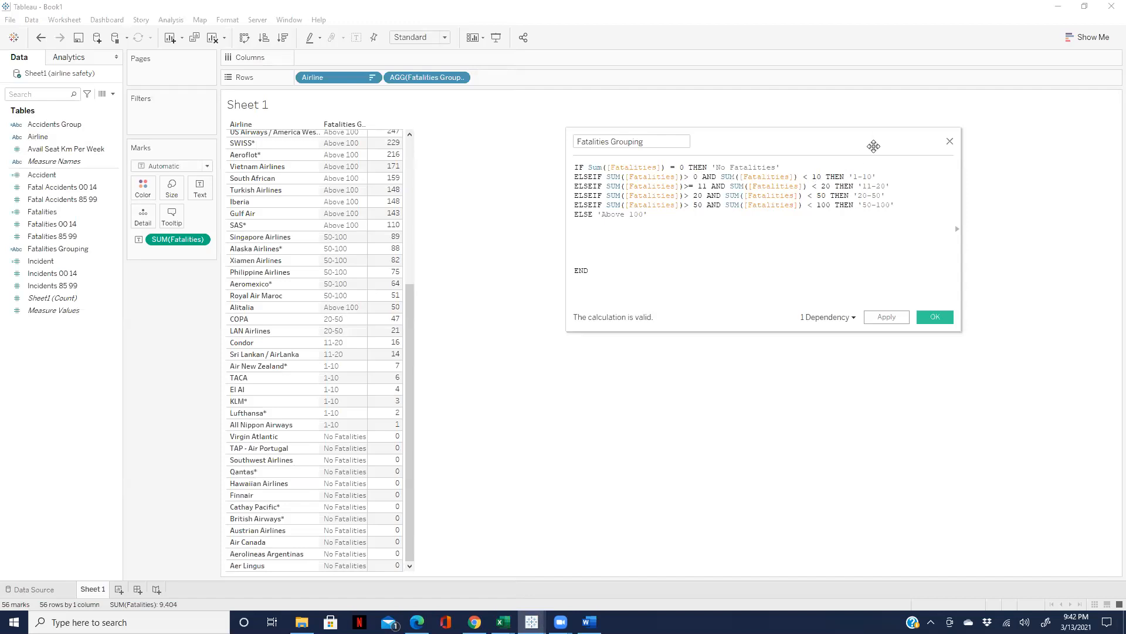
Step: Try to write the upper condition of the '1-10' branch as =< 10
{"action": "key", "text": "BackSpace"}
{"action": "type", "text": "1"}
{"action": "left_click", "coordinate": [827, 174]}
{"action": "key", "text": "BackSpace"}
{"action": "type", "text": "0"}
{"action": "type", "text": "+"}
{"action": "key", "text": "BackSpace"}
{"action": "type", "text": "="}
{"action": "key", "text": "BackSpace"}
{"action": "type", "text": "="}
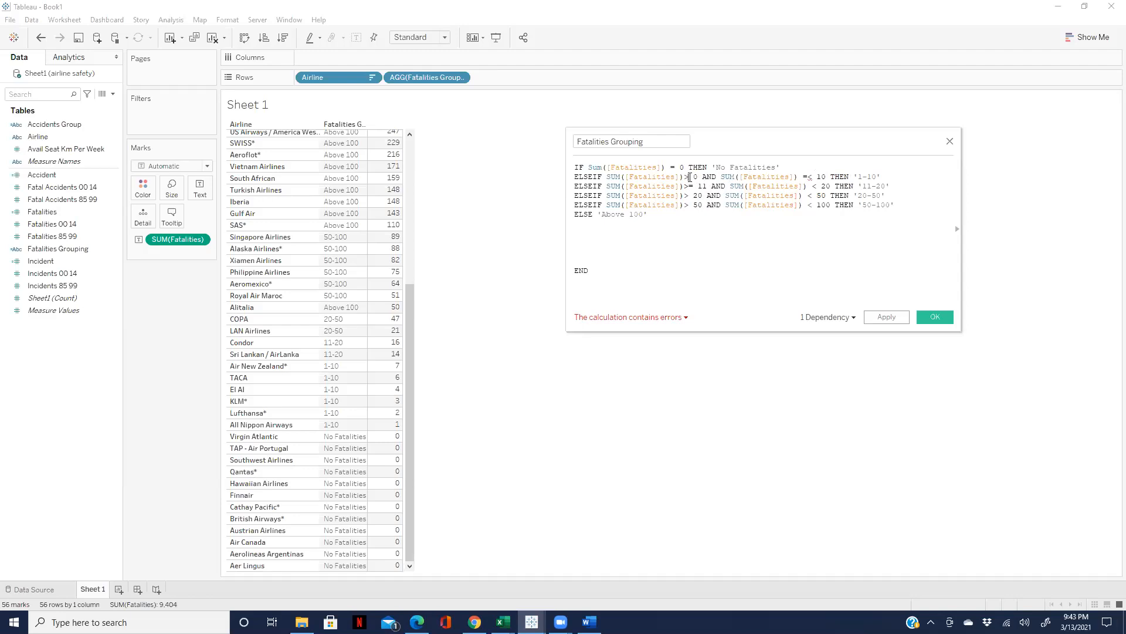
{"action": "key", "text": "BackSpace"}
{"action": "type", "text": "="}
Step: Rewrite the lower condition of the '1-10' branch as =>1
{"action": "left_click", "coordinate": [703, 176]}
{"action": "key", "text": "BackSpace"}
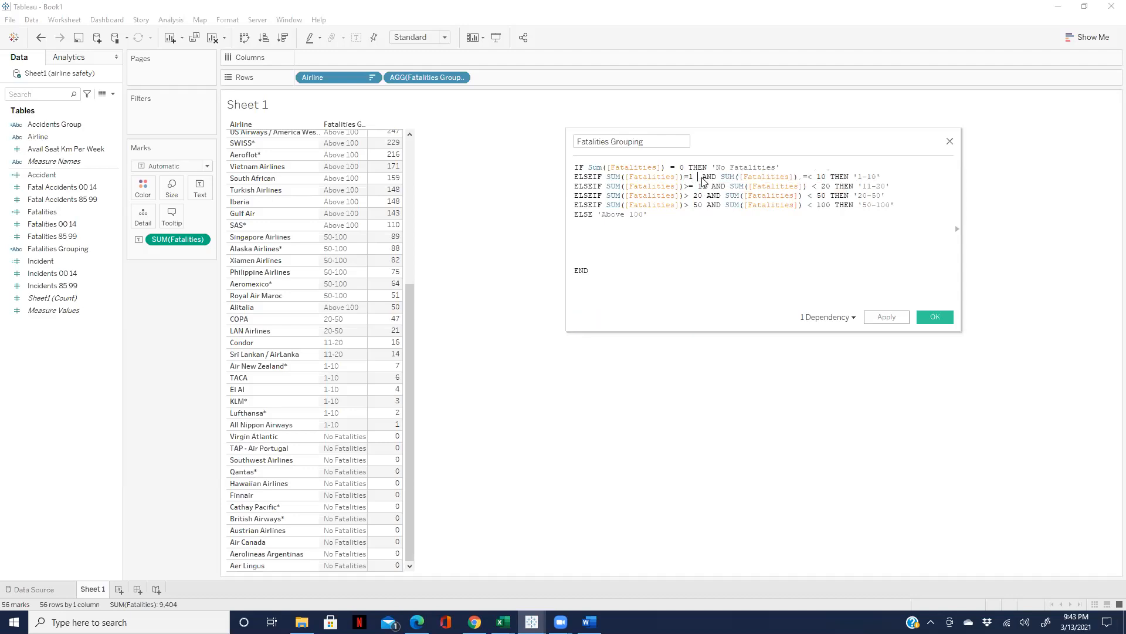
{"action": "left_click", "coordinate": [818, 176]}
{"action": "type", "text": "."}
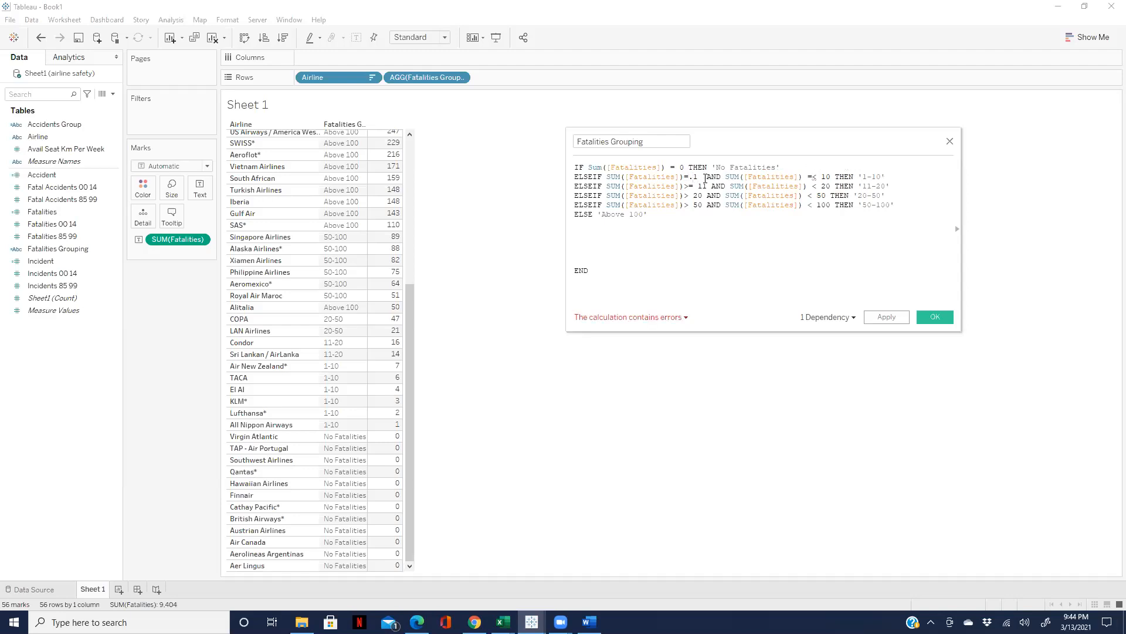
{"action": "key", "text": "BackSpace"}
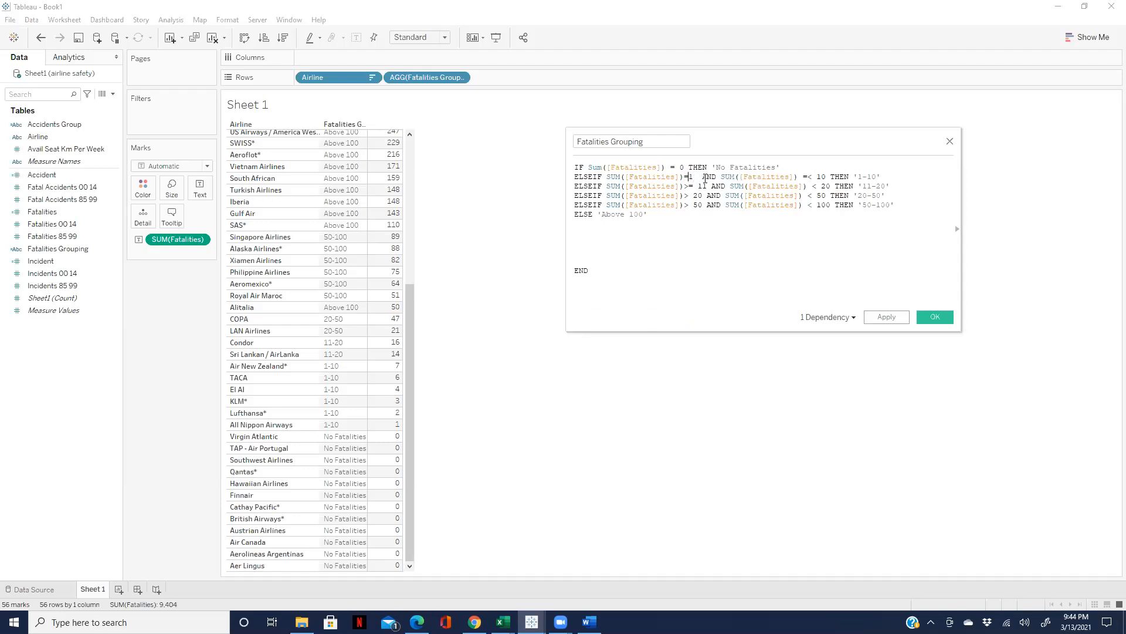
{"action": "type", "text": ">"}
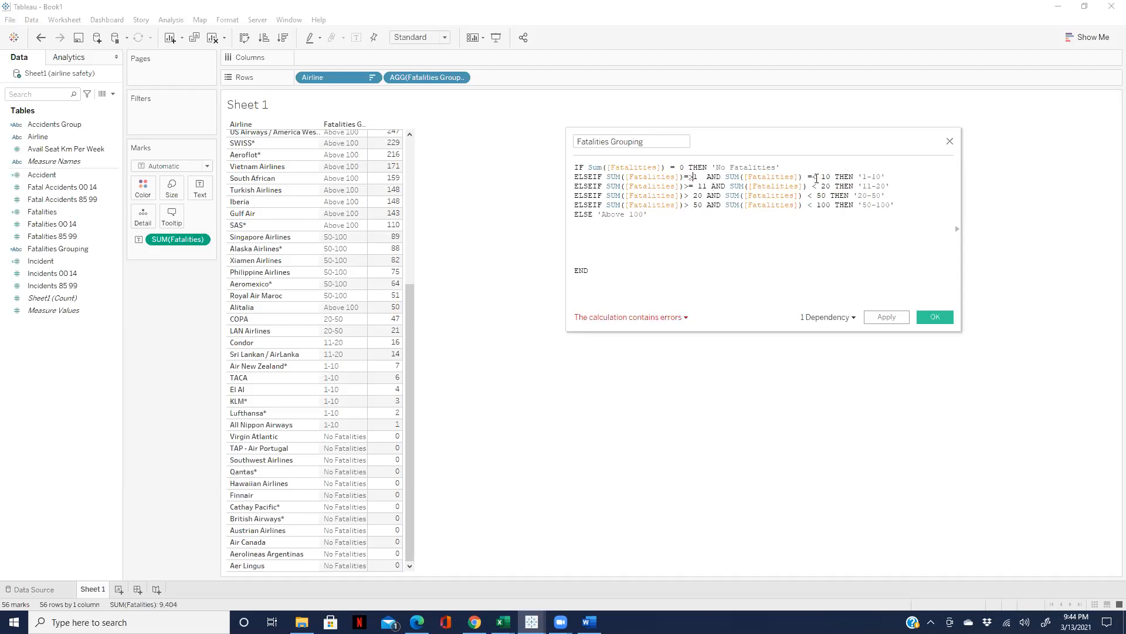
Step: Check the calculation's error and correct the '1-10' branch's comparisons to >=1 and <= 10
{"action": "left_click", "coordinate": [677, 318]}
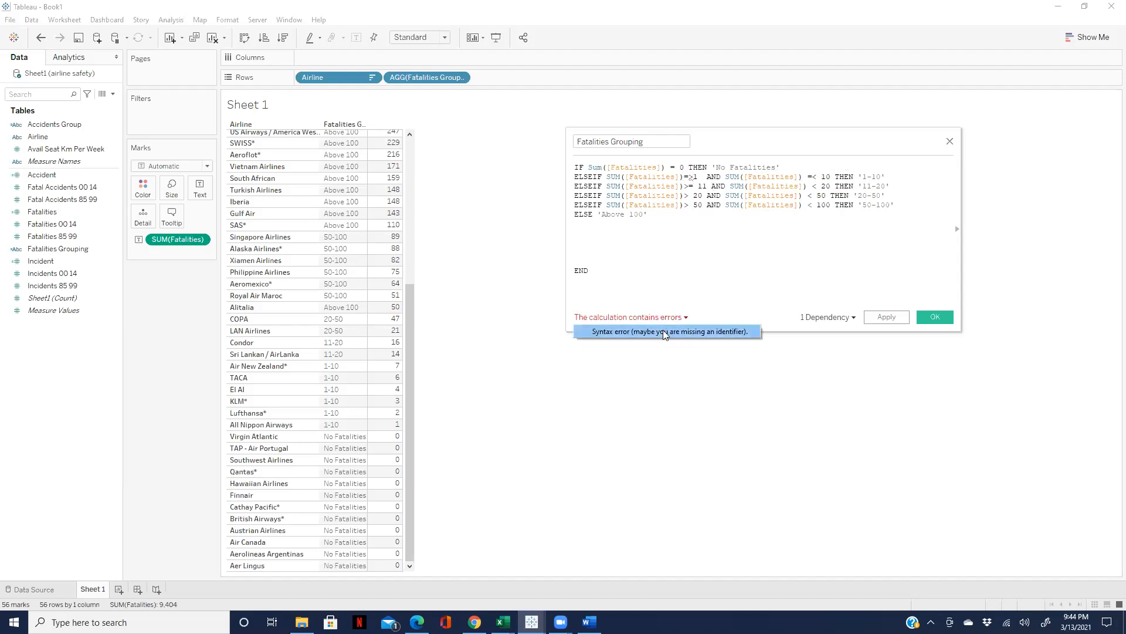
{"action": "left_click", "coordinate": [687, 284]}
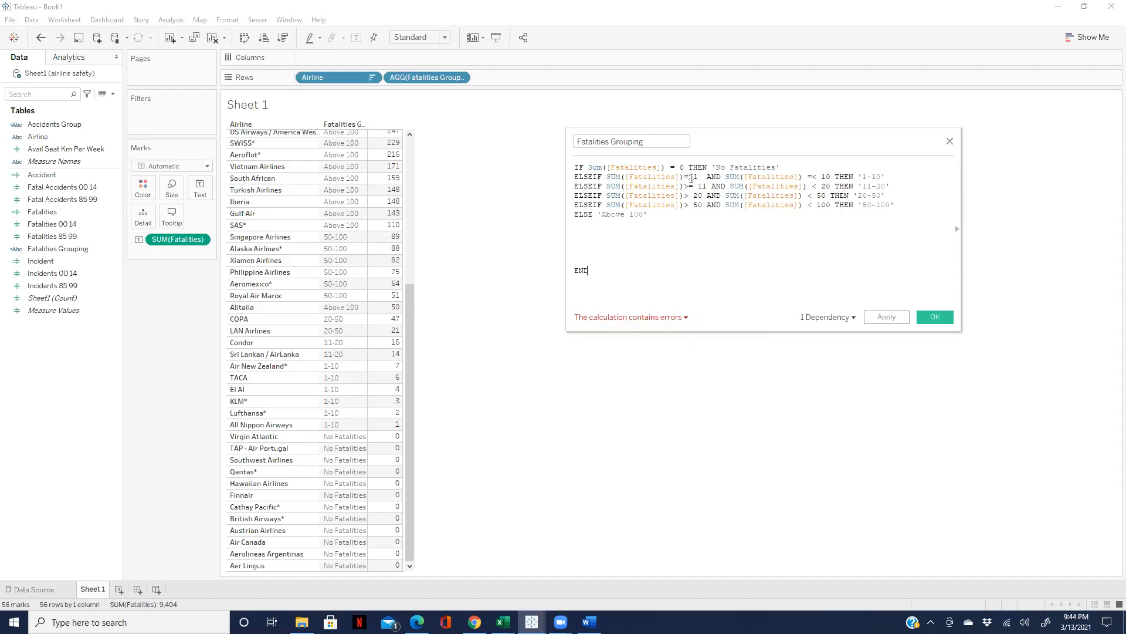
{"action": "left_click", "coordinate": [693, 177]}
{"action": "key", "text": "BackSpace"}
{"action": "type", "text": "="}
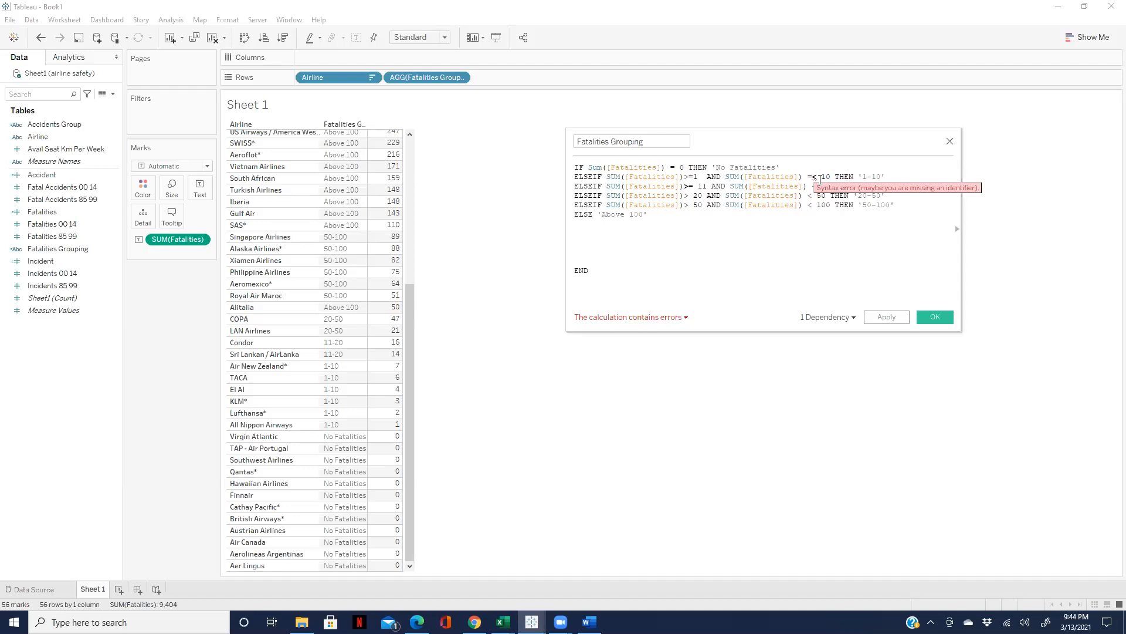
{"action": "key", "text": "BackSpace"}
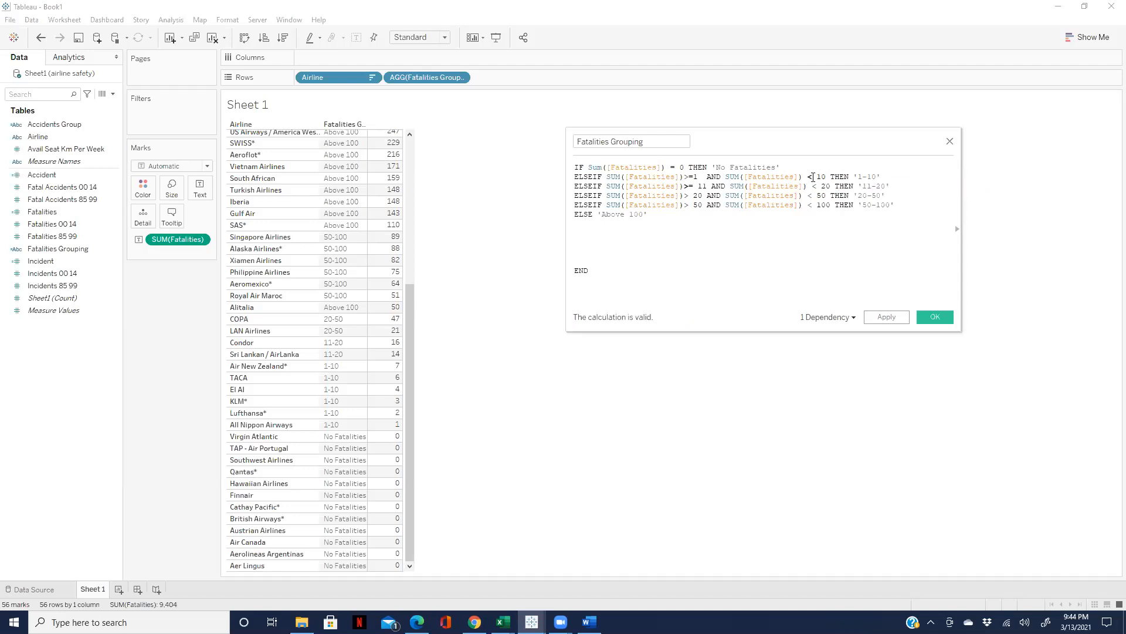
{"action": "type", "text": "="}
Step: Set the '11-20' branch's upper condition to <= 20 and the '20-50' branch's conditions to >= 21 and <= 50
{"action": "left_click", "coordinate": [820, 186]}
{"action": "type", "text": "="}
{"action": "left_click", "coordinate": [704, 195]}
{"action": "key", "text": "BackSpace"}
{"action": "type", "text": "1"}
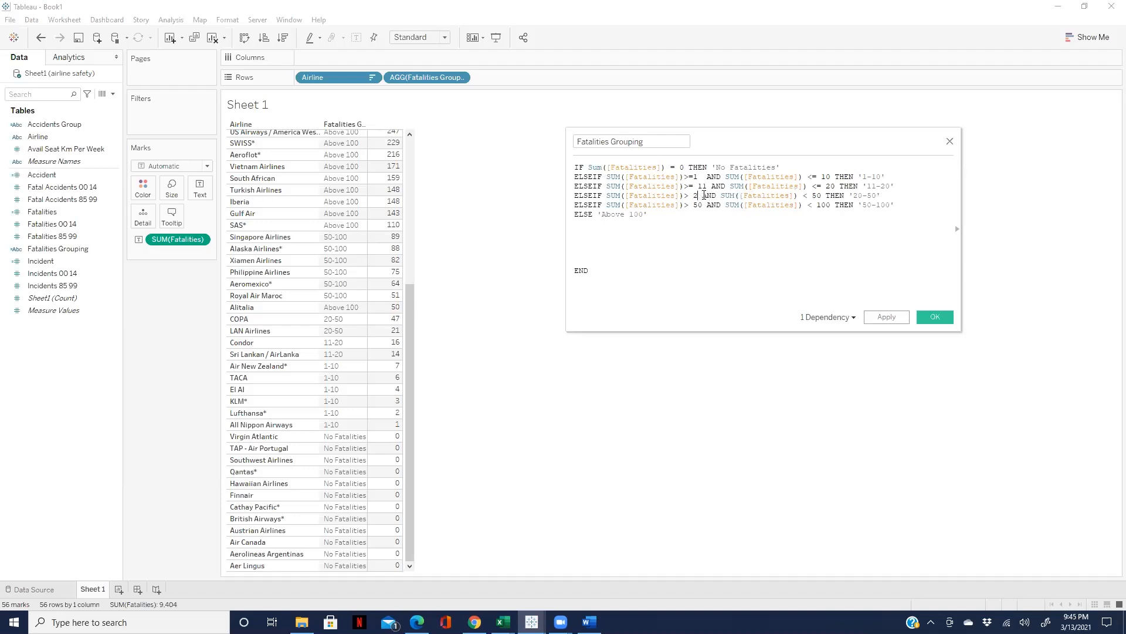
{"action": "left_click", "coordinate": [689, 196]}
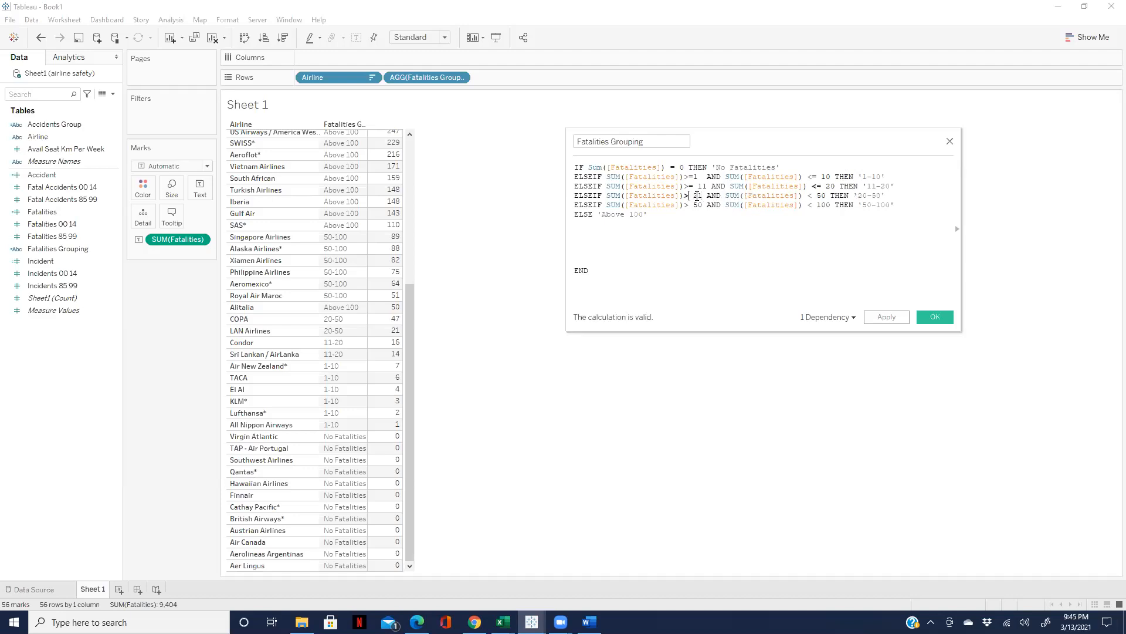
{"action": "type", "text": "="}
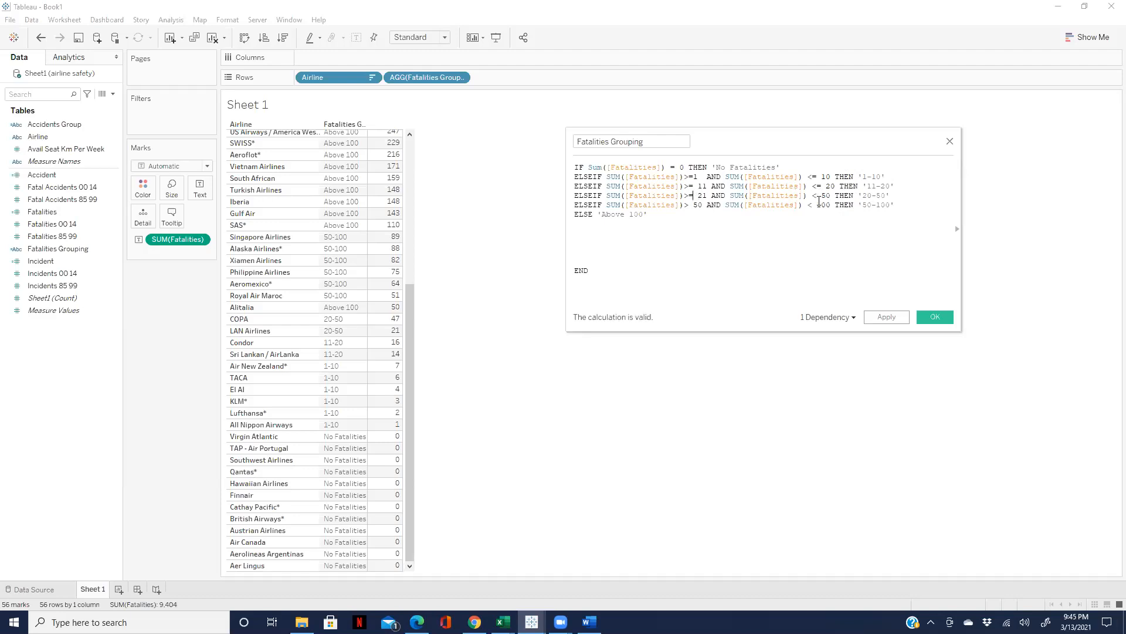
{"action": "left_click", "coordinate": [820, 197]}
{"action": "type", "text": "="}
Step: Set the '50-100' branch's conditions to >= 51 and <= 100, then apply and save the calculation
{"action": "left_click", "coordinate": [690, 204]}
{"action": "type", "text": "="}
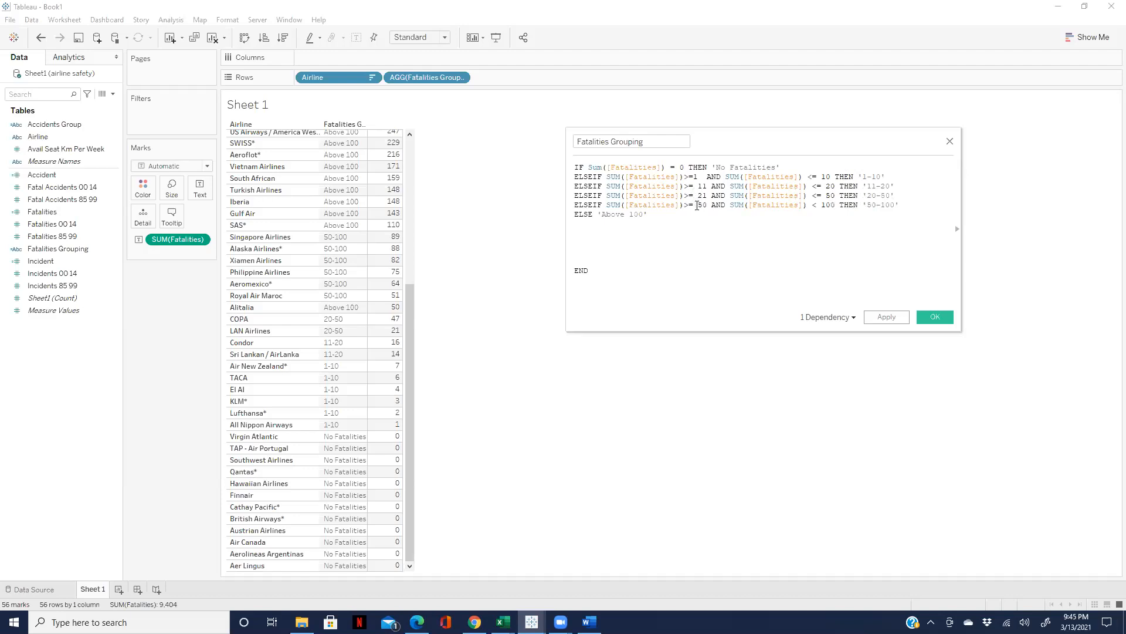
{"action": "left_click", "coordinate": [708, 204]}
{"action": "key", "text": "BackSpace"}
{"action": "type", "text": "1"}
{"action": "left_click", "coordinate": [819, 206]}
{"action": "type", "text": "="}
{"action": "left_click", "coordinate": [887, 318]}
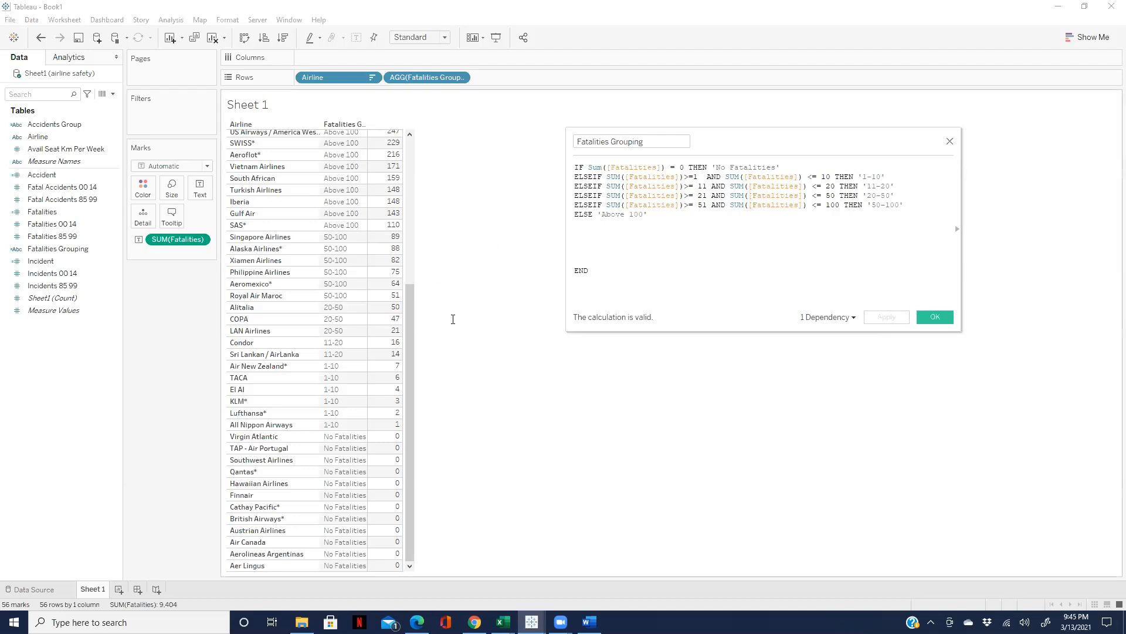
{"action": "left_click", "coordinate": [935, 316]}
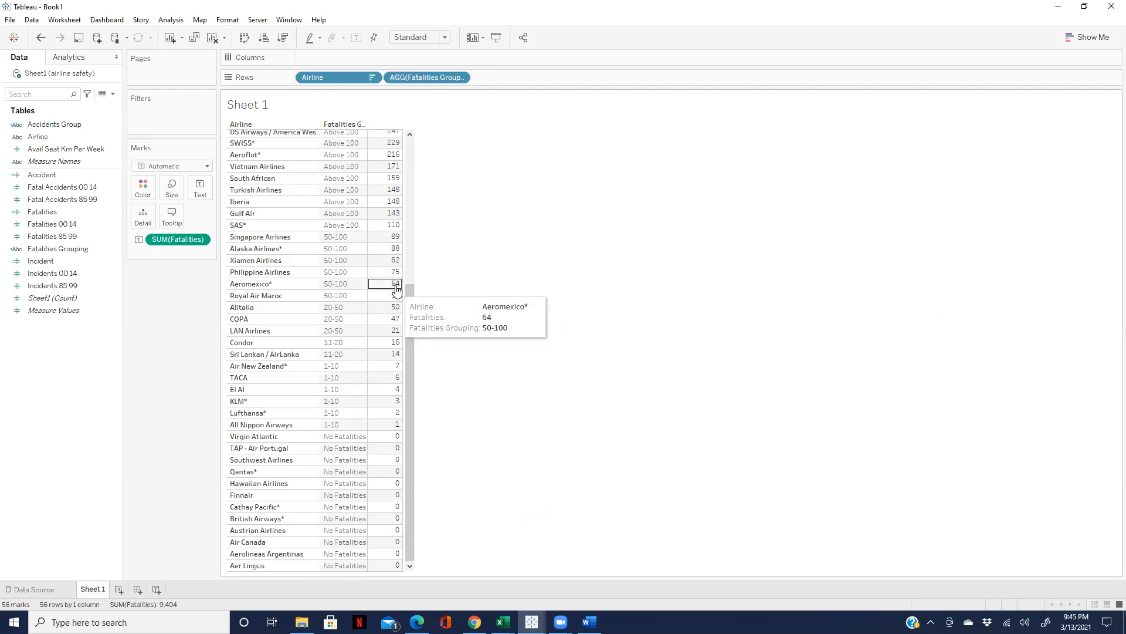
Step: Review the groups up to the highest fatalities, then remove Airline from the rows and SUM(Fatalities) from the marks
{"action": "left_click_drag", "start_coordinate": [410, 308], "coordinate": [428, 125]}
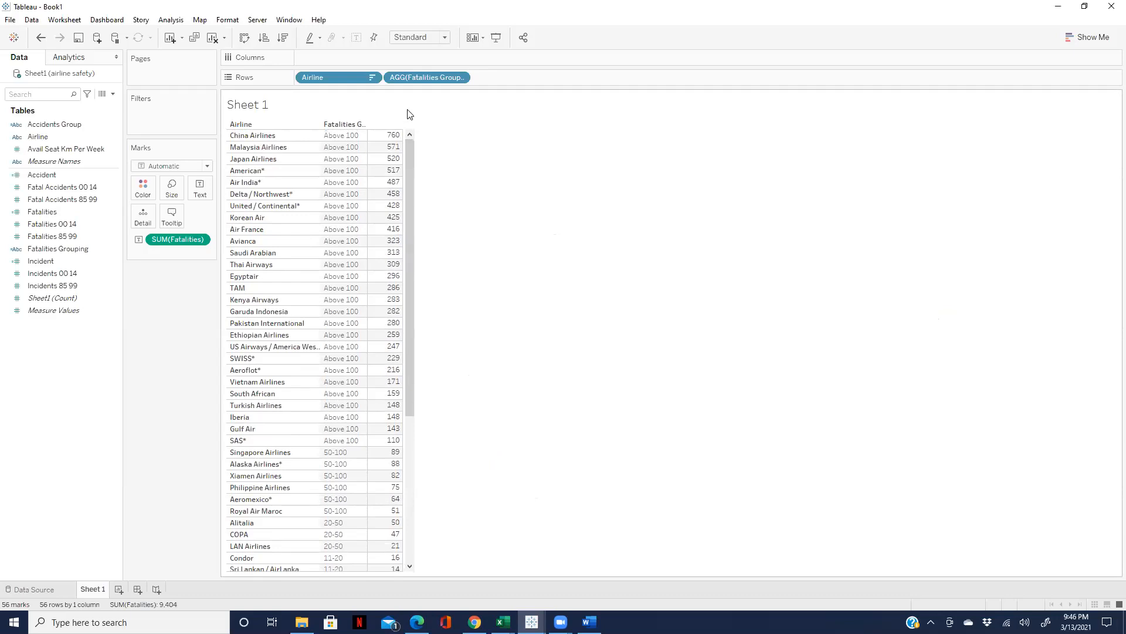
{"action": "left_click_drag", "start_coordinate": [360, 84], "coordinate": [150, 336]}
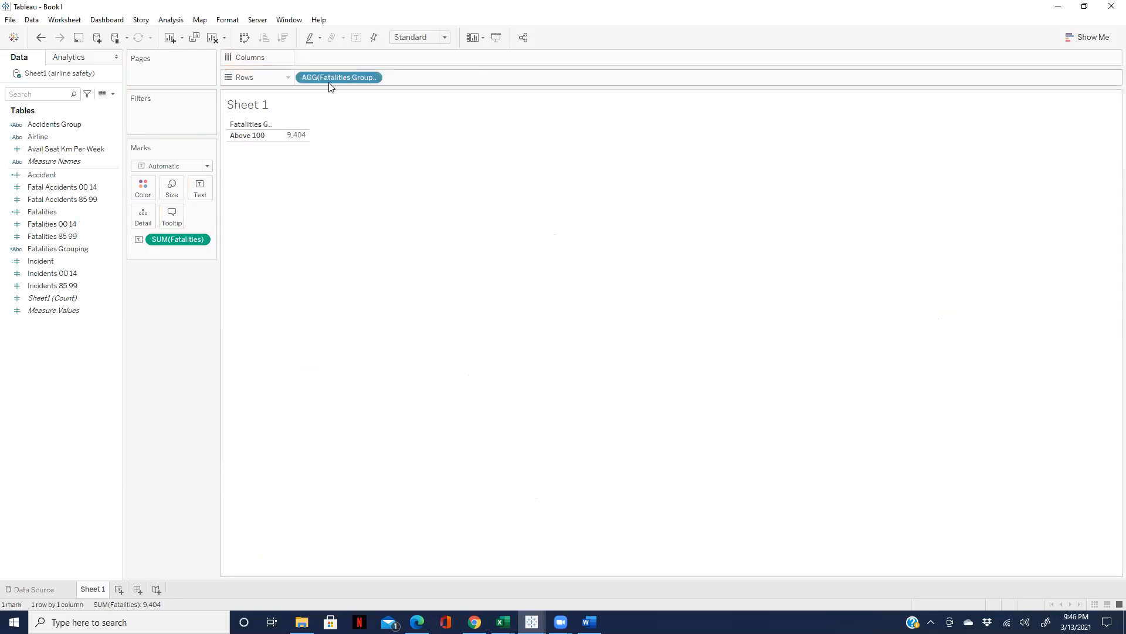
{"action": "left_click_drag", "start_coordinate": [166, 249], "coordinate": [254, 135]}
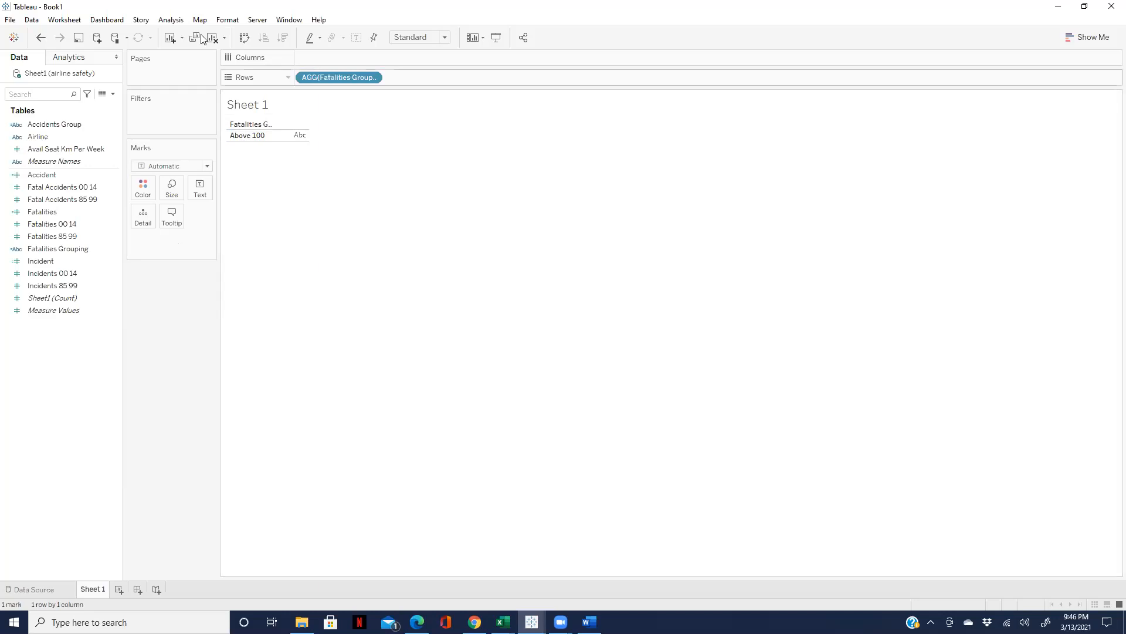
{"action": "left_click", "coordinate": [115, 250]}
{"action": "left_click", "coordinate": [153, 320]}
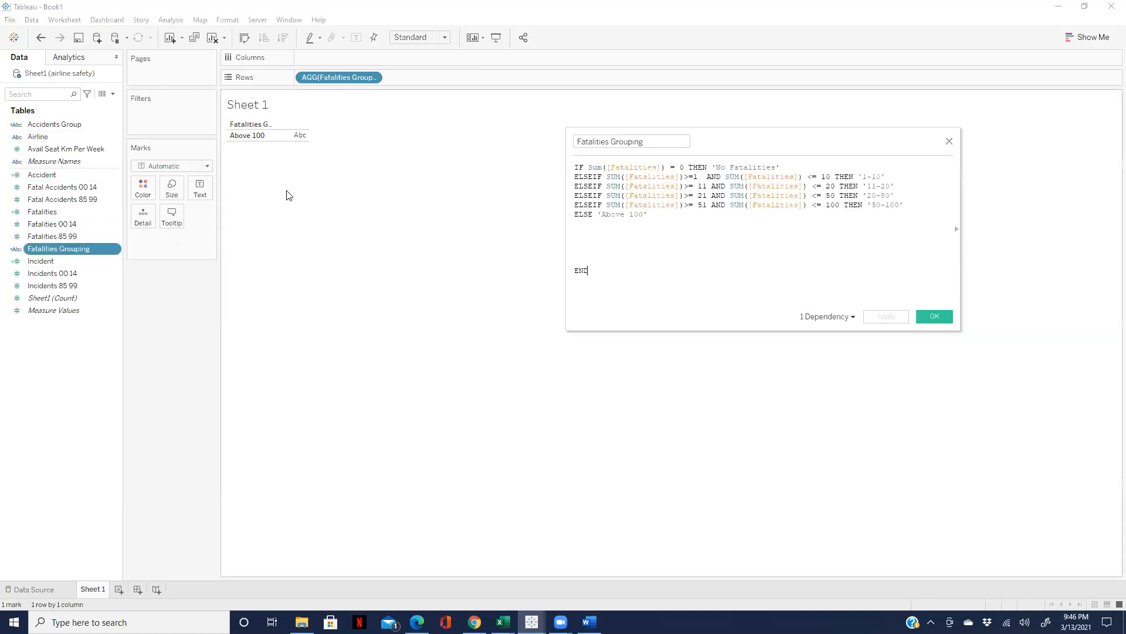
{"action": "left_click", "coordinate": [576, 166]}
{"action": "key", "text": "Return"}
{"action": "key", "text": "Return"}
{"action": "key", "text": "Return"}
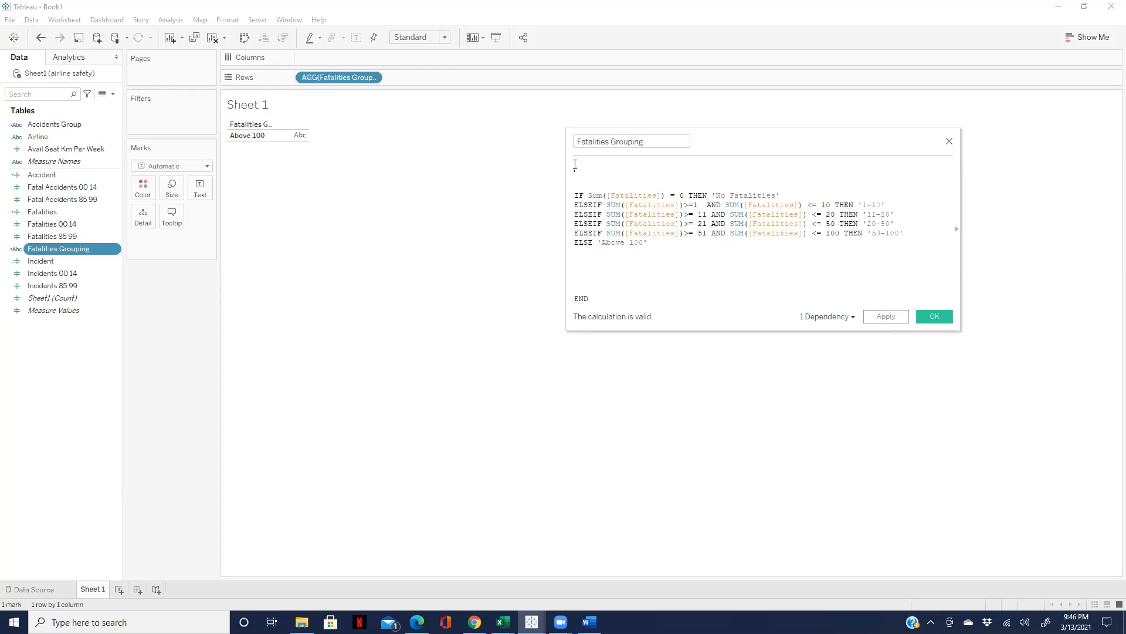
{"action": "left_click", "coordinate": [576, 166]}
{"action": "type", "text": "fixed"}
{"action": "key", "text": "BackSpace"}
{"action": "left_click", "coordinate": [618, 177]}
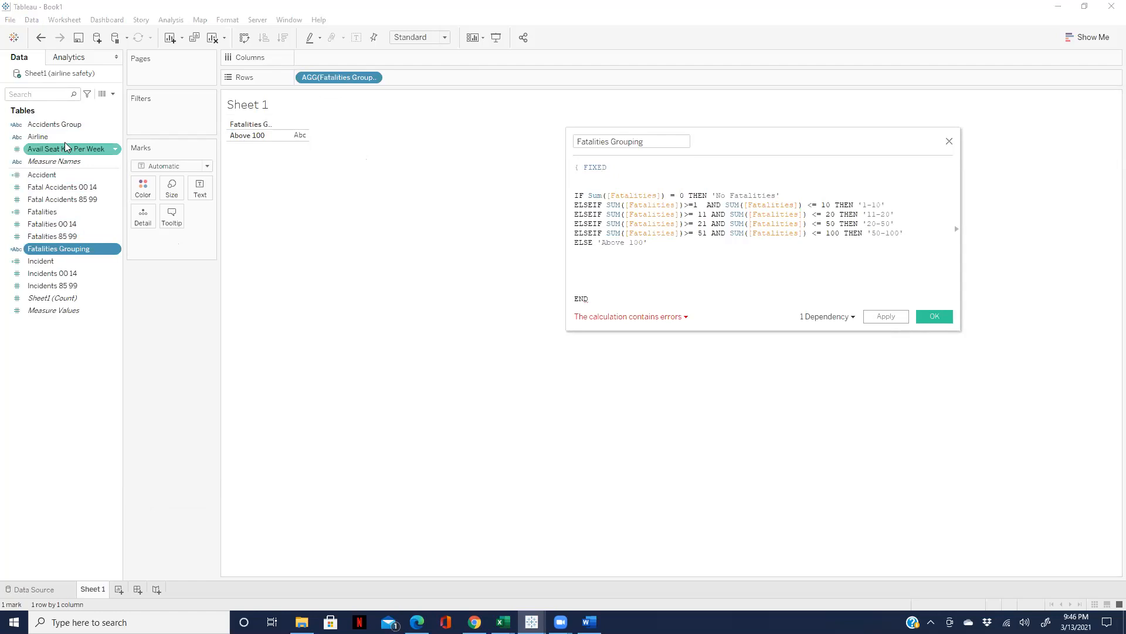
{"action": "left_click_drag", "start_coordinate": [62, 137], "coordinate": [662, 170]}
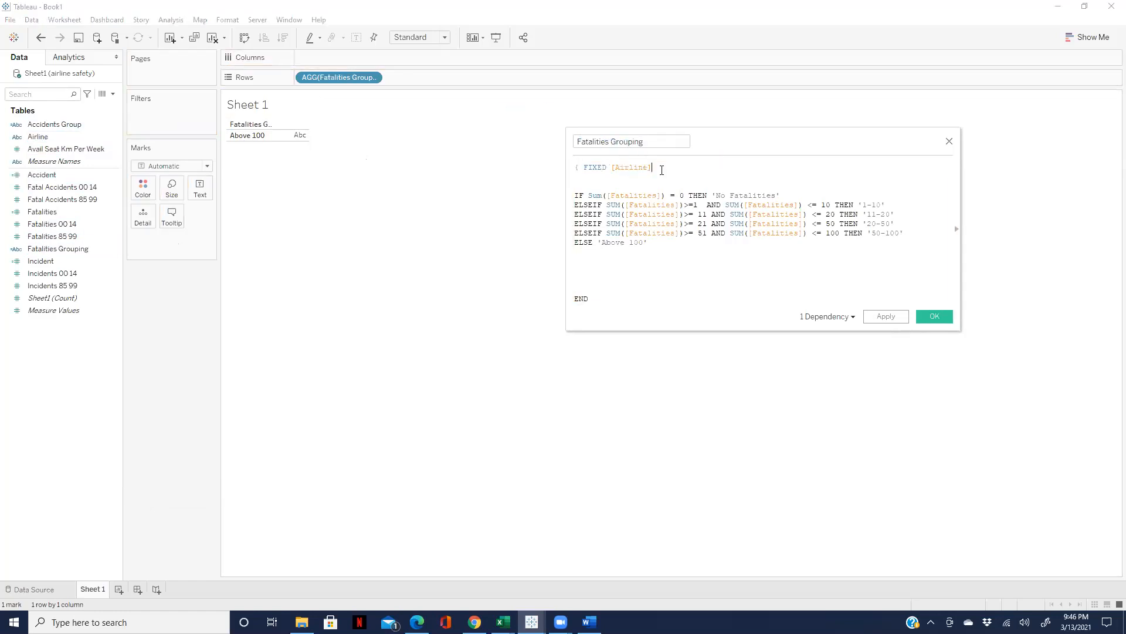
{"action": "type", "text": ":"}
{"action": "left_click", "coordinate": [661, 247]}
{"action": "type", "text": "}"}
{"action": "left_click", "coordinate": [949, 141]}
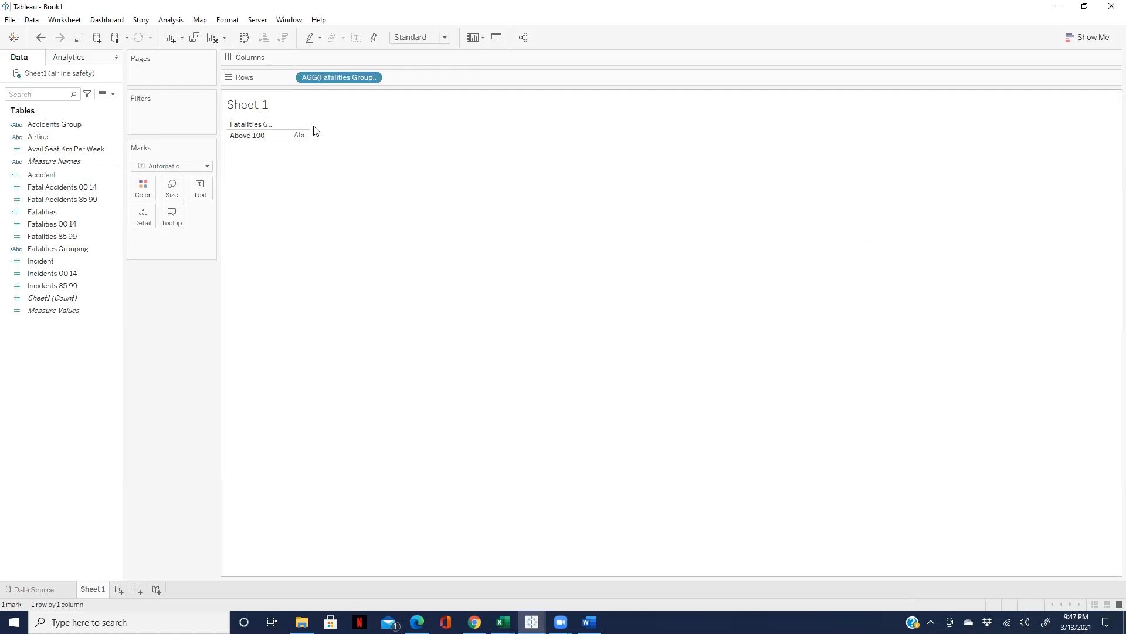
Step: Add Airline to the rows to view the airlines in each fatalities group, and remove it again
{"action": "left_click_drag", "start_coordinate": [41, 136], "coordinate": [401, 76]}
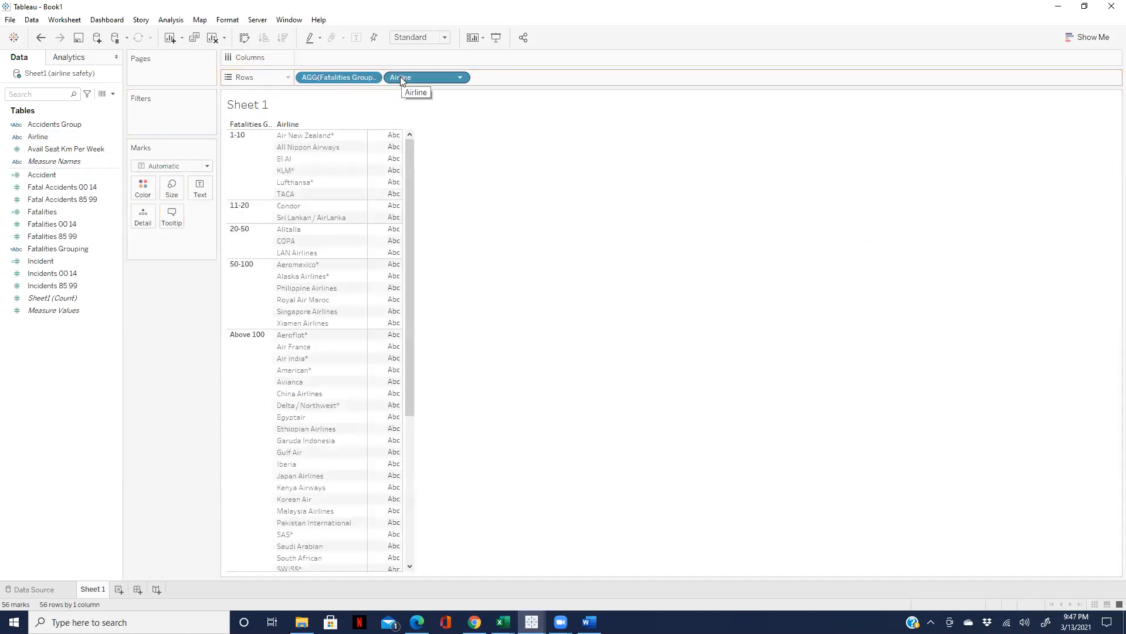
{"action": "left_click_drag", "start_coordinate": [407, 76], "coordinate": [192, 330]}
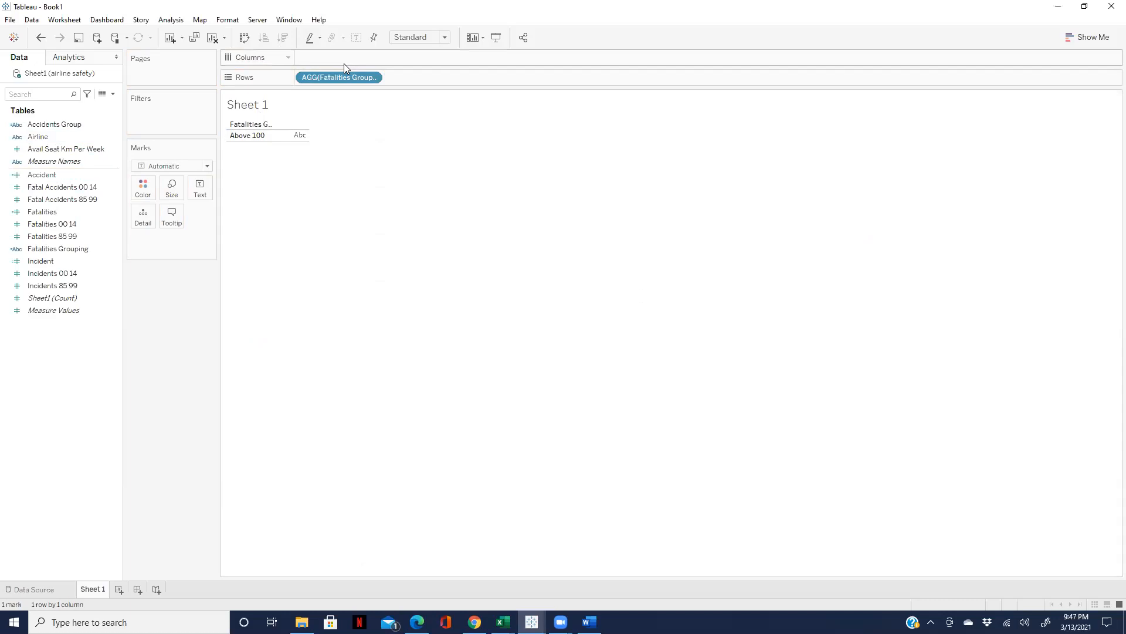
Step: Filter the sheet on Fatalities Grouping with Above 100 selected, and show the filter control beside the view
{"action": "left_click", "coordinate": [372, 76]}
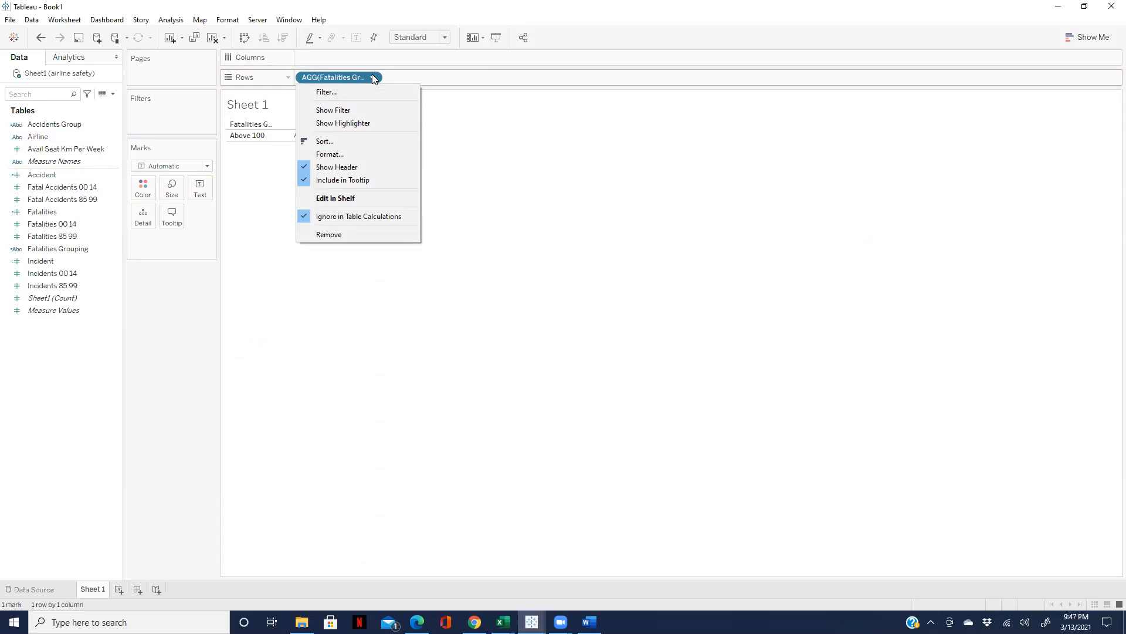
{"action": "left_click", "coordinate": [349, 94]}
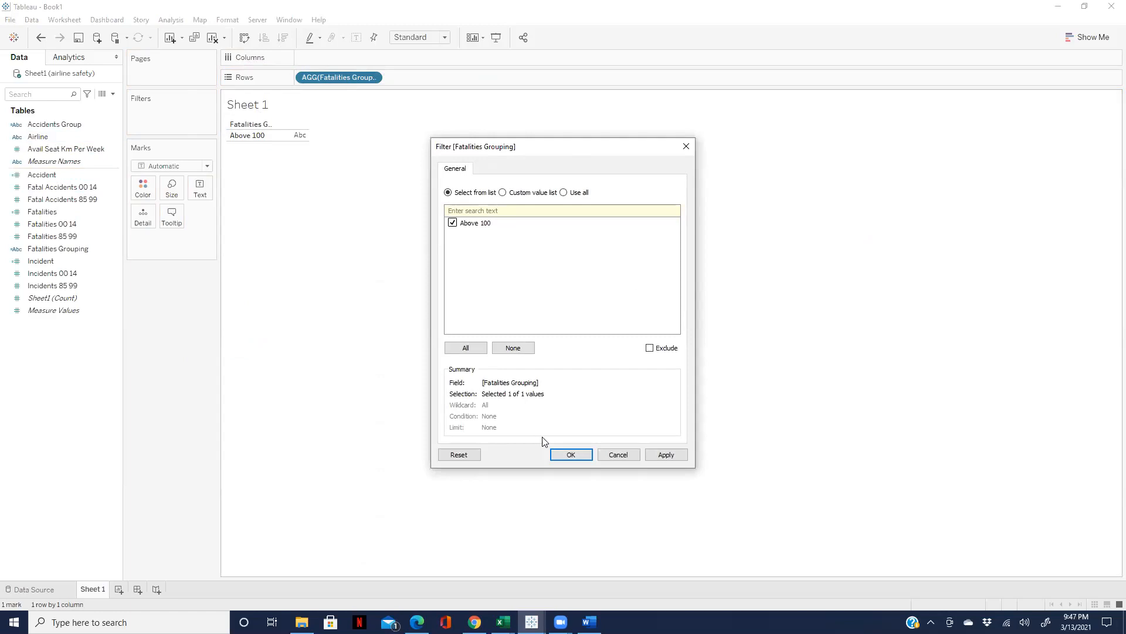
{"action": "left_click", "coordinate": [568, 456]}
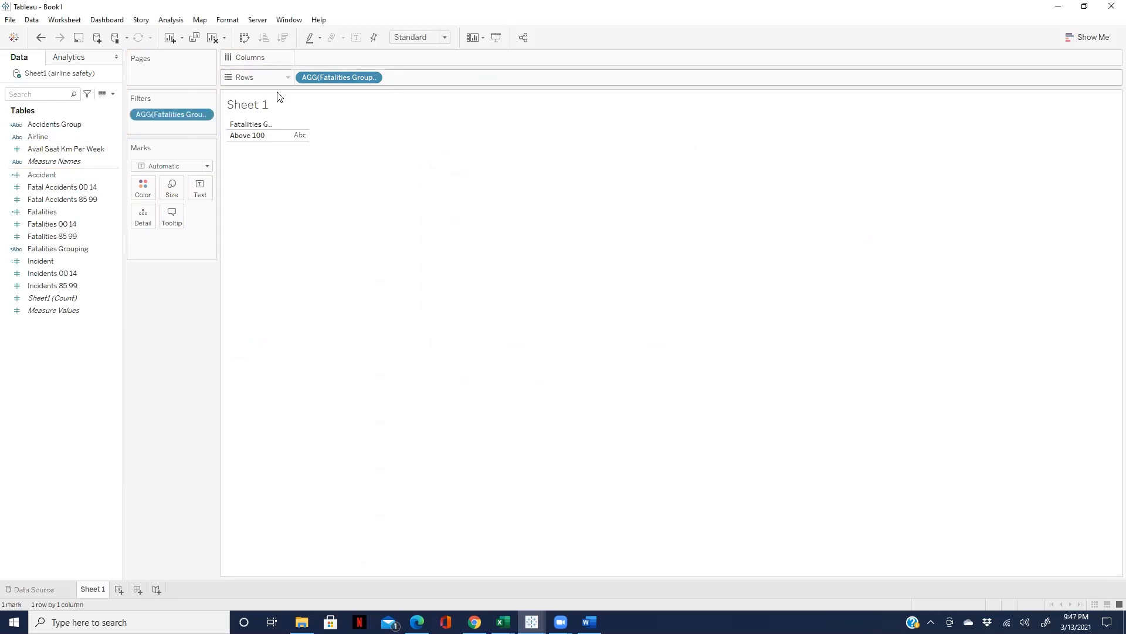
{"action": "left_click", "coordinate": [203, 114]}
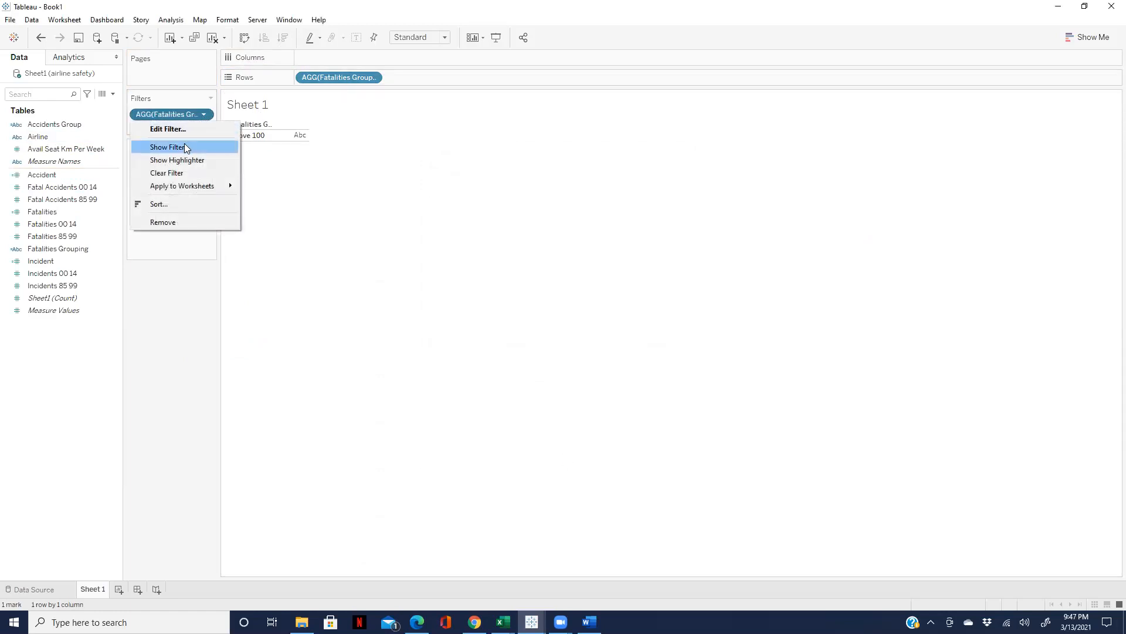
{"action": "left_click", "coordinate": [183, 147]}
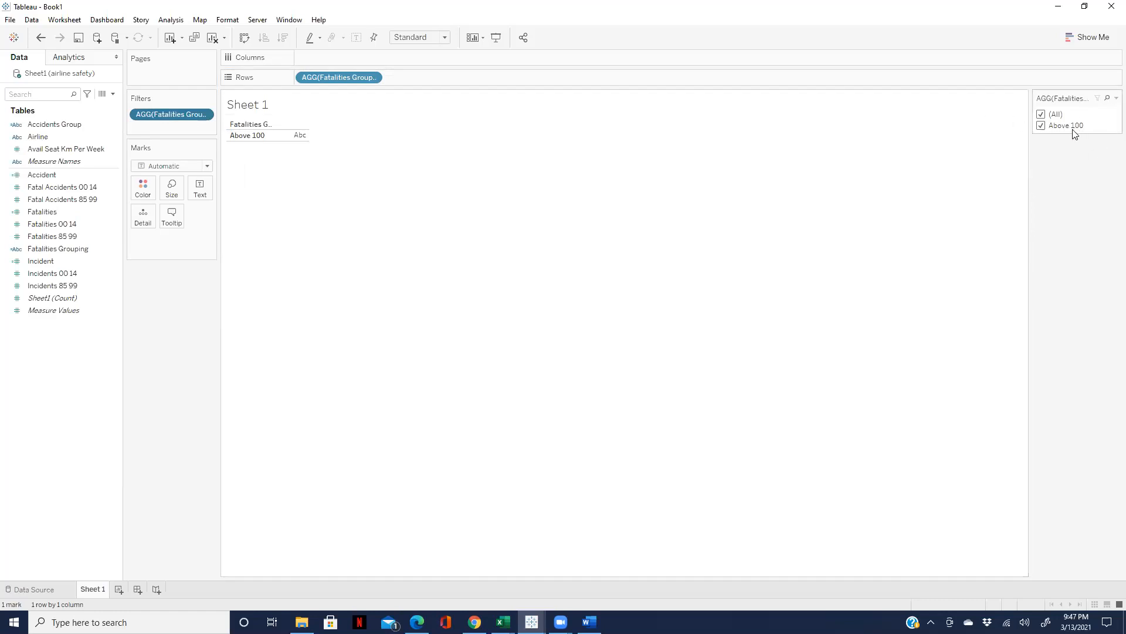
Step: Compare the filter's available groups with Airline temporarily placed in the rows
{"action": "left_click_drag", "start_coordinate": [28, 137], "coordinate": [398, 74]}
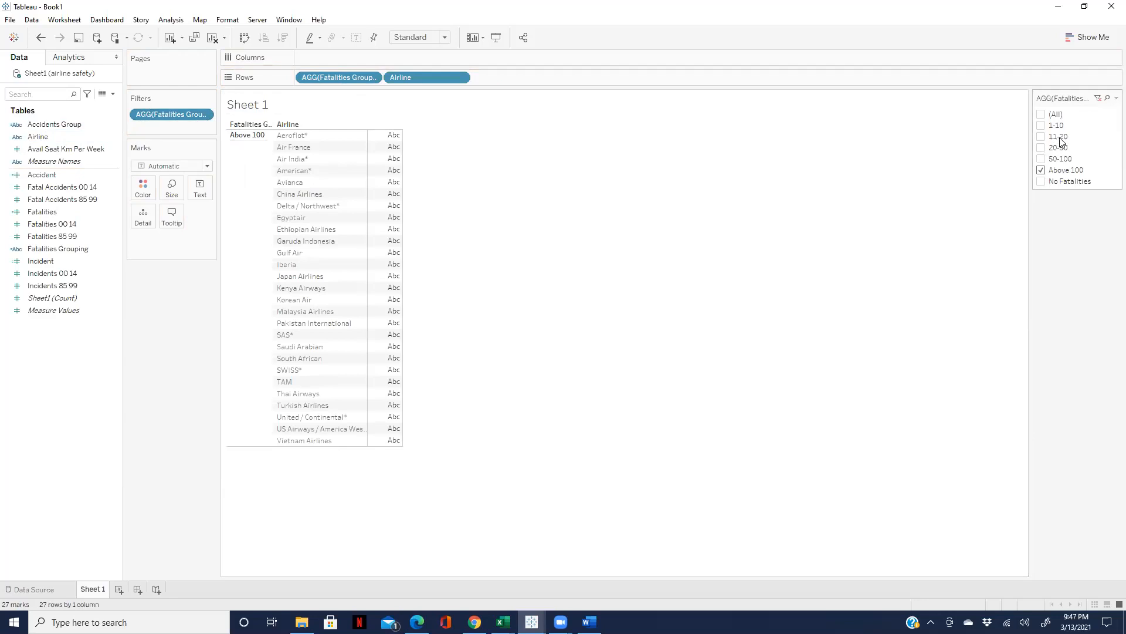
{"action": "left_click_drag", "start_coordinate": [427, 76], "coordinate": [169, 327]}
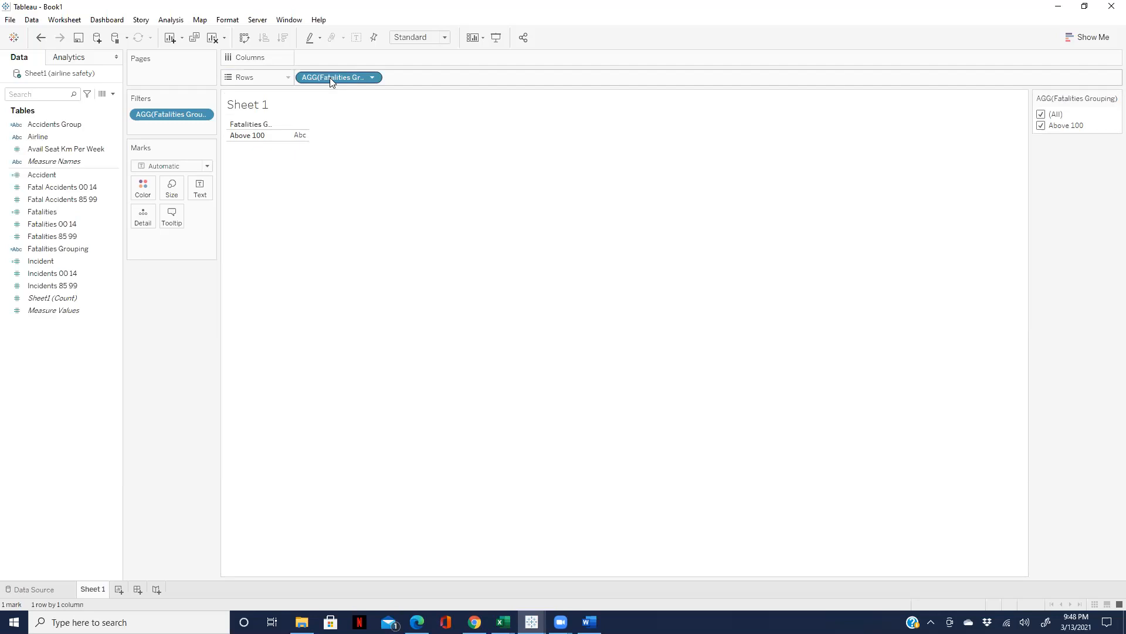
Step: Review the Accidents Group formula for its FIXED expression and close it without changes
{"action": "left_click", "coordinate": [42, 137]}
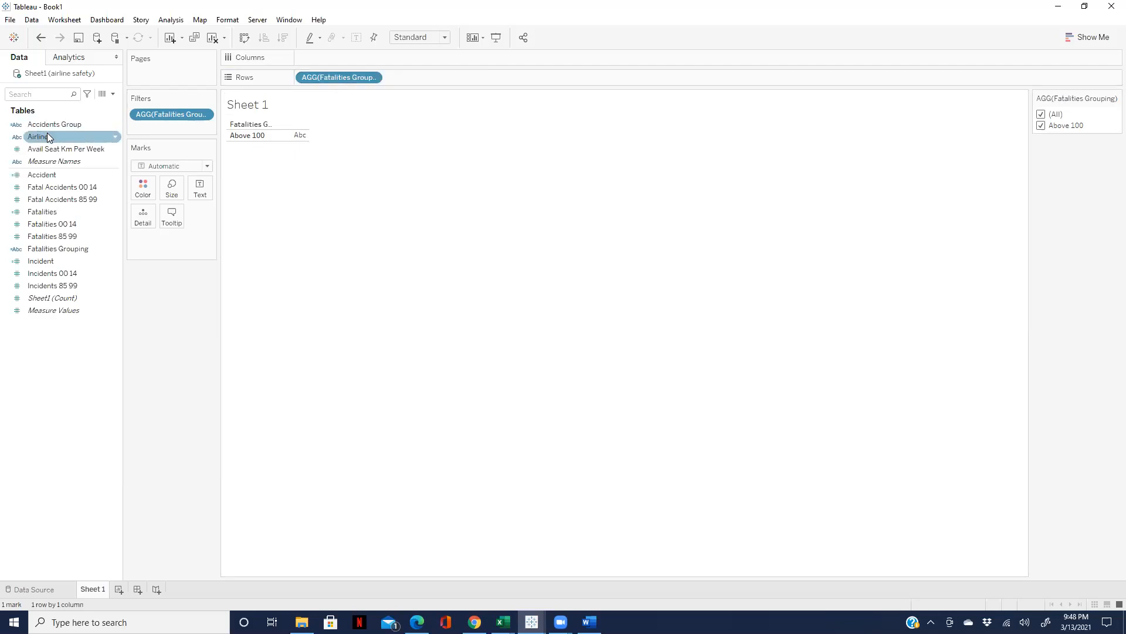
{"action": "left_click", "coordinate": [47, 124]}
{"action": "left_click", "coordinate": [114, 124]}
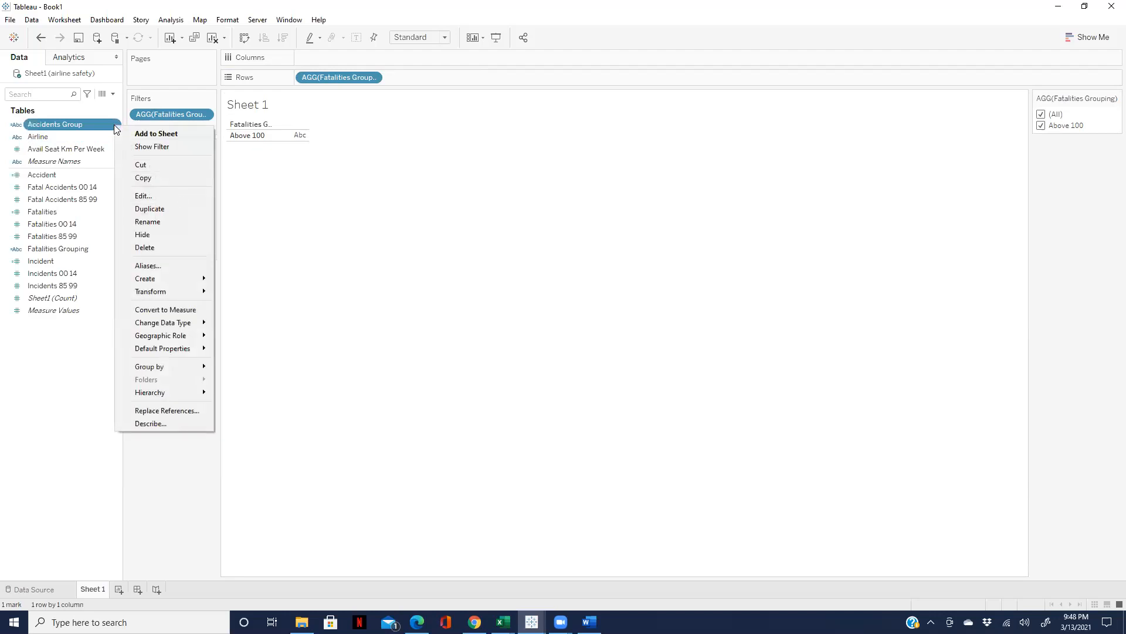
{"action": "left_click", "coordinate": [144, 195]}
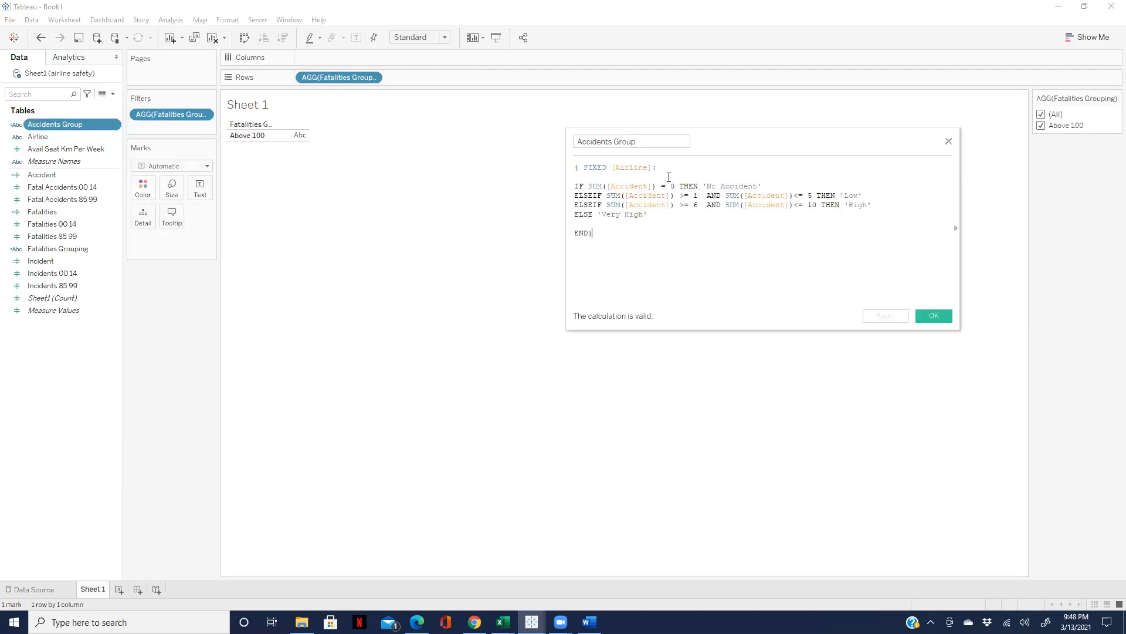
{"action": "left_click", "coordinate": [948, 140]}
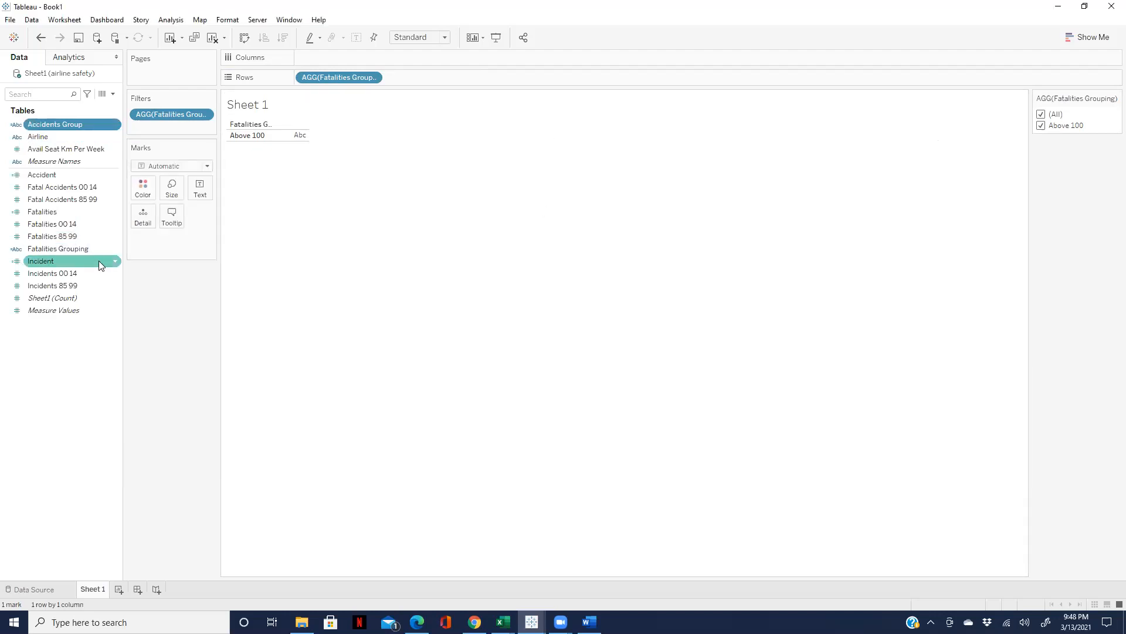
Step: Insert the opening expression { FIXED [Airline]: above the IF statement in the Fatalities Grouping calculation
{"action": "left_click", "coordinate": [115, 248]}
{"action": "left_click", "coordinate": [152, 321]}
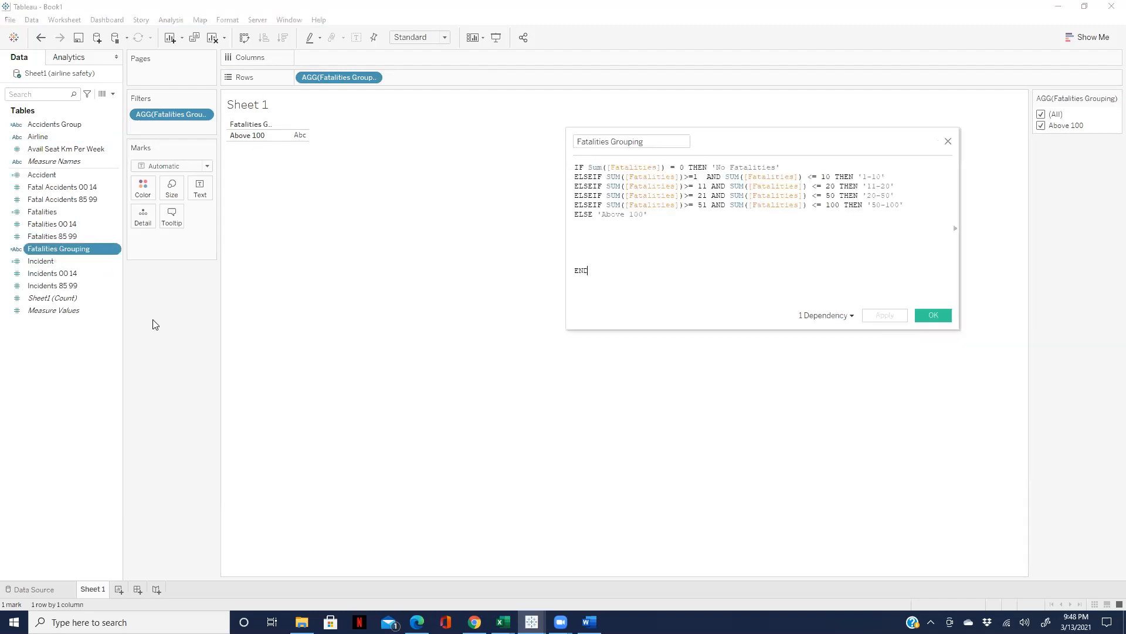
{"action": "left_click", "coordinate": [576, 166]}
{"action": "key", "text": "Return"}
{"action": "key", "text": "Return"}
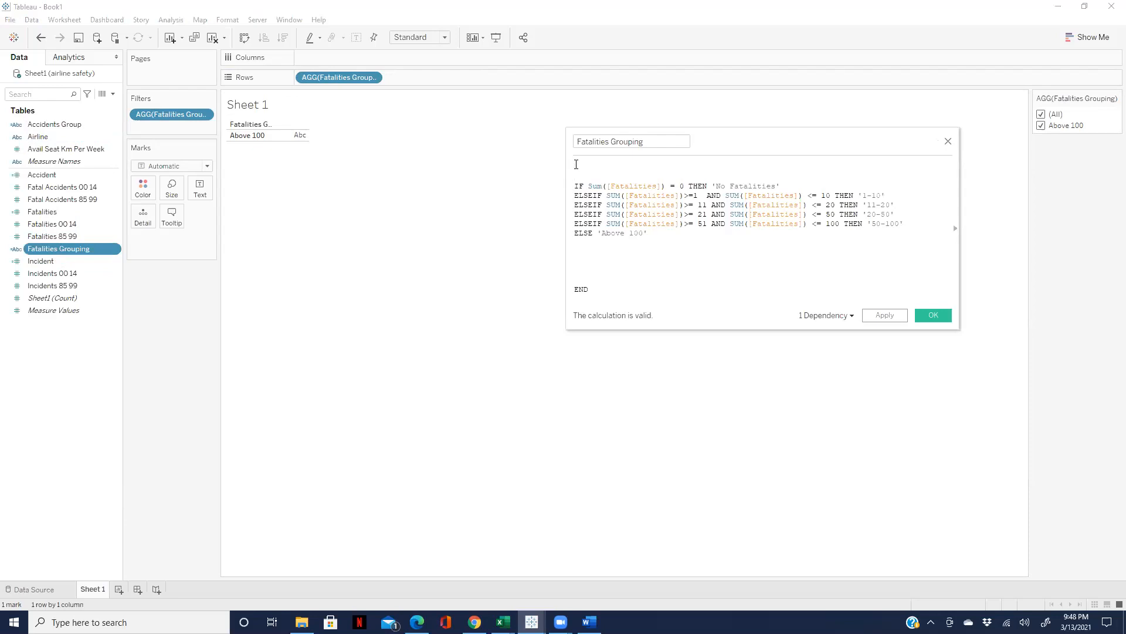
{"action": "type", "text": "Fi"}
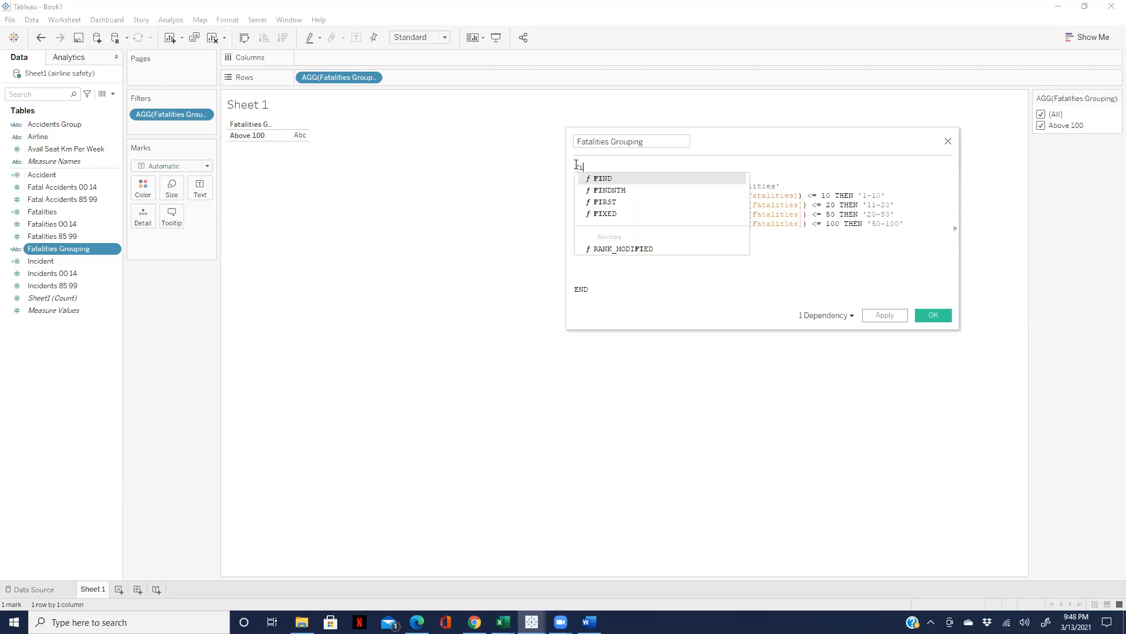
{"action": "left_click", "coordinate": [620, 215]}
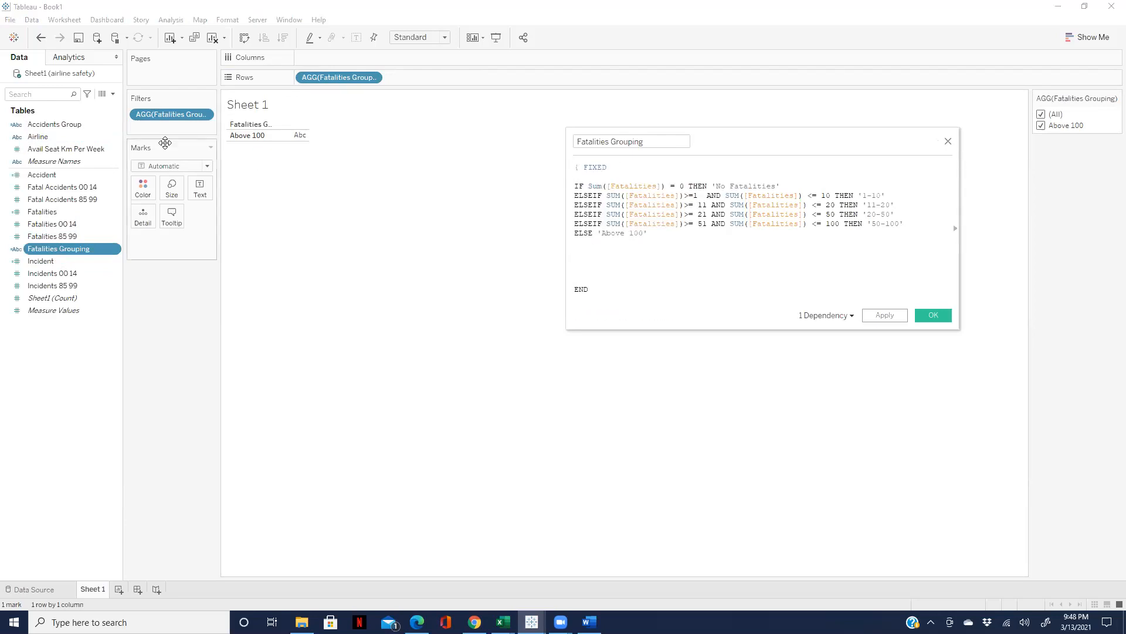
{"action": "left_click_drag", "start_coordinate": [40, 140], "coordinate": [633, 173]}
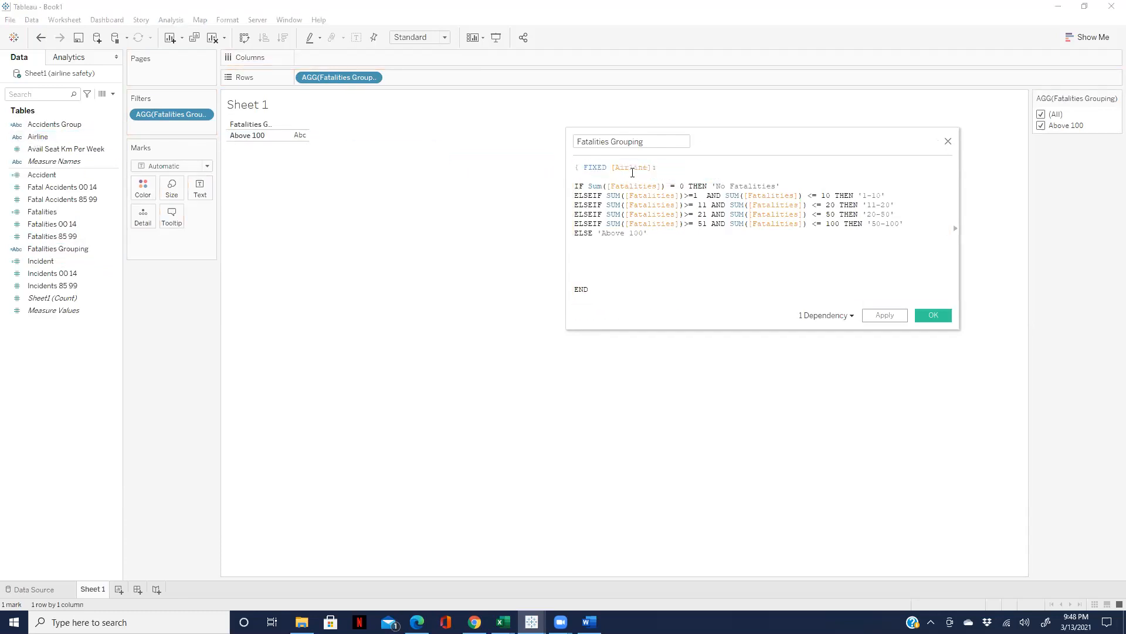
Step: Close the FIXED expression with } after END, then apply and save the calculation
{"action": "left_click", "coordinate": [643, 280]}
{"action": "left_click", "coordinate": [639, 297]}
{"action": "type", "text": "}"}
{"action": "left_click", "coordinate": [891, 318]}
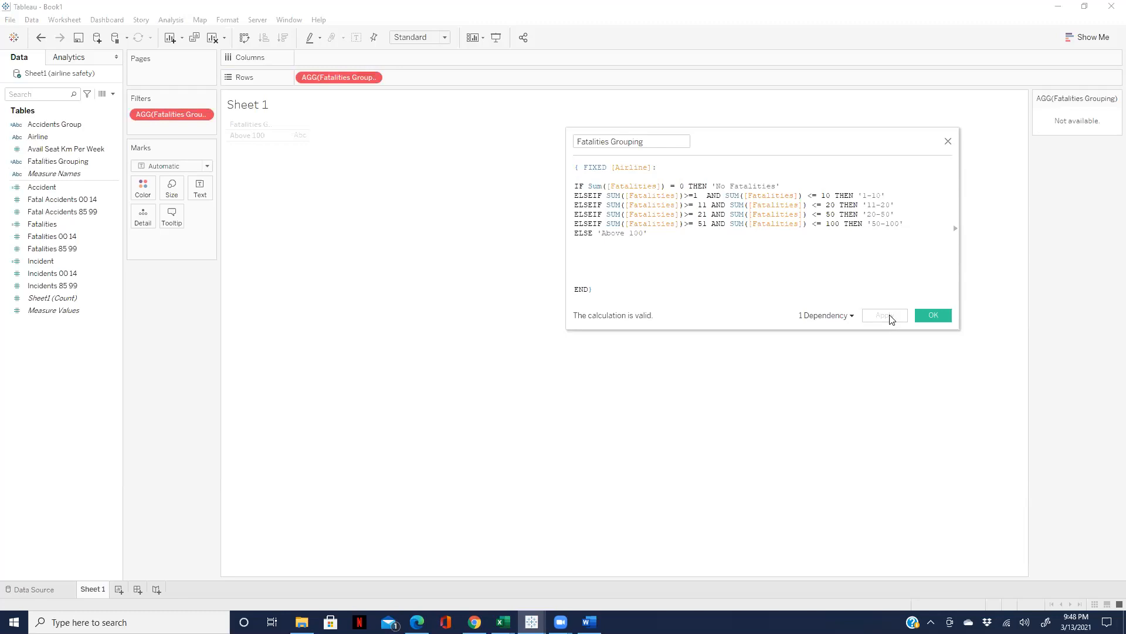
{"action": "left_click", "coordinate": [933, 315]}
Step: Remove the aggregated Fatalities Grouping from the rows and filters, and place the updated Fatalities Grouping dimension in the rows
{"action": "left_click_drag", "start_coordinate": [338, 77], "coordinate": [231, 302]}
{"action": "left_click_drag", "start_coordinate": [171, 115], "coordinate": [162, 276]}
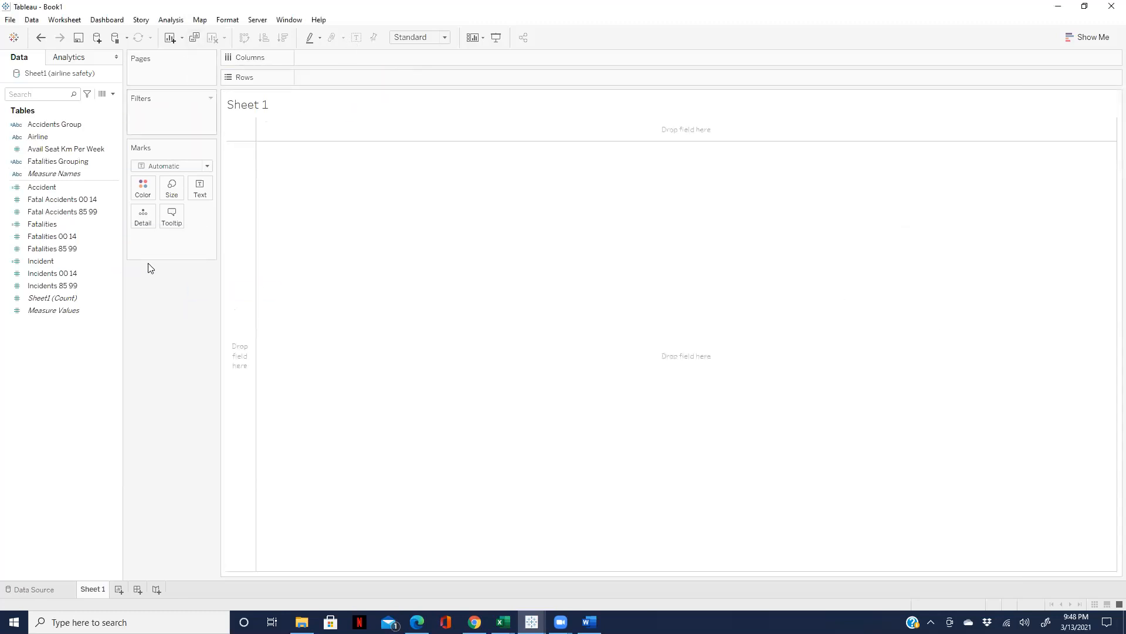
{"action": "left_click_drag", "start_coordinate": [57, 162], "coordinate": [336, 79]}
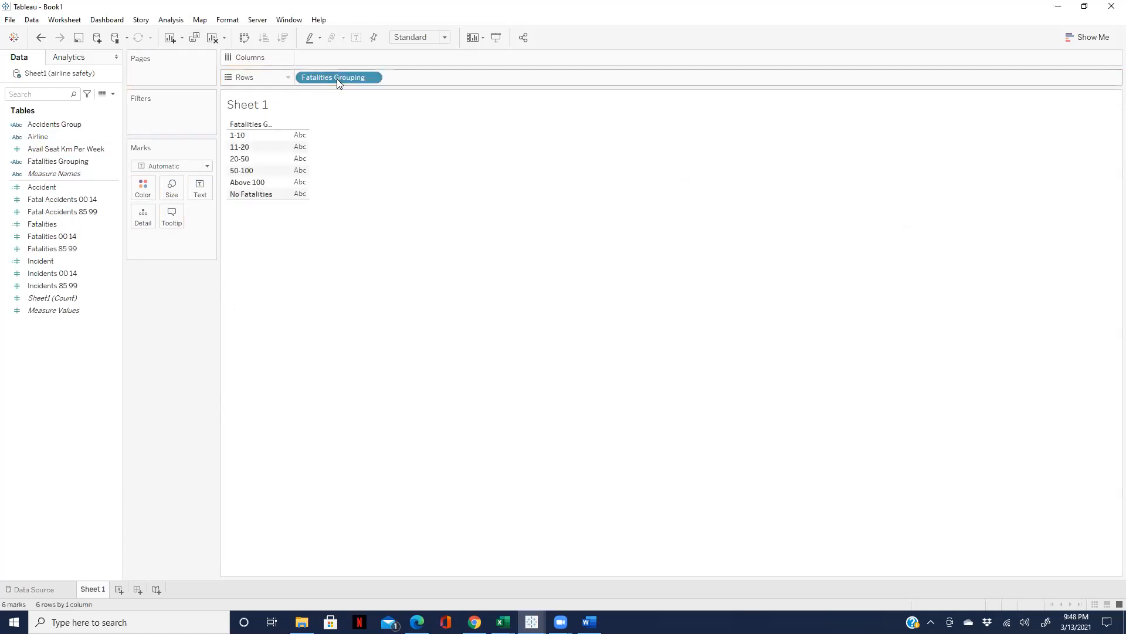
{"action": "left_click", "coordinate": [39, 138]}
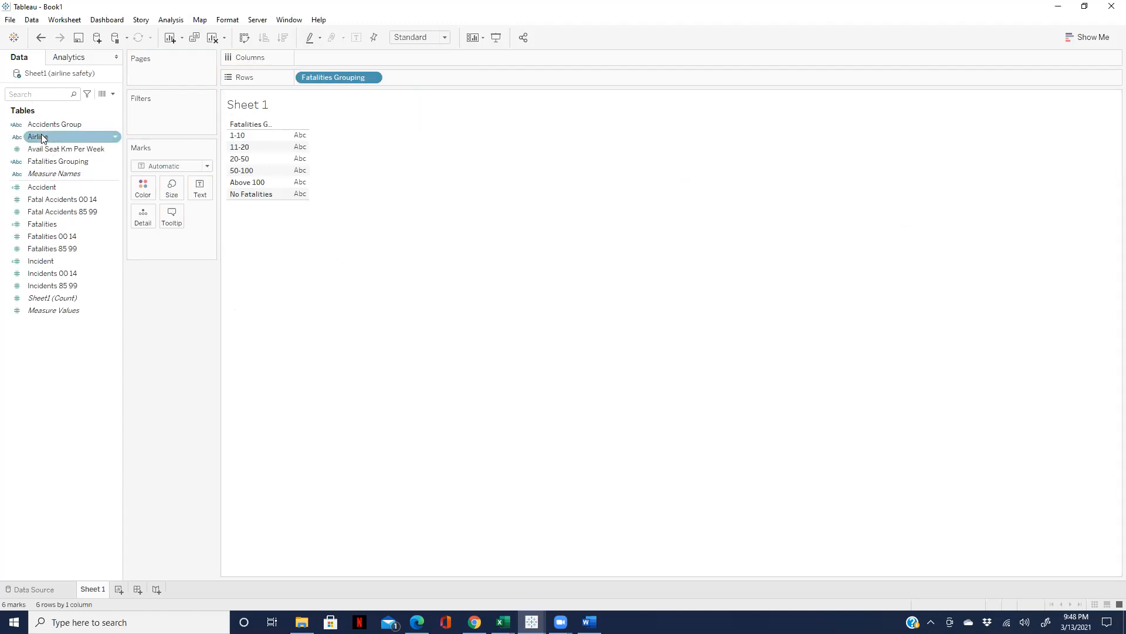
{"action": "mouse_move", "coordinate": [280, 147]}
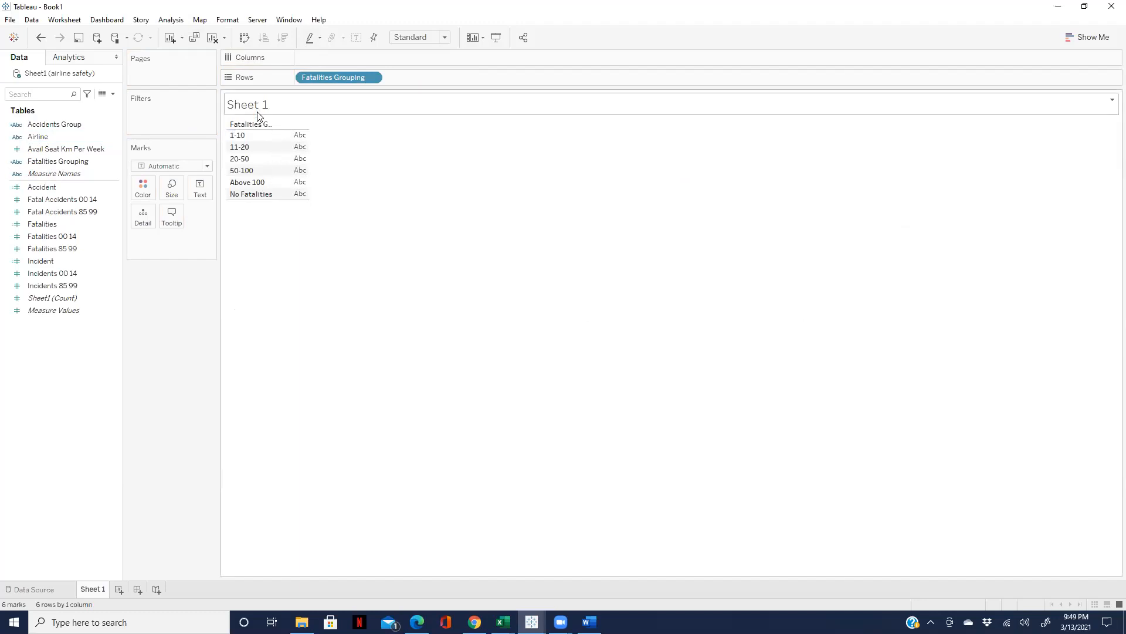
{"action": "left_click", "coordinate": [113, 93]}
{"action": "left_click", "coordinate": [68, 107]}
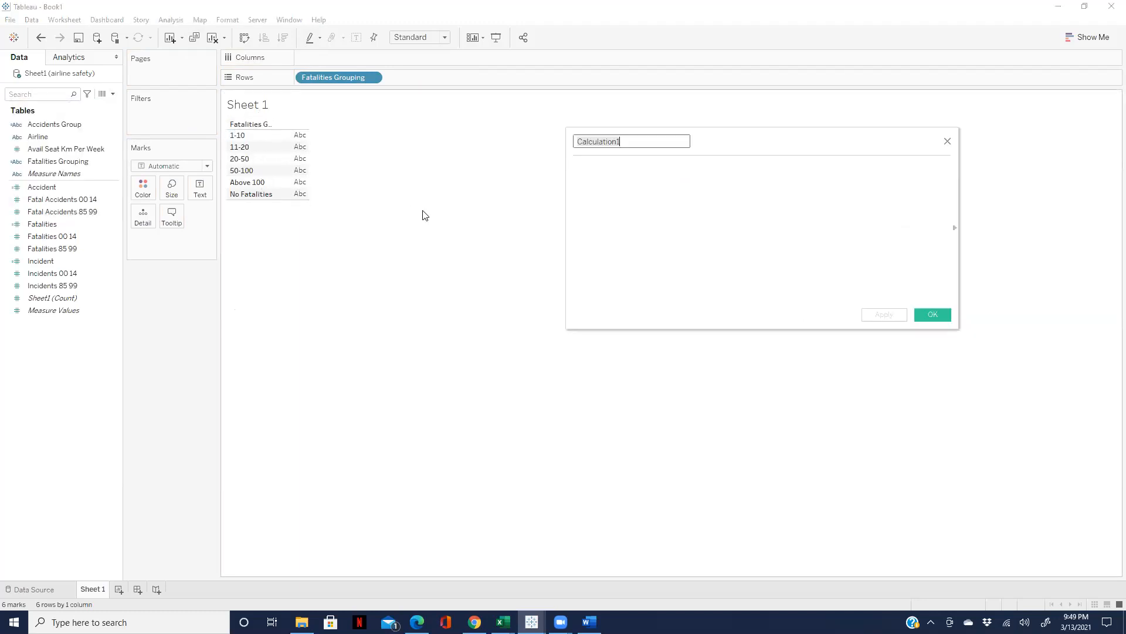
{"action": "type", "text": "Count"}
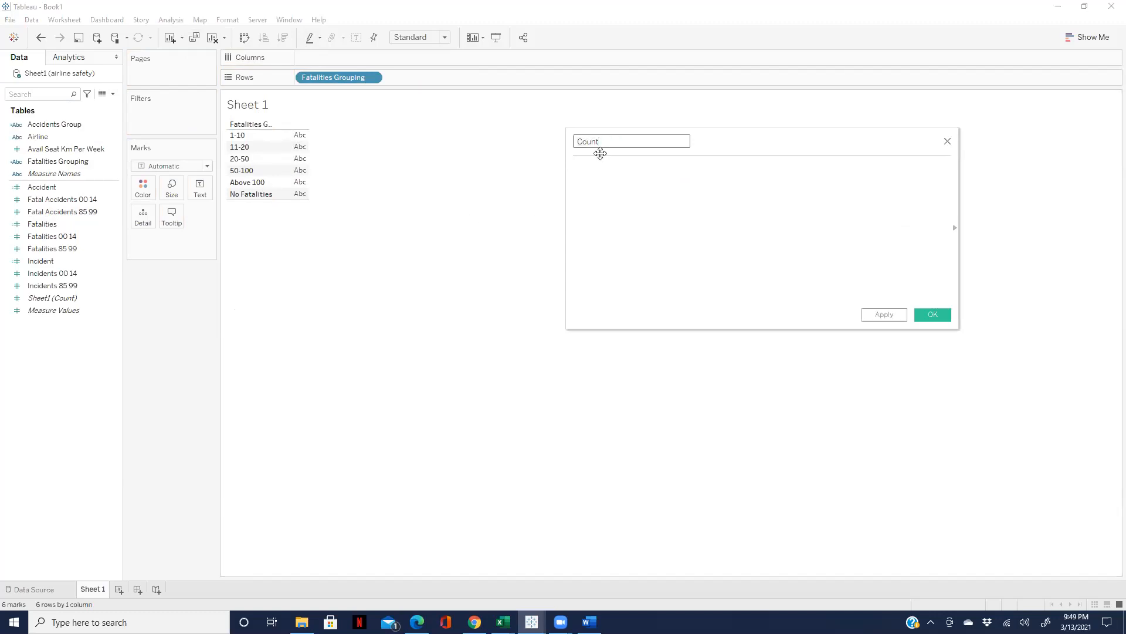
{"action": "type", "text": " Airli"}
{"action": "left_click", "coordinate": [610, 174]}
{"action": "type", "text": "c"}
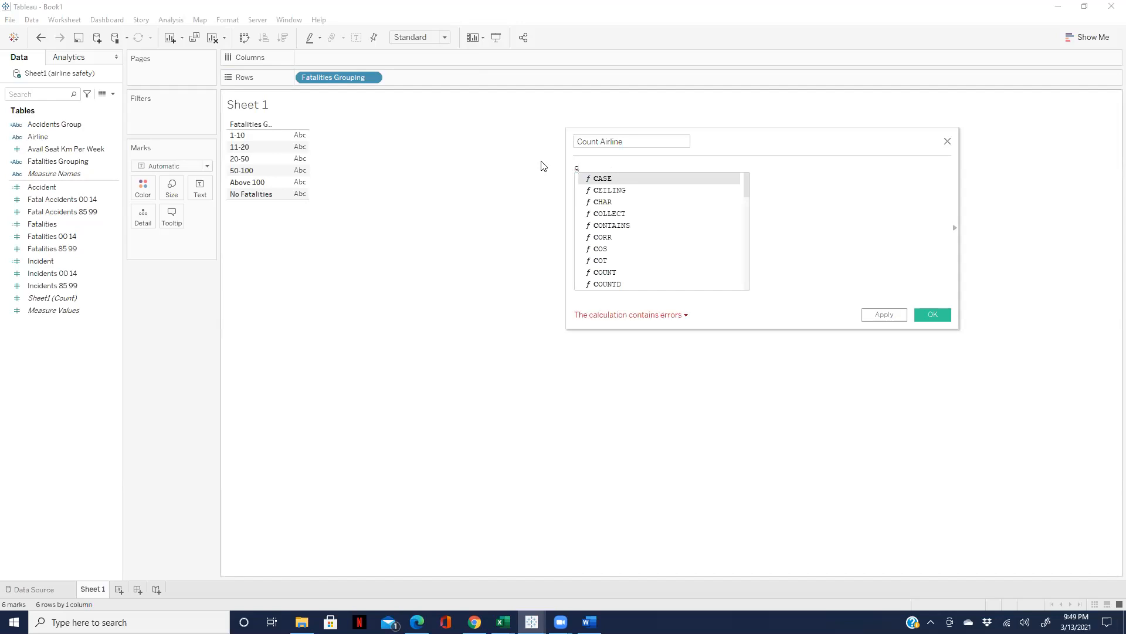
{"action": "key", "text": "BackSpace"}
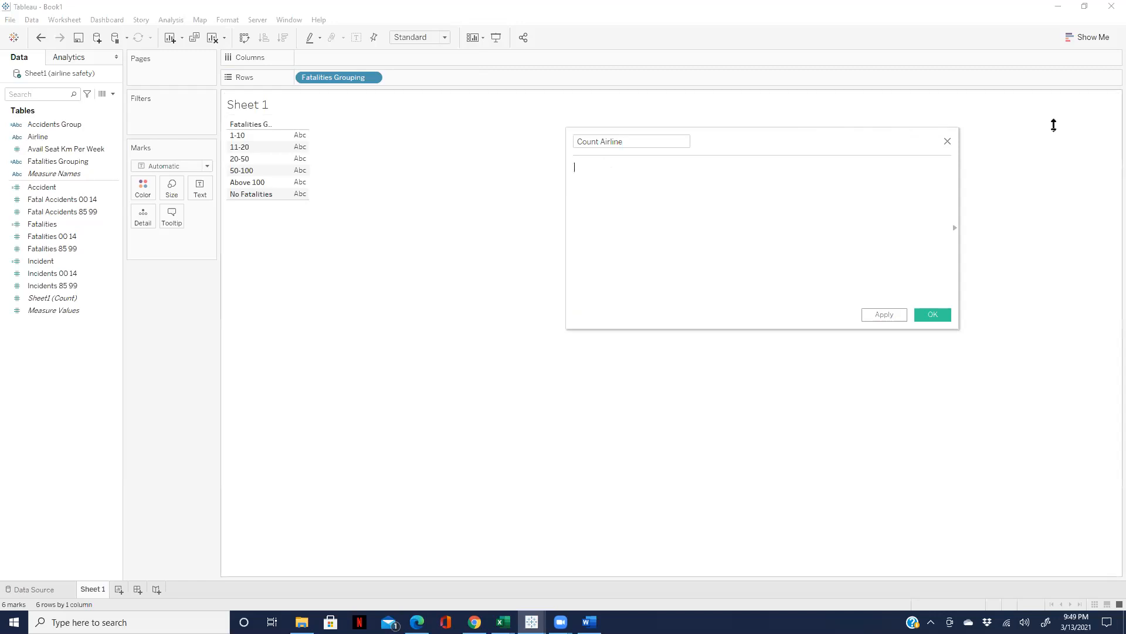
{"action": "left_click", "coordinate": [948, 141]}
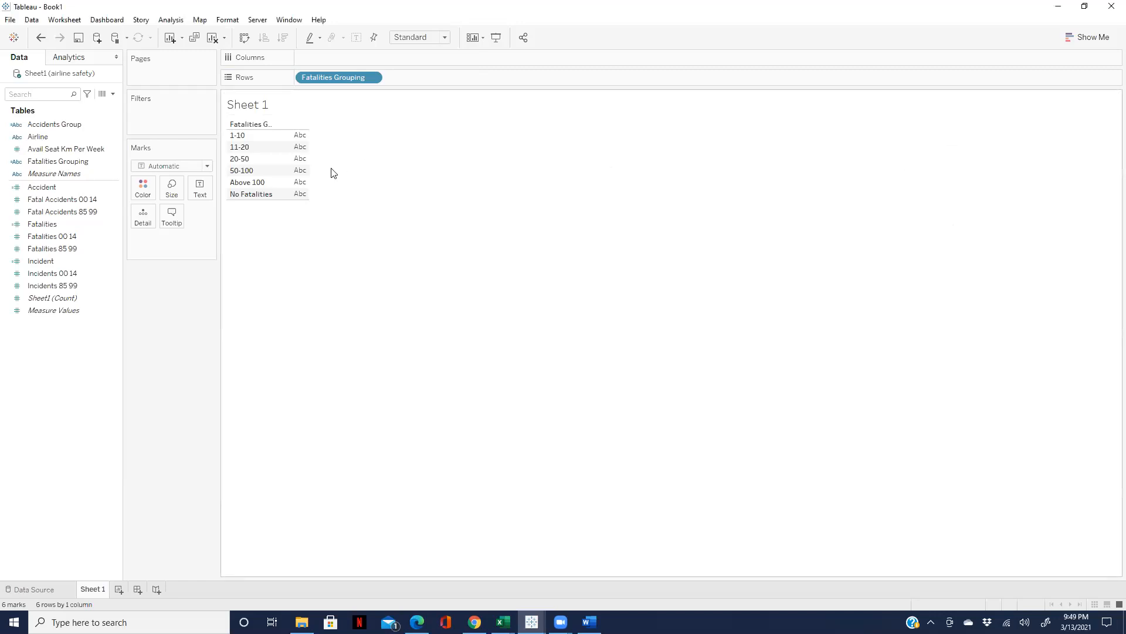
Step: Rename the group labels in the Fatalities Grouping formula to '21-50' and '51-100', and apply the changes
{"action": "left_click", "coordinate": [115, 162]}
{"action": "left_click", "coordinate": [144, 230]}
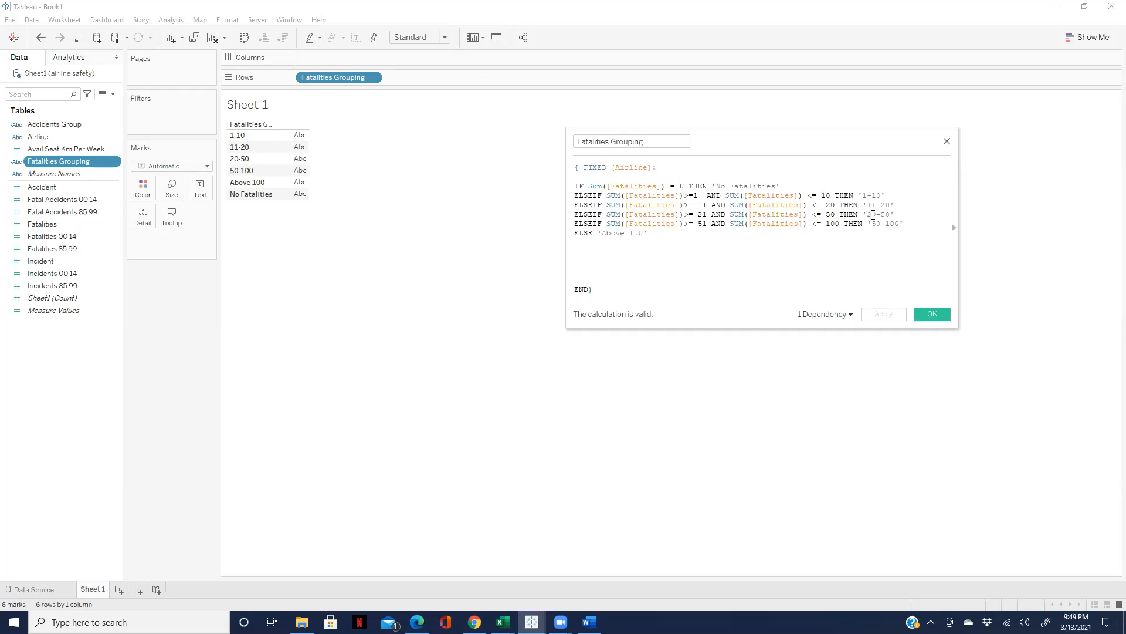
{"action": "key", "text": "BackSpace"}
{"action": "type", "text": "1"}
{"action": "left_click", "coordinate": [883, 224]}
{"action": "key", "text": "BackSpace"}
{"action": "type", "text": "1"}
{"action": "left_click", "coordinate": [883, 315]}
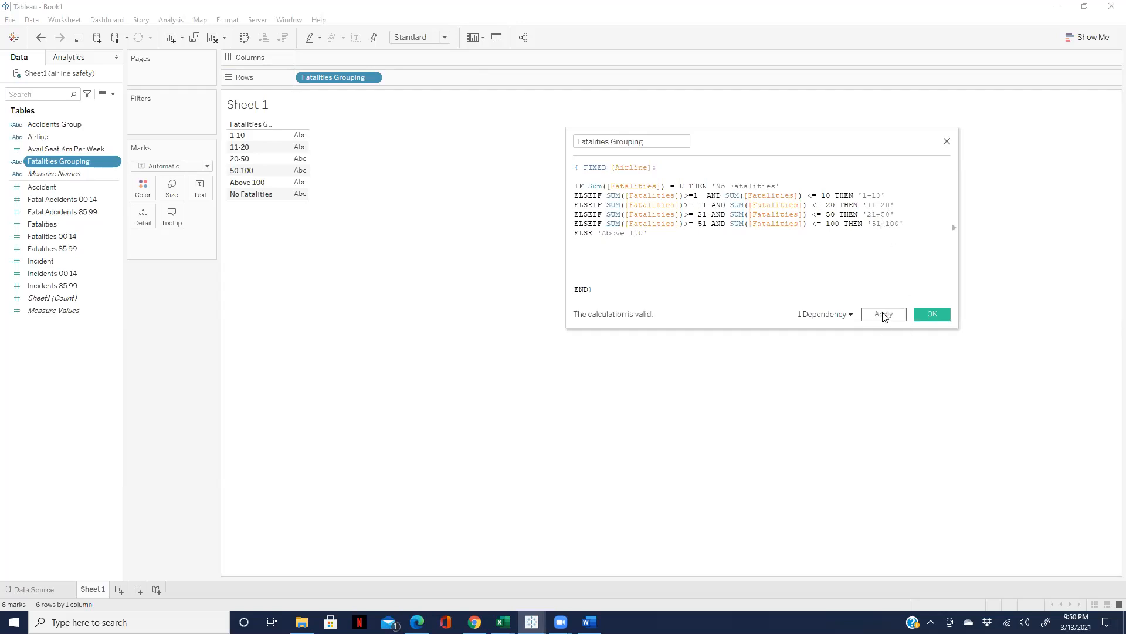
Step: Close the Fatalities Grouping editor and create a calculated field named # Airline with the formula COUNTD([Airline])
{"action": "left_click", "coordinate": [932, 315]}
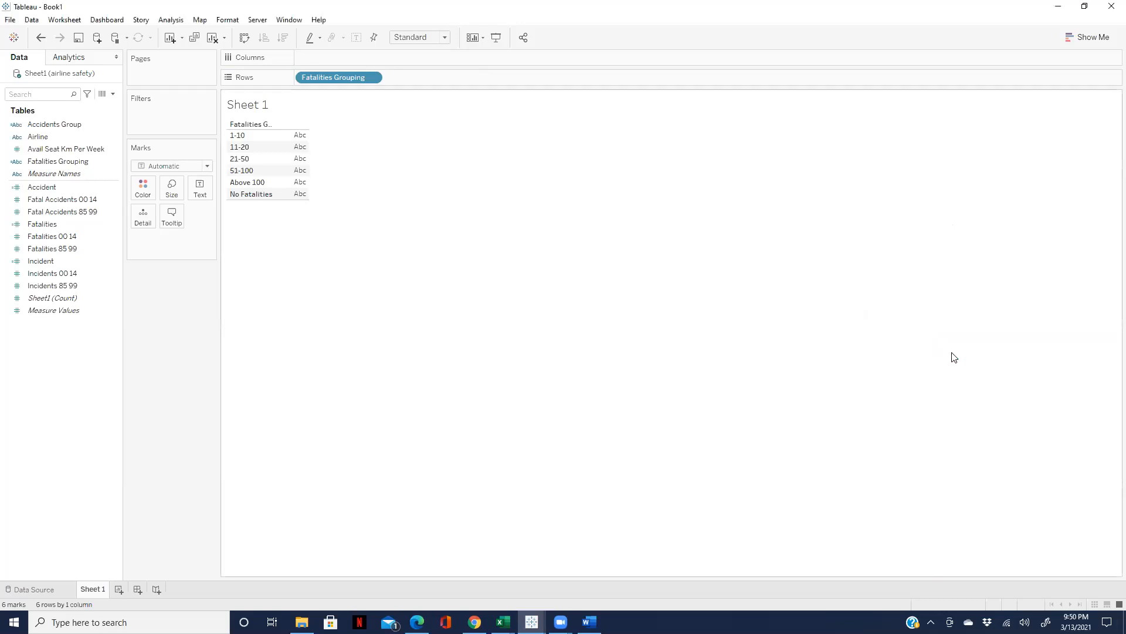
{"action": "left_click", "coordinate": [114, 95]}
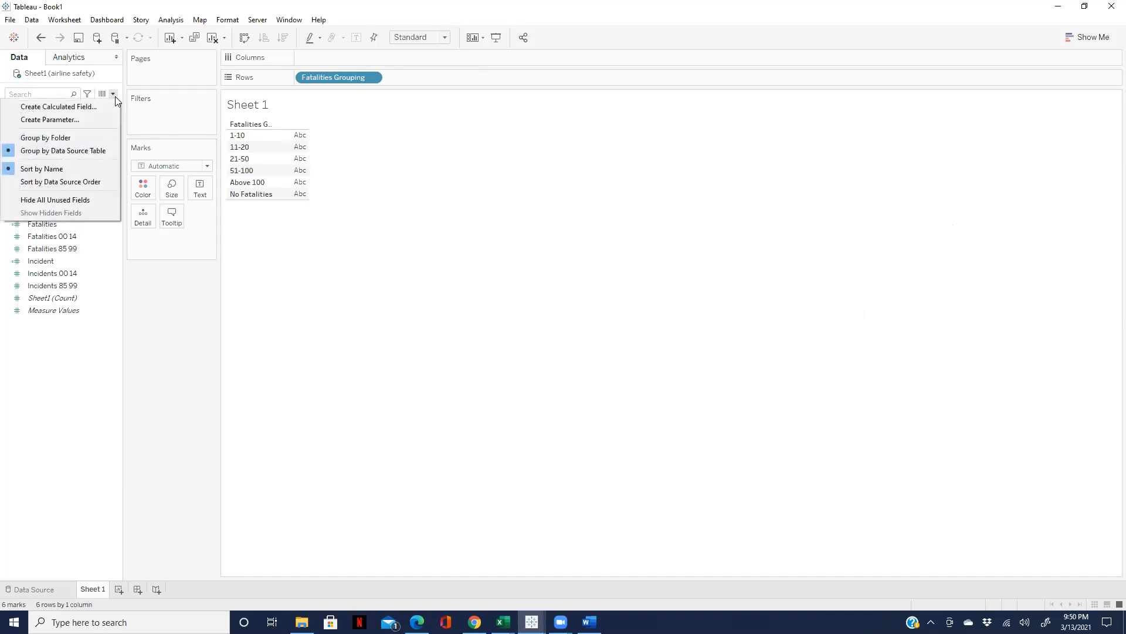
{"action": "left_click", "coordinate": [62, 107]}
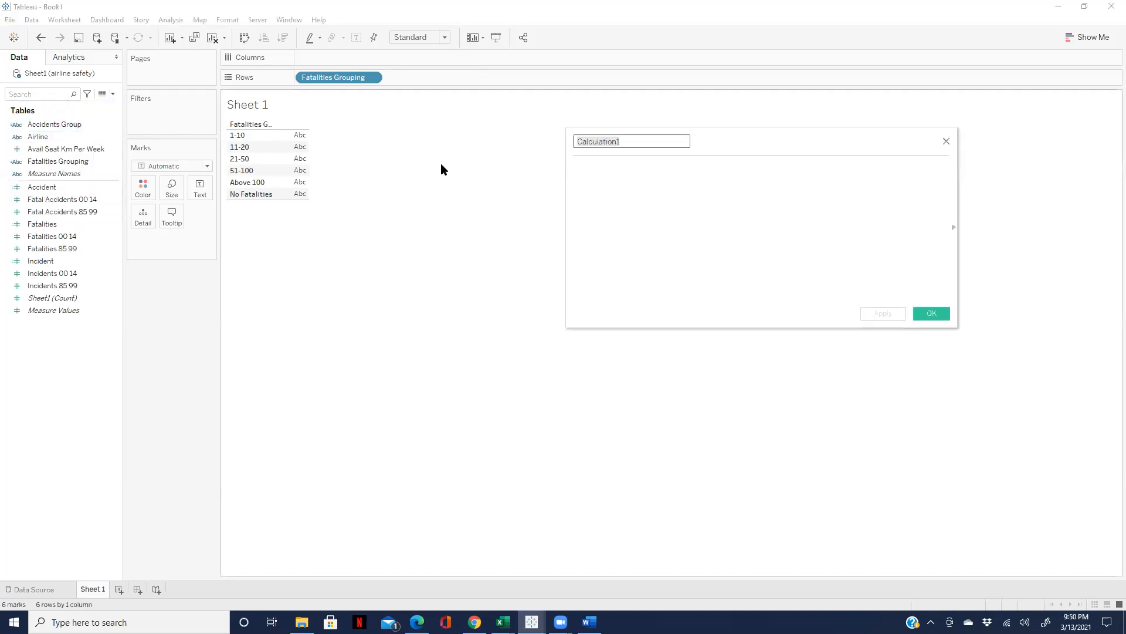
{"action": "type", "text": "# Airline"}
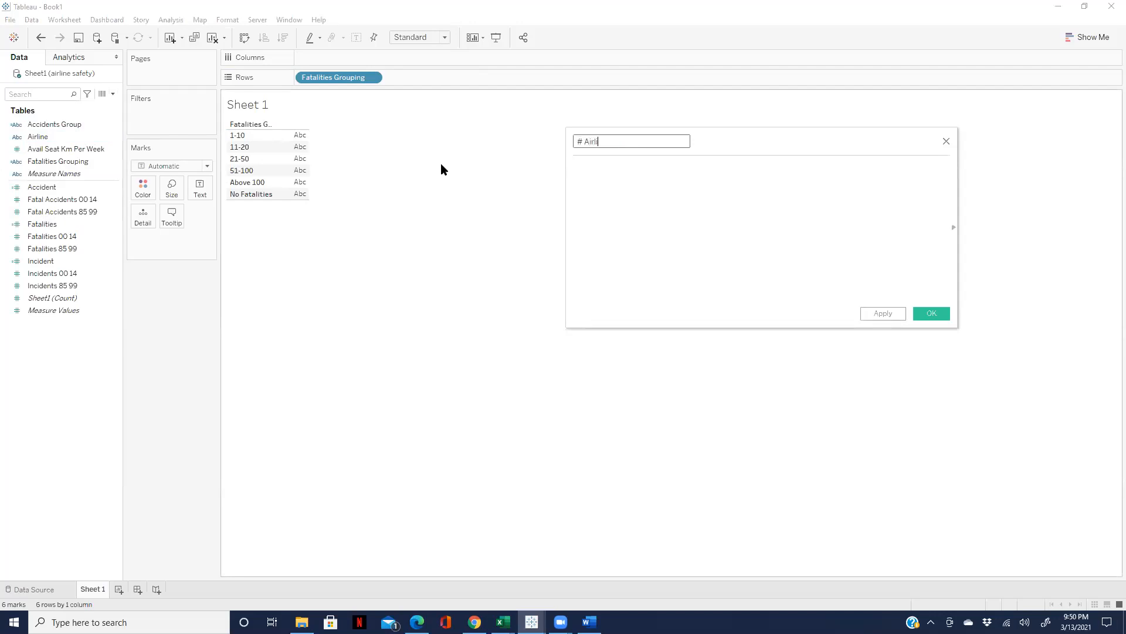
{"action": "left_click", "coordinate": [735, 191]}
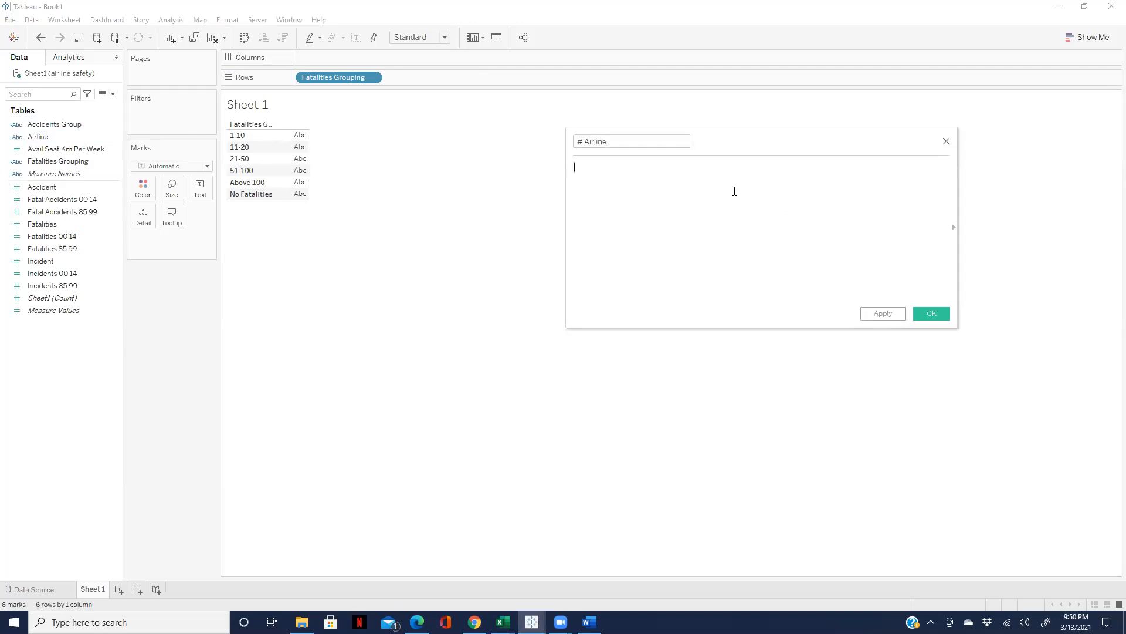
{"action": "type", "text": "count"}
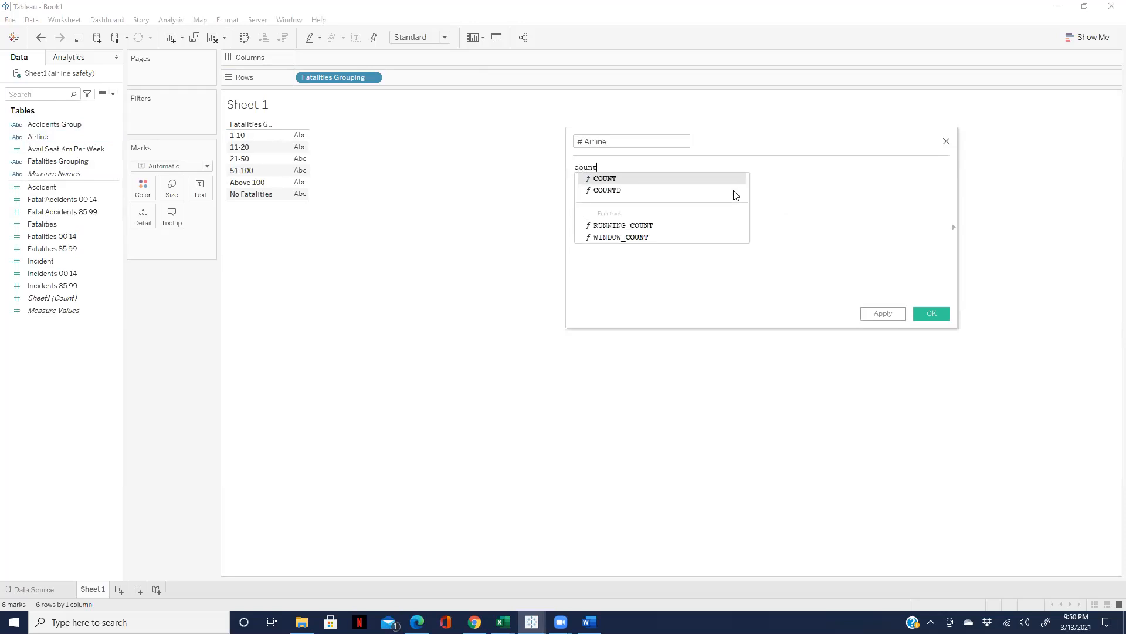
{"action": "left_click", "coordinate": [672, 190]}
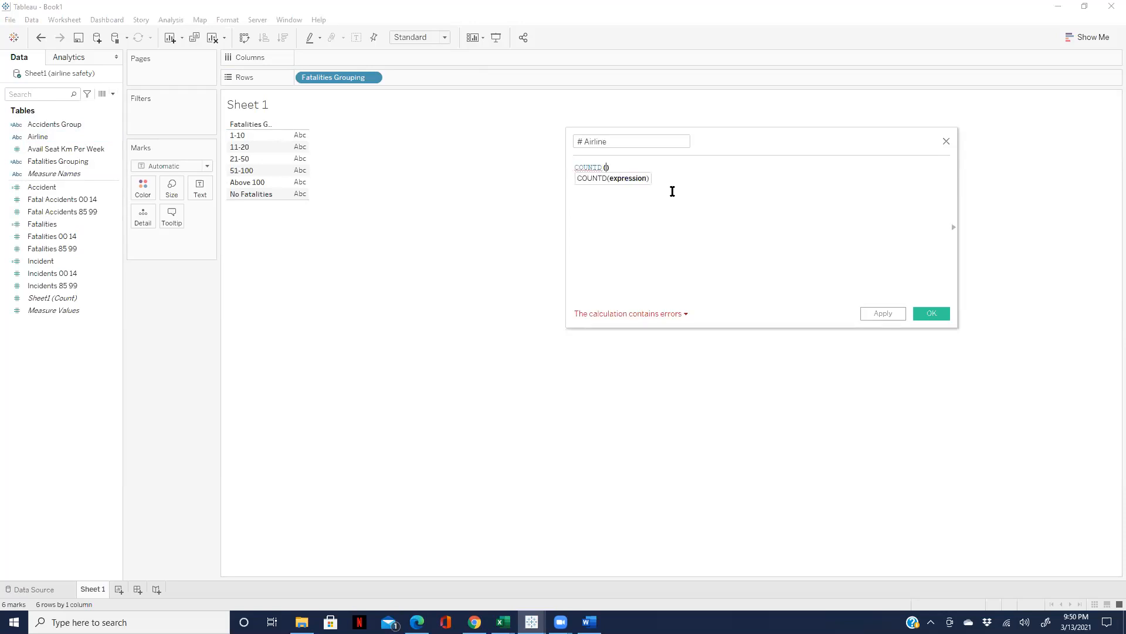
{"action": "type", "text": "airl"}
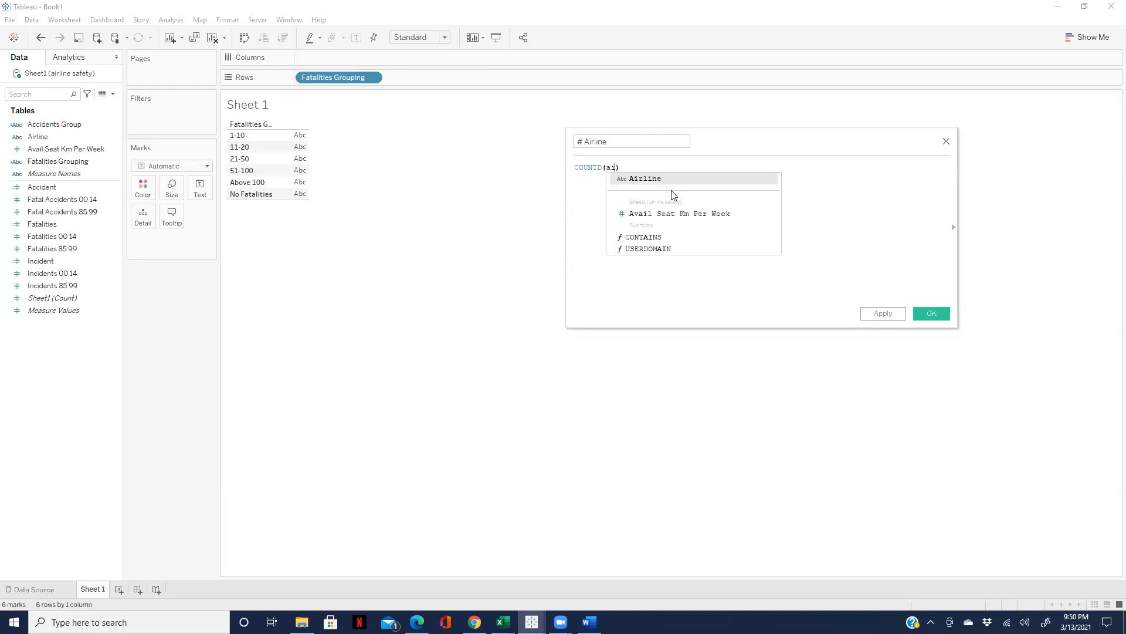
{"action": "left_click", "coordinate": [656, 177]}
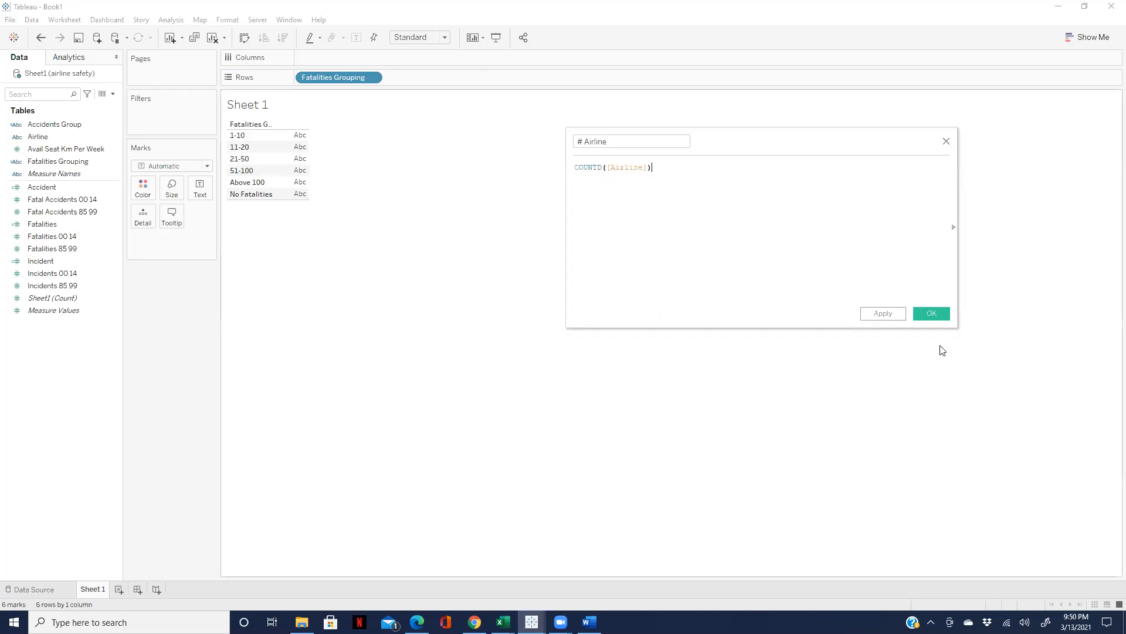
{"action": "left_click", "coordinate": [931, 314]}
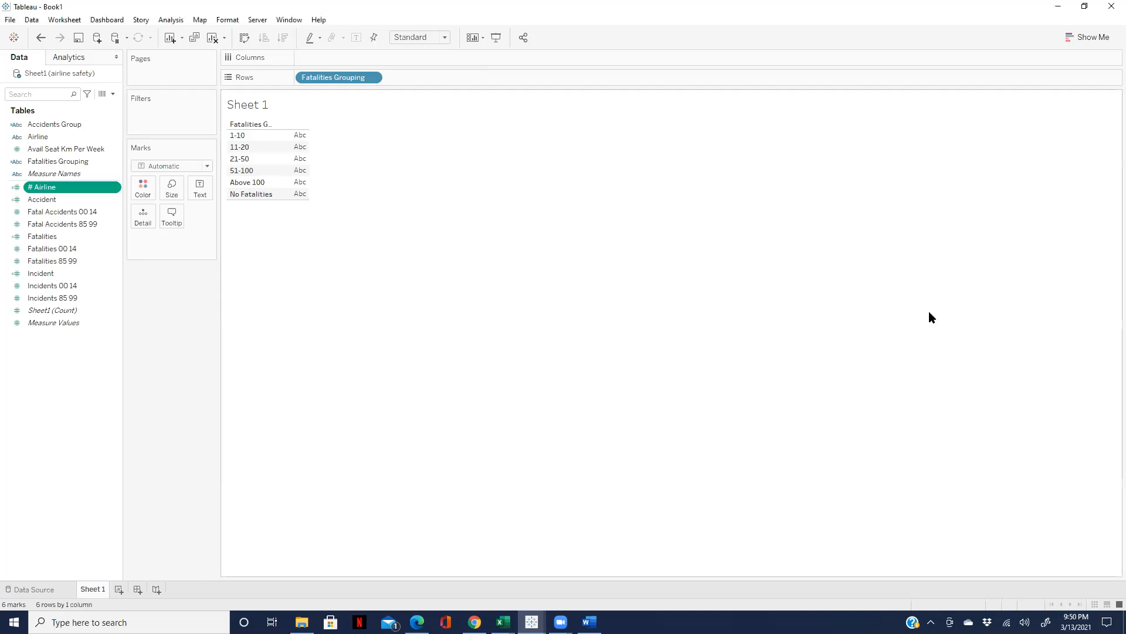
Step: Show # Airline as text for each fatalities group and widen the row label column to fit its header
{"action": "left_click_drag", "start_coordinate": [51, 189], "coordinate": [205, 192]}
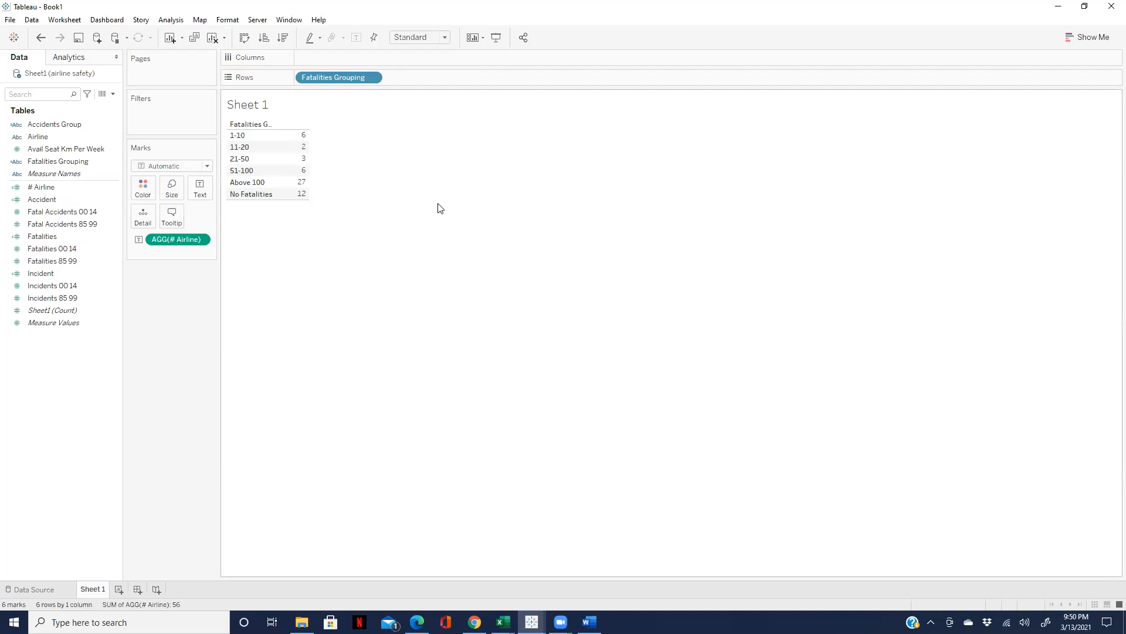
{"action": "mouse_move", "coordinate": [276, 152]}
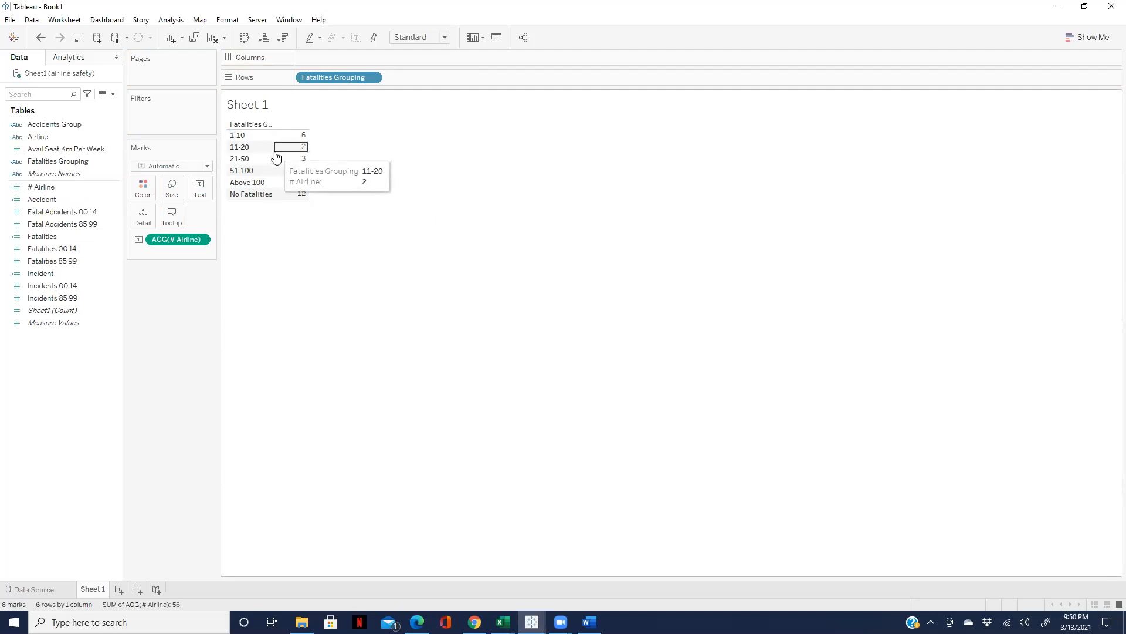
{"action": "left_click_drag", "start_coordinate": [275, 151], "coordinate": [296, 151]}
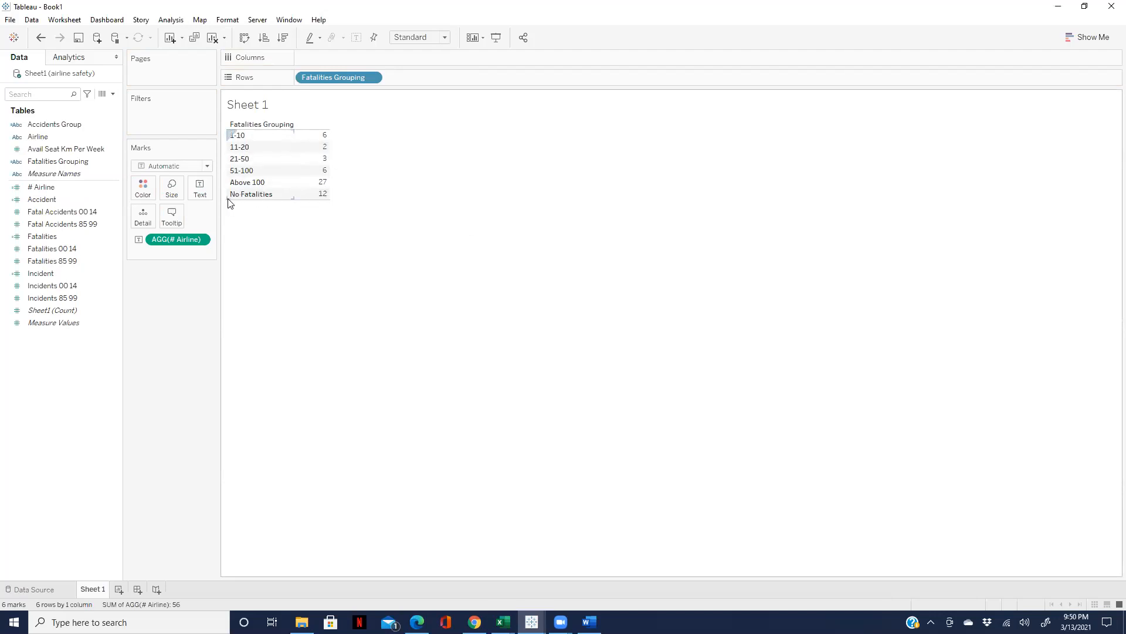
{"action": "mouse_move", "coordinate": [320, 195]}
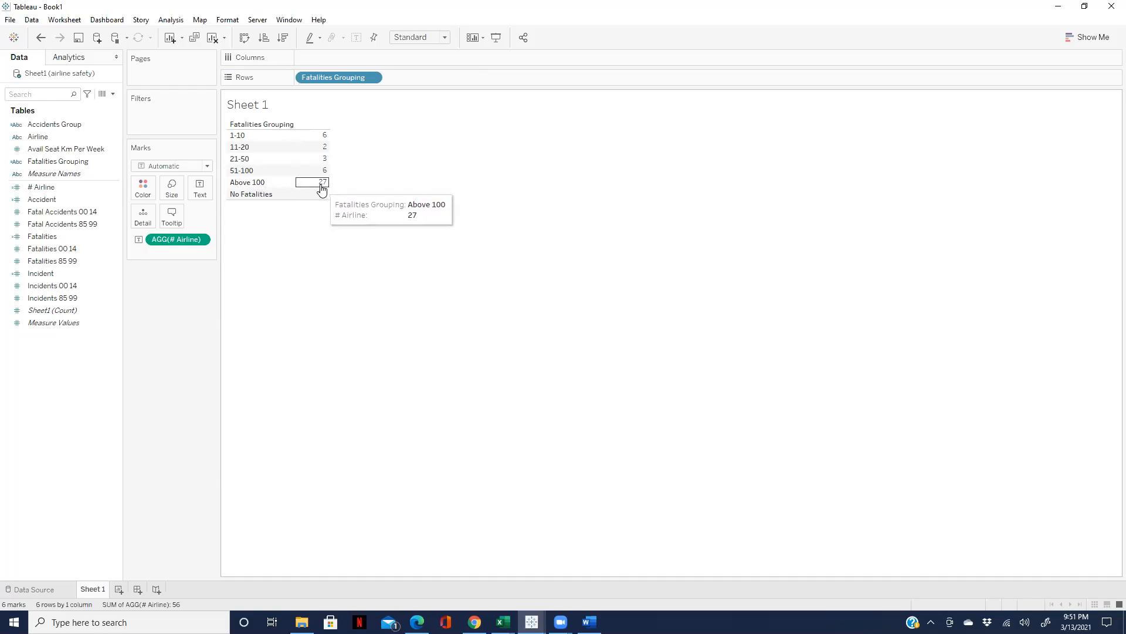
Step: Clear Sheet 1, place Airline in the rows and show the summed Fatalities as text for each airline
{"action": "left_click", "coordinate": [213, 39]}
{"action": "left_click_drag", "start_coordinate": [40, 137], "coordinate": [313, 78]}
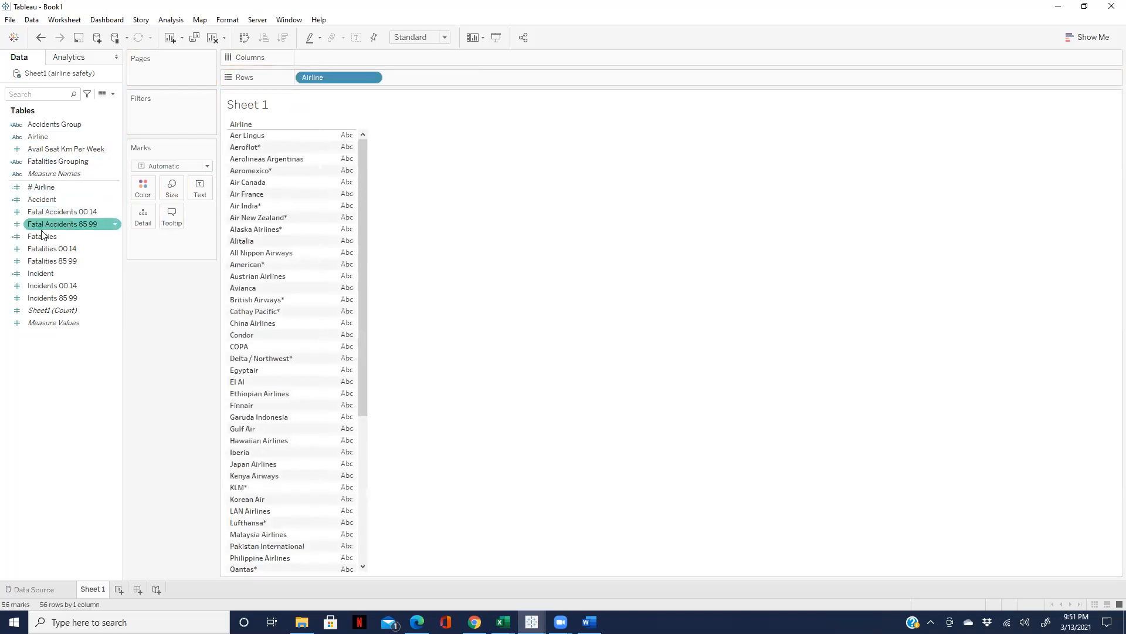
{"action": "left_click_drag", "start_coordinate": [42, 236], "coordinate": [199, 189]}
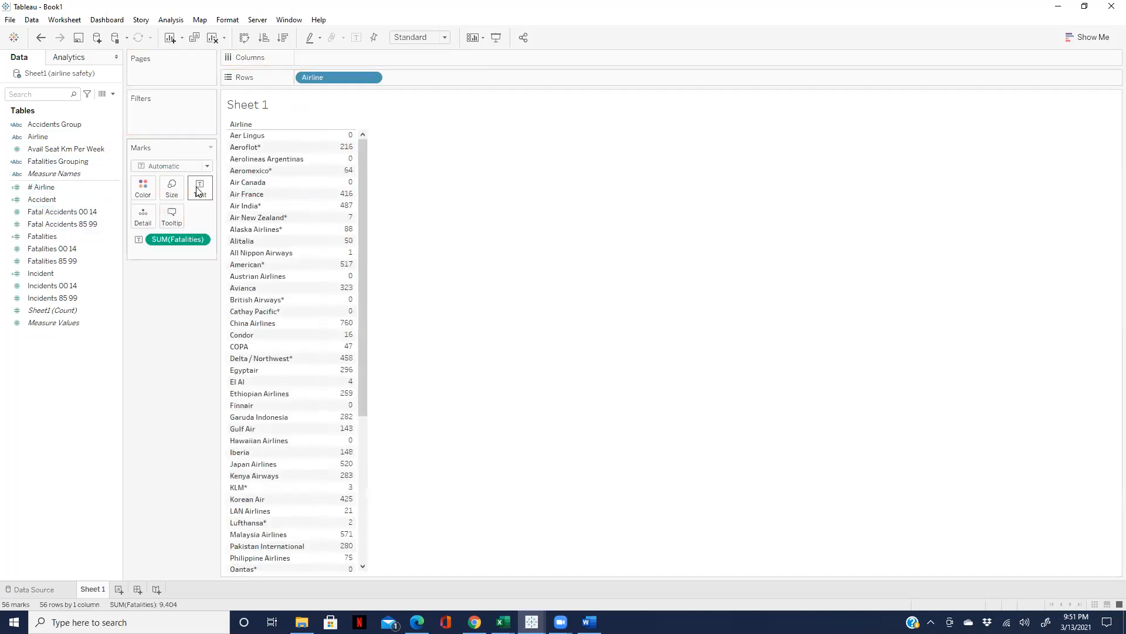
{"action": "left_click", "coordinate": [213, 38]}
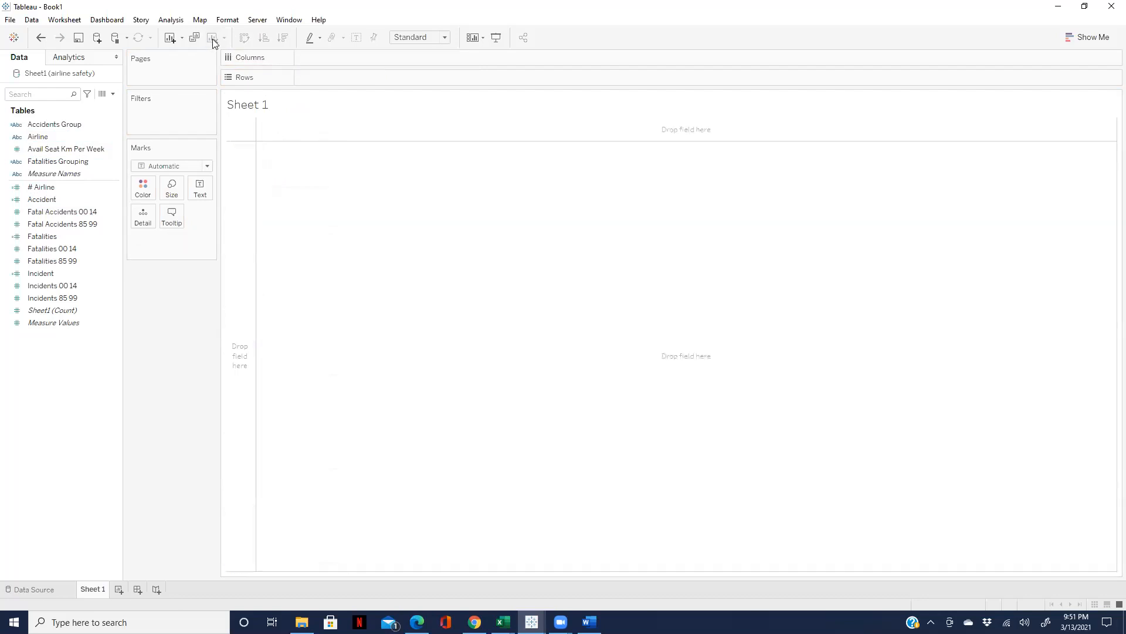
{"action": "left_click", "coordinate": [10, 192]}
{"action": "key", "text": "ctrl+z"}
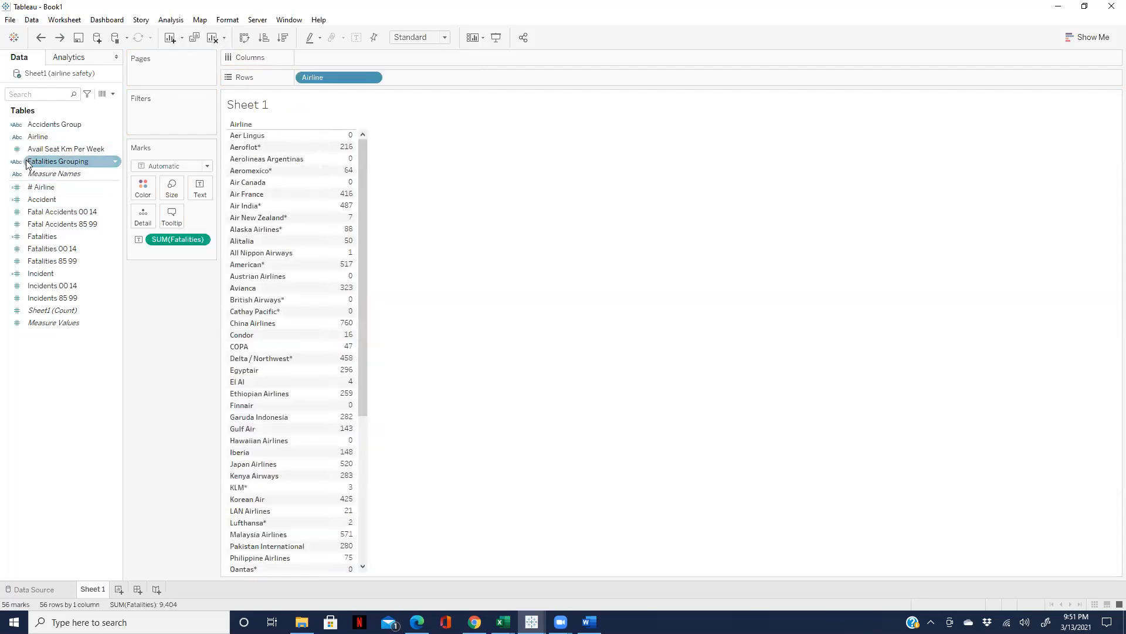
Step: Sort the airlines in descending order of fatalities and review the list down to the lowest values
{"action": "left_click", "coordinate": [283, 37]}
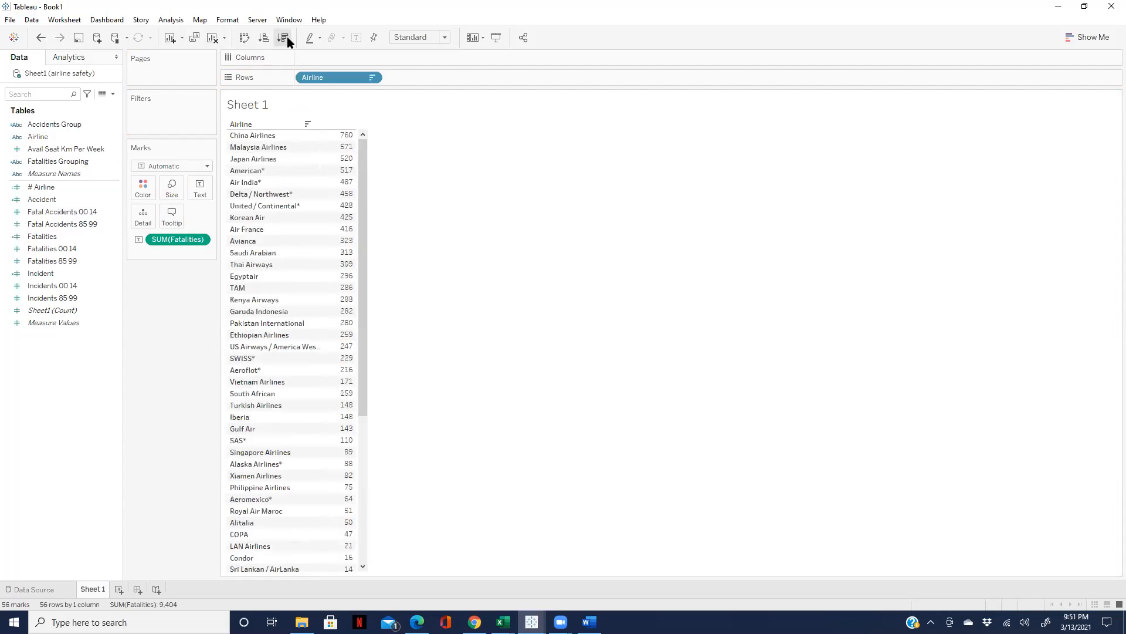
{"action": "left_click", "coordinate": [106, 289]}
{"action": "left_click_drag", "start_coordinate": [106, 293], "coordinate": [363, 495]}
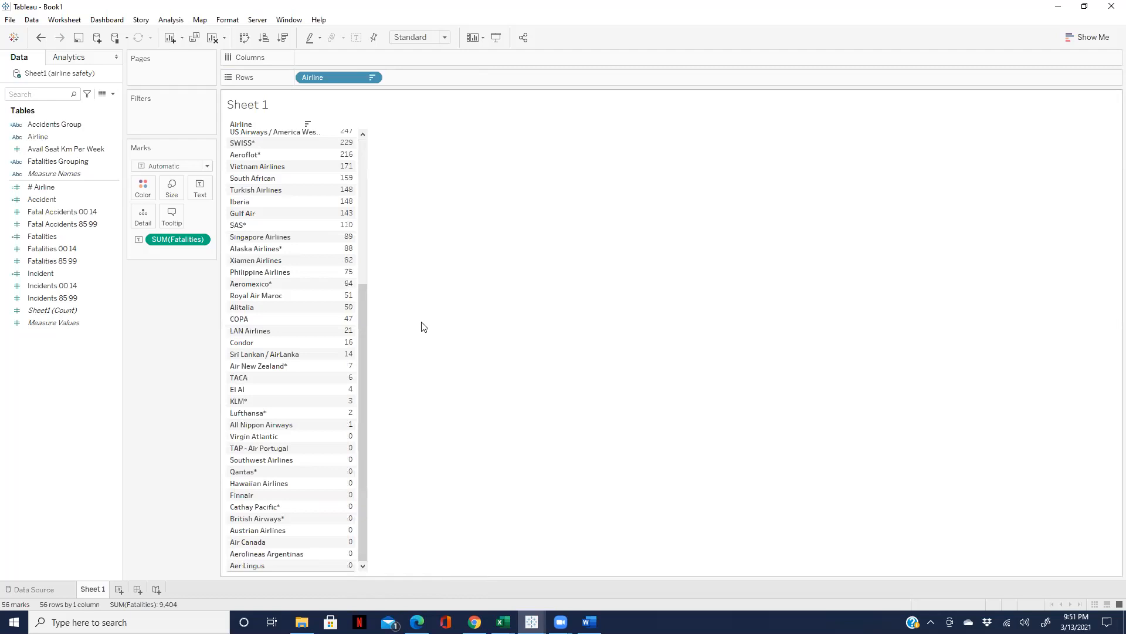
Step: Add a new worksheet with Fatalities Grouping in the rows and # Airline as the text value
{"action": "left_click", "coordinate": [119, 589]}
{"action": "left_click", "coordinate": [45, 167]}
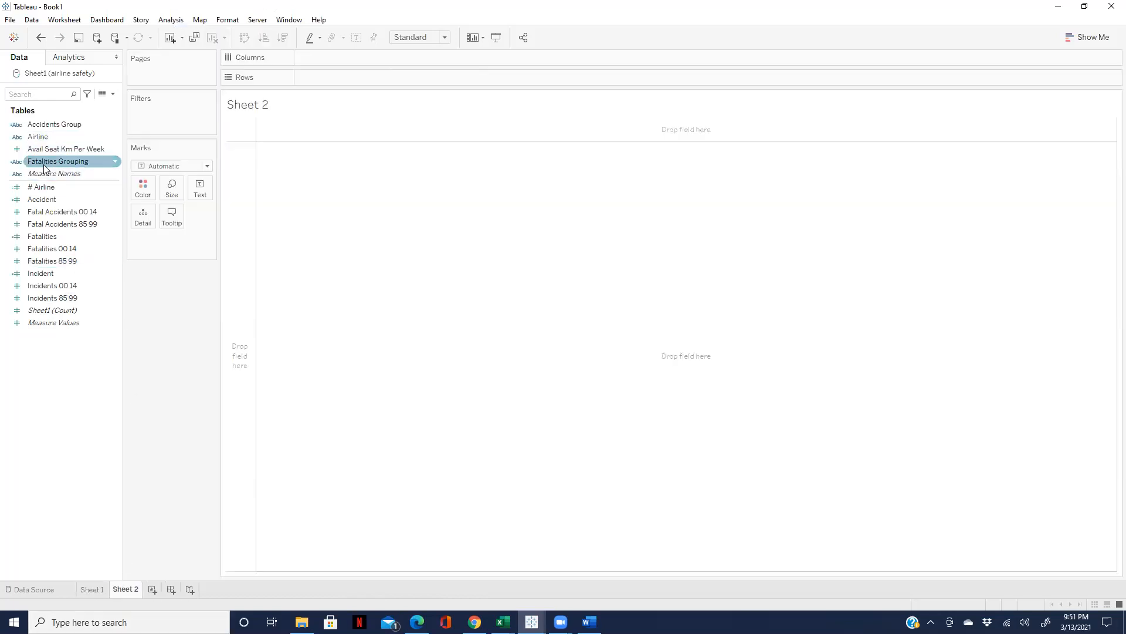
{"action": "left_click_drag", "start_coordinate": [45, 167], "coordinate": [319, 78]}
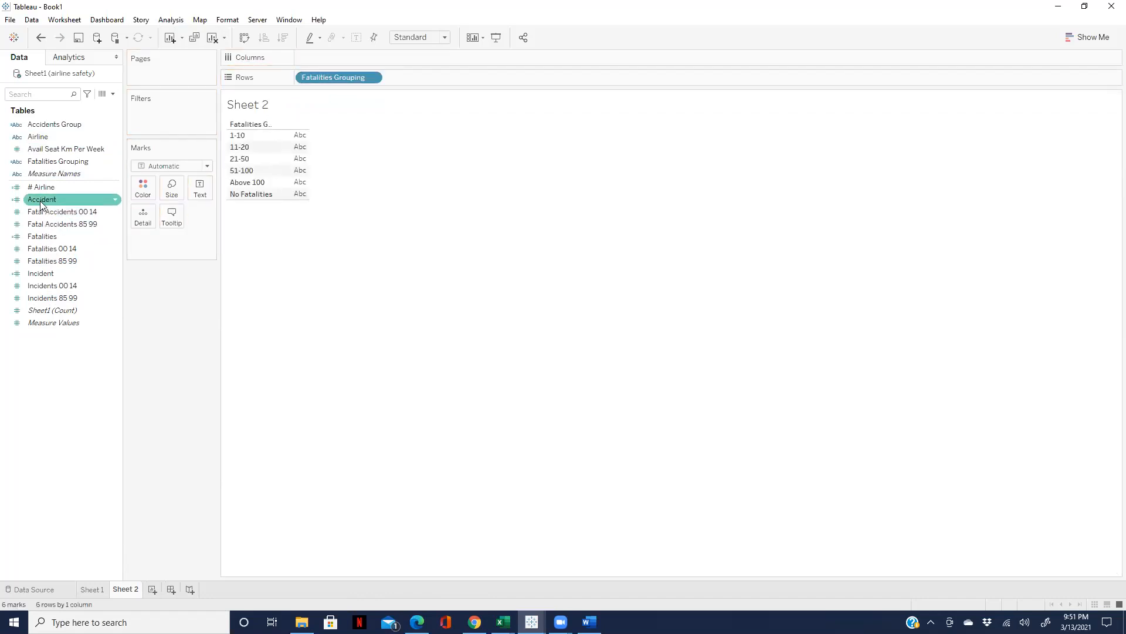
{"action": "left_click_drag", "start_coordinate": [41, 186], "coordinate": [196, 197]}
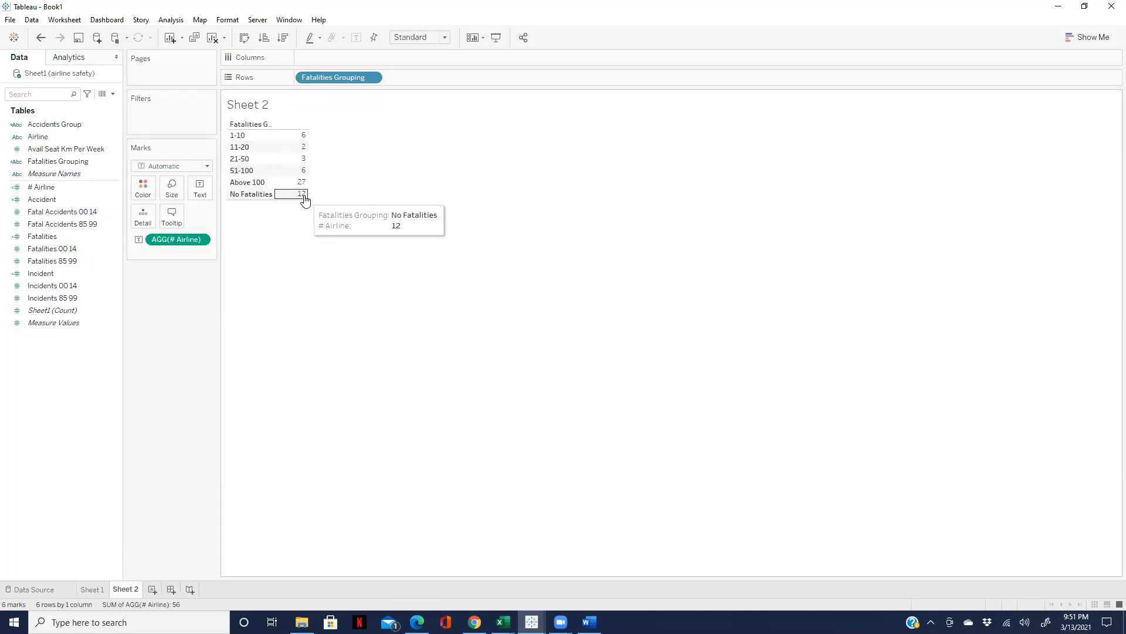
Step: Compare the airline counts per fatalities group on Sheet 2 with the individual airline fatalities on Sheet 1
{"action": "left_click", "coordinate": [93, 587]}
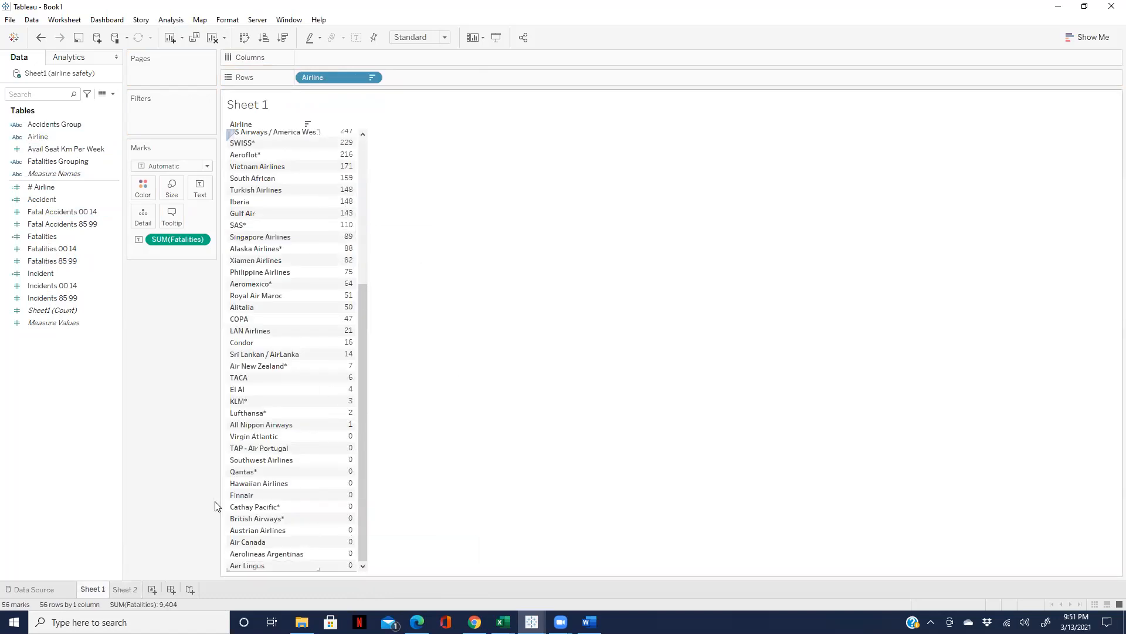
{"action": "left_click", "coordinate": [126, 589]}
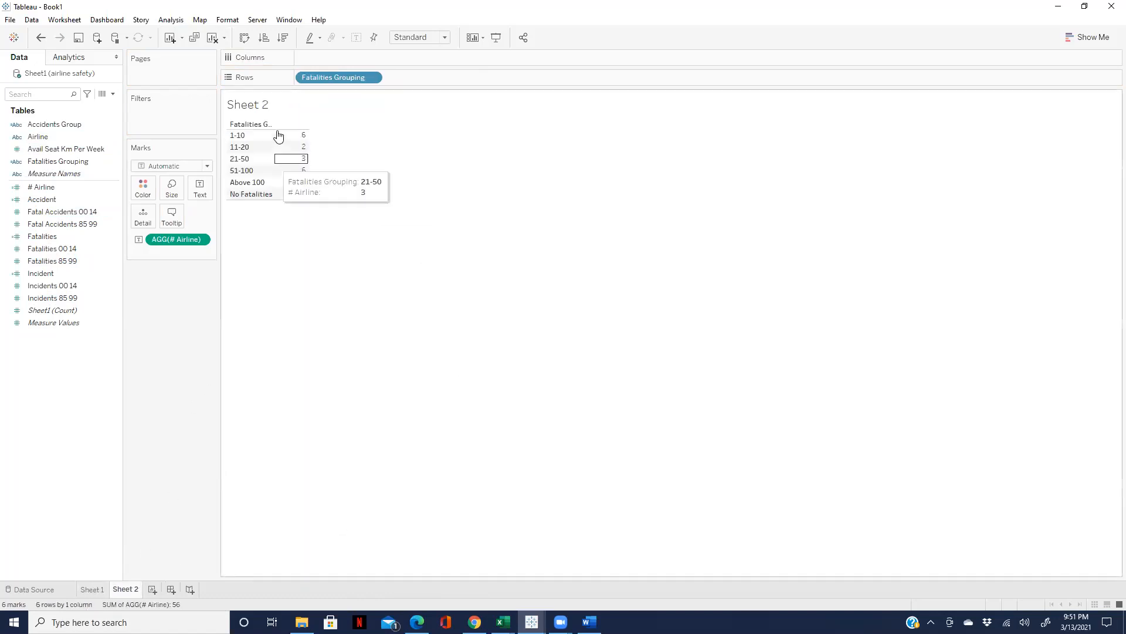
{"action": "mouse_move", "coordinate": [287, 155]}
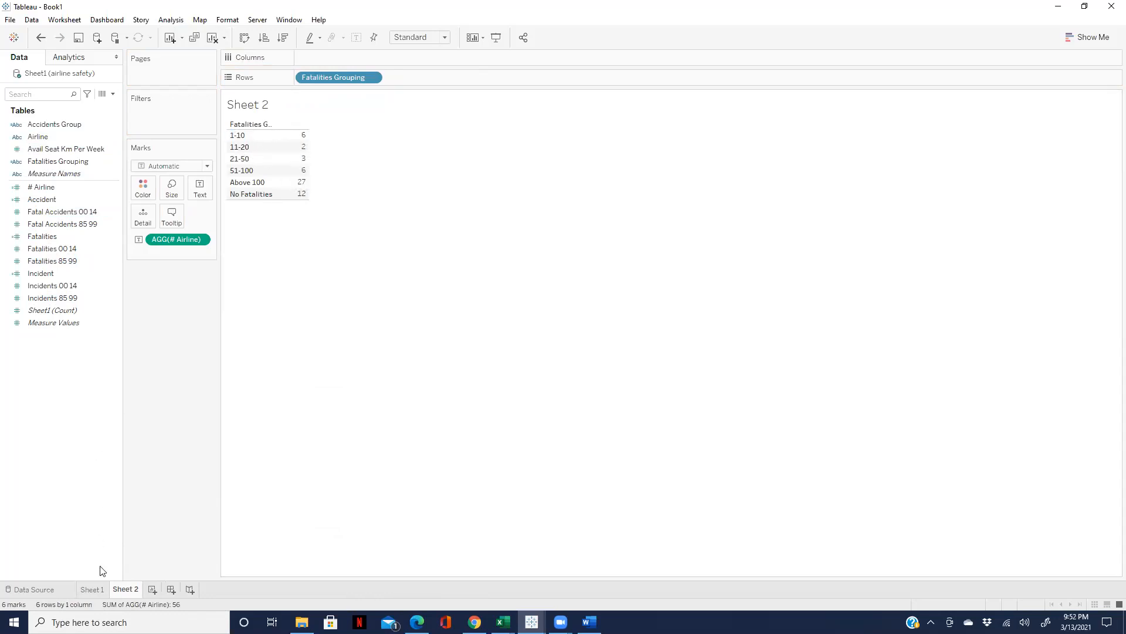
{"action": "left_click", "coordinate": [92, 590]}
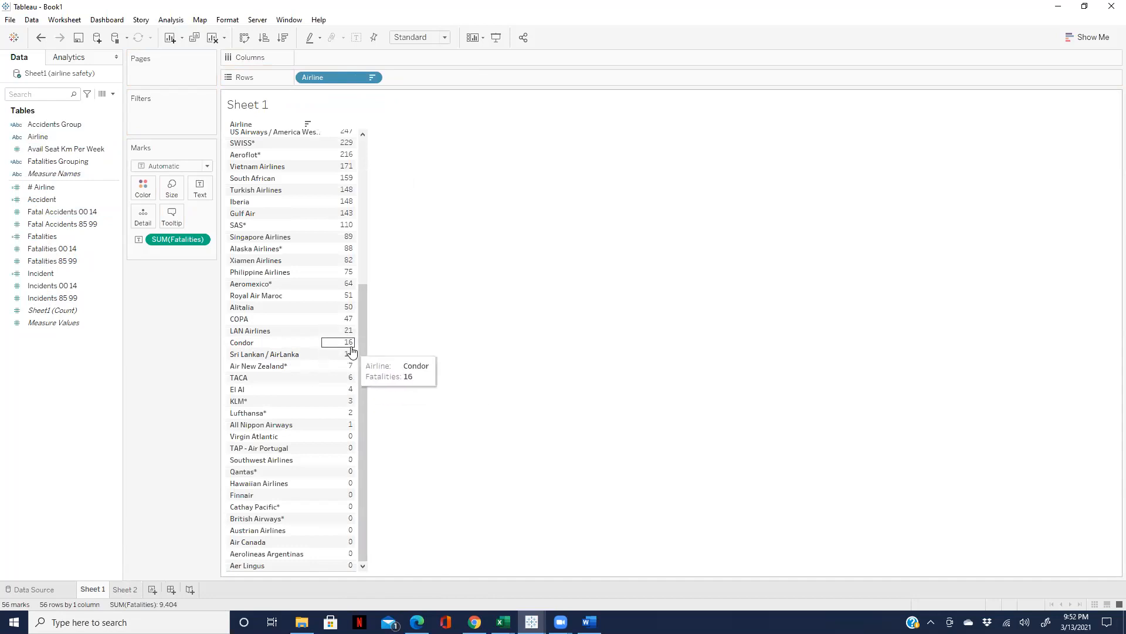
{"action": "left_click", "coordinate": [125, 589]}
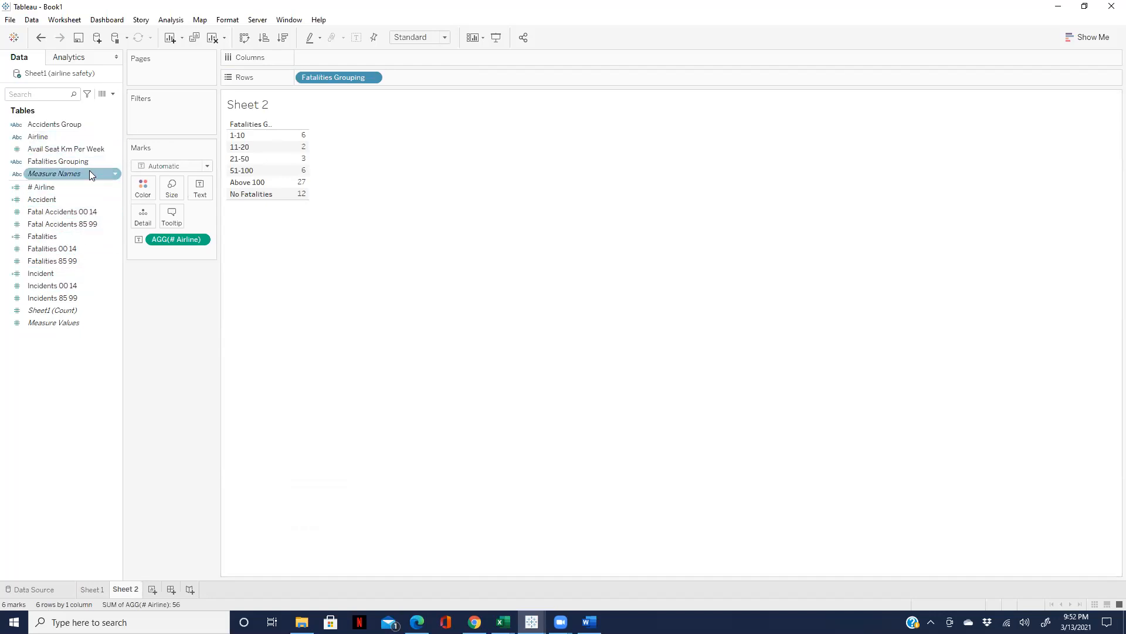
Step: Open the Fatalities Grouping calculation for editing and widen its editor window to show the whole formula
{"action": "left_click", "coordinate": [116, 161]}
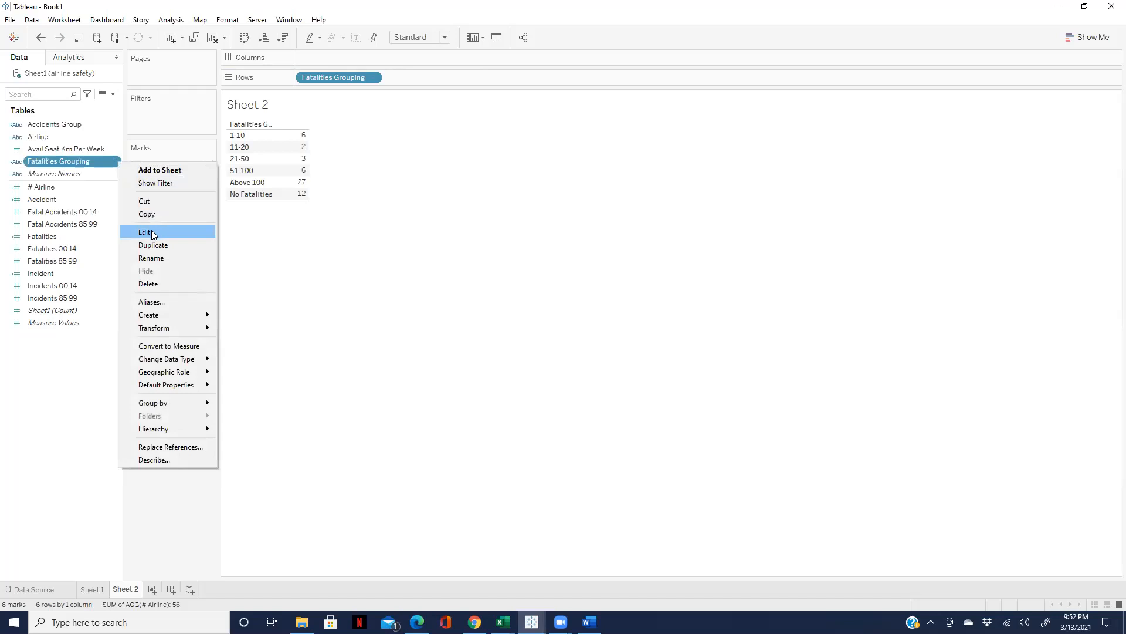
{"action": "left_click", "coordinate": [151, 230]}
{"action": "left_click_drag", "start_coordinate": [566, 232], "coordinate": [325, 231]}
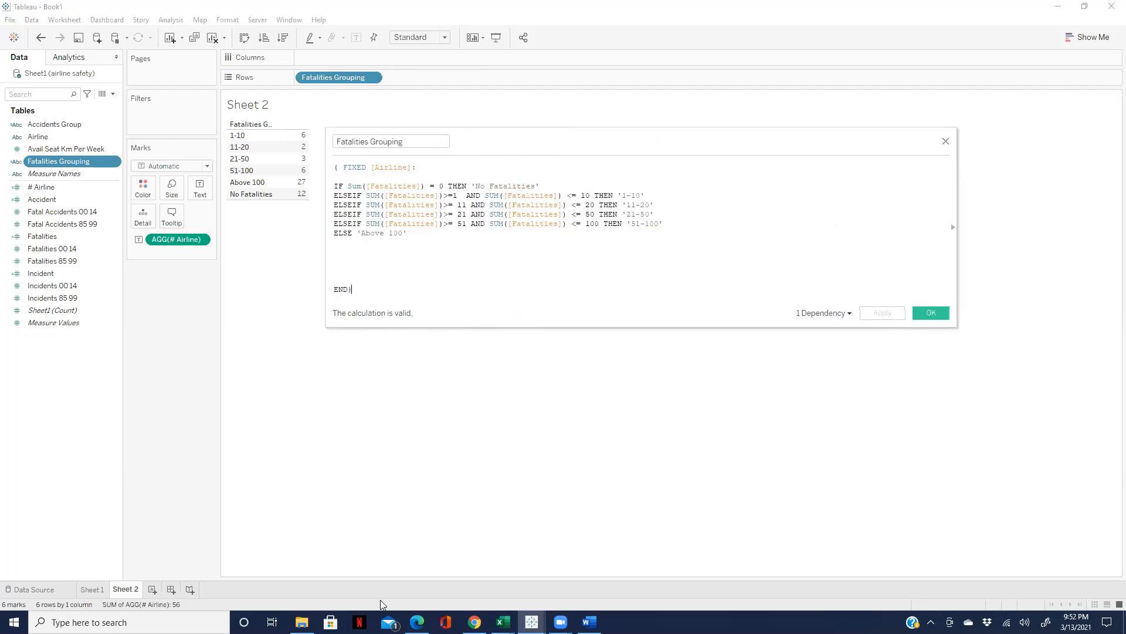
Step: Switch to the mail page in Edge, close the airline safety attachment preview, and return to Tableau
{"action": "mouse_move", "coordinate": [418, 623]}
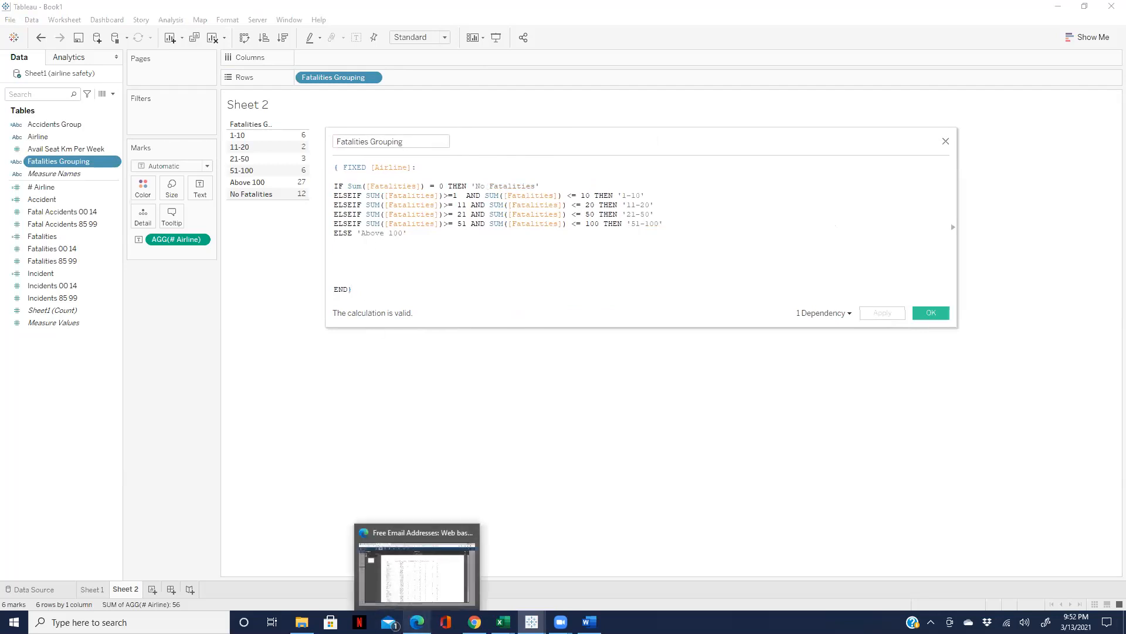
{"action": "left_click", "coordinate": [420, 590]}
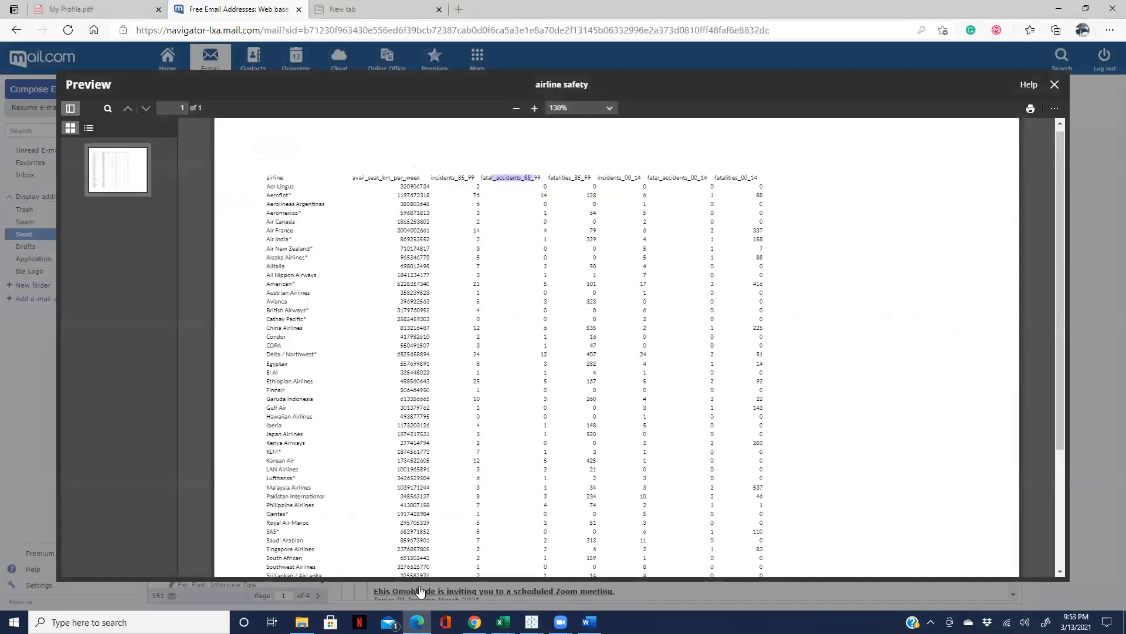
{"action": "left_click", "coordinate": [1055, 87]}
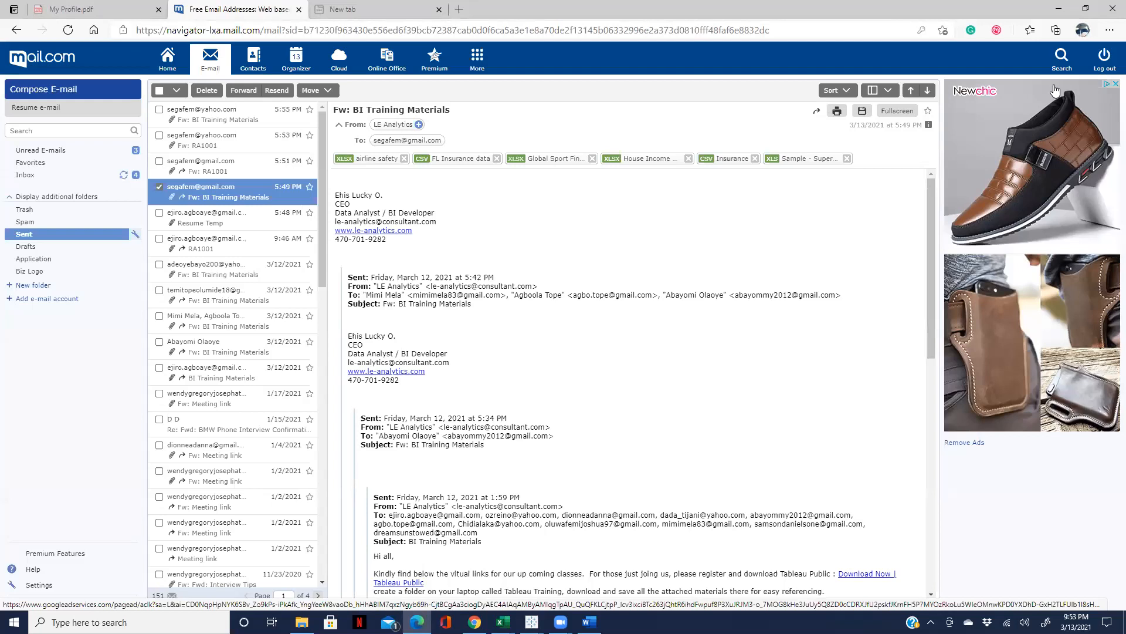
{"action": "left_click", "coordinate": [1059, 9]}
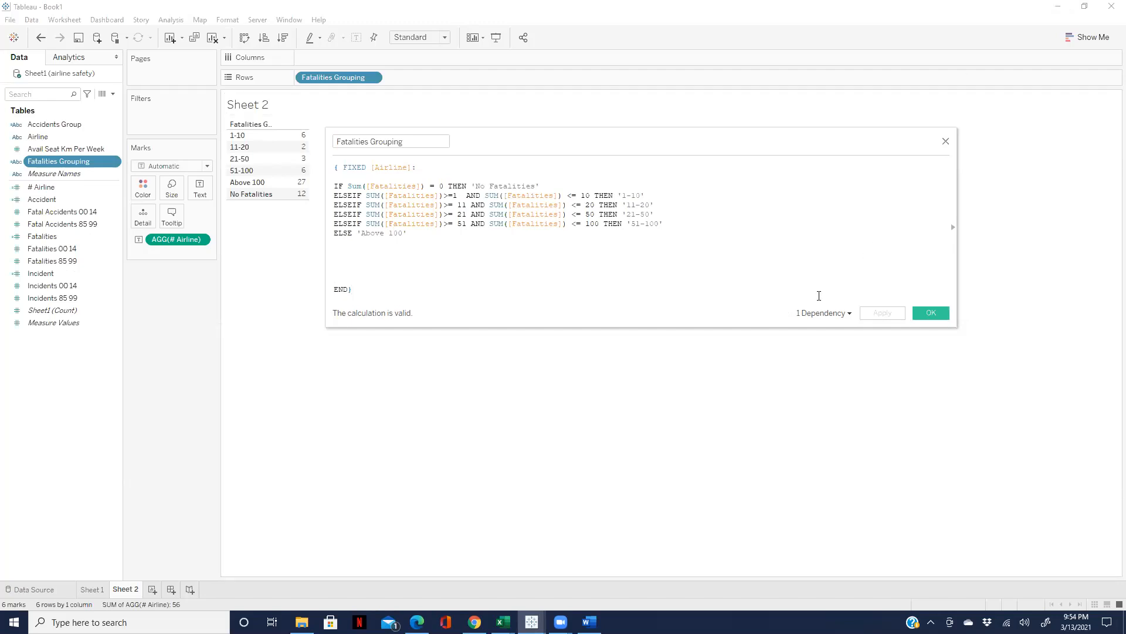
{"action": "mouse_move", "coordinate": [503, 622]}
{"action": "mouse_move", "coordinate": [503, 621]}
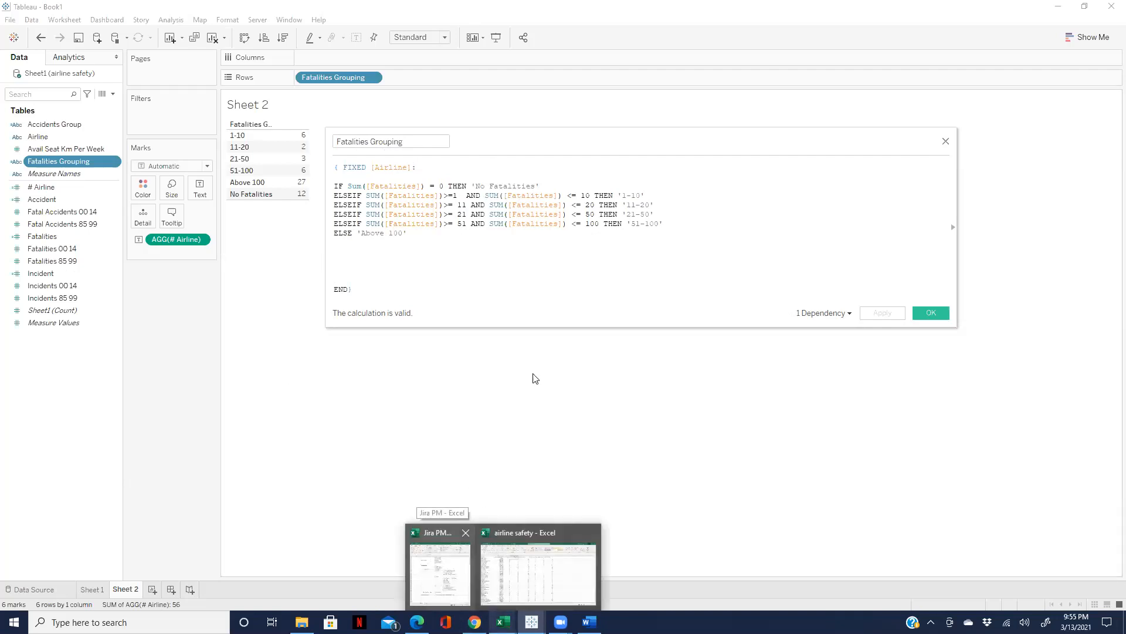
Step: Narrow the Fatalities Grouping calculation editor and move it aside, clear of the area where the requirements workbook opens
{"action": "left_click_drag", "start_coordinate": [660, 139], "coordinate": [797, 114]}
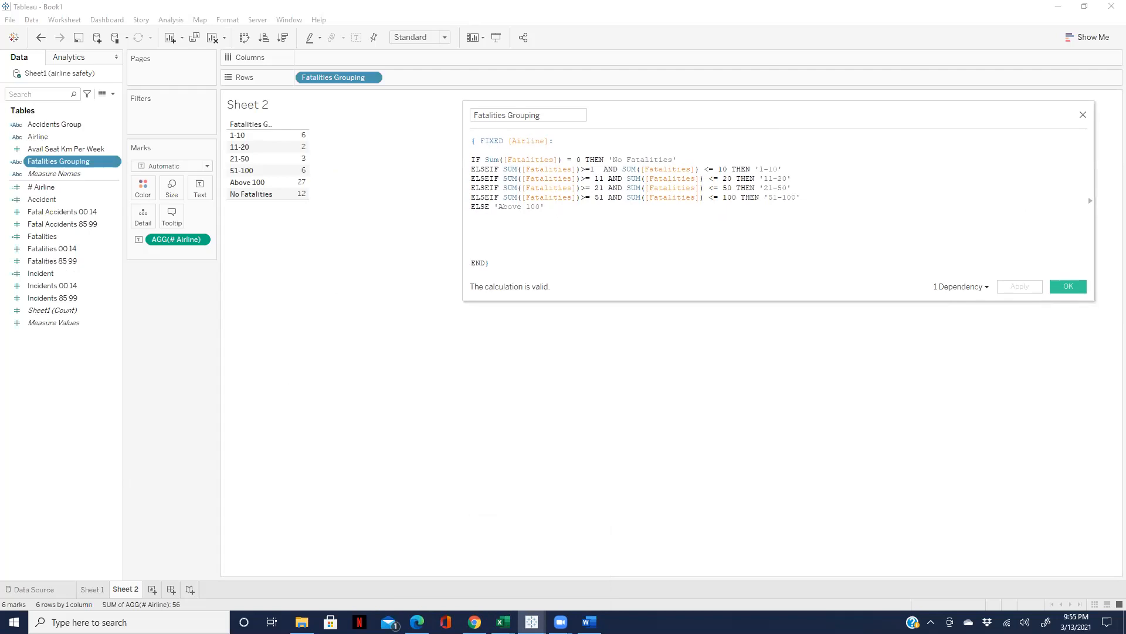
{"action": "left_click_drag", "start_coordinate": [1094, 169], "coordinate": [910, 179]}
{"action": "left_click_drag", "start_coordinate": [777, 113], "coordinate": [890, 115]}
Step: Switch to the Jira PM workbook in Excel and examine the Incident category requirements on the RA 1001 sheet
{"action": "mouse_move", "coordinate": [503, 622]}
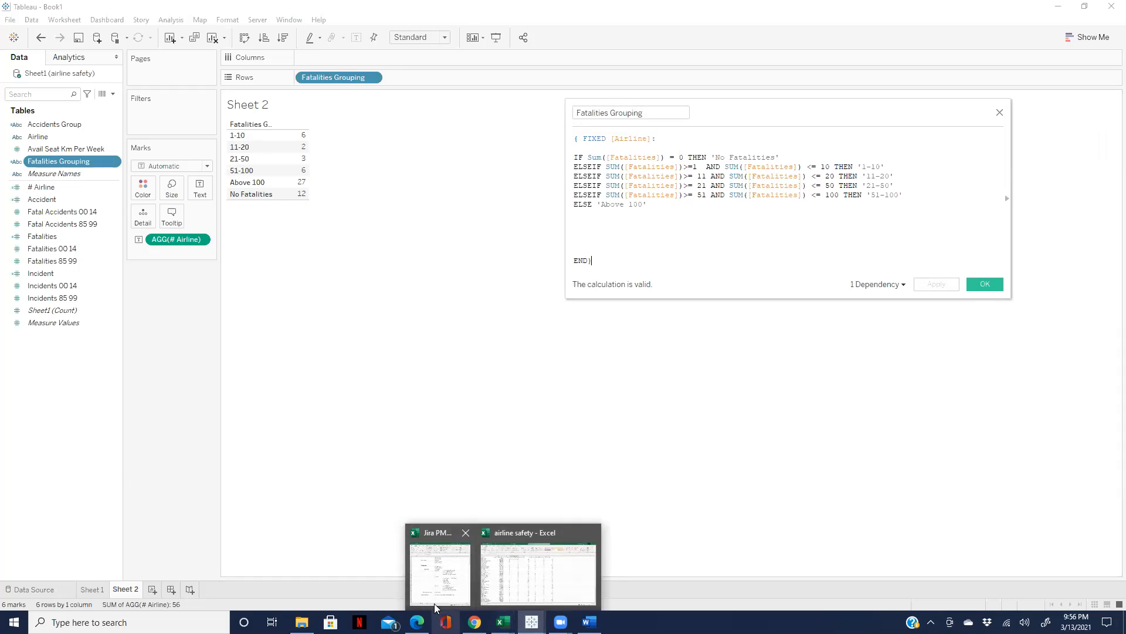
{"action": "left_click", "coordinate": [435, 568]}
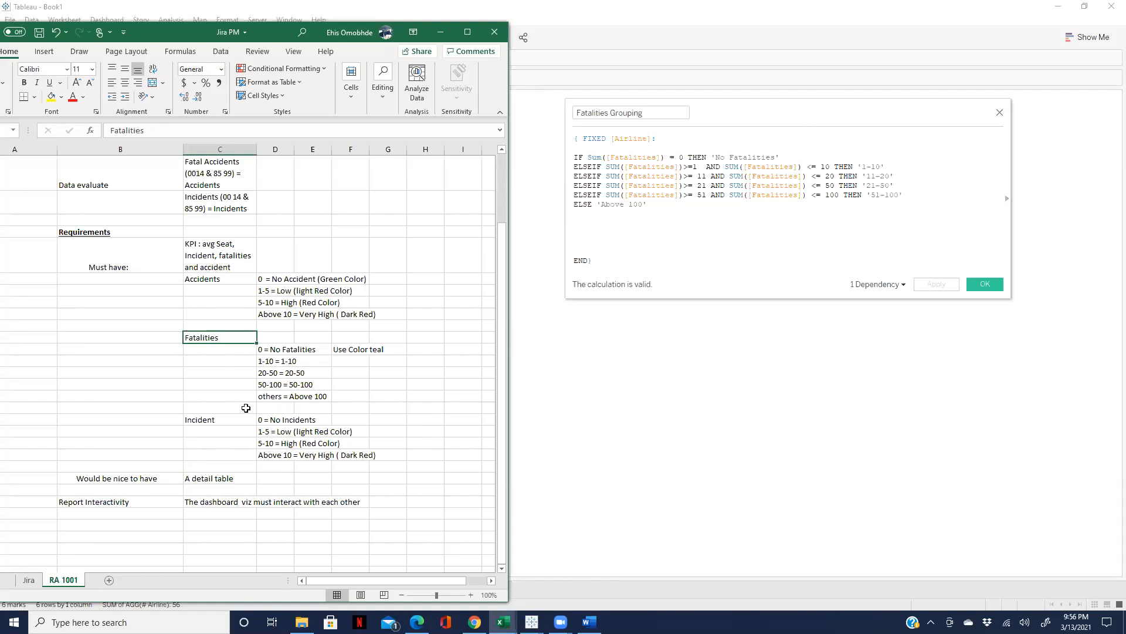
{"action": "left_click", "coordinate": [188, 420]}
{"action": "left_click_drag", "start_coordinate": [188, 419], "coordinate": [338, 463]}
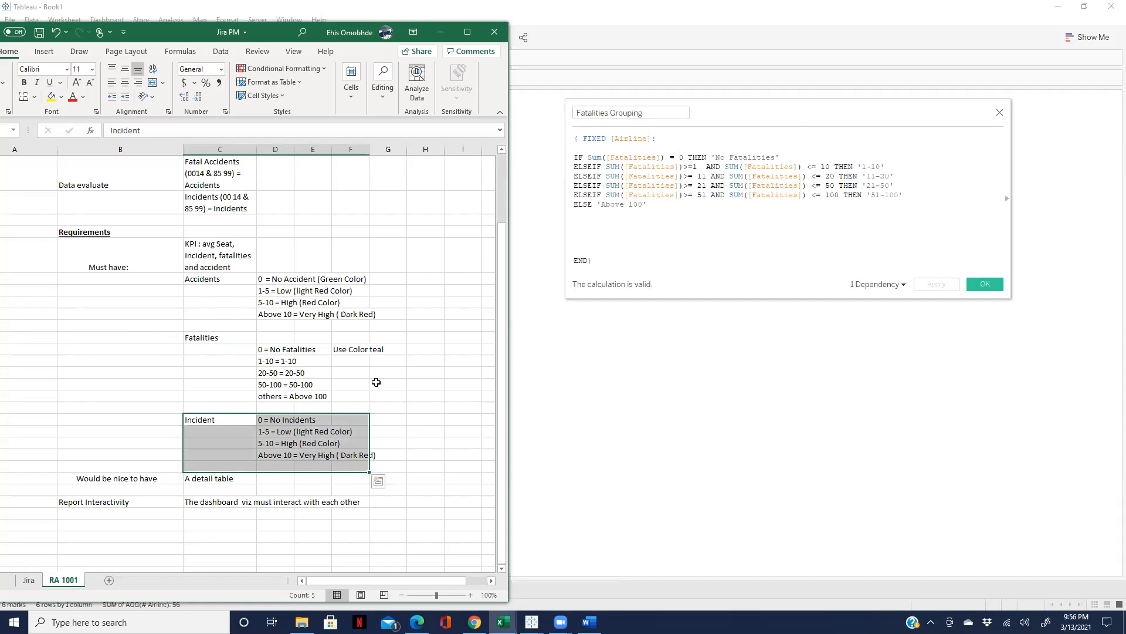
{"action": "left_click", "coordinate": [422, 428]}
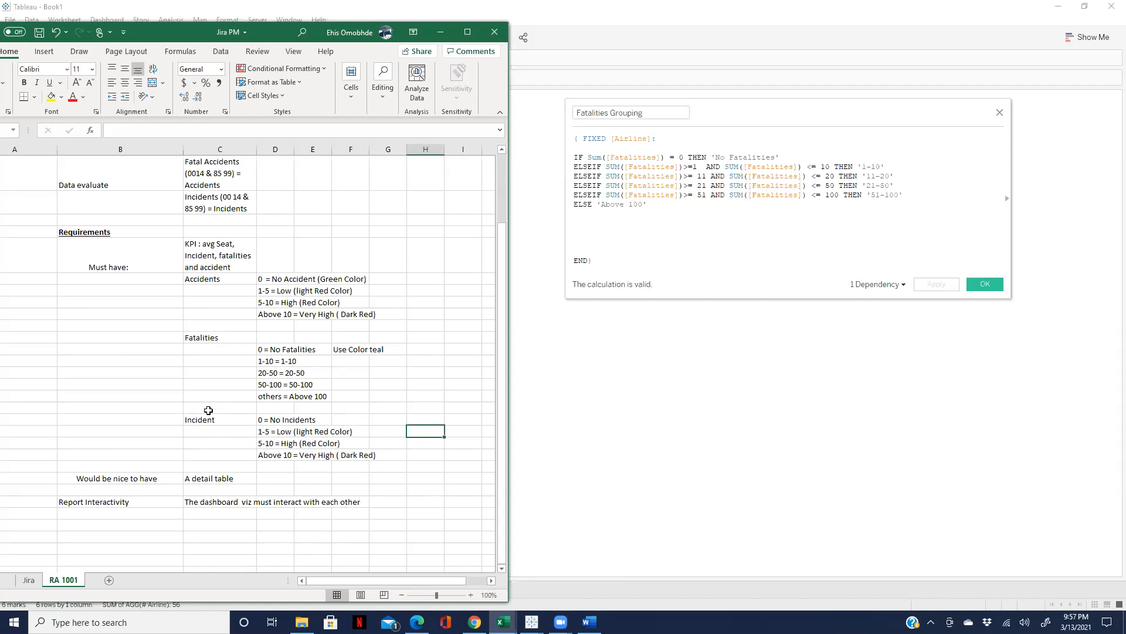
{"action": "left_click_drag", "start_coordinate": [260, 422], "coordinate": [395, 457]}
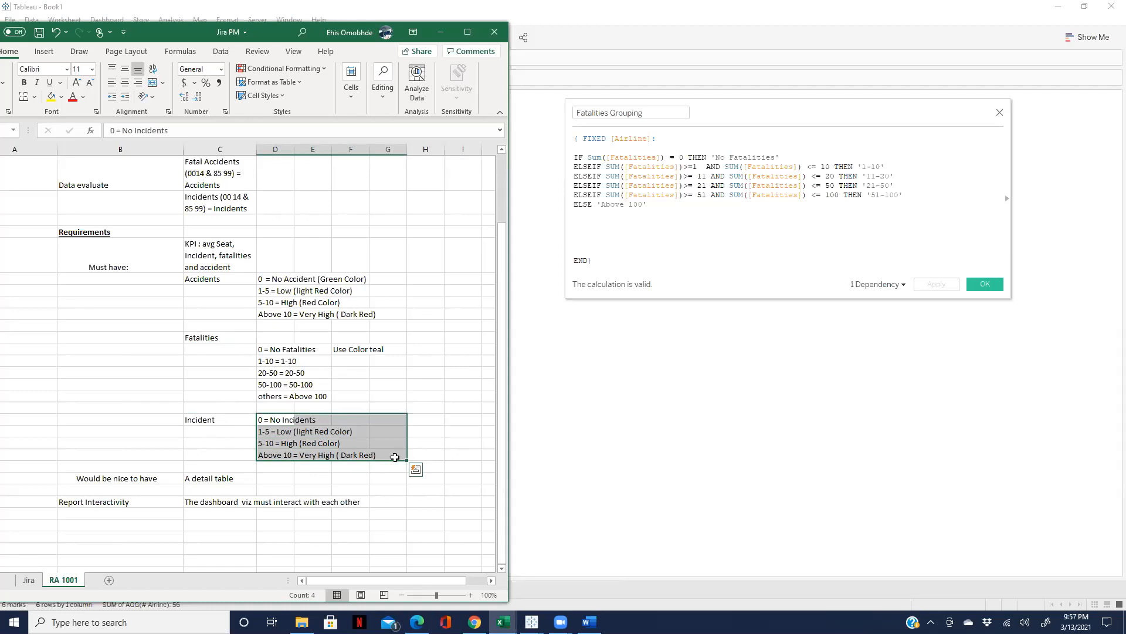
{"action": "left_click", "coordinate": [428, 456]}
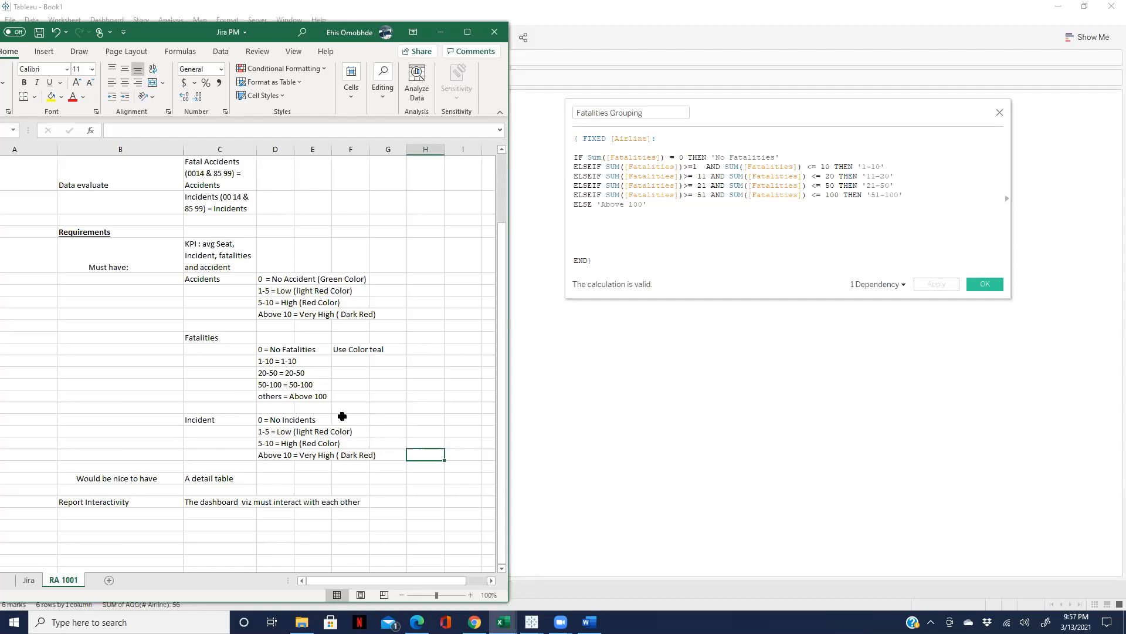
Step: Recheck the incident requirements in the Jira PM workbook, then return to Tableau and accept the Fatalities Grouping calculation
{"action": "left_click", "coordinate": [771, 69]}
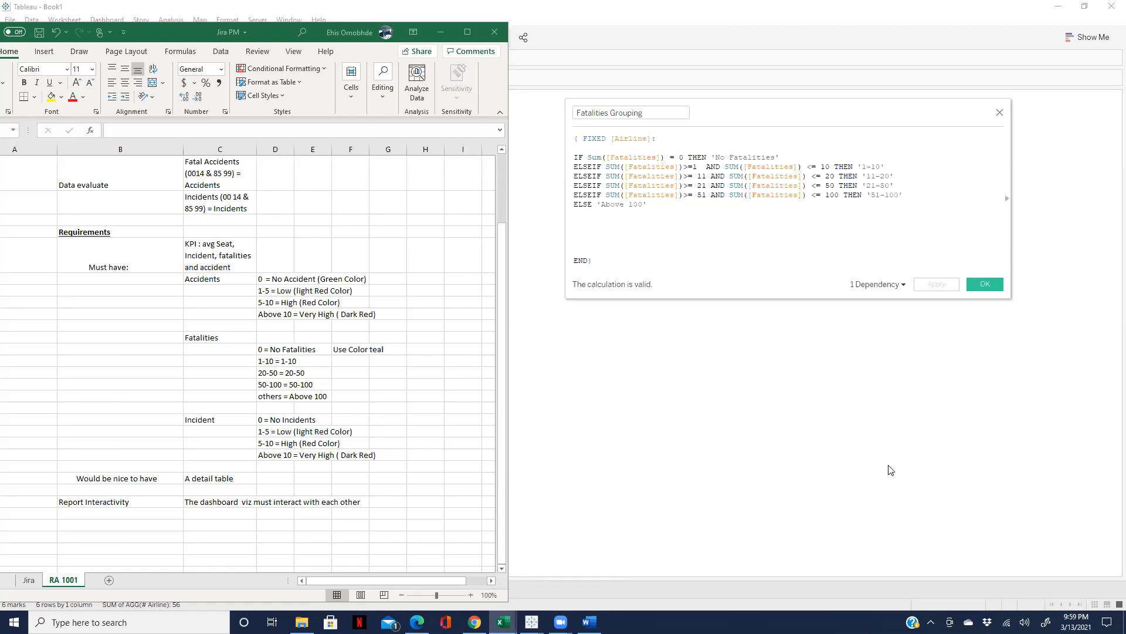
{"action": "left_click", "coordinate": [1000, 386]}
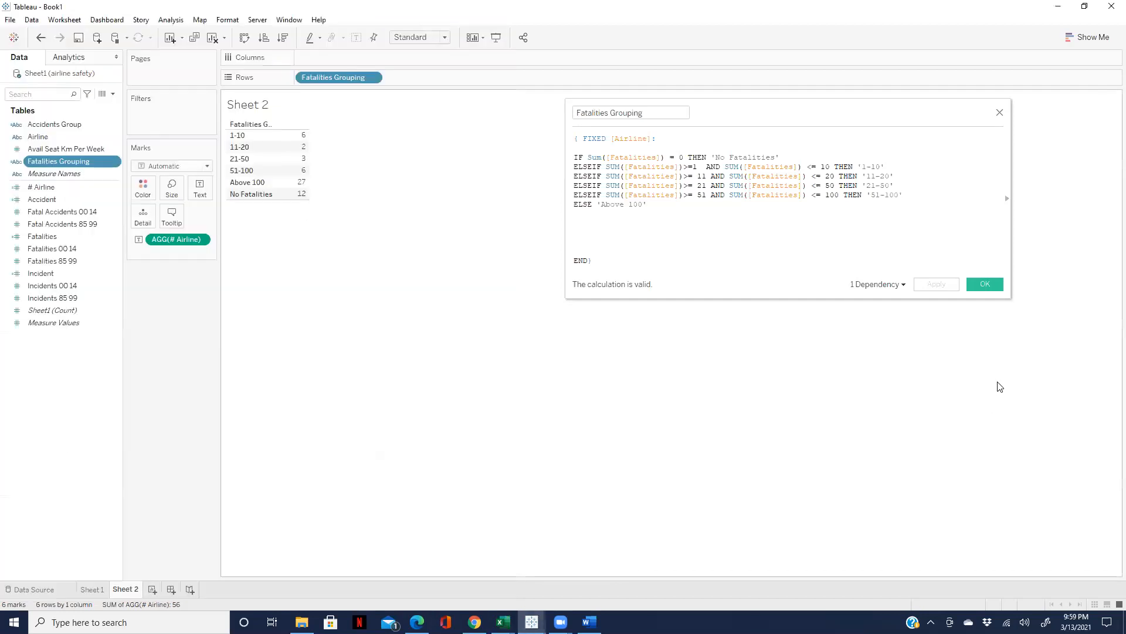
{"action": "mouse_move", "coordinate": [503, 622]}
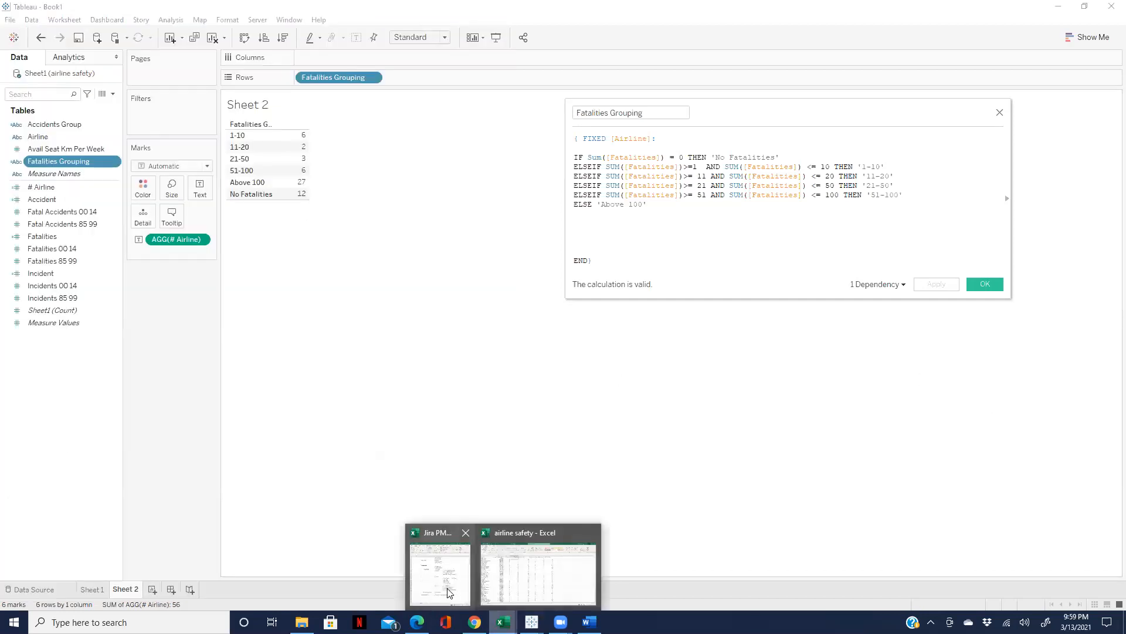
{"action": "left_click", "coordinate": [443, 583]}
{"action": "left_click", "coordinate": [425, 455]}
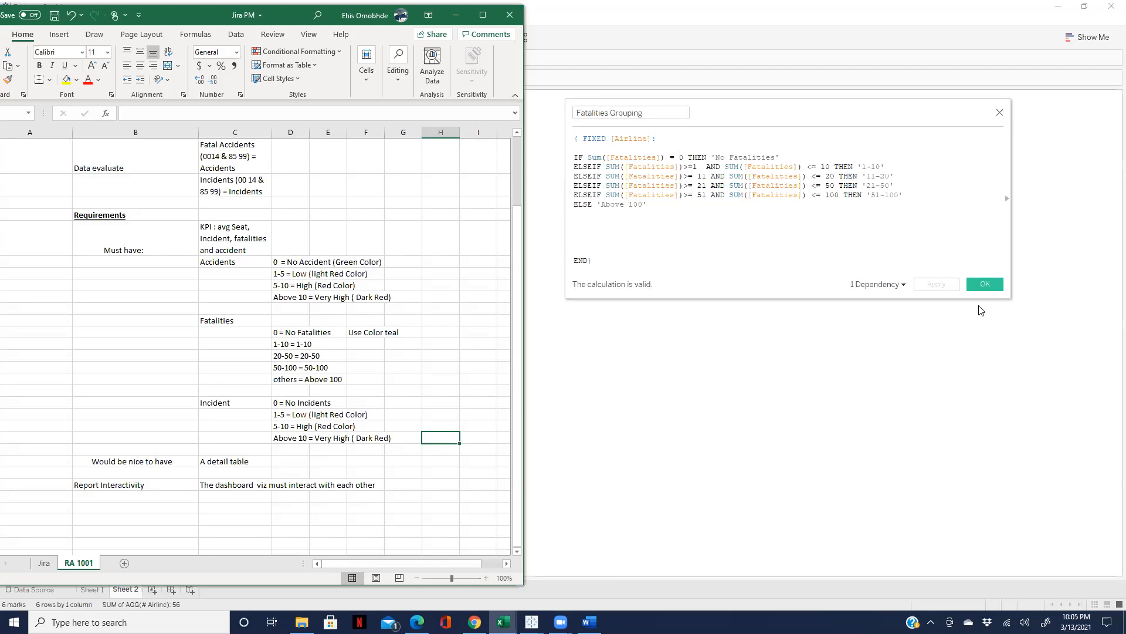
{"action": "left_click", "coordinate": [984, 286]}
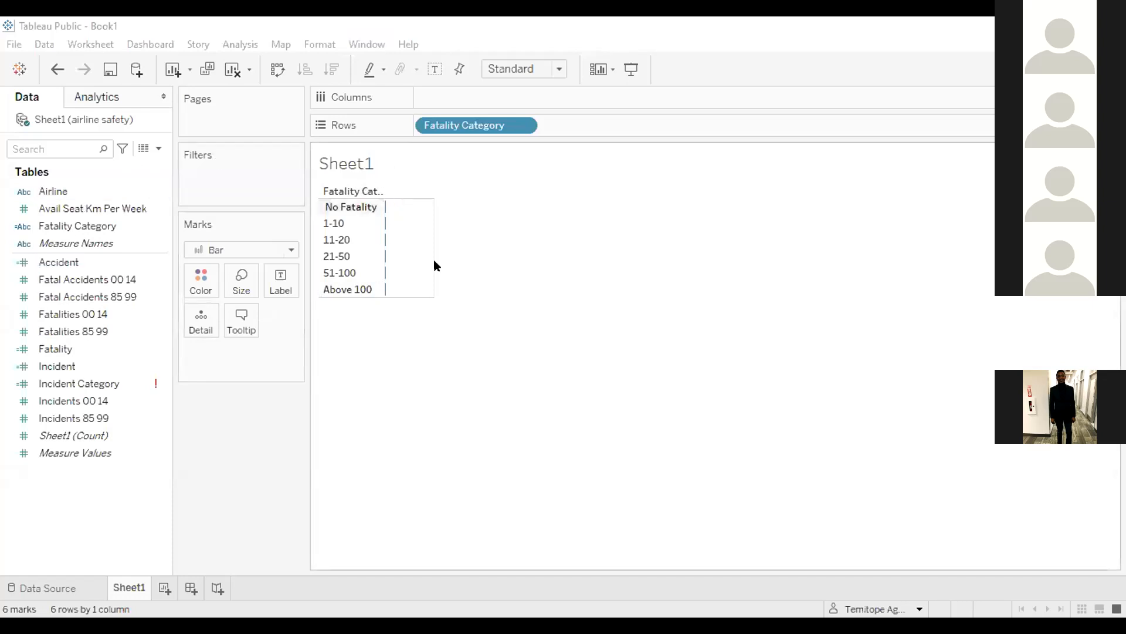
Step: Review the Fatality Category formula, close its editor, and open the Incident Category calculation for editing
{"action": "left_click", "coordinate": [81, 208]}
{"action": "left_click", "coordinate": [120, 238]}
{"action": "left_click", "coordinate": [134, 225]}
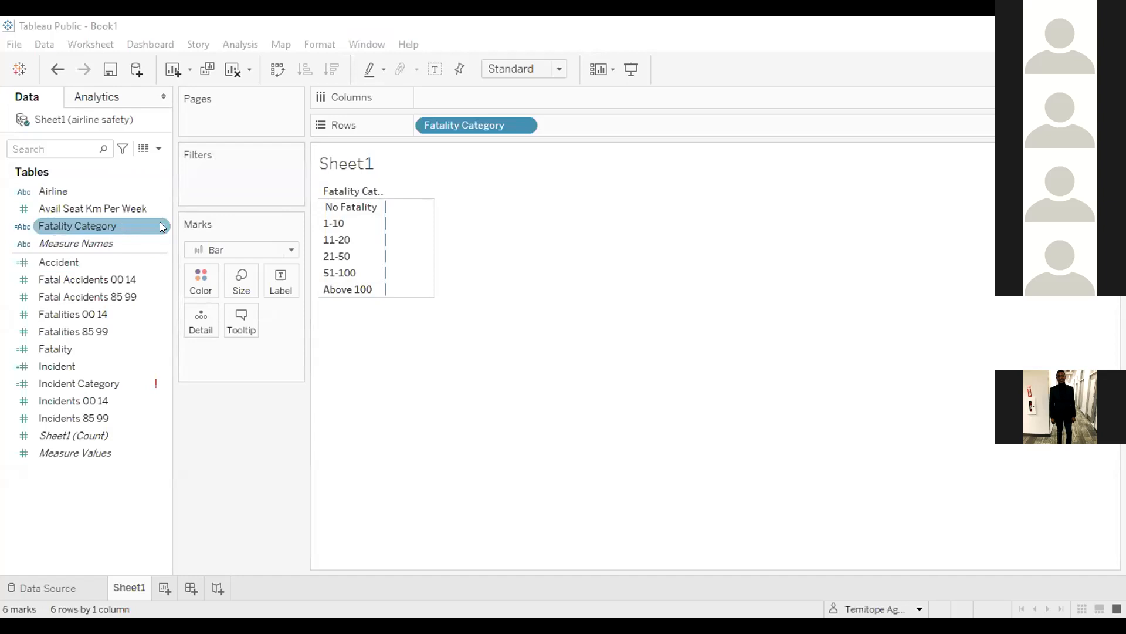
{"action": "left_click", "coordinate": [159, 223]}
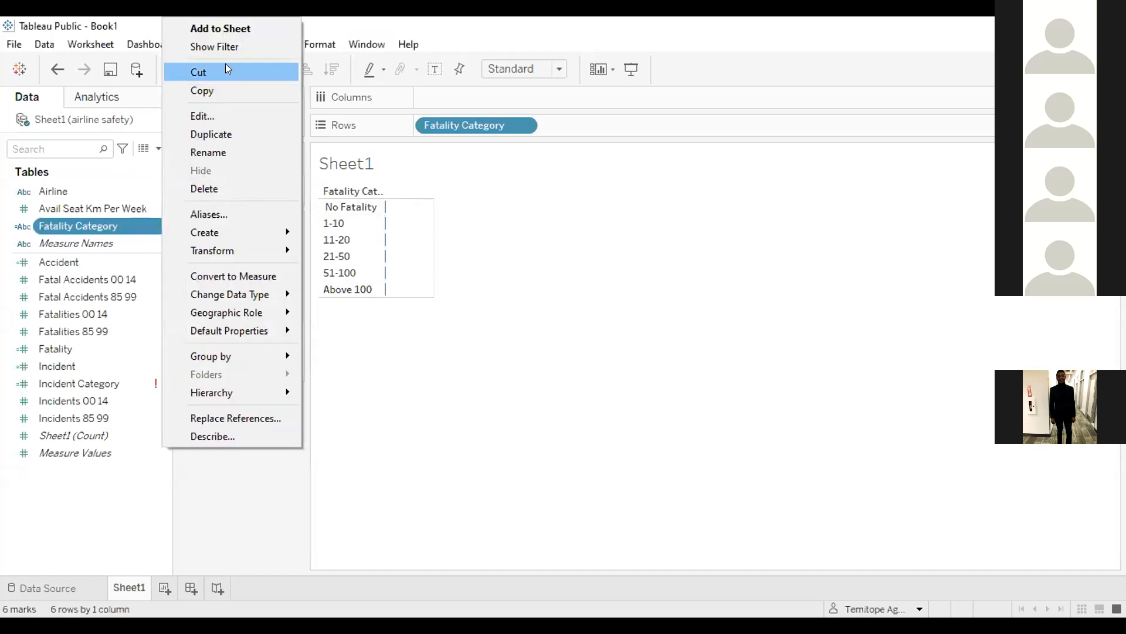
{"action": "left_click", "coordinate": [217, 118]}
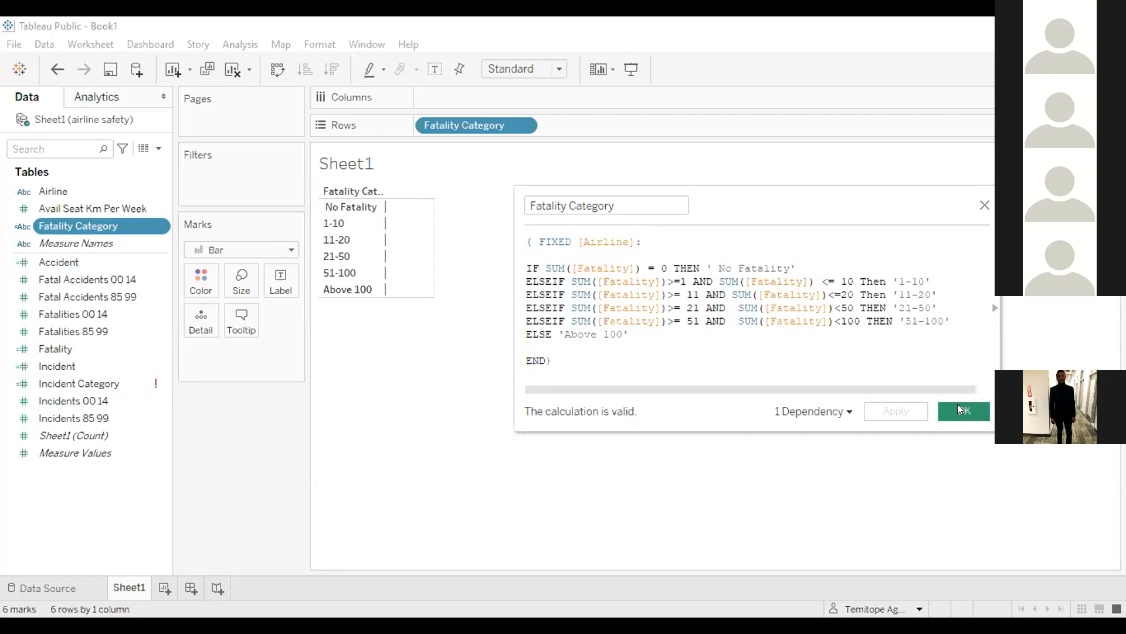
{"action": "left_click", "coordinate": [958, 405]}
{"action": "left_click", "coordinate": [163, 380]}
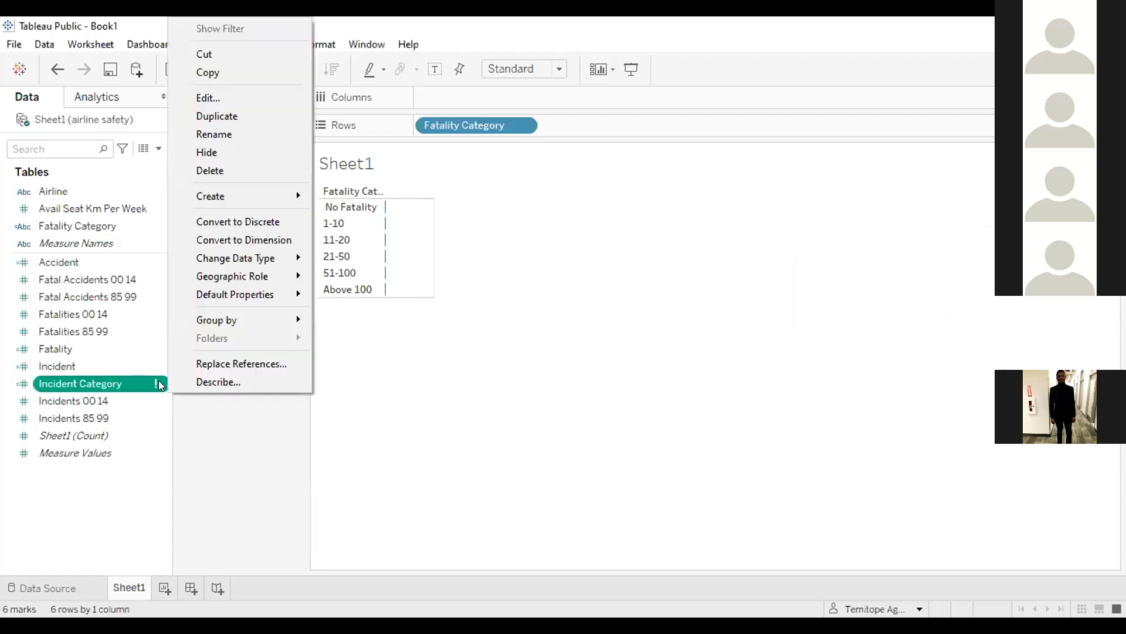
{"action": "left_click", "coordinate": [239, 96]}
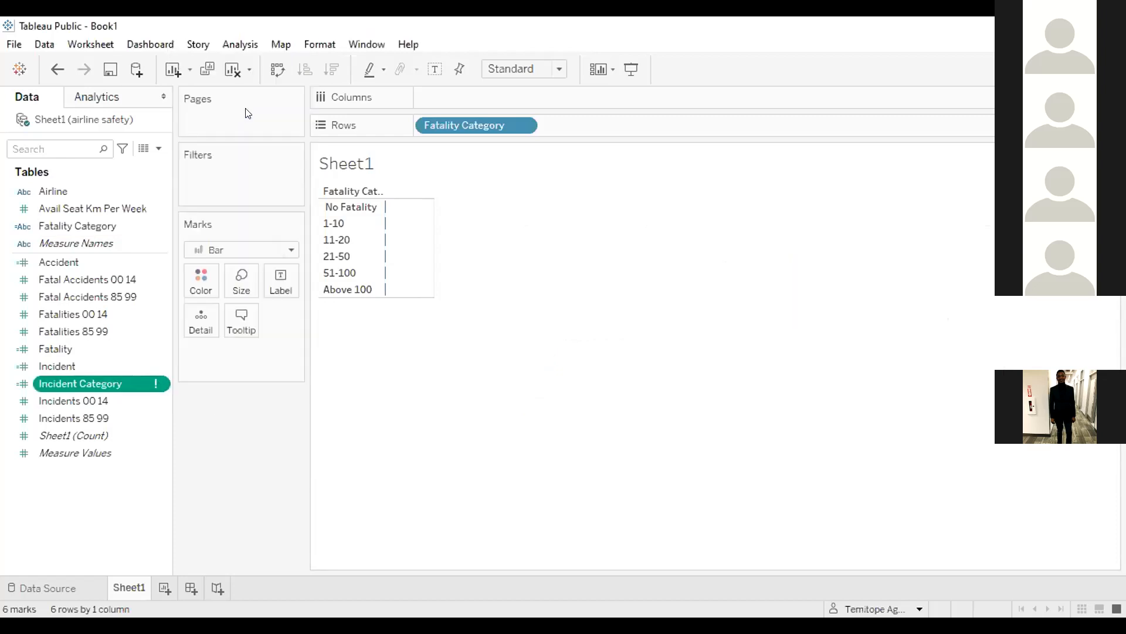
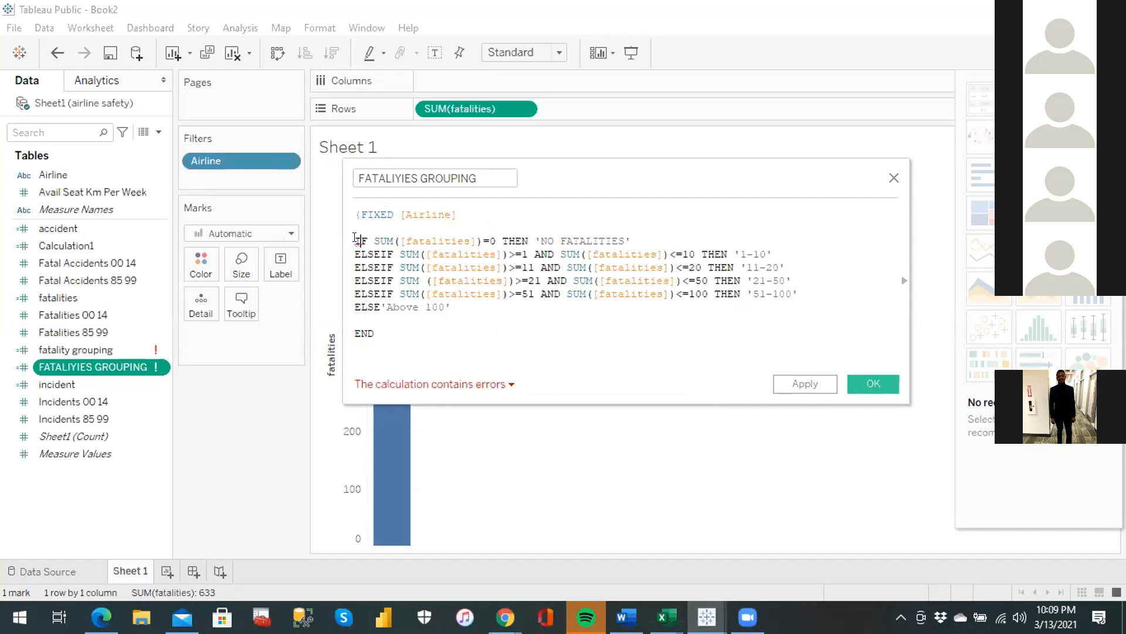
Step: Fix the FATALIYIES GROUPING formula by adding a closing brace after END and a colon after [Airline], and save it
{"action": "left_click", "coordinate": [372, 333]}
{"action": "type", "text": "}"}
{"action": "left_click", "coordinate": [475, 218]}
{"action": "type", "text": ":"}
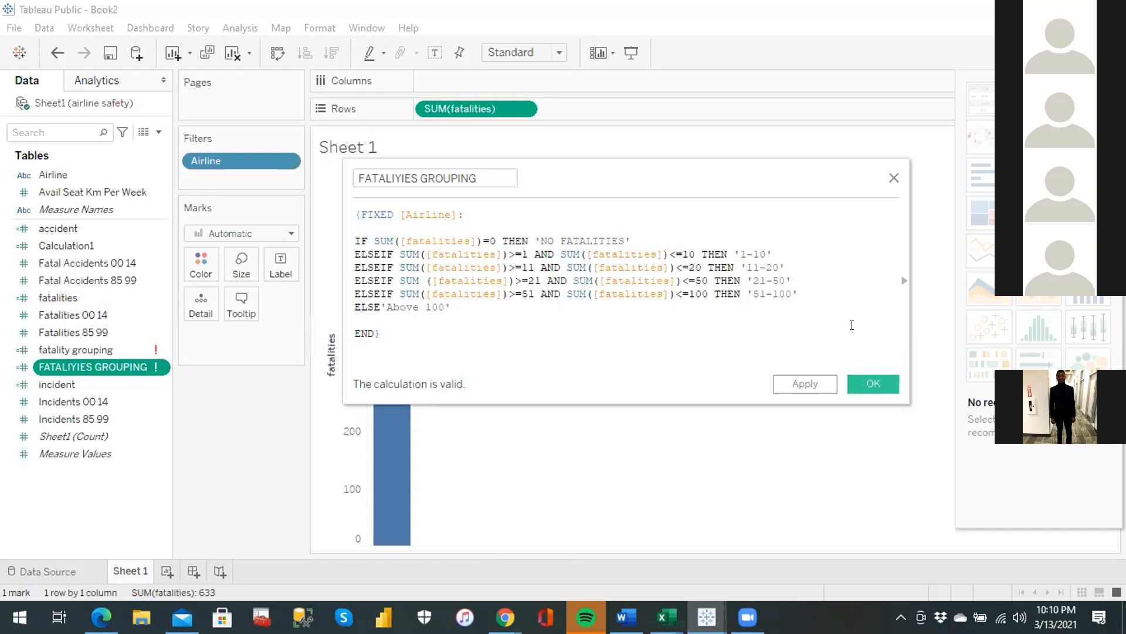
{"action": "left_click", "coordinate": [808, 383]}
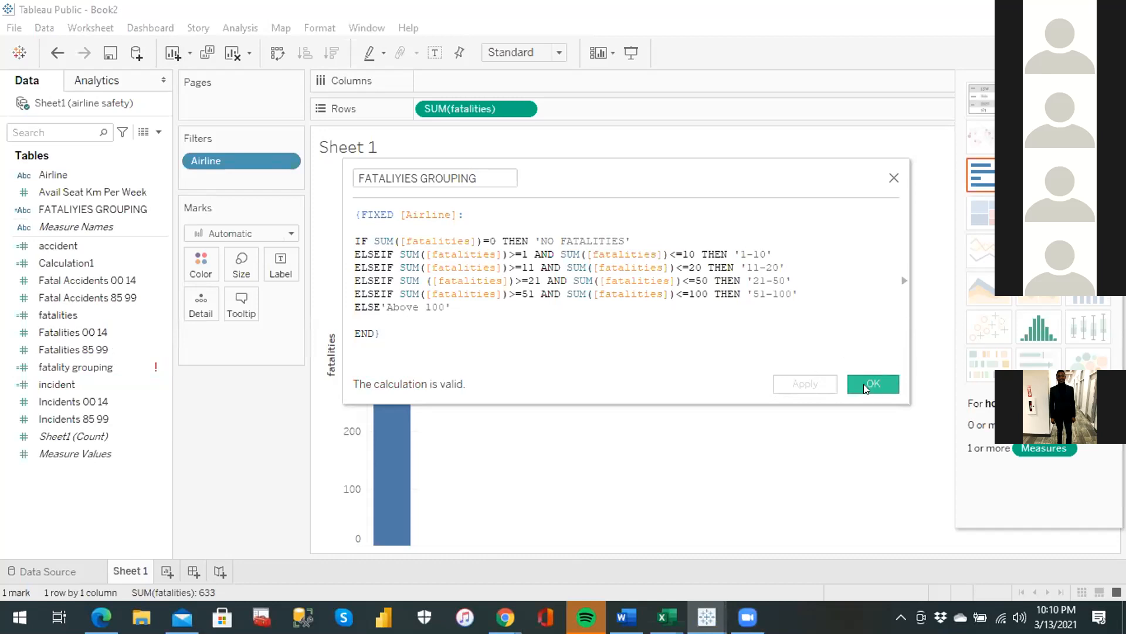
{"action": "left_click", "coordinate": [863, 384]}
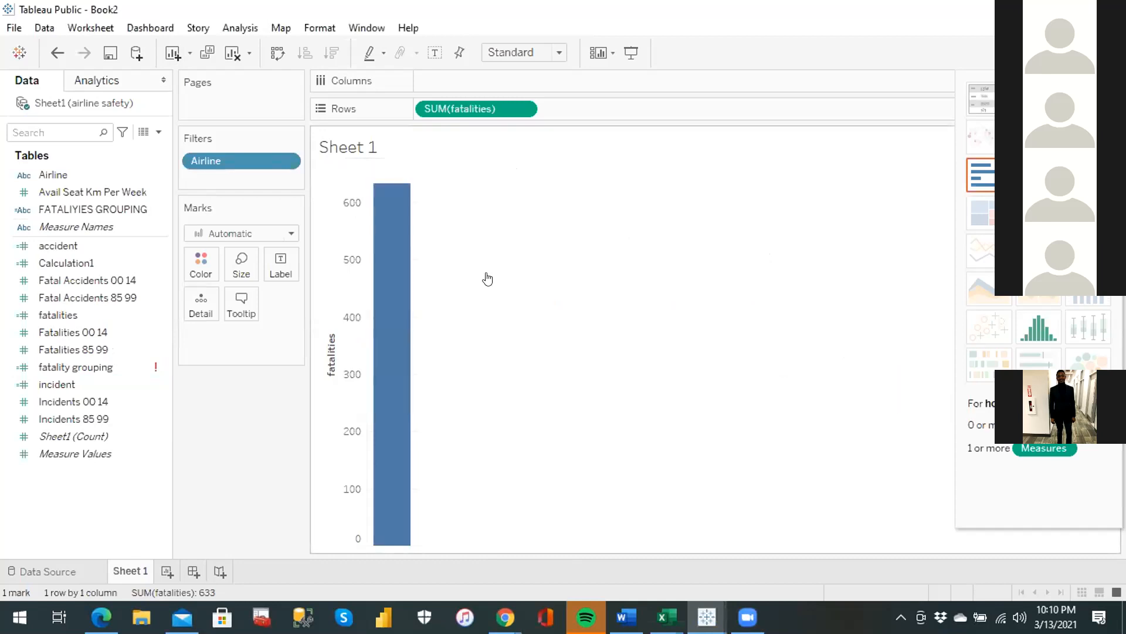
Step: Open the fatality grouping calculation and check the error reported for its formula
{"action": "left_click", "coordinate": [122, 365]}
{"action": "right_click", "coordinate": [160, 360]}
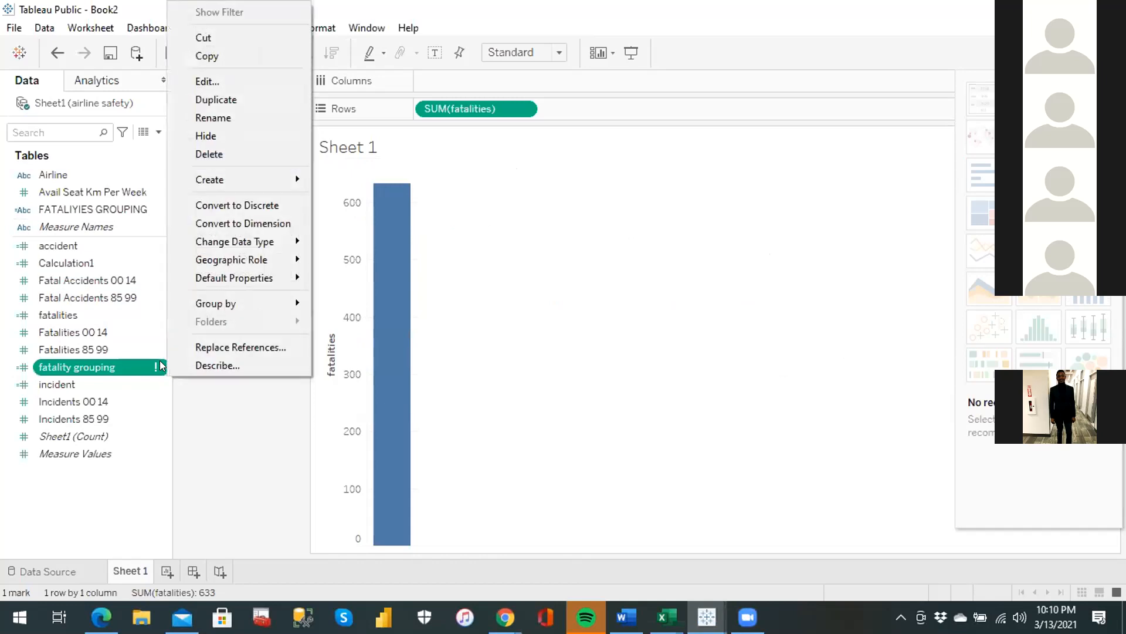
{"action": "left_click", "coordinate": [213, 81]}
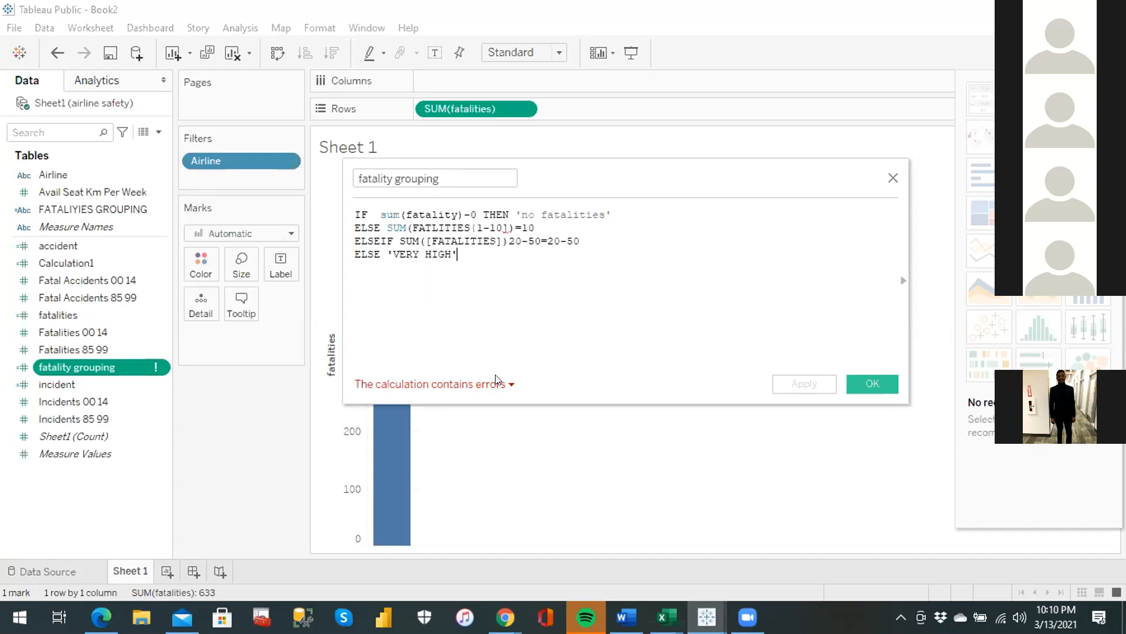
{"action": "left_click", "coordinate": [510, 386]}
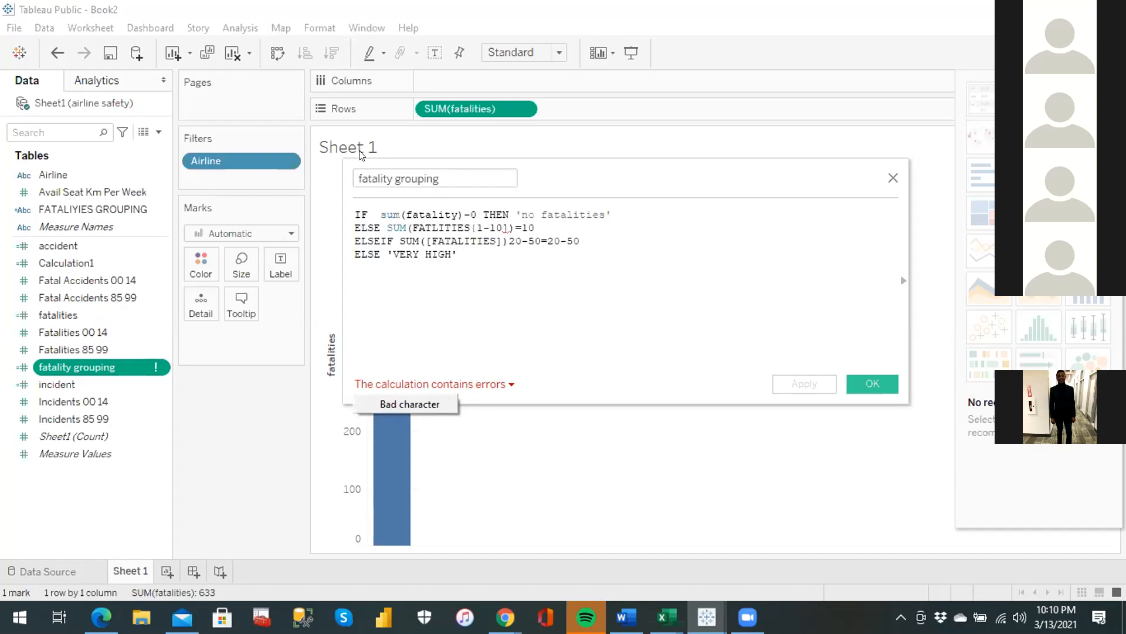
Step: Open the FATALIYIES GROUPING calculation for editing and delete the invalid fatality grouping field
{"action": "left_click", "coordinate": [101, 209]}
{"action": "left_click", "coordinate": [162, 210]}
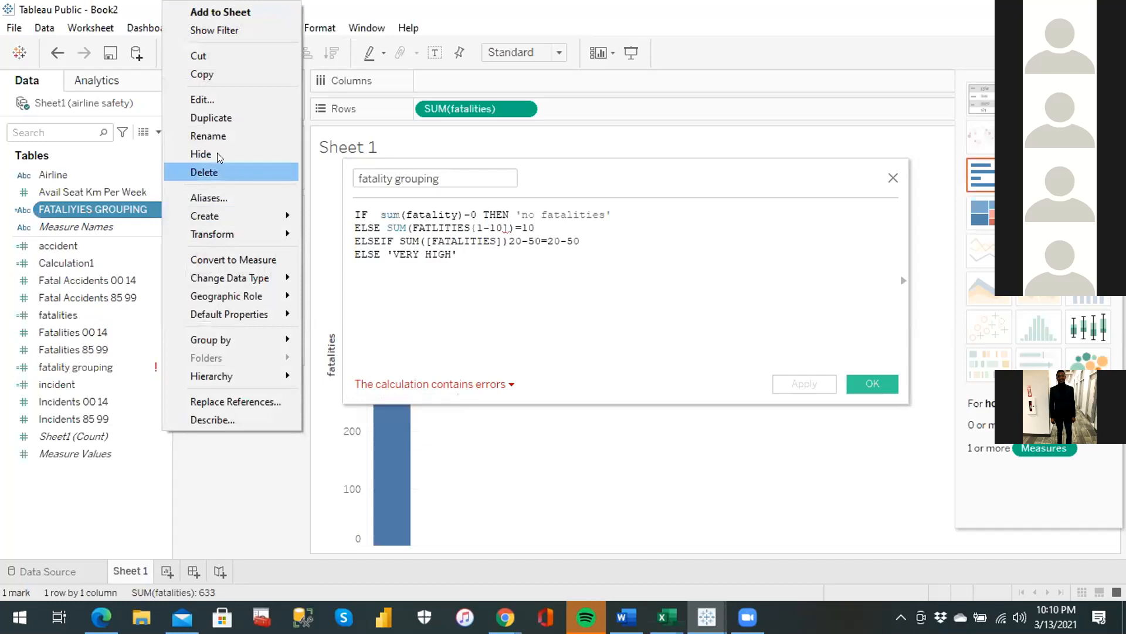
{"action": "left_click", "coordinate": [229, 98]}
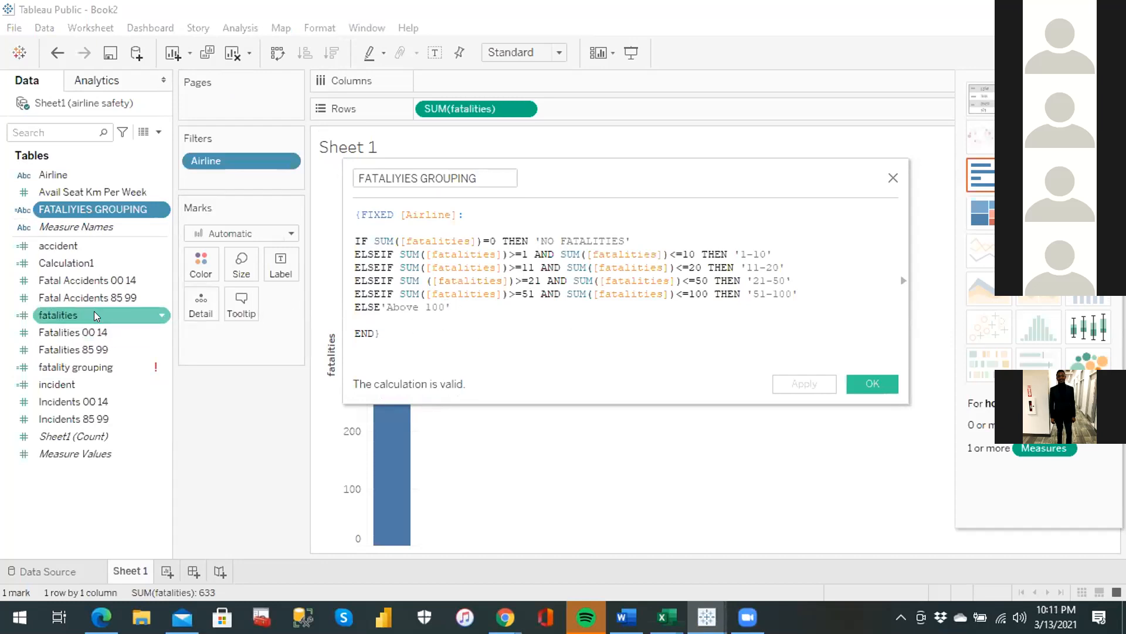
{"action": "left_click", "coordinate": [162, 367]}
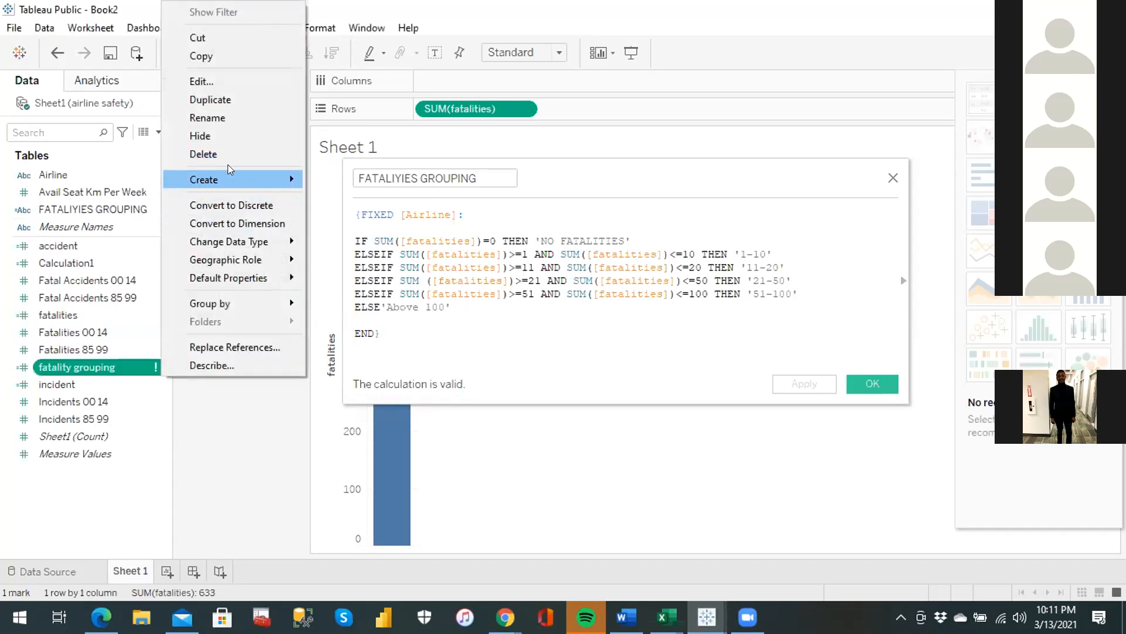
{"action": "left_click", "coordinate": [214, 154]}
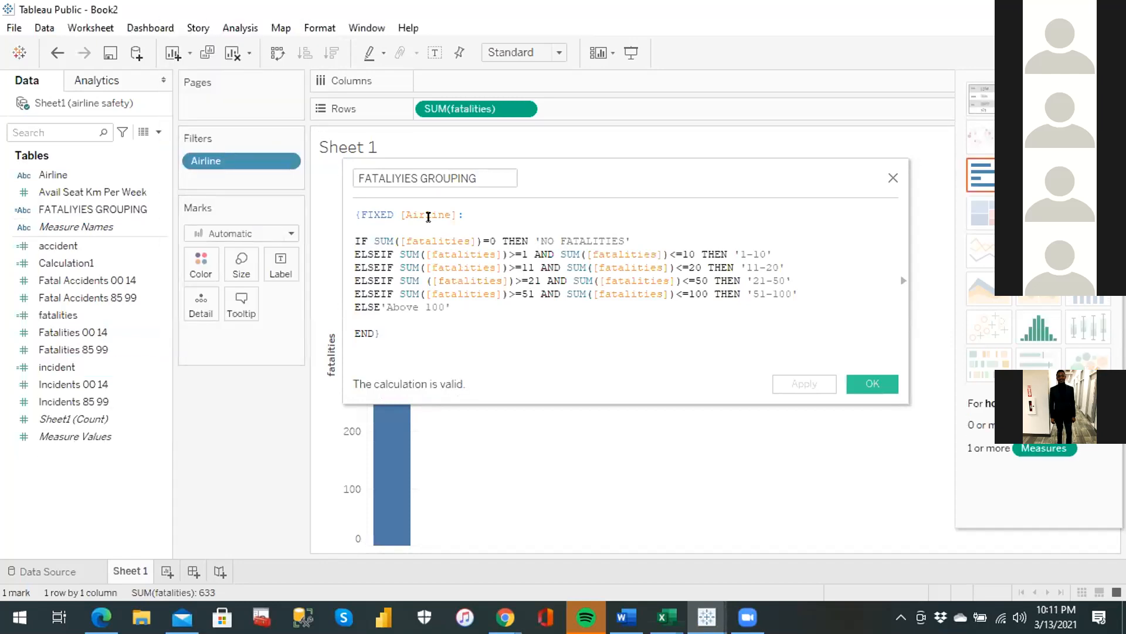
Step: Rename the FATALIYIES GROUPING calculation as Fatalities Grouping and save it
{"action": "left_click", "coordinate": [418, 173]}
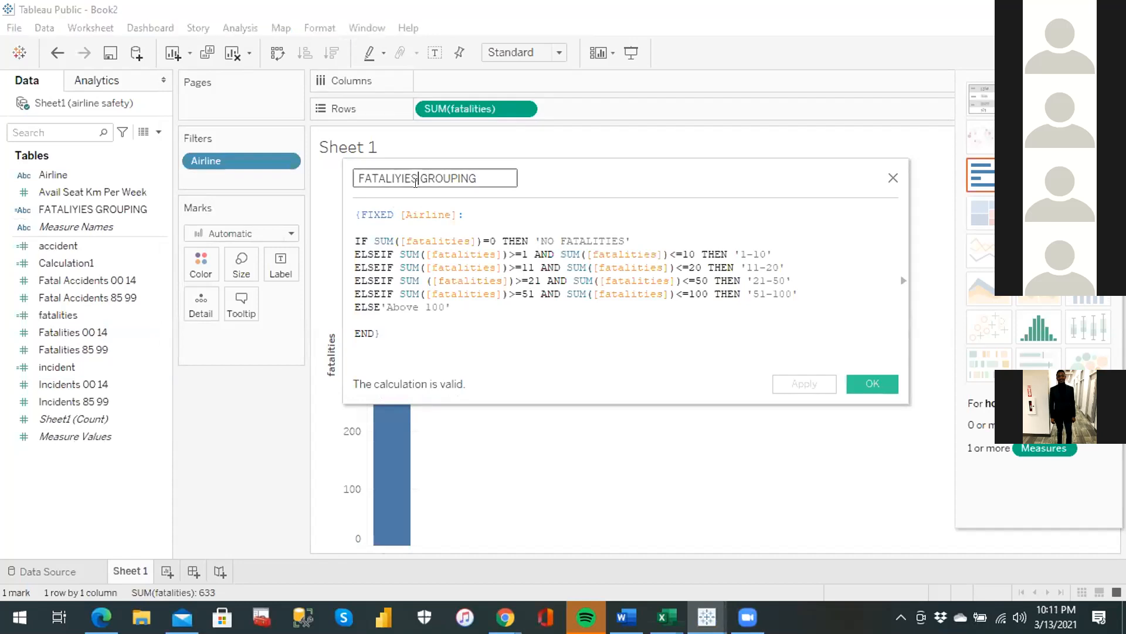
{"action": "key", "text": "BackSpace"}
{"action": "key", "text": "BackSpace"}
{"action": "key", "text": "BackSpace"}
{"action": "key", "text": "BackSpace"}
{"action": "key", "text": "BackSpace"}
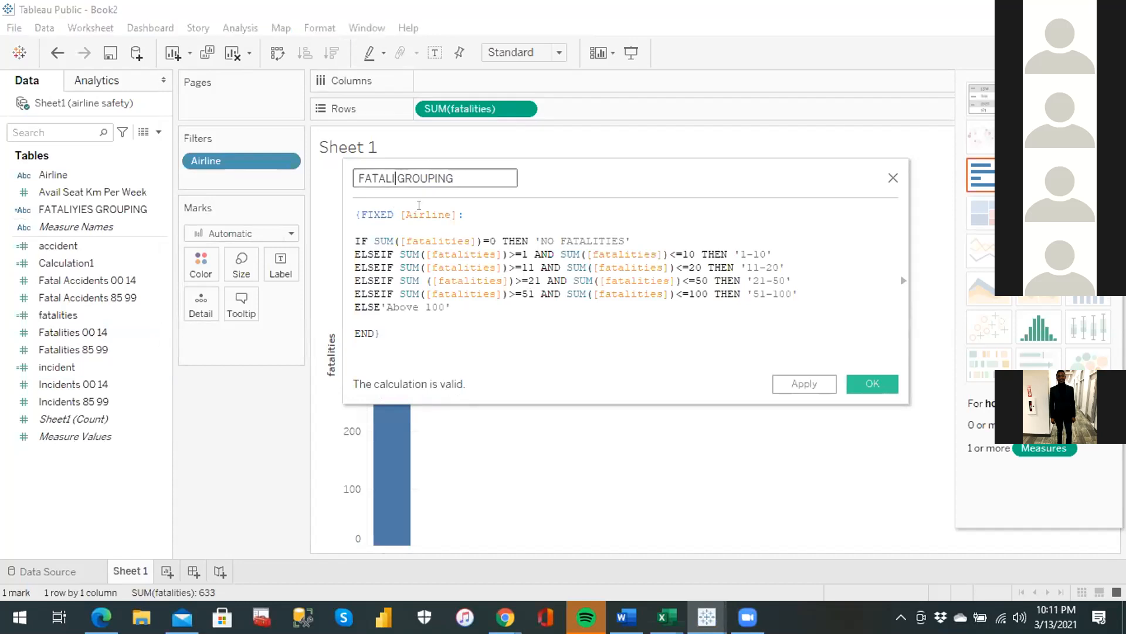
{"action": "key", "text": "BackSpace"}
{"action": "key", "text": "BackSpace"}
{"action": "key", "text": "BackSpace"}
{"action": "key", "text": "BackSpace"}
{"action": "key", "text": "BackSpace"}
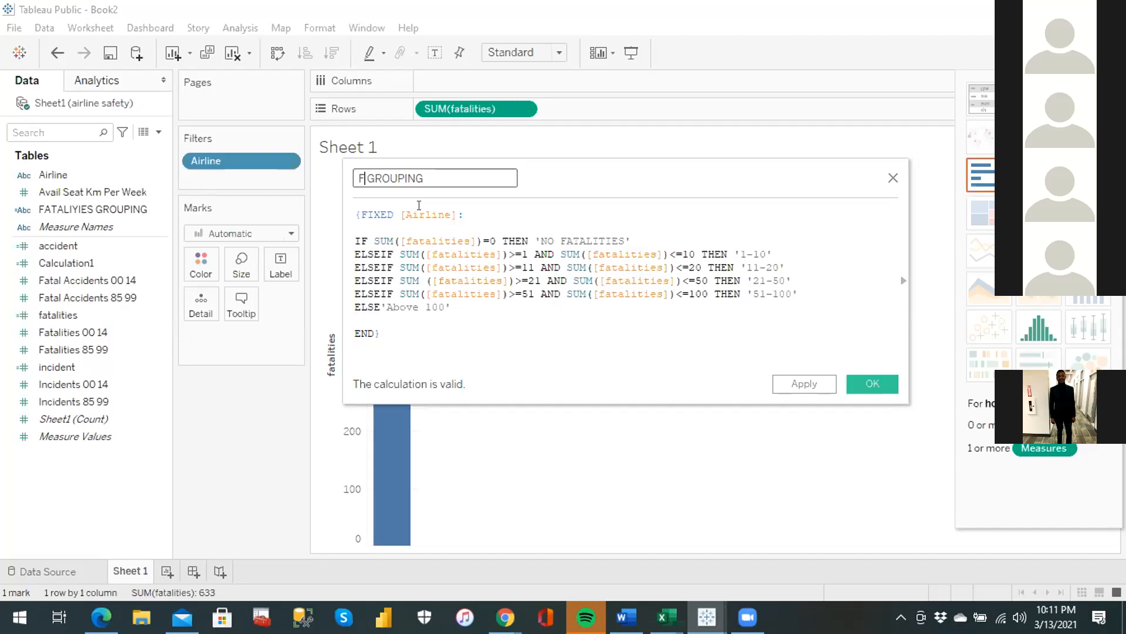
{"action": "type", "text": "atalities"}
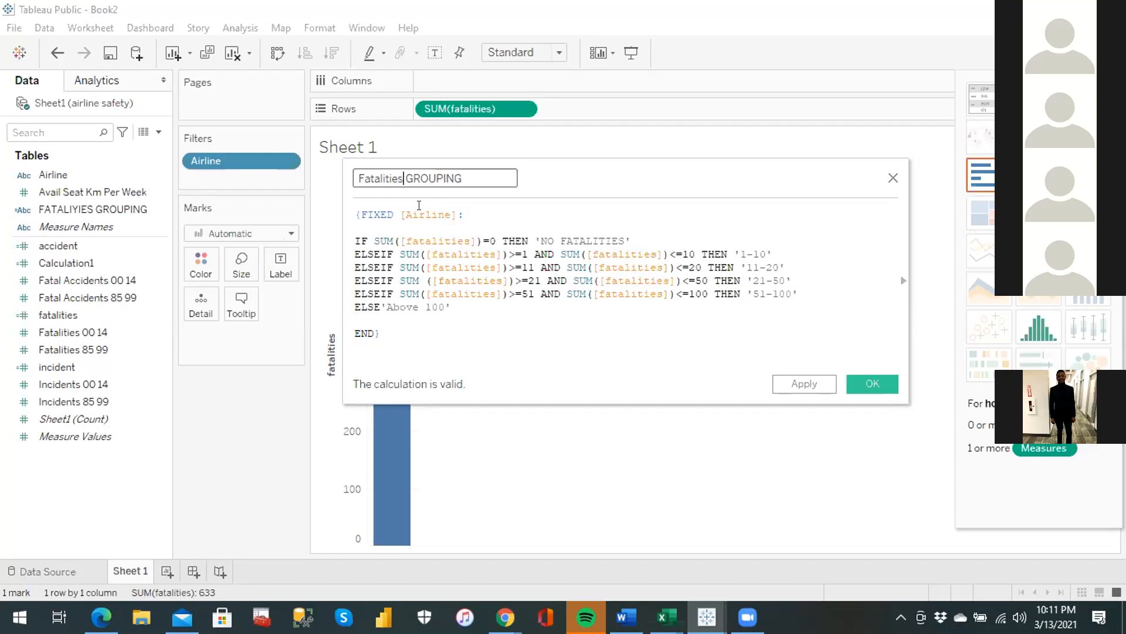
{"action": "key", "text": "Right"}
{"action": "key", "text": "Right"}
{"action": "key", "text": "Right"}
{"action": "key", "text": "Right"}
{"action": "key", "text": "Right"}
{"action": "key", "text": "Right"}
{"action": "key", "text": "Right"}
{"action": "key", "text": "BackSpace"}
{"action": "key", "text": "BackSpace"}
{"action": "key", "text": "BackSpace"}
{"action": "key", "text": "BackSpace"}
{"action": "key", "text": "BackSpace"}
{"action": "key", "text": "BackSpace"}
{"action": "key", "text": "BackSpace"}
{"action": "type", "text": "rouping"}
{"action": "left_click", "coordinate": [789, 385]}
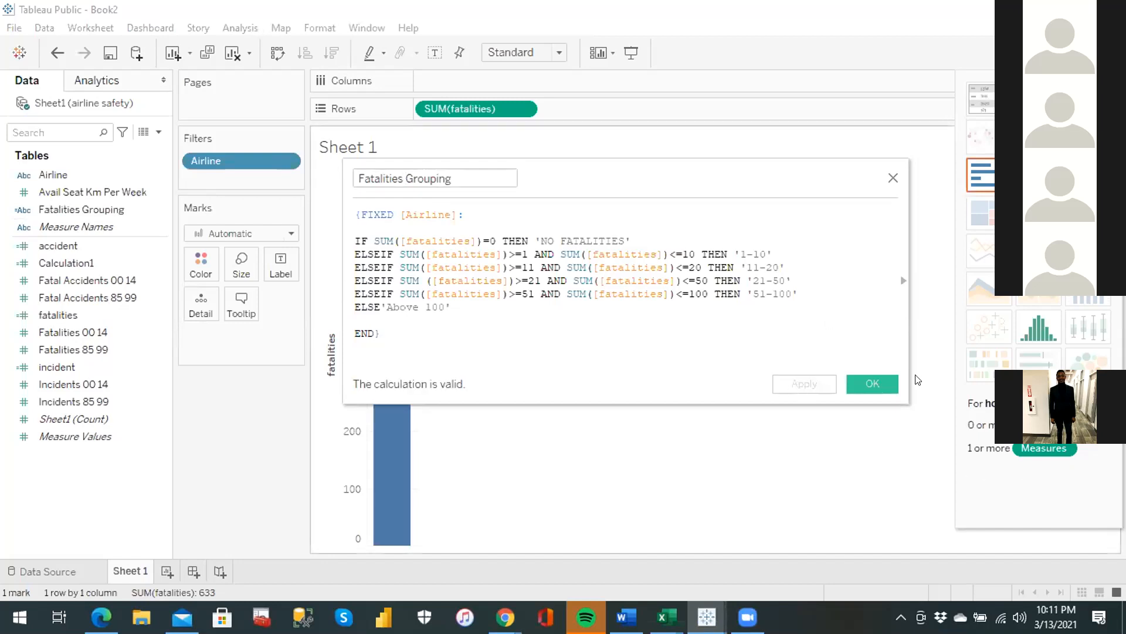
{"action": "left_click", "coordinate": [863, 384]}
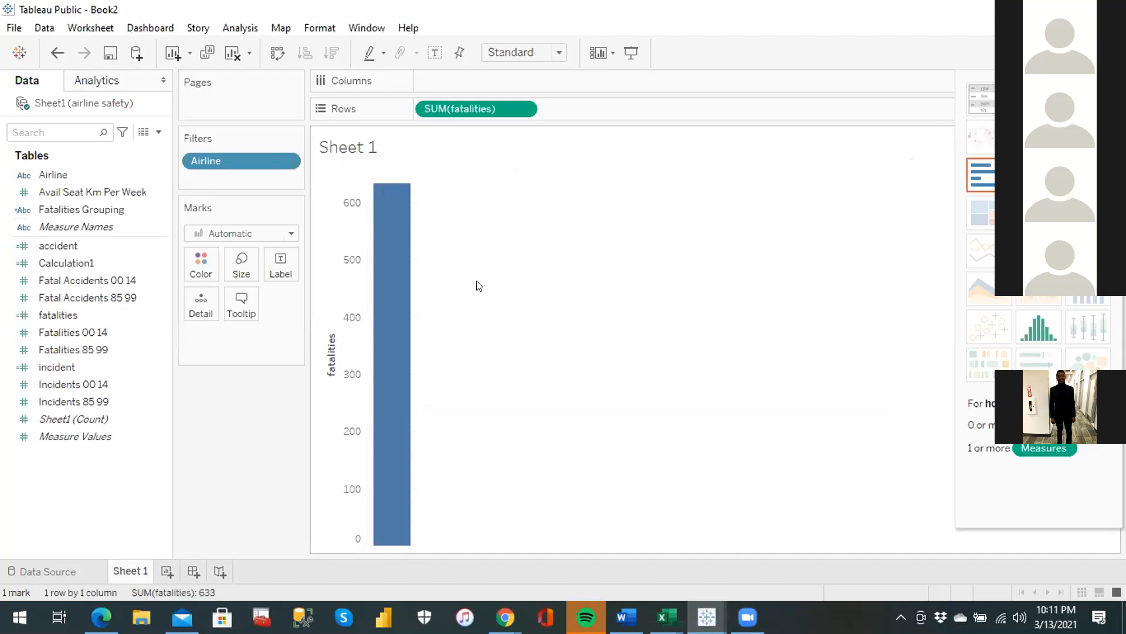
{"action": "mouse_move", "coordinate": [393, 315]}
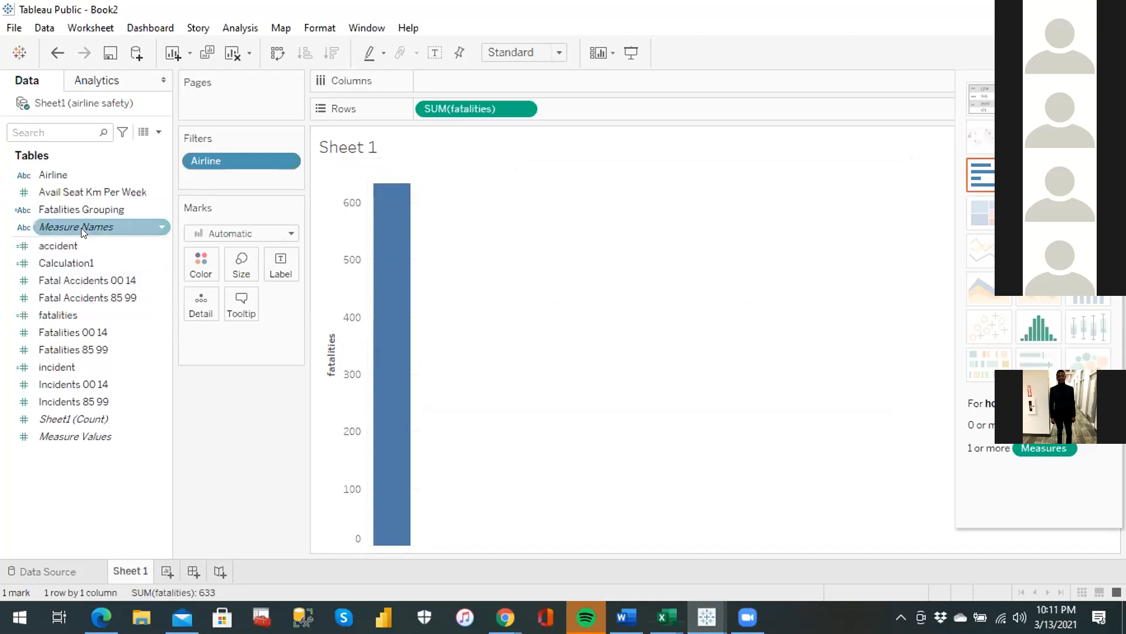
Step: Chart the summed fatalities as horizontal bars split by Fatalities Grouping
{"action": "left_click_drag", "start_coordinate": [81, 201], "coordinate": [466, 82]}
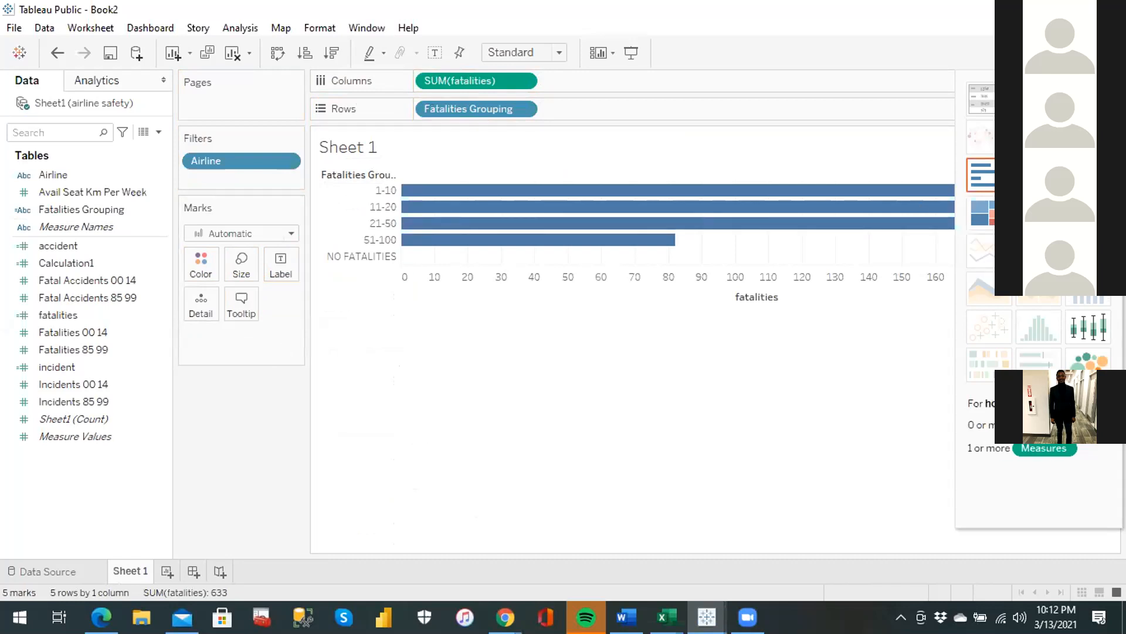
{"action": "key", "text": "ctrl+1"}
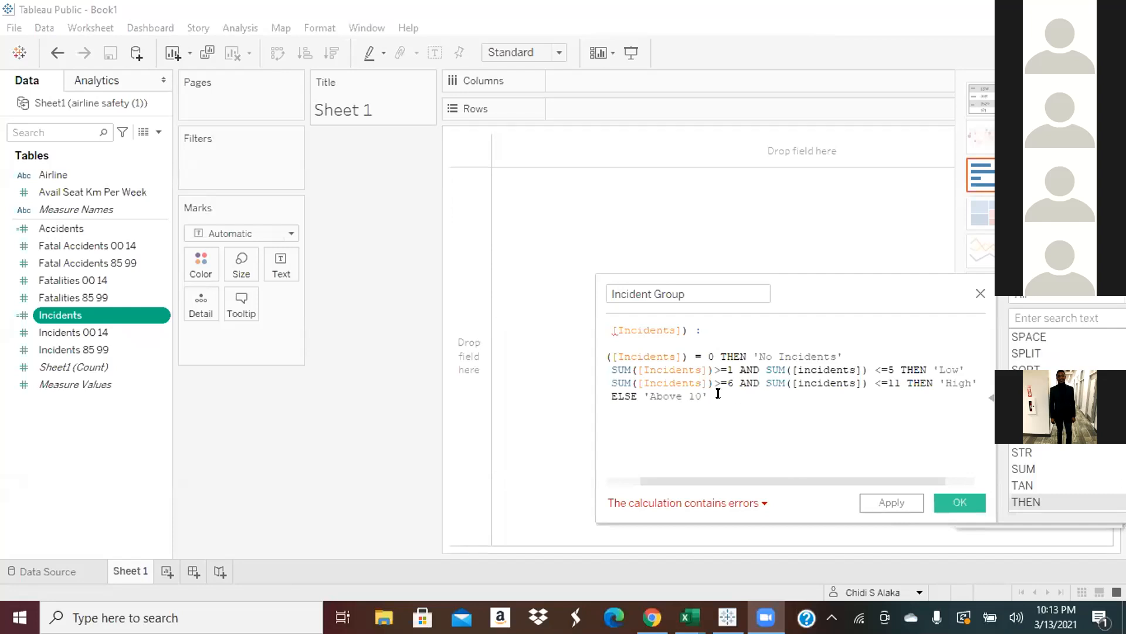
Step: Reposition and enlarge the Incident Group calculation editor until the whole formula fits
{"action": "left_click_drag", "start_coordinate": [787, 287], "coordinate": [528, 133]}
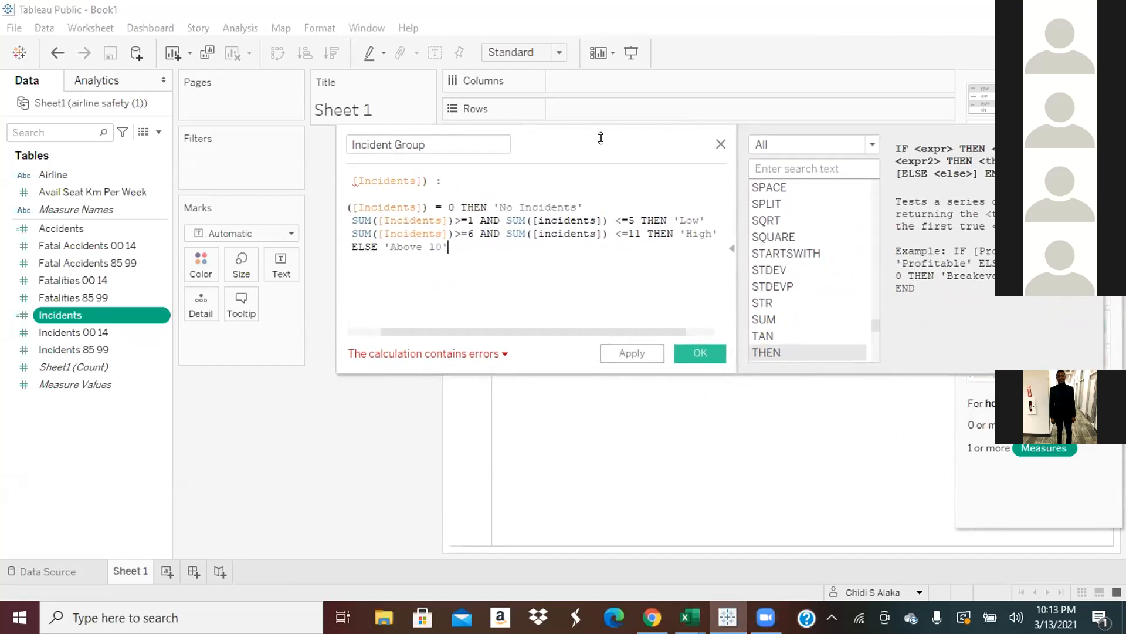
{"action": "left_click", "coordinate": [731, 244]}
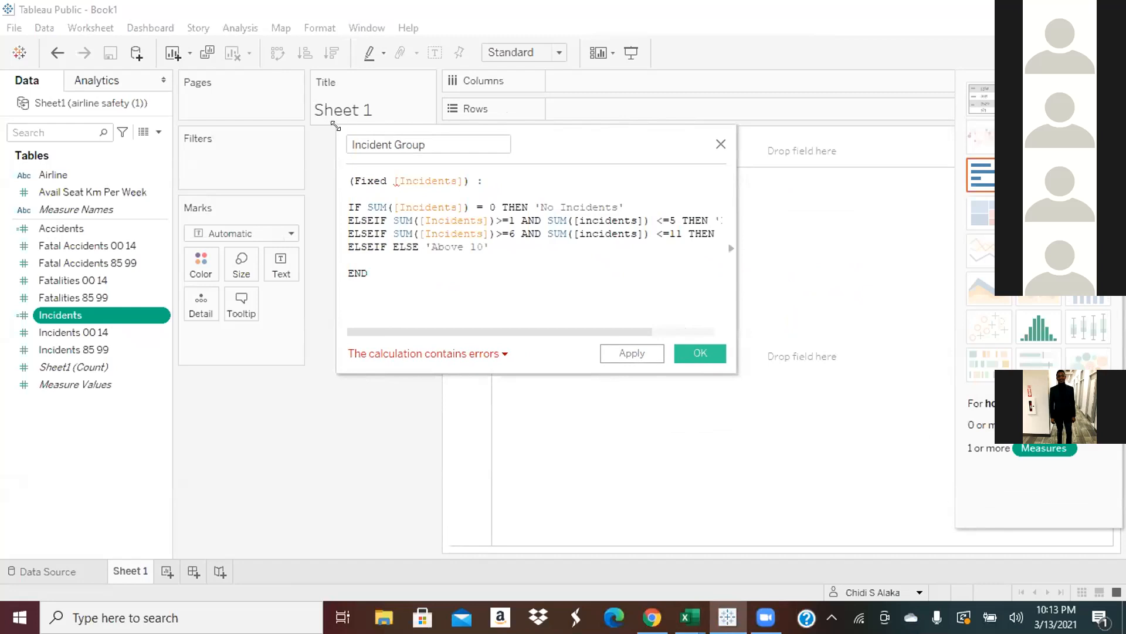
{"action": "left_click_drag", "start_coordinate": [335, 126], "coordinate": [12, 29]}
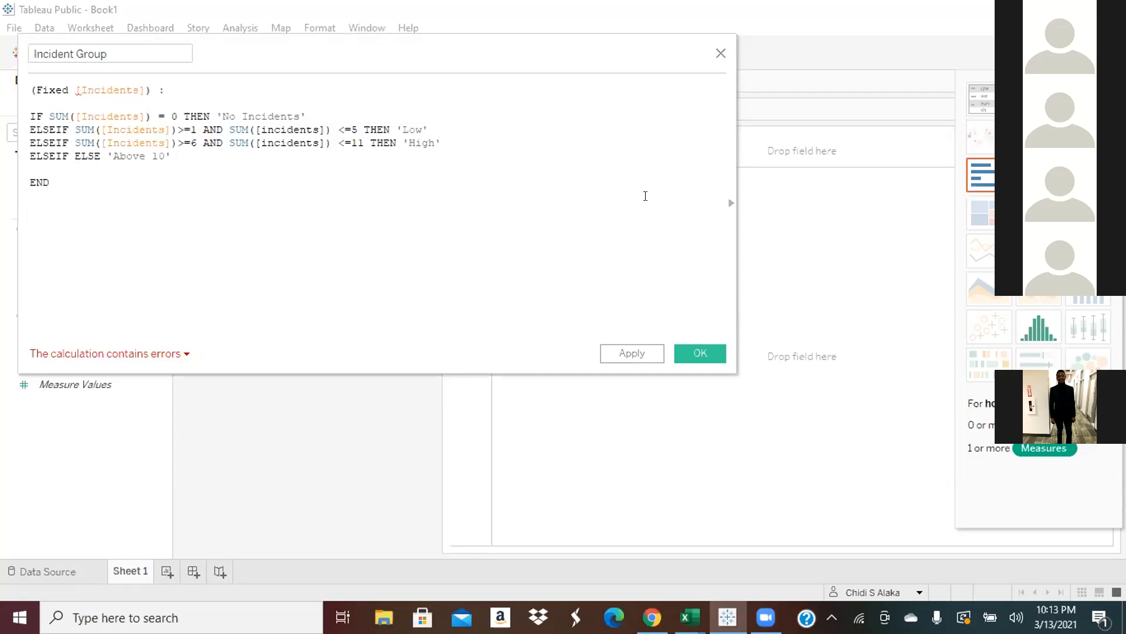
Step: Replace the [Incidents] reference after Fixed with Airline enclosed in curly braces
{"action": "left_click", "coordinate": [138, 85]}
{"action": "key", "text": "BackSpace"}
{"action": "key", "text": "BackSpace"}
{"action": "key", "text": "BackSpace"}
{"action": "key", "text": "BackSpace"}
{"action": "key", "text": "BackSpace"}
{"action": "key", "text": "BackSpace"}
{"action": "key", "text": "BackSpace"}
{"action": "key", "text": "BackSpace"}
{"action": "key", "text": "BackSpace"}
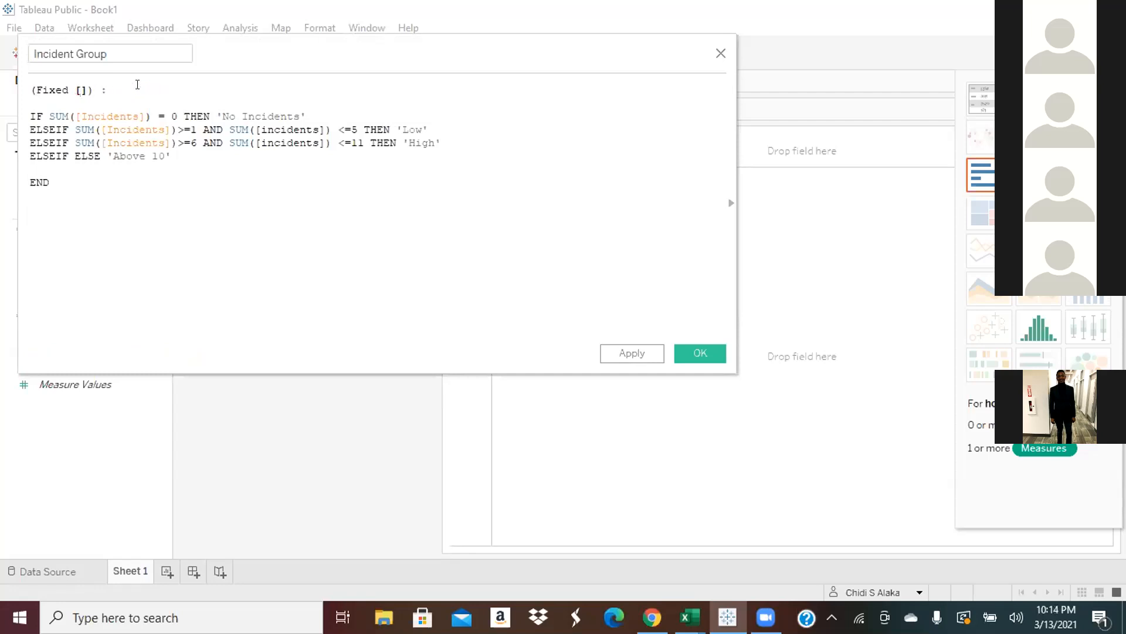
{"action": "type", "text": "Ai"}
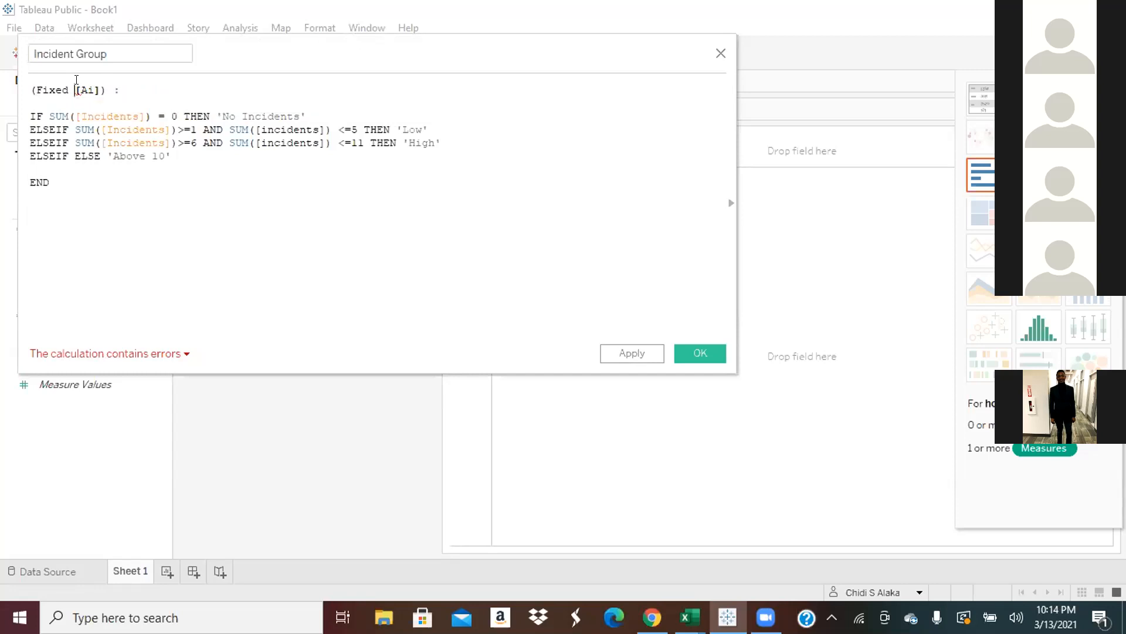
{"action": "key", "text": "BackSpace"}
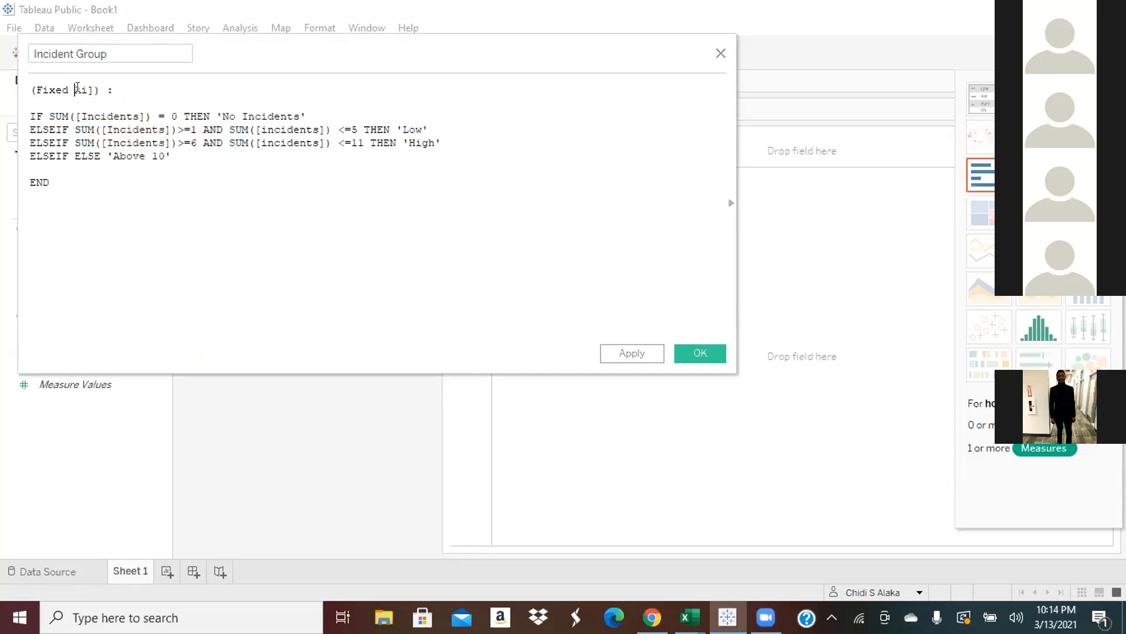
{"action": "type", "text": "["}
{"action": "key", "text": "BackSpace"}
{"action": "type", "text": "["}
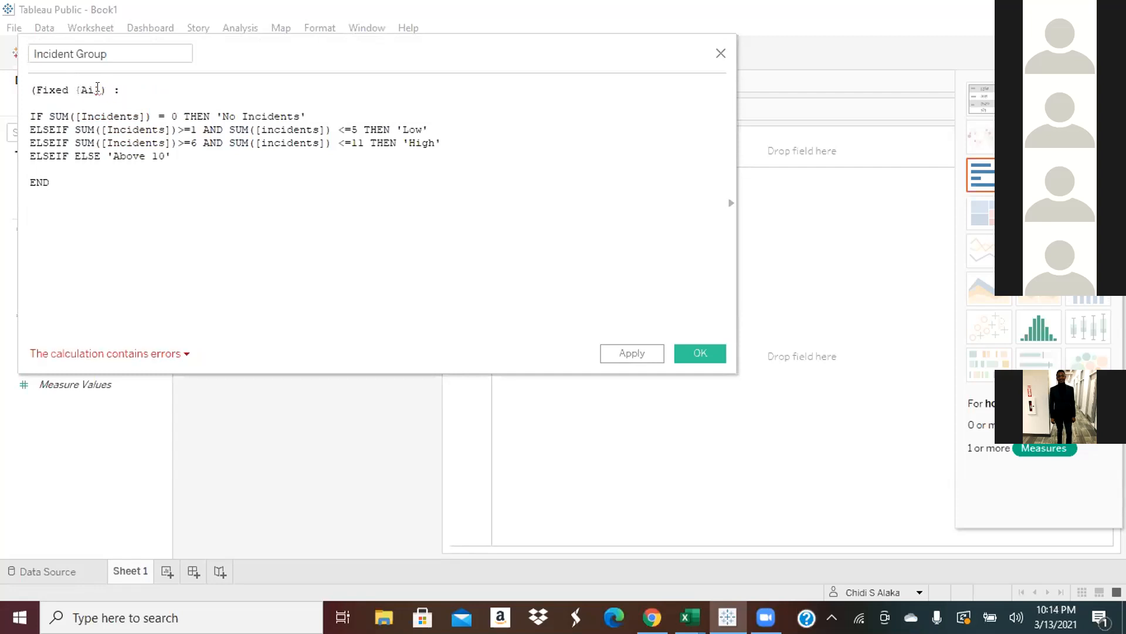
{"action": "key", "text": "BackSpace"}
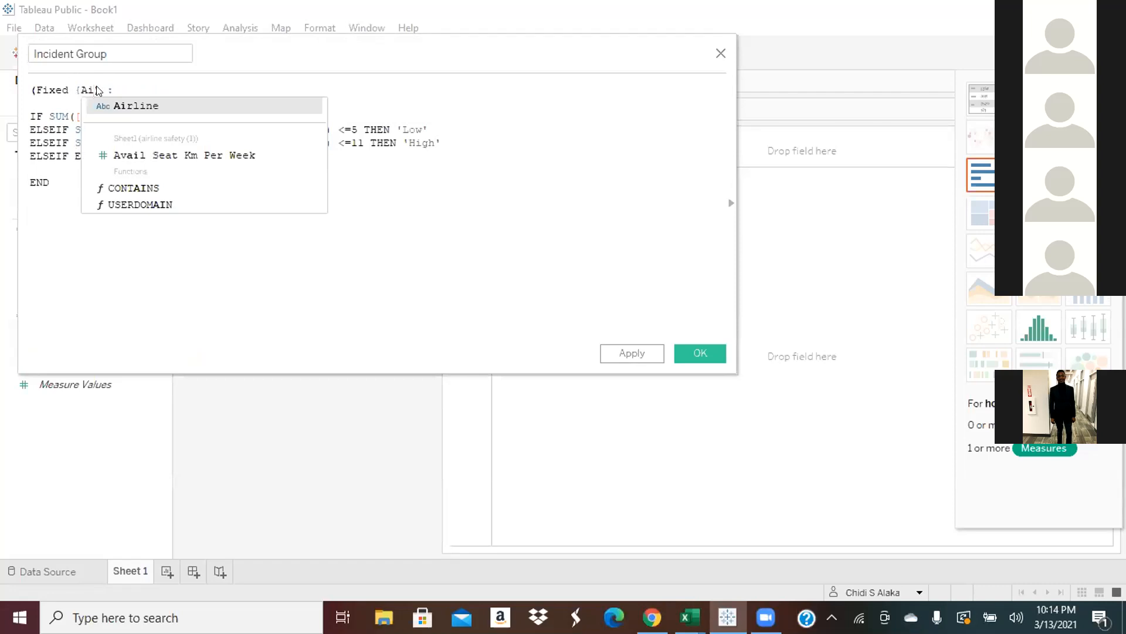
{"action": "type", "text": "}"}
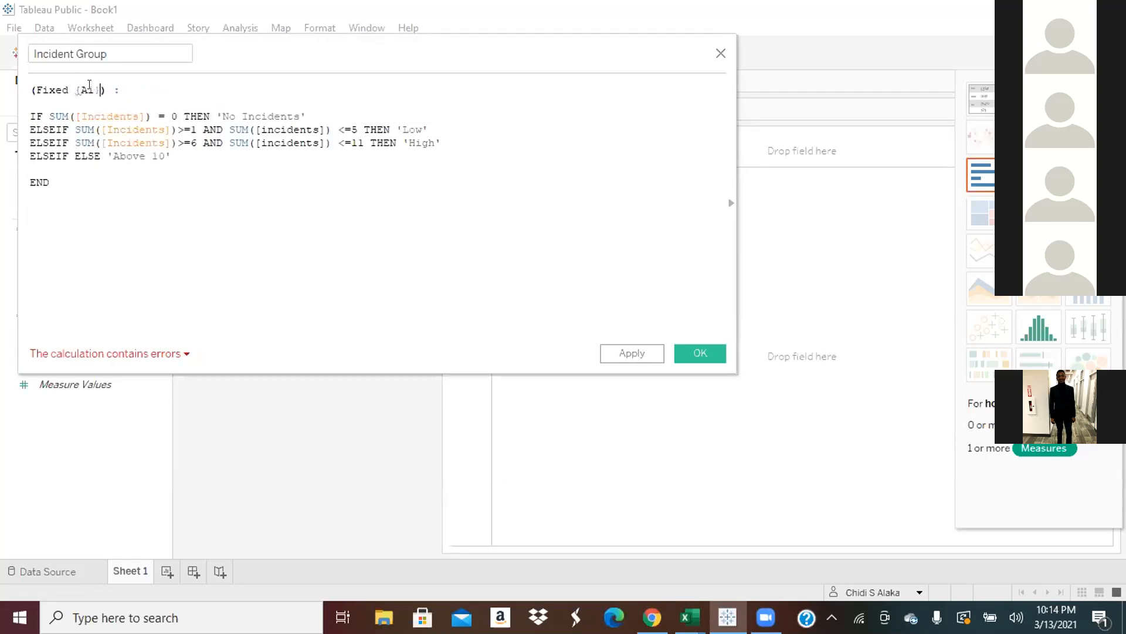
{"action": "type", "text": "rli"}
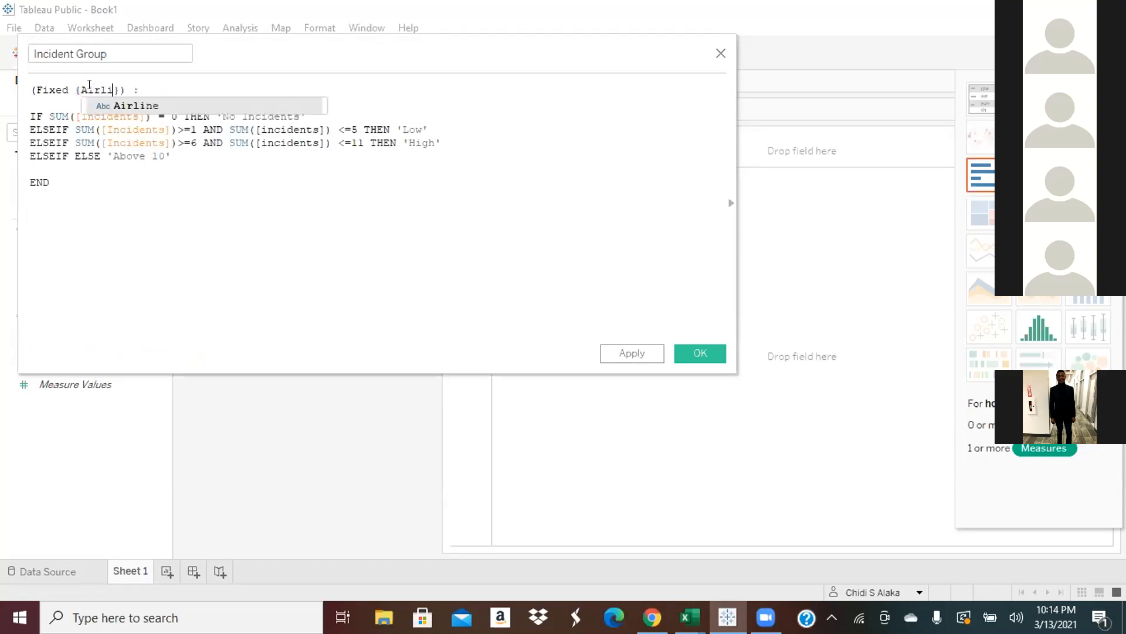
{"action": "type", "text": "ne"}
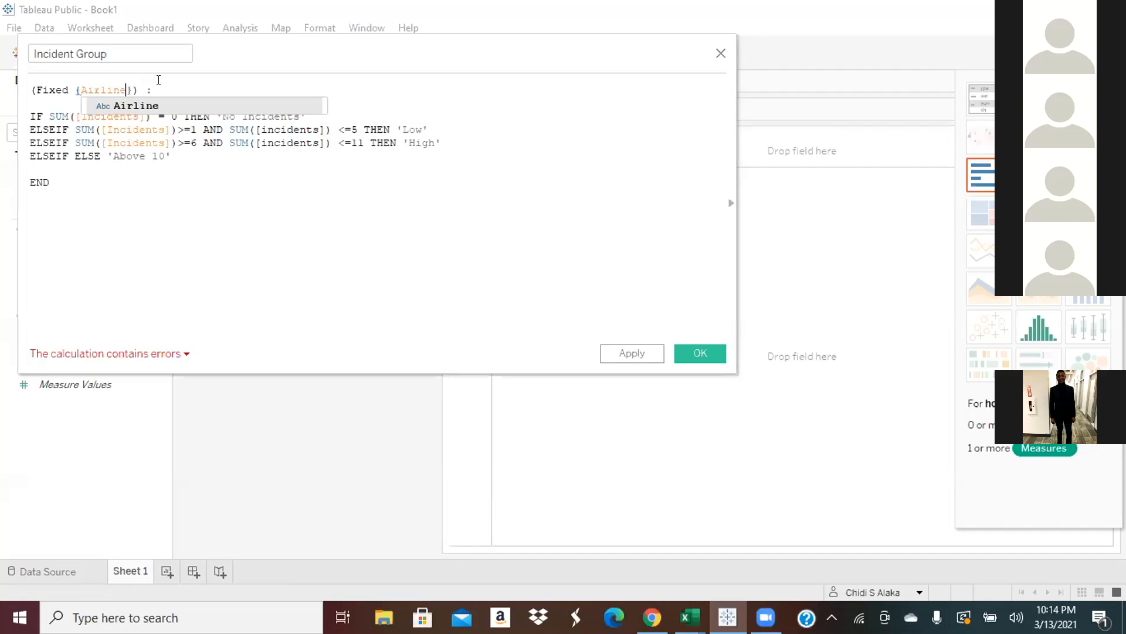
{"action": "left_click", "coordinate": [159, 79]}
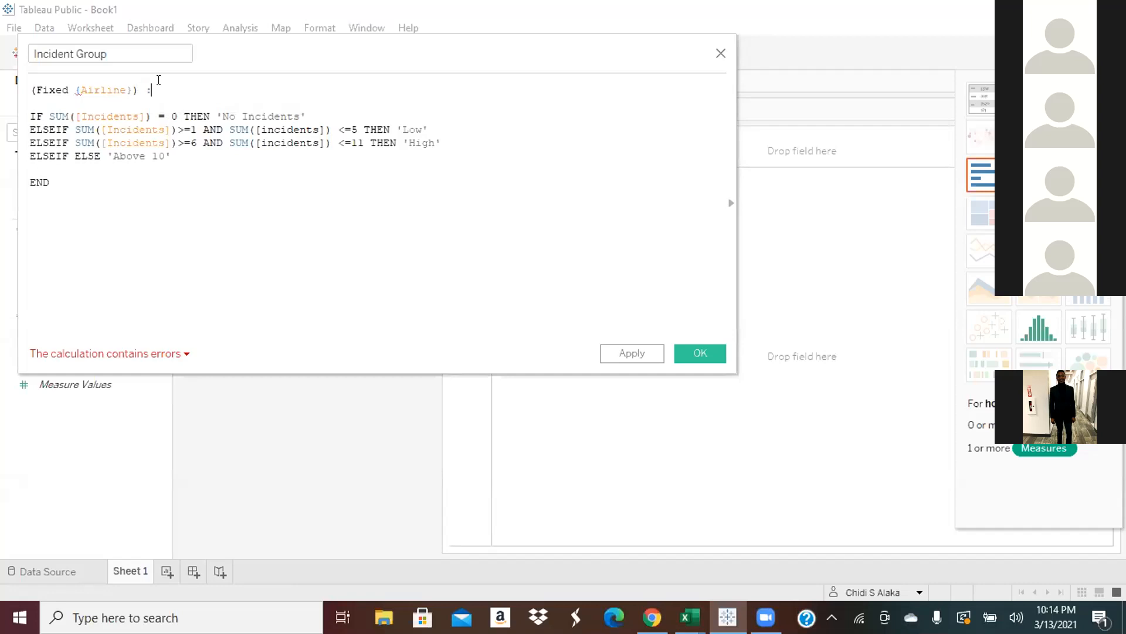
Step: Enclose the Fixed expression in curly braces, replacing the parenthesis before Fixed, deleting the one after Airline and adding a brace after END
{"action": "left_click", "coordinate": [74, 90]}
{"action": "left_click", "coordinate": [33, 89]}
{"action": "type", "text": "("}
{"action": "key", "text": "BackSpace"}
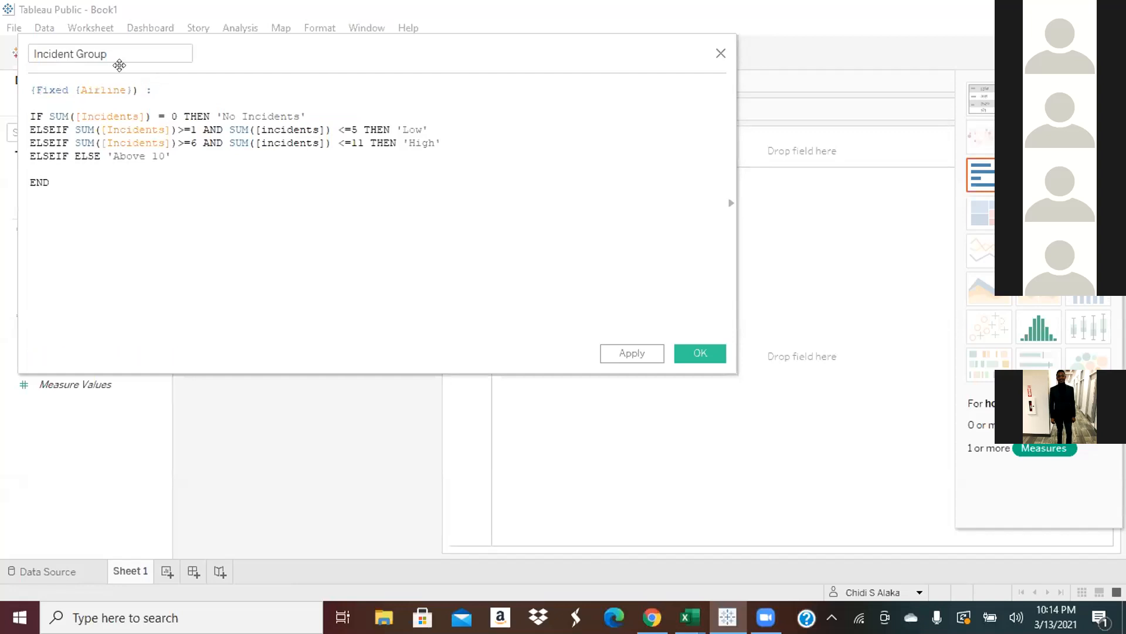
{"action": "left_click", "coordinate": [137, 88]}
{"action": "key", "text": "BackSpace"}
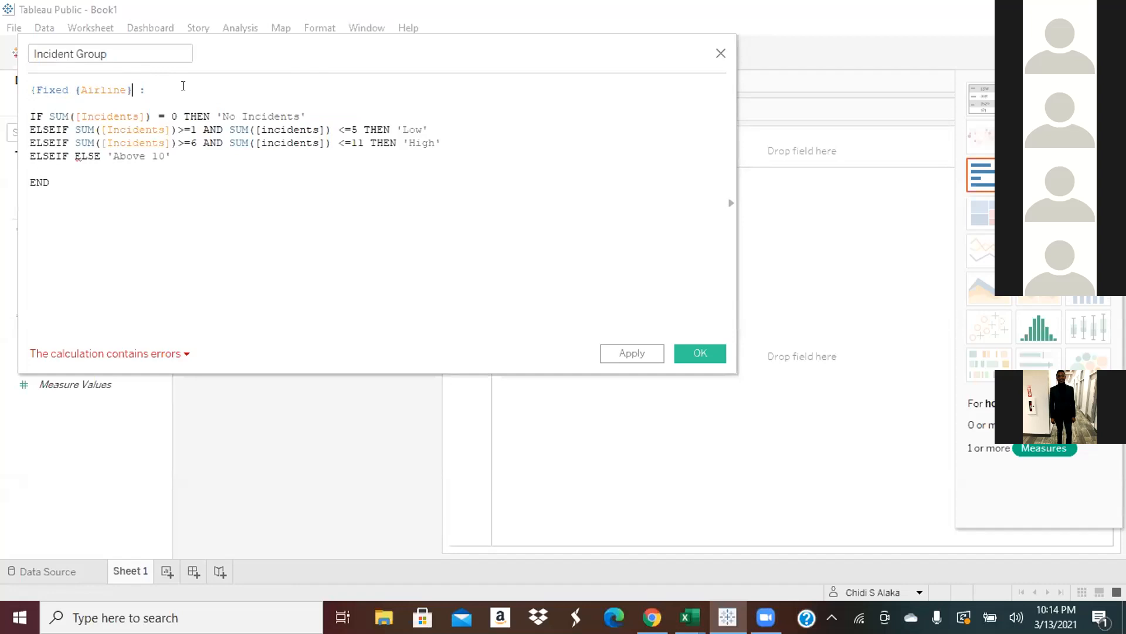
{"action": "left_click", "coordinate": [153, 86]}
{"action": "type", "text": "}"}
Step: Remove the inner braces around Airline in the Fixed line
{"action": "left_click", "coordinate": [129, 86]}
{"action": "key", "text": "BackSpace"}
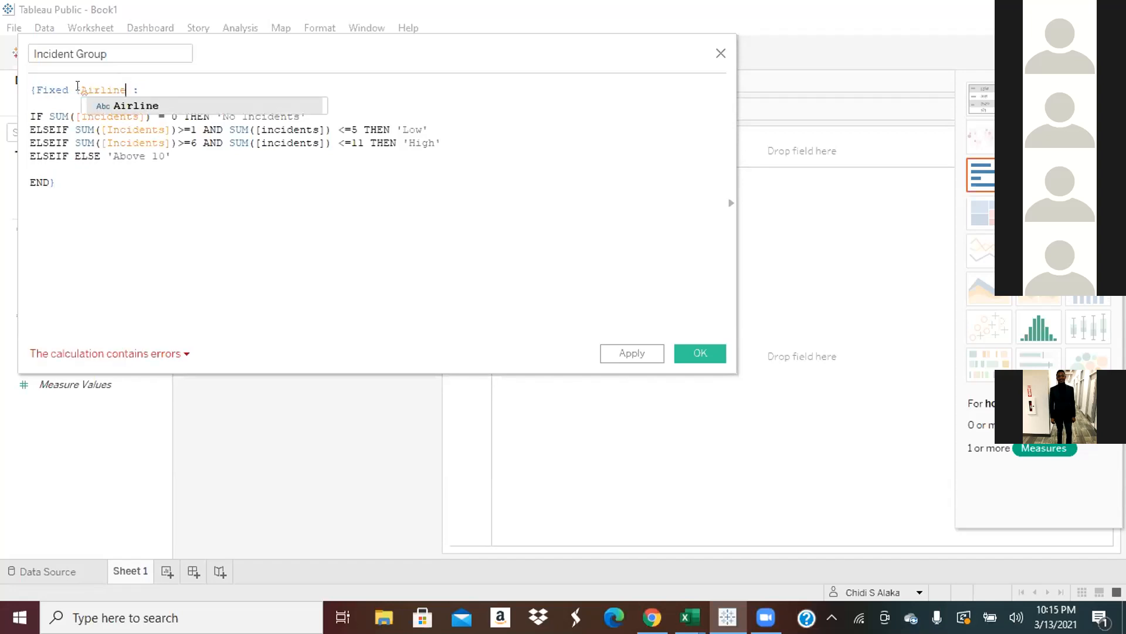
{"action": "left_click", "coordinate": [76, 88]}
{"action": "key", "text": "BackSpace"}
{"action": "left_click", "coordinate": [151, 85]}
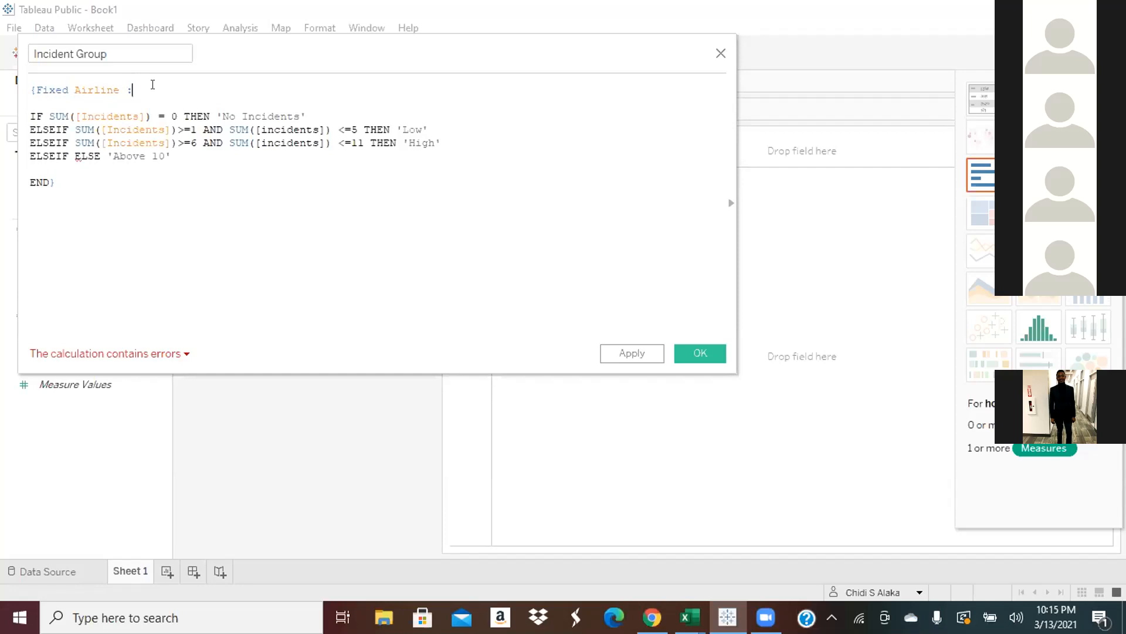
Step: Change ELSEIF ELSE to ELSE in the 'Above 10' line of the Incident Group formula
{"action": "left_click", "coordinate": [138, 114]}
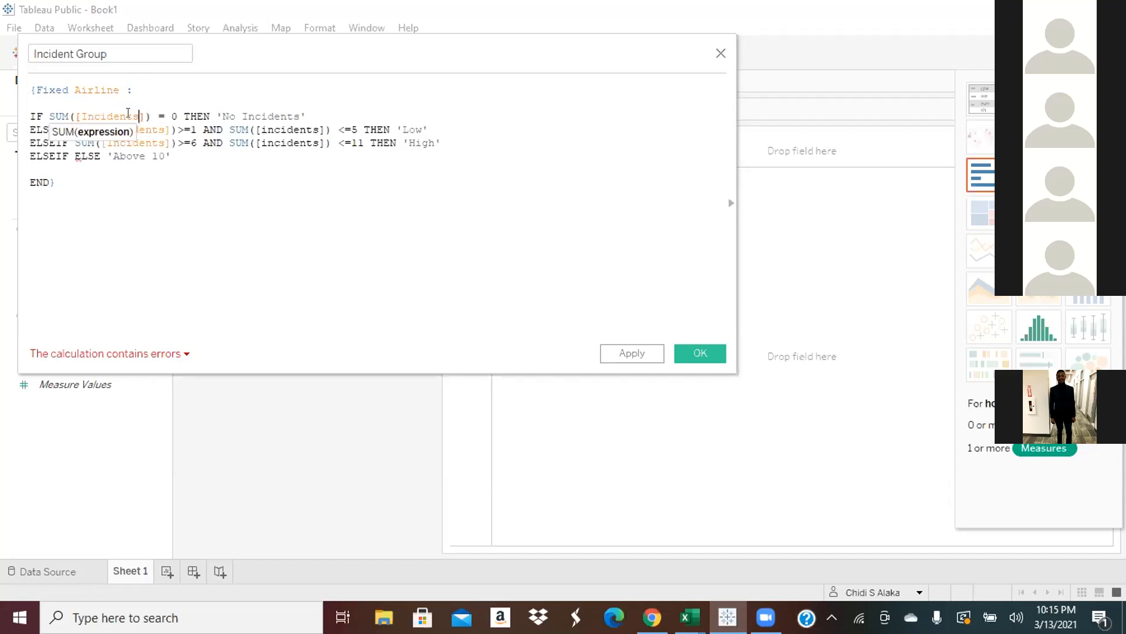
{"action": "left_click", "coordinate": [38, 113]}
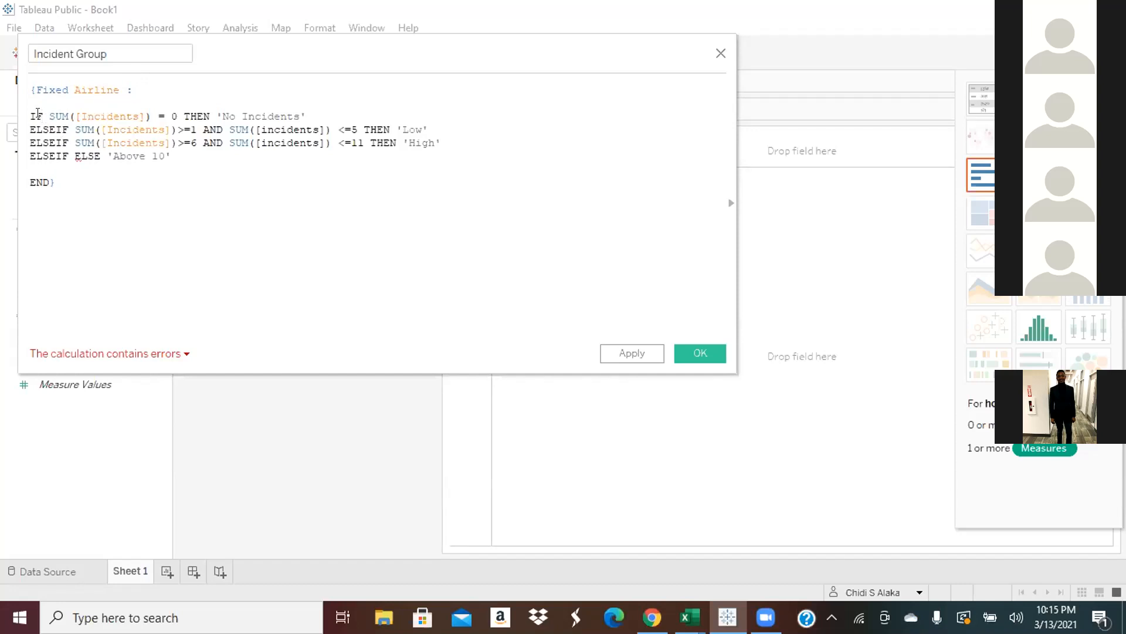
{"action": "left_click", "coordinate": [65, 128]}
{"action": "left_click", "coordinate": [98, 154]}
{"action": "key", "text": "BackSpace"}
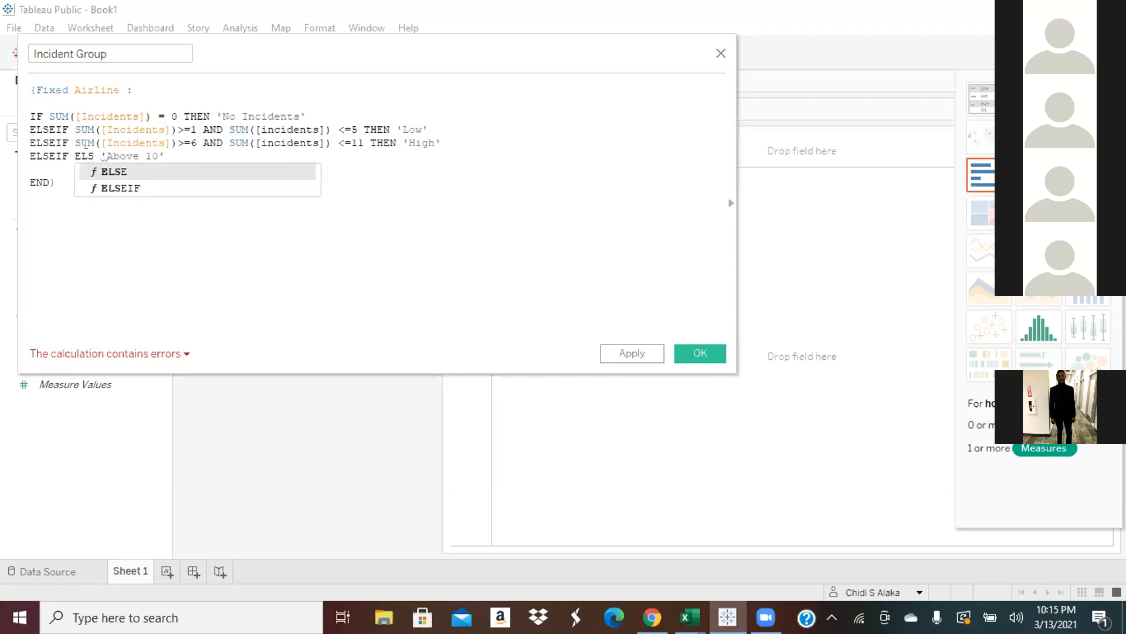
{"action": "left_click", "coordinate": [67, 151]}
{"action": "key", "text": "BackSpace"}
{"action": "key", "text": "BackSpace"}
{"action": "key", "text": "BackSpace"}
{"action": "key", "text": "BackSpace"}
{"action": "key", "text": "BackSpace"}
{"action": "key", "text": "BackSpace"}
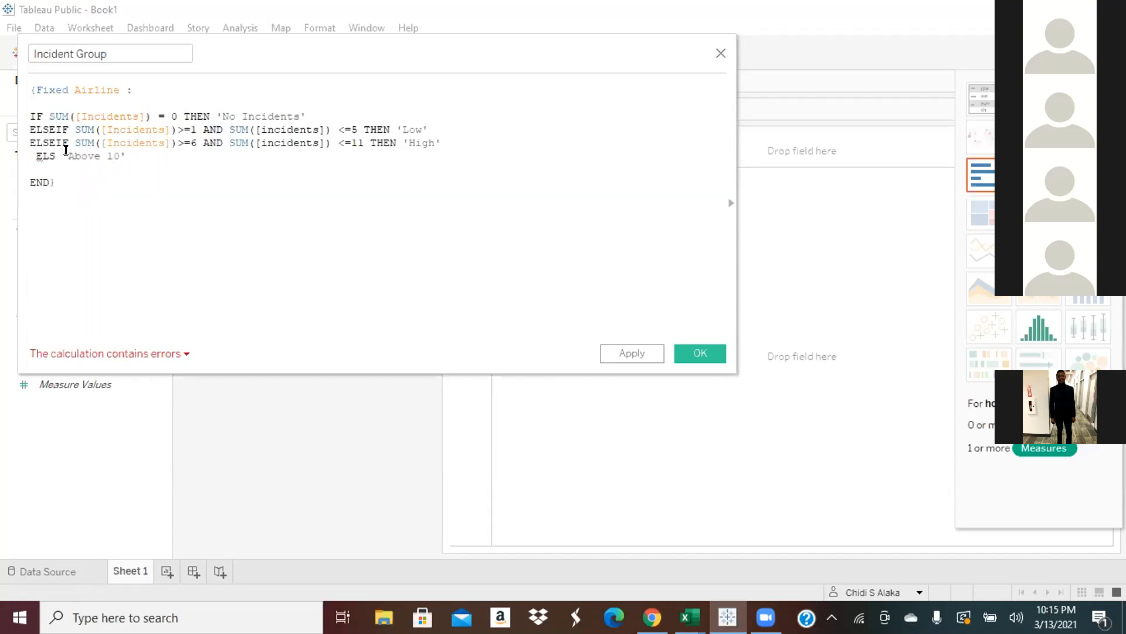
{"action": "left_click", "coordinate": [59, 151]}
{"action": "type", "text": "e"}
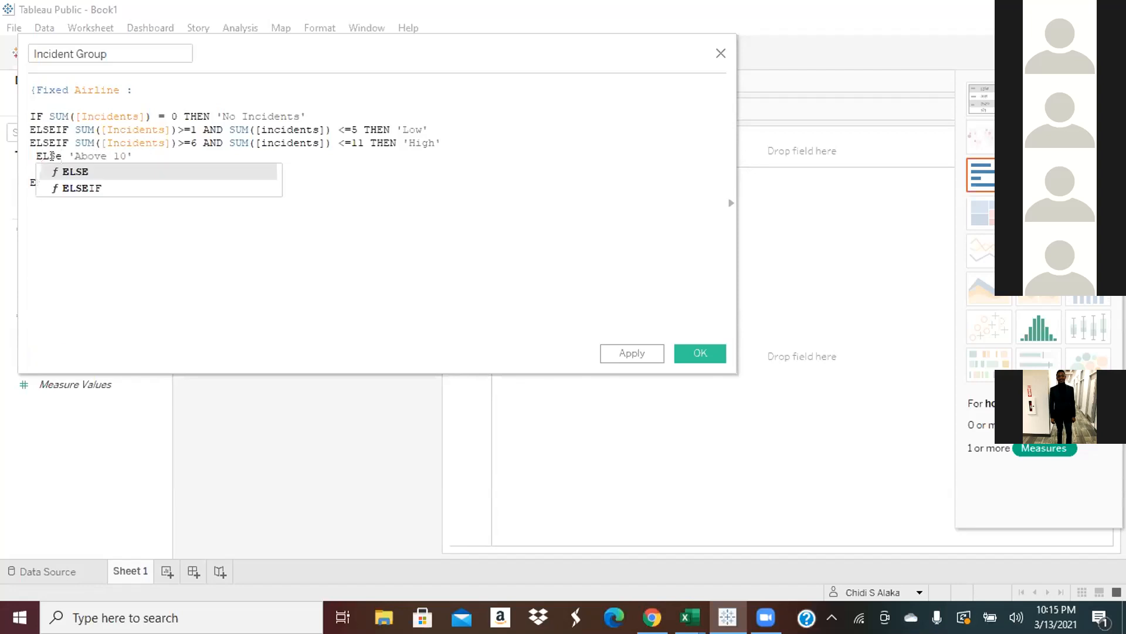
{"action": "left_click", "coordinate": [69, 174]}
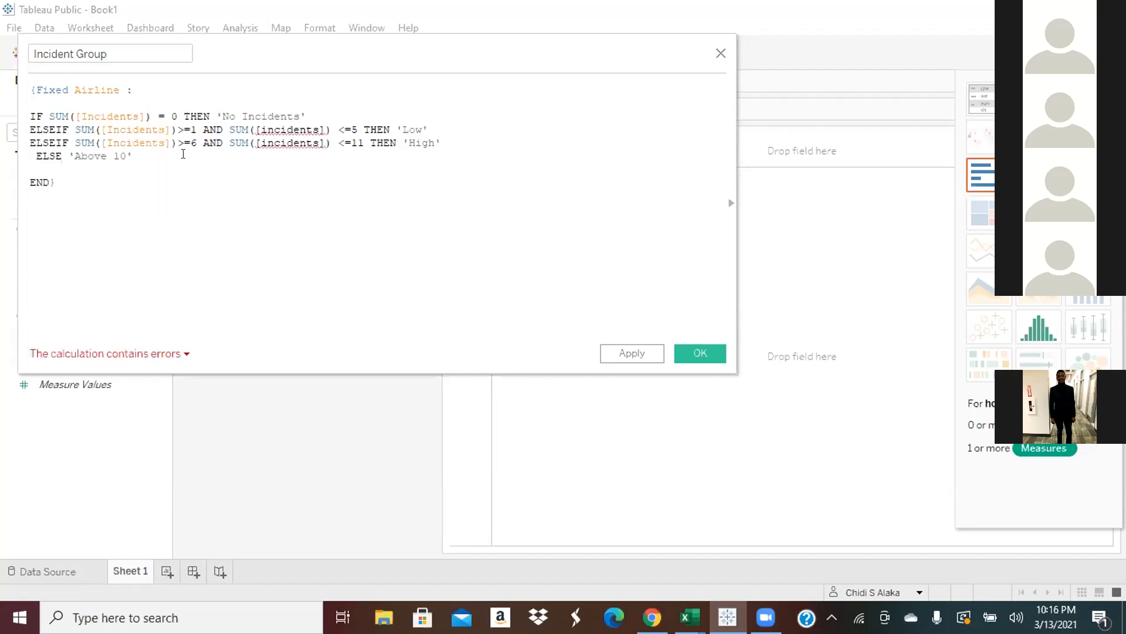
Step: Replace the misspelled [incidents] reference in the 'High' line with the Incidents field
{"action": "left_click", "coordinate": [312, 140]}
{"action": "left_click", "coordinate": [313, 141]}
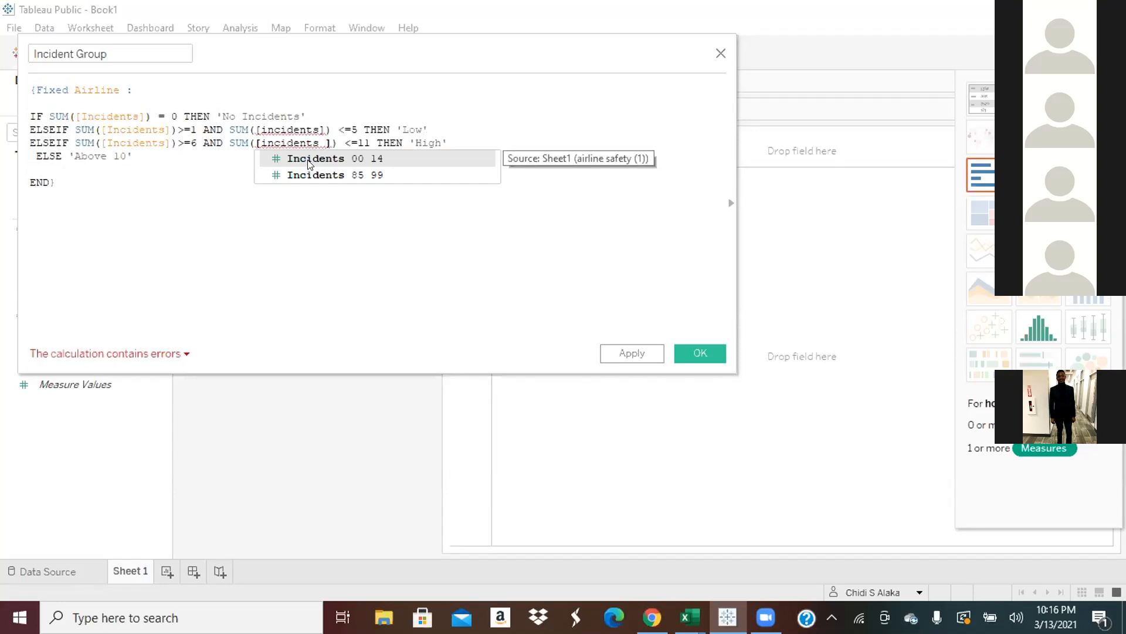
{"action": "left_click_drag", "start_coordinate": [242, 156], "coordinate": [316, 141]}
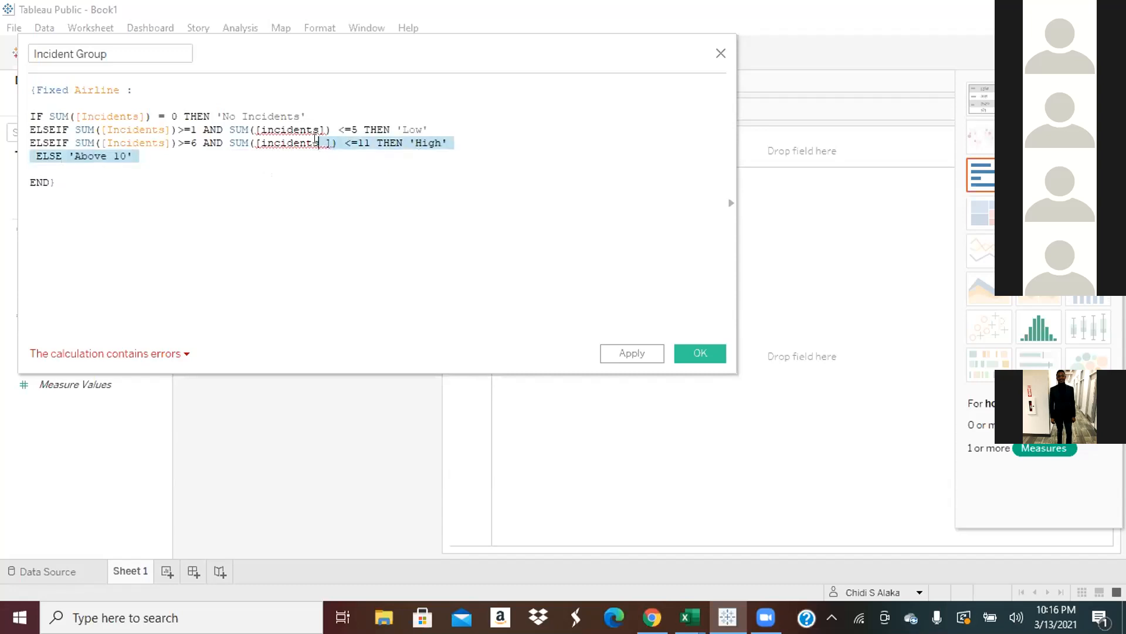
{"action": "left_click", "coordinate": [317, 141]}
{"action": "key", "text": "BackSpace"}
{"action": "key", "text": "BackSpace"}
{"action": "key", "text": "BackSpace"}
{"action": "key", "text": "BackSpace"}
{"action": "key", "text": "BackSpace"}
{"action": "key", "text": "BackSpace"}
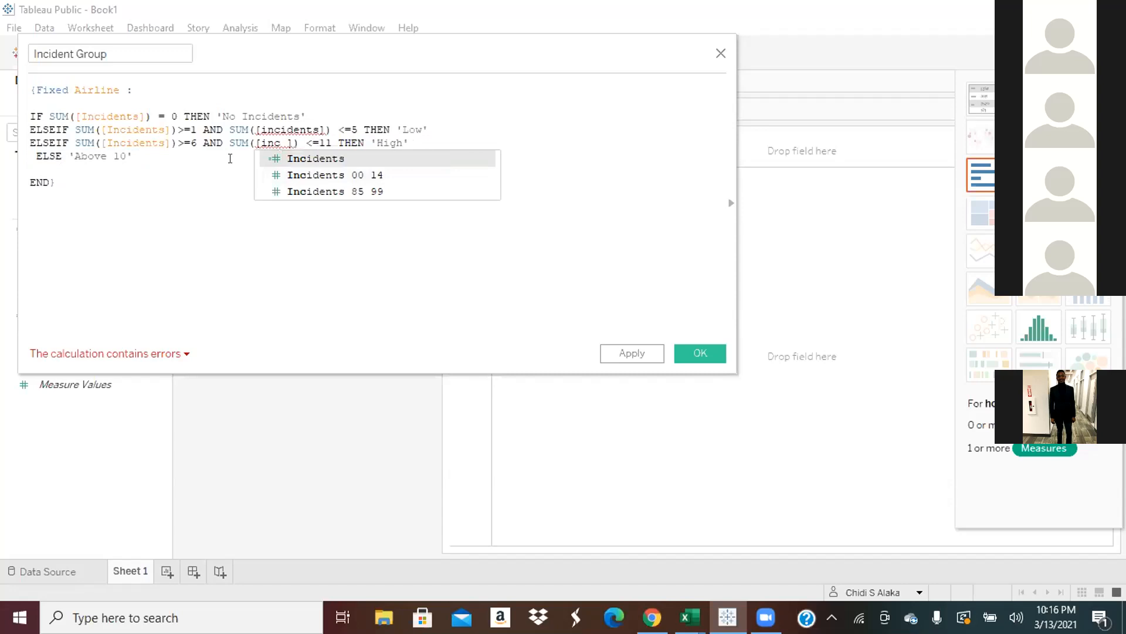
{"action": "left_click", "coordinate": [278, 160]}
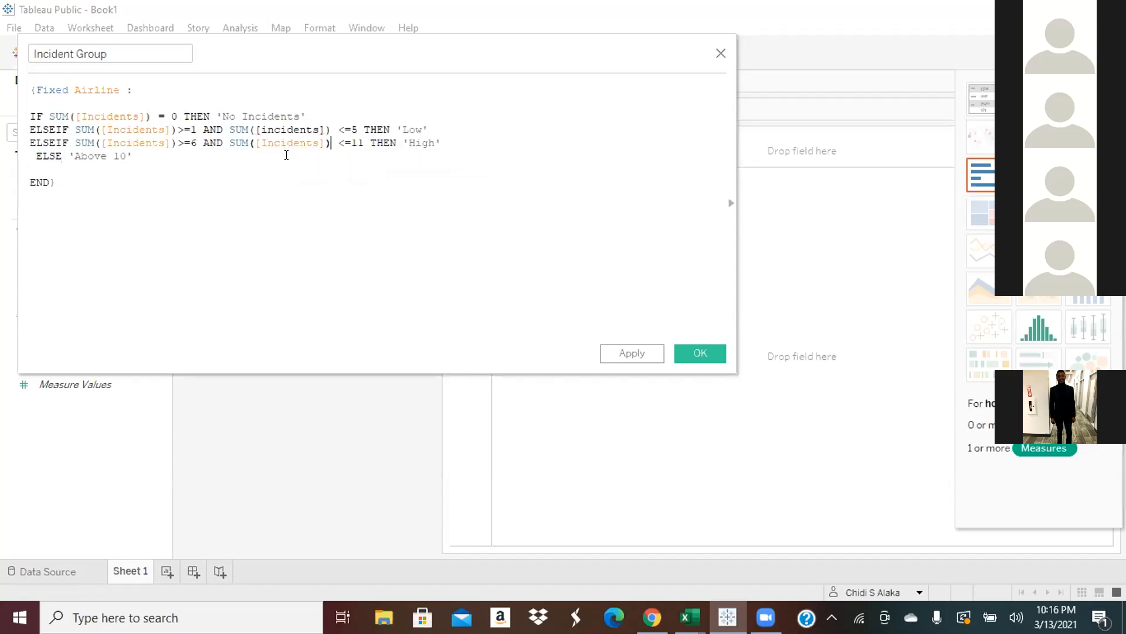
Step: Replace the misspelled [incidents] reference in the 'Low' line with the Incidents field
{"action": "left_click", "coordinate": [301, 129]}
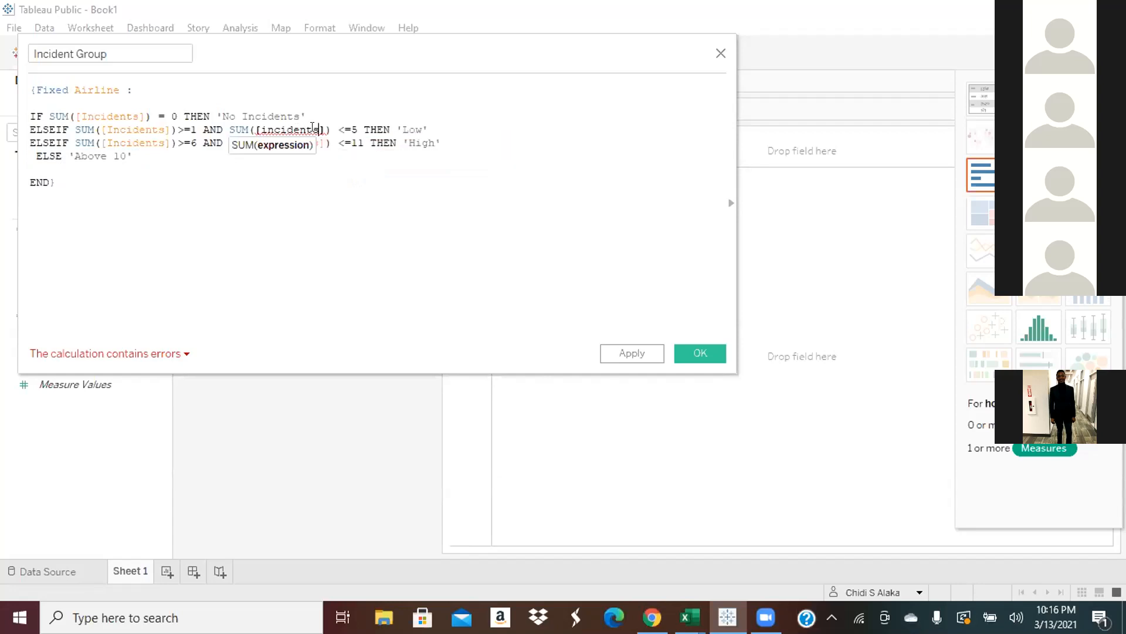
{"action": "key", "text": "BackSpace"}
{"action": "key", "text": "BackSpace"}
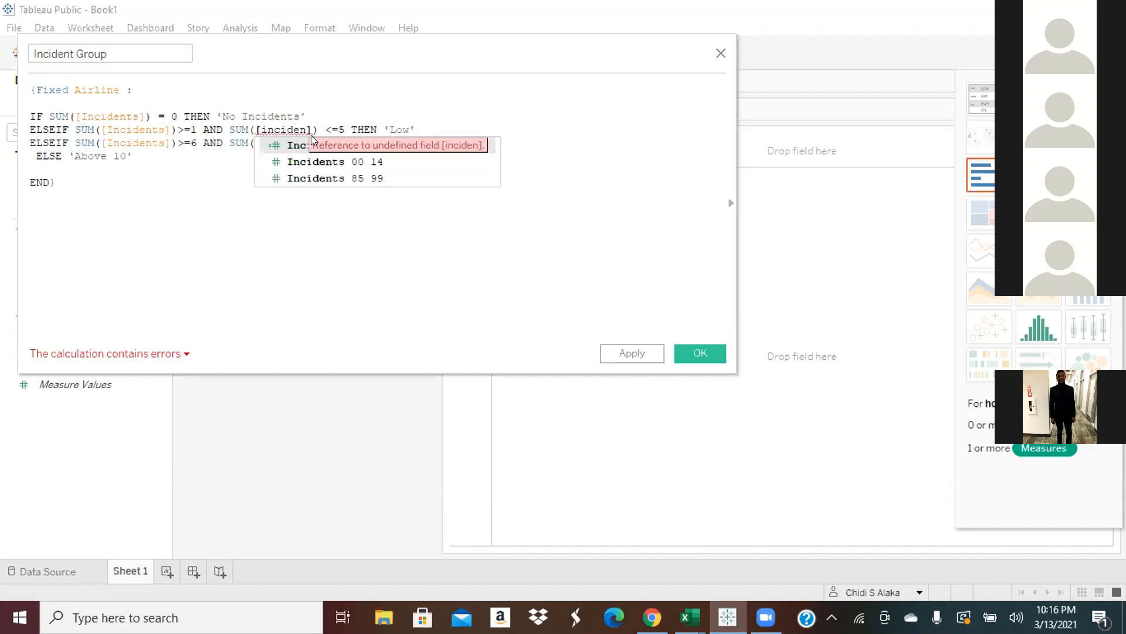
{"action": "left_click", "coordinate": [312, 144]}
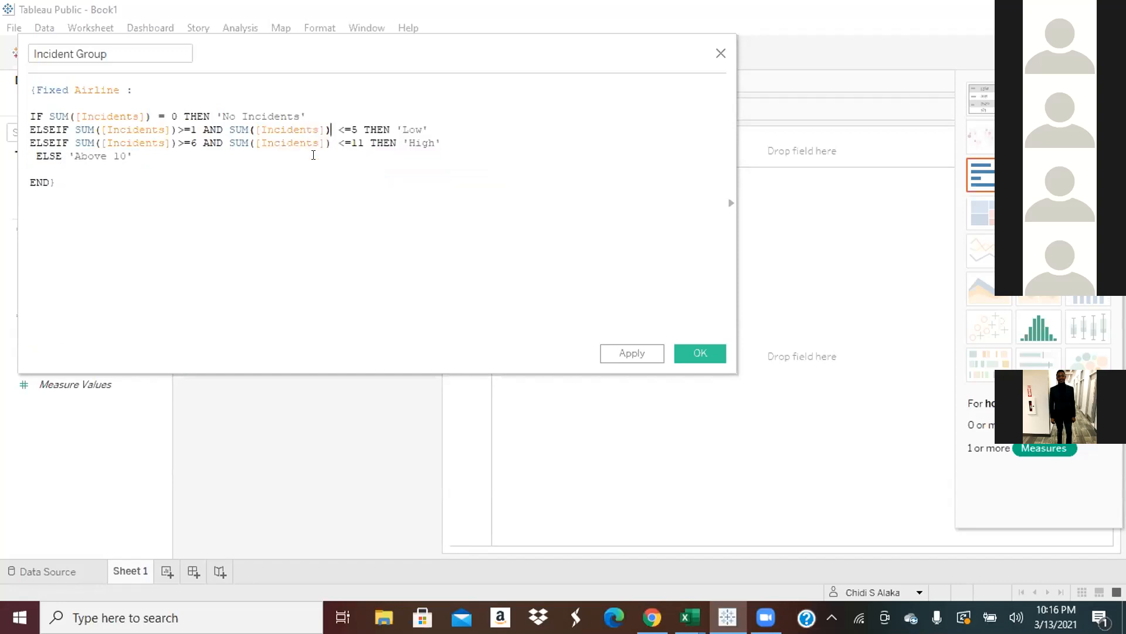
Step: Apply the corrected Incident Group formula and save the calculated field
{"action": "left_click", "coordinate": [314, 179]}
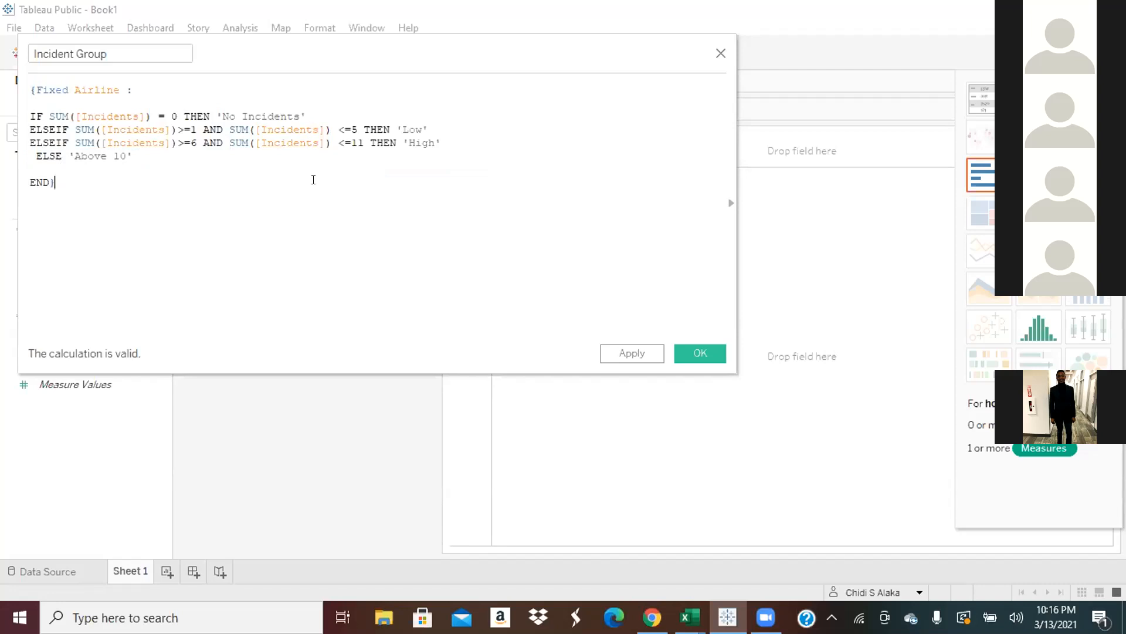
{"action": "left_click", "coordinate": [616, 354]}
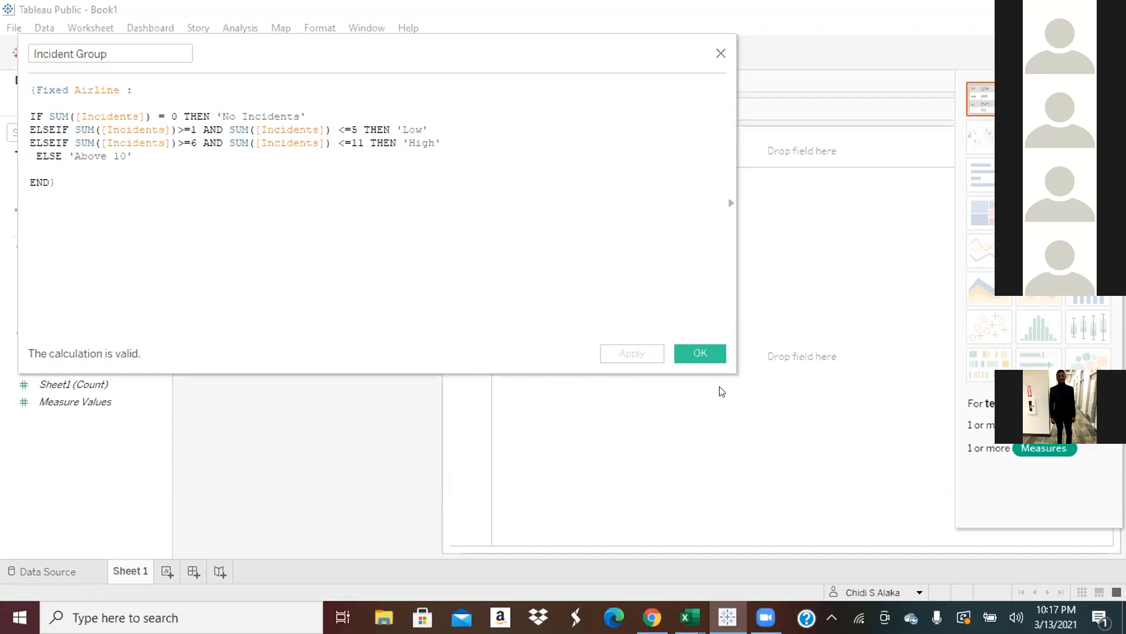
{"action": "left_click", "coordinate": [716, 352]}
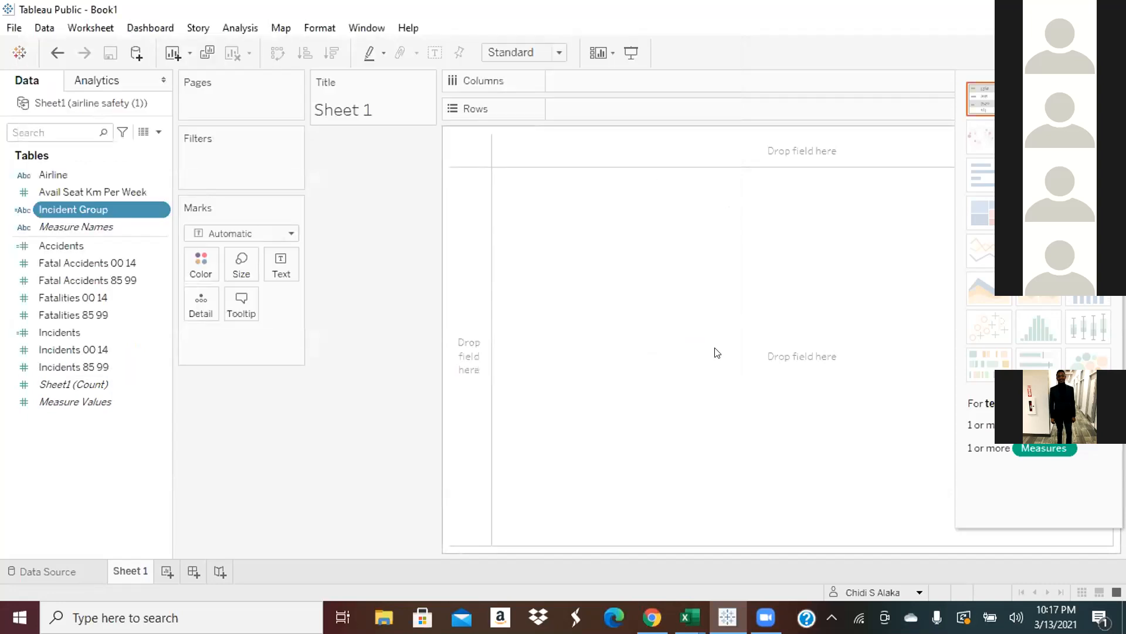